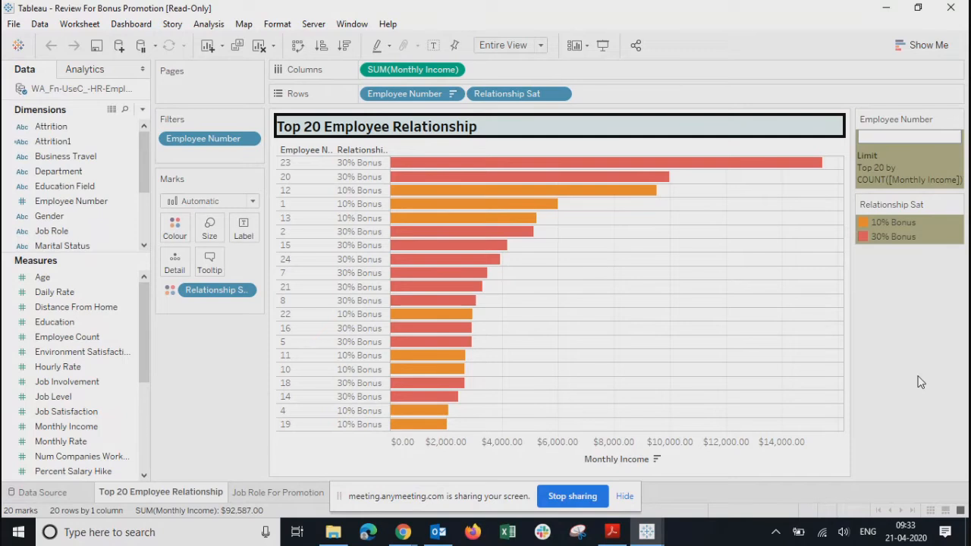
Step: Review the Job Role For Promotion worksheet and view Dashboard 1 in presentation mode
{"action": "left_click_drag", "start_coordinate": [417, 488], "coordinate": [767, 501]}
{"action": "left_click", "coordinate": [931, 356]}
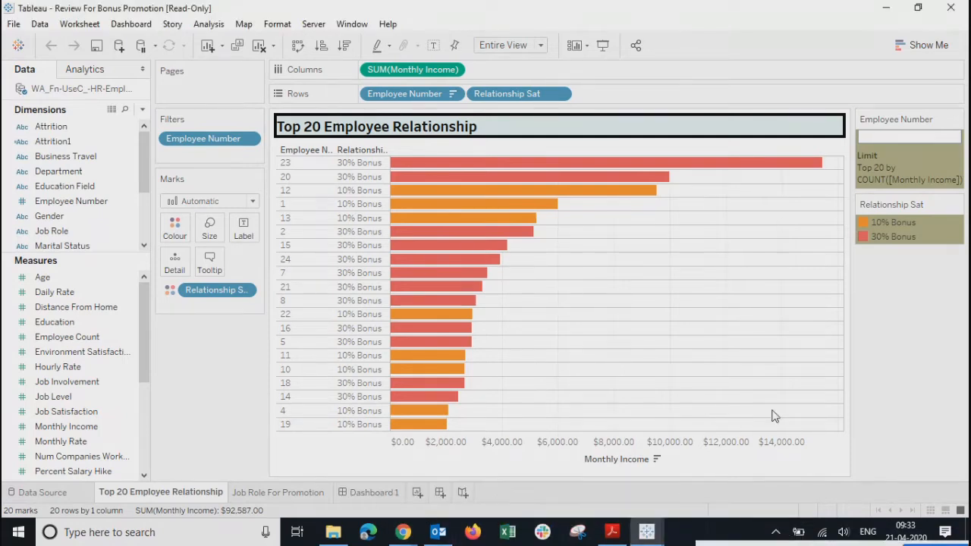
{"action": "left_click", "coordinate": [274, 494]}
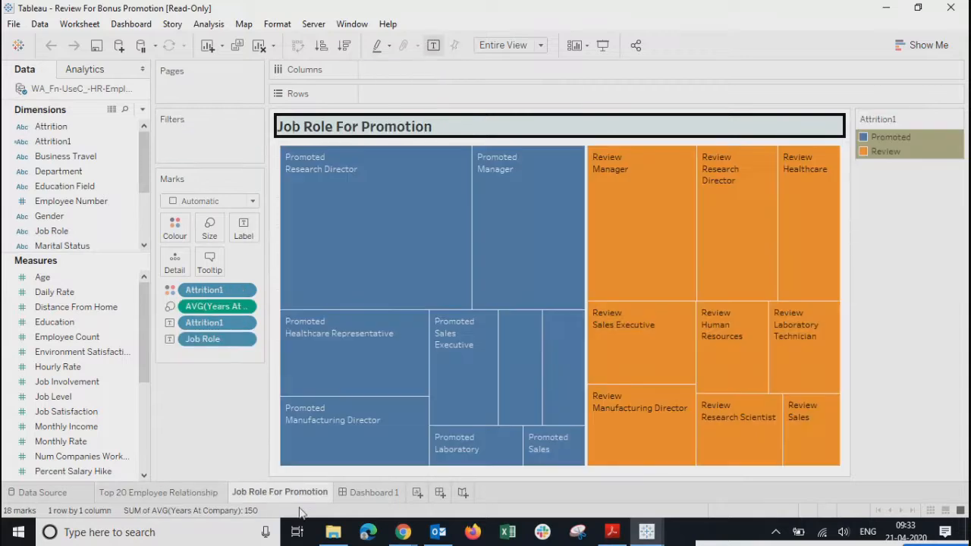
{"action": "left_click", "coordinate": [370, 492]}
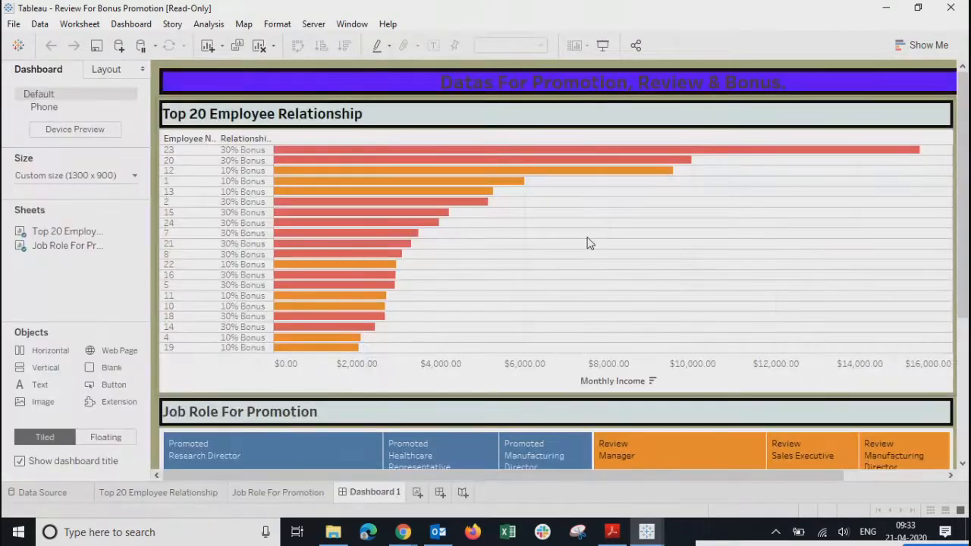
{"action": "mouse_move", "coordinate": [551, 154]}
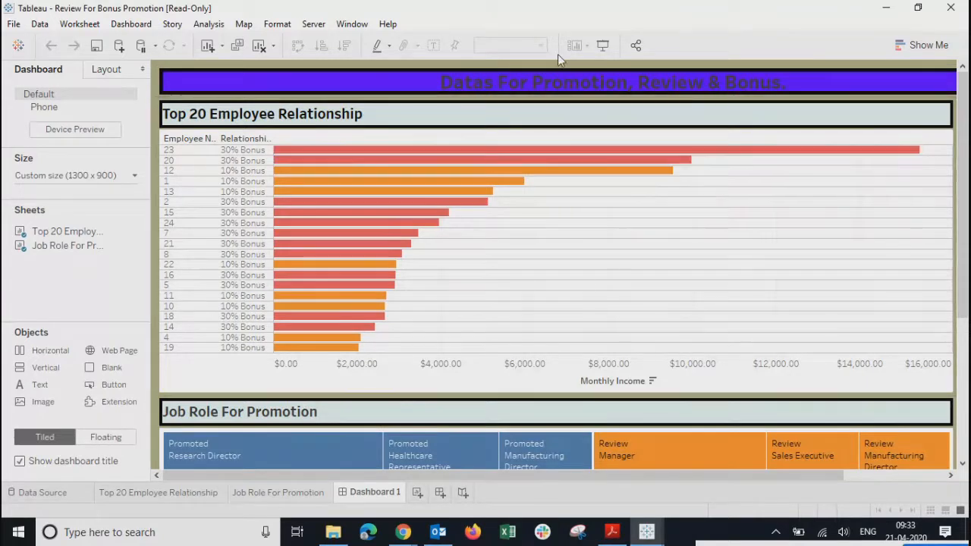
{"action": "left_click", "coordinate": [605, 46]}
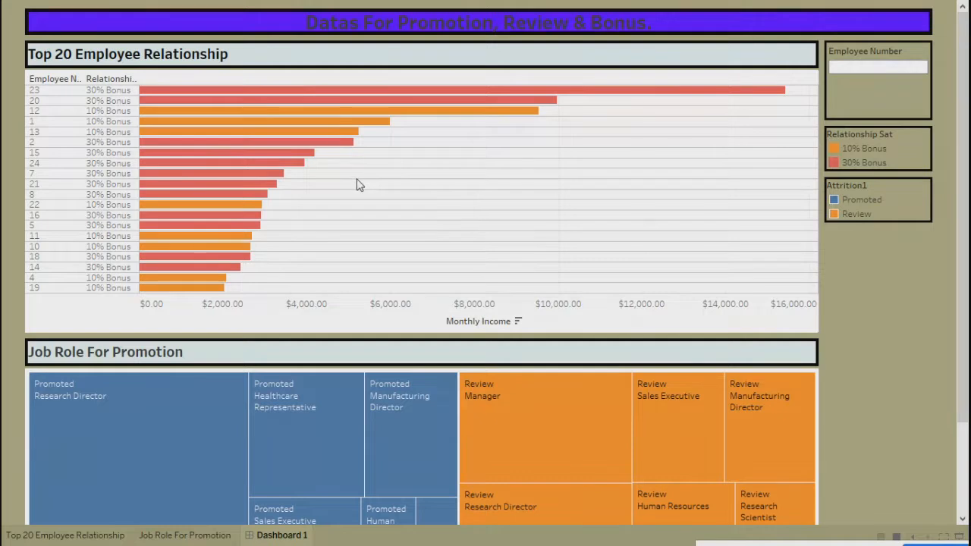
{"action": "mouse_move", "coordinate": [205, 143]}
{"action": "key", "text": "Escape"}
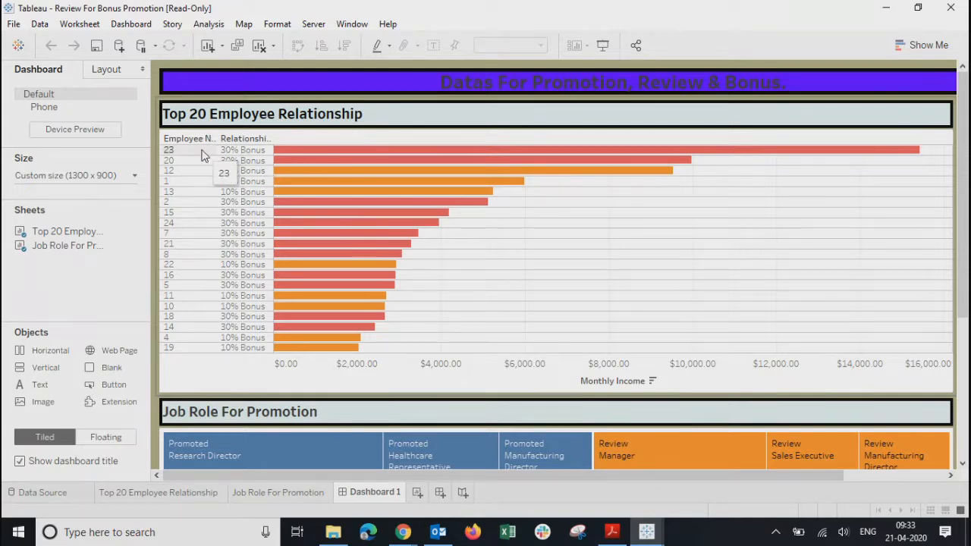
Step: Go from the dashboard to the Top 20 Employee Relationship source worksheet
{"action": "mouse_move", "coordinate": [295, 180]}
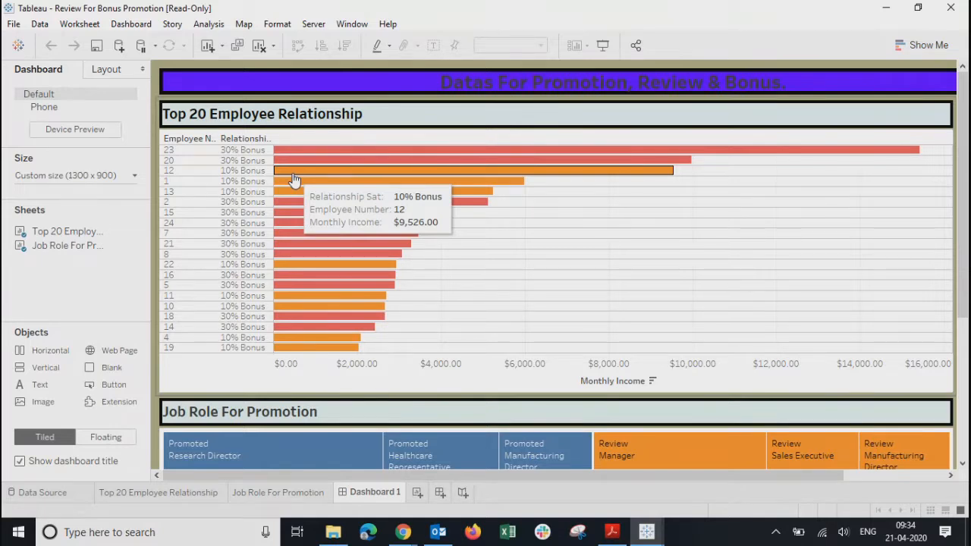
{"action": "left_click", "coordinate": [540, 265]}
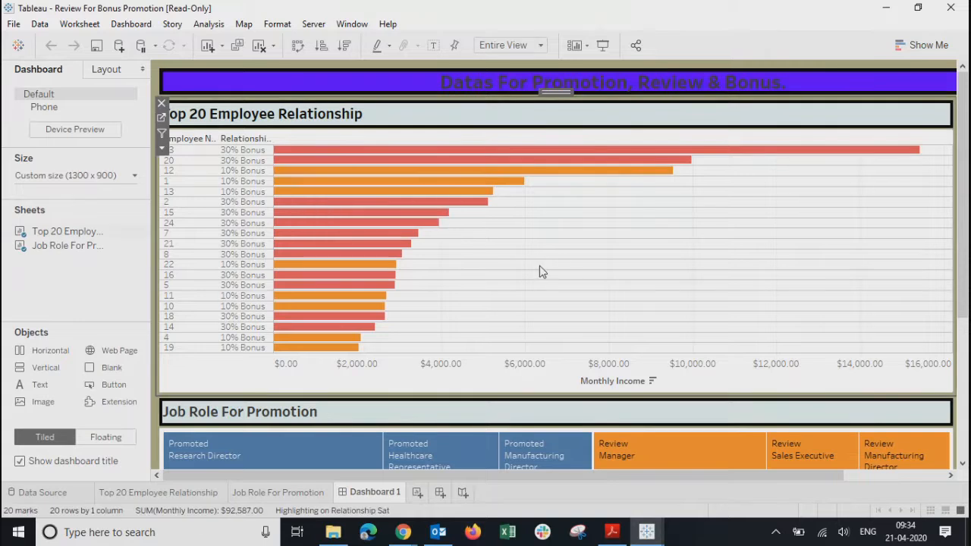
{"action": "left_click", "coordinate": [161, 118]}
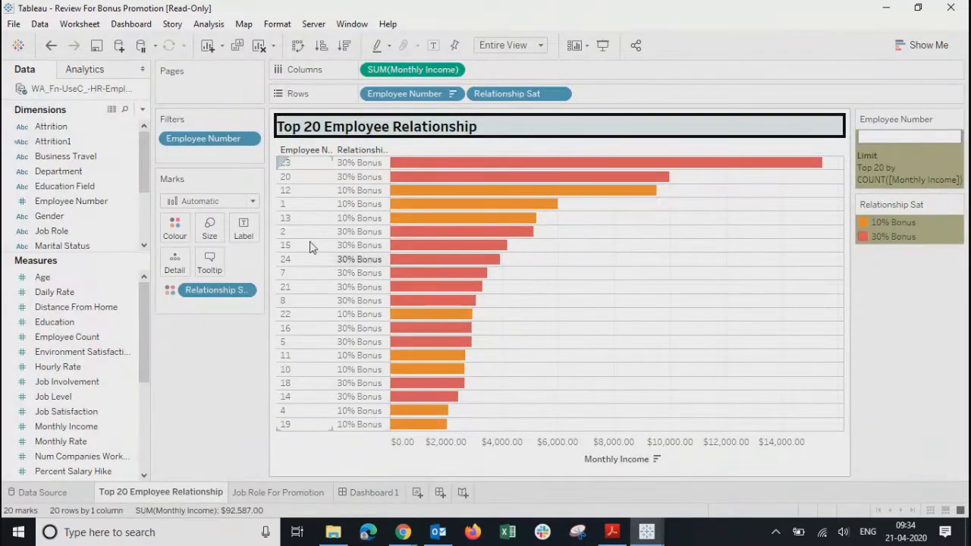
Step: Open the Relationship Sat calculated field for editing
{"action": "mouse_move", "coordinate": [144, 178]}
{"action": "left_mouse_down"}
{"action": "mouse_move", "coordinate": [143, 250]}
{"action": "mouse_move", "coordinate": [144, 166]}
{"action": "left_mouse_up"}
{"action": "mouse_move", "coordinate": [145, 321]}
{"action": "left_mouse_down"}
{"action": "mouse_move", "coordinate": [145, 386]}
{"action": "mouse_move", "coordinate": [145, 311]}
{"action": "left_mouse_up"}
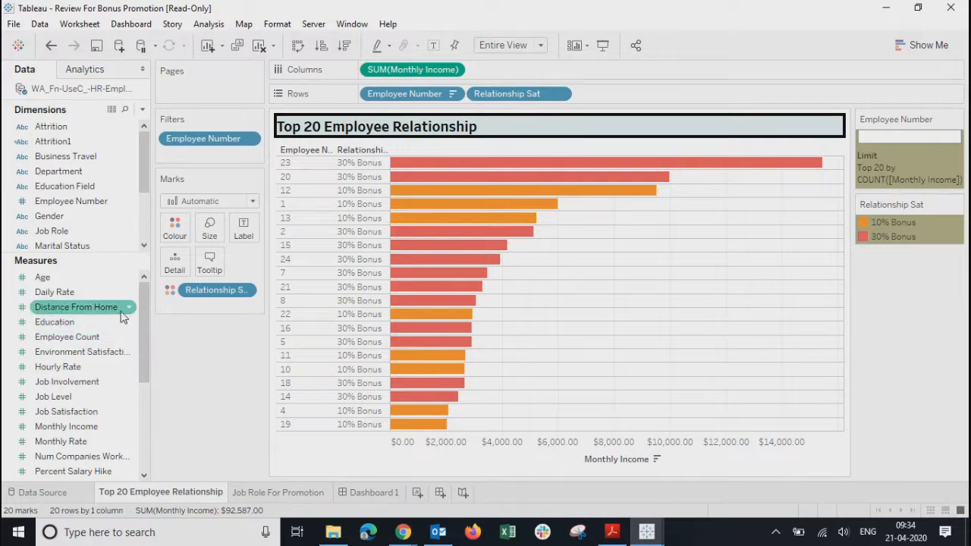
{"action": "left_click_drag", "start_coordinate": [146, 189], "coordinate": [140, 232]}
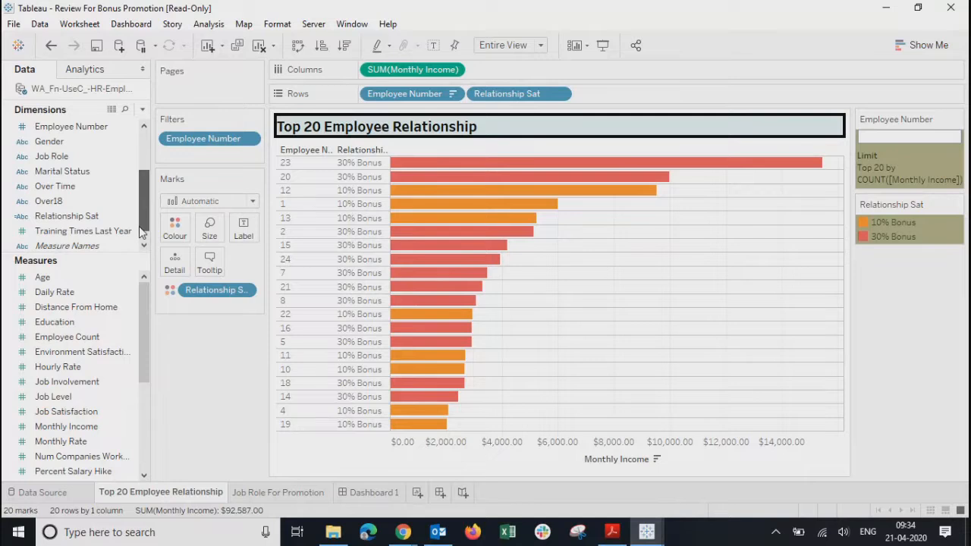
{"action": "left_click", "coordinate": [73, 220]}
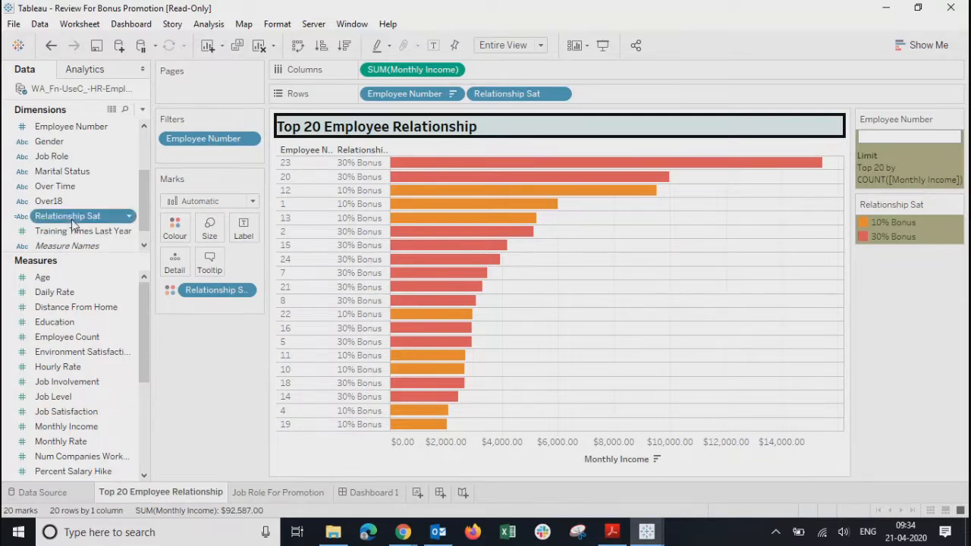
{"action": "right_click", "coordinate": [74, 220]}
{"action": "left_click", "coordinate": [110, 92]}
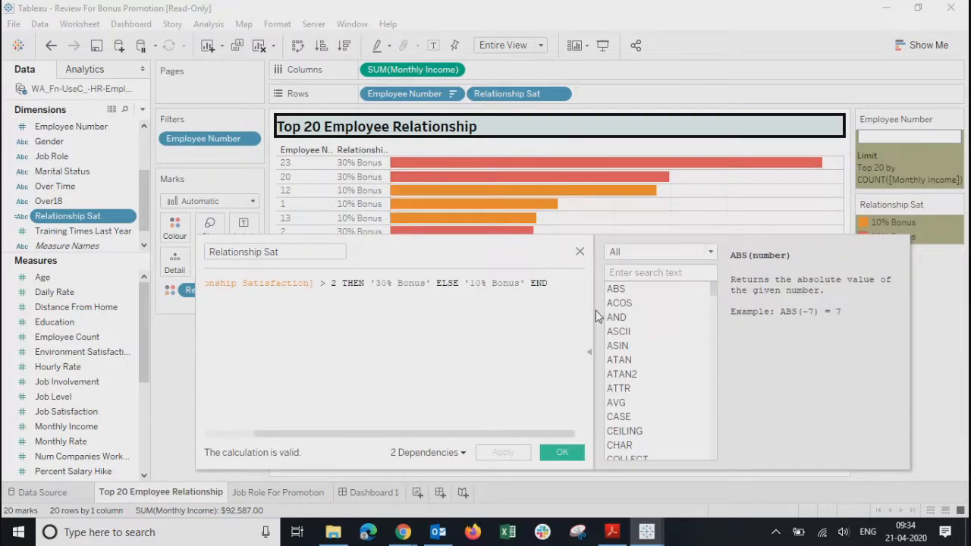
Step: Collapse the function reference and widen the editor to examine the full Relationship Sat formula, and close it without changes
{"action": "left_click", "coordinate": [590, 352]}
{"action": "left_click_drag", "start_coordinate": [594, 368], "coordinate": [963, 367]}
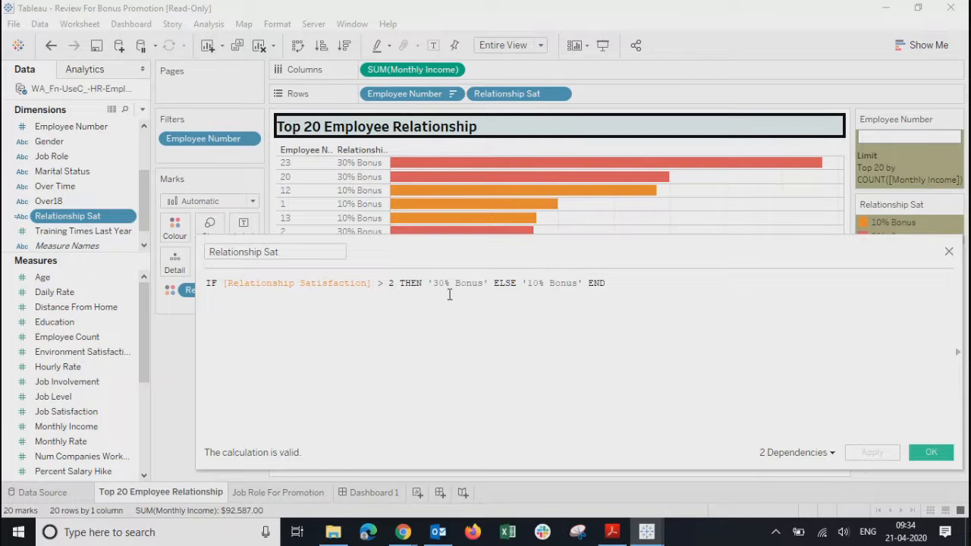
{"action": "left_click_drag", "start_coordinate": [433, 283], "coordinate": [490, 285]}
{"action": "left_click_drag", "start_coordinate": [505, 251], "coordinate": [503, 200]}
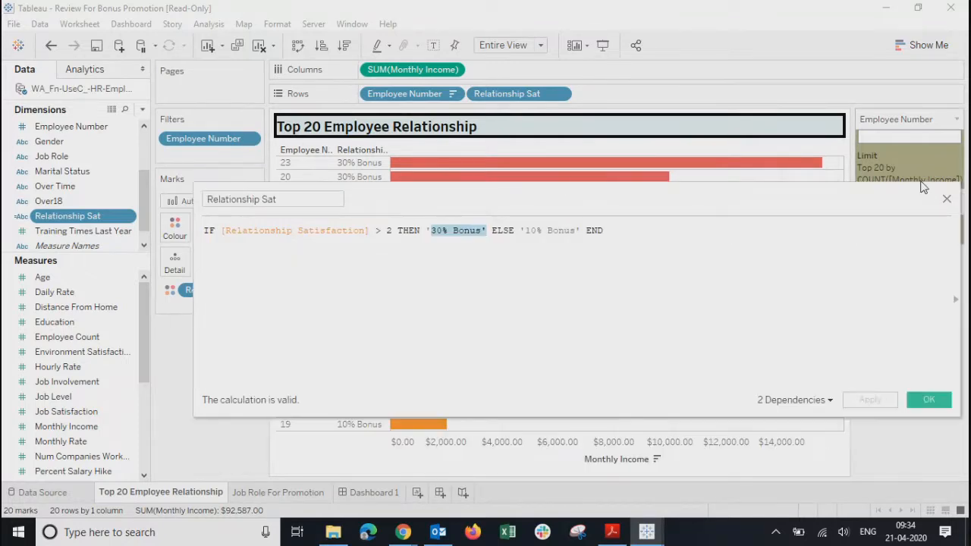
{"action": "left_click", "coordinate": [947, 199]}
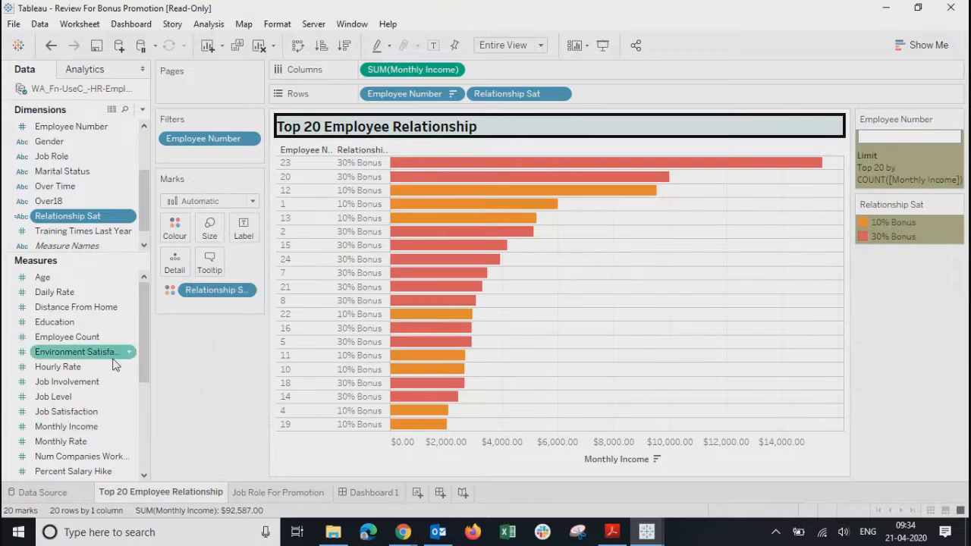
{"action": "mouse_move", "coordinate": [147, 366]}
{"action": "left_mouse_down"}
{"action": "mouse_move", "coordinate": [147, 450]}
{"action": "mouse_move", "coordinate": [142, 355]}
{"action": "left_mouse_up"}
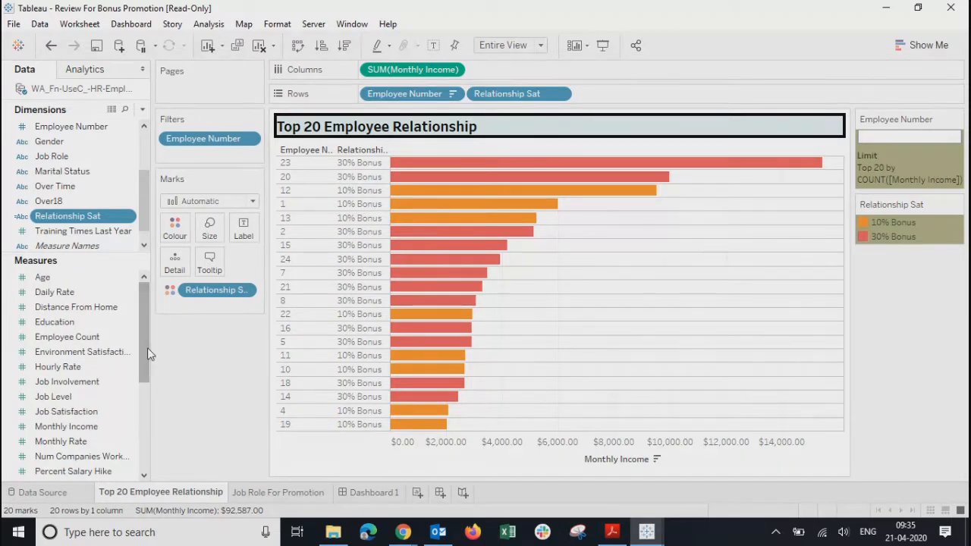
{"action": "left_click_drag", "start_coordinate": [149, 345], "coordinate": [149, 375]}
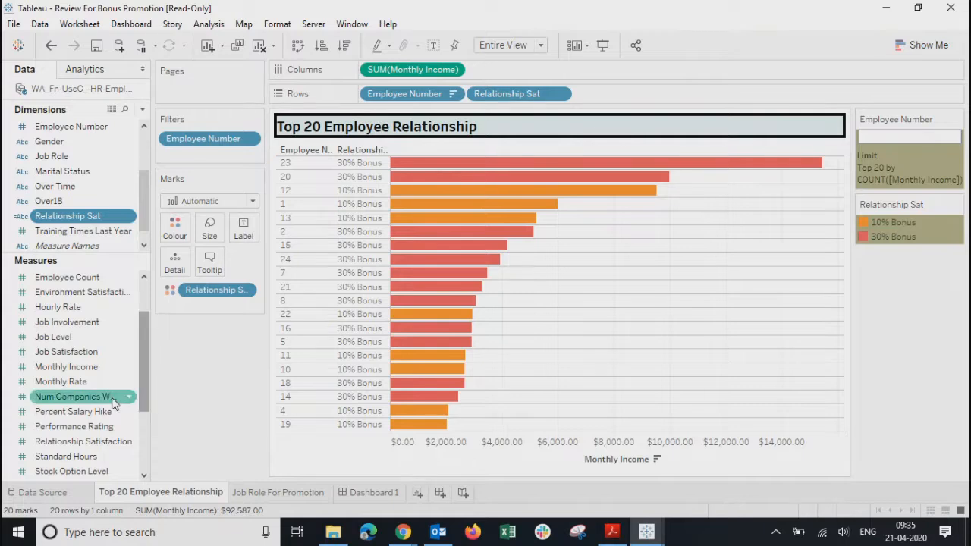
{"action": "left_click", "coordinate": [64, 428]}
{"action": "left_click", "coordinate": [55, 415]}
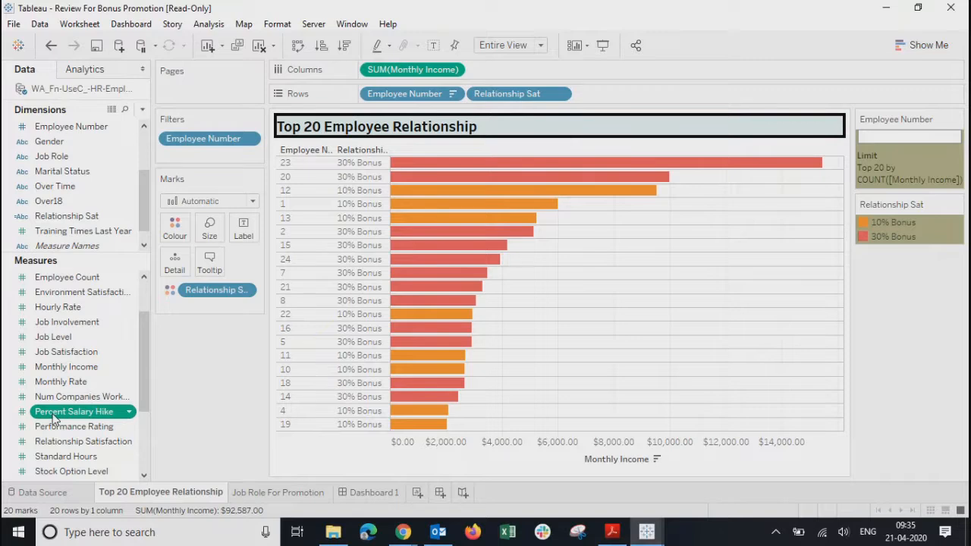
{"action": "right_click", "coordinate": [53, 418]}
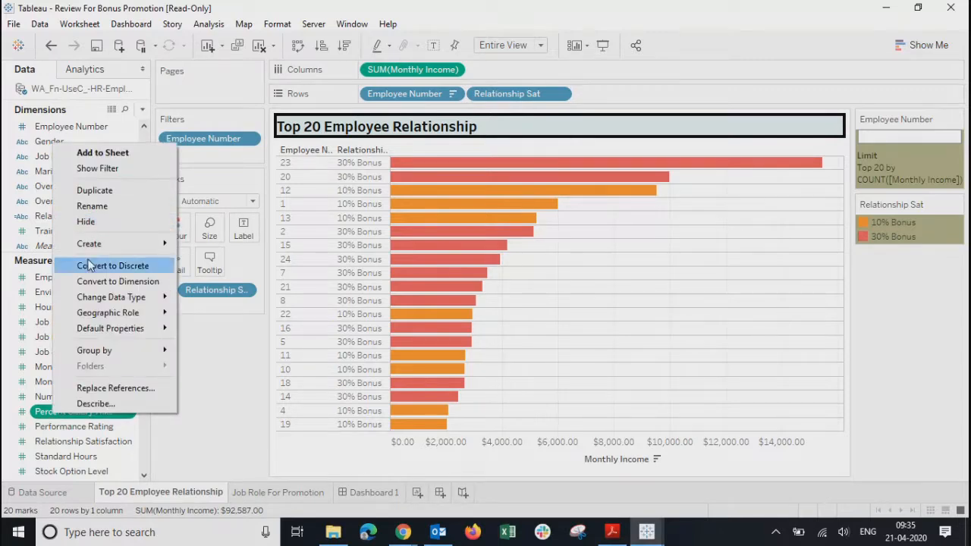
{"action": "left_click", "coordinate": [218, 434]}
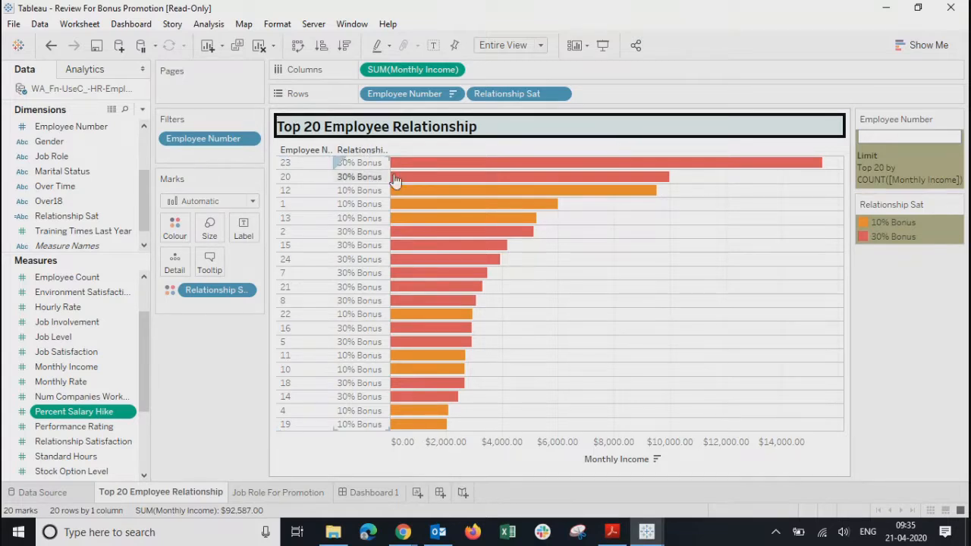
Step: Select the 10% Bonus bar for employee number 12 to read its details, and clear the selection
{"action": "mouse_move", "coordinate": [420, 173]}
{"action": "left_click", "coordinate": [418, 194]}
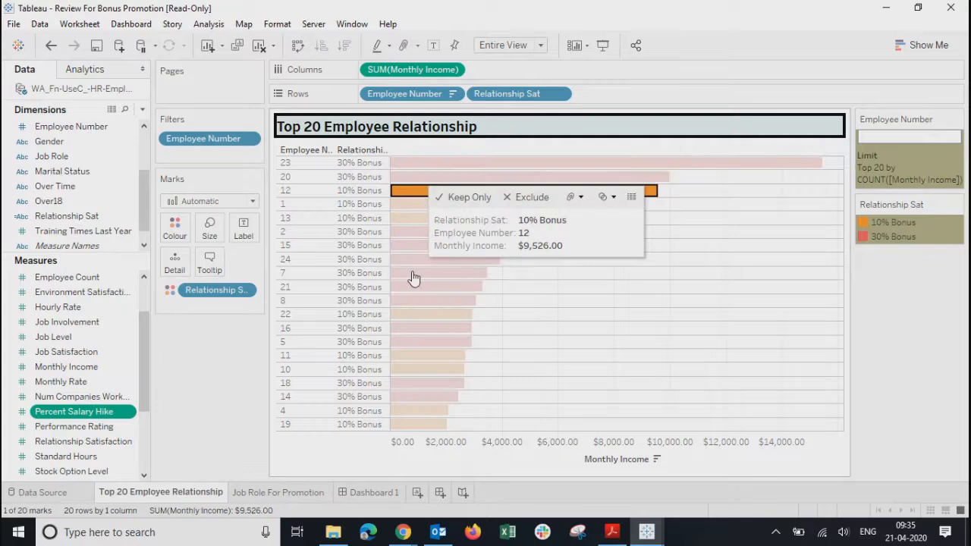
{"action": "left_click", "coordinate": [744, 306]}
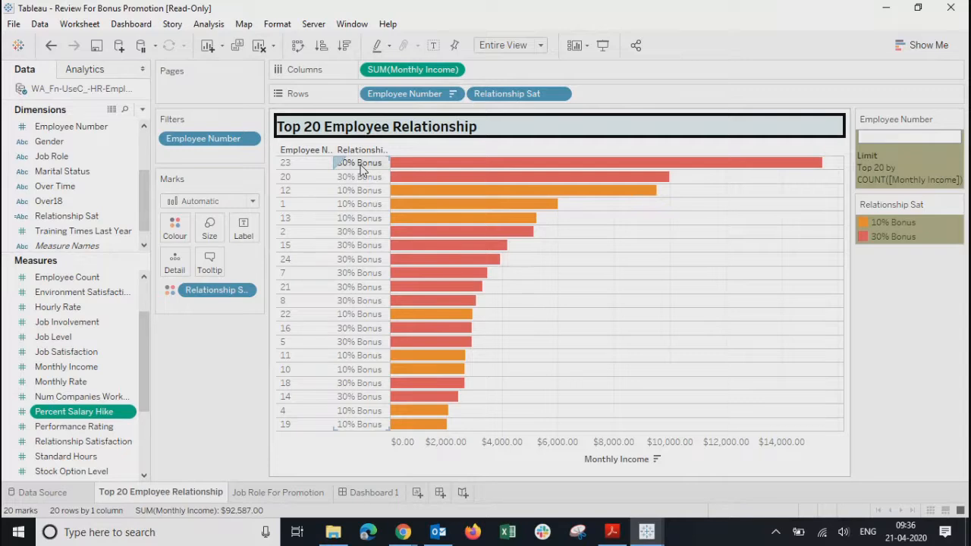
{"action": "mouse_move", "coordinate": [428, 236]}
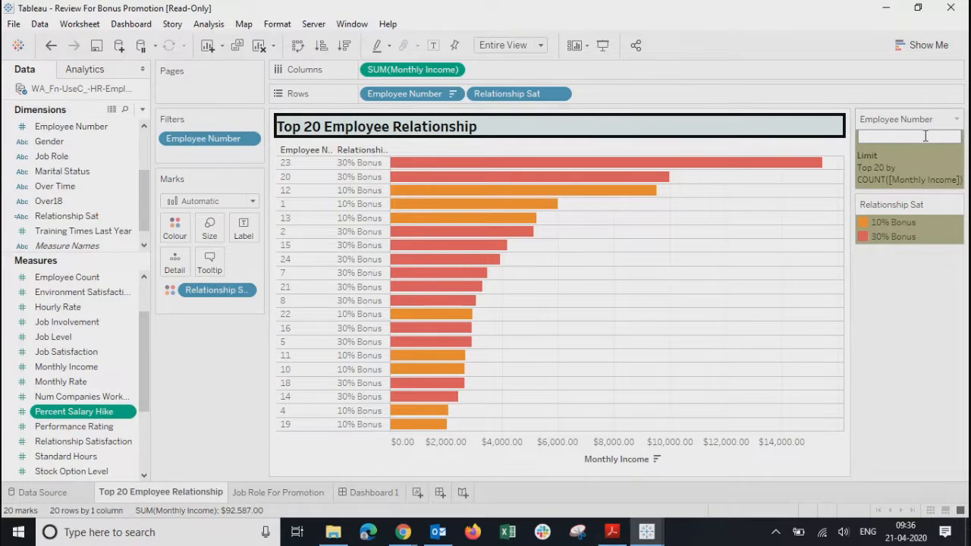
Step: Filter the chart to employee number 2 and remove that filter value again
{"action": "left_click", "coordinate": [902, 139]}
{"action": "type", "text": "2"}
{"action": "key", "text": "Return"}
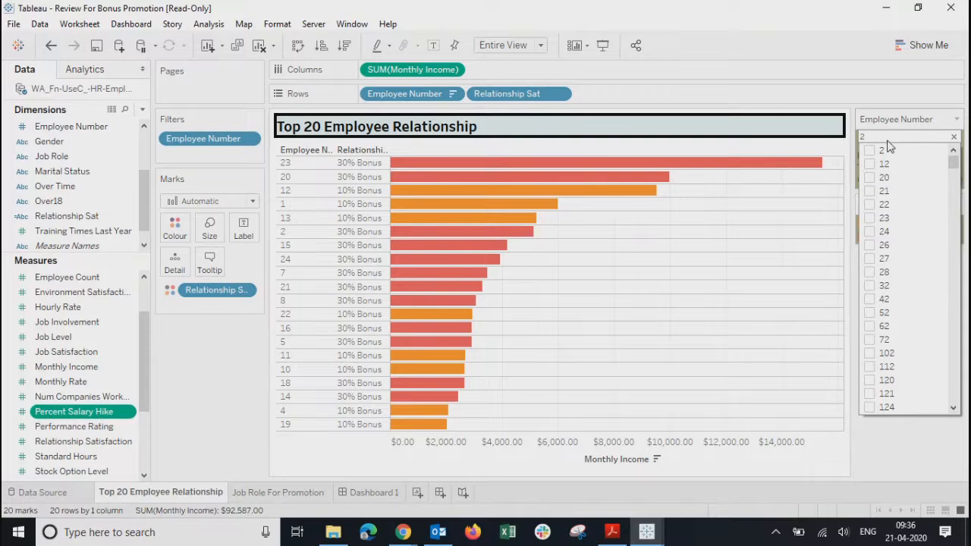
{"action": "left_click", "coordinate": [888, 140]}
{"action": "left_click", "coordinate": [943, 136]}
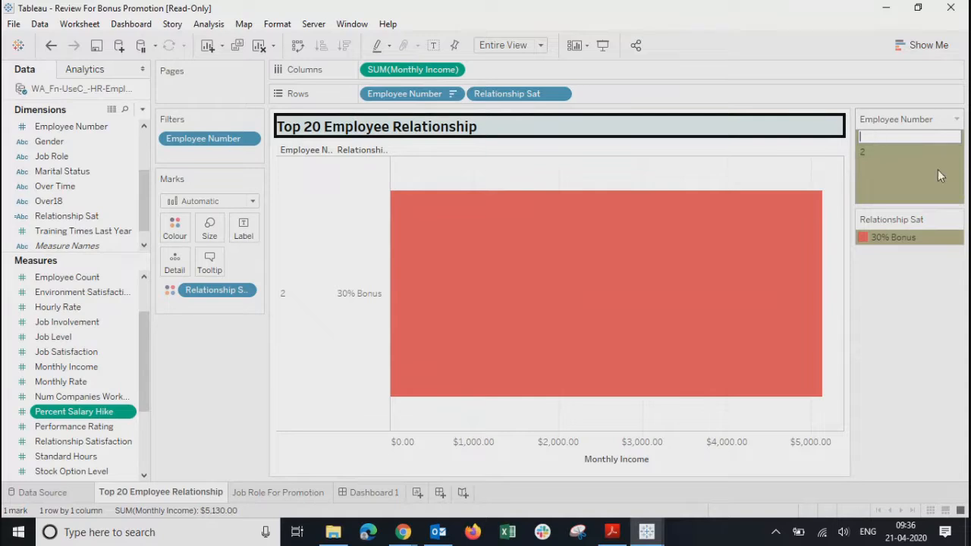
{"action": "left_click", "coordinate": [954, 153]}
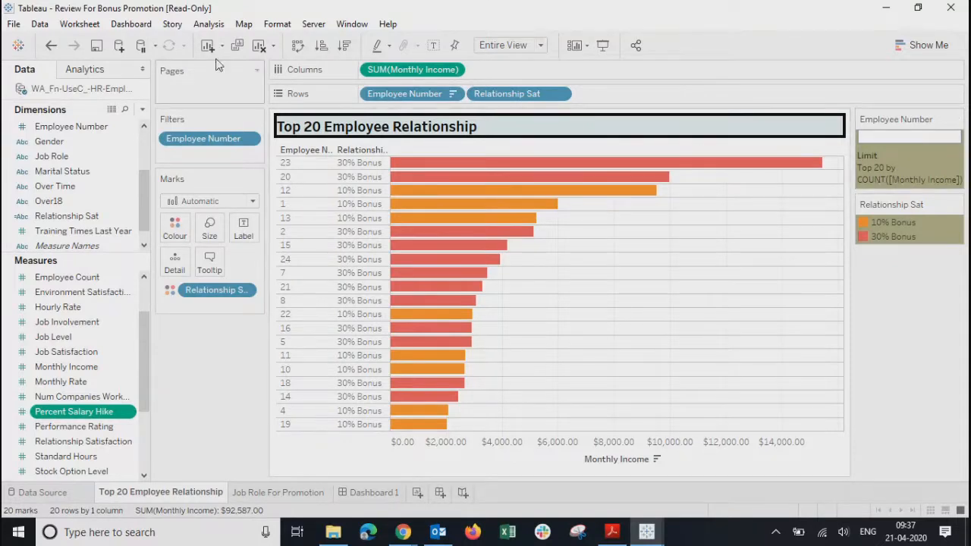
Step: Change the Employee Number filter's limit to the top 20 by Sum of Monthly Income and apply it
{"action": "left_click", "coordinate": [249, 139]}
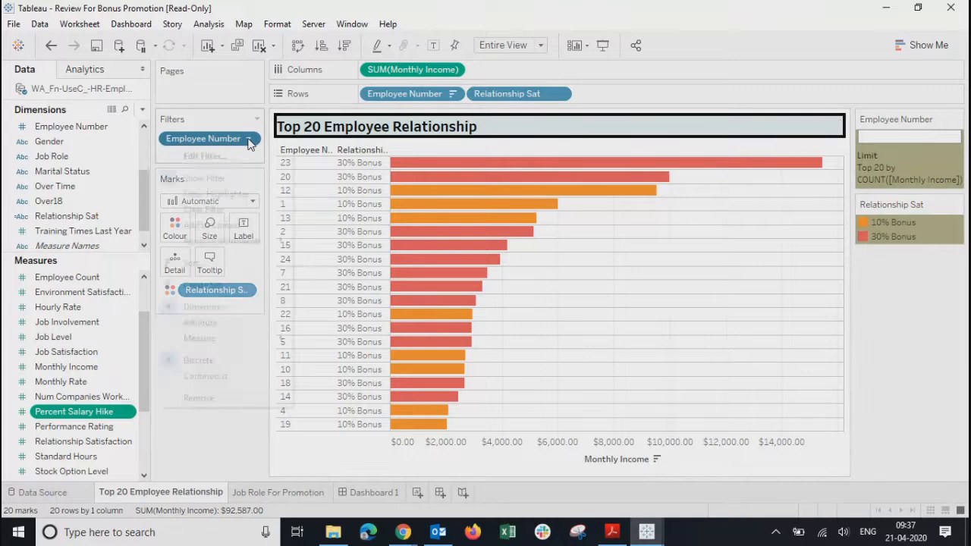
{"action": "left_click", "coordinate": [209, 160]}
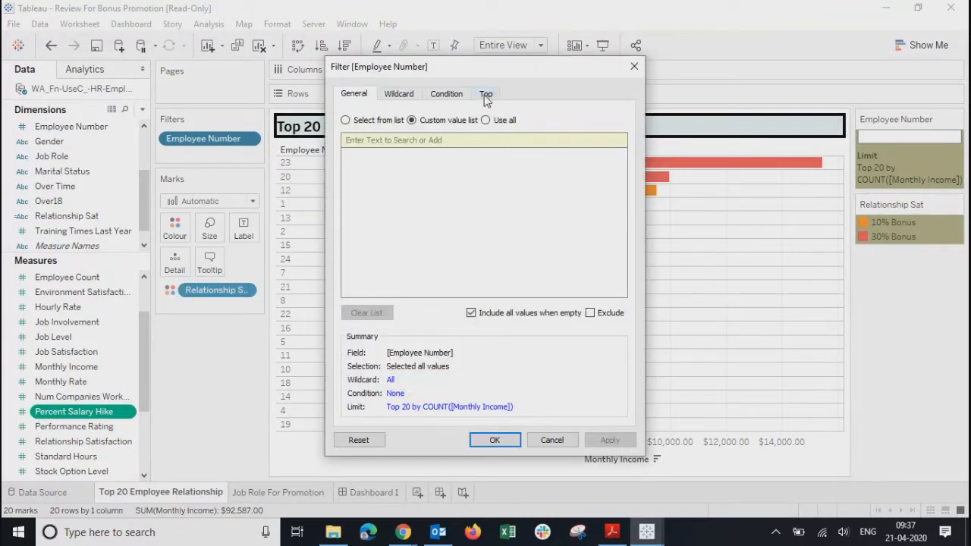
{"action": "left_click", "coordinate": [485, 94]}
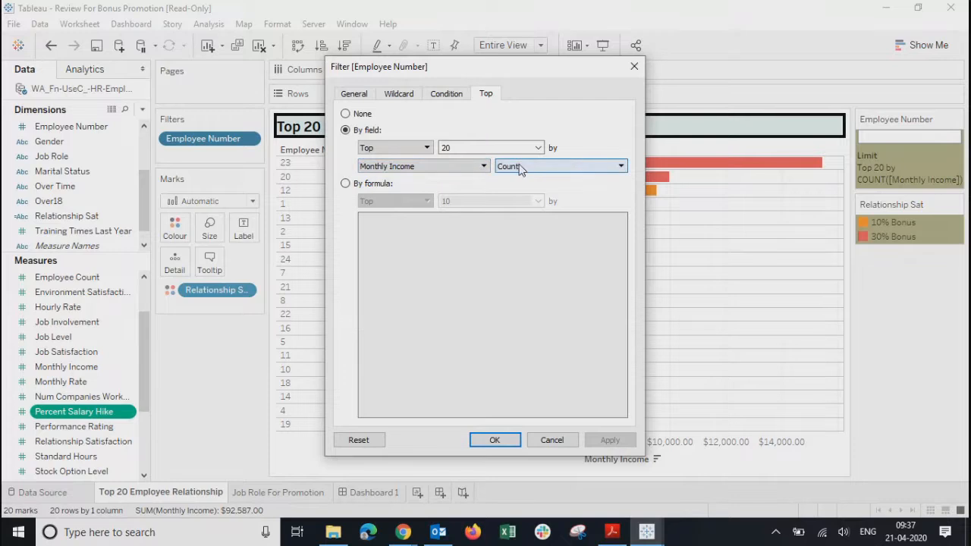
{"action": "left_click_drag", "start_coordinate": [535, 67], "coordinate": [593, 74]}
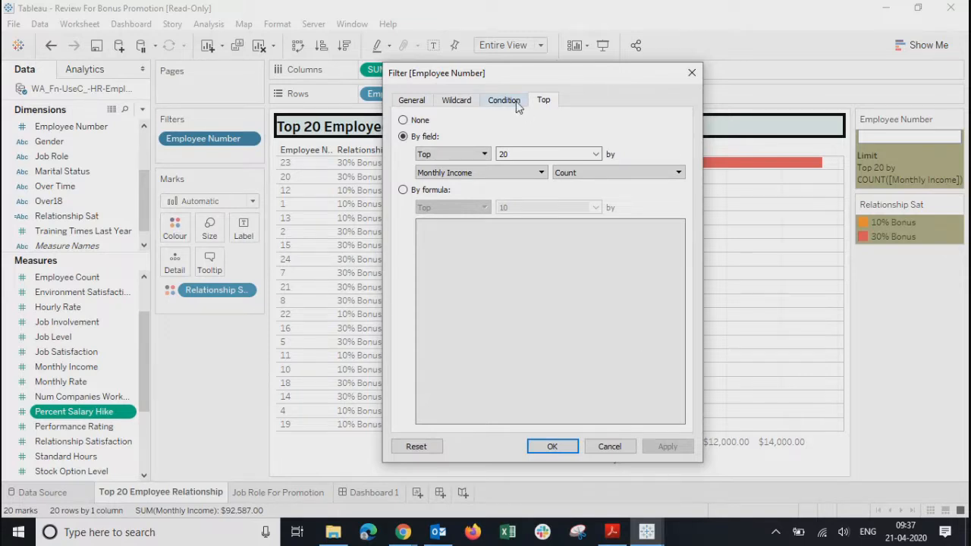
{"action": "left_click", "coordinate": [623, 173]}
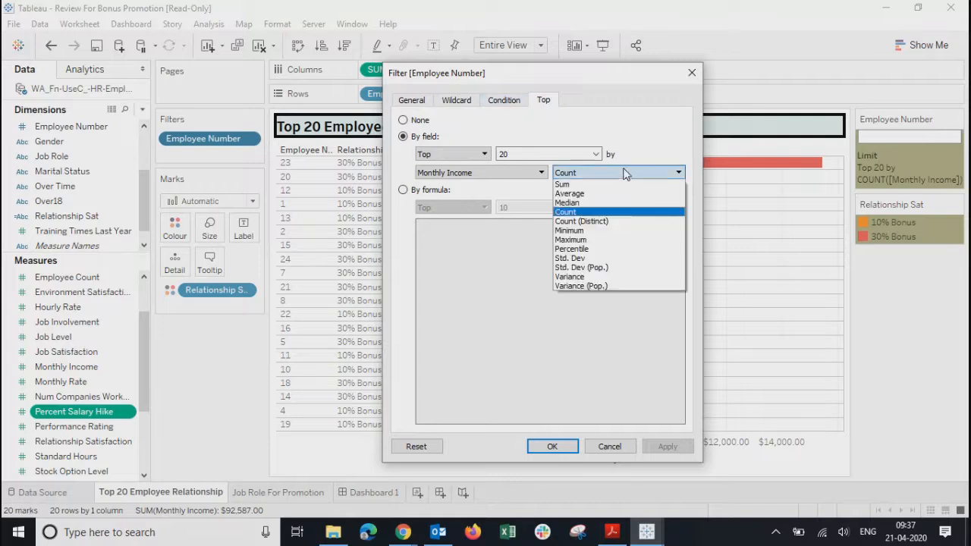
{"action": "left_click", "coordinate": [586, 185]}
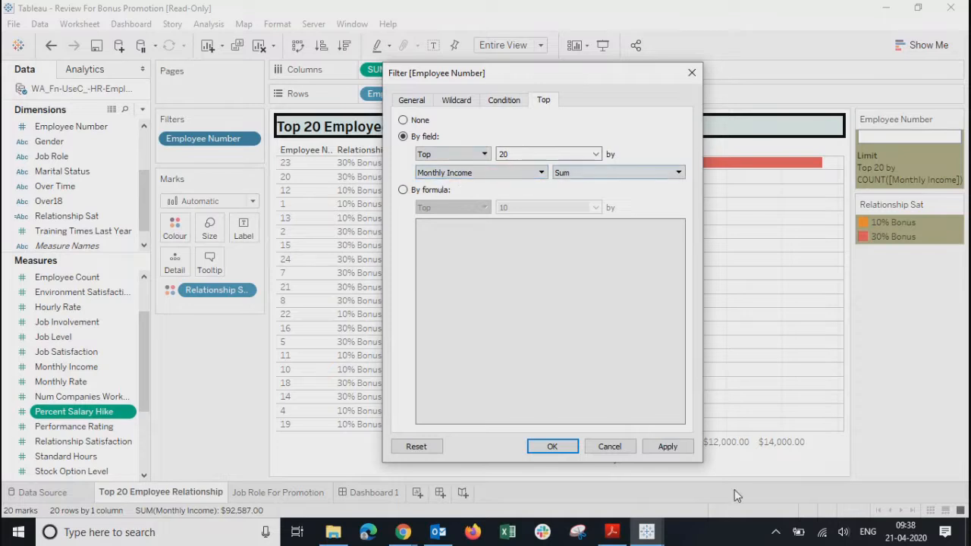
{"action": "left_click", "coordinate": [668, 447]}
{"action": "left_click", "coordinate": [552, 446]}
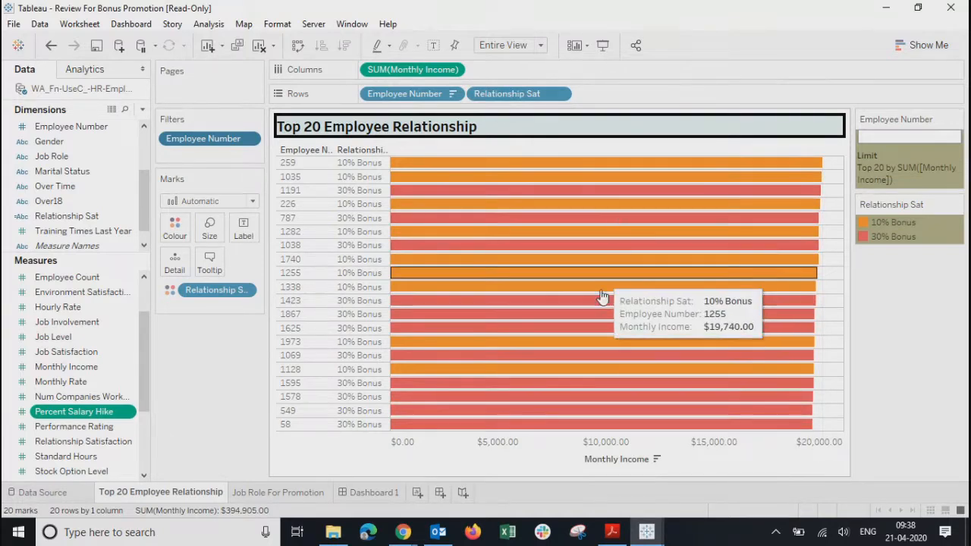
Step: Show mark labels on the Top 20 Employee Relationship bars and centre them horizontally
{"action": "left_click", "coordinate": [245, 227]}
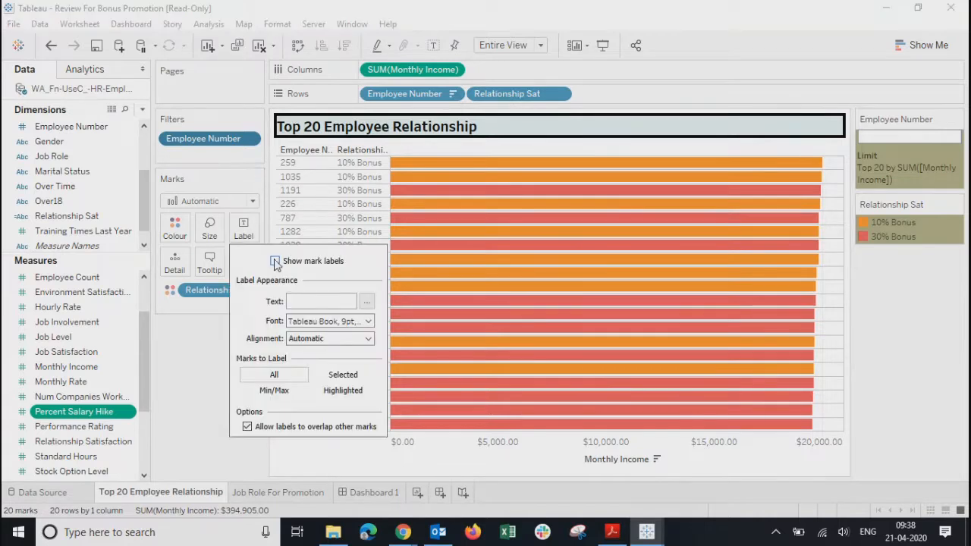
{"action": "left_click", "coordinate": [275, 261]}
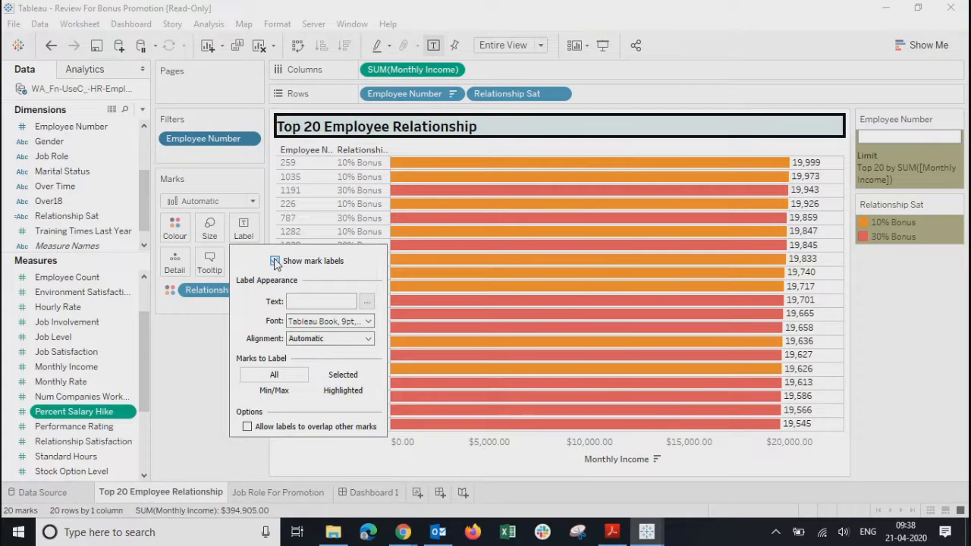
{"action": "left_click", "coordinate": [314, 338]}
{"action": "left_click", "coordinate": [323, 394]}
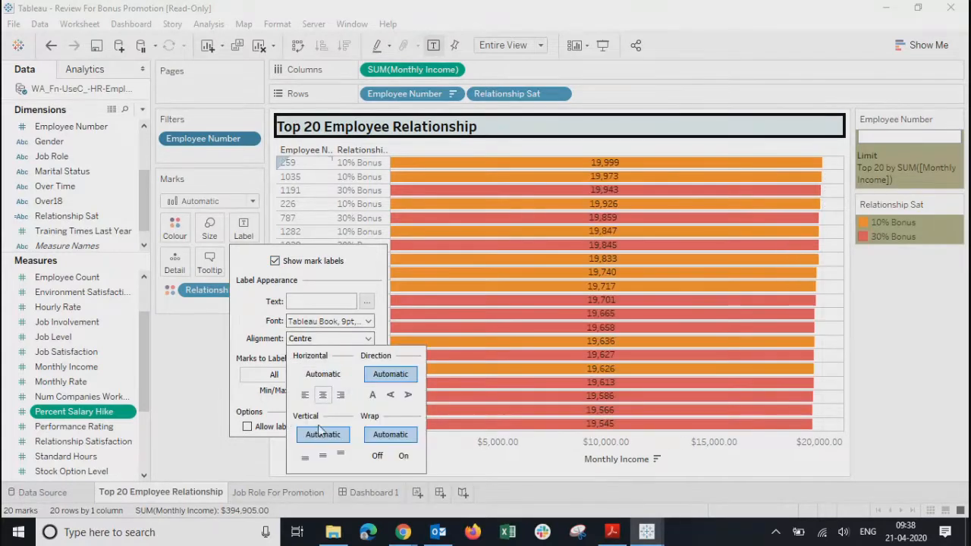
{"action": "left_click", "coordinate": [303, 322]}
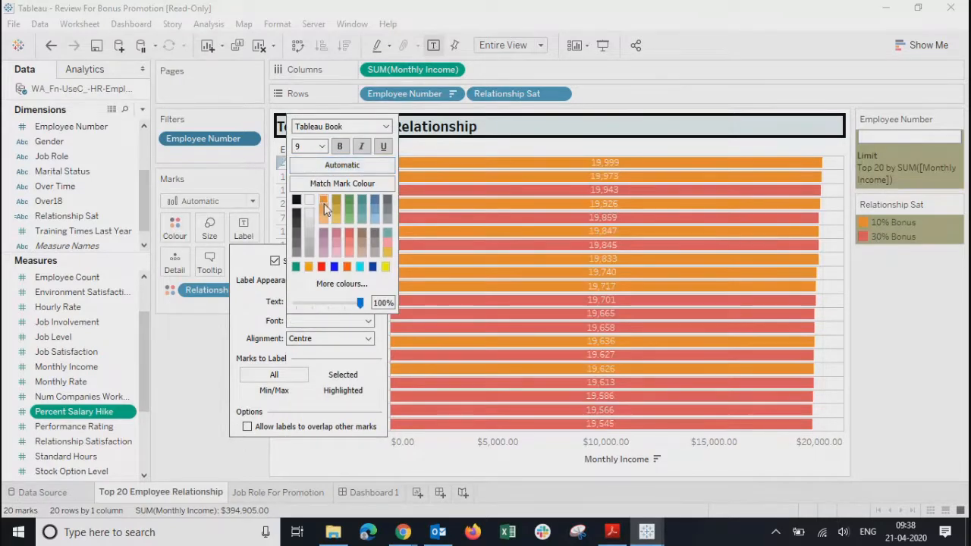
{"action": "left_click", "coordinate": [182, 365]}
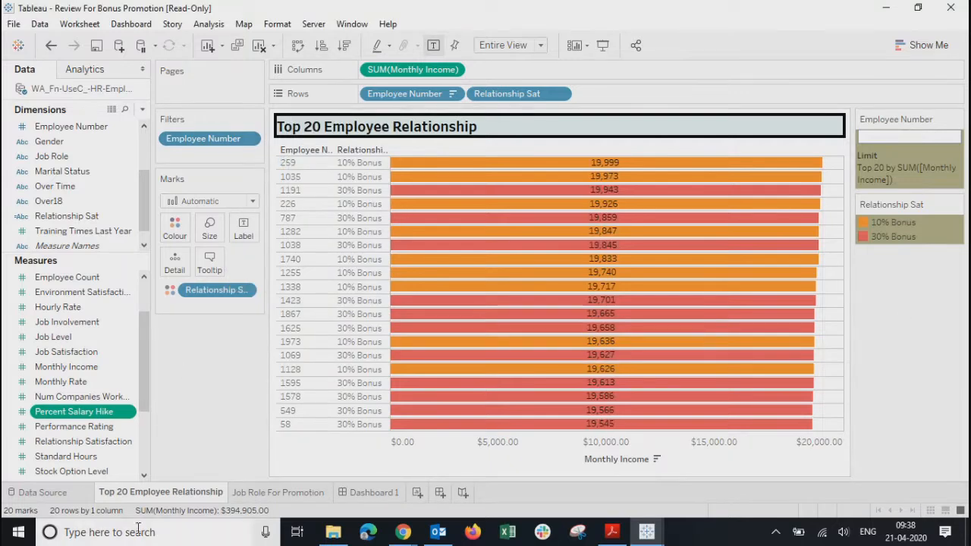
Step: Switch to the Job Role For Promotion sheet and examine the details of its Promoted and Review job role blocks
{"action": "left_click", "coordinate": [268, 491]}
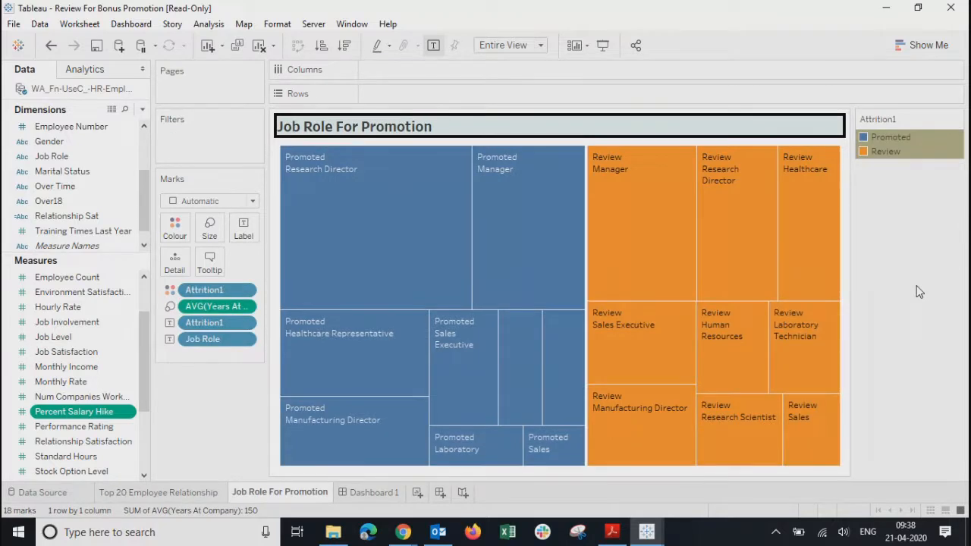
{"action": "mouse_move", "coordinate": [331, 259]}
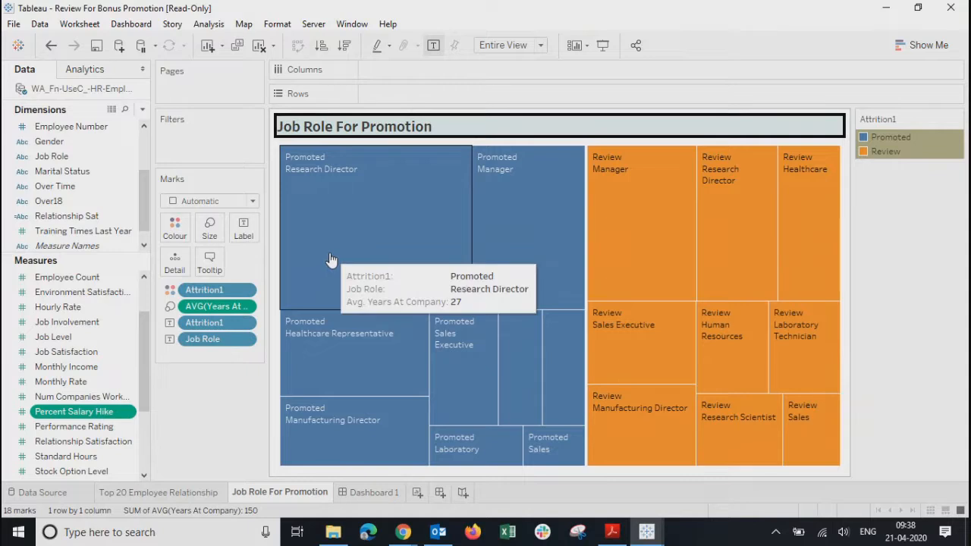
{"action": "mouse_move", "coordinate": [381, 345]}
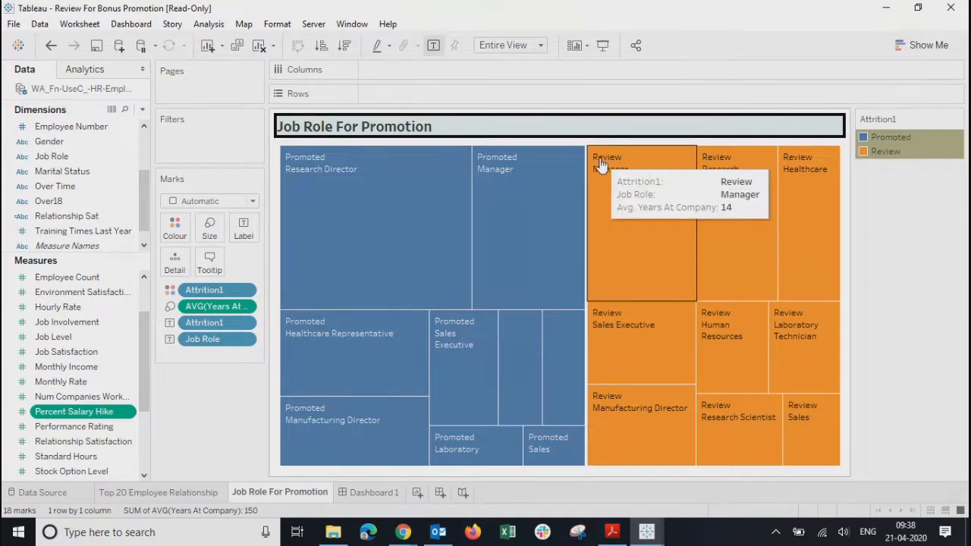
{"action": "mouse_move", "coordinate": [755, 442]}
{"action": "mouse_move", "coordinate": [402, 381]}
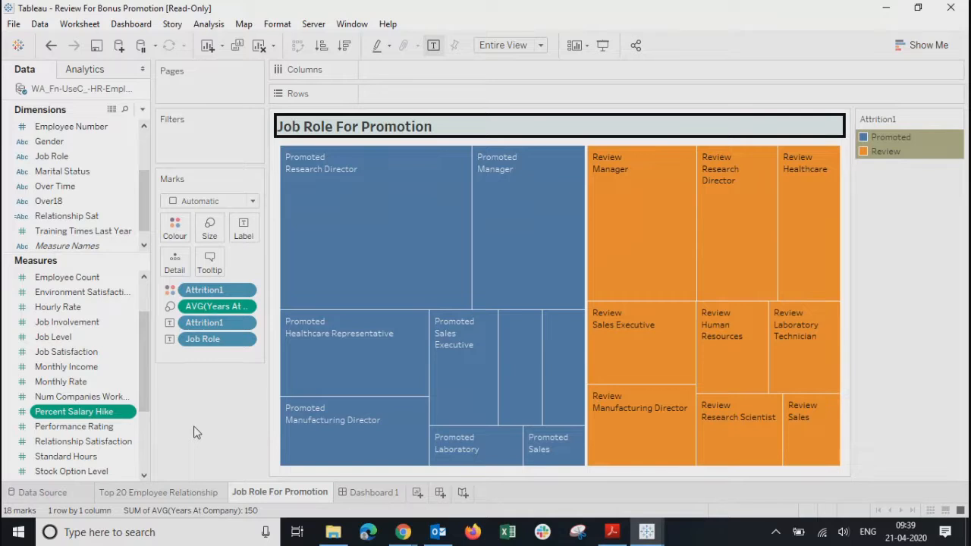
{"action": "mouse_move", "coordinate": [356, 294]}
{"action": "mouse_move", "coordinate": [334, 203]}
Step: Open the Attrition1 calculated field to read its formula, and close it without changes
{"action": "left_click", "coordinate": [61, 142]}
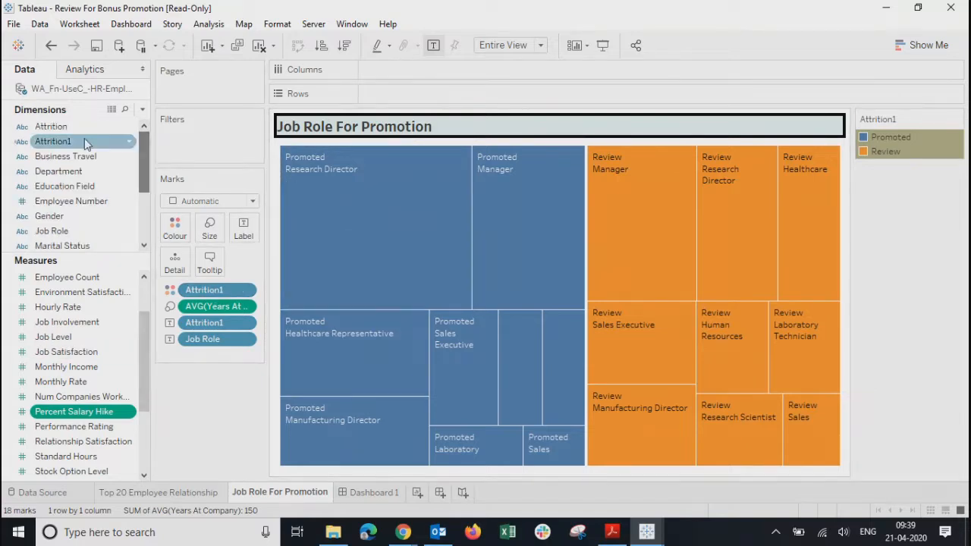
{"action": "right_click", "coordinate": [65, 142]}
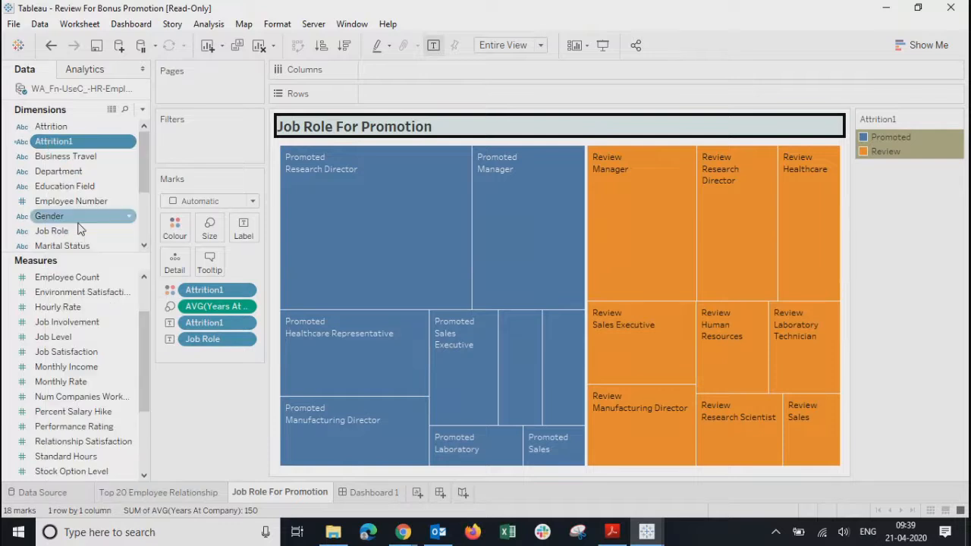
{"action": "left_click", "coordinate": [80, 225]}
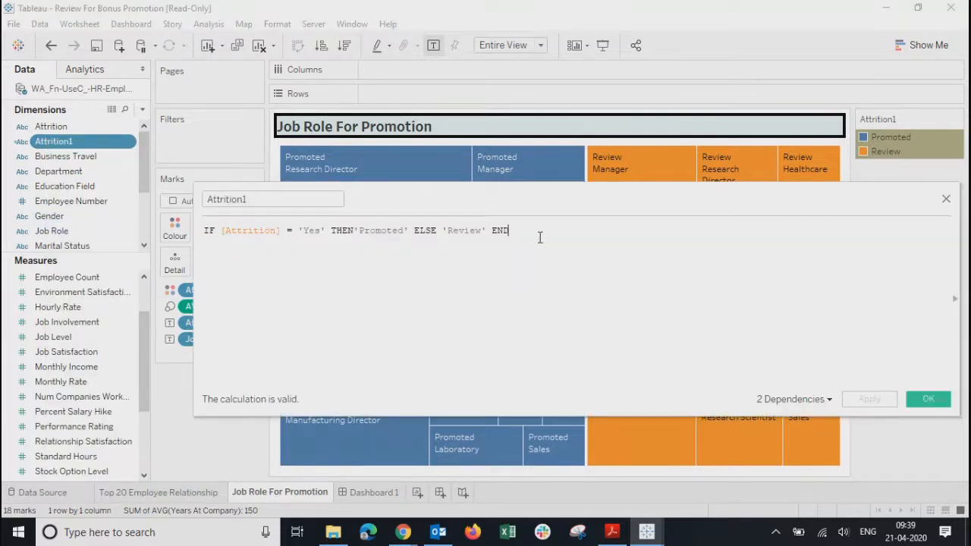
{"action": "left_click", "coordinate": [947, 200]}
Step: Highlight the Promoted Manager and Review Manager blocks together and compare their average years at the company
{"action": "mouse_move", "coordinate": [560, 198]}
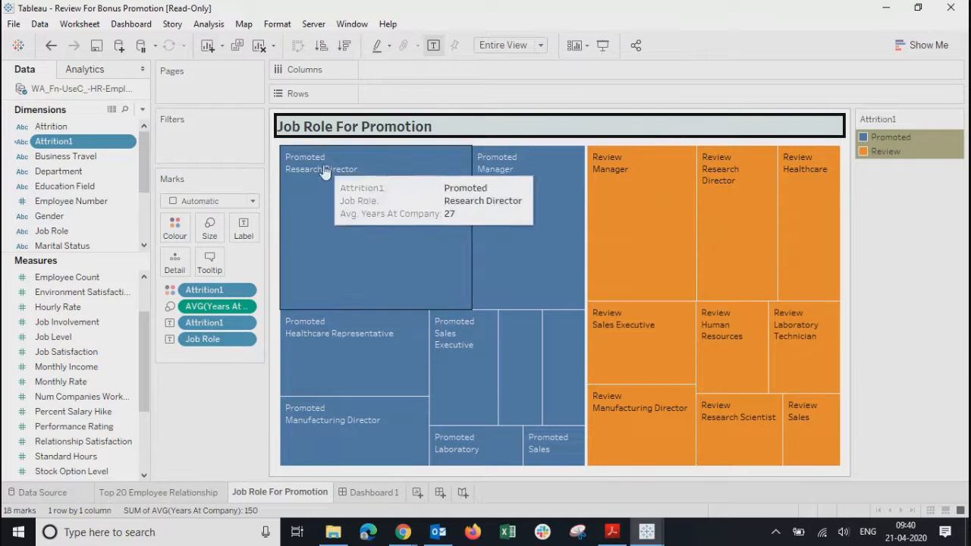
{"action": "mouse_move", "coordinate": [502, 246]}
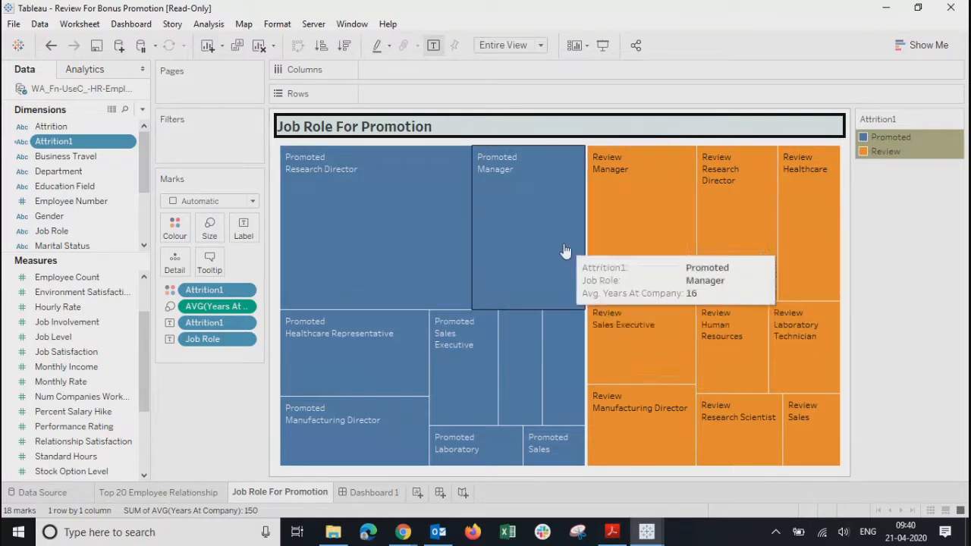
{"action": "left_click", "coordinate": [520, 207]}
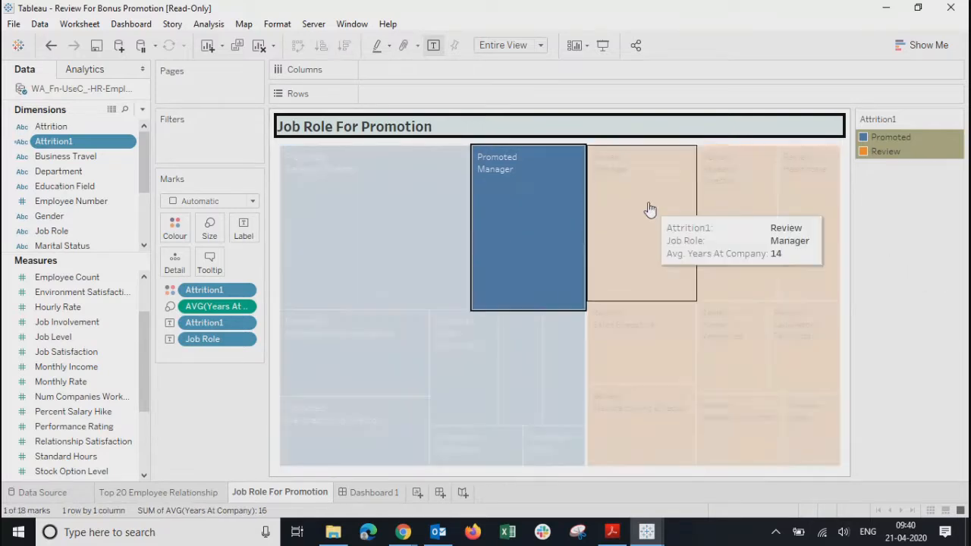
{"action": "left_click", "coordinate": [618, 202], "text": "ctrl"}
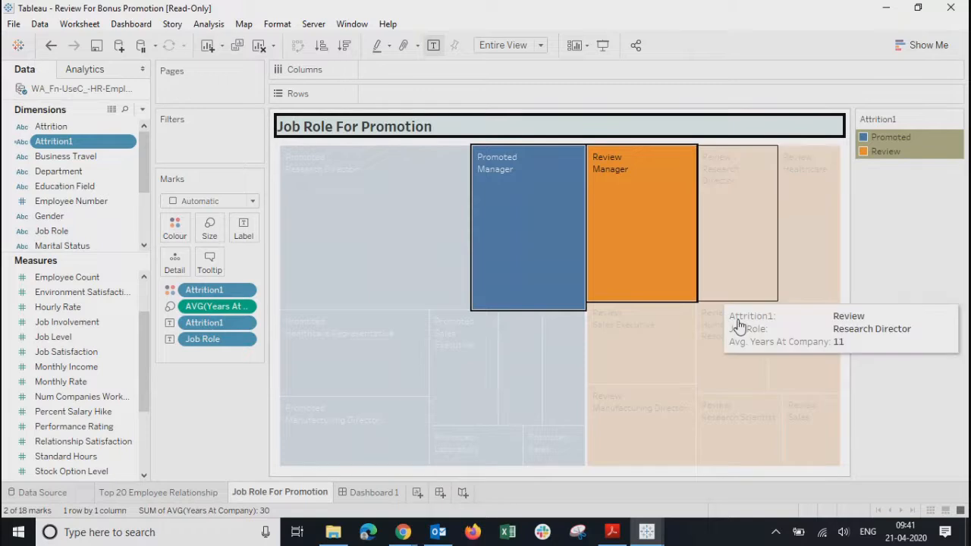
{"action": "mouse_move", "coordinate": [478, 167]}
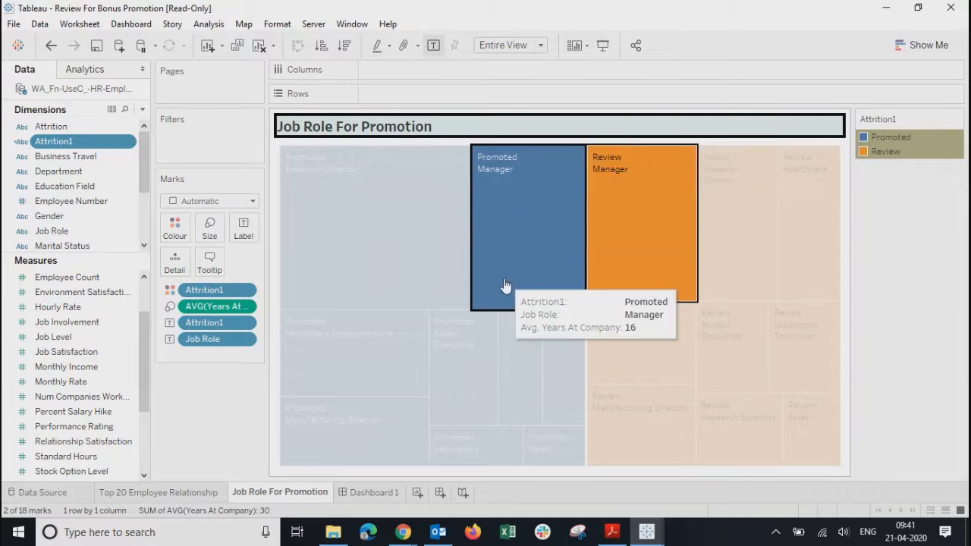
{"action": "mouse_move", "coordinate": [506, 286]}
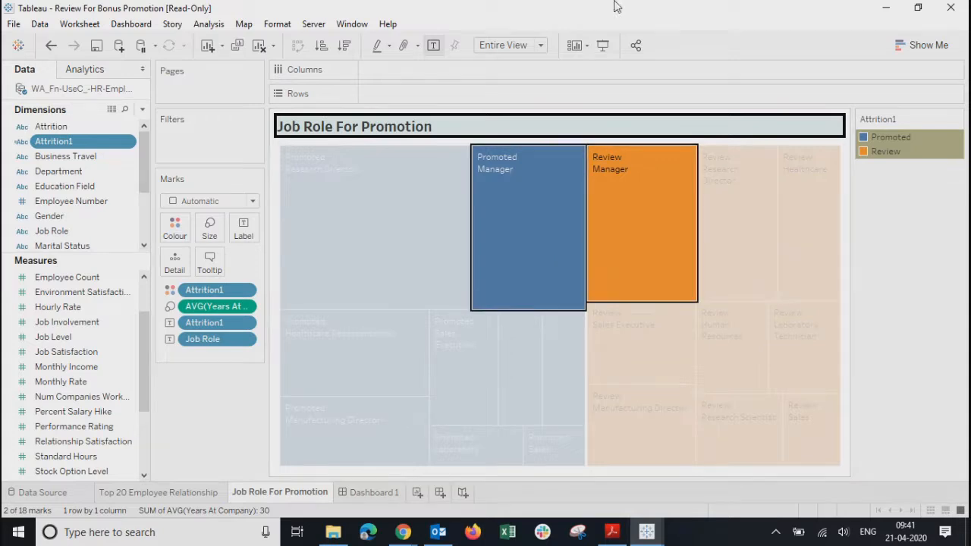
Step: View the treemap in presentation mode, compare the Promoted and Review Manager blocks, clear the selection, and return to the worksheet
{"action": "left_click", "coordinate": [601, 48]}
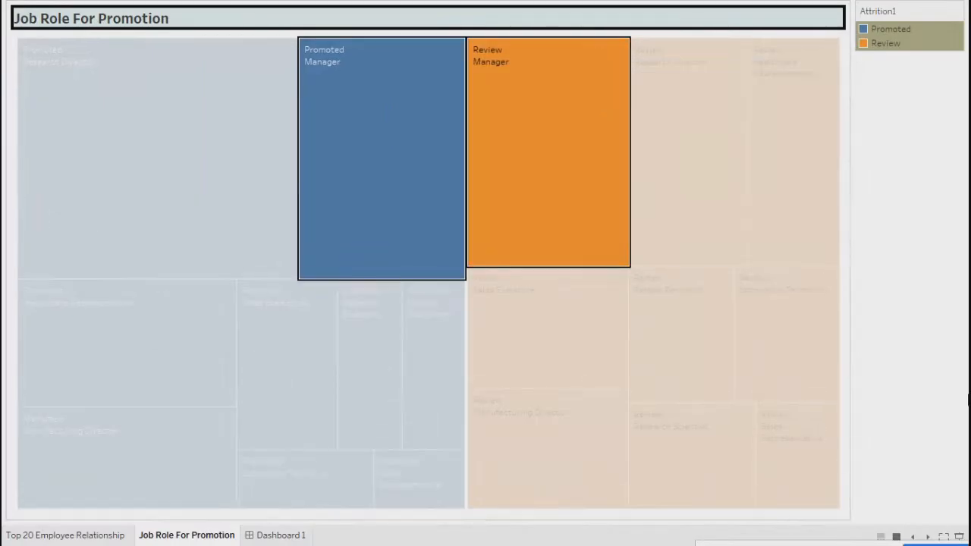
{"action": "left_click", "coordinate": [903, 273]}
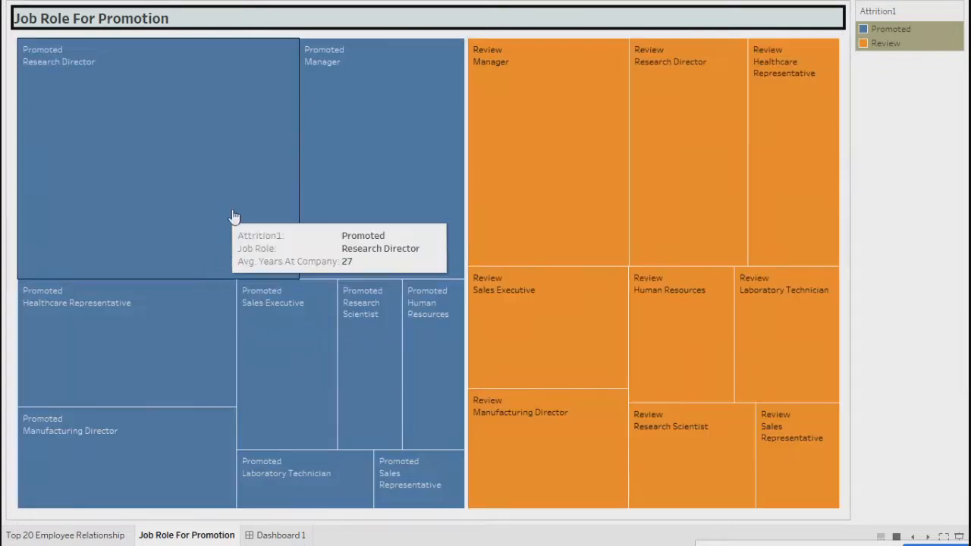
{"action": "left_click", "coordinate": [331, 195]}
{"action": "left_click", "coordinate": [548, 155], "text": "ctrl"}
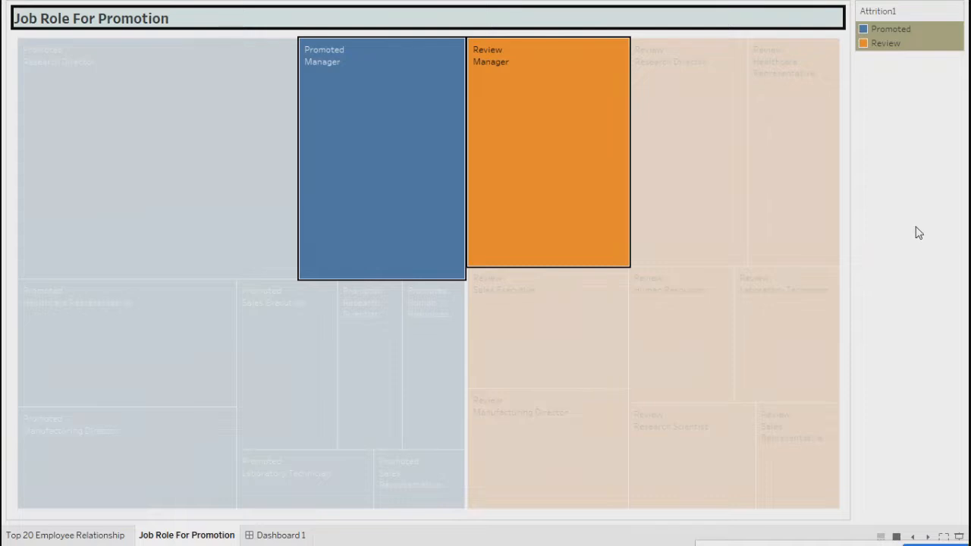
{"action": "left_click", "coordinate": [890, 329]}
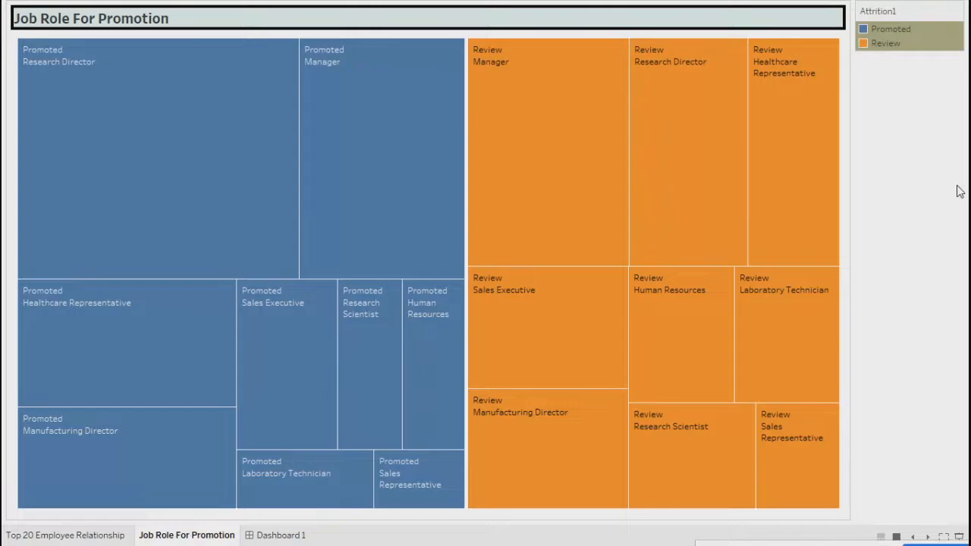
{"action": "key", "text": "Escape"}
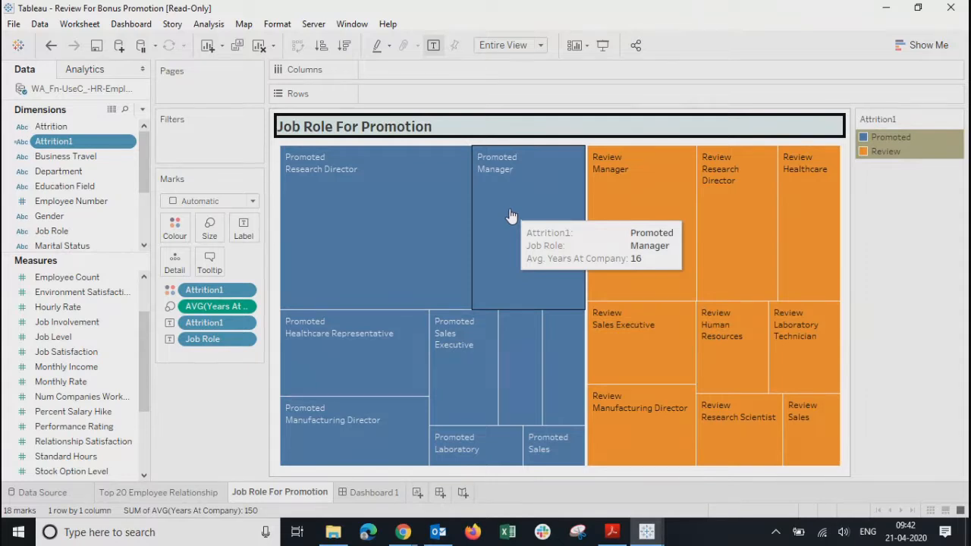
Step: Add the average of Years At Company to the treemap labels and compare the Promoted and Review Manager blocks
{"action": "left_click", "coordinate": [237, 228]}
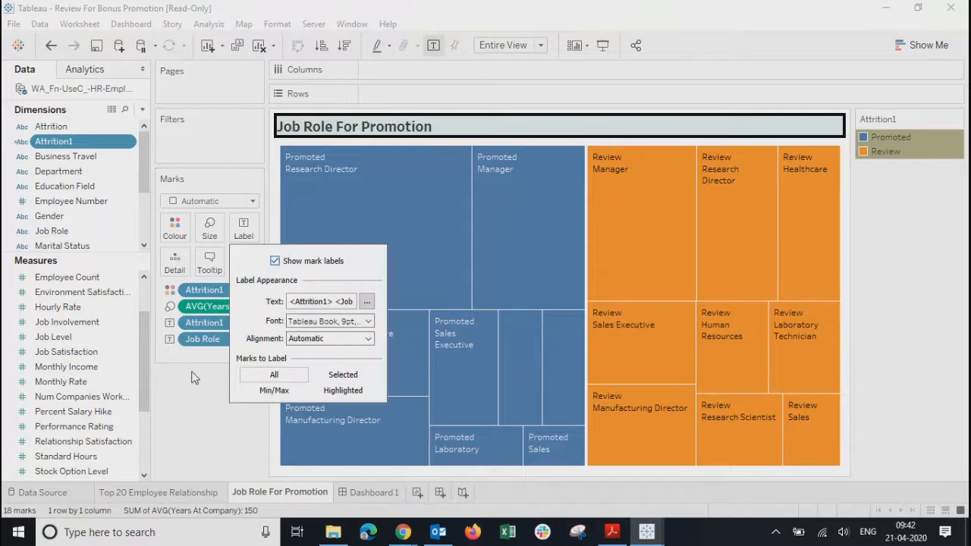
{"action": "left_click", "coordinate": [202, 400]}
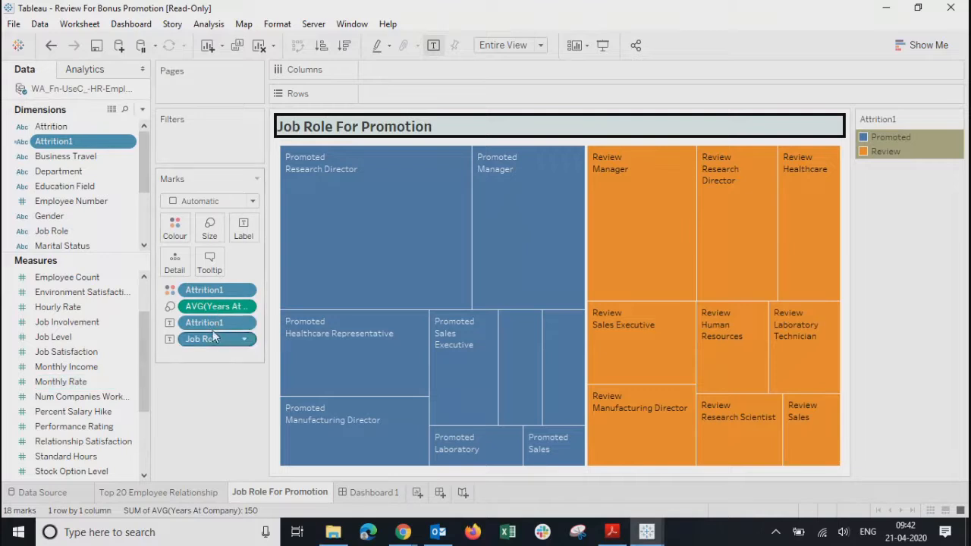
{"action": "left_click_drag", "start_coordinate": [220, 311], "coordinate": [243, 232]}
{"action": "mouse_move", "coordinate": [476, 190]}
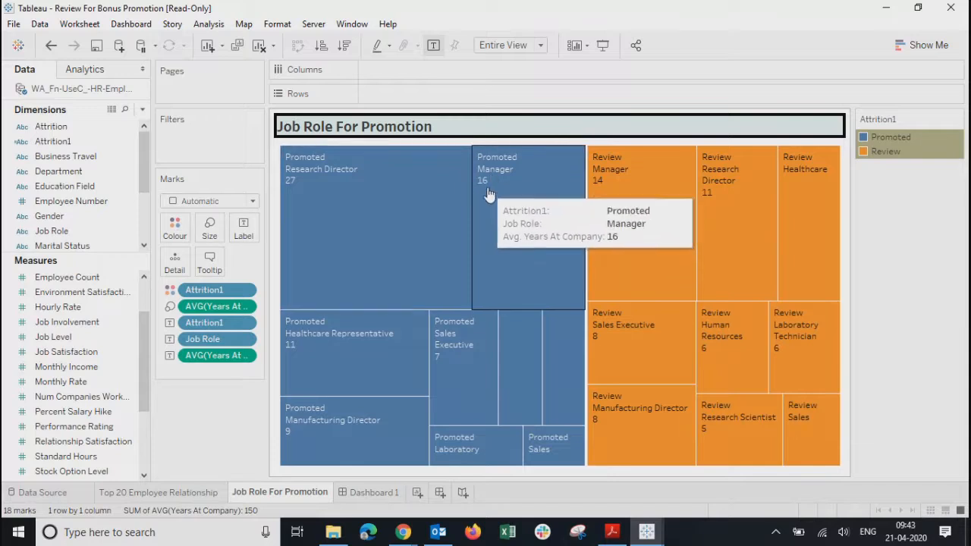
{"action": "mouse_move", "coordinate": [597, 188]}
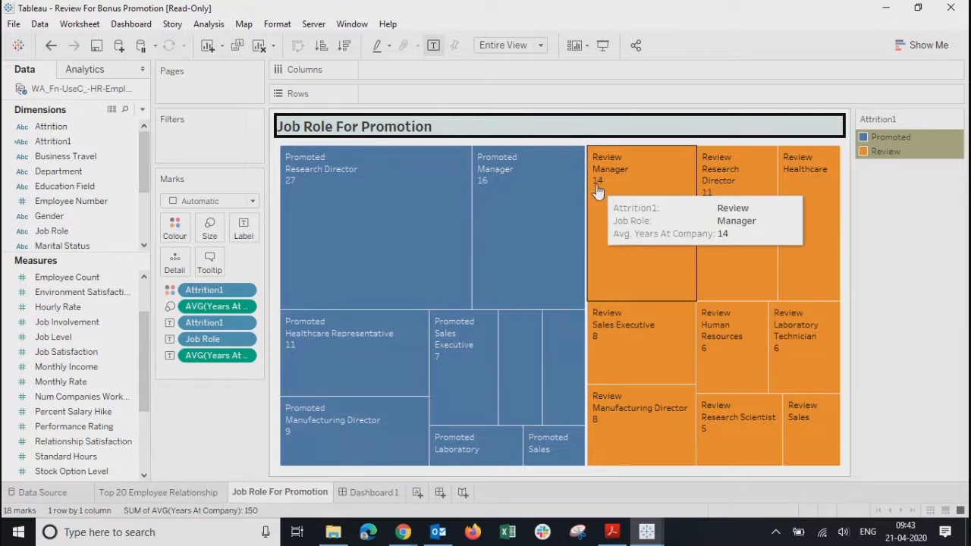
{"action": "mouse_move", "coordinate": [501, 208]}
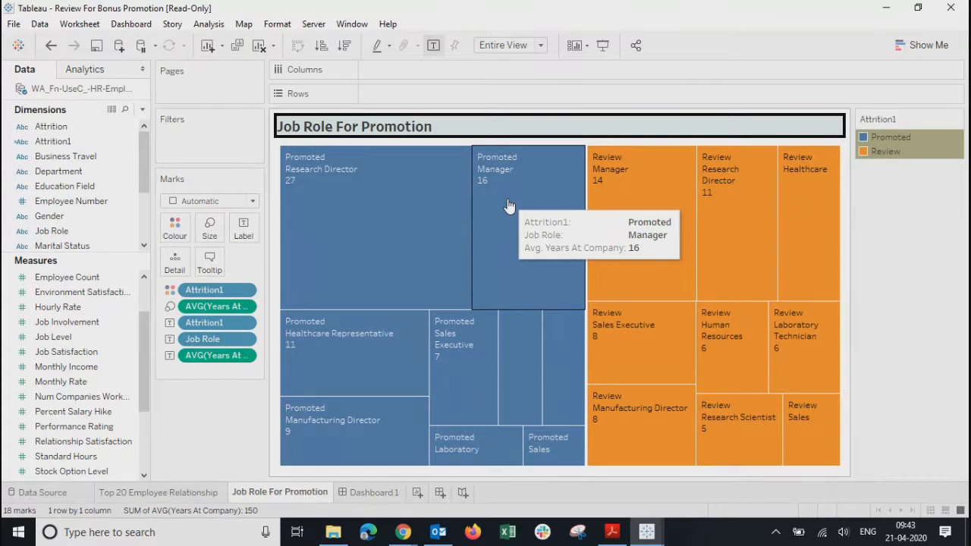
{"action": "mouse_move", "coordinate": [646, 205]}
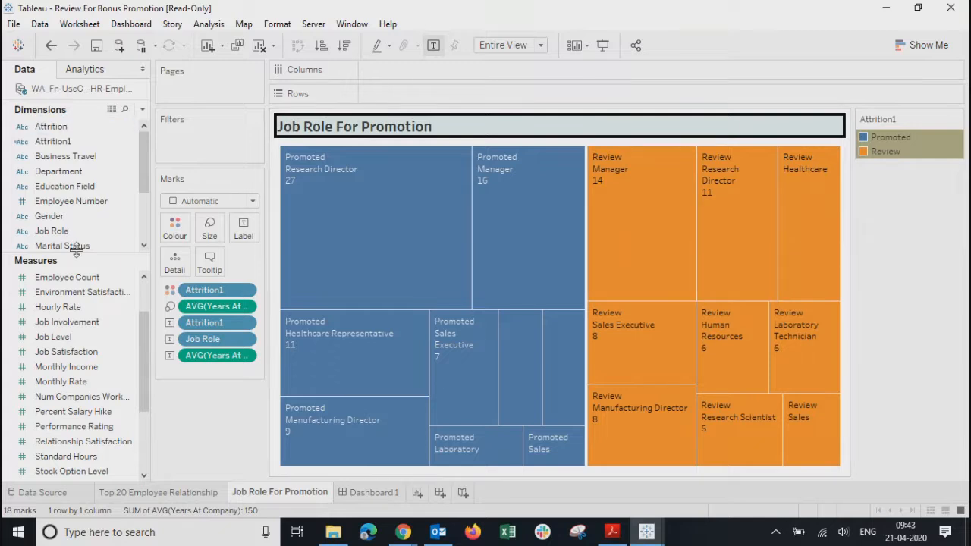
Step: Find Number of Records among the measures and add it to the treemap labels
{"action": "left_click_drag", "start_coordinate": [145, 180], "coordinate": [145, 226]}
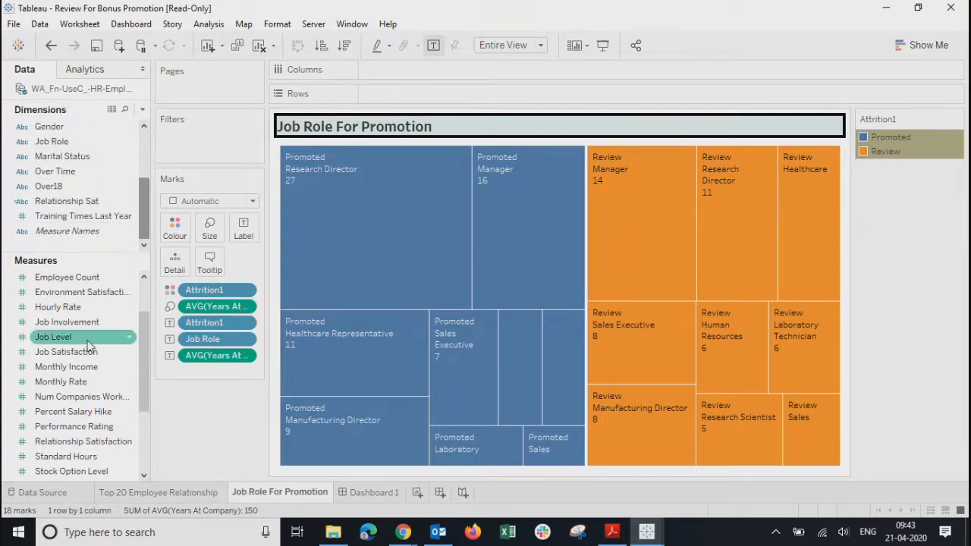
{"action": "scroll", "coordinate": [146, 353], "scroll_direction": "up", "scroll_amount": 2}
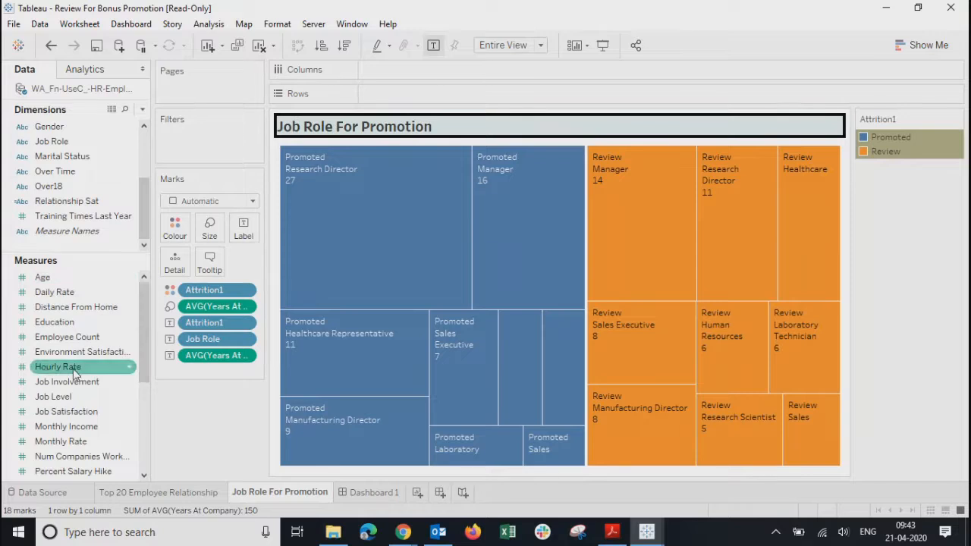
{"action": "left_click_drag", "start_coordinate": [144, 358], "coordinate": [146, 447]}
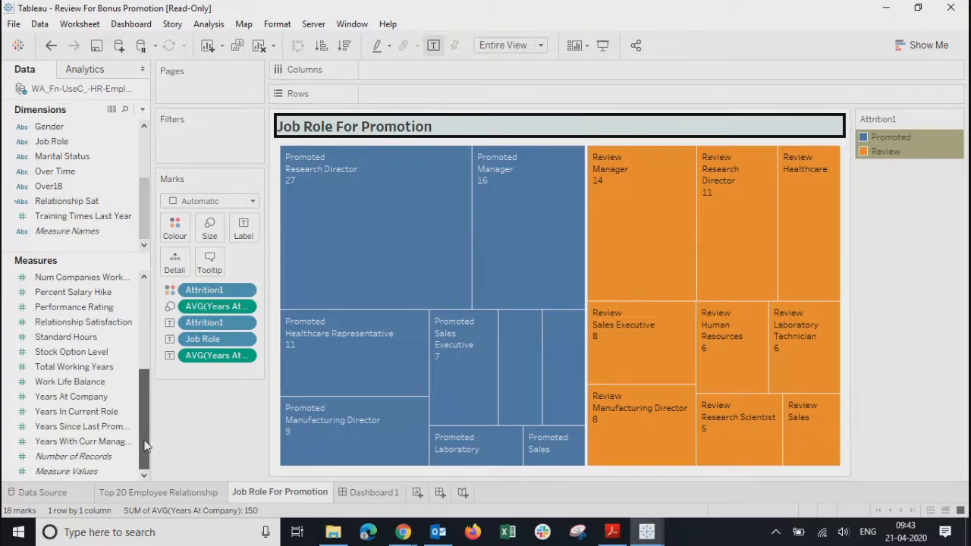
{"action": "left_click", "coordinate": [68, 459]}
{"action": "left_click_drag", "start_coordinate": [68, 464], "coordinate": [243, 230]}
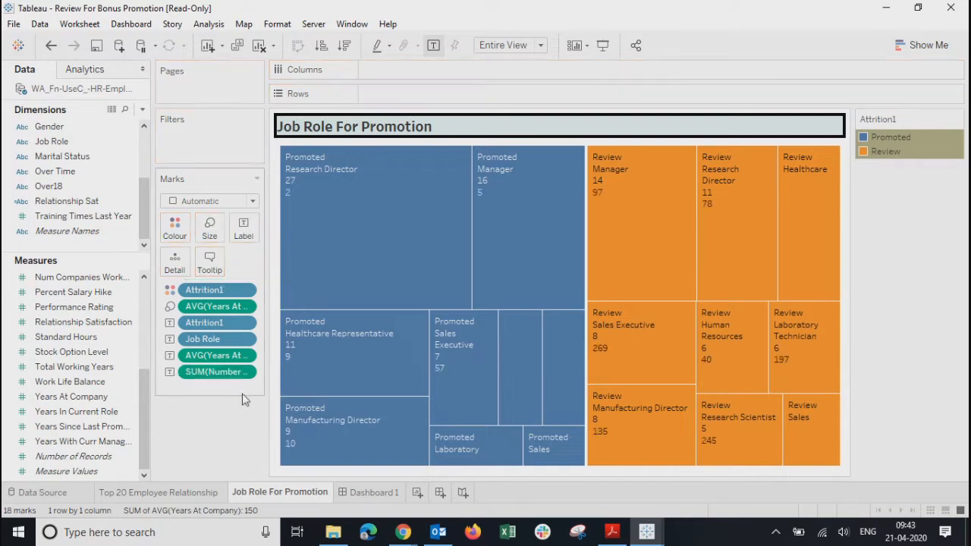
Step: Change the Number of Records label's aggregation to Count
{"action": "right_click", "coordinate": [241, 372]}
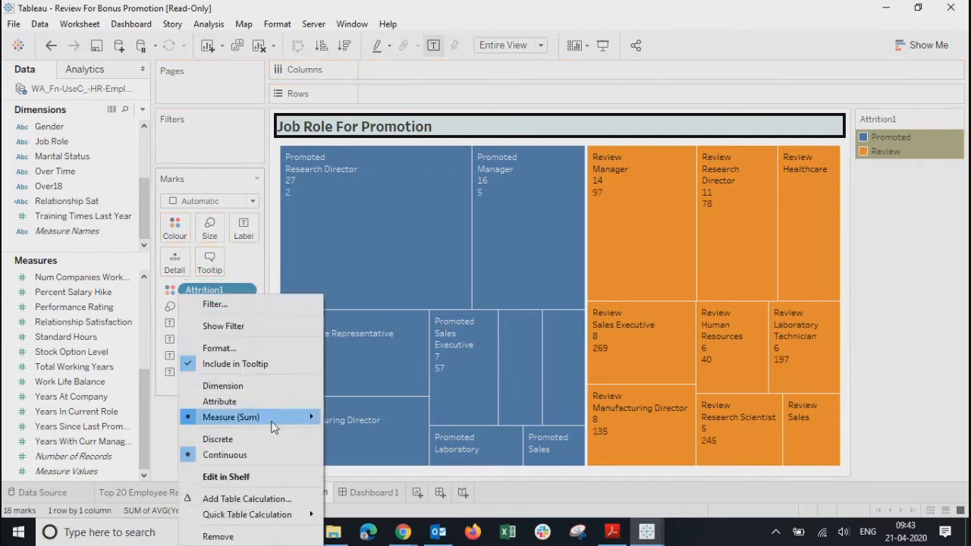
{"action": "mouse_move", "coordinate": [273, 429]}
{"action": "left_click", "coordinate": [345, 403]}
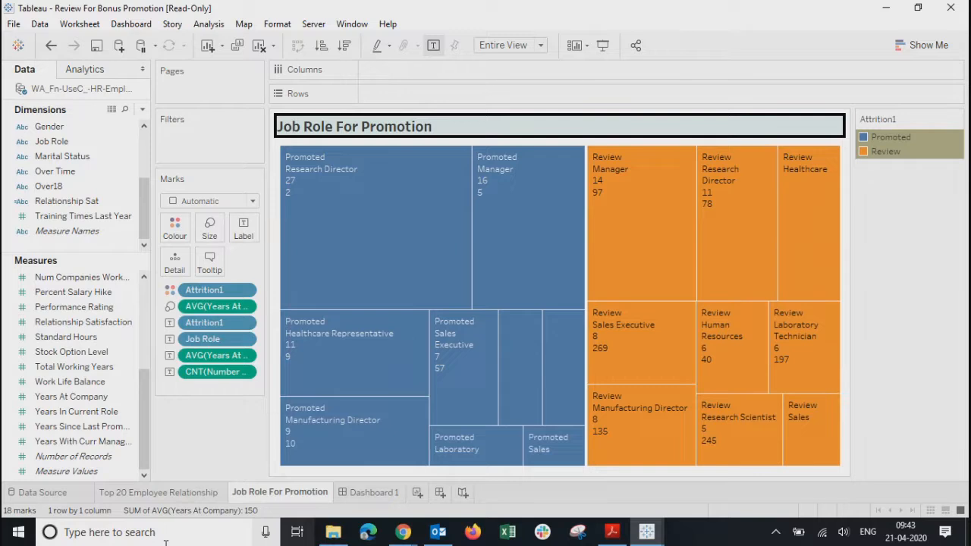
Step: Check the Promoted Manager block's average years and record count in presentation mode and return to the worksheet
{"action": "mouse_move", "coordinate": [480, 197]}
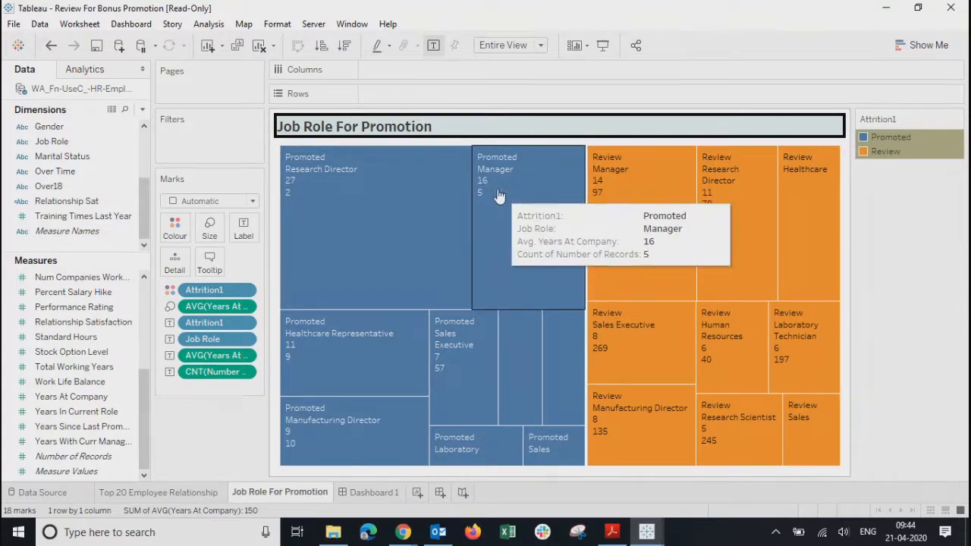
{"action": "left_click", "coordinate": [603, 47]}
{"action": "mouse_move", "coordinate": [310, 82]}
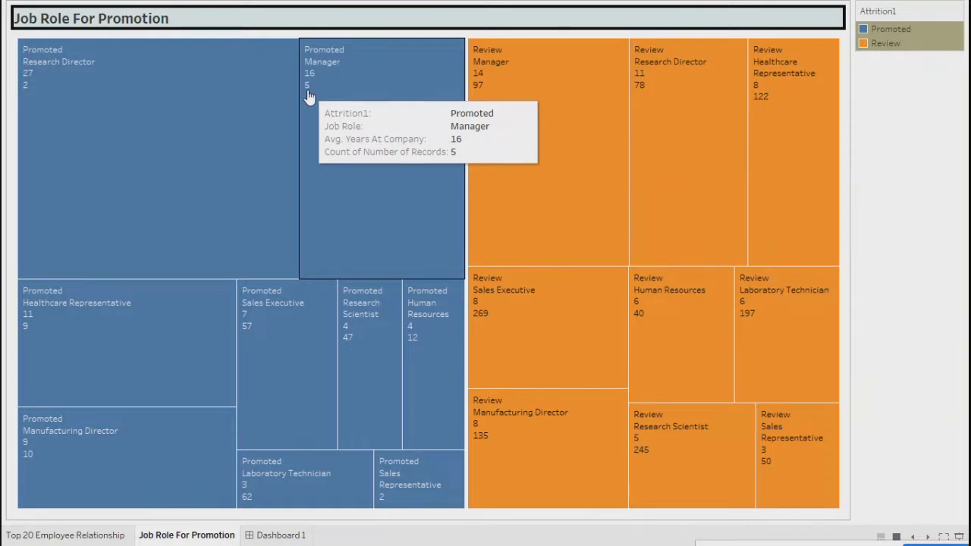
{"action": "key", "text": "Escape"}
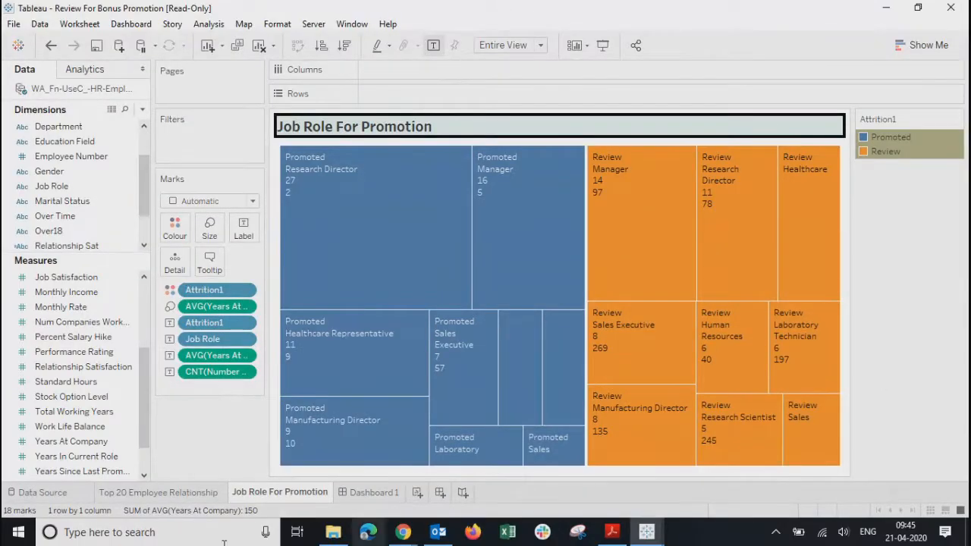
Step: Edit the treemap label text, adding the prefix "Avg Years at Company :" before the AVG(Years At Company) field
{"action": "left_click", "coordinate": [244, 227]}
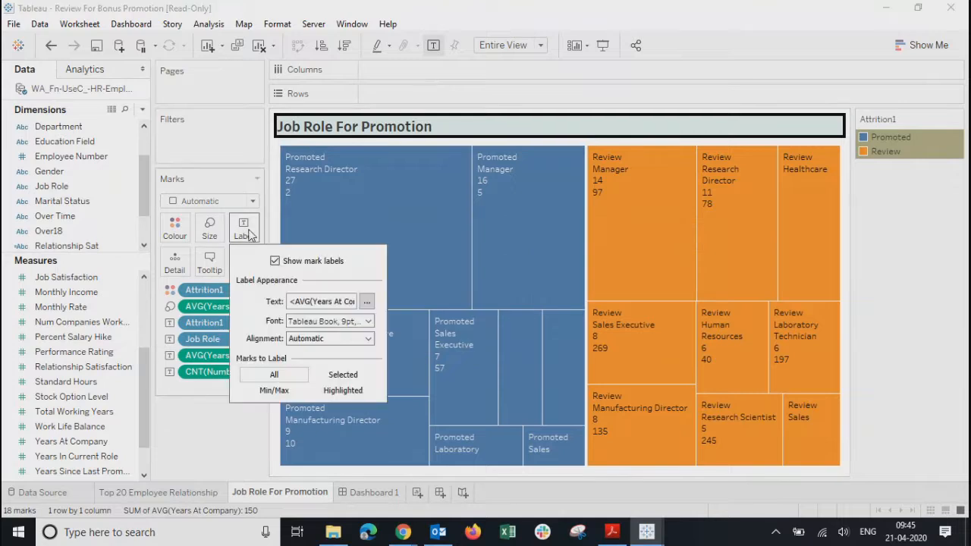
{"action": "left_click", "coordinate": [368, 303]}
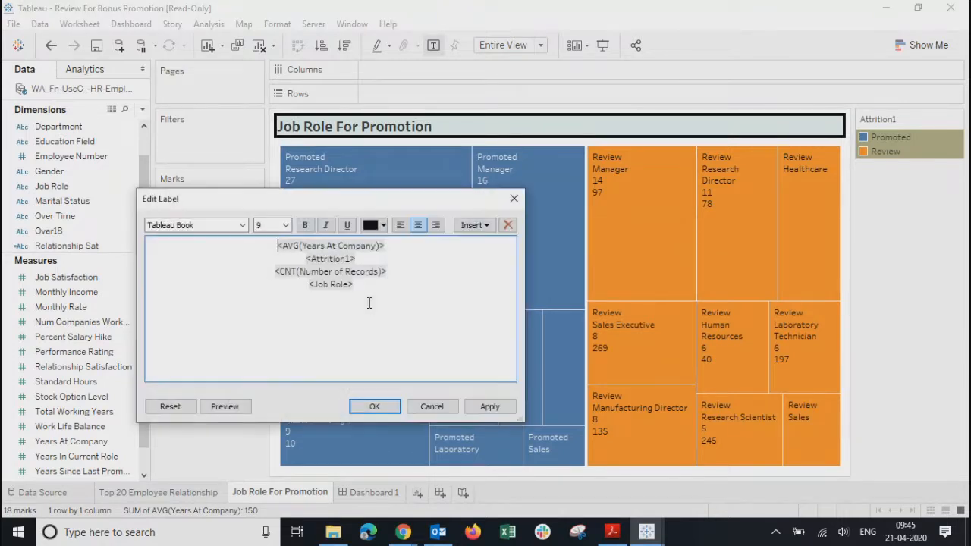
{"action": "left_click_drag", "start_coordinate": [382, 199], "coordinate": [527, 217]}
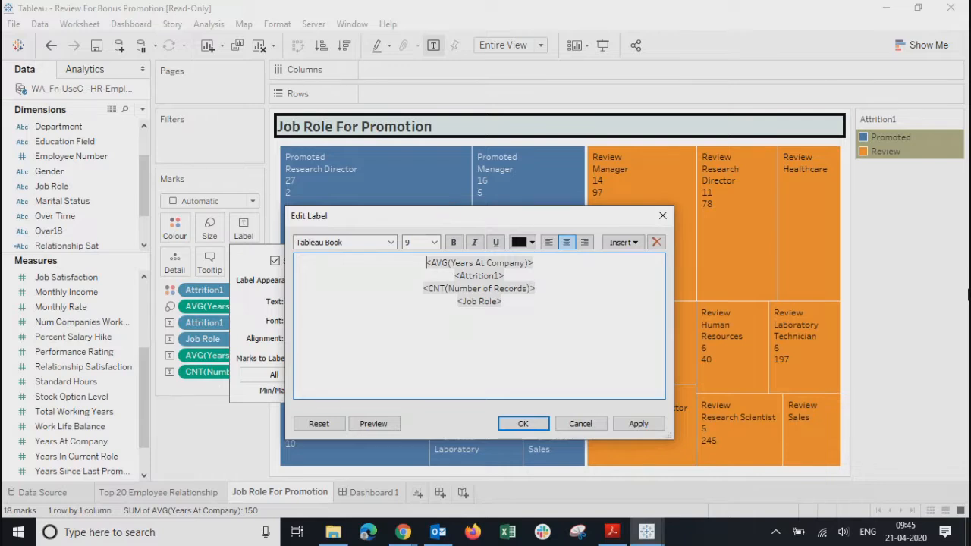
{"action": "type", "text": "Avg"}
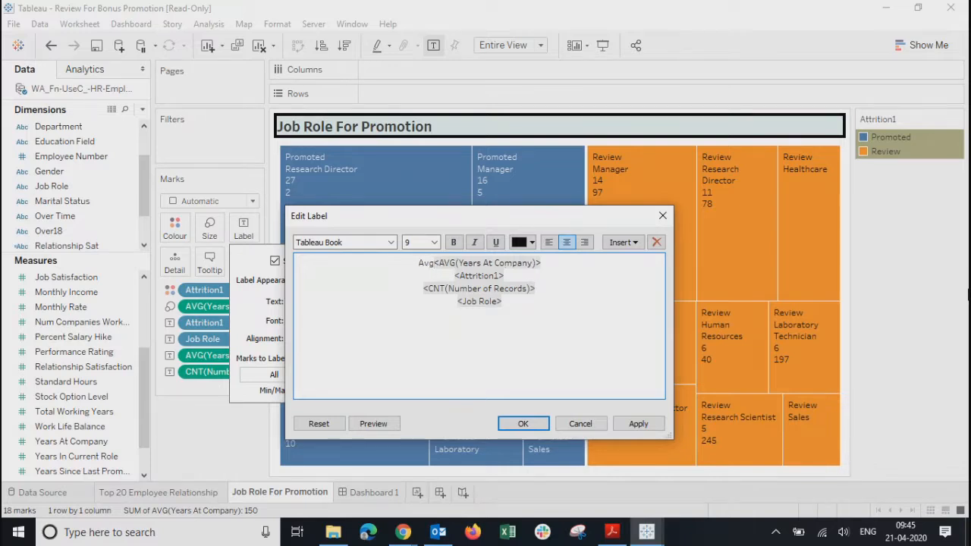
{"action": "type", "text": " Years at"}
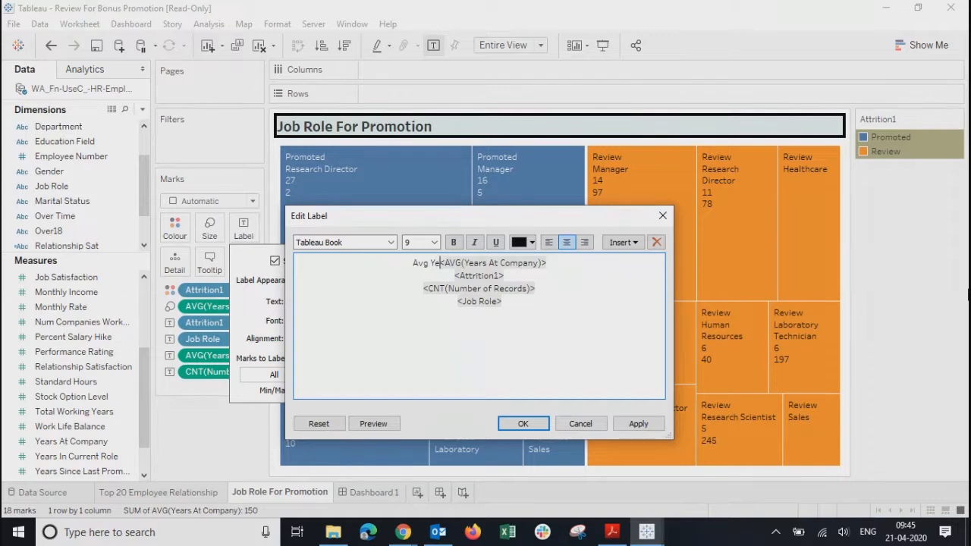
{"action": "type", "text": " Com"}
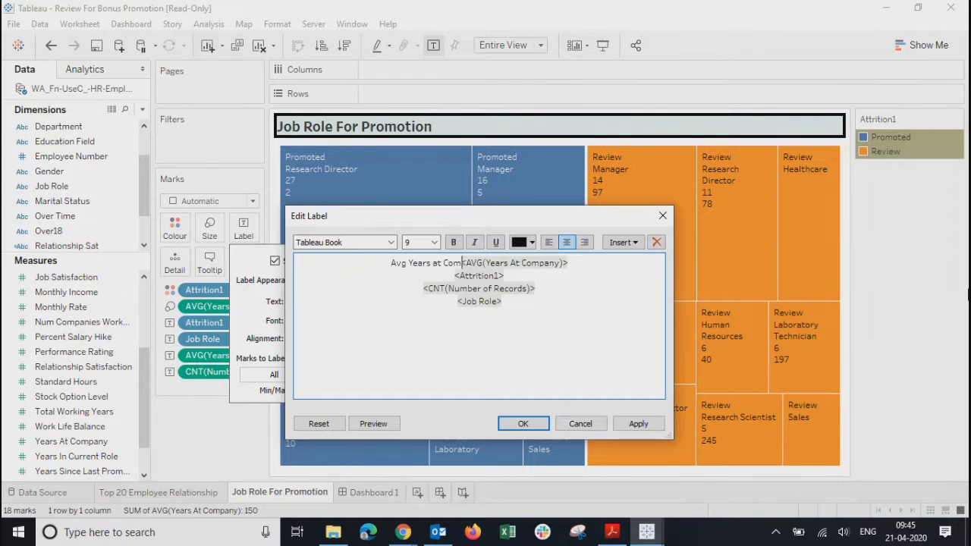
{"action": "type", "text": "pany :"}
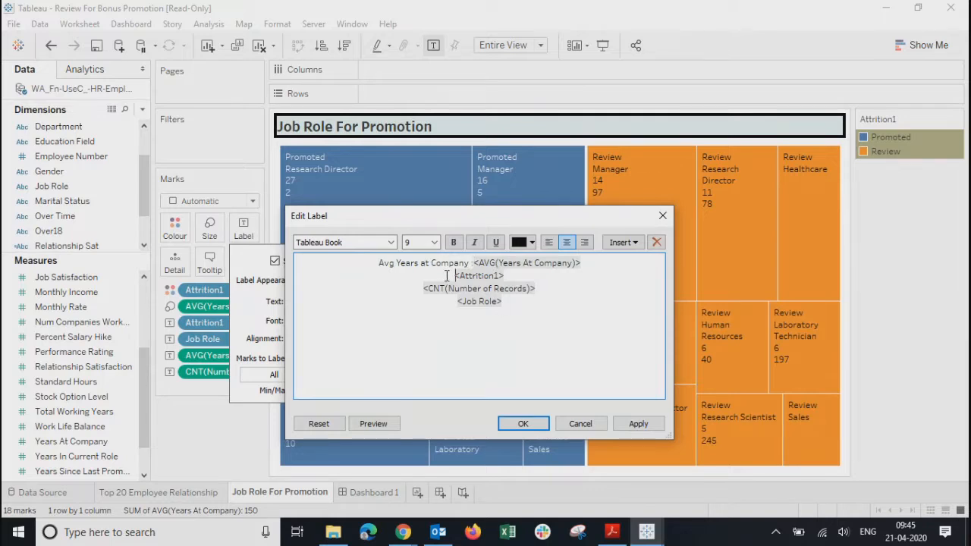
Step: Add the prefix "Attrition Flag :" before the Attrition1 field in the label text
{"action": "left_click", "coordinate": [447, 275]}
{"action": "type", "text": "Attrition "}
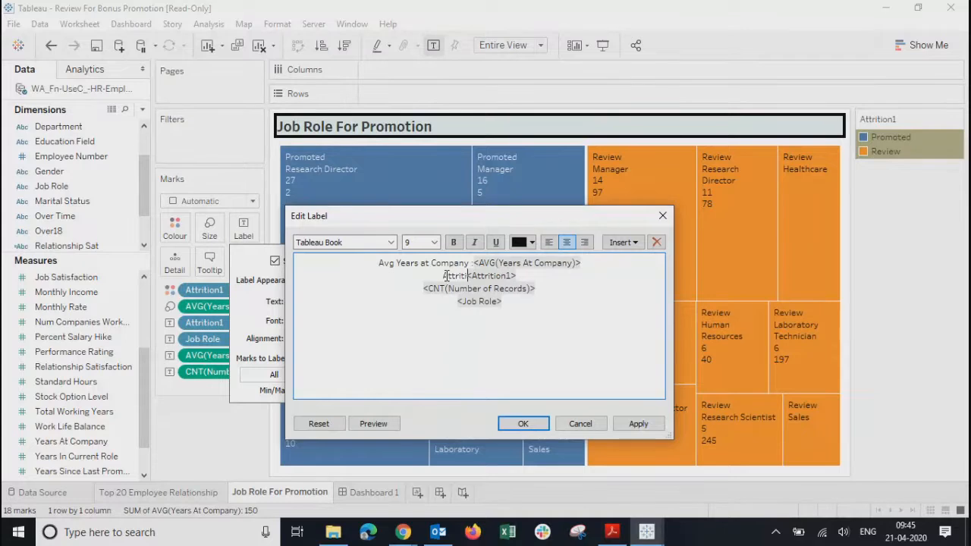
{"action": "type", "text": "Flag"}
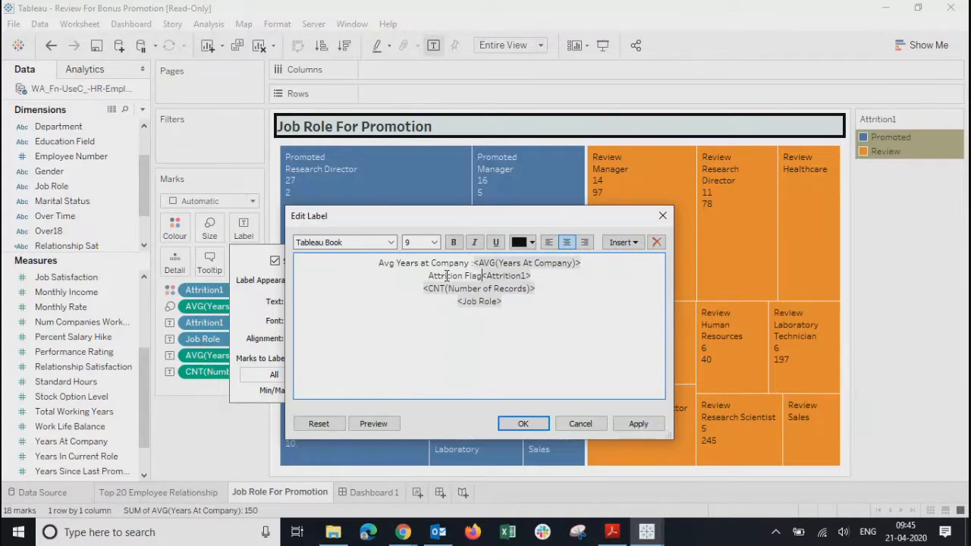
{"action": "type", "text": " :"}
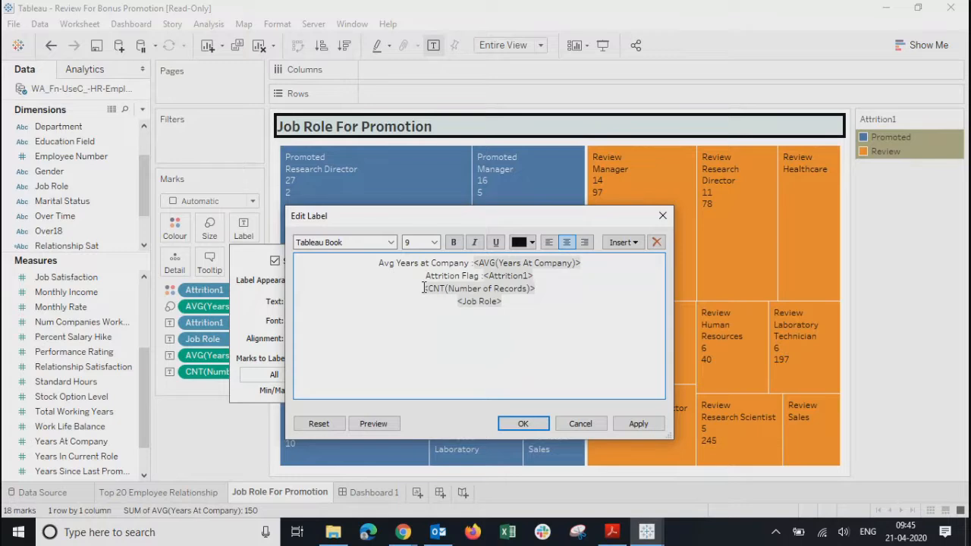
Step: Add the prefix "Employee Count :" before the CNT(Number of Records) field in the label text
{"action": "type", "text": "Emplo"}
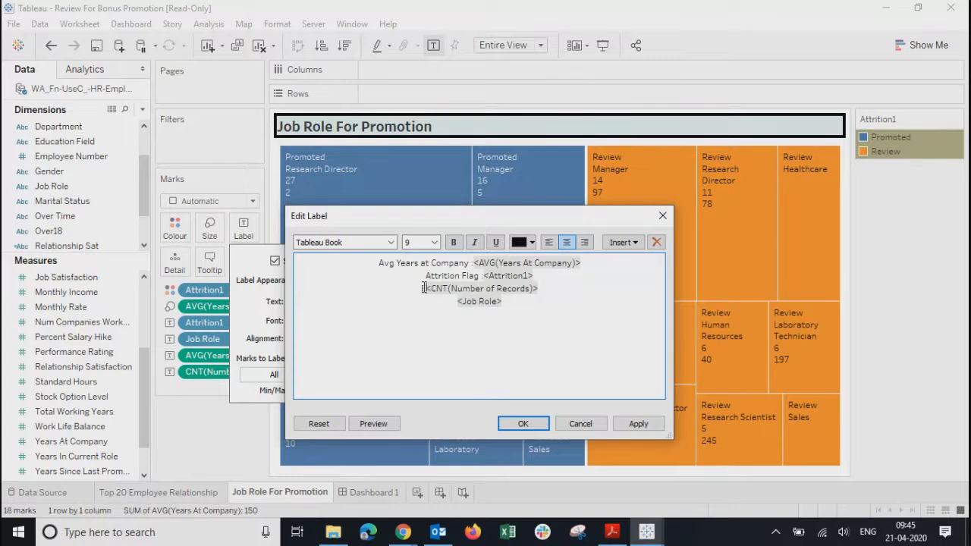
{"action": "type", "text": "yee count"}
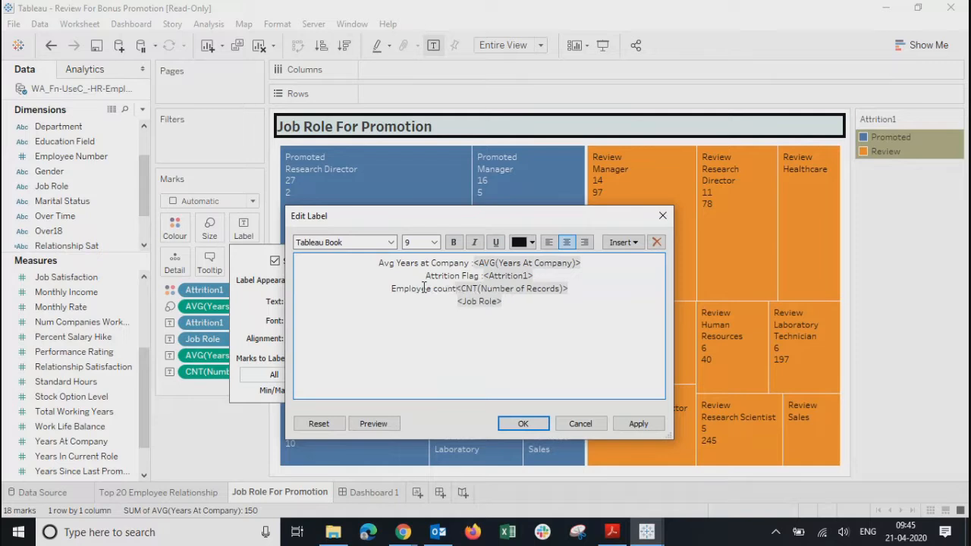
{"action": "type", "text": " :"}
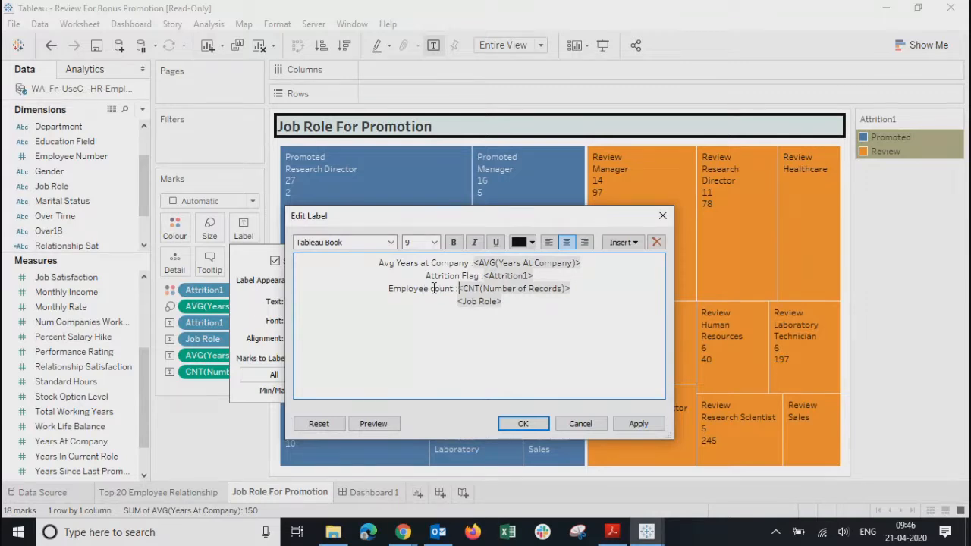
{"action": "left_click", "coordinate": [435, 288]}
{"action": "key", "text": "BackSpace"}
{"action": "type", "text": "C"}
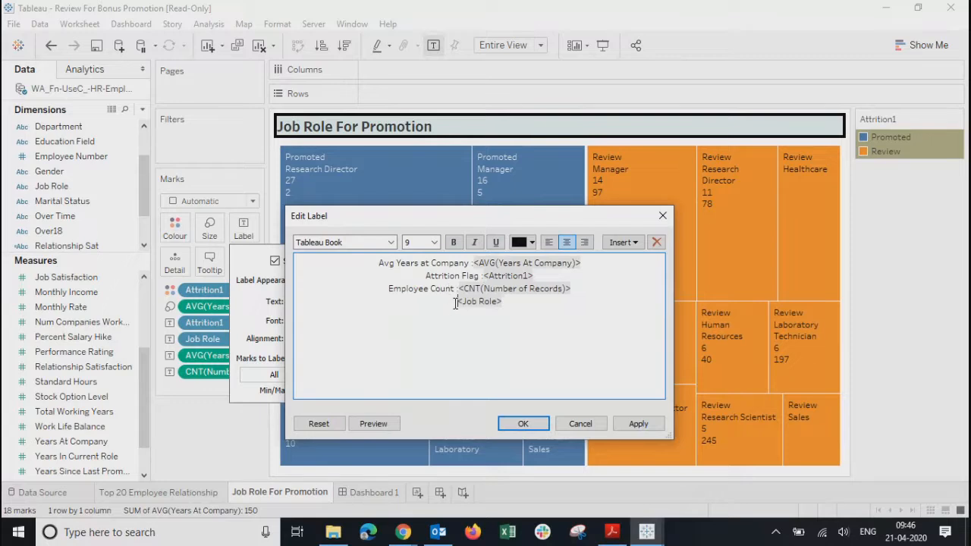
Step: Add the prefix "Jab Role :" before the Job Role field and apply the edited label to the treemap
{"action": "left_click", "coordinate": [455, 303]}
{"action": "type", "text": "Job Role"}
{"action": "type", "text": " :"}
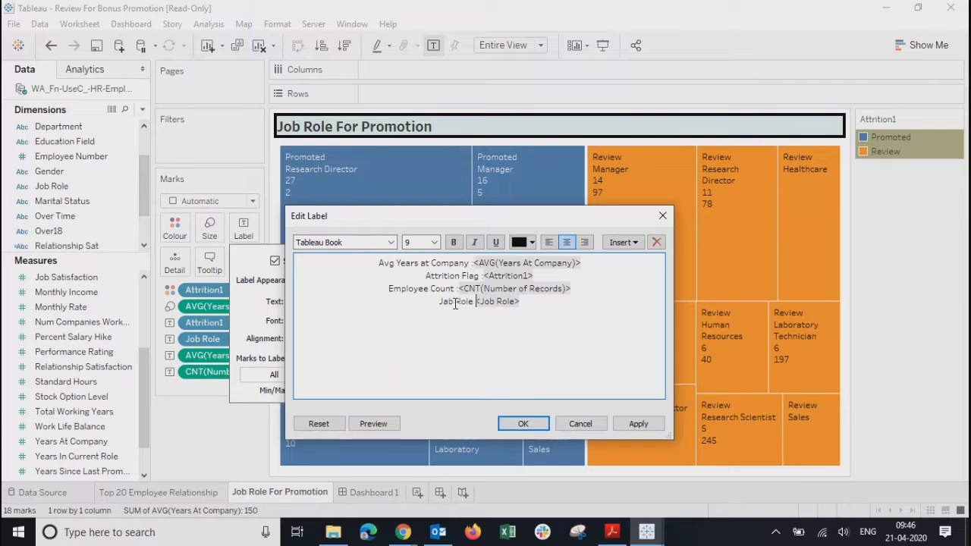
{"action": "left_click", "coordinate": [636, 424]}
{"action": "left_click", "coordinate": [523, 424]}
Step: Compare the newly labelled Promoted Manager and Review Manager blocks in presentation mode, clear the selection, and return to the worksheet
{"action": "mouse_move", "coordinate": [485, 205]}
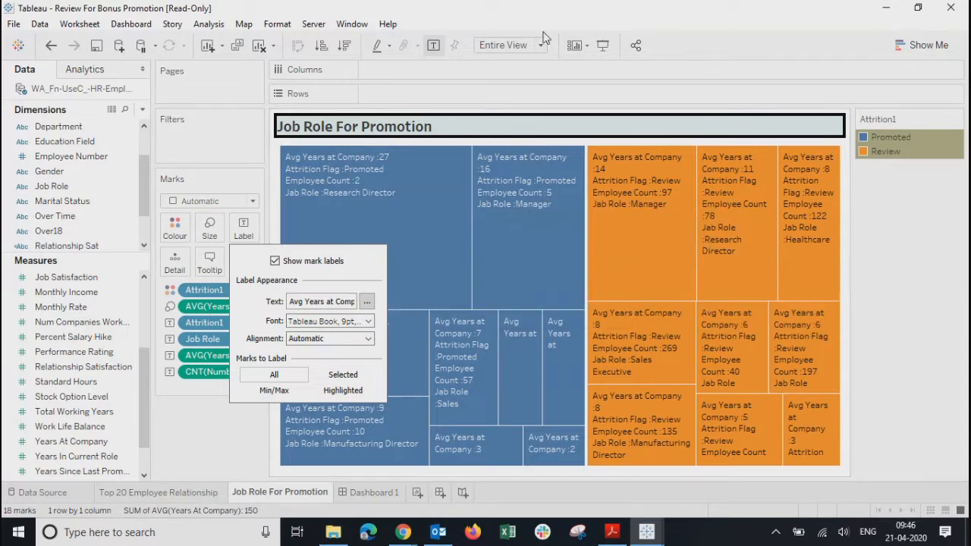
{"action": "left_click", "coordinate": [605, 49]}
{"action": "left_click", "coordinate": [605, 49]}
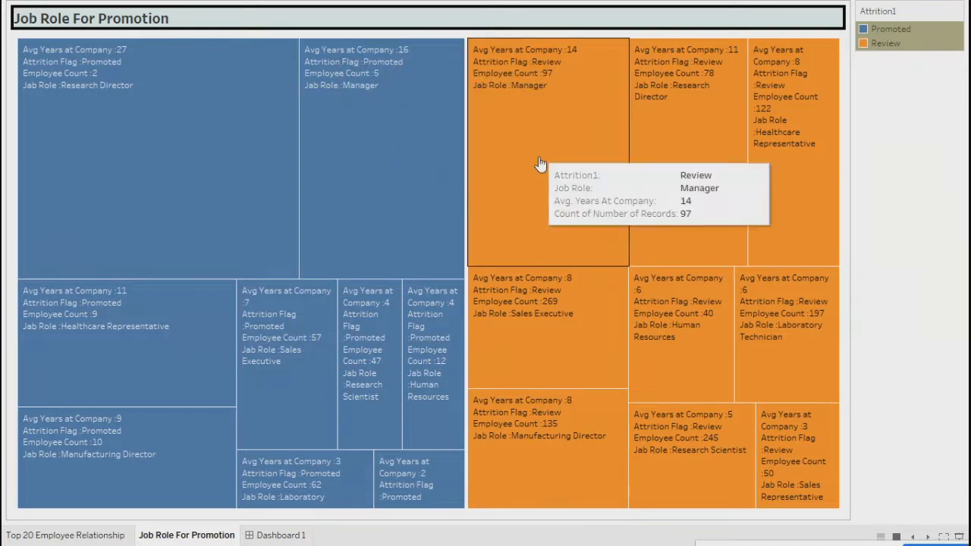
{"action": "left_click", "coordinate": [445, 162]}
{"action": "left_click", "coordinate": [531, 156]}
{"action": "left_click", "coordinate": [384, 160]}
{"action": "left_click", "coordinate": [499, 151]}
{"action": "left_click", "coordinate": [397, 160]}
{"action": "left_click", "coordinate": [528, 143]}
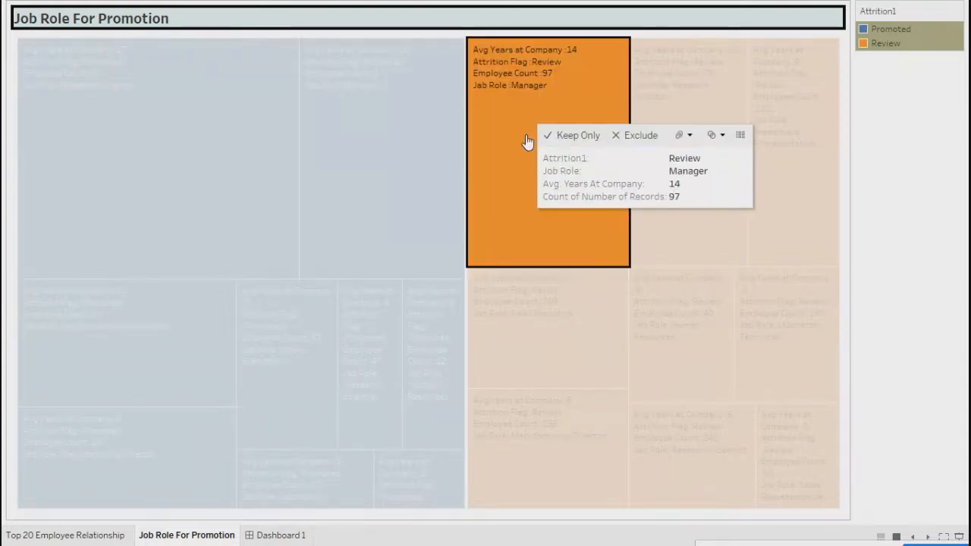
{"action": "left_click", "coordinate": [910, 230]}
{"action": "key", "text": "Escape"}
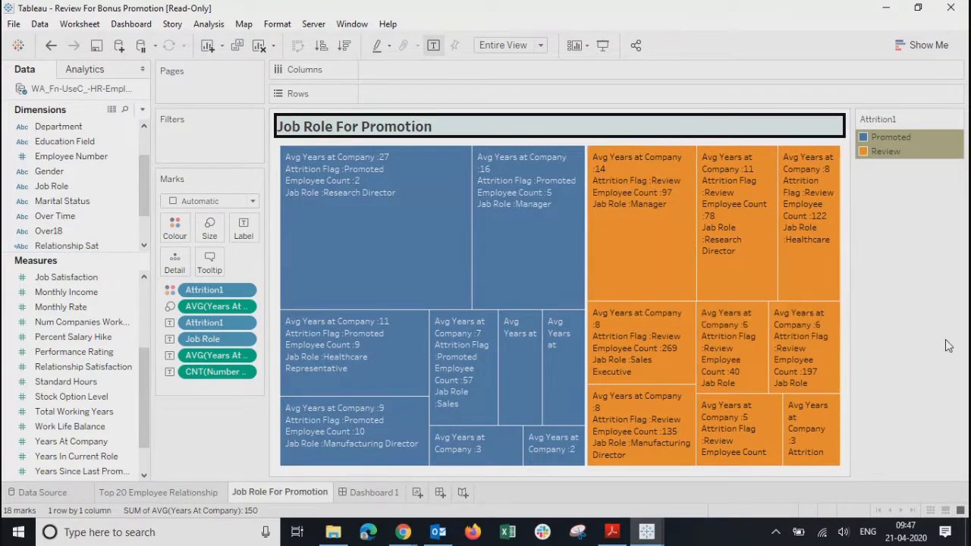
Step: Open Dashboard 1 in presentation mode and look over the bar chart and treemap together
{"action": "left_click", "coordinate": [368, 493]}
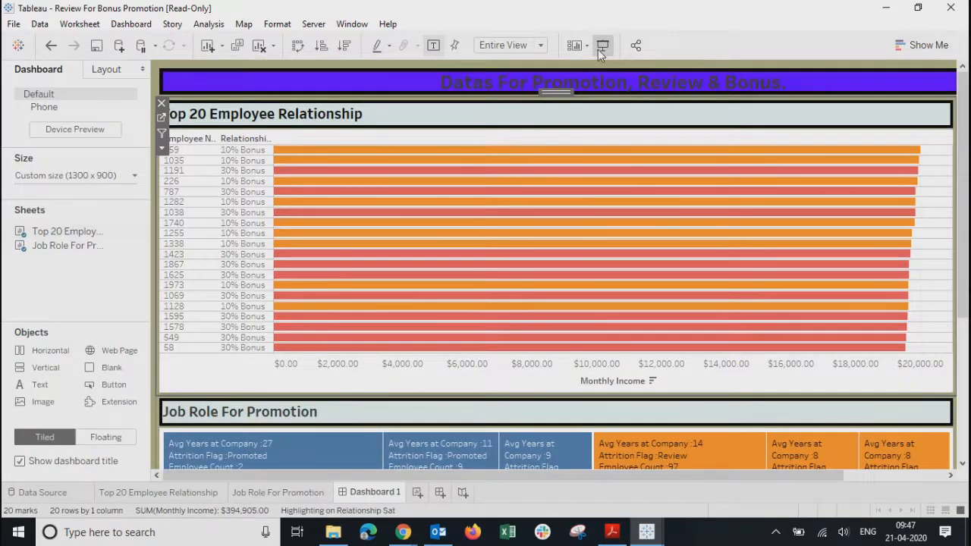
{"action": "left_click", "coordinate": [601, 47]}
{"action": "scroll", "coordinate": [935, 337], "scroll_direction": "down", "scroll_amount": 1}
{"action": "scroll", "coordinate": [935, 337], "scroll_direction": "up", "scroll_amount": 1}
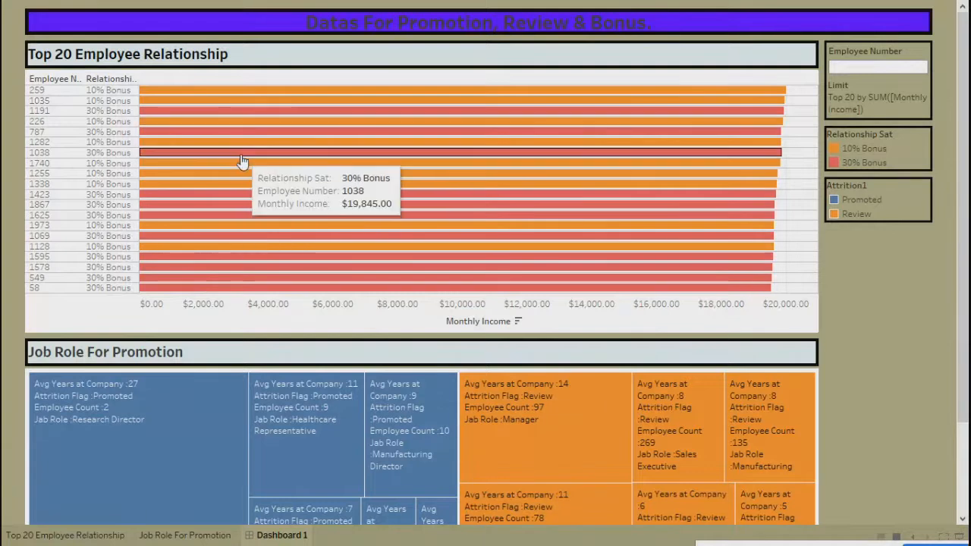
{"action": "mouse_move", "coordinate": [479, 461]}
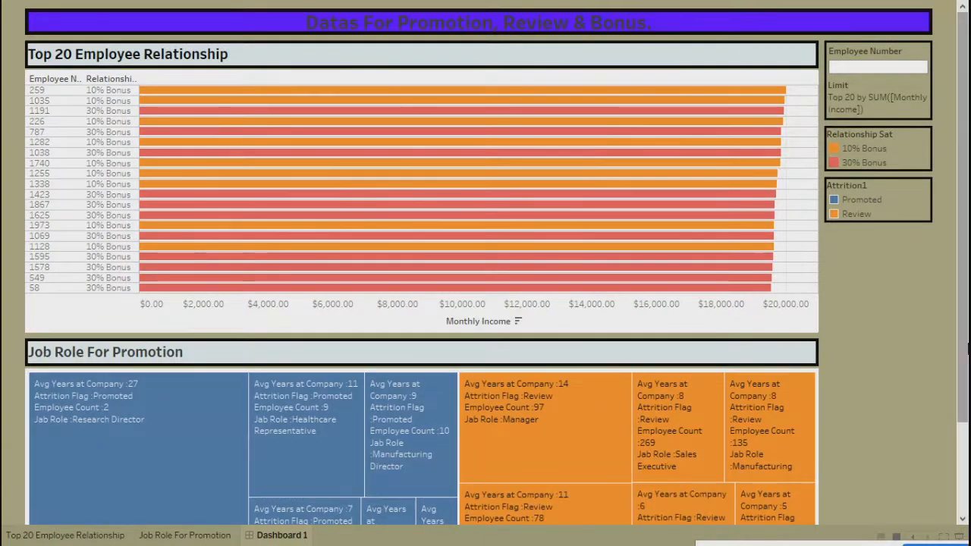
{"action": "left_click_drag", "start_coordinate": [967, 347], "coordinate": [964, 6]}
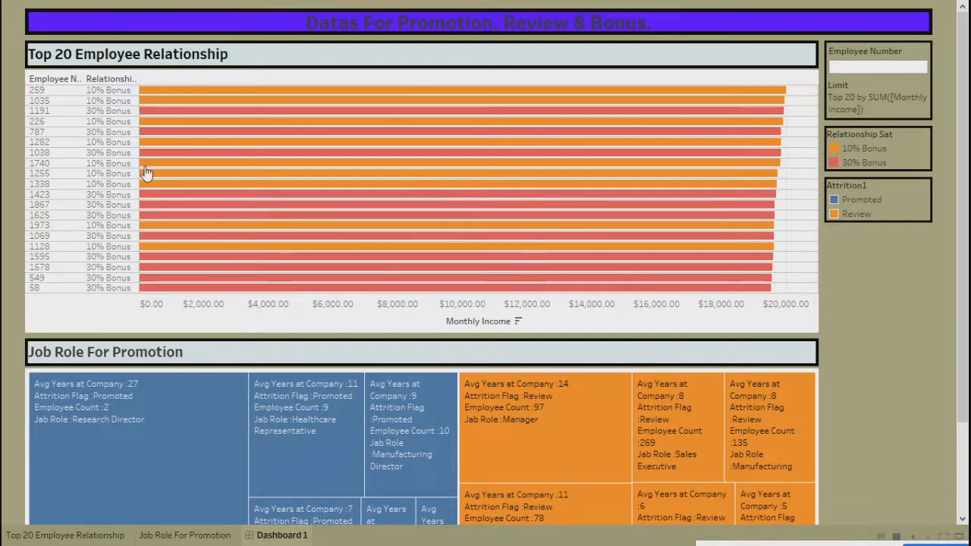
Step: Highlight the 10% Bonus group and the 30% Bonus group by selecting one bar of each in the Top 20 chart
{"action": "mouse_move", "coordinate": [278, 111]}
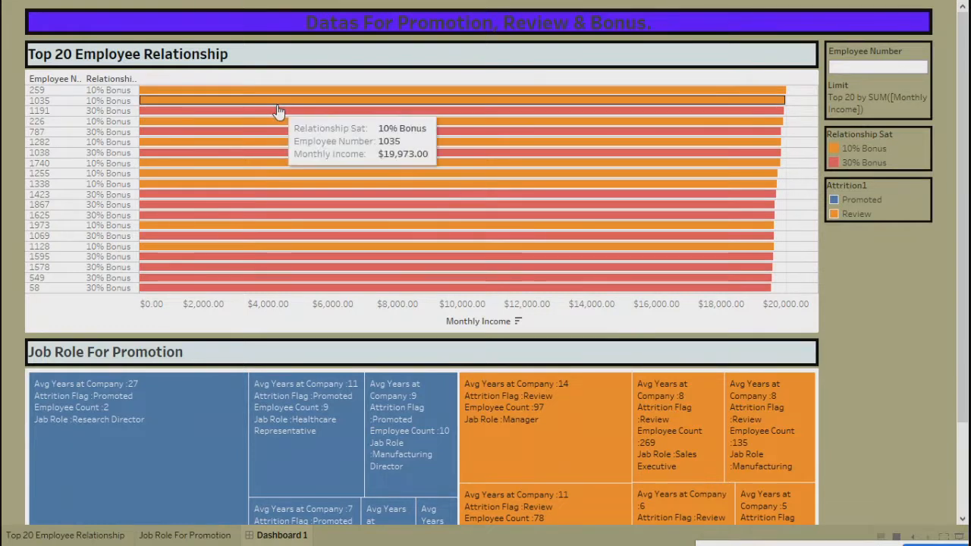
{"action": "left_click", "coordinate": [171, 106]}
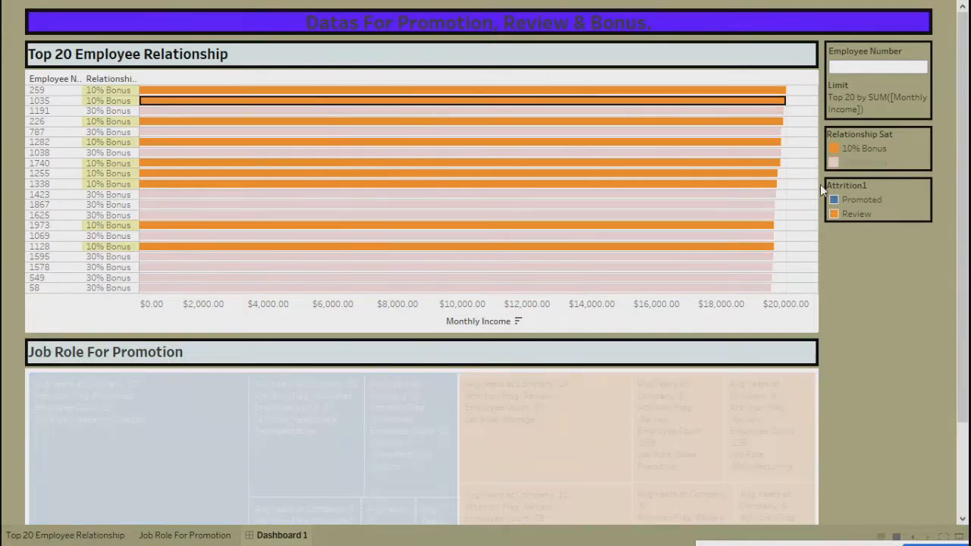
{"action": "mouse_move", "coordinate": [157, 139]}
{"action": "mouse_move", "coordinate": [151, 238]}
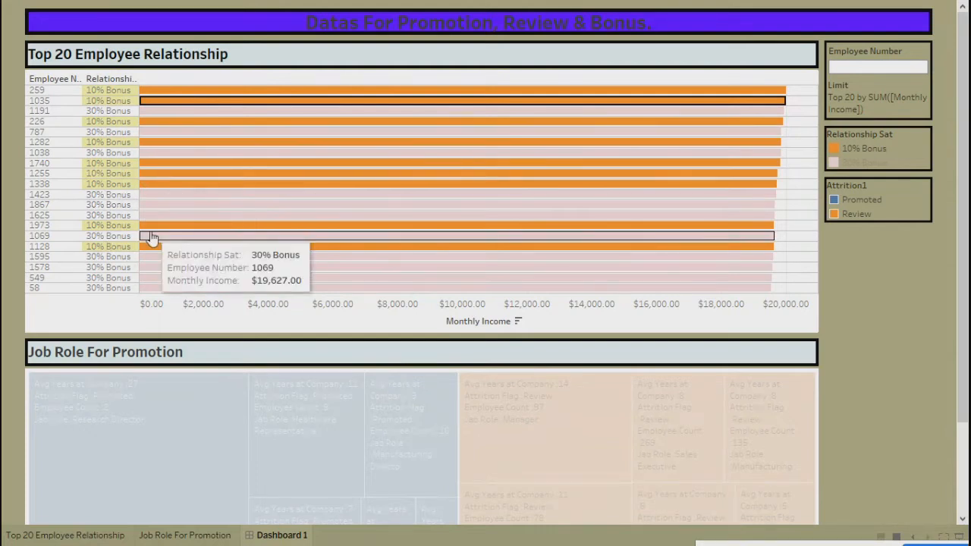
{"action": "left_click", "coordinate": [172, 210]}
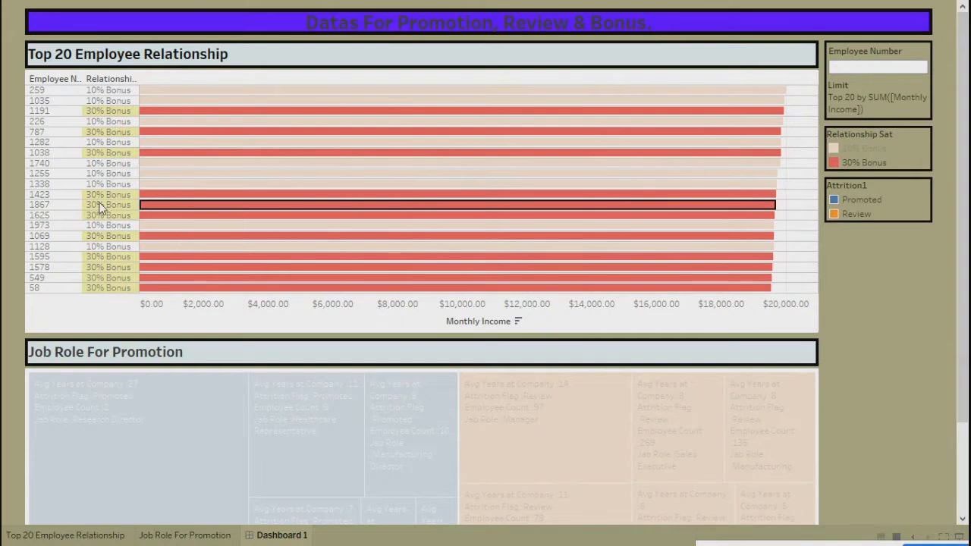
{"action": "mouse_move", "coordinate": [97, 197]}
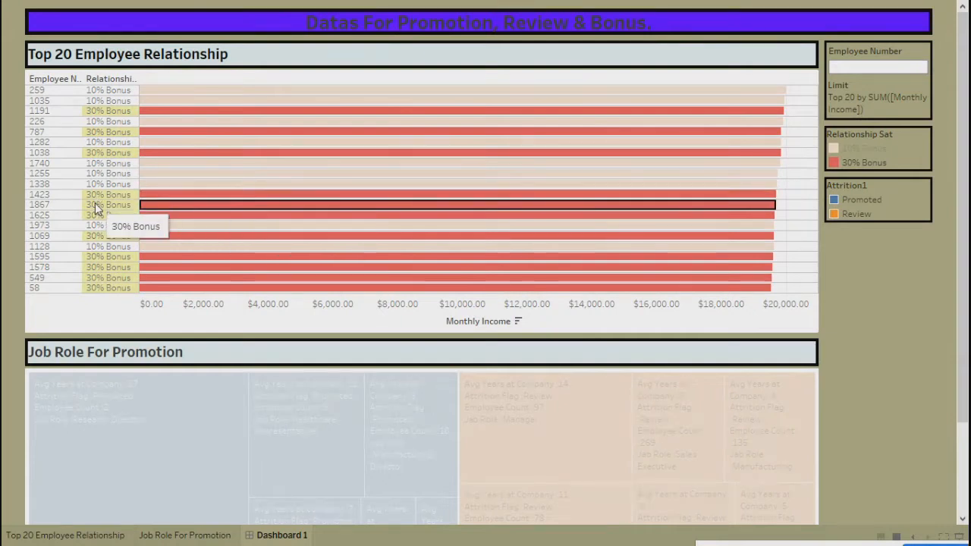
{"action": "mouse_move", "coordinate": [216, 217]}
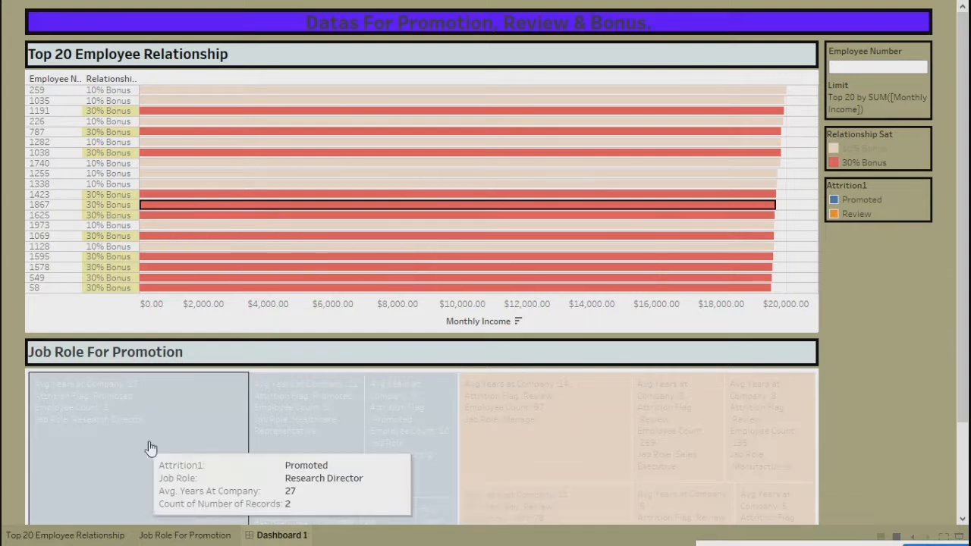
Step: Leave presentation mode, clear the selected bar, and set the Top 20 Employee Relationship chart to act as a filter on Dashboard 1
{"action": "scroll", "coordinate": [137, 460], "scroll_direction": "down", "scroll_amount": 3}
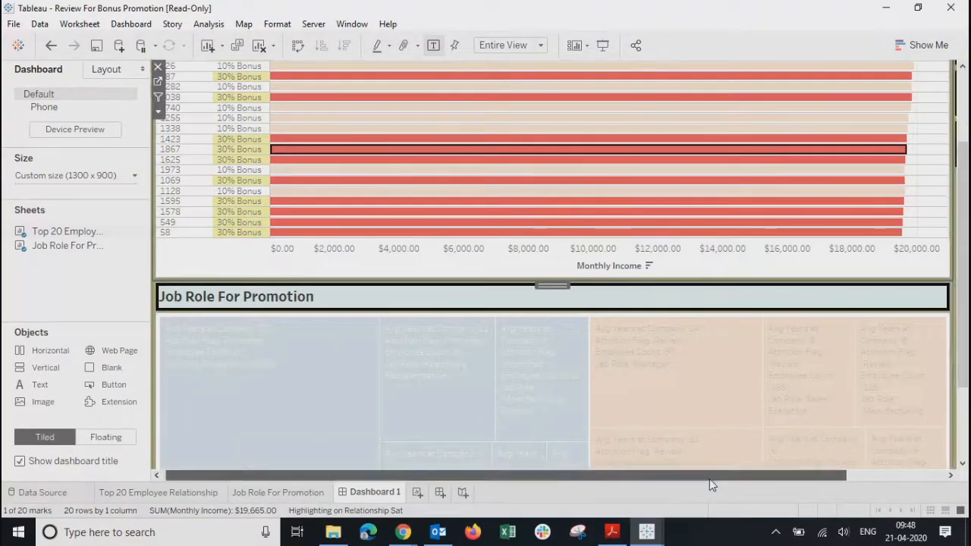
{"action": "left_click_drag", "start_coordinate": [709, 479], "coordinate": [808, 478]}
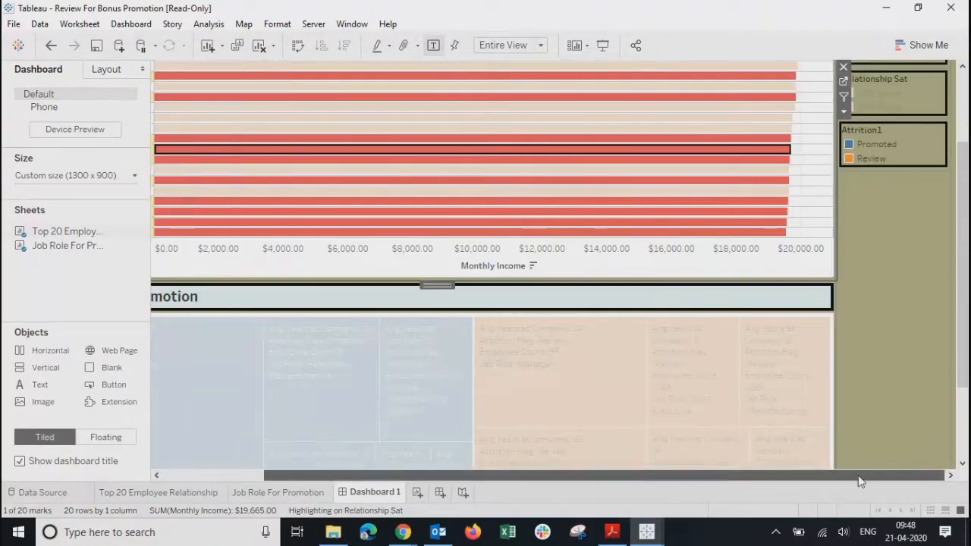
{"action": "scroll", "coordinate": [952, 271], "scroll_direction": "up", "scroll_amount": 1}
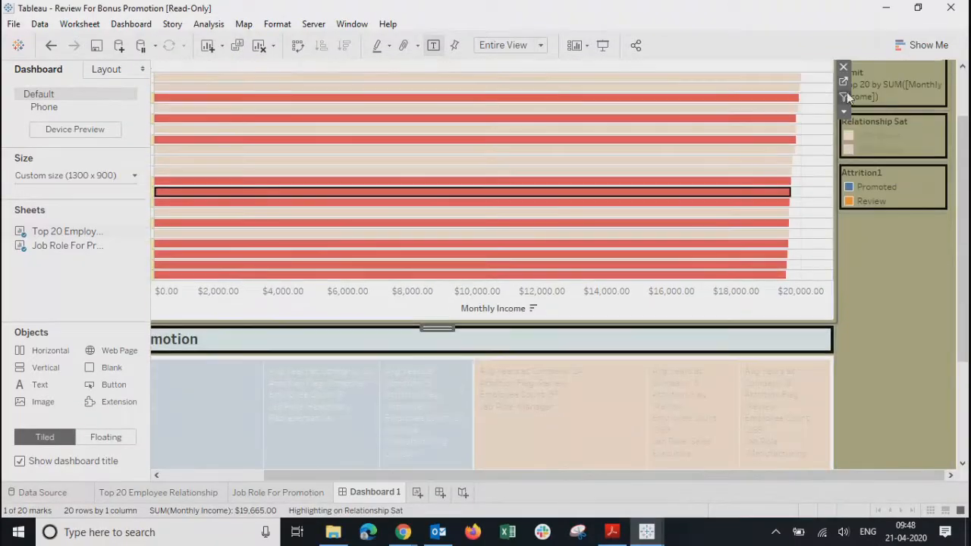
{"action": "left_click", "coordinate": [813, 162]}
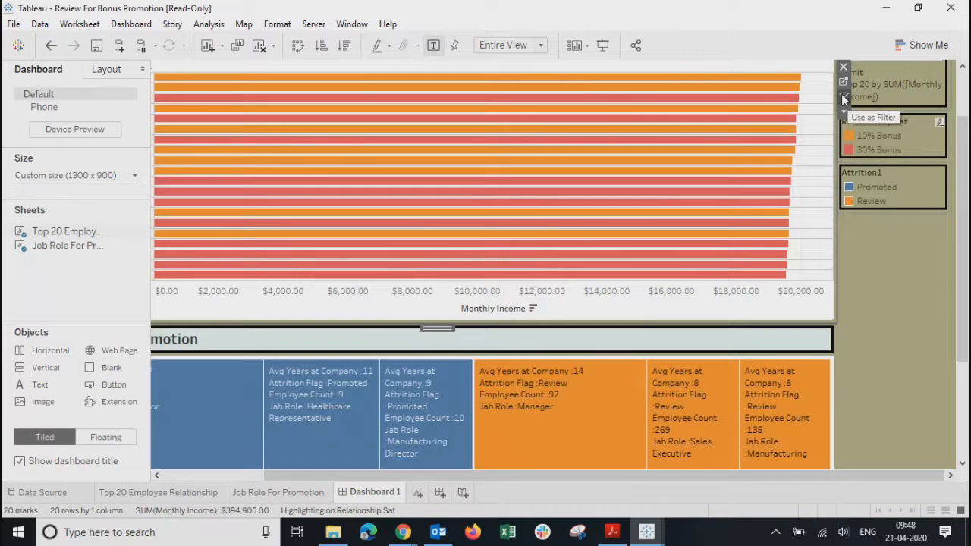
{"action": "left_click", "coordinate": [896, 287]}
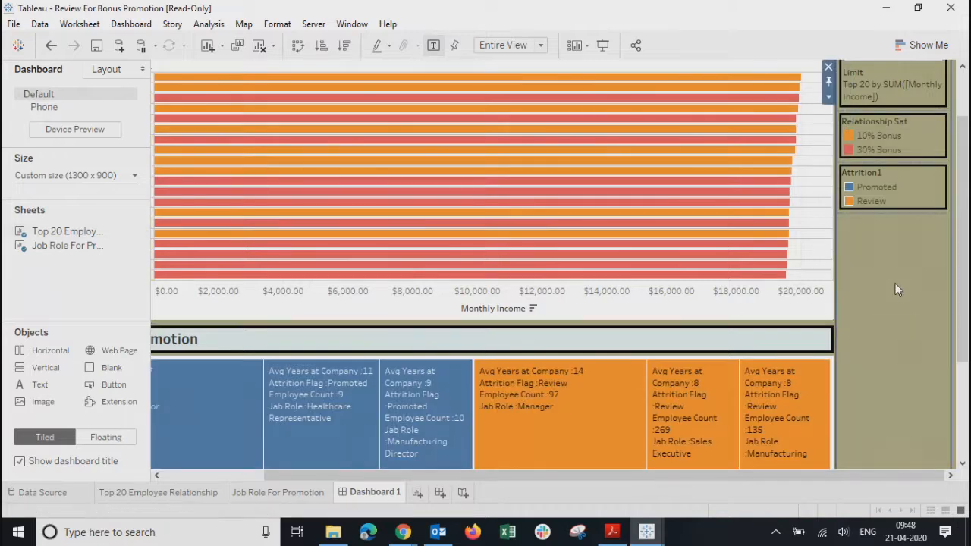
{"action": "scroll", "coordinate": [278, 311], "scroll_direction": "up", "scroll_amount": 1}
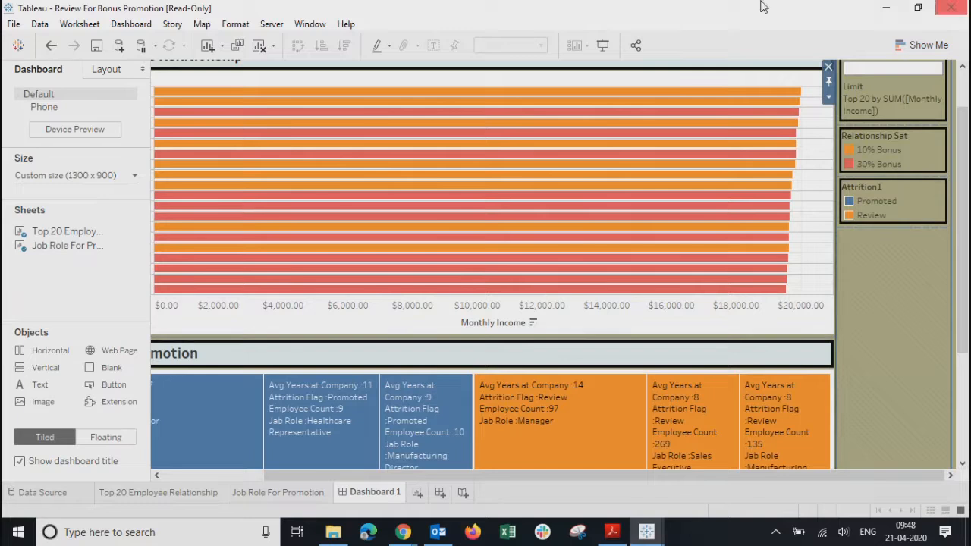
Step: In presentation mode, filter the treemap by one 10% Bonus employee's bar and inspect the resulting Review Manager block
{"action": "left_click", "coordinate": [603, 45]}
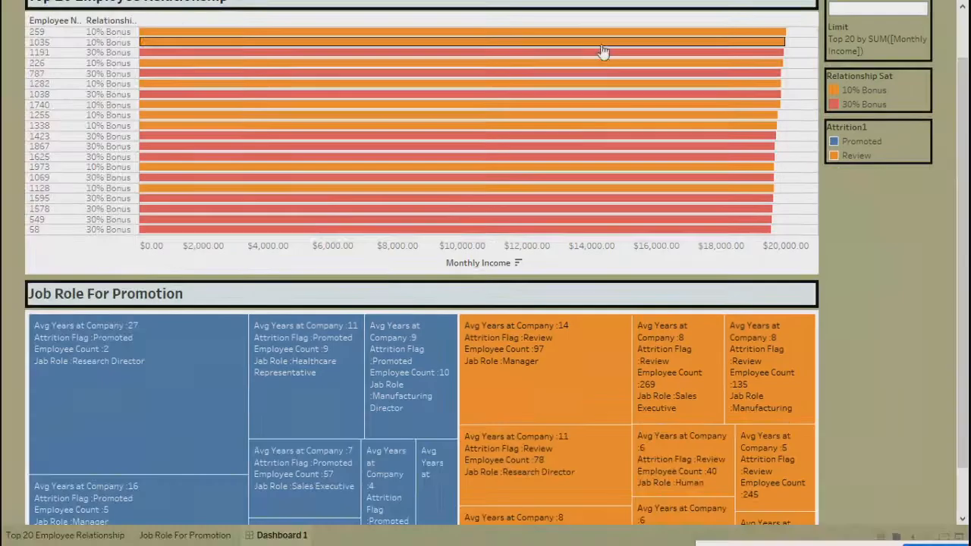
{"action": "left_click", "coordinate": [197, 127]}
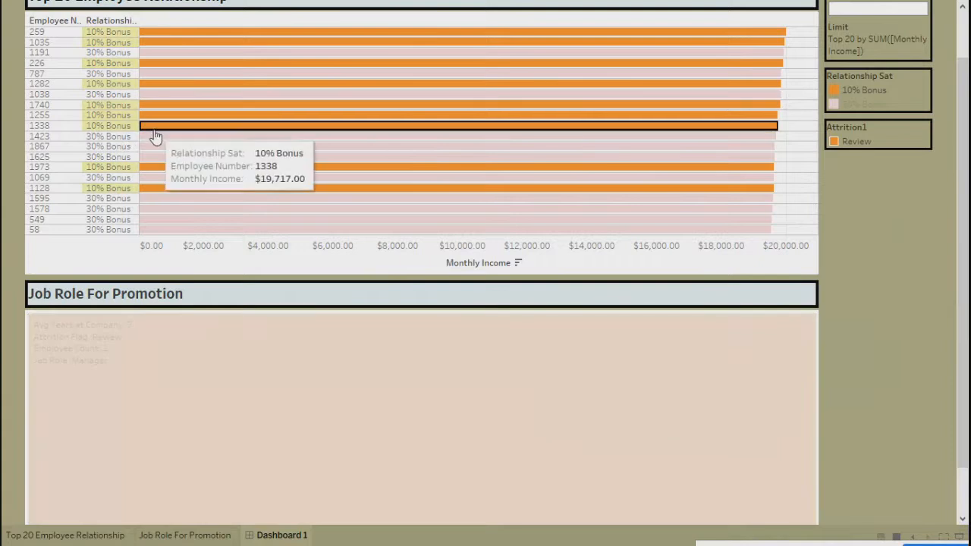
{"action": "mouse_move", "coordinate": [156, 432]}
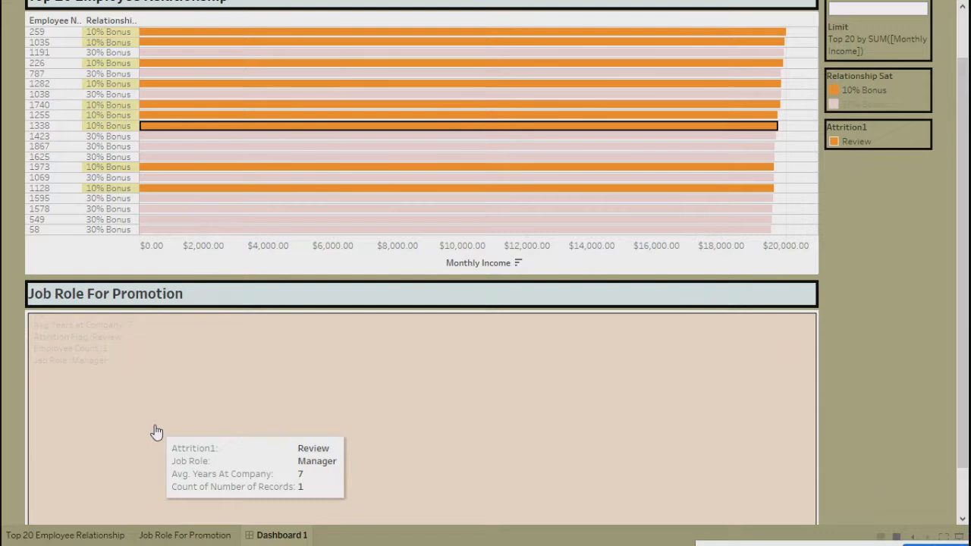
{"action": "left_click", "coordinate": [155, 432]}
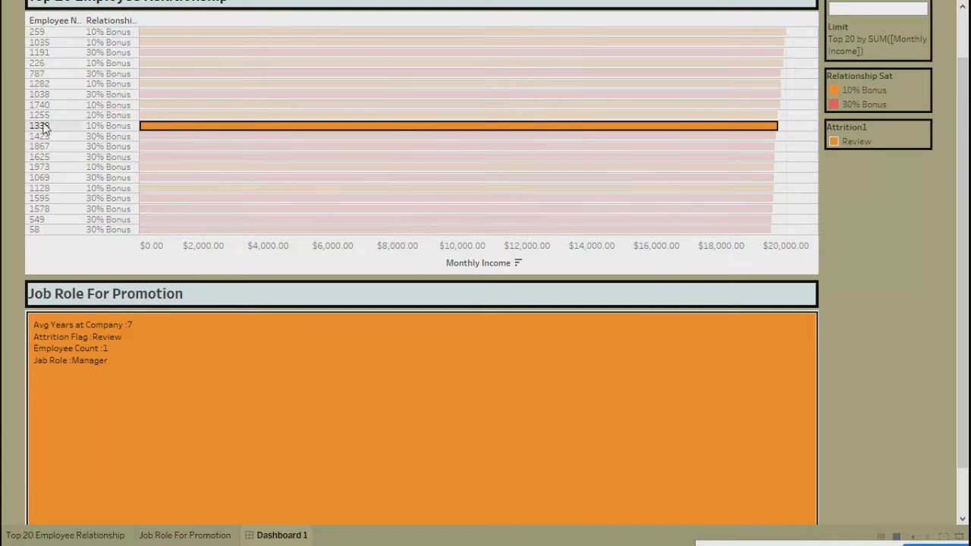
{"action": "mouse_move", "coordinate": [166, 130]}
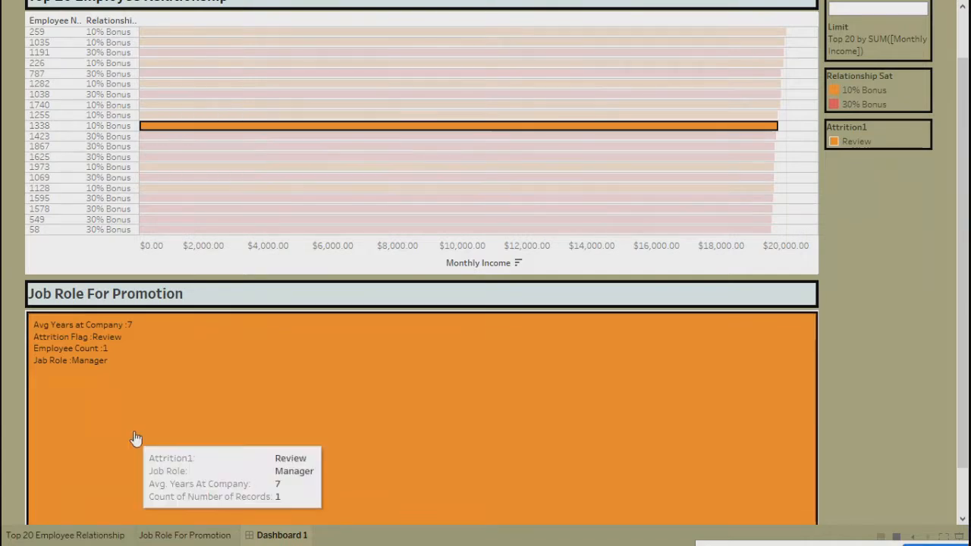
{"action": "mouse_move", "coordinate": [256, 403]}
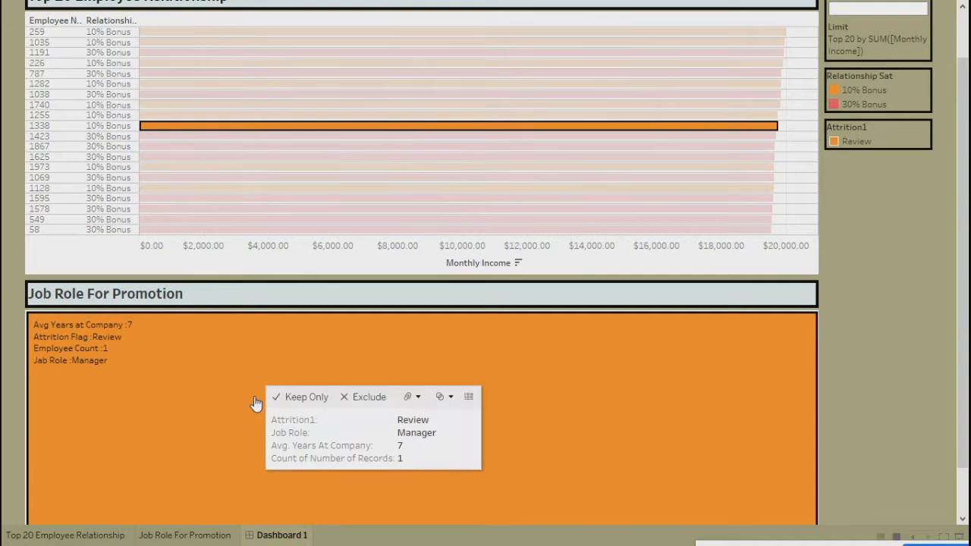
Step: Filter the treemap by two different 30% Bonus employees' bars, inspect the resulting blocks, and leave presentation mode
{"action": "left_click", "coordinate": [150, 185]}
{"action": "mouse_move", "coordinate": [157, 488]}
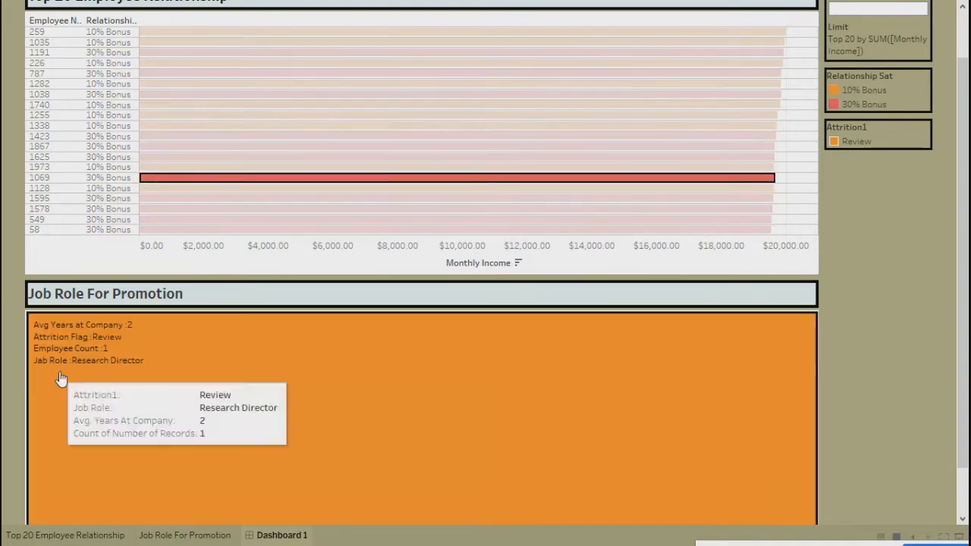
{"action": "left_click", "coordinate": [174, 199]}
{"action": "left_click", "coordinate": [227, 437]}
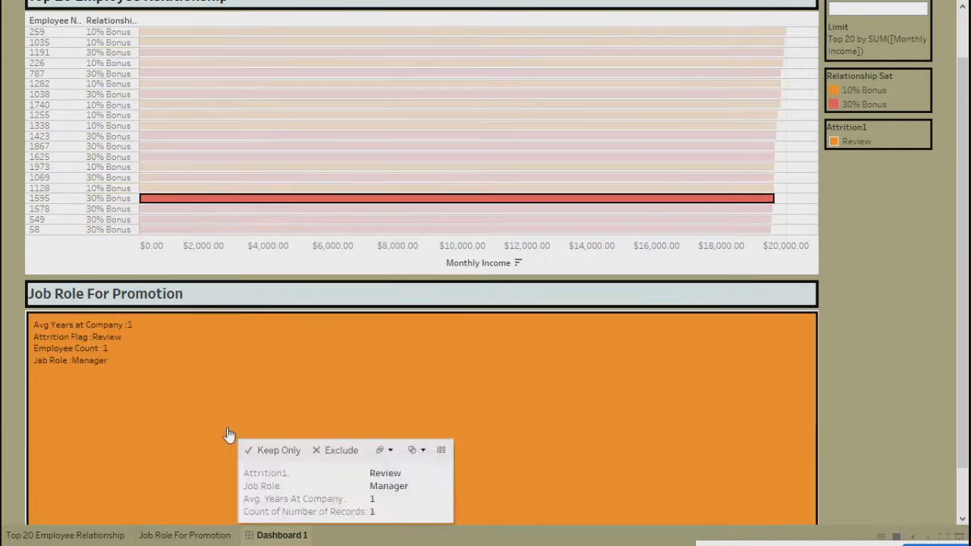
{"action": "scroll", "coordinate": [902, 296], "scroll_direction": "up", "scroll_amount": 1}
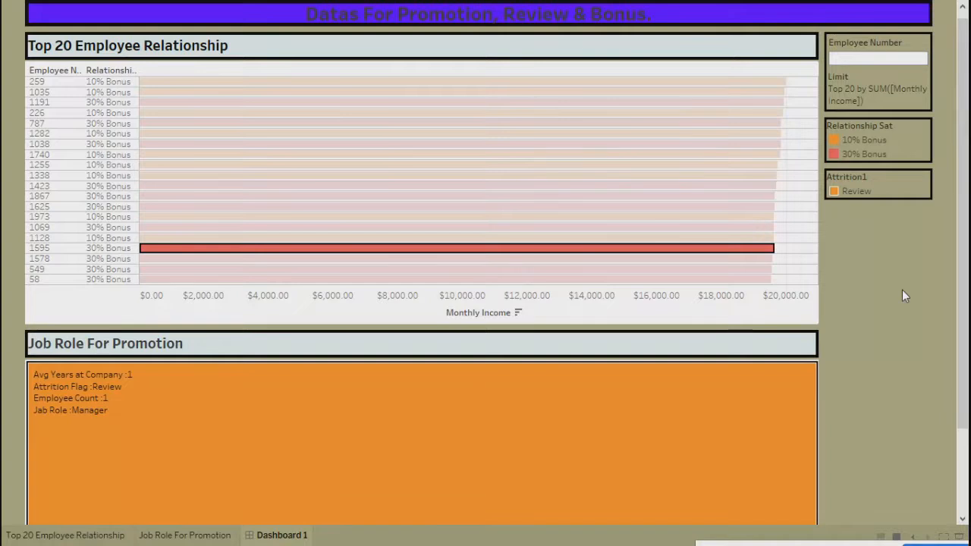
{"action": "key", "text": "Escape"}
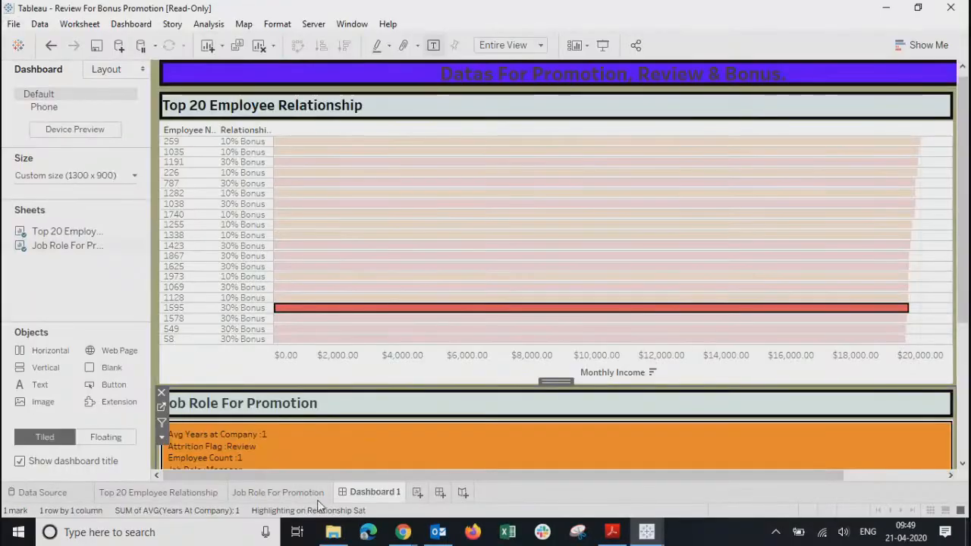
Step: Review the Job Role For Promotion and Top 20 Employee Relationship worksheets, including the Employee Number filter's options and the available fields
{"action": "left_click", "coordinate": [275, 497]}
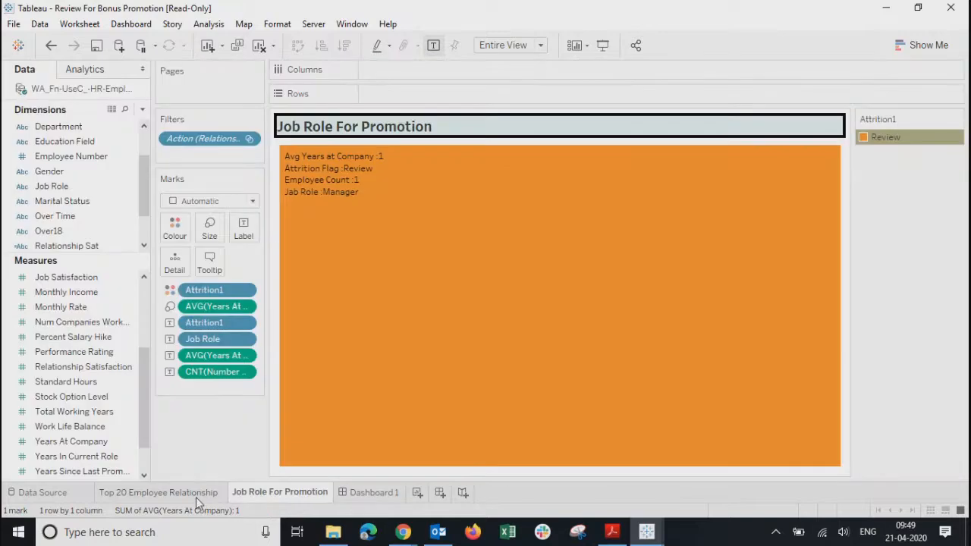
{"action": "left_click", "coordinate": [196, 497]}
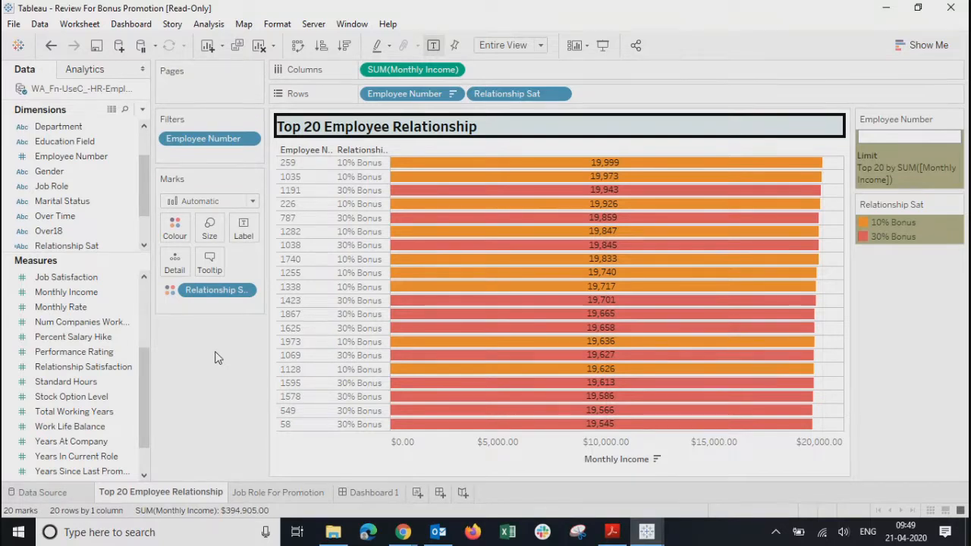
{"action": "scroll", "coordinate": [147, 381], "scroll_direction": "down", "scroll_amount": 1}
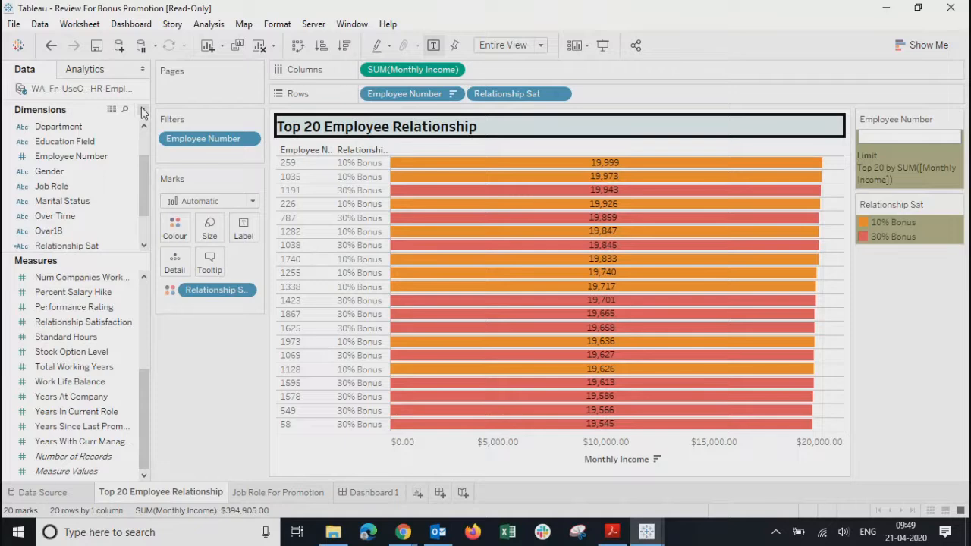
{"action": "left_click", "coordinate": [901, 138]}
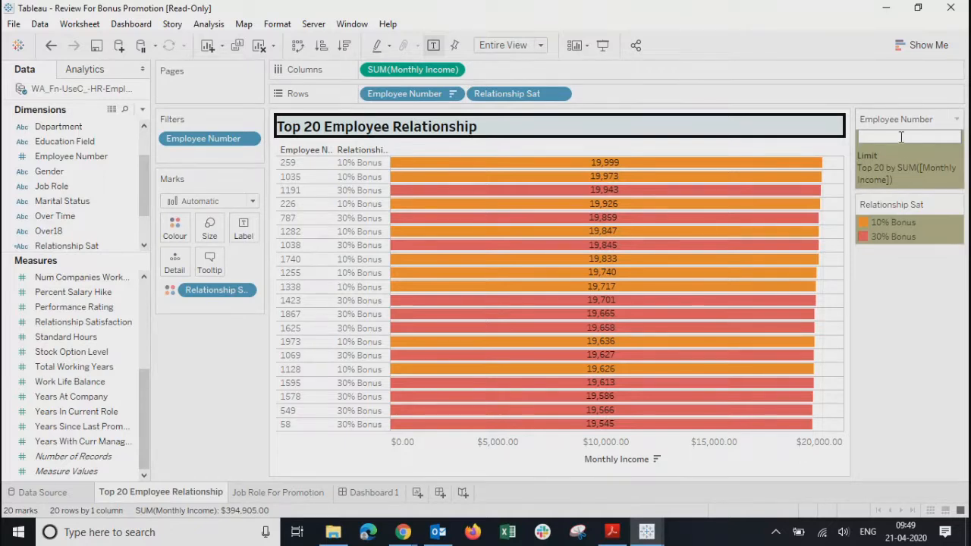
{"action": "left_click", "coordinate": [957, 120]}
{"action": "left_click", "coordinate": [903, 114]}
{"action": "left_click", "coordinate": [957, 119]}
{"action": "left_click", "coordinate": [886, 120]}
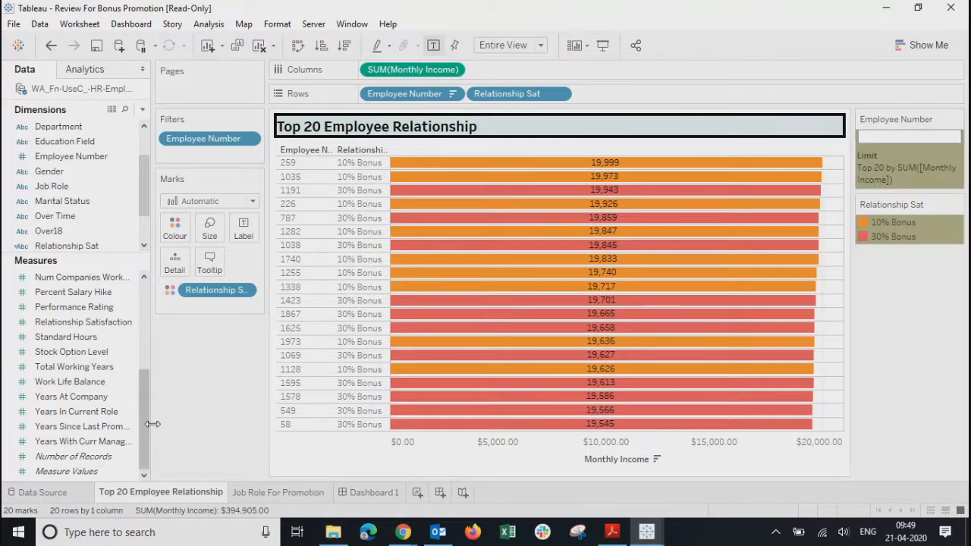
{"action": "mouse_move", "coordinate": [147, 437]}
{"action": "left_mouse_down"}
{"action": "mouse_move", "coordinate": [146, 421]}
{"action": "mouse_move", "coordinate": [141, 439]}
{"action": "left_mouse_up"}
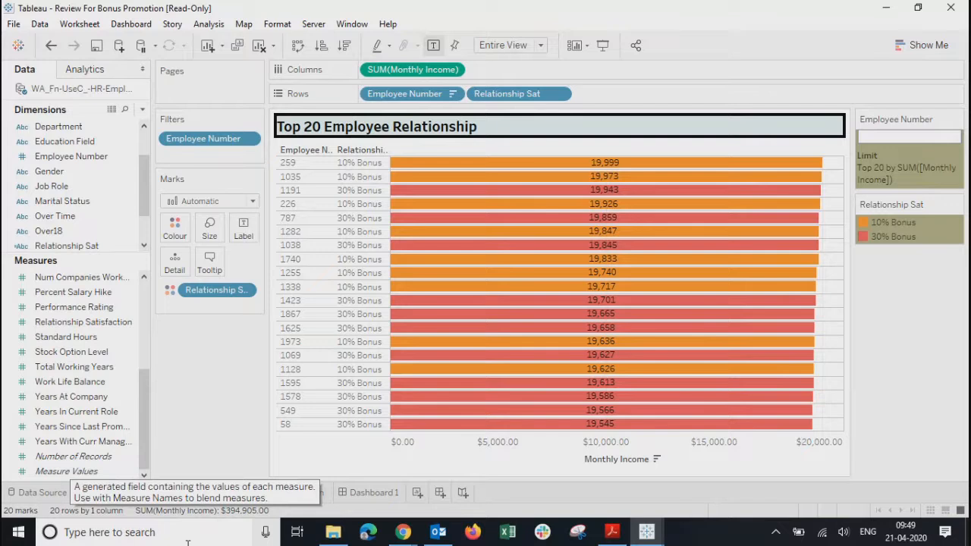
Step: Revisit the Job Role For Promotion worksheet and switch to the 08042020 Tableau workbook
{"action": "left_click", "coordinate": [272, 495]}
{"action": "left_click", "coordinate": [196, 498]}
{"action": "left_click", "coordinate": [262, 497]}
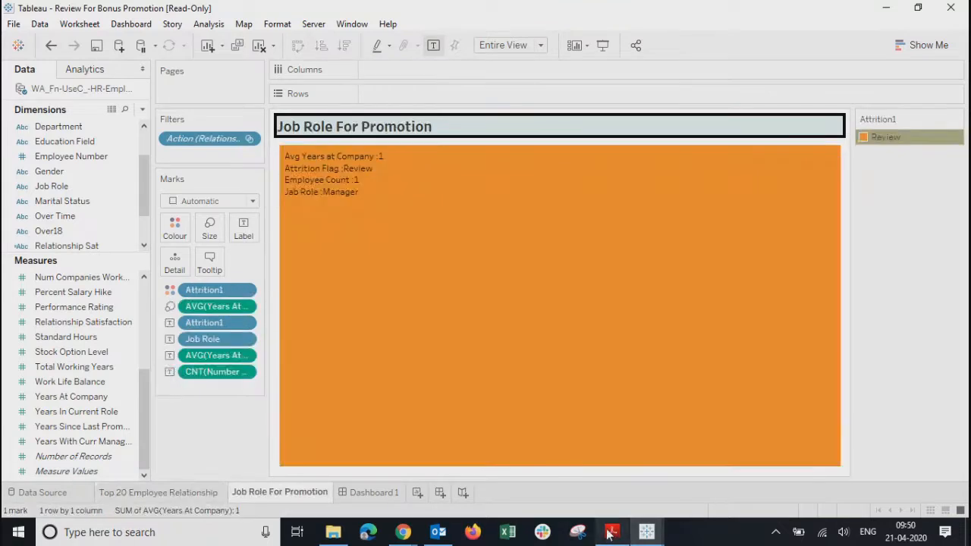
{"action": "mouse_move", "coordinate": [647, 537]}
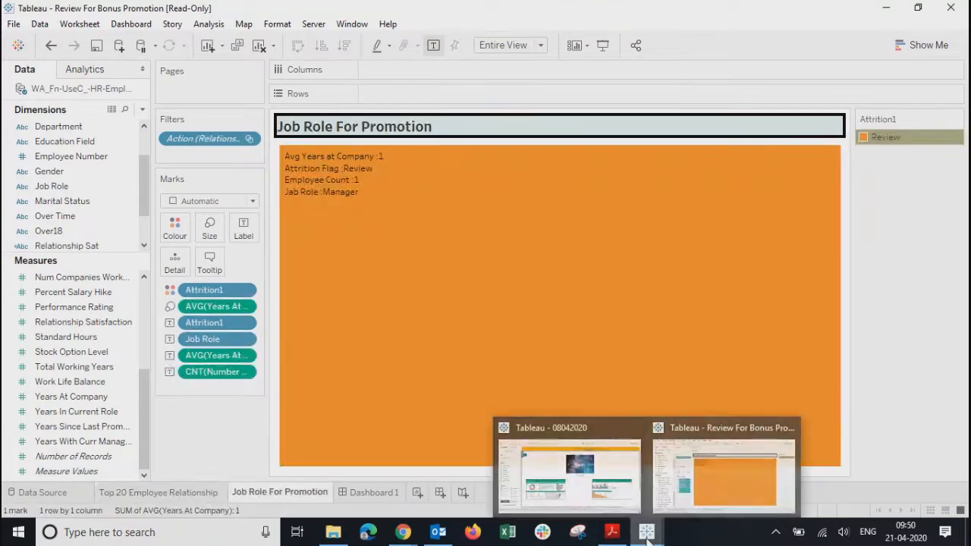
{"action": "left_click", "coordinate": [886, 9]}
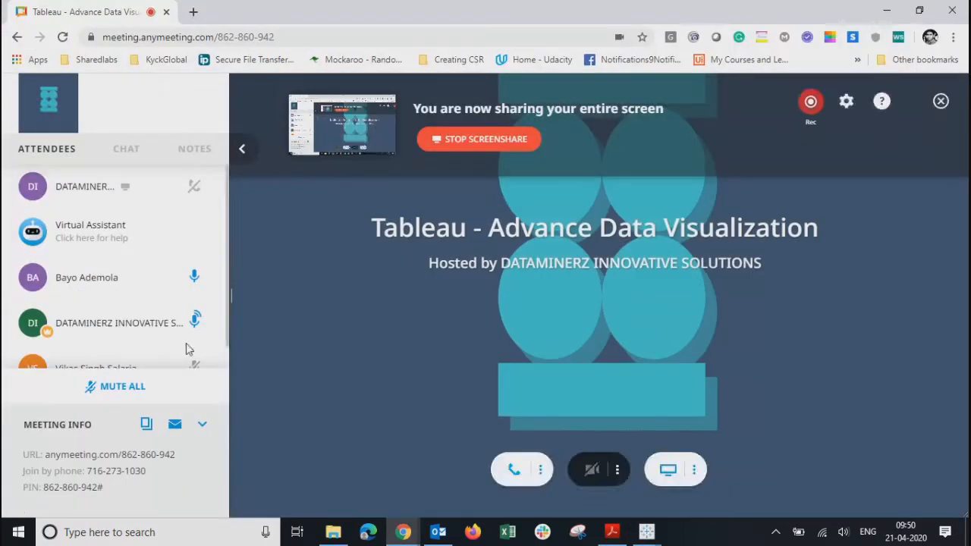
{"action": "left_click", "coordinate": [654, 536]}
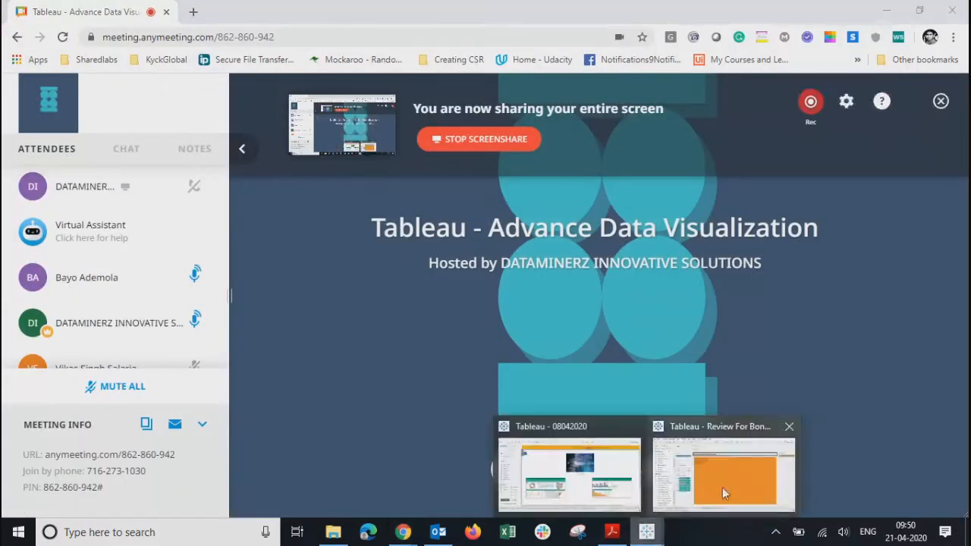
{"action": "left_click", "coordinate": [550, 432]}
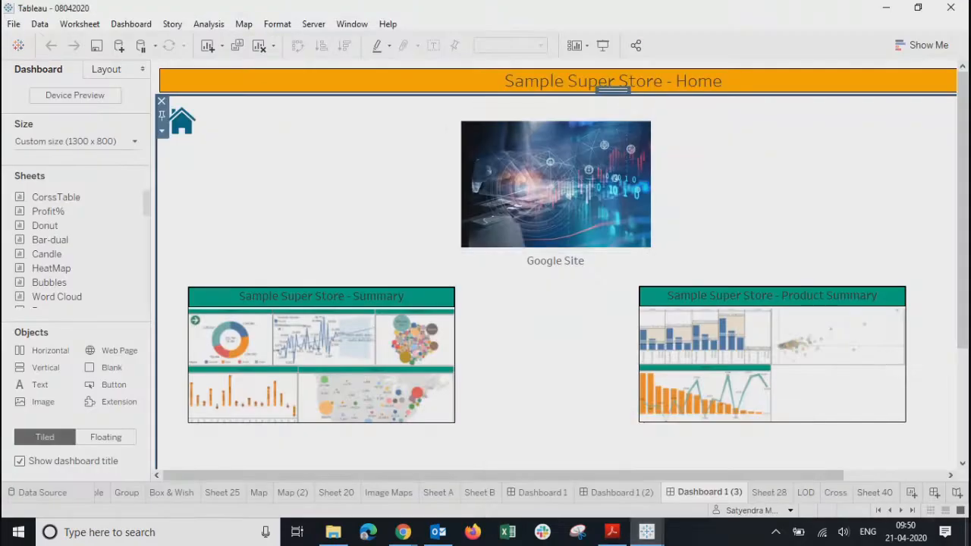
Step: Open the Map (2) worksheet and resize the Sets and Parameters sections to show the full Parameters list
{"action": "left_click", "coordinate": [285, 495]}
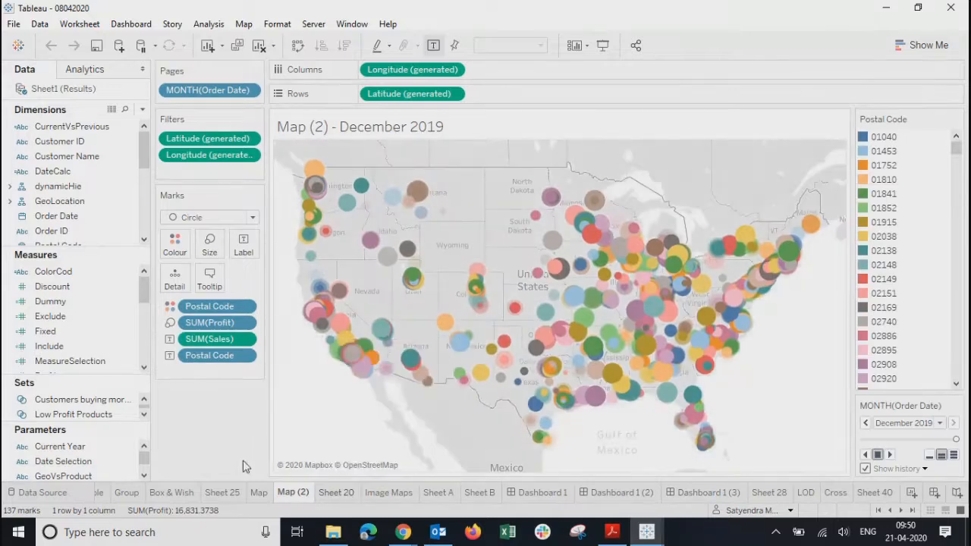
{"action": "left_click_drag", "start_coordinate": [84, 377], "coordinate": [89, 297]}
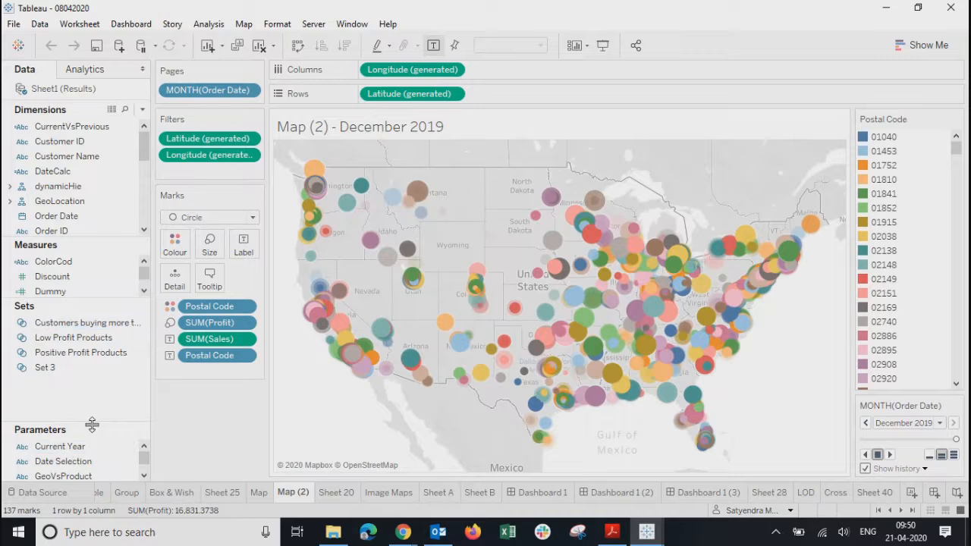
{"action": "left_click_drag", "start_coordinate": [92, 424], "coordinate": [90, 359]}
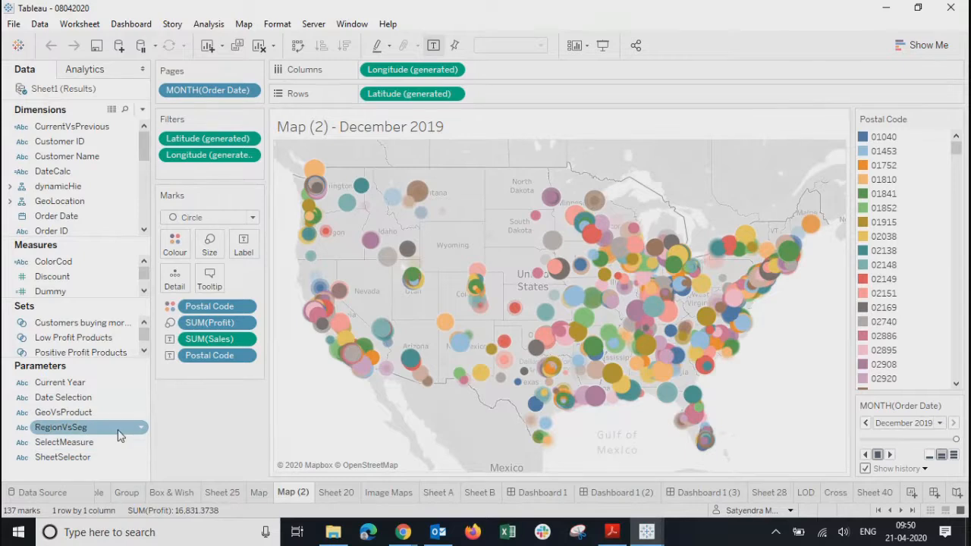
Step: Look through Sheet B, Sheet A, Group and LOD, and enlarge the Sets section to show its full list
{"action": "left_click", "coordinate": [472, 491]}
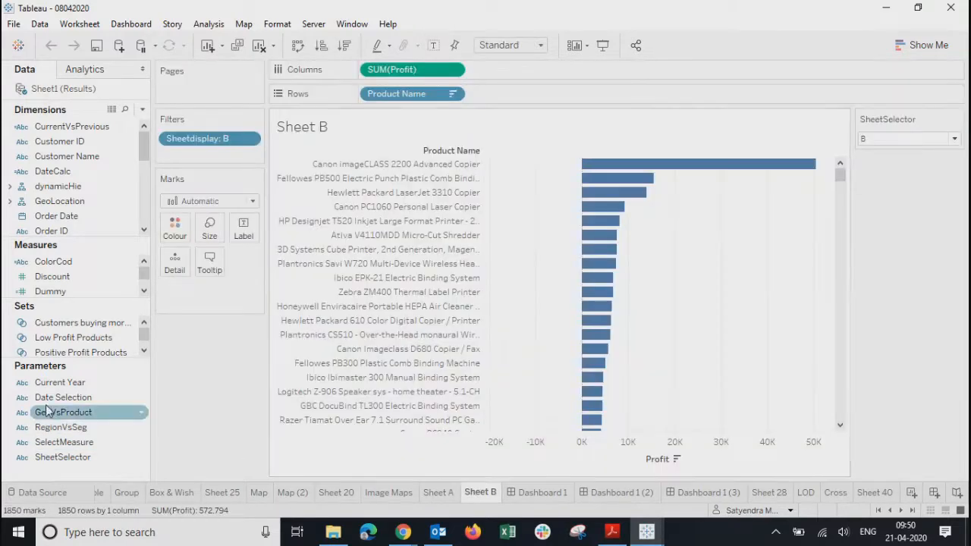
{"action": "left_click", "coordinate": [434, 494]}
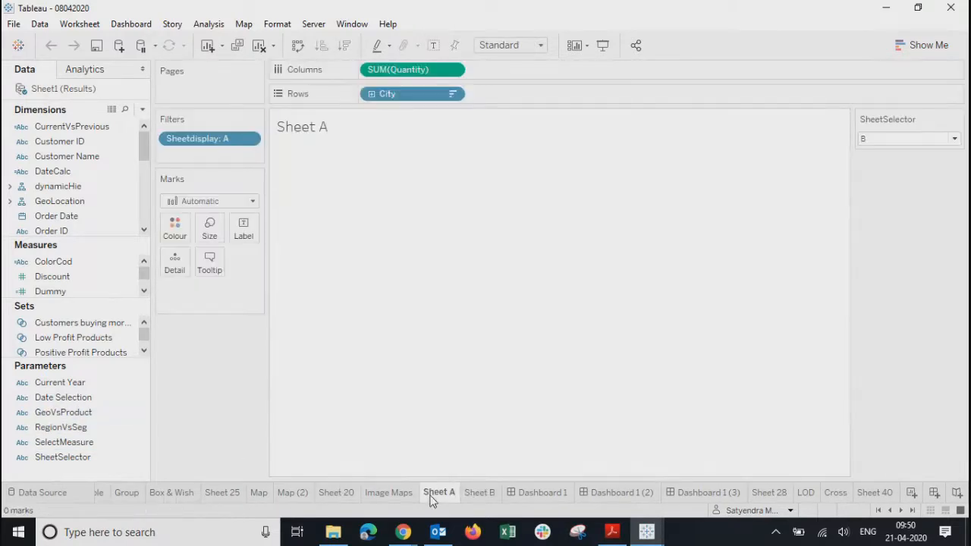
{"action": "left_click", "coordinate": [128, 492]}
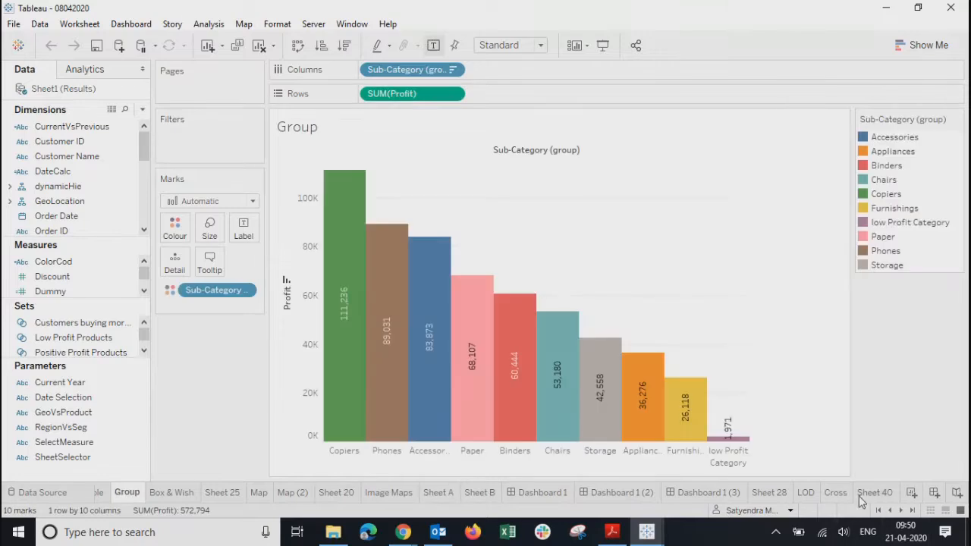
{"action": "left_click", "coordinate": [797, 495]}
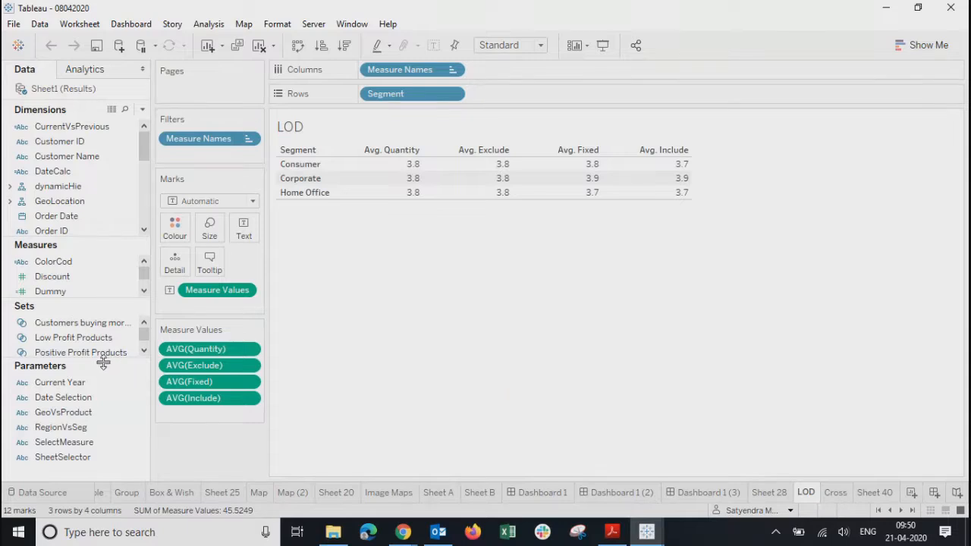
{"action": "left_click_drag", "start_coordinate": [103, 365], "coordinate": [102, 401]}
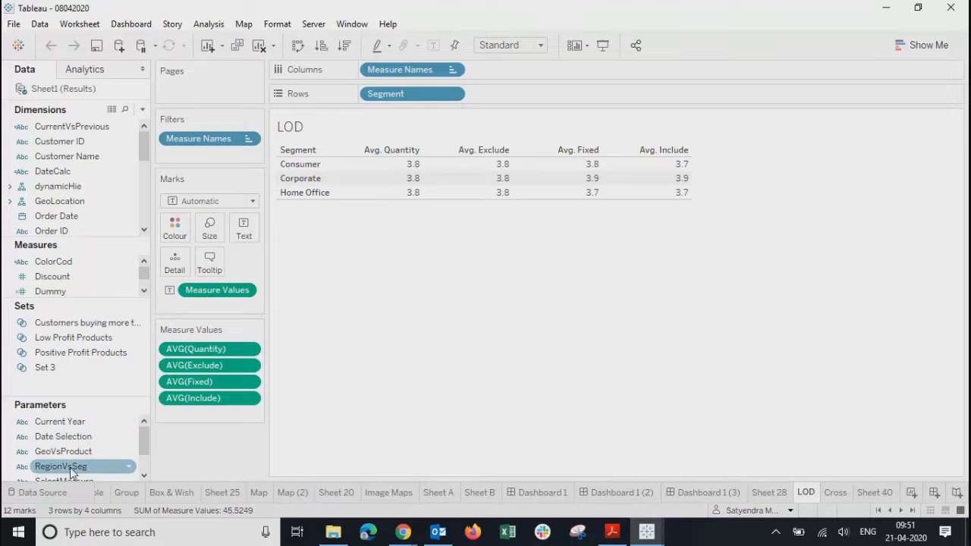
Step: Look through the Cross and Sheet 40 worksheets and the Sample Super Store home dashboard, Dashboard 1 (3)
{"action": "left_click", "coordinate": [837, 494]}
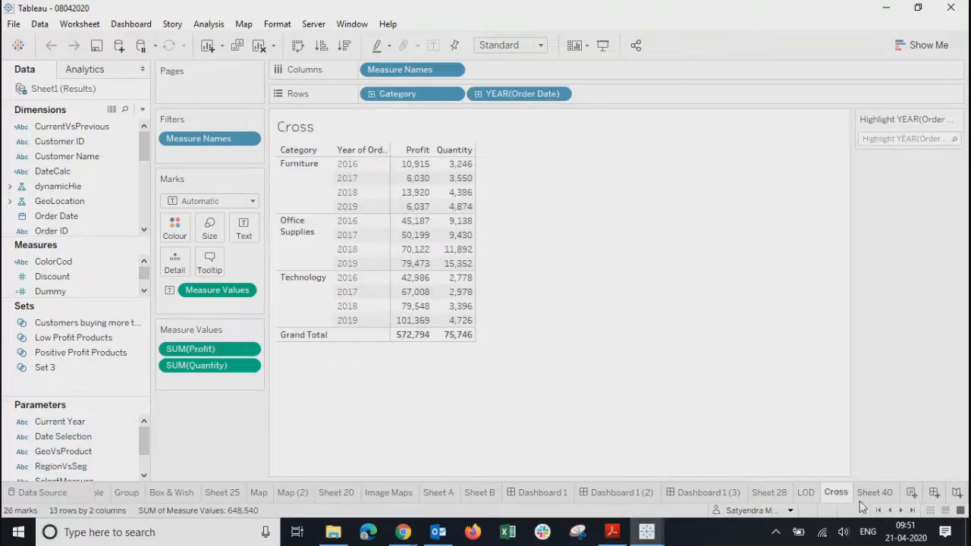
{"action": "left_click", "coordinate": [878, 494]}
{"action": "left_click", "coordinate": [825, 495]}
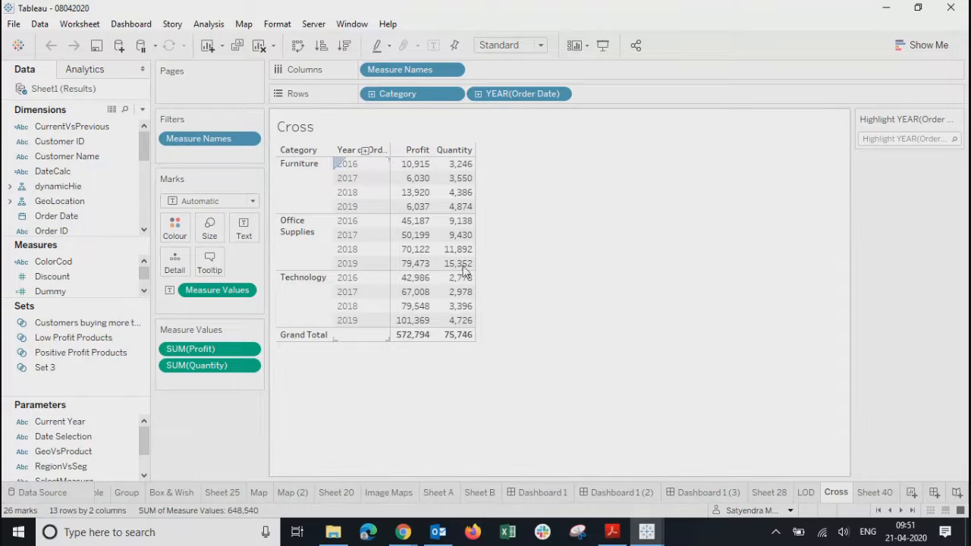
{"action": "left_click", "coordinate": [695, 491]}
Step: Switch to the Review For Bonus Promotion workbook, clear the selected employee bar on Dashboard 1, and preview the dashboard in presentation mode
{"action": "left_click", "coordinate": [647, 532]}
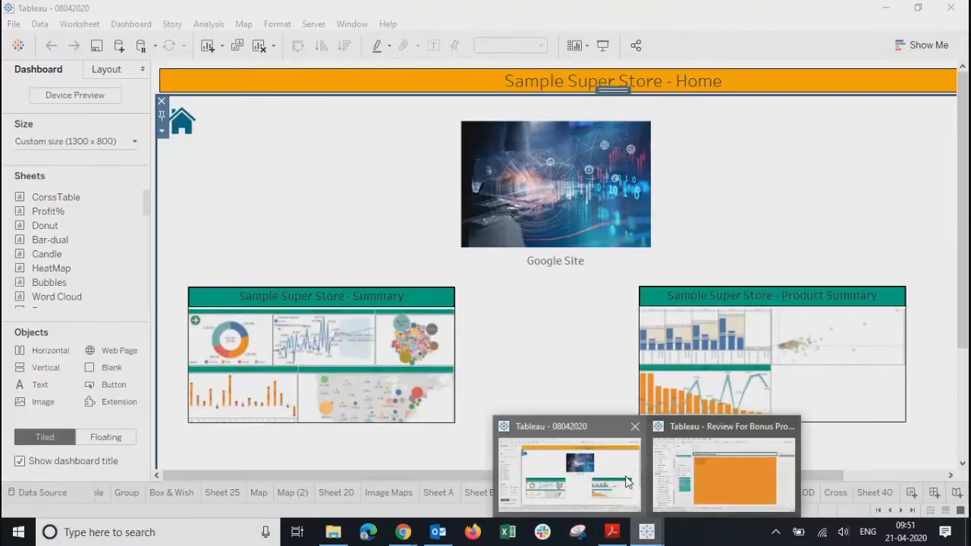
{"action": "left_click", "coordinate": [702, 437]}
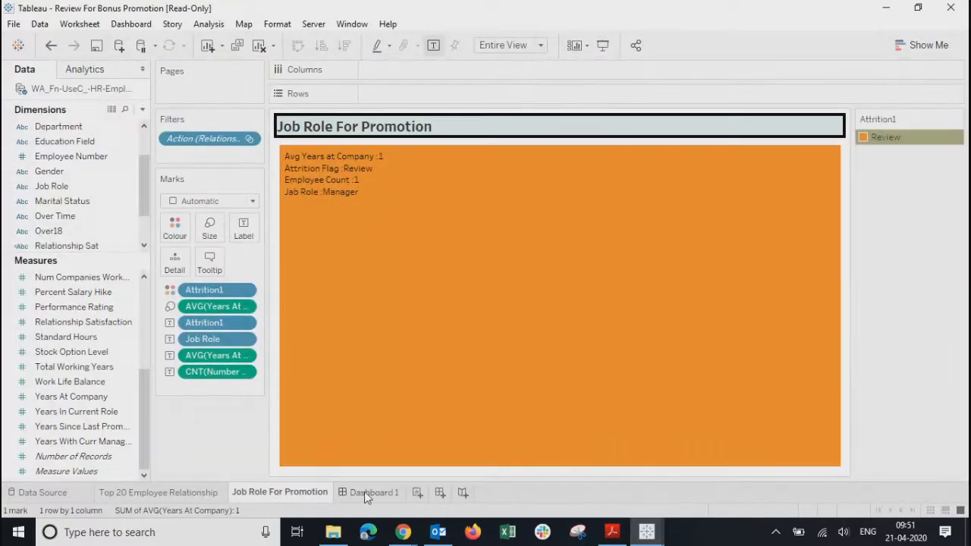
{"action": "left_click", "coordinate": [365, 491]}
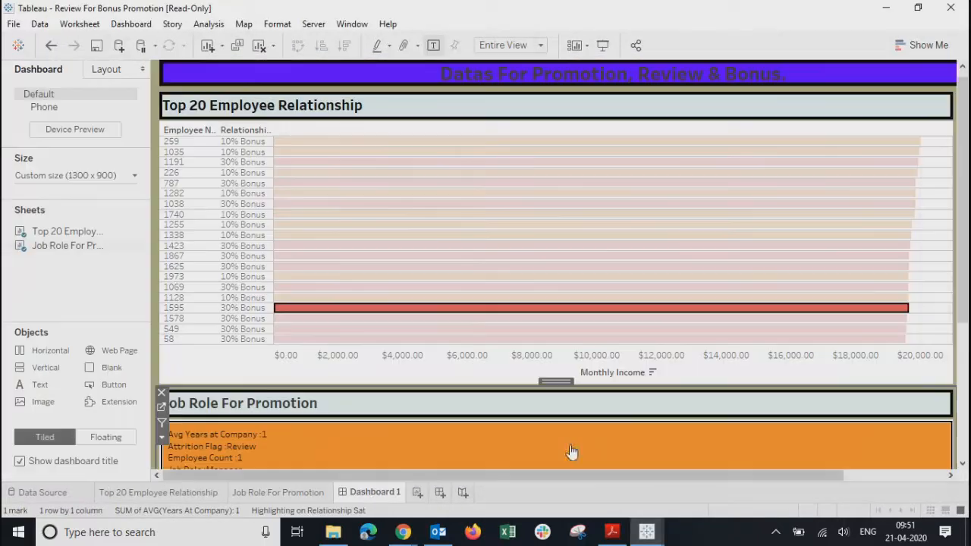
{"action": "left_click", "coordinate": [816, 308]}
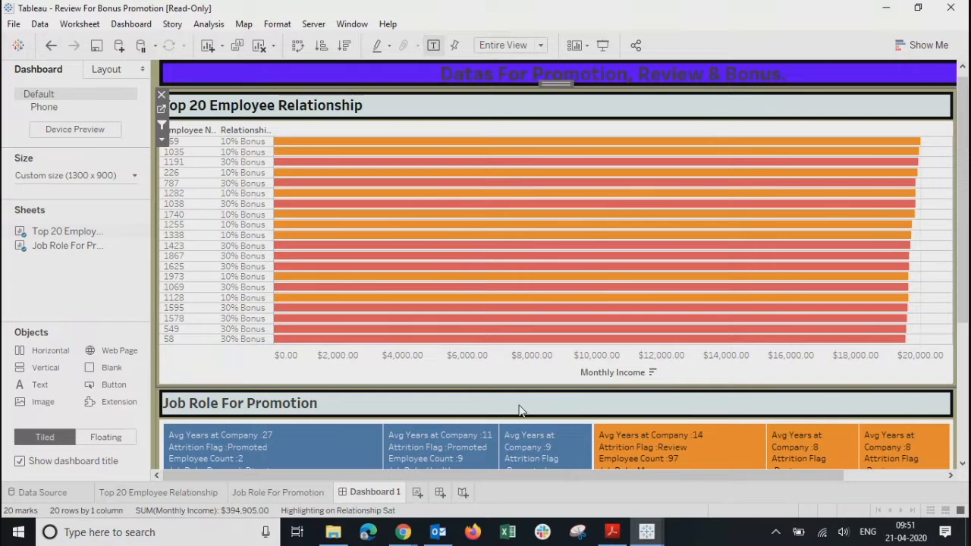
{"action": "left_click", "coordinate": [603, 45]}
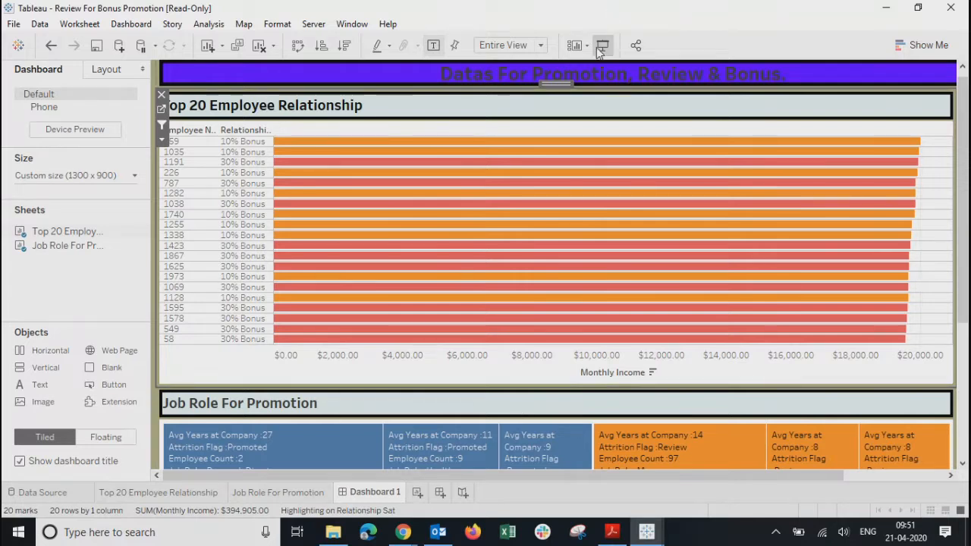
{"action": "key", "text": "Escape"}
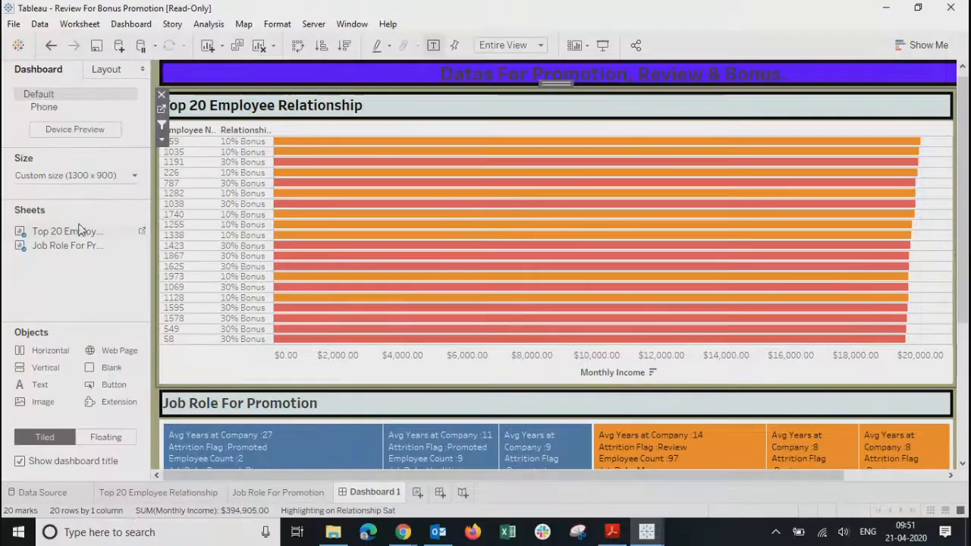
Step: Open the Top 20 Employee Relationship worksheet and resize the Dimensions and Measures sections to show both field lists from the start
{"action": "left_click", "coordinate": [131, 496]}
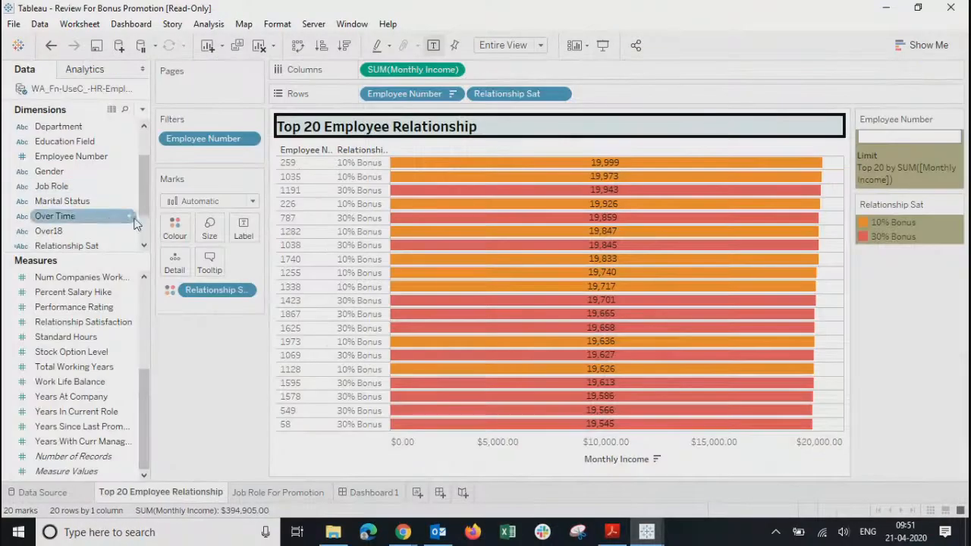
{"action": "left_click_drag", "start_coordinate": [139, 200], "coordinate": [138, 154]}
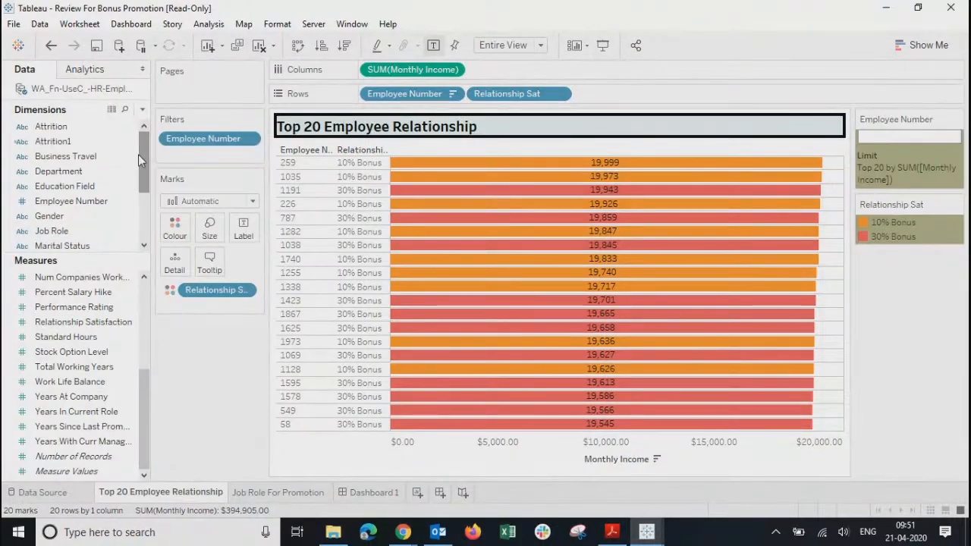
{"action": "left_click_drag", "start_coordinate": [87, 258], "coordinate": [92, 209]}
{"action": "left_click_drag", "start_coordinate": [145, 359], "coordinate": [148, 241]}
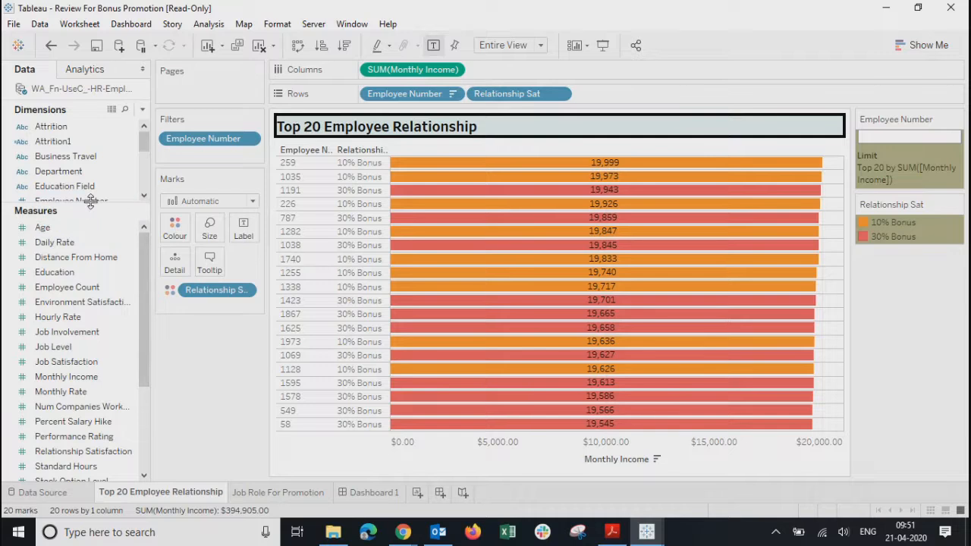
{"action": "left_click_drag", "start_coordinate": [90, 201], "coordinate": [95, 287]}
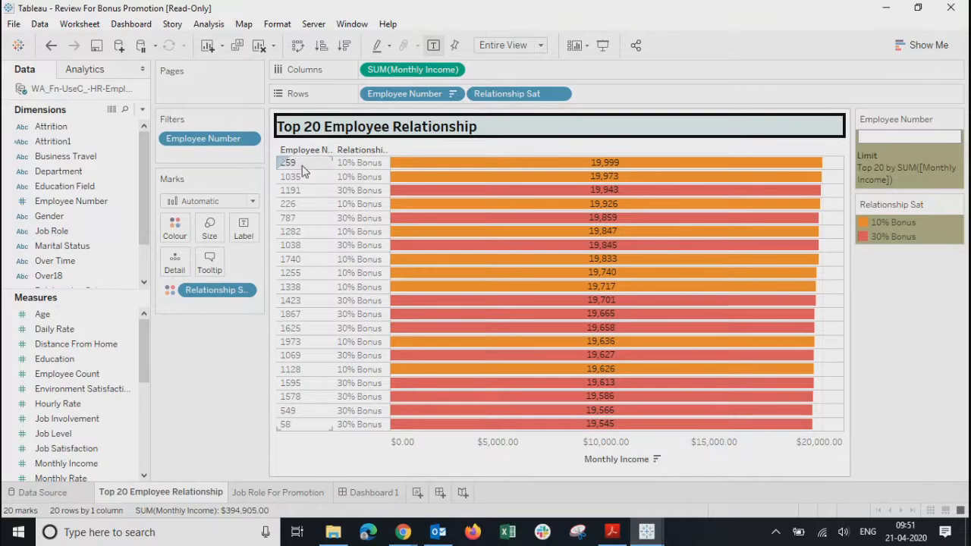
{"action": "left_click", "coordinate": [84, 331]}
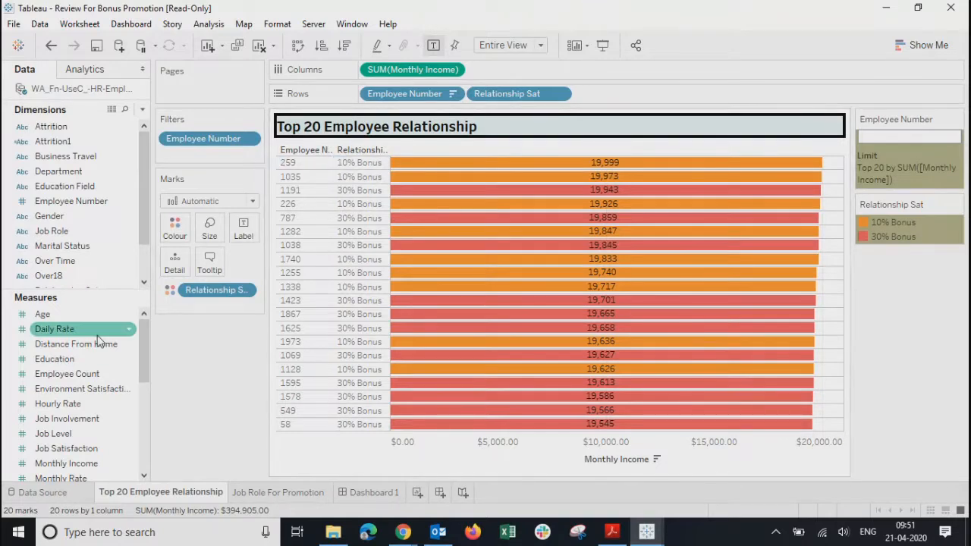
Step: Open the Relationship Sat calculated field, examine its bonus formula, and close the editor without changes
{"action": "left_click", "coordinate": [106, 173]}
{"action": "scroll", "coordinate": [142, 202], "scroll_direction": "down", "scroll_amount": 3}
{"action": "left_click", "coordinate": [56, 251]}
{"action": "right_click", "coordinate": [57, 250]}
{"action": "left_click", "coordinate": [123, 89]}
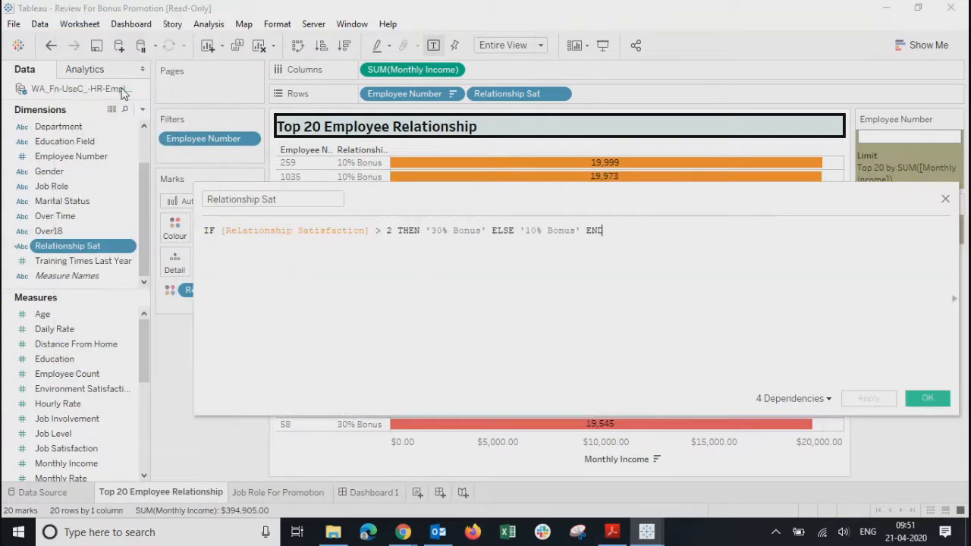
{"action": "left_click_drag", "start_coordinate": [576, 195], "coordinate": [581, 240]}
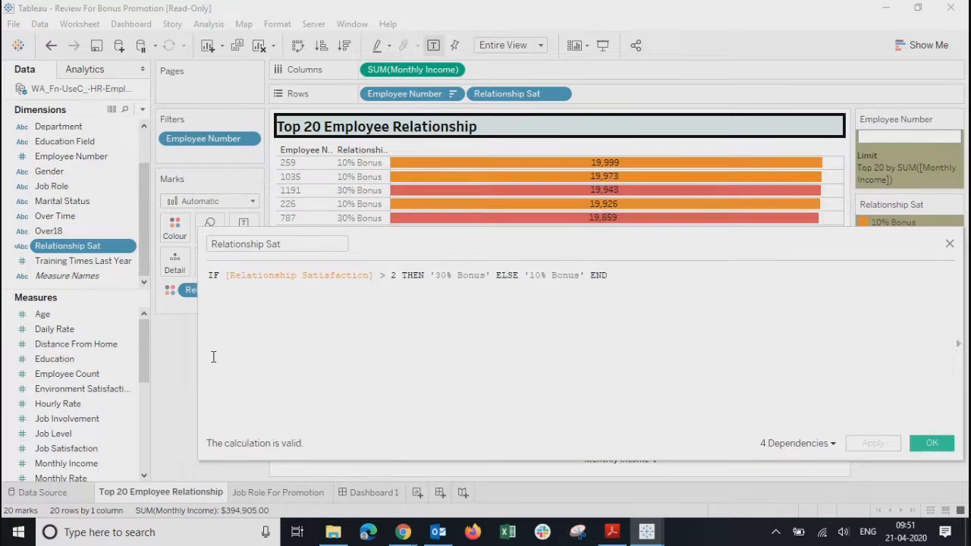
{"action": "left_click_drag", "start_coordinate": [671, 261], "coordinate": [201, 275]}
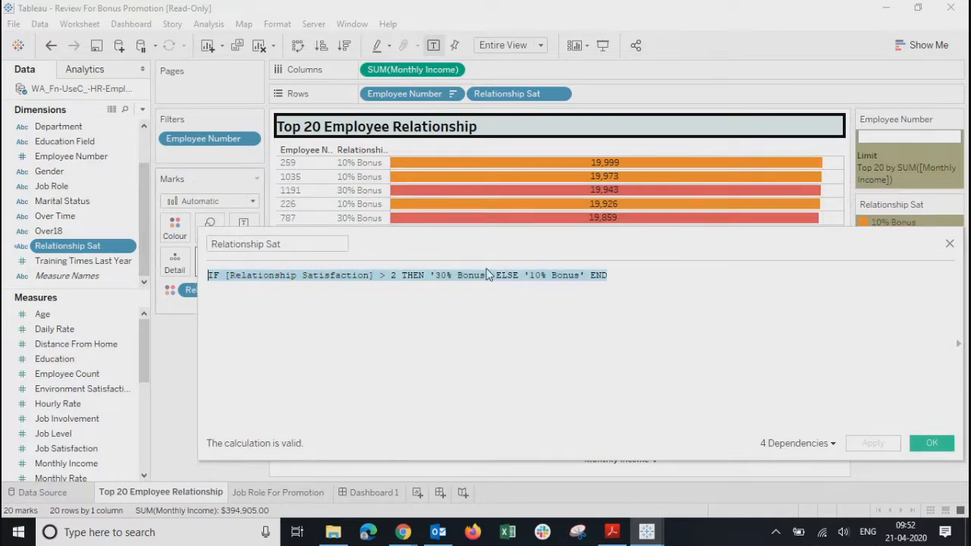
{"action": "left_click_drag", "start_coordinate": [542, 242], "coordinate": [483, 244]}
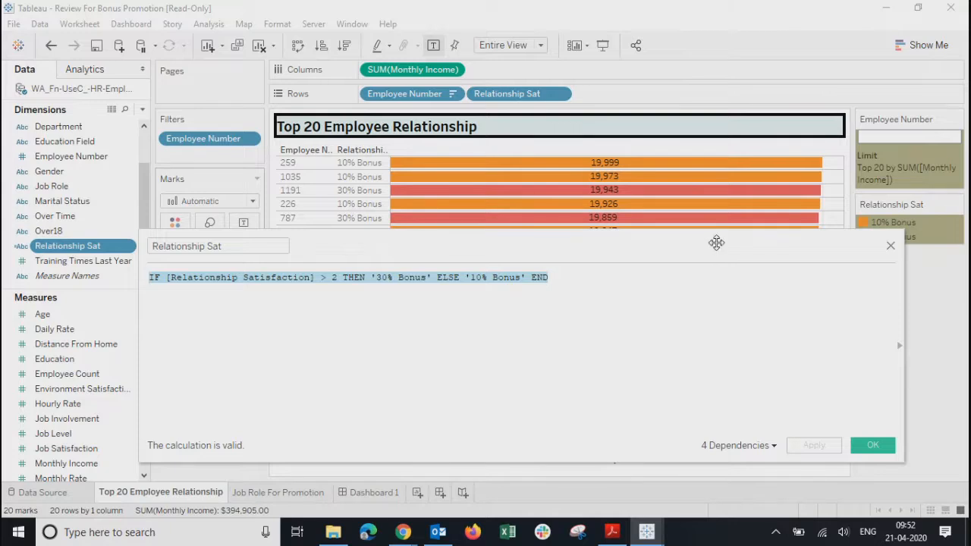
{"action": "left_click_drag", "start_coordinate": [716, 244], "coordinate": [724, 252]}
{"action": "left_click", "coordinate": [899, 255]}
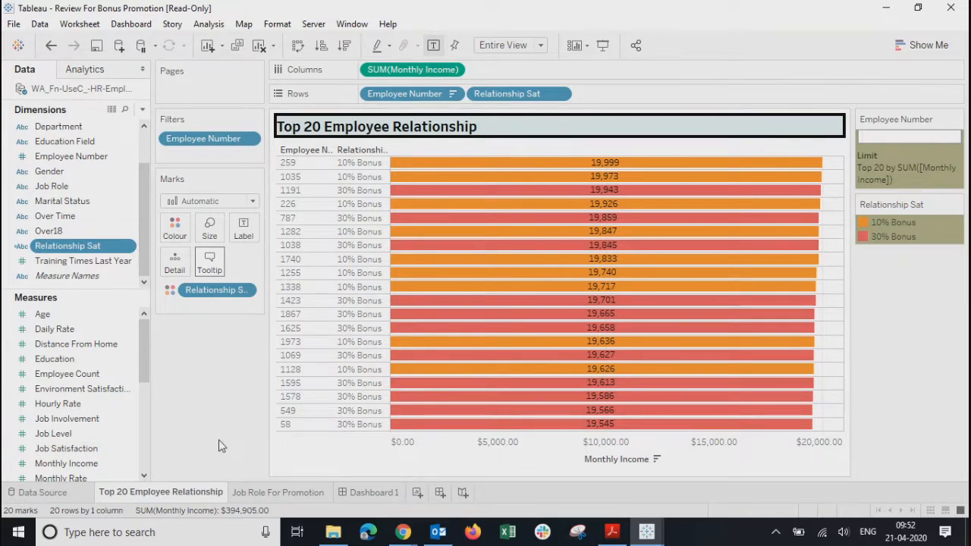
Step: Compare the Job Role For Promotion treemap with the Top 20 Employee Relationship bar chart, including the promoted Manager tile's details
{"action": "left_click", "coordinate": [264, 499]}
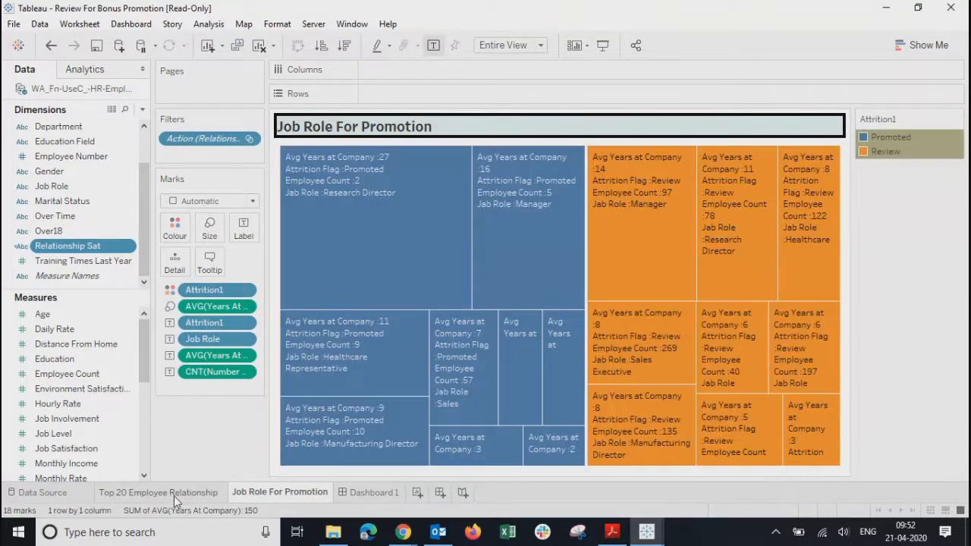
{"action": "left_click", "coordinate": [174, 496]}
{"action": "left_click", "coordinate": [274, 494]}
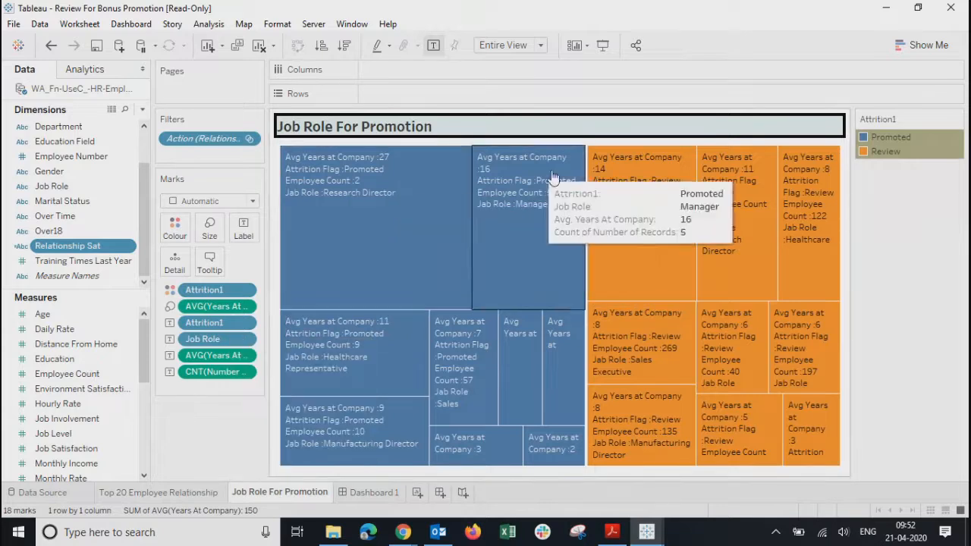
{"action": "left_click", "coordinate": [177, 491]}
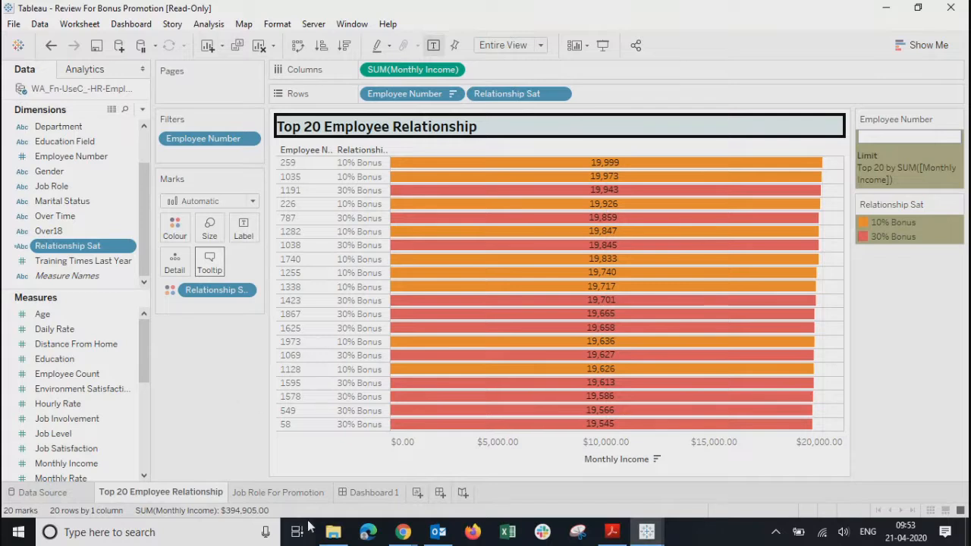
{"action": "left_click", "coordinate": [275, 493]}
{"action": "left_click", "coordinate": [179, 493]}
{"action": "left_click", "coordinate": [273, 495]}
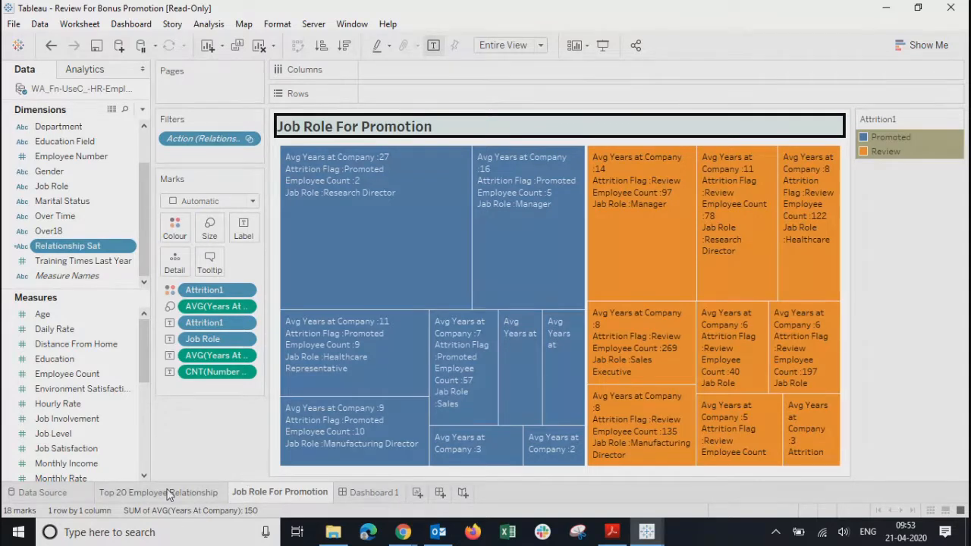
{"action": "left_click", "coordinate": [171, 493]}
{"action": "left_click", "coordinate": [284, 492]}
{"action": "left_click", "coordinate": [194, 492]}
{"action": "left_click", "coordinate": [256, 493]}
Step: Review Dashboard 1 and compare it with its two source worksheets
{"action": "left_click", "coordinate": [361, 495]}
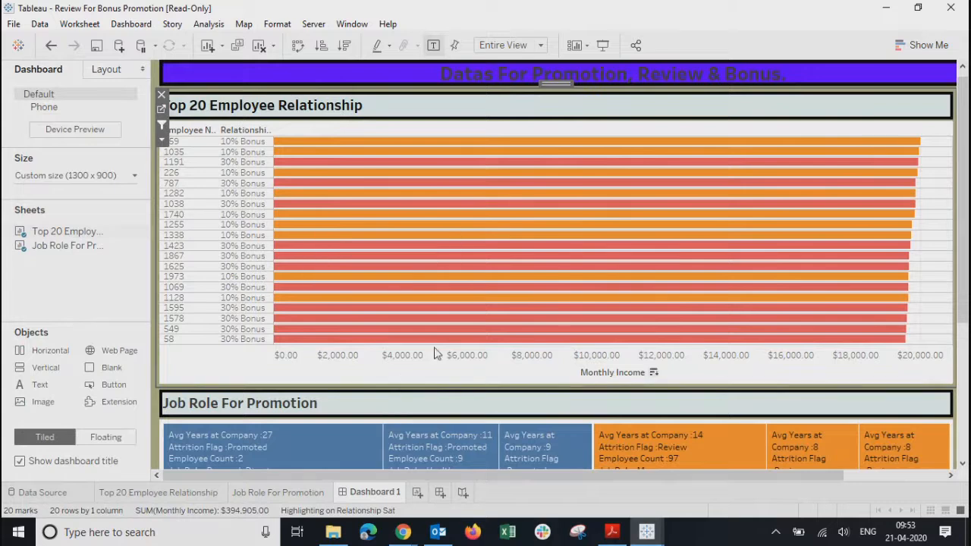
{"action": "mouse_move", "coordinate": [968, 133]}
{"action": "left_mouse_down"}
{"action": "mouse_move", "coordinate": [967, 277]}
{"action": "mouse_move", "coordinate": [967, 136]}
{"action": "left_mouse_up"}
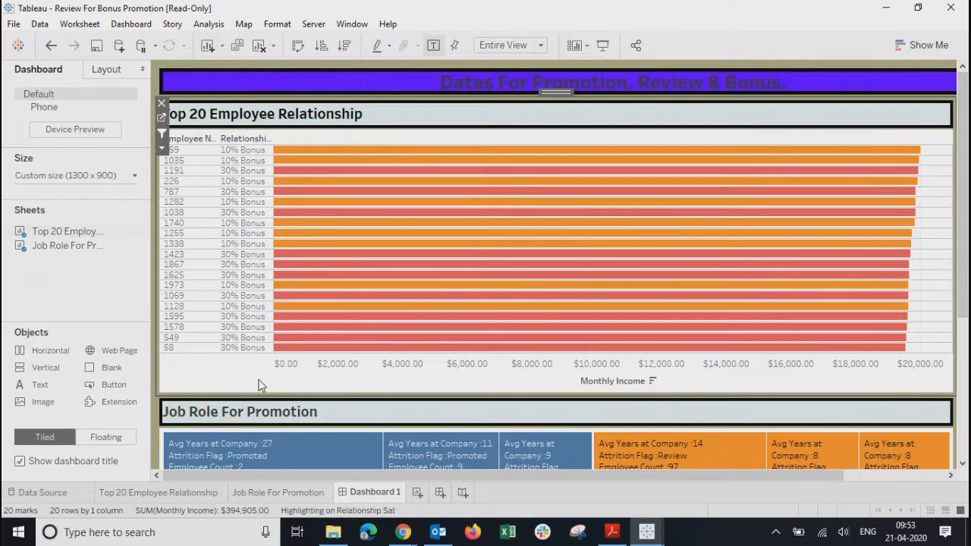
{"action": "left_click", "coordinate": [266, 491]}
{"action": "left_click", "coordinate": [195, 490]}
{"action": "left_click", "coordinate": [256, 497]}
{"action": "left_click", "coordinate": [360, 495]}
{"action": "left_click", "coordinate": [296, 493]}
{"action": "left_click", "coordinate": [205, 493]}
{"action": "left_click", "coordinate": [266, 494]}
{"action": "left_click", "coordinate": [359, 493]}
Step: Switch to the 08042020 workbook and look through Sheet 28, LOD, Cross and Sheet 40
{"action": "left_click", "coordinate": [654, 540]}
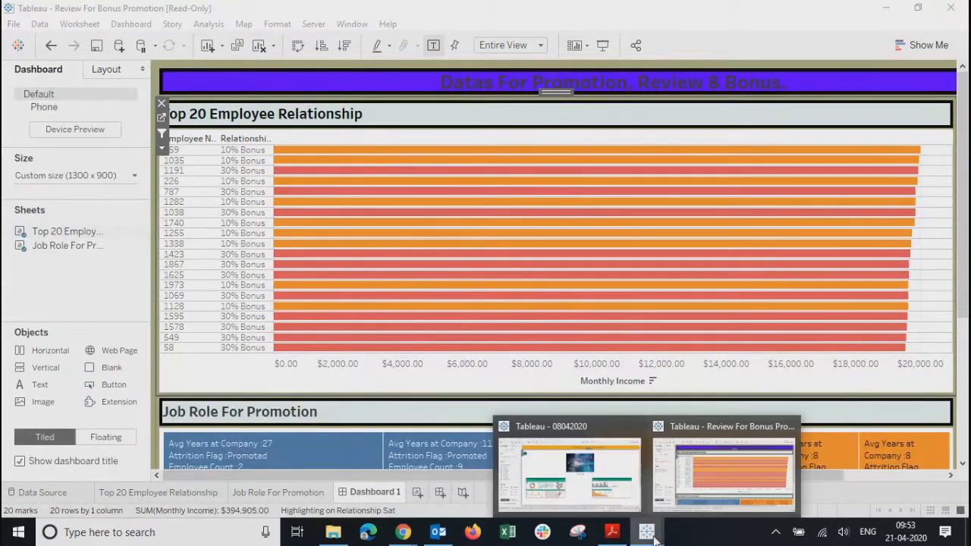
{"action": "left_click", "coordinate": [577, 456]}
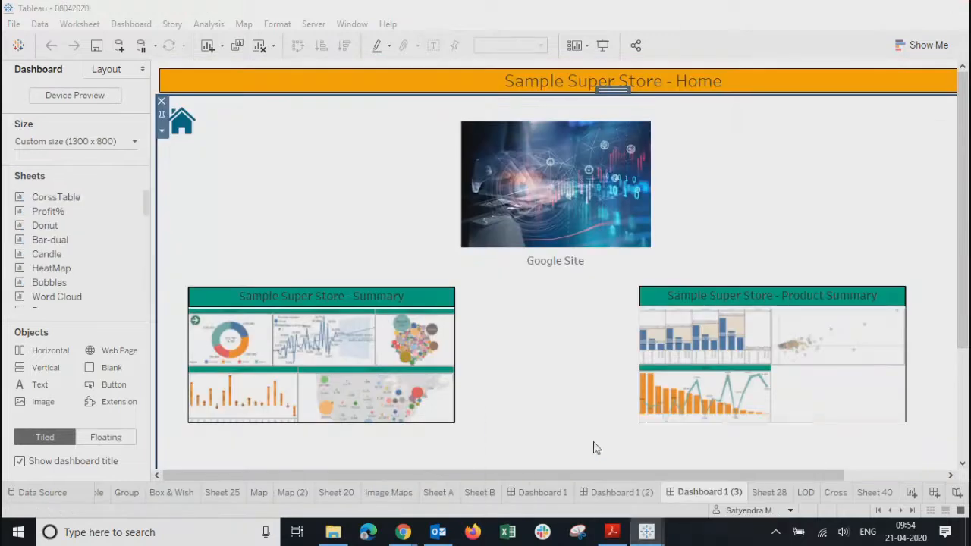
{"action": "left_click", "coordinate": [768, 492]}
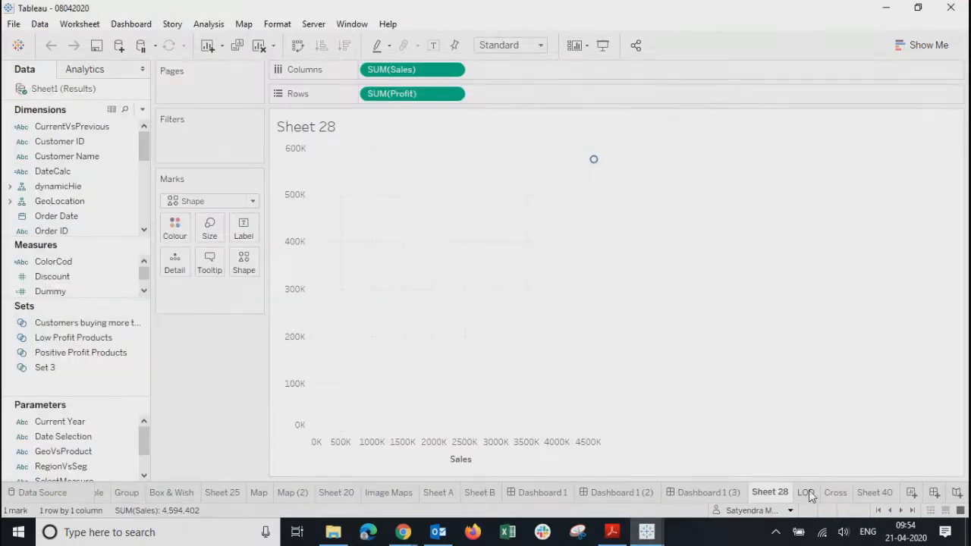
{"action": "left_click", "coordinate": [809, 490]}
{"action": "left_click", "coordinate": [845, 495]}
{"action": "left_click", "coordinate": [878, 493]}
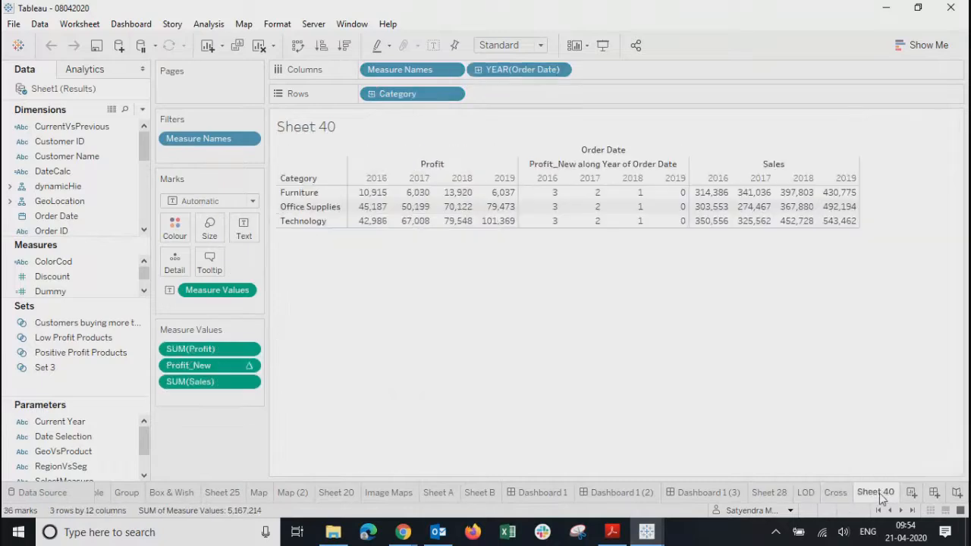
Step: Examine the Sample Super Store Summary dashboard and revisit the LOD worksheet
{"action": "left_click", "coordinate": [539, 493]}
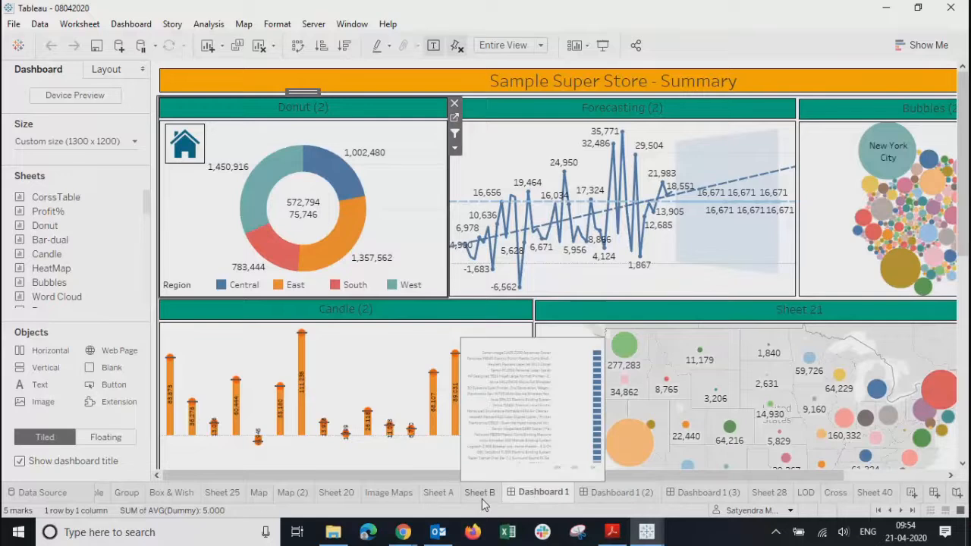
{"action": "left_click", "coordinate": [807, 493]}
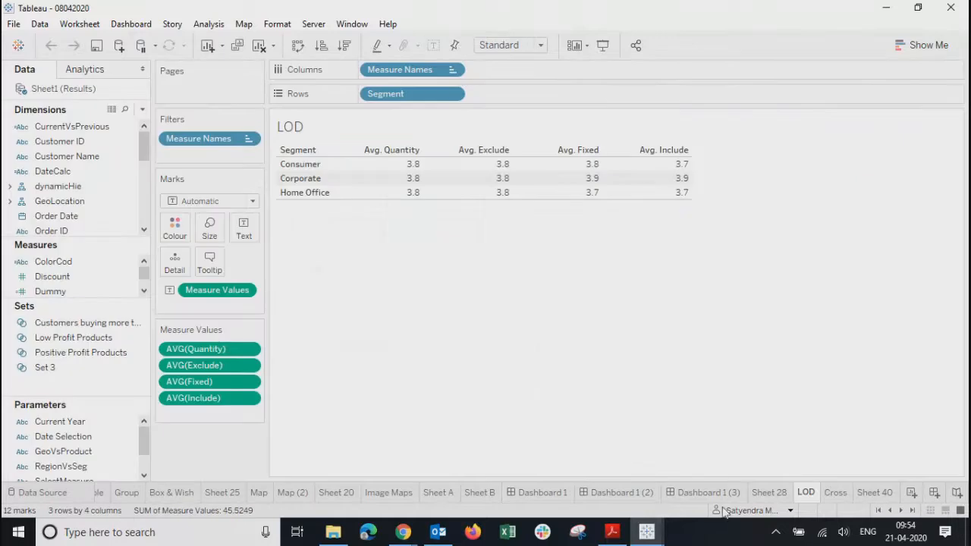
{"action": "left_click", "coordinate": [625, 495]}
{"action": "left_click", "coordinate": [535, 495]}
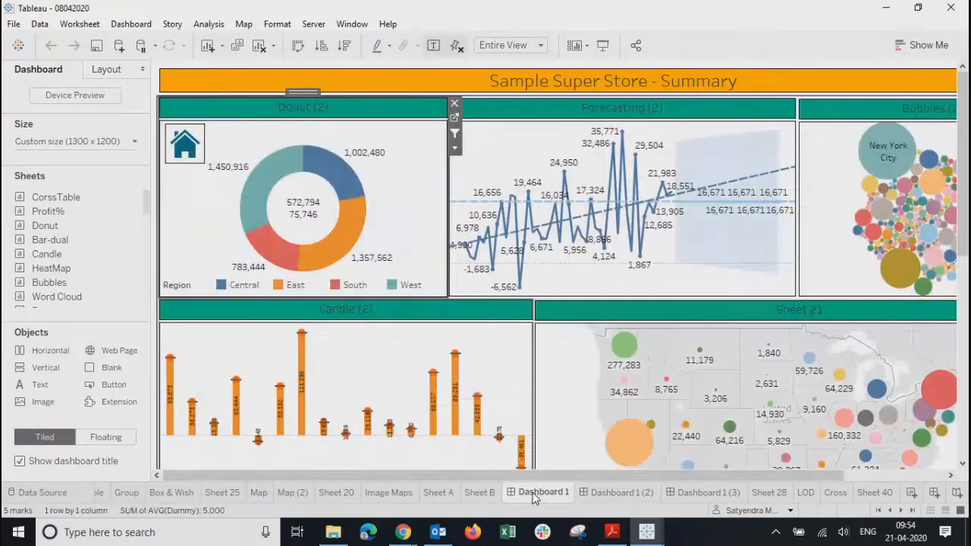
Step: Preview the Product Summary dashboard, Dashboard 1 (2), in presentation mode and compare it with Dashboard 1
{"action": "left_click", "coordinate": [606, 493]}
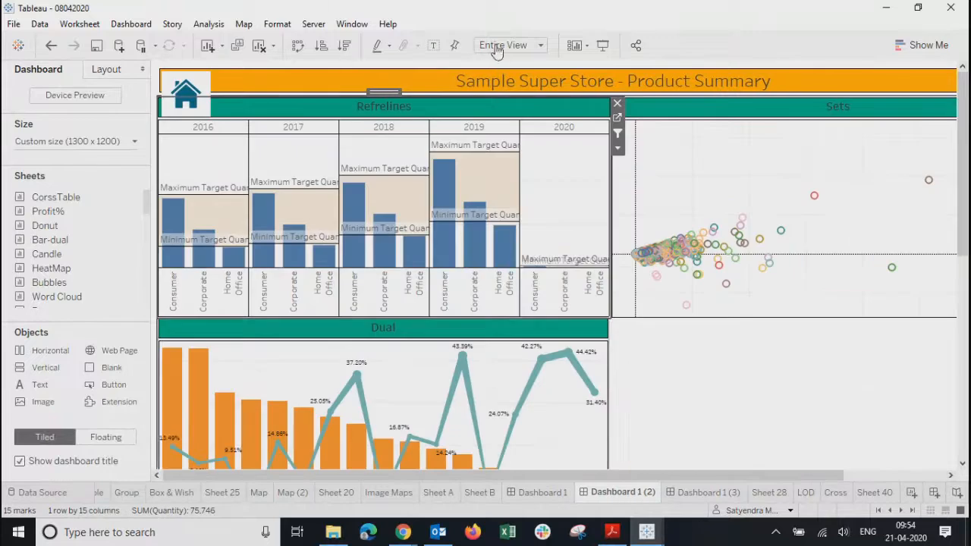
{"action": "left_click", "coordinate": [607, 48]}
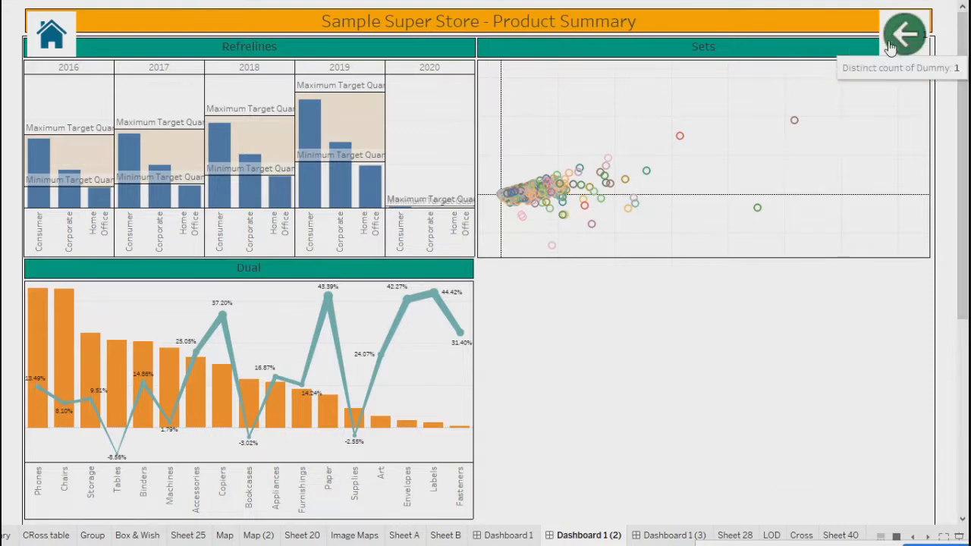
{"action": "key", "text": "Escape"}
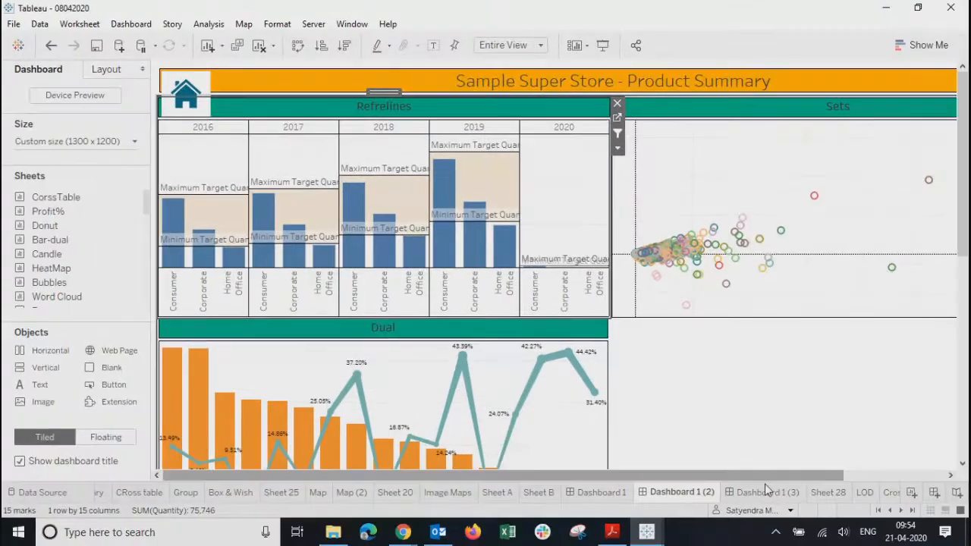
{"action": "left_click", "coordinate": [600, 493]}
{"action": "left_click", "coordinate": [673, 493]}
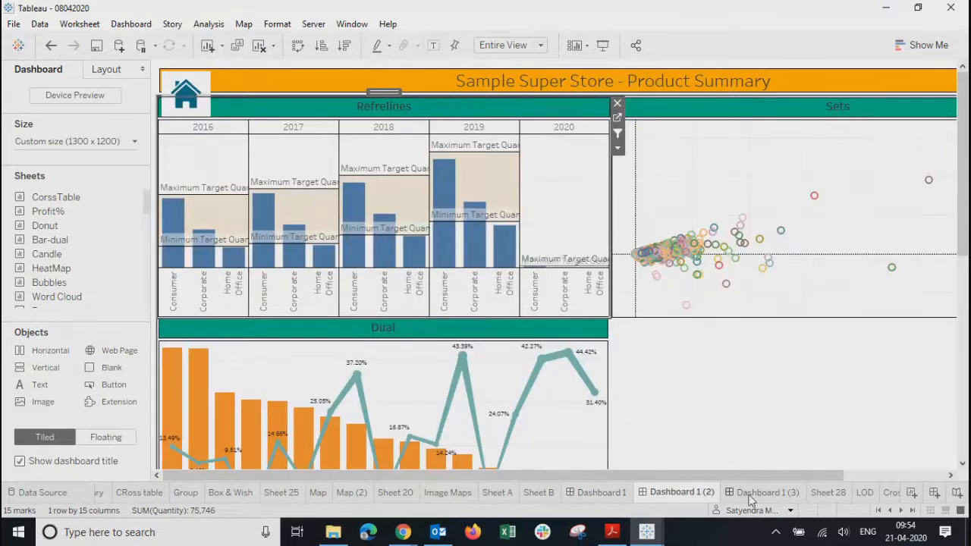
Step: Test the home icons and dashboard thumbnails that link the Super Store Home, Summary and Product Summary dashboards
{"action": "mouse_move", "coordinate": [761, 501]}
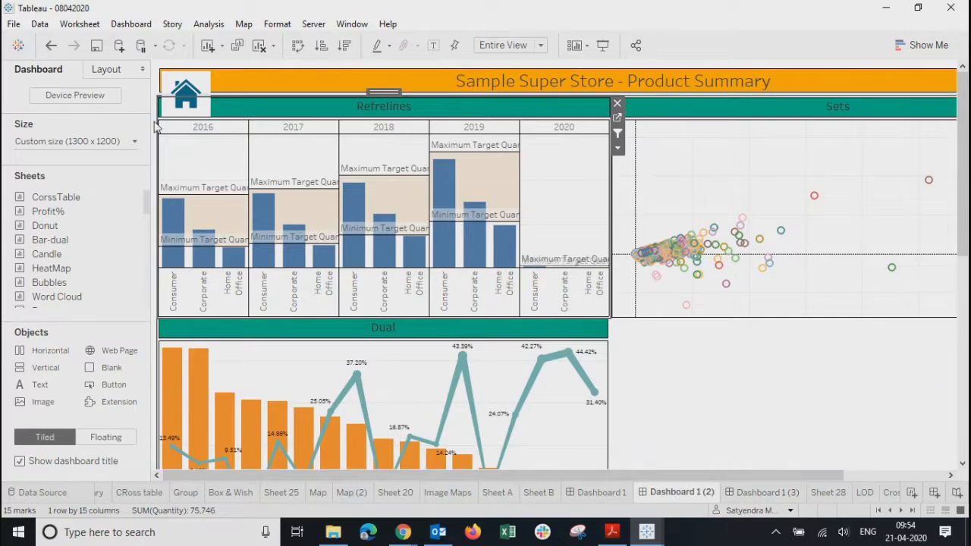
{"action": "left_click", "coordinate": [199, 83]}
{"action": "left_click", "coordinate": [199, 84]}
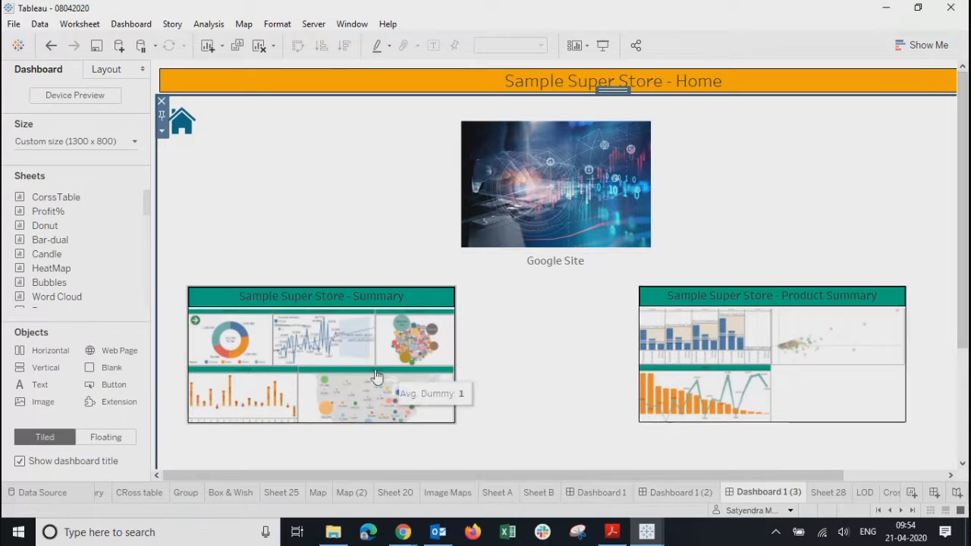
{"action": "left_click", "coordinate": [347, 372]}
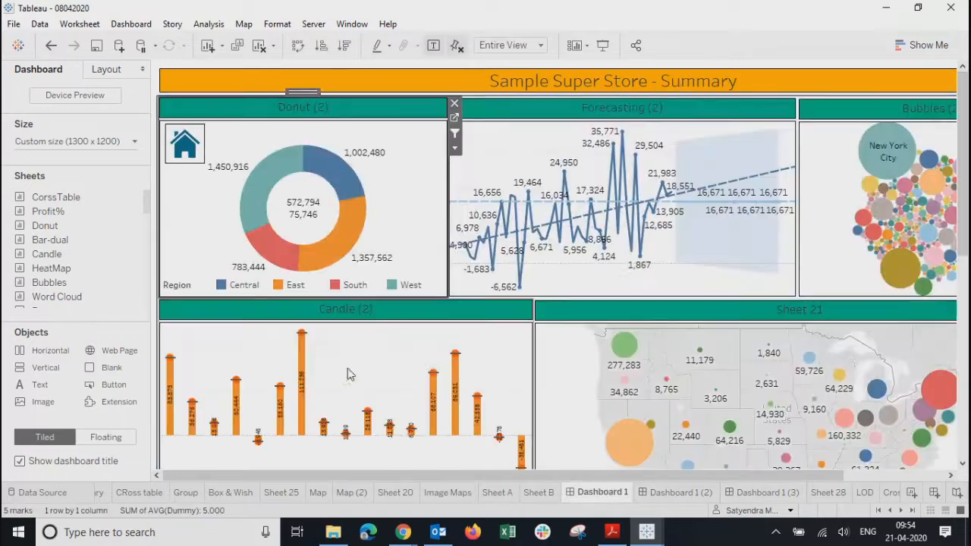
{"action": "left_click", "coordinate": [182, 149]}
{"action": "left_click", "coordinate": [182, 145]}
{"action": "left_click", "coordinate": [776, 332]}
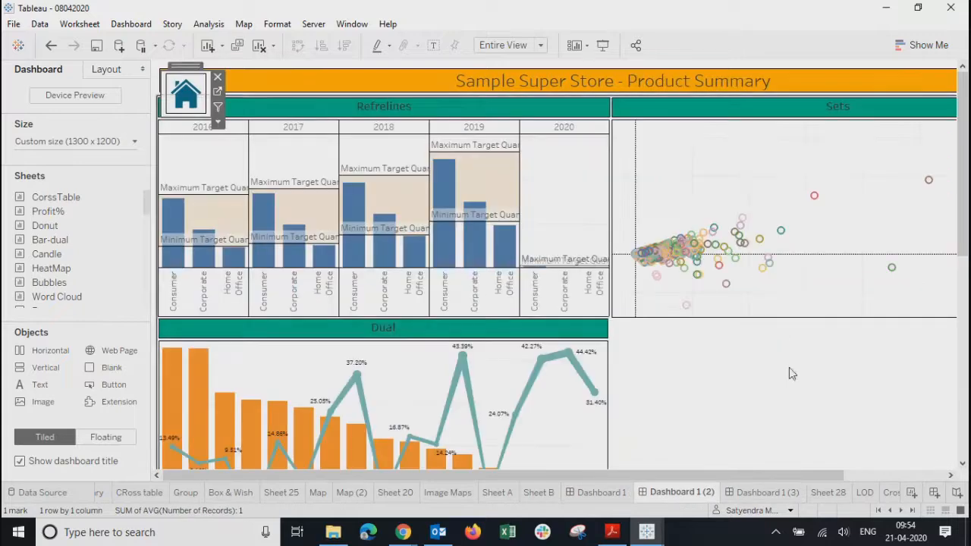
{"action": "left_click", "coordinate": [180, 97]}
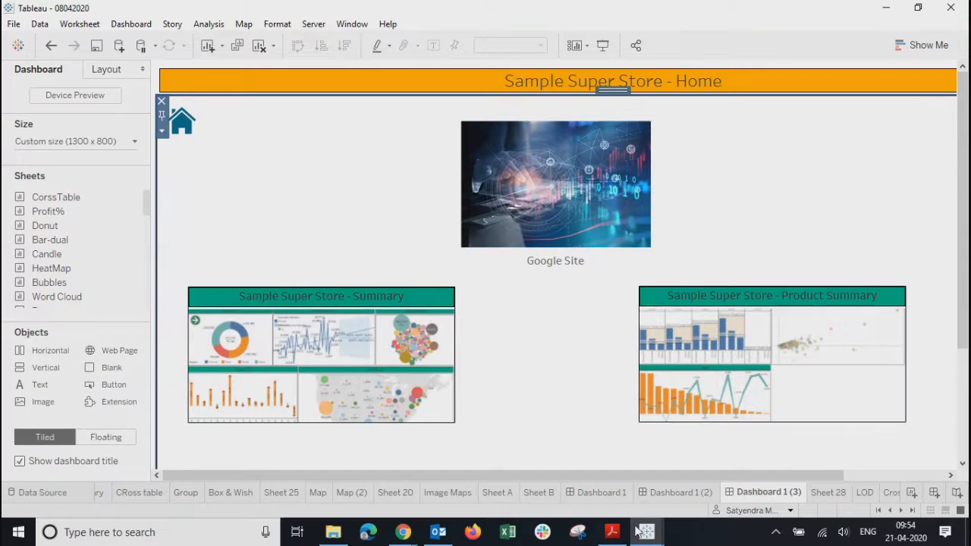
Step: Return to the Product Summary dashboard, Dashboard 1 (2), and look over its full layout in presentation mode
{"action": "left_click", "coordinate": [671, 491]}
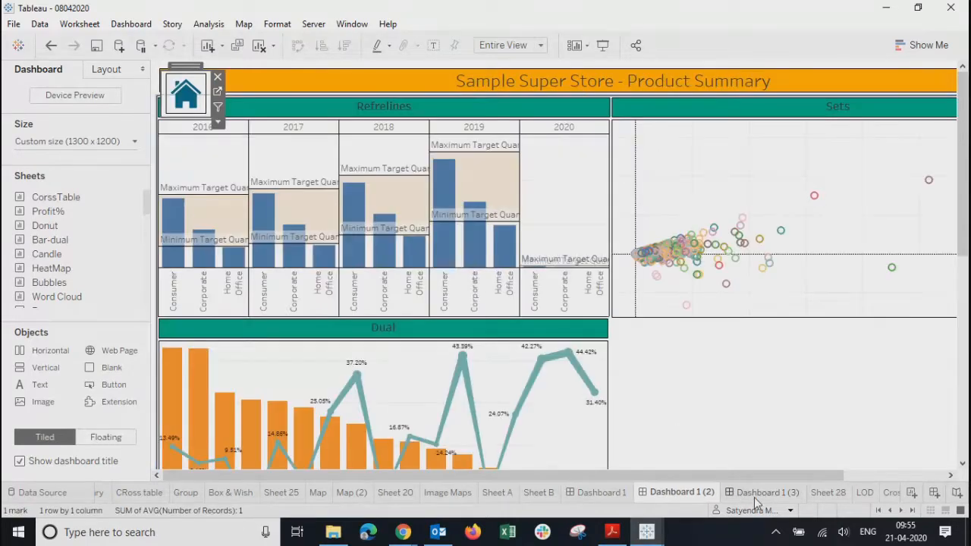
{"action": "left_click", "coordinate": [754, 497]}
{"action": "left_click", "coordinate": [678, 493]}
{"action": "left_click_drag", "start_coordinate": [650, 476], "coordinate": [926, 482]}
{"action": "scroll", "coordinate": [961, 368], "scroll_direction": "down", "scroll_amount": 3}
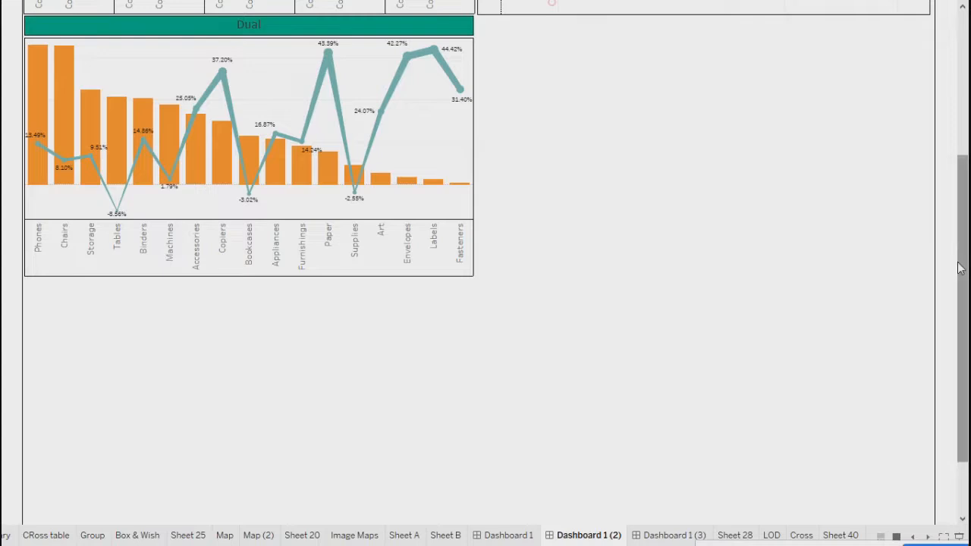
{"action": "scroll", "coordinate": [960, 269], "scroll_direction": "up", "scroll_amount": 3}
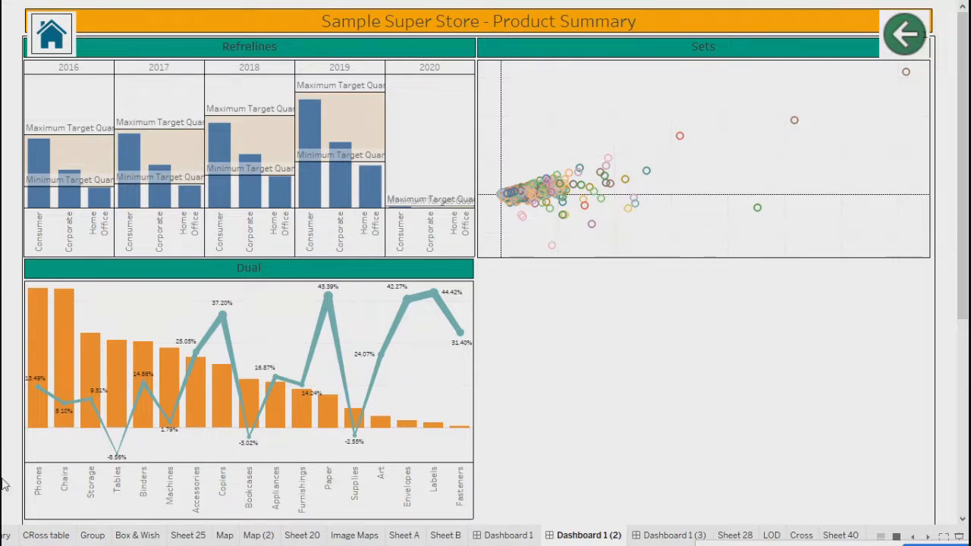
Step: Filter the dashboard by the 2019 Consumer bar in Refrelines and inspect the Furnishings and Accessories bars in Dual
{"action": "left_click", "coordinate": [304, 128]}
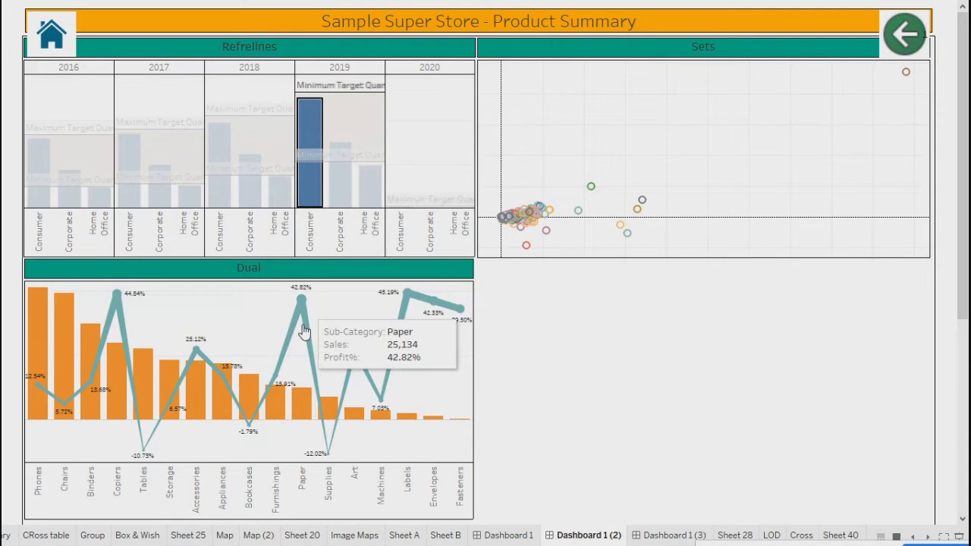
{"action": "left_click", "coordinate": [276, 412]}
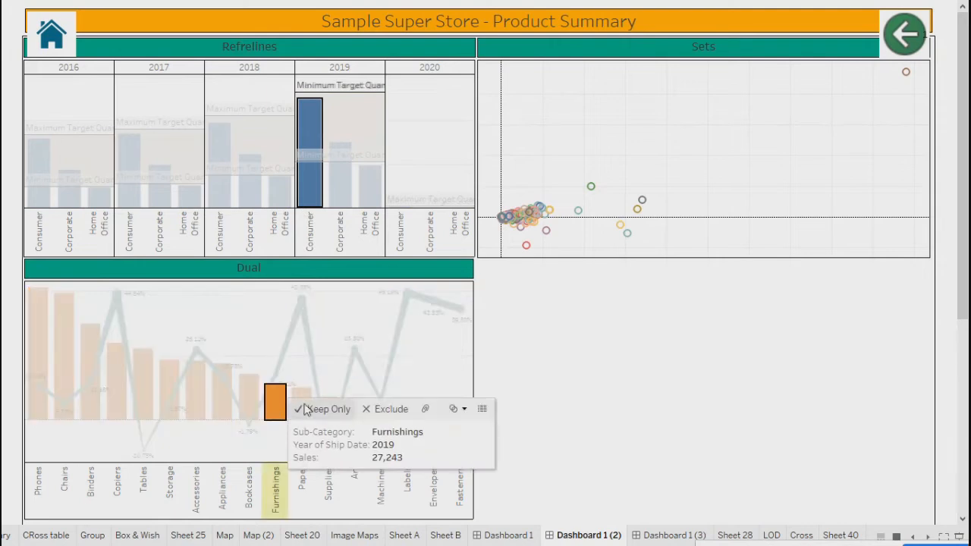
{"action": "left_click", "coordinate": [195, 387]}
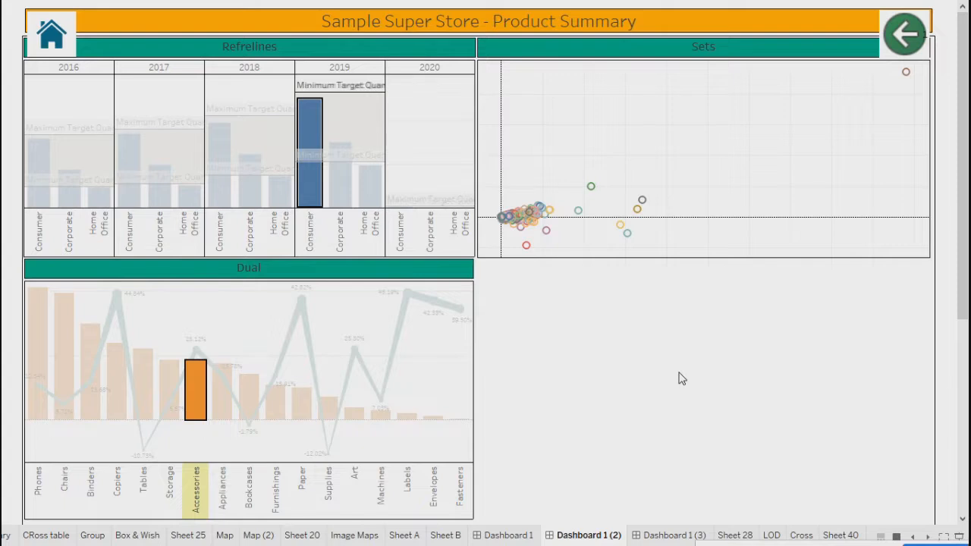
{"action": "mouse_move", "coordinate": [311, 196]}
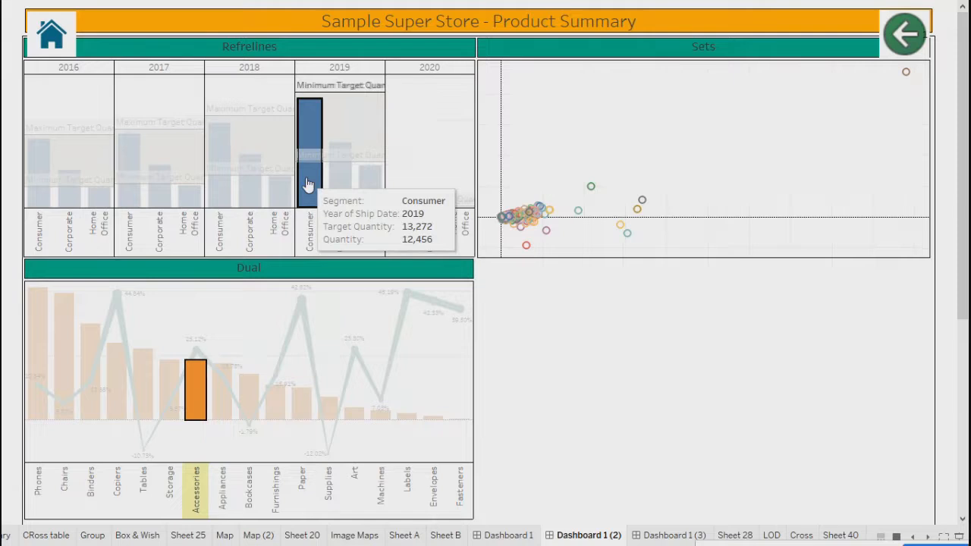
{"action": "left_click", "coordinate": [309, 198]}
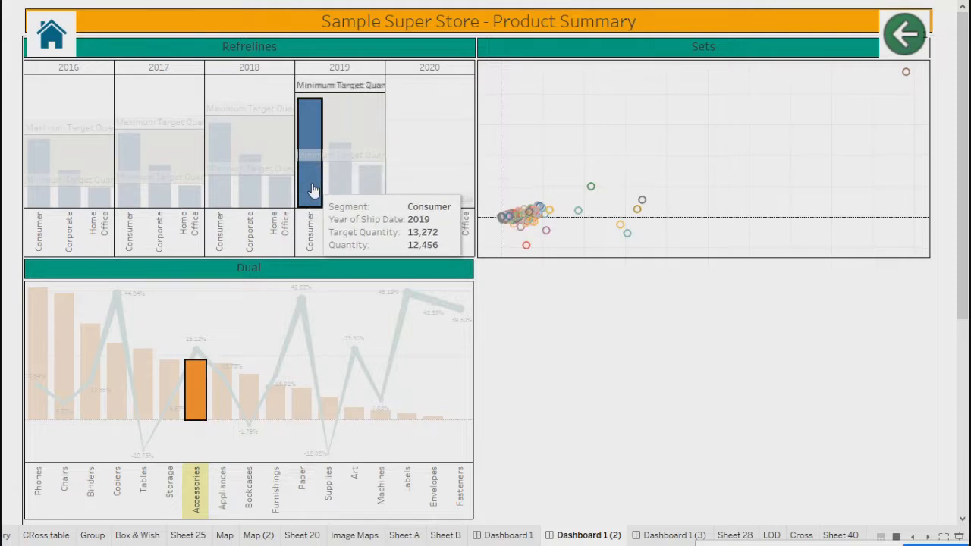
Step: Inspect the Appliances and Copiers bars and highlight the Tables sub-category in the Dual chart
{"action": "mouse_move", "coordinate": [194, 390]}
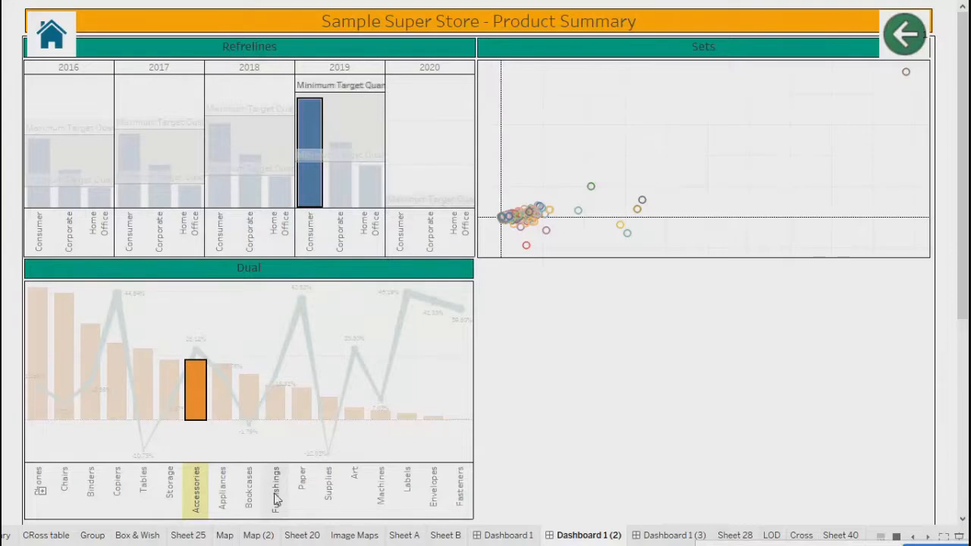
{"action": "mouse_move", "coordinate": [217, 407]}
{"action": "left_click", "coordinate": [219, 408]}
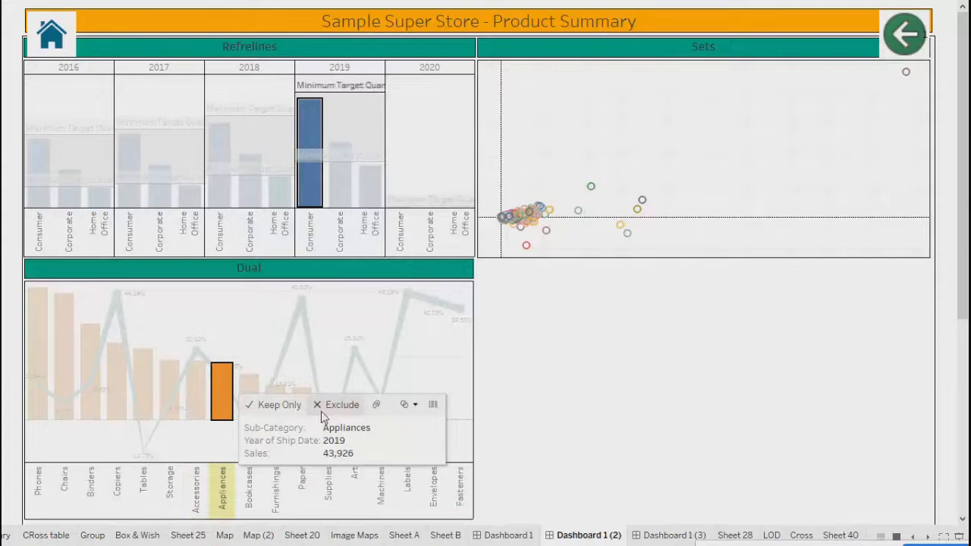
{"action": "left_click", "coordinate": [117, 394]}
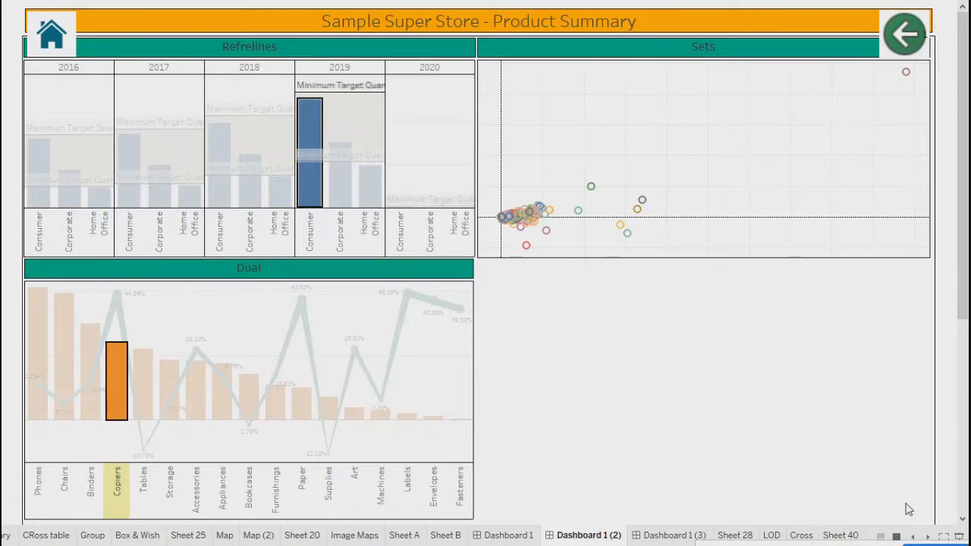
{"action": "mouse_move", "coordinate": [116, 395]}
{"action": "left_click", "coordinate": [144, 486]}
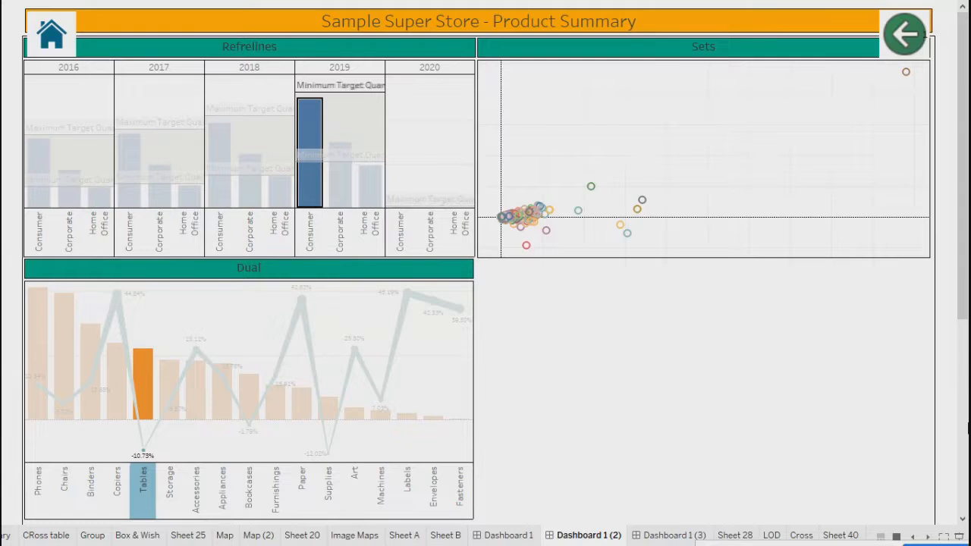
Step: Open Sheet 20, leave presentation mode, and examine its Level1 and Level2 rows by highlighting Central and Minnesota
{"action": "scroll", "coordinate": [151, 365], "scroll_direction": "down", "scroll_amount": 5}
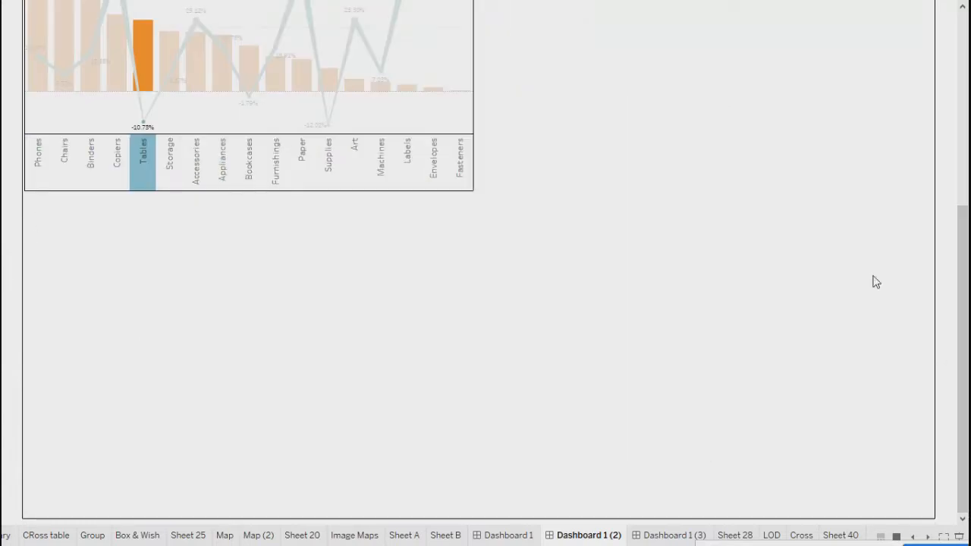
{"action": "left_click", "coordinate": [357, 536]}
{"action": "left_click", "coordinate": [300, 536]}
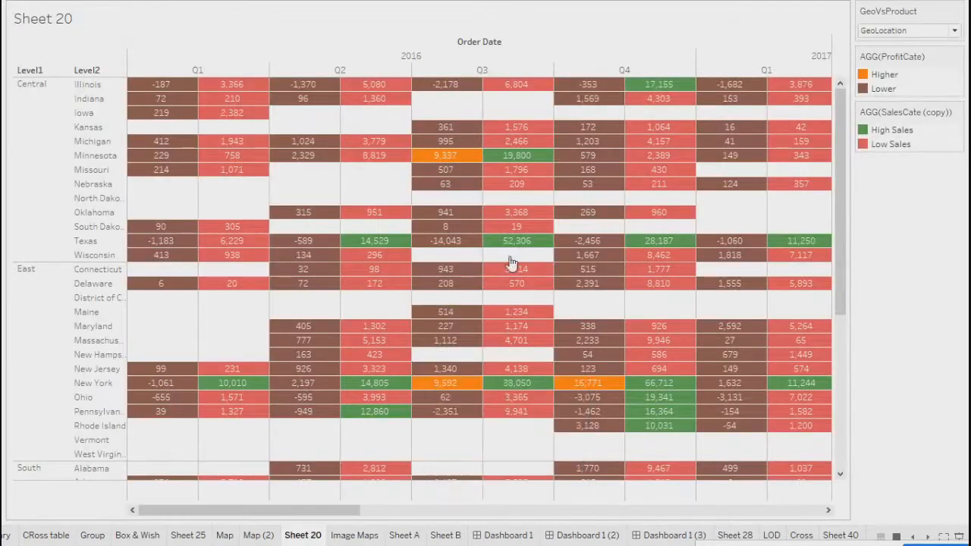
{"action": "key", "text": "Escape"}
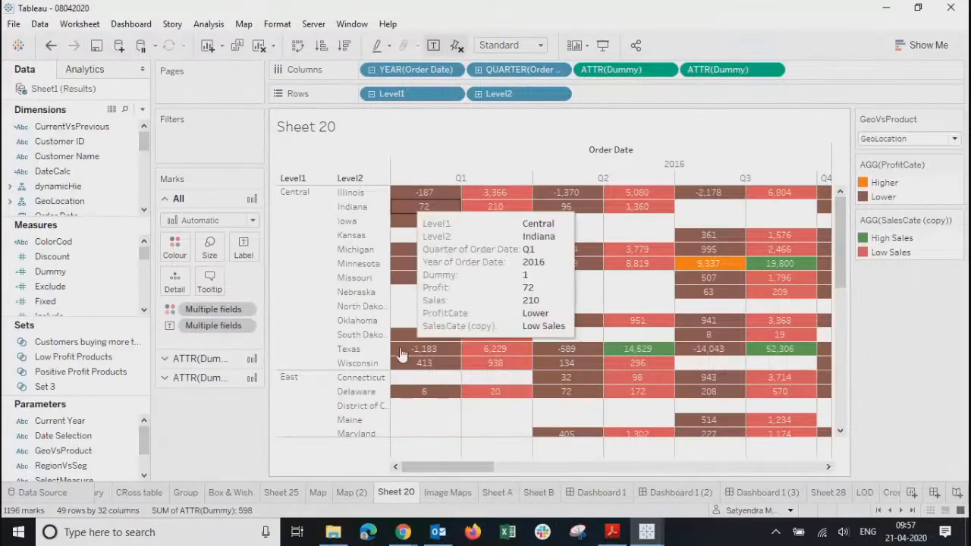
{"action": "left_click", "coordinate": [299, 224]}
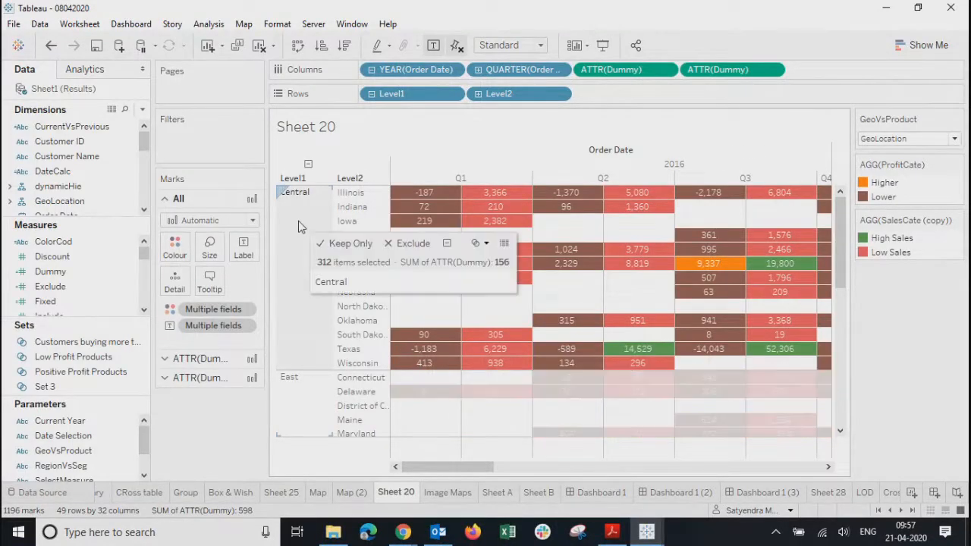
{"action": "left_click", "coordinate": [359, 264]}
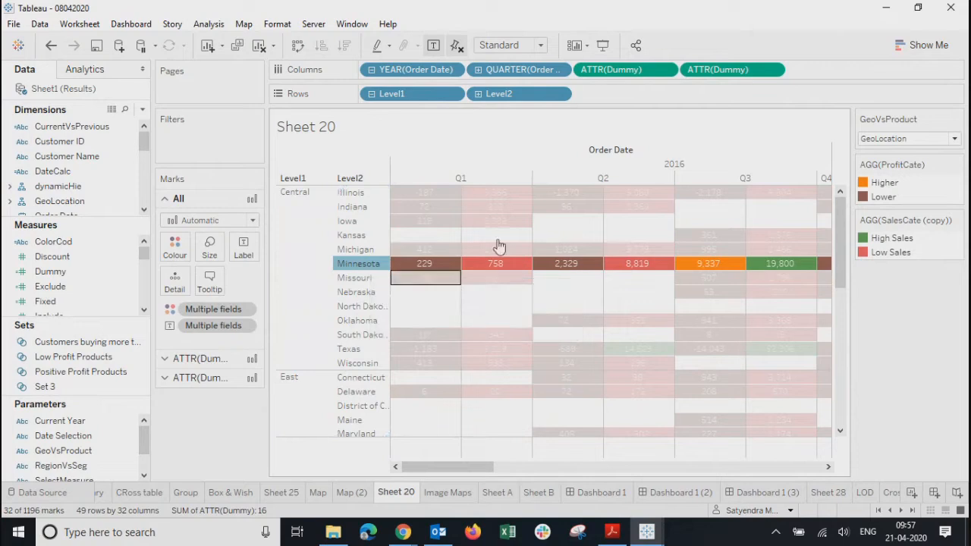
{"action": "mouse_move", "coordinate": [453, 228]}
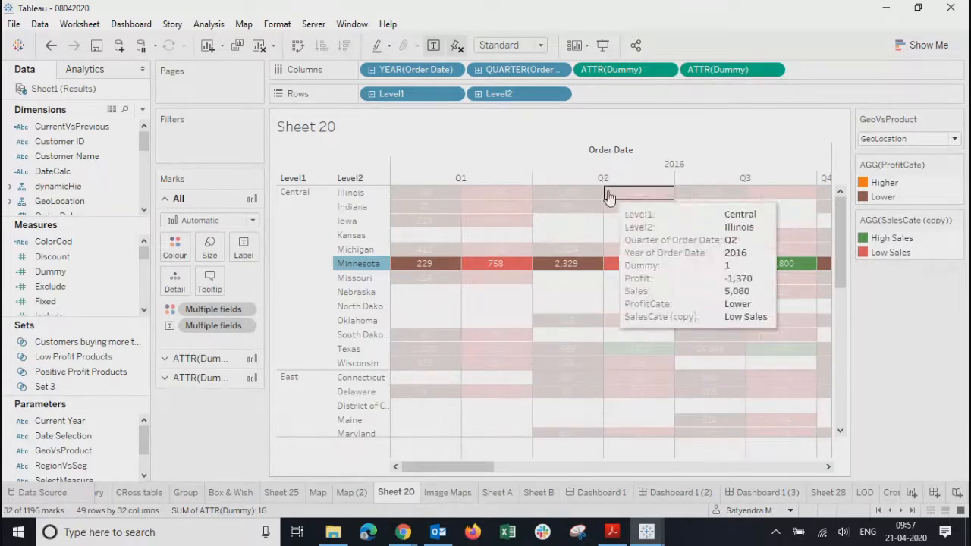
{"action": "mouse_move", "coordinate": [450, 470]}
{"action": "left_mouse_down"}
{"action": "mouse_move", "coordinate": [787, 466]}
{"action": "mouse_move", "coordinate": [436, 476]}
{"action": "left_mouse_up"}
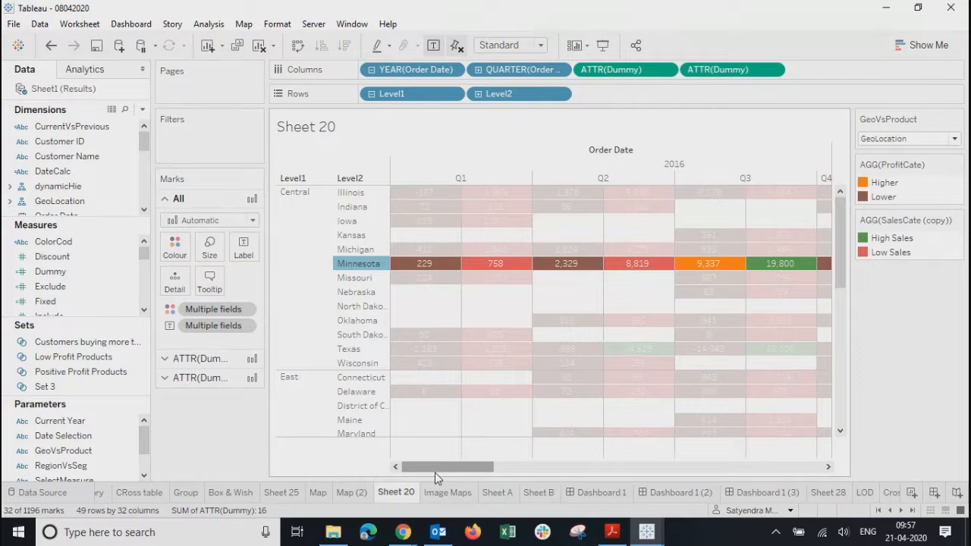
Step: Add a new blank worksheet and enlarge the Dimensions area to show more fields
{"action": "left_click", "coordinate": [914, 493]}
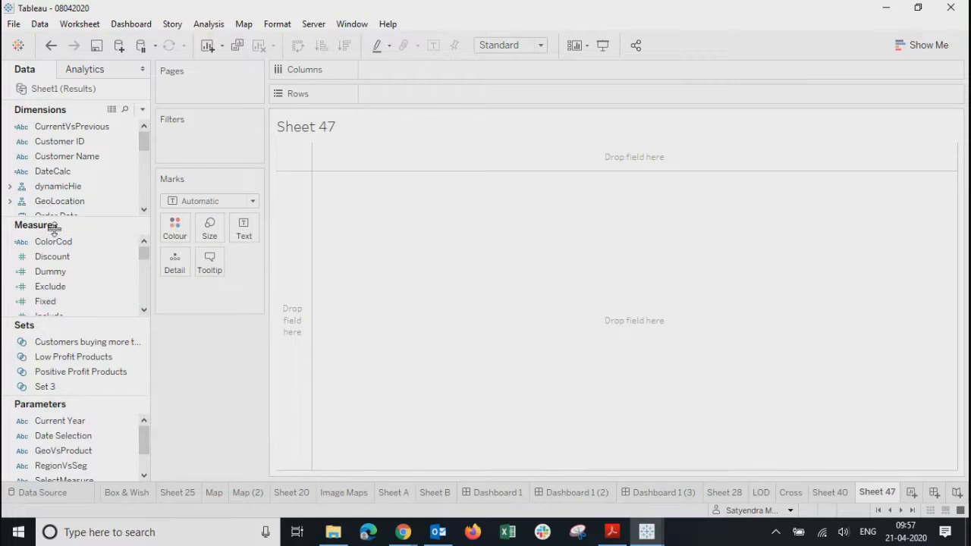
{"action": "mouse_move", "coordinate": [144, 151]}
{"action": "left_mouse_down"}
{"action": "mouse_move", "coordinate": [144, 134]}
{"action": "mouse_move", "coordinate": [141, 186]}
{"action": "mouse_move", "coordinate": [139, 142]}
{"action": "mouse_move", "coordinate": [143, 148]}
{"action": "left_mouse_up"}
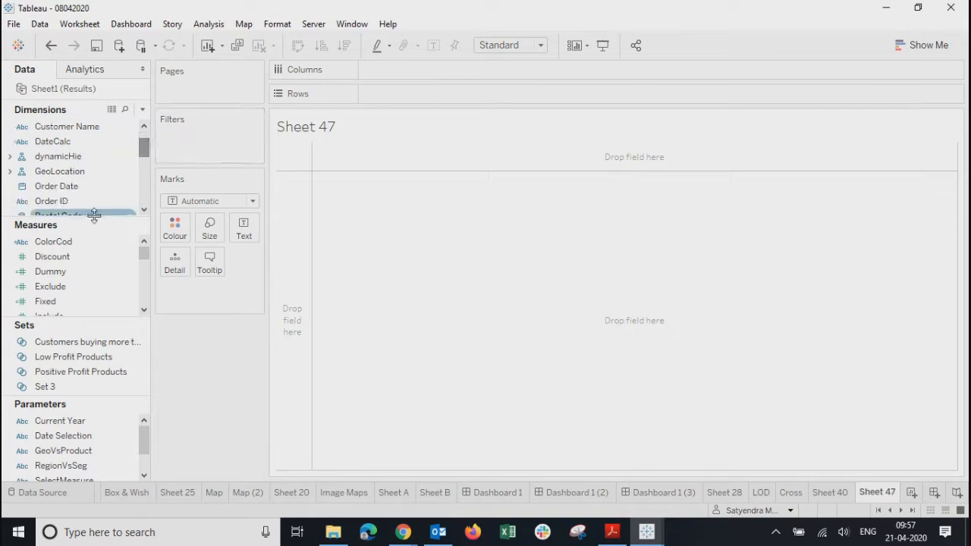
{"action": "left_click_drag", "start_coordinate": [61, 217], "coordinate": [61, 296]}
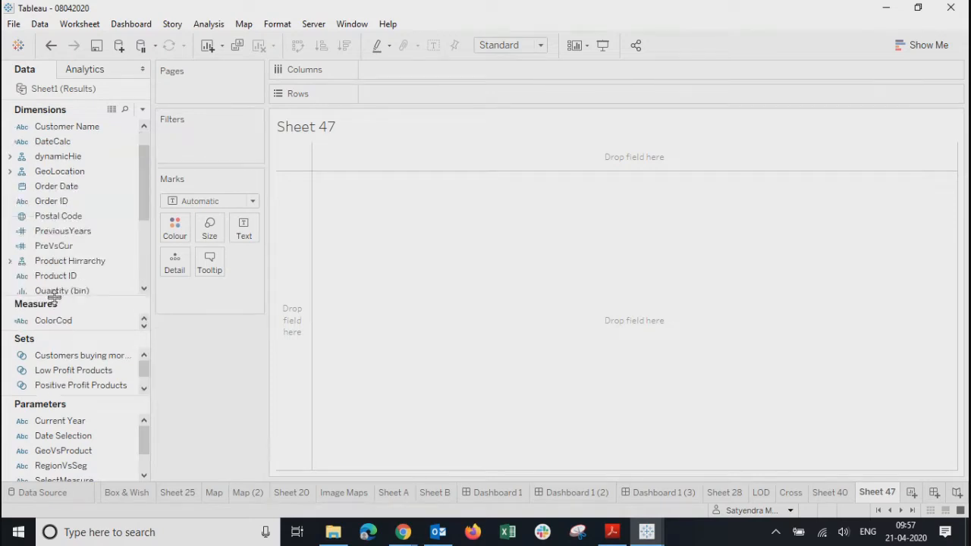
Step: Move Current Year out of the GeoLocation hierarchy and place the hierarchy on Rows
{"action": "left_click", "coordinate": [9, 173]}
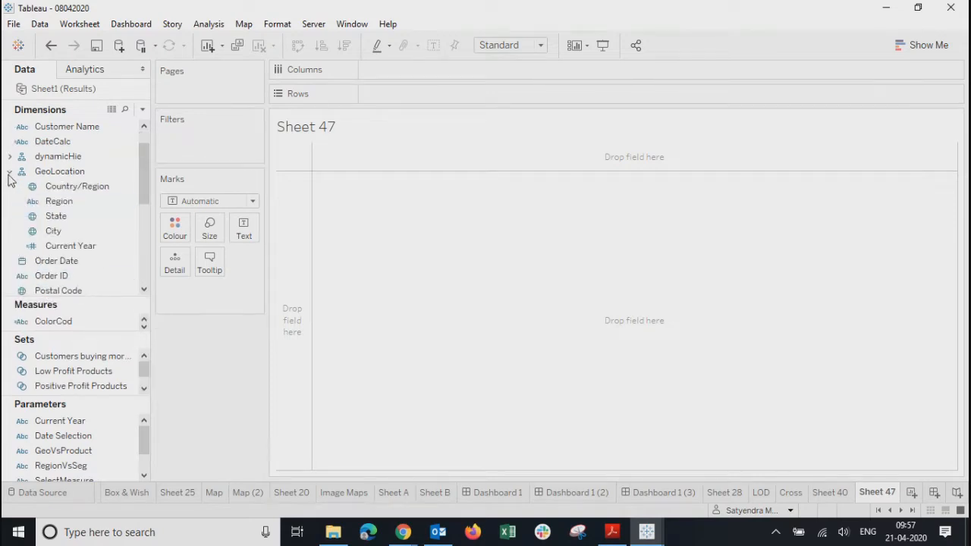
{"action": "left_click", "coordinate": [65, 188]}
{"action": "left_click", "coordinate": [57, 203]}
{"action": "left_click", "coordinate": [55, 217]}
{"action": "left_click", "coordinate": [54, 231]}
{"action": "mouse_move", "coordinate": [63, 250]}
{"action": "left_mouse_down"}
{"action": "mouse_move", "coordinate": [49, 273]}
{"action": "mouse_move", "coordinate": [53, 261]}
{"action": "left_mouse_up"}
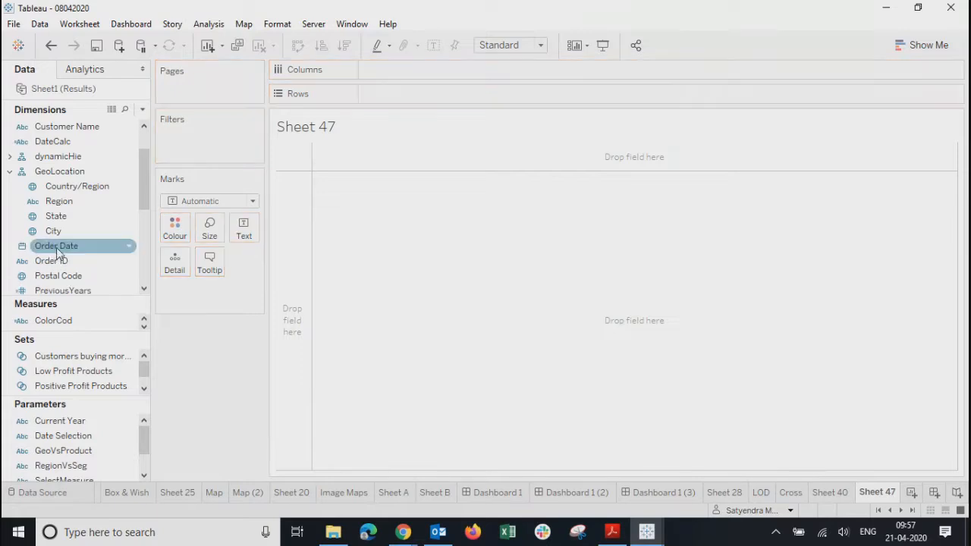
{"action": "left_click_drag", "start_coordinate": [66, 171], "coordinate": [430, 104]}
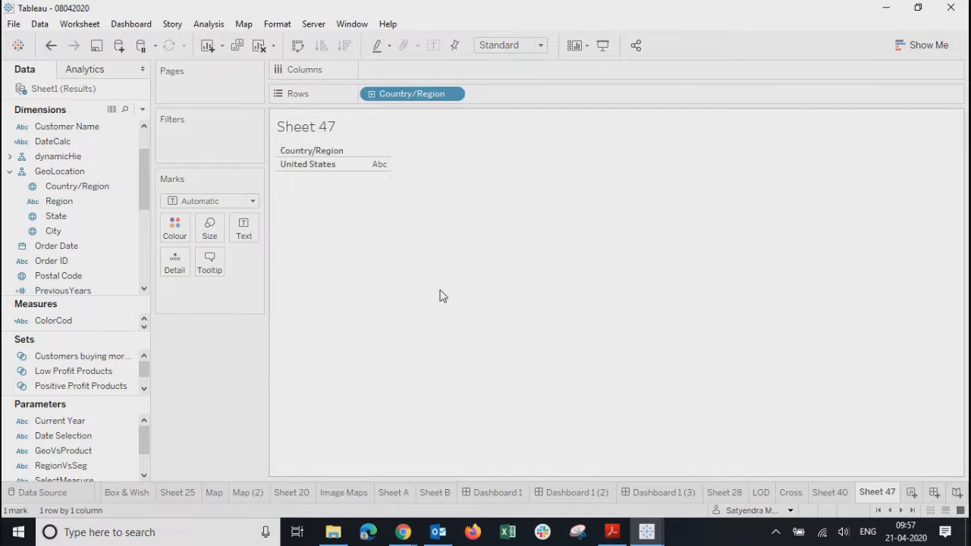
Step: Expand the Product Hirrarchy and review its Category, Sub-Category and Product Name levels
{"action": "left_click_drag", "start_coordinate": [144, 172], "coordinate": [144, 205]}
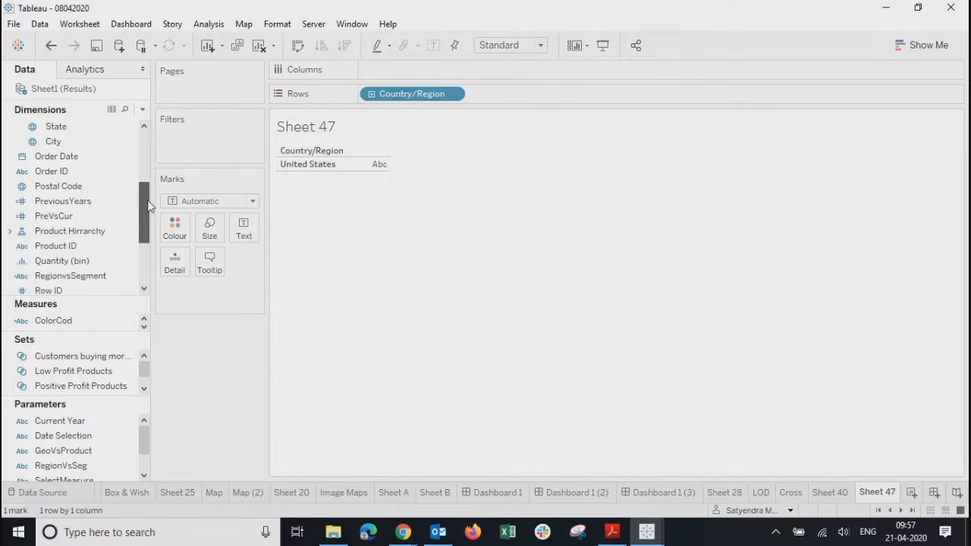
{"action": "left_click", "coordinate": [10, 232]}
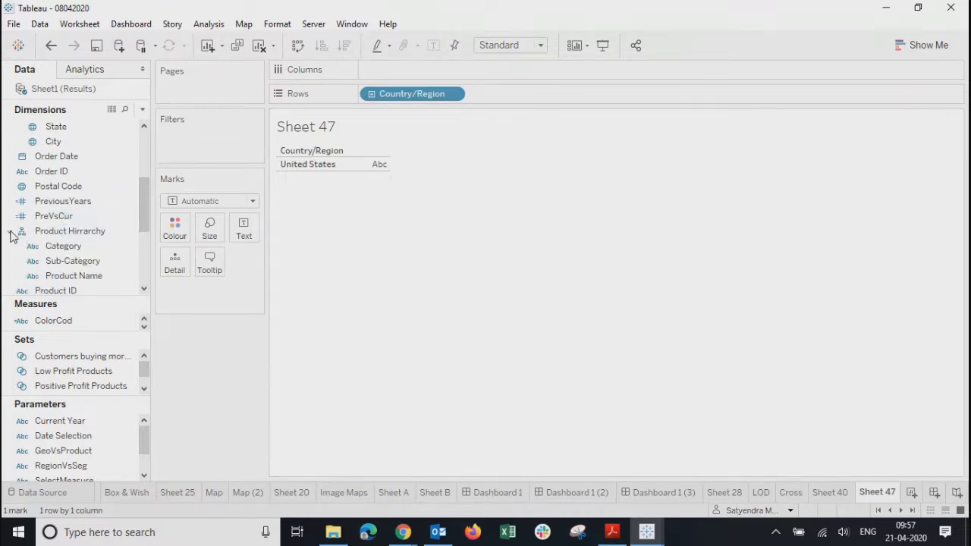
{"action": "left_click", "coordinate": [69, 250]}
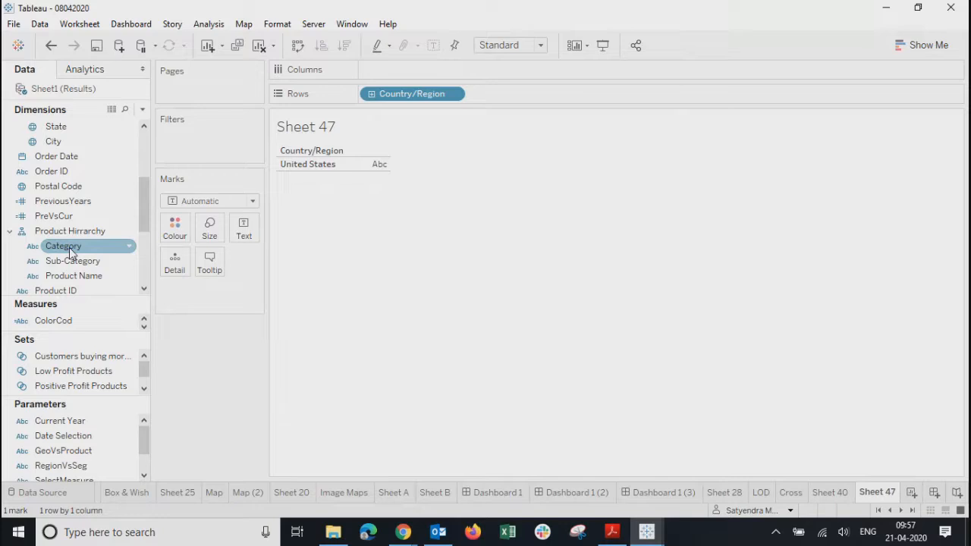
{"action": "left_click", "coordinate": [72, 263]}
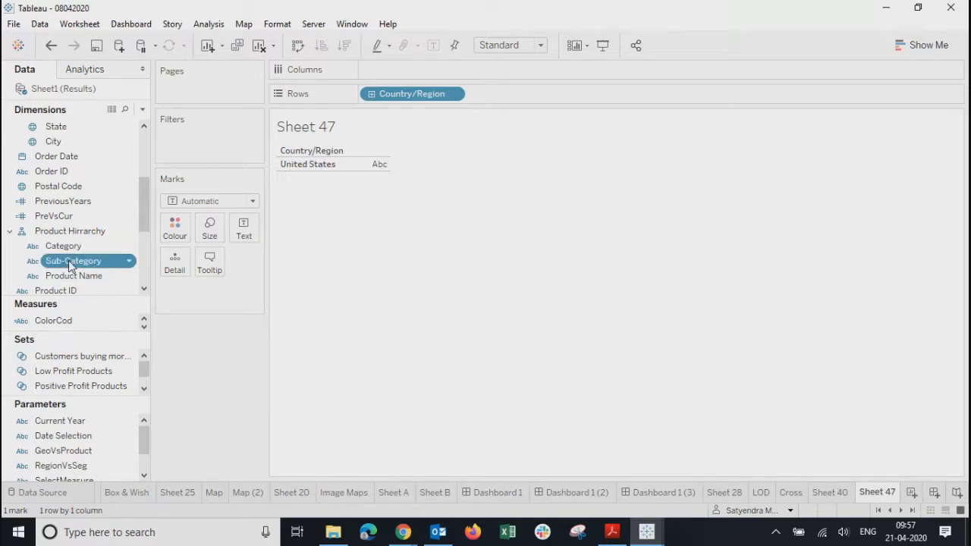
{"action": "left_click", "coordinate": [75, 278]}
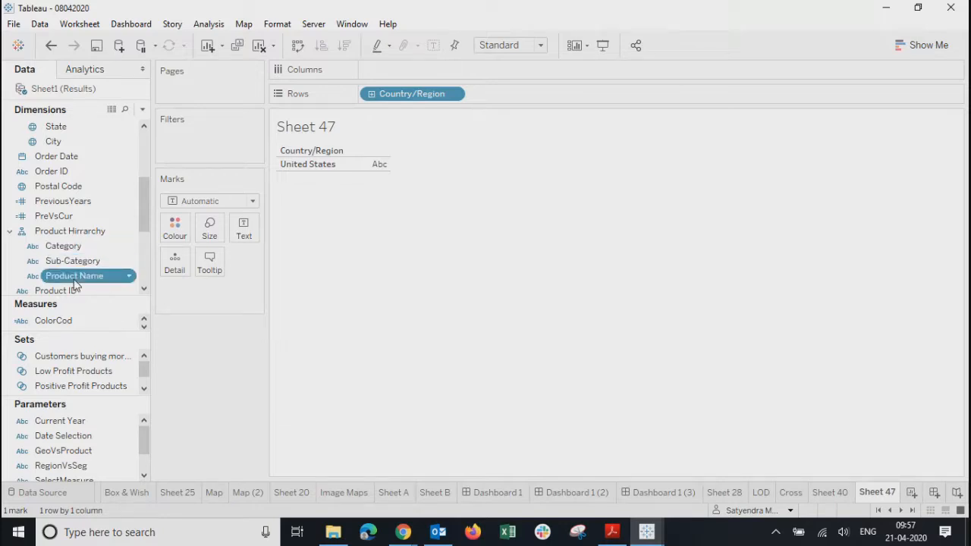
Step: Add the Product Hirrarchy to Rows after Country/Region and drill the two hierarchies down to State and Product Name
{"action": "left_click_drag", "start_coordinate": [70, 231], "coordinate": [521, 101]}
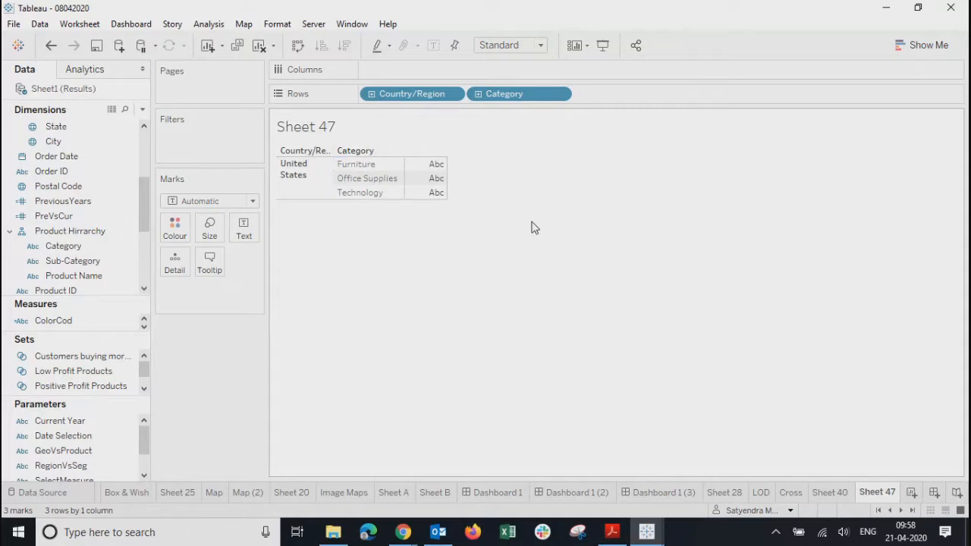
{"action": "left_click", "coordinate": [372, 94]}
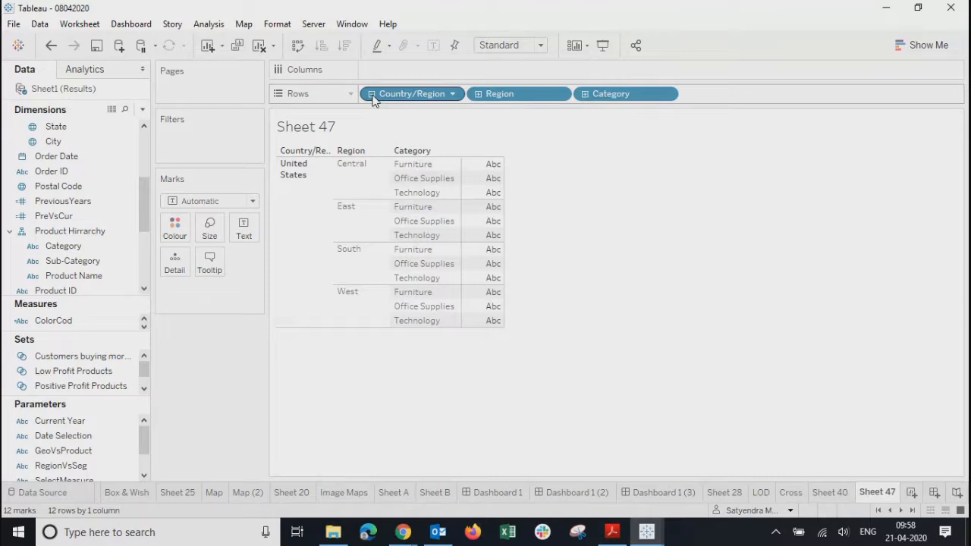
{"action": "left_click", "coordinate": [479, 94]}
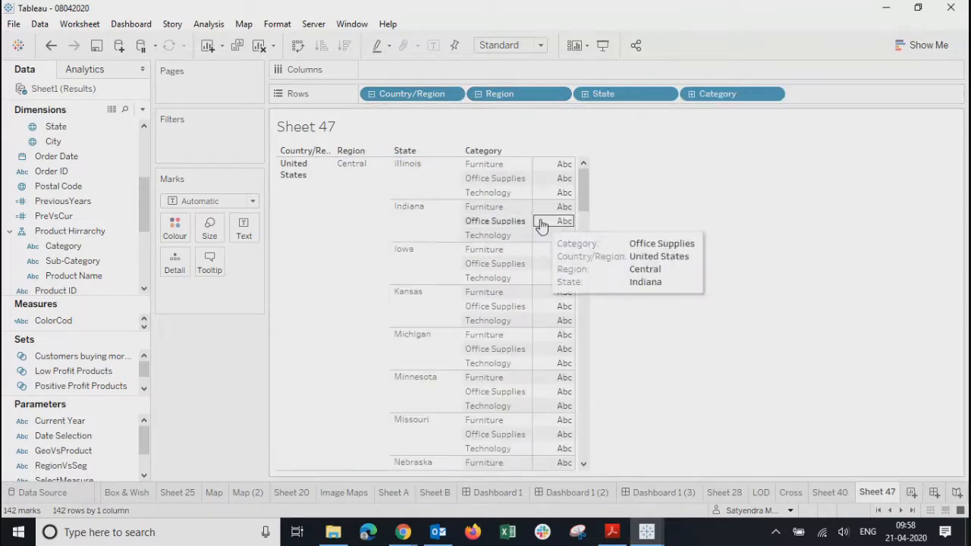
{"action": "left_click", "coordinate": [691, 94]}
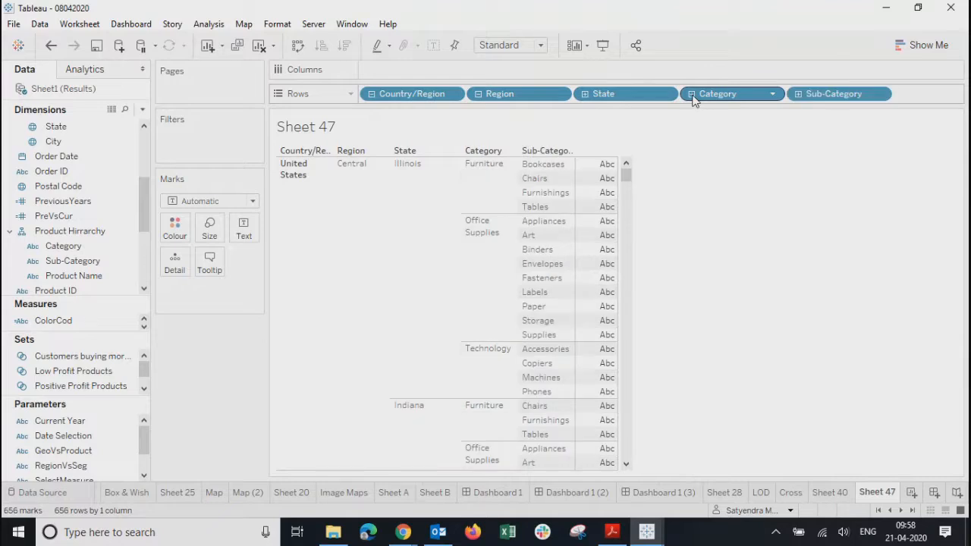
{"action": "left_click", "coordinate": [799, 94]}
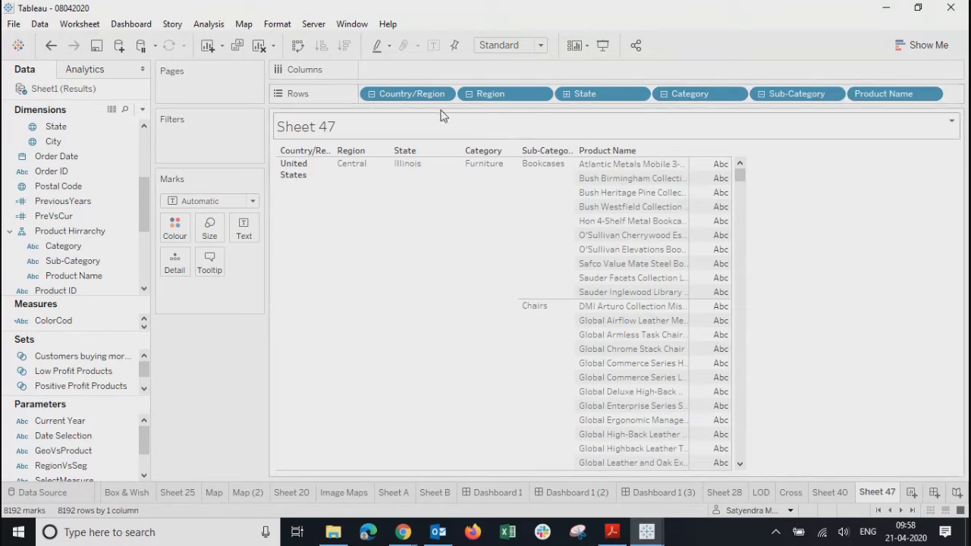
Step: Collapse both hierarchies on Rows back to Country/Region and Category
{"action": "left_click", "coordinate": [372, 95]}
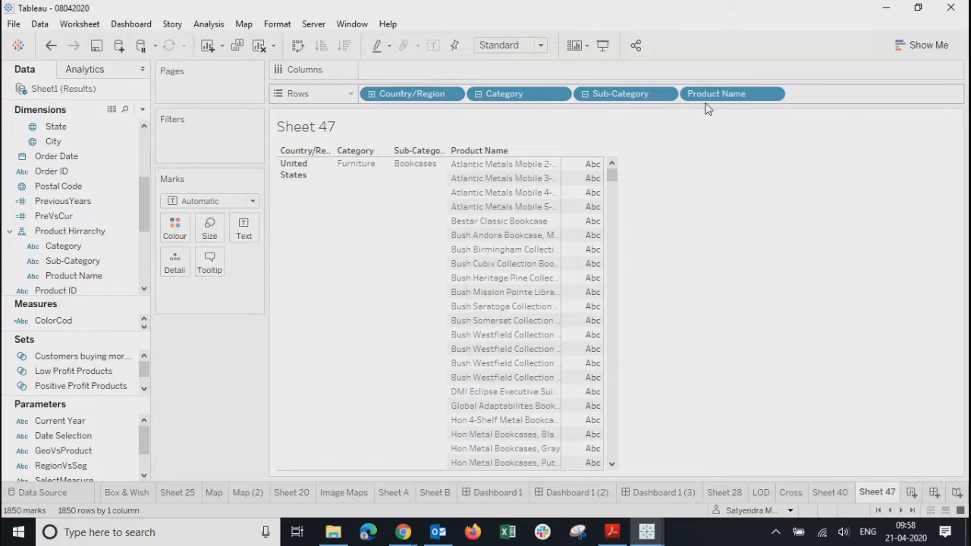
{"action": "left_click", "coordinate": [584, 94]}
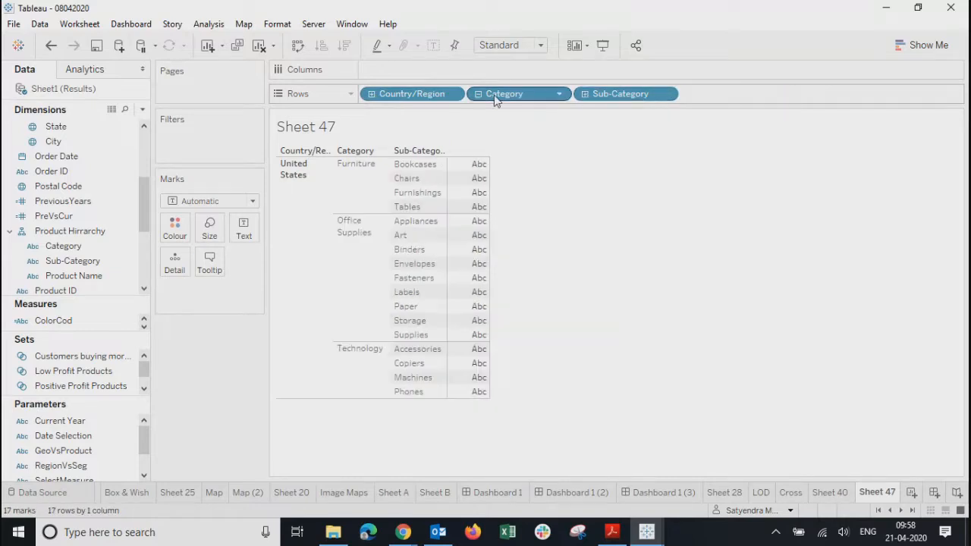
{"action": "left_click", "coordinate": [478, 94]}
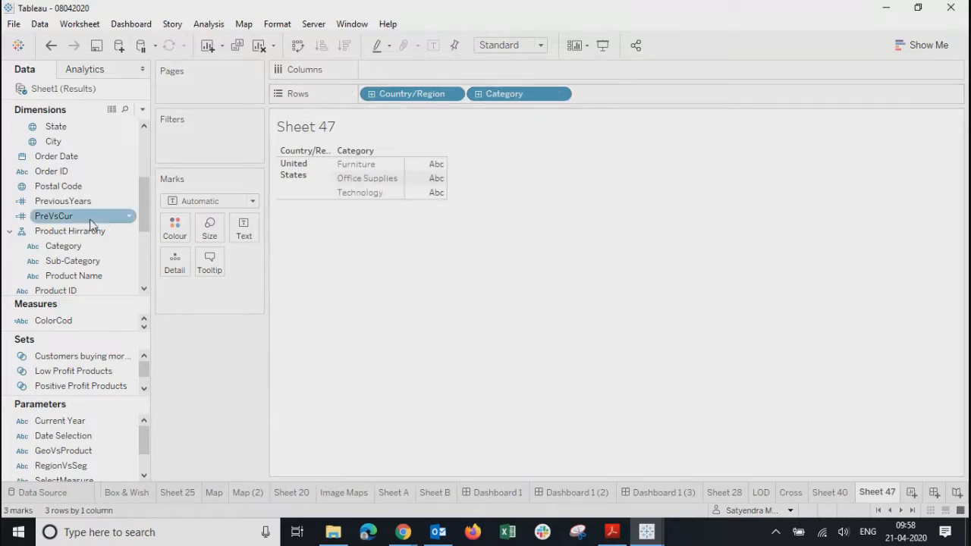
Step: Search the data fields for "orde" and place Order Date on Columns
{"action": "scroll", "coordinate": [90, 222], "scroll_direction": "up", "scroll_amount": 3}
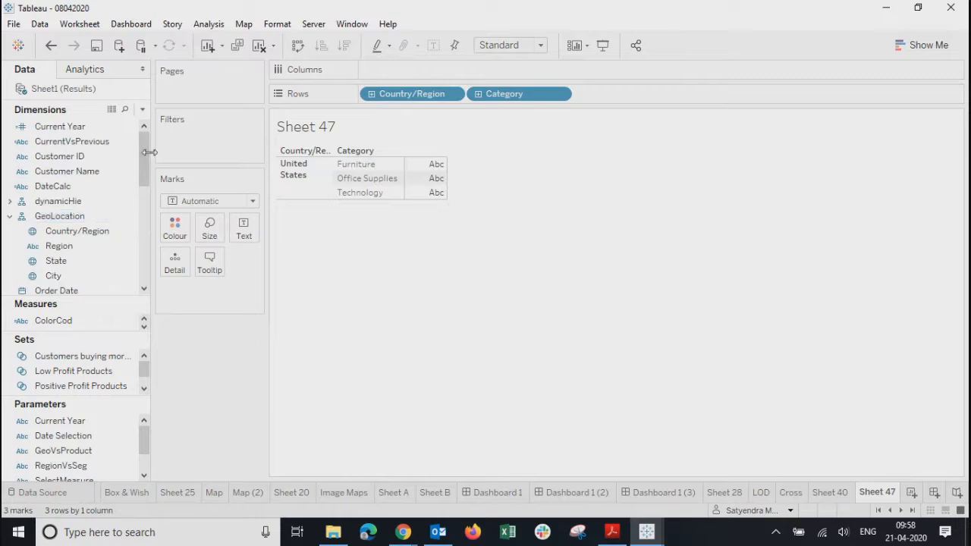
{"action": "left_click_drag", "start_coordinate": [147, 154], "coordinate": [144, 189]}
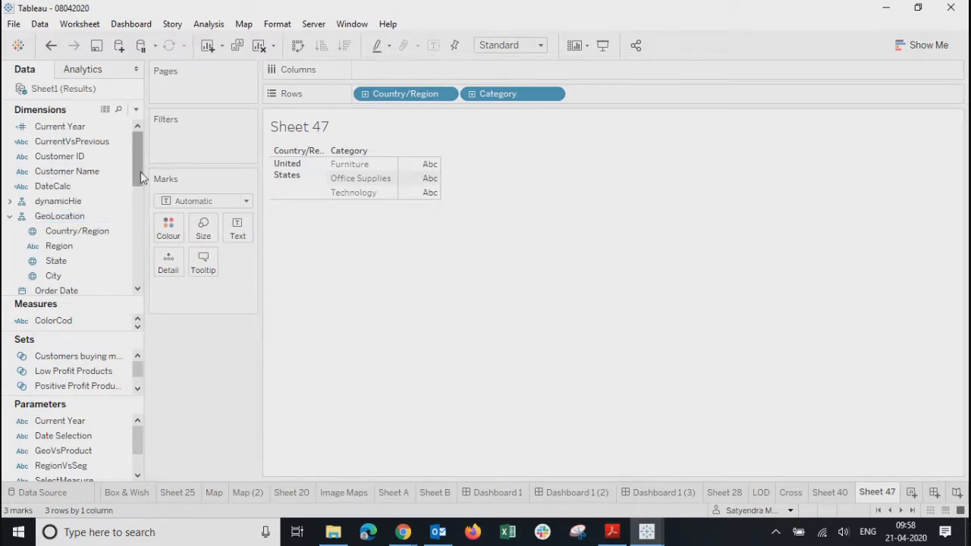
{"action": "scroll", "coordinate": [140, 172], "scroll_direction": "down", "scroll_amount": 5}
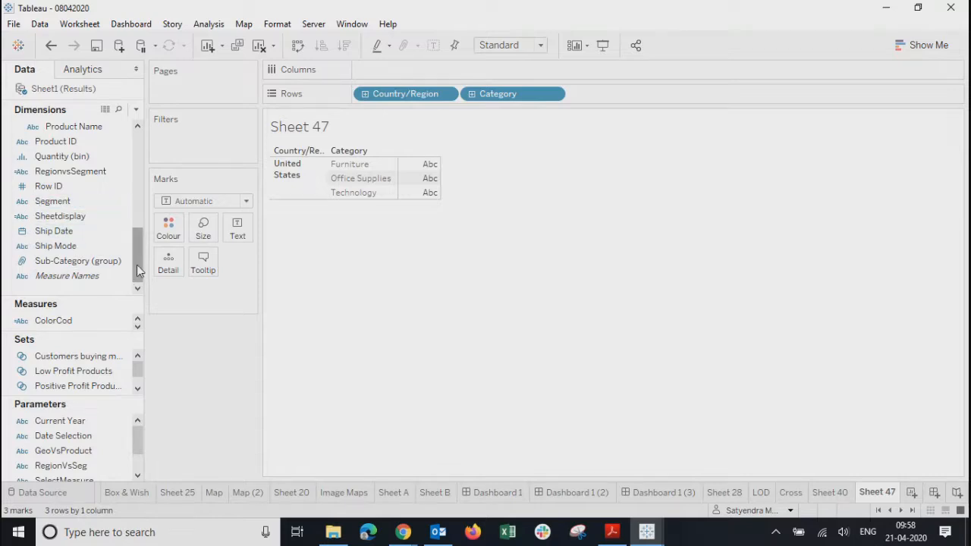
{"action": "left_click_drag", "start_coordinate": [138, 263], "coordinate": [138, 186]}
{"action": "left_click", "coordinate": [67, 216]}
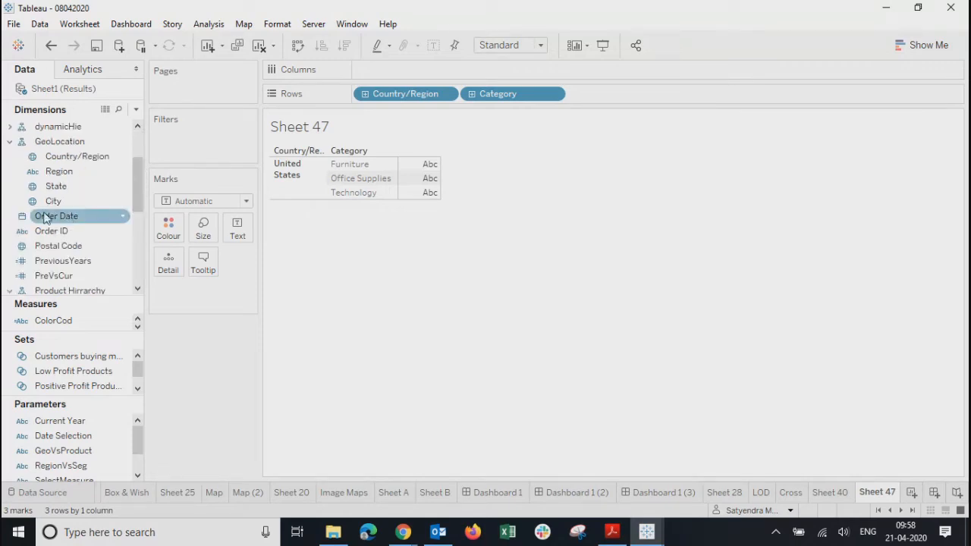
{"action": "left_click", "coordinate": [118, 109]}
{"action": "type", "text": "orde"}
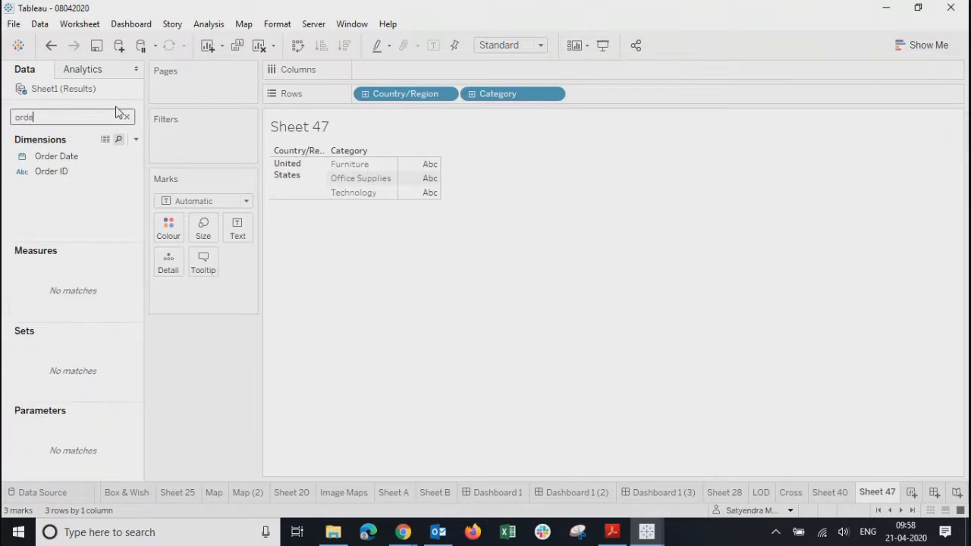
{"action": "left_click_drag", "start_coordinate": [59, 156], "coordinate": [437, 76]}
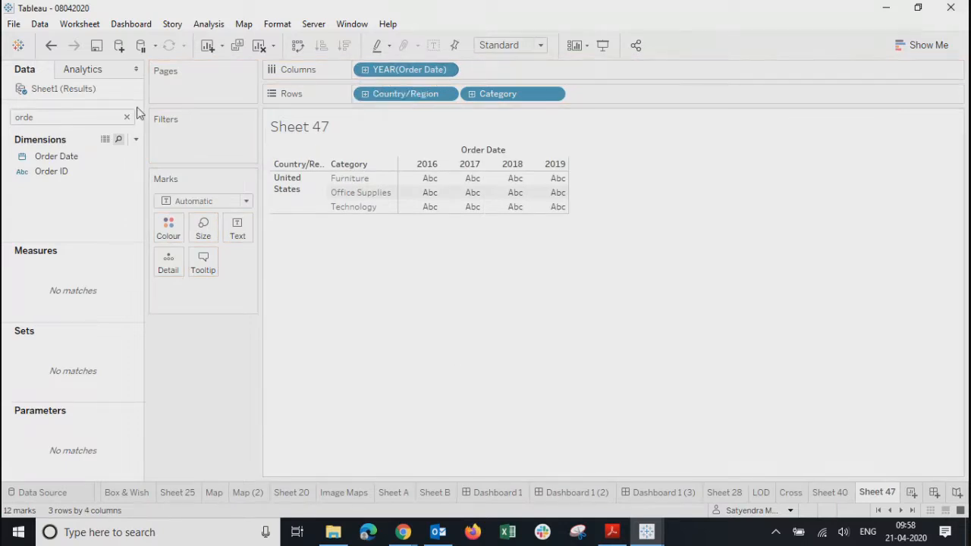
Step: Search the data fields for "sal" and add Sales as the values in the table
{"action": "left_click", "coordinate": [67, 123]}
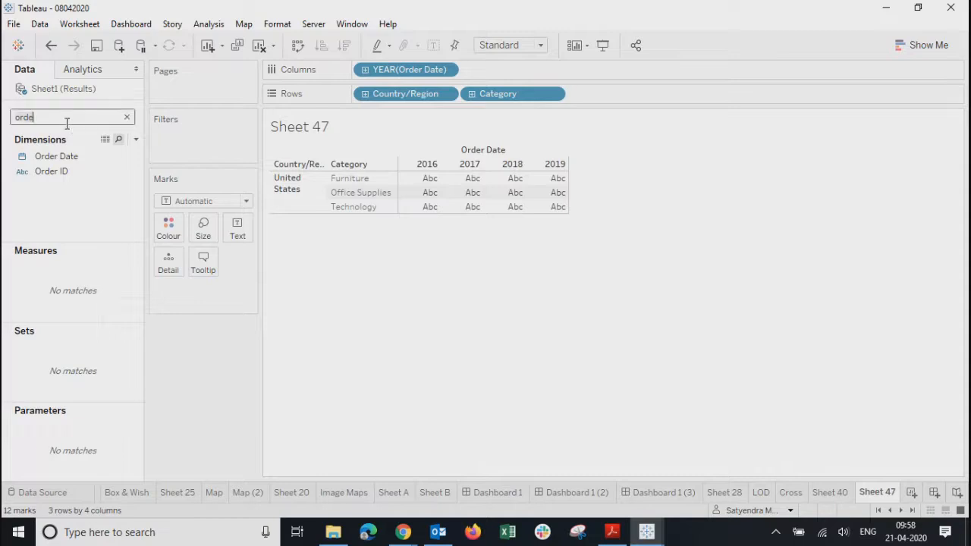
{"action": "key", "text": "BackSpace"}
{"action": "key", "text": "BackSpace"}
{"action": "key", "text": "BackSpace"}
{"action": "key", "text": "BackSpace"}
{"action": "type", "text": "sal"}
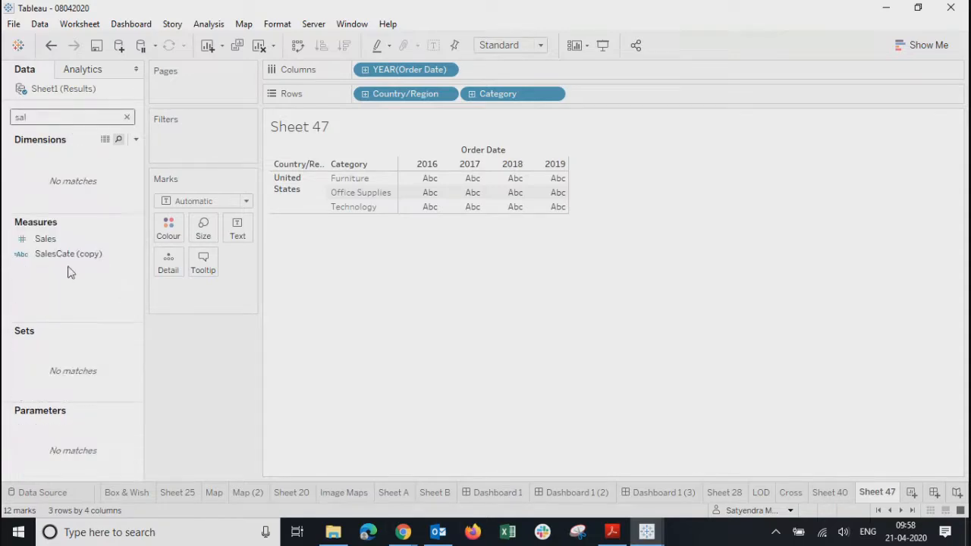
{"action": "left_click_drag", "start_coordinate": [44, 239], "coordinate": [472, 191]}
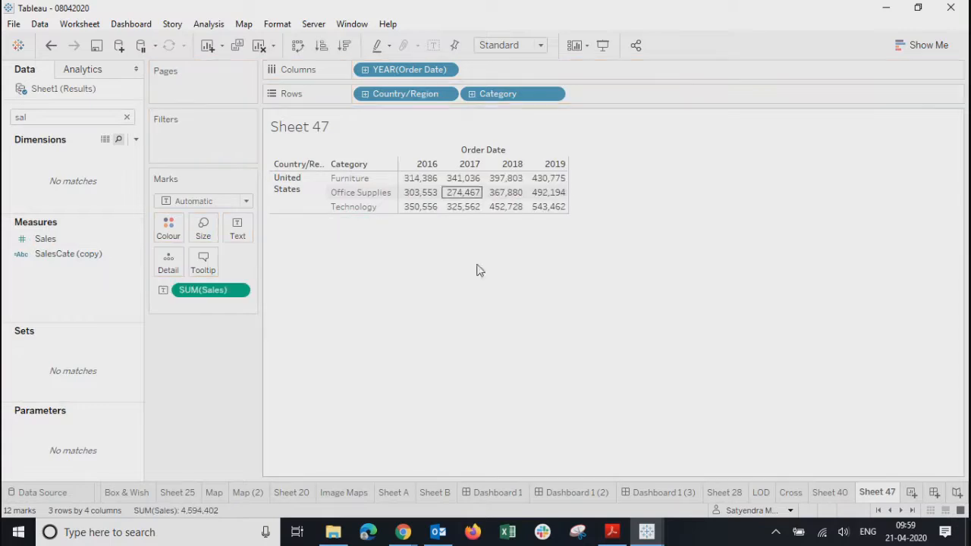
Step: Search the data fields for "pro" and add Profit to the table values alongside Sales
{"action": "double_click", "coordinate": [37, 118]}
{"action": "type", "text": "pro"}
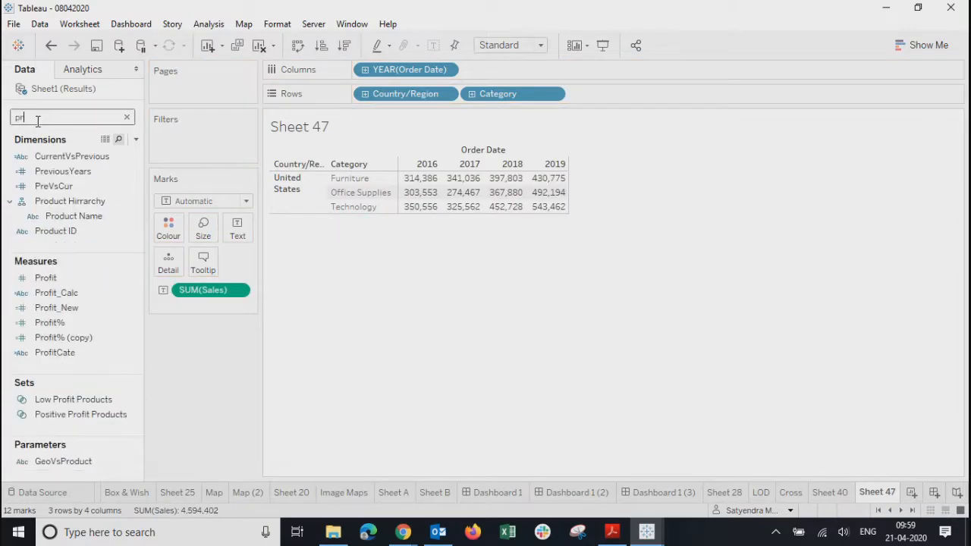
{"action": "left_click_drag", "start_coordinate": [43, 245], "coordinate": [470, 195]}
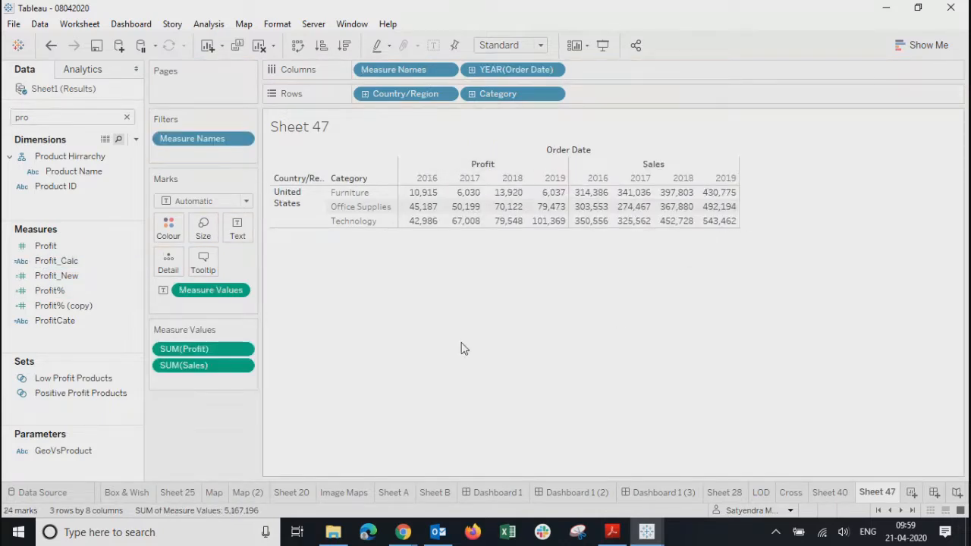
Step: Format the sheet title with a thin solid border and orange shading
{"action": "right_click", "coordinate": [357, 129]}
{"action": "left_click", "coordinate": [398, 187]}
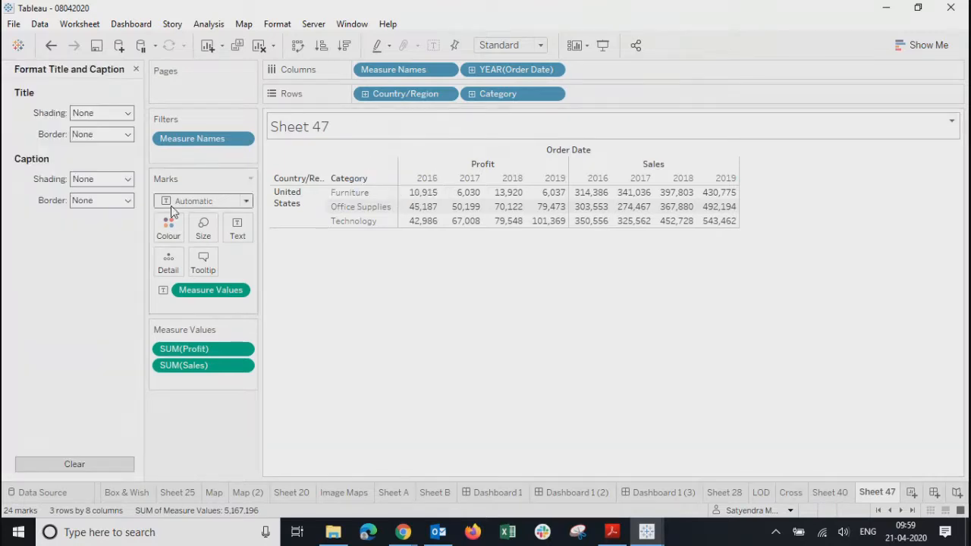
{"action": "left_click", "coordinate": [95, 134]}
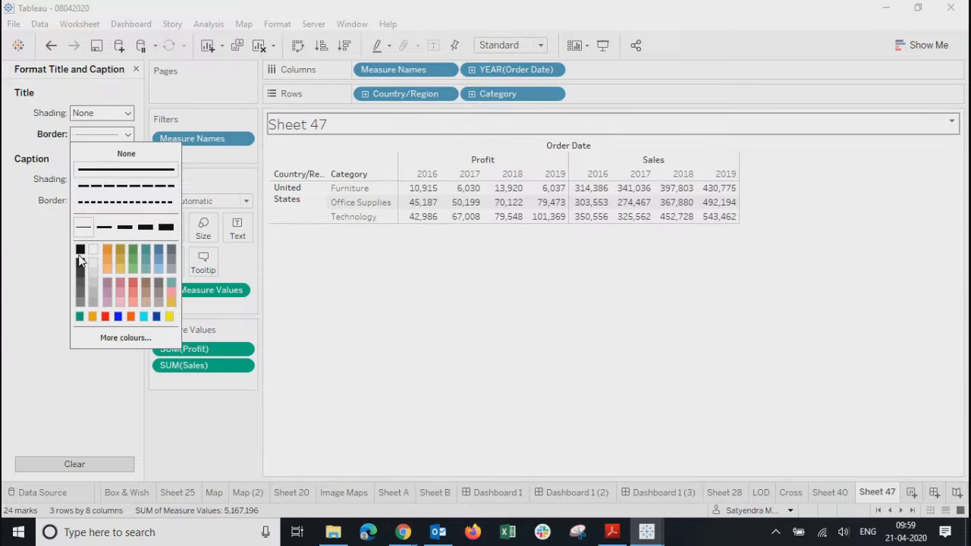
{"action": "left_click", "coordinate": [32, 243]}
{"action": "left_click", "coordinate": [102, 113]}
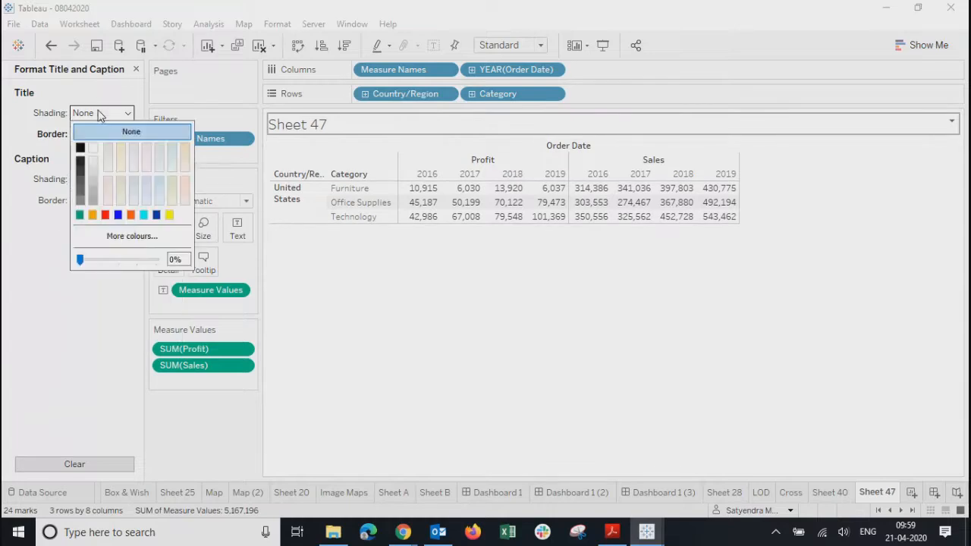
{"action": "left_click", "coordinate": [92, 216]}
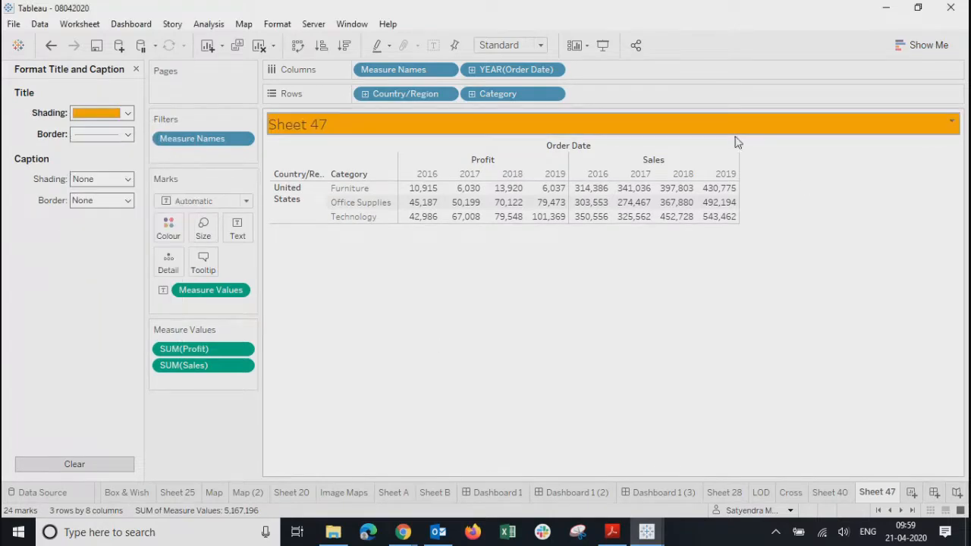
Step: Centre the sheet title text, make it bold and set its font size to 12
{"action": "double_click", "coordinate": [713, 127]}
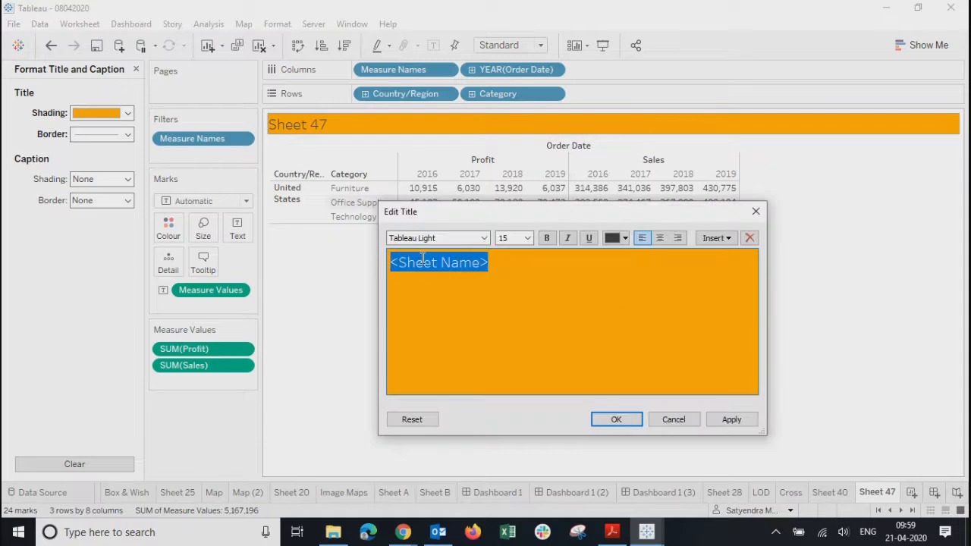
{"action": "left_click", "coordinate": [661, 238]}
{"action": "left_click", "coordinate": [546, 238]}
{"action": "left_click", "coordinate": [528, 239]}
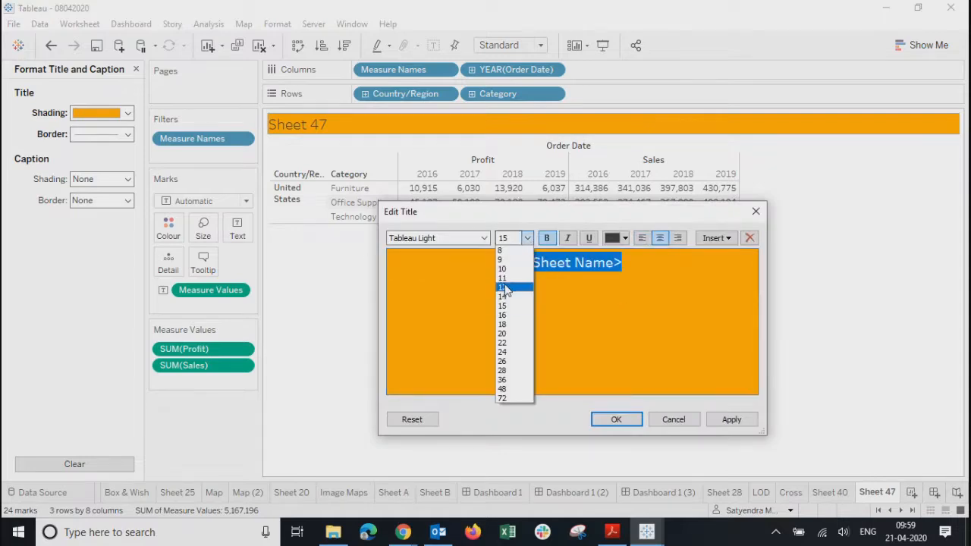
{"action": "left_click", "coordinate": [505, 285]}
{"action": "left_click", "coordinate": [528, 239]}
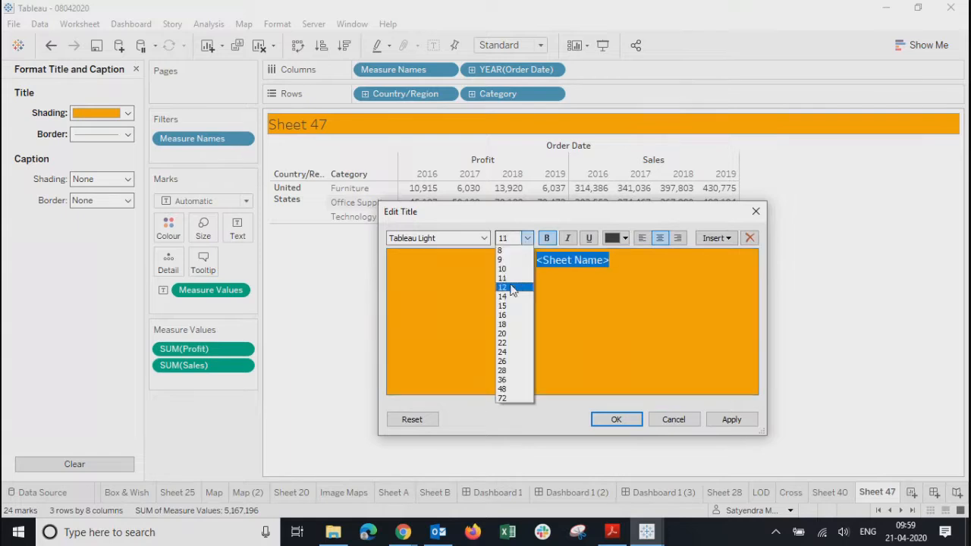
{"action": "left_click", "coordinate": [513, 289]}
{"action": "left_click", "coordinate": [628, 418]}
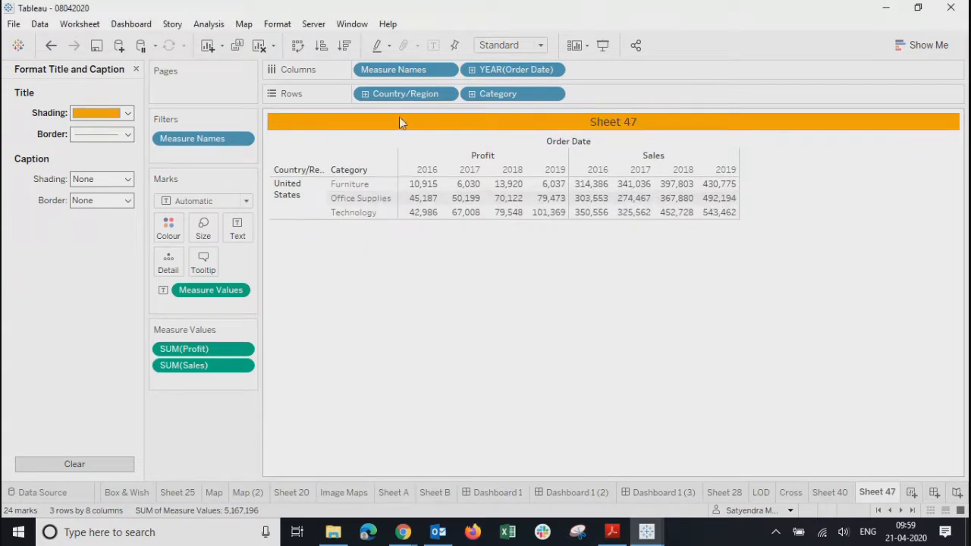
Step: Open the format settings from the Category headers and give the sheet's default cells a thin solid black border
{"action": "right_click", "coordinate": [372, 171]}
{"action": "left_click", "coordinate": [351, 246]}
{"action": "left_click", "coordinate": [336, 197]}
{"action": "right_click", "coordinate": [336, 199]}
{"action": "left_click", "coordinate": [384, 283]}
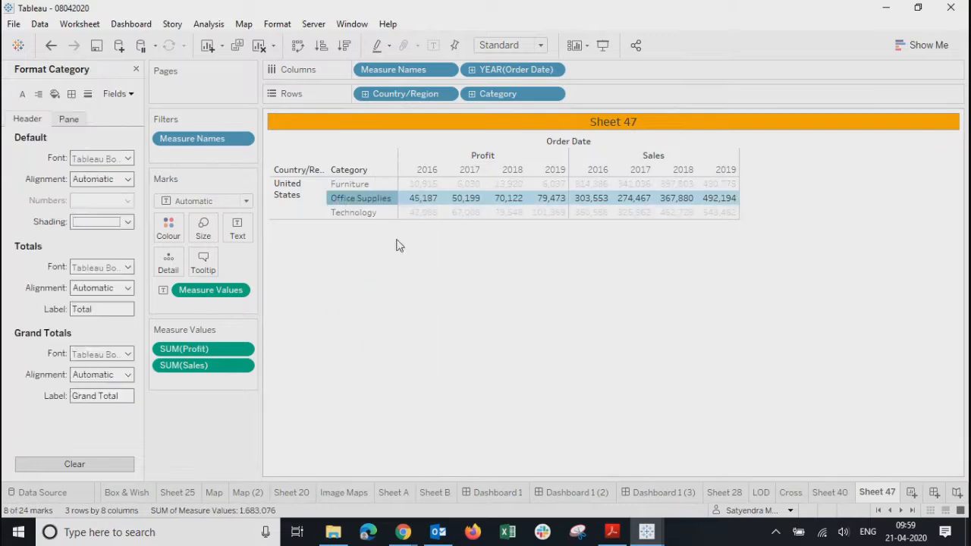
{"action": "left_click", "coordinate": [72, 94]}
{"action": "left_click", "coordinate": [82, 158]}
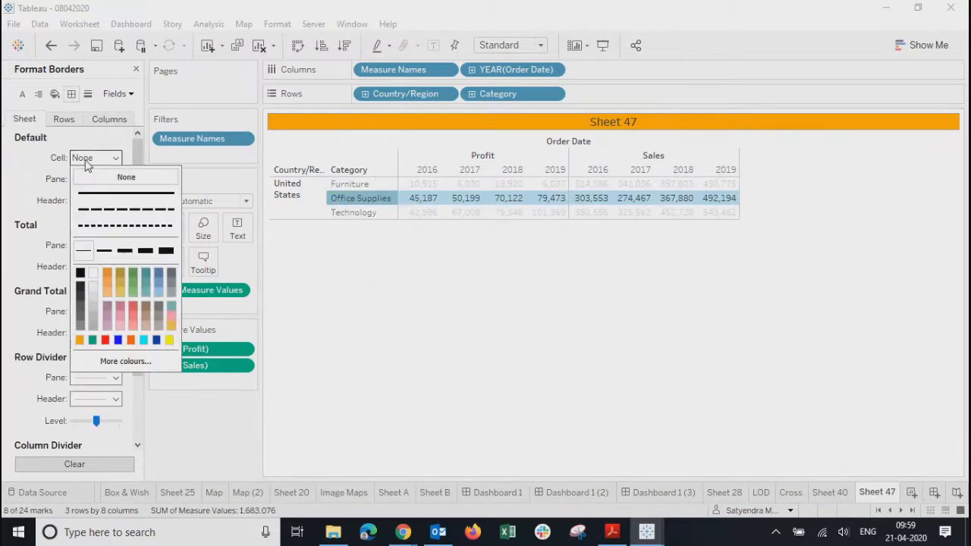
{"action": "left_click", "coordinate": [84, 253]}
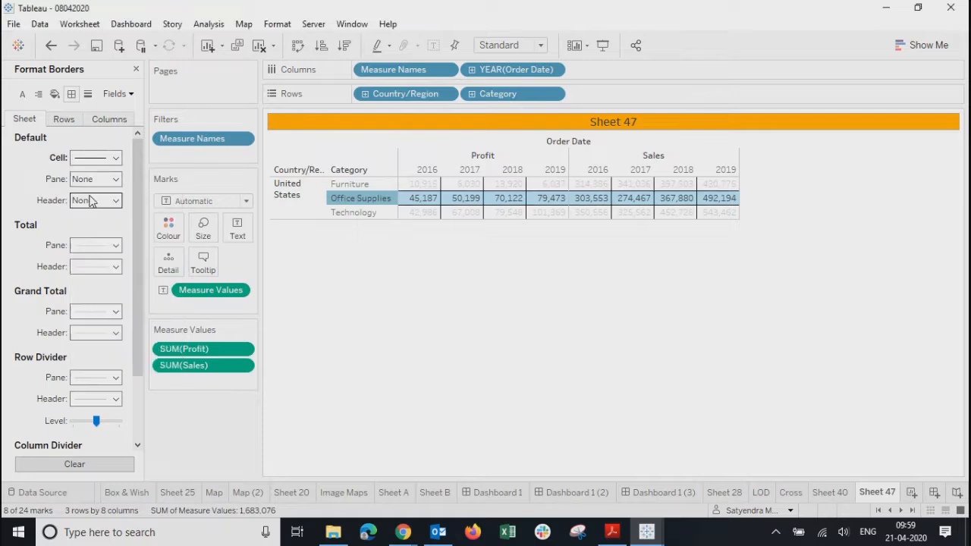
Step: Set the sheet's default pane and header borders to thin solid black lines
{"action": "left_click", "coordinate": [95, 179]}
{"action": "left_click", "coordinate": [85, 278]}
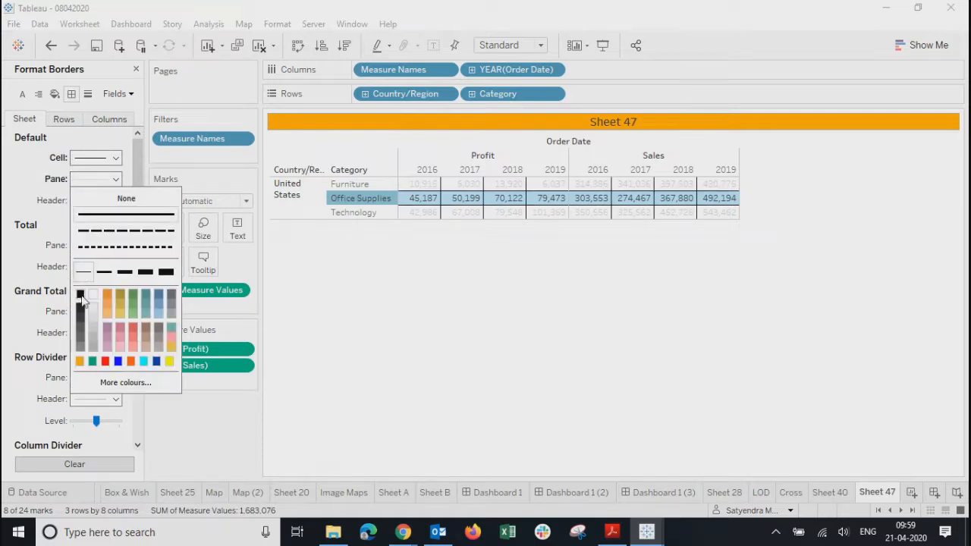
{"action": "left_click", "coordinate": [95, 201]}
{"action": "left_click", "coordinate": [126, 236]}
{"action": "left_click", "coordinate": [79, 316]}
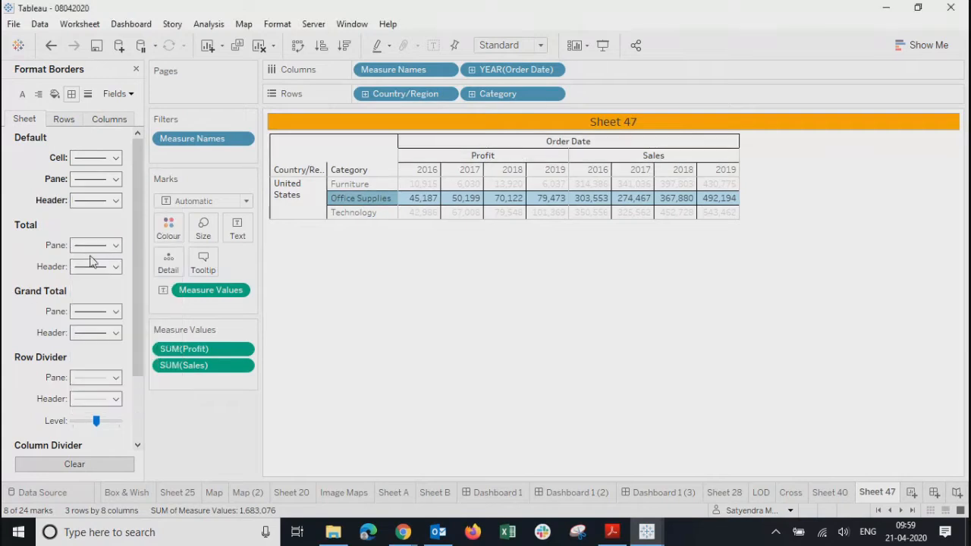
Step: Set the row divider and column divider pane lines to solid black and clear the Office Supplies selection
{"action": "left_click", "coordinate": [83, 374]}
{"action": "left_click", "coordinate": [80, 271]}
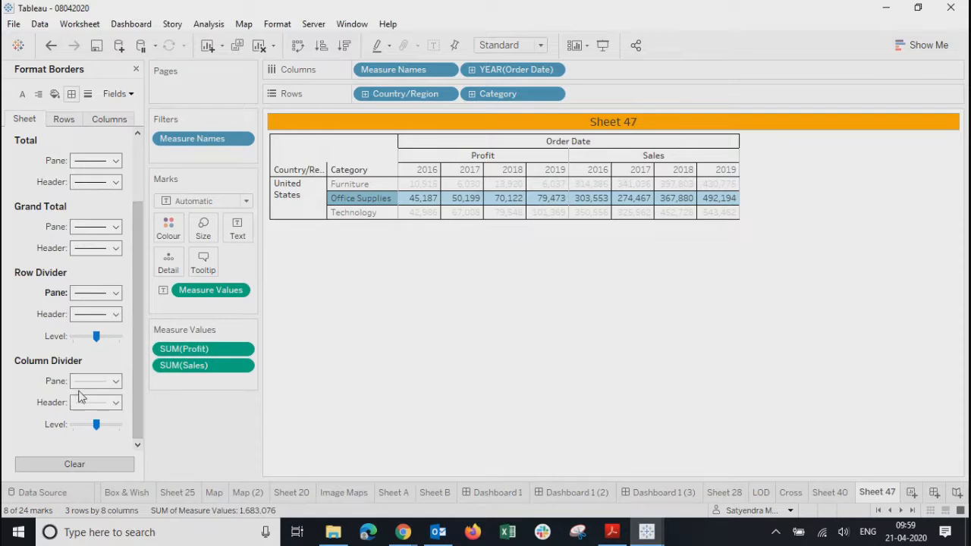
{"action": "left_click", "coordinate": [82, 387]}
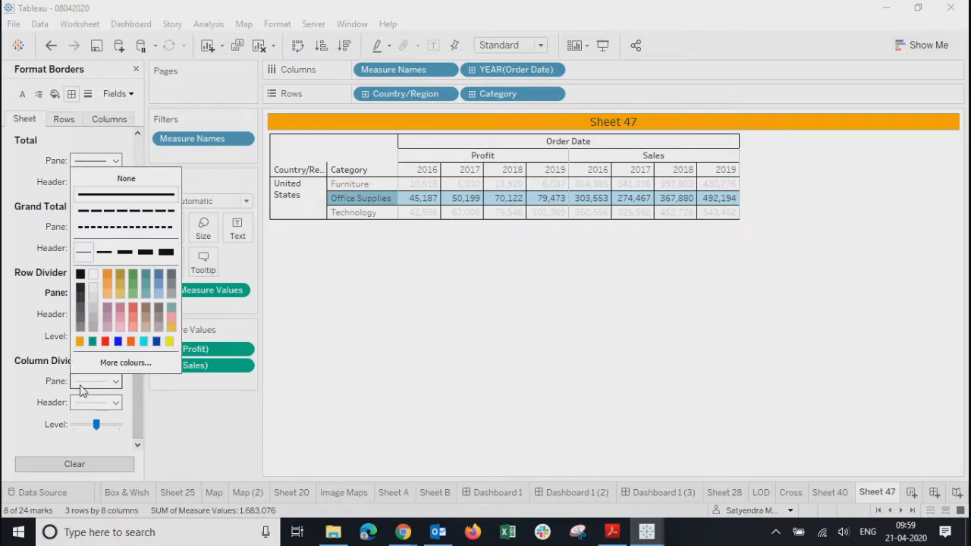
{"action": "left_click", "coordinate": [81, 275]}
{"action": "left_click", "coordinate": [307, 423]}
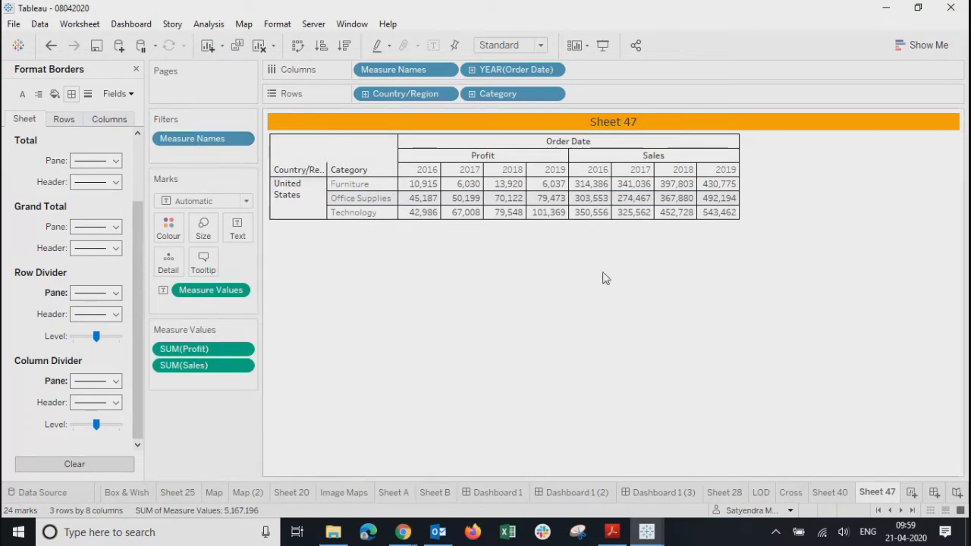
Step: Set the default header shading of the Profit and Sales measure name headers to dark grey and clear the Profit selection
{"action": "left_click", "coordinate": [447, 156]}
{"action": "right_click", "coordinate": [447, 157]}
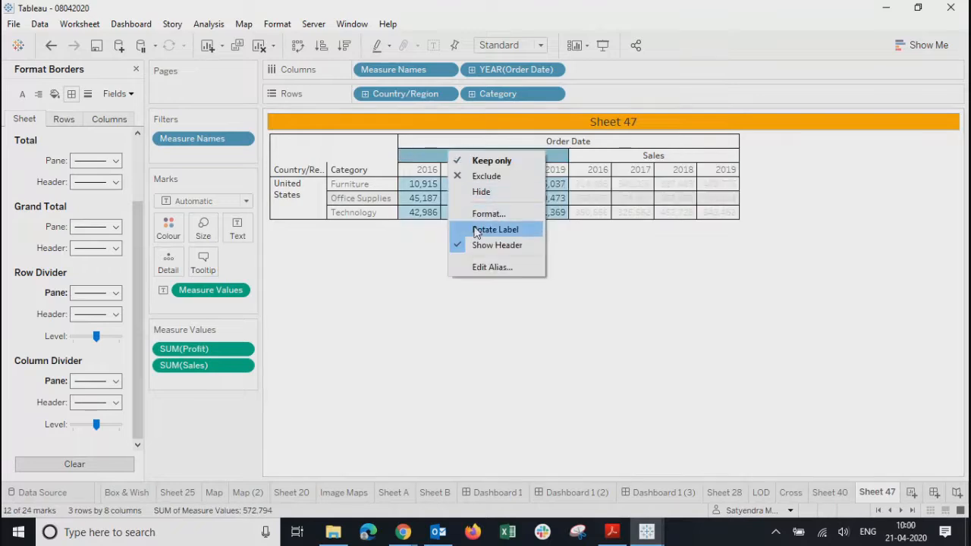
{"action": "left_click", "coordinate": [468, 297]}
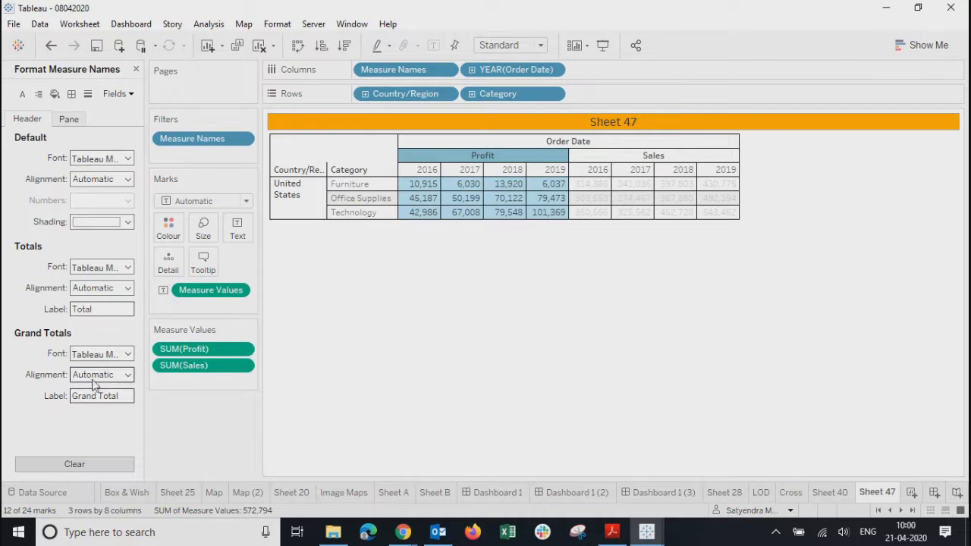
{"action": "left_click", "coordinate": [67, 121]}
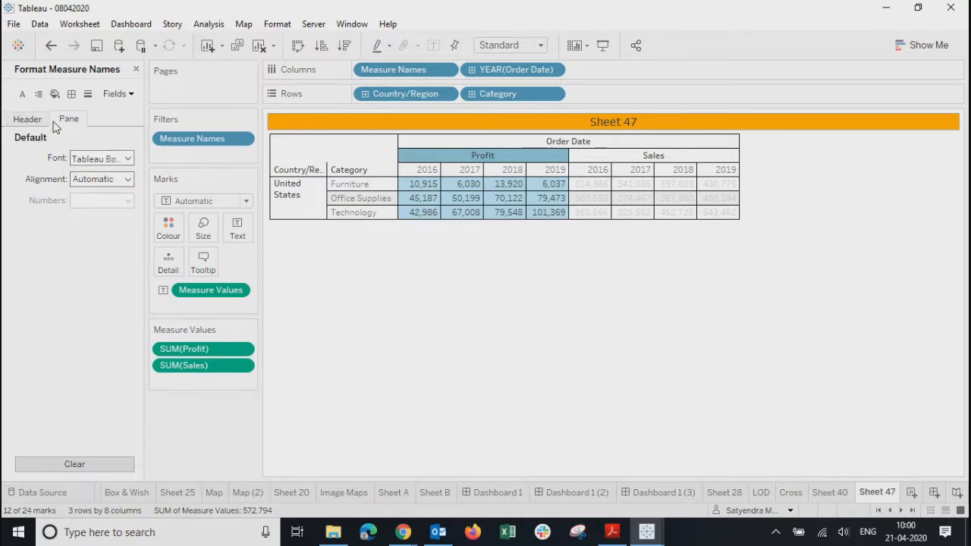
{"action": "left_click", "coordinate": [29, 119]}
{"action": "left_click", "coordinate": [91, 222]}
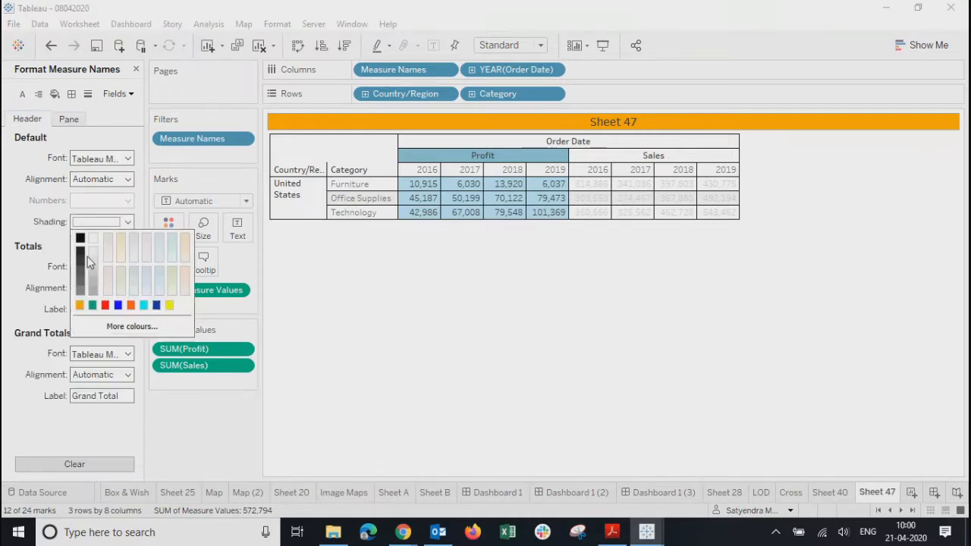
{"action": "left_click", "coordinate": [79, 296]}
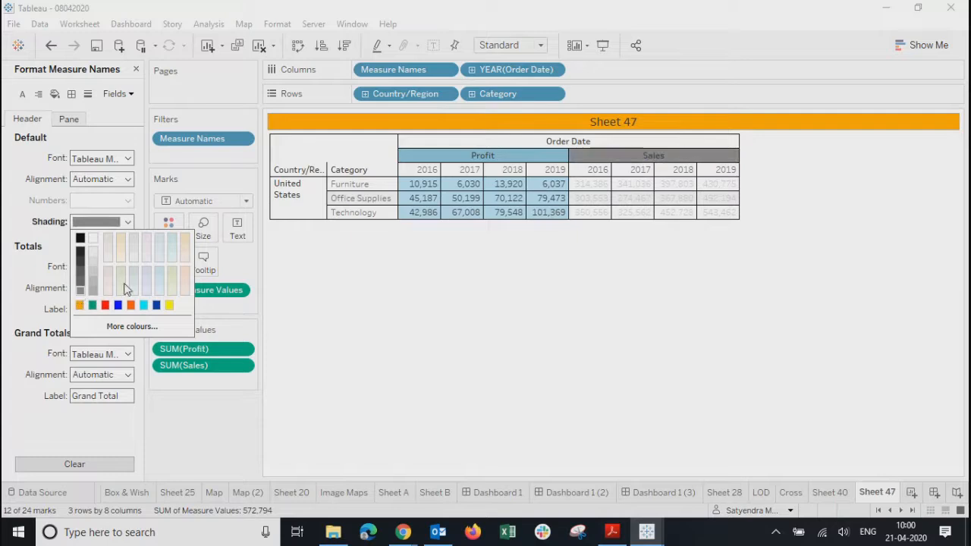
{"action": "left_click", "coordinate": [631, 284]}
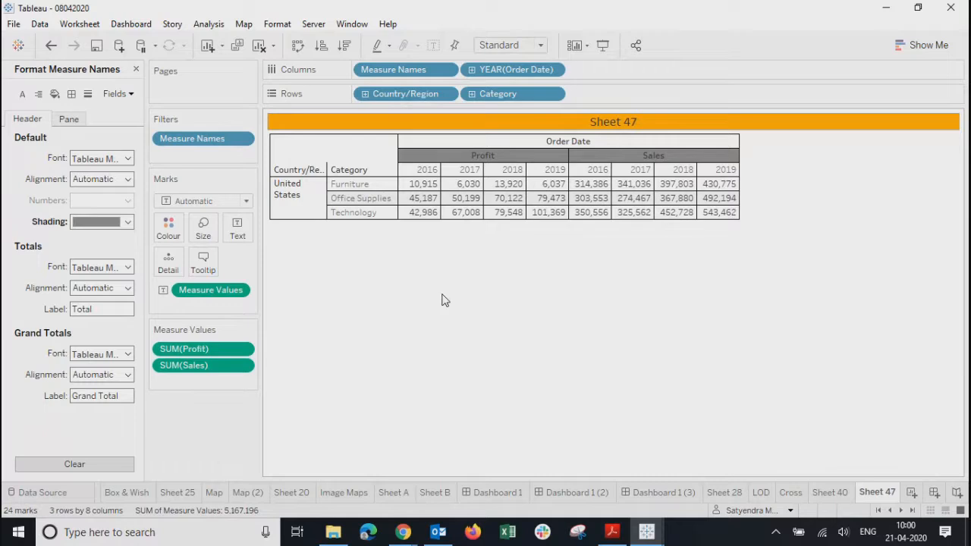
Step: Rename the Sheet 47 worksheet as Summary Cross Table
{"action": "double_click", "coordinate": [869, 493]}
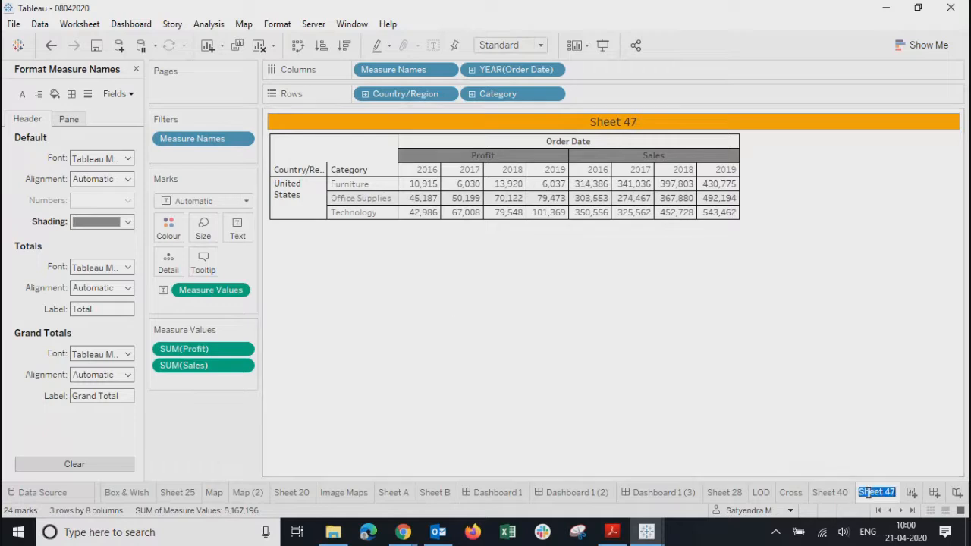
{"action": "type", "text": "Summary Cross Ta"}
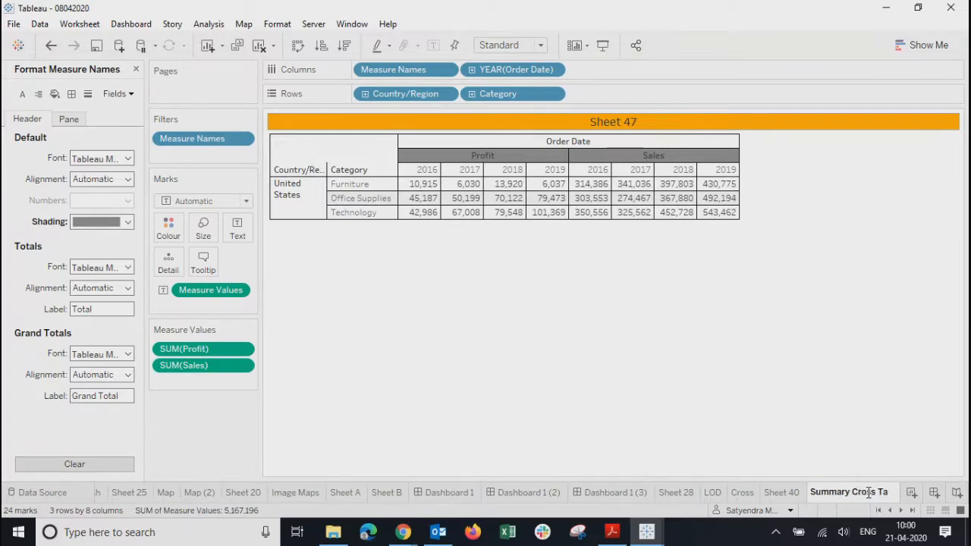
{"action": "type", "text": "ble"}
{"action": "left_click", "coordinate": [833, 411]}
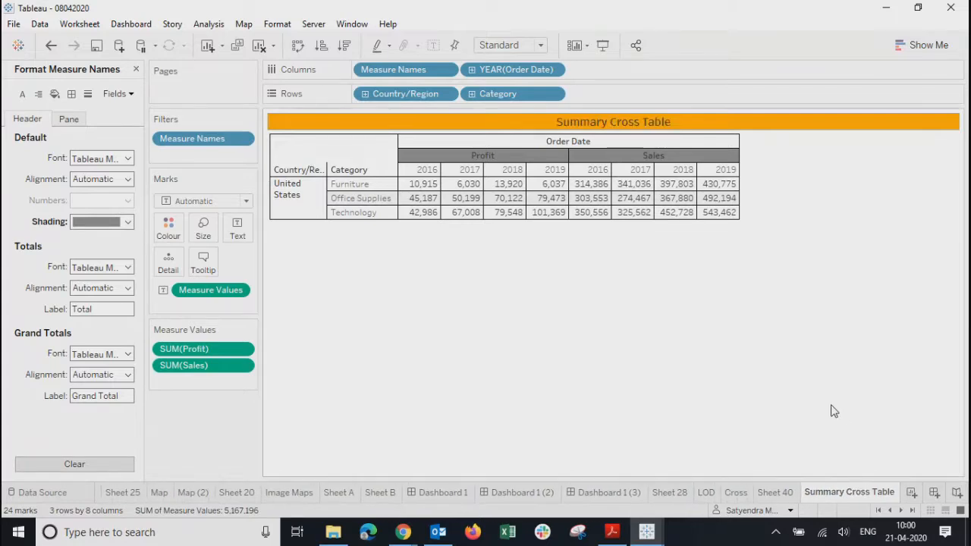
Step: Open Dashboard 1 (2) and close the formatting settings to bring back the dashboard's sheet list
{"action": "left_click", "coordinate": [604, 493]}
{"action": "left_click", "coordinate": [492, 493]}
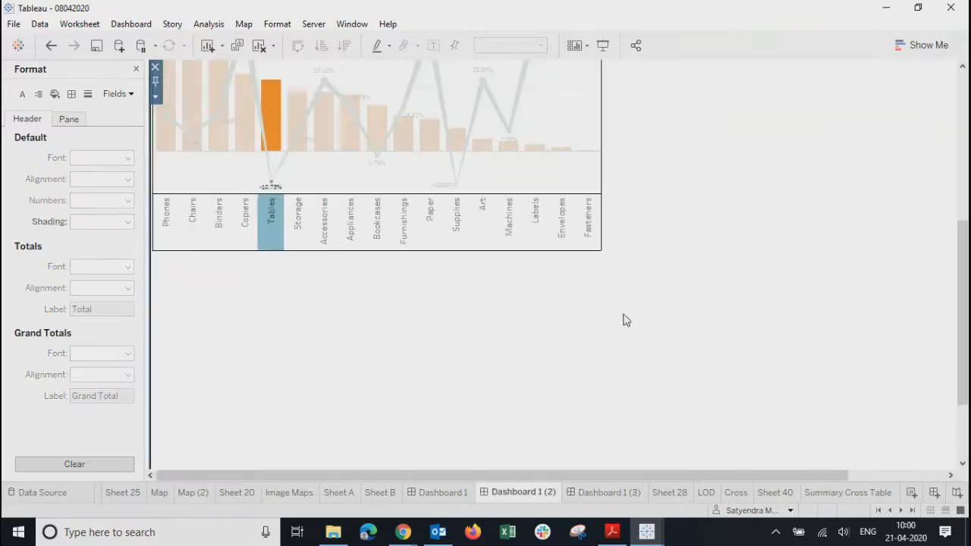
{"action": "scroll", "coordinate": [641, 312], "scroll_direction": "up", "scroll_amount": 1}
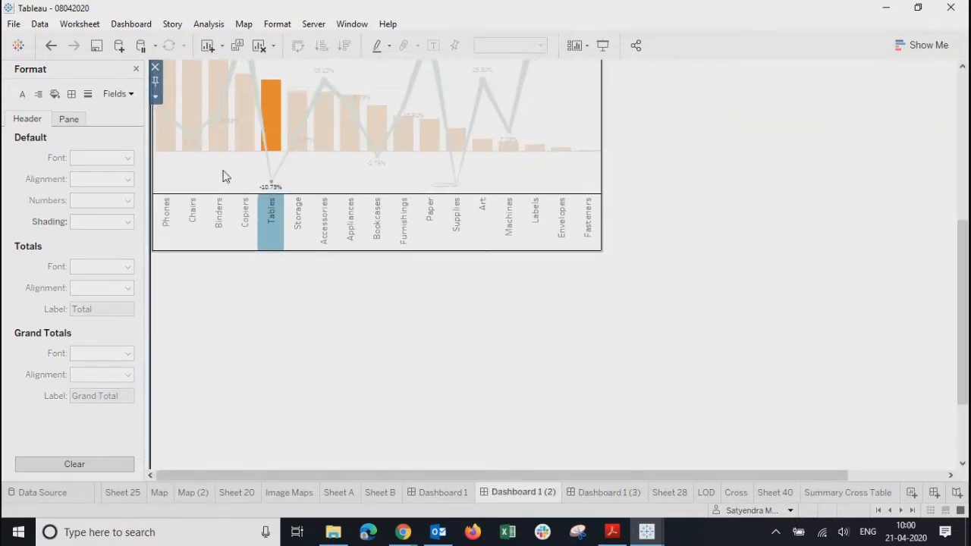
{"action": "left_click", "coordinate": [184, 182]}
{"action": "left_click", "coordinate": [275, 359]}
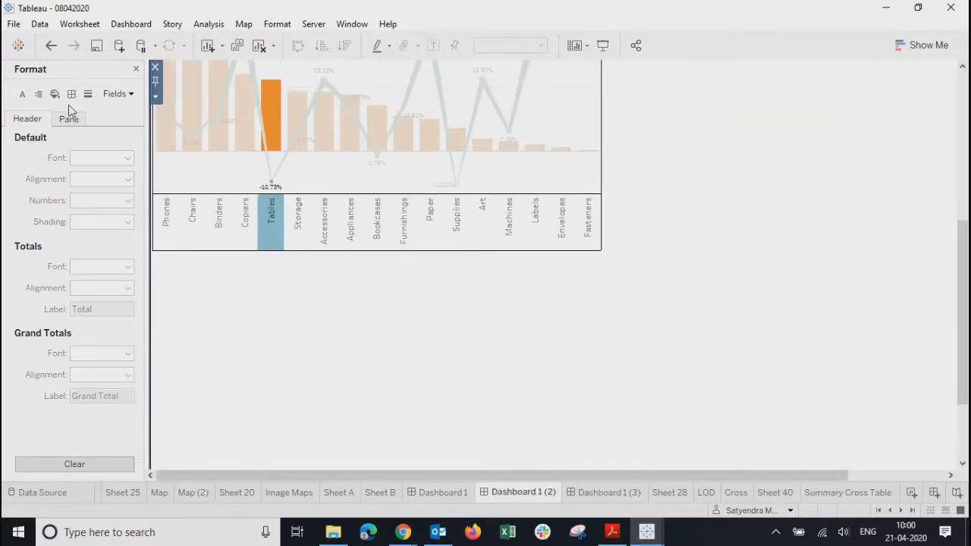
{"action": "left_click", "coordinate": [136, 69]}
Step: Add the Summary Cross Table sheet to the dashboard as a floating object beneath the Dual chart
{"action": "mouse_move", "coordinate": [136, 218]}
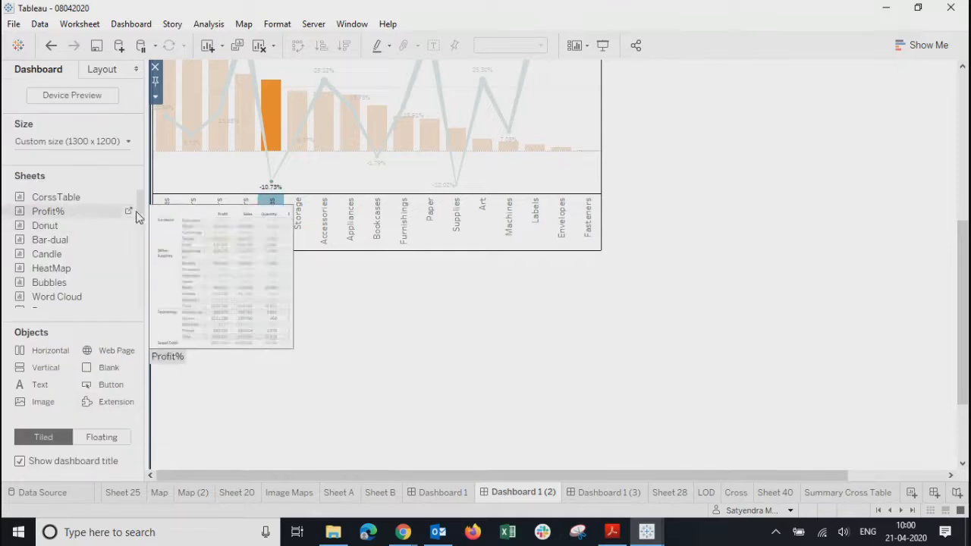
{"action": "scroll", "coordinate": [136, 228], "scroll_direction": "down", "scroll_amount": 5}
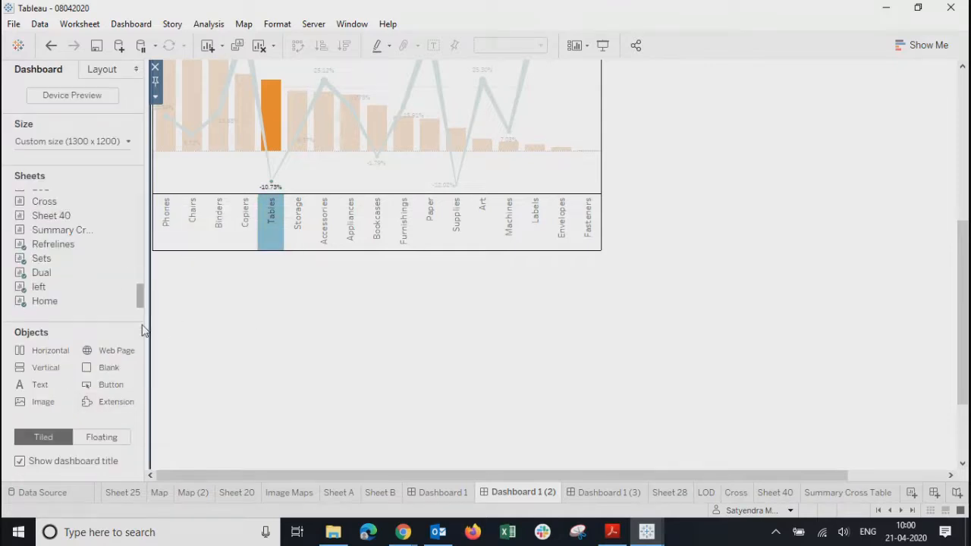
{"action": "right_click", "coordinate": [51, 235]}
{"action": "left_click", "coordinate": [271, 362]}
{"action": "mouse_move", "coordinate": [103, 244]}
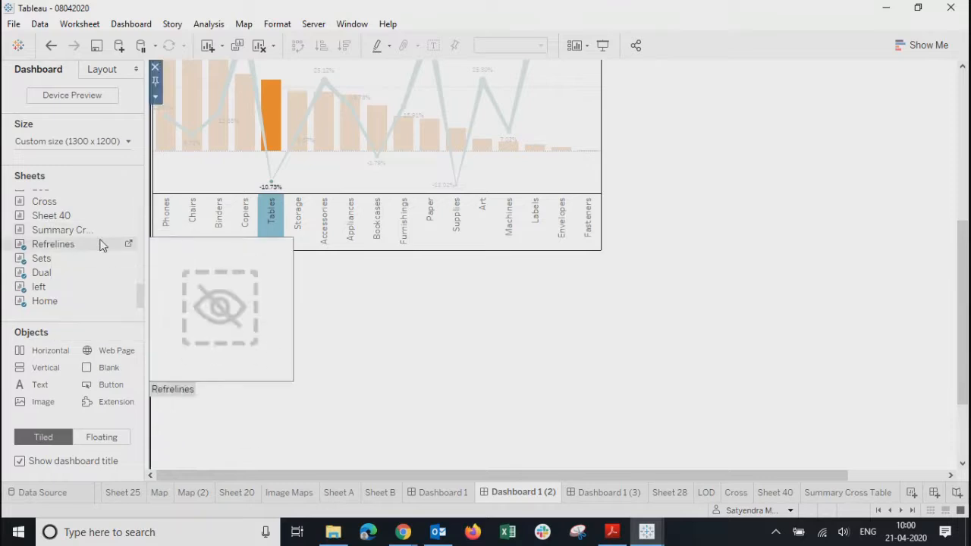
{"action": "left_click", "coordinate": [99, 438]}
{"action": "left_click_drag", "start_coordinate": [51, 230], "coordinate": [303, 314]}
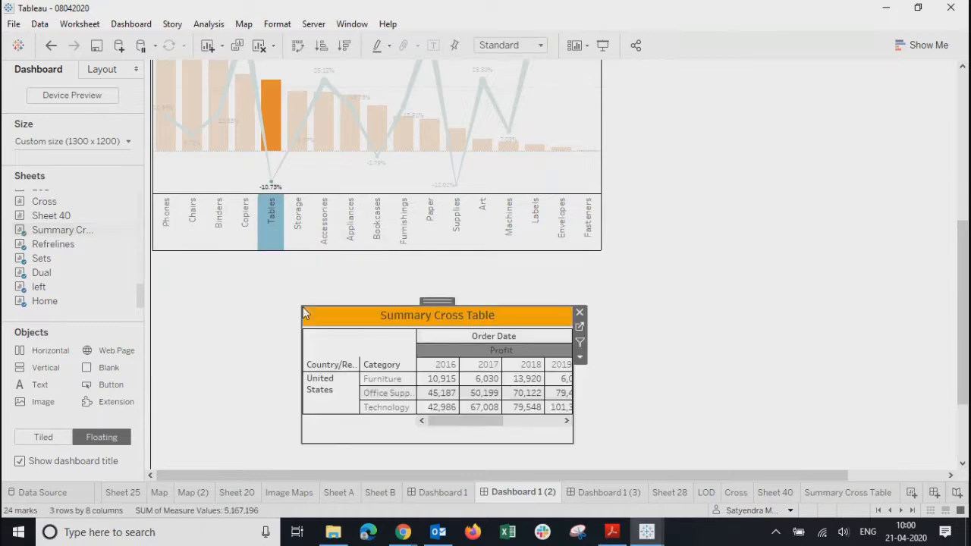
Step: Resize the floating Summary Cross Table to span the dashboard's width, from just below the Dual chart to the dashboard's bottom edge
{"action": "left_click_drag", "start_coordinate": [302, 355], "coordinate": [153, 315]}
{"action": "left_click_drag", "start_coordinate": [225, 308], "coordinate": [228, 252]}
{"action": "left_click_drag", "start_coordinate": [572, 365], "coordinate": [928, 372]}
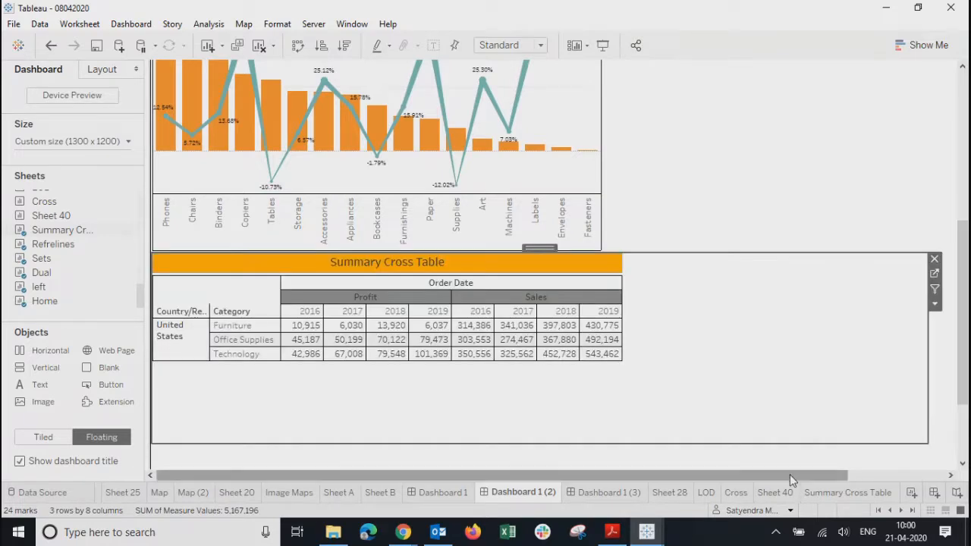
{"action": "left_click_drag", "start_coordinate": [790, 474], "coordinate": [887, 474]}
{"action": "left_click_drag", "start_coordinate": [817, 353], "coordinate": [947, 372]}
{"action": "scroll", "coordinate": [460, 354], "scroll_direction": "down", "scroll_amount": 3}
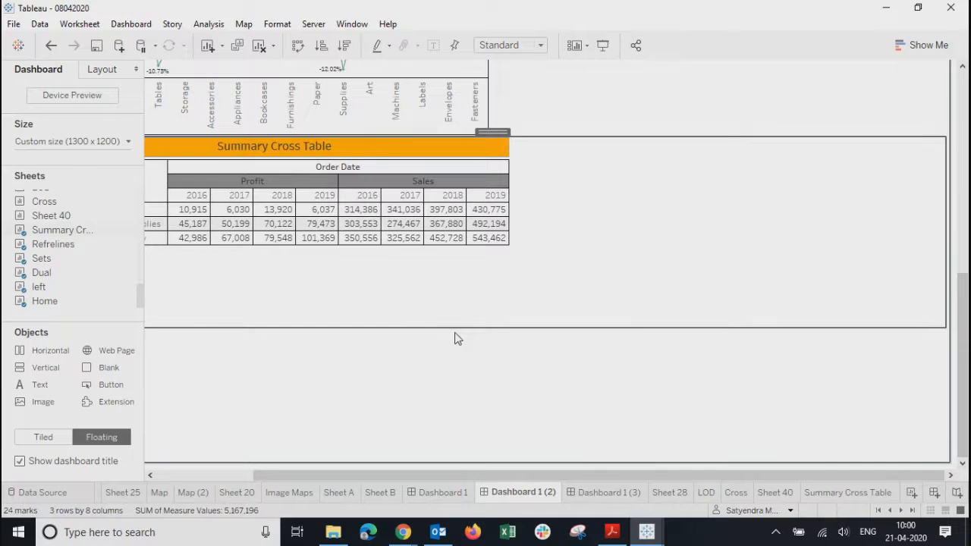
{"action": "left_click_drag", "start_coordinate": [454, 330], "coordinate": [452, 460]}
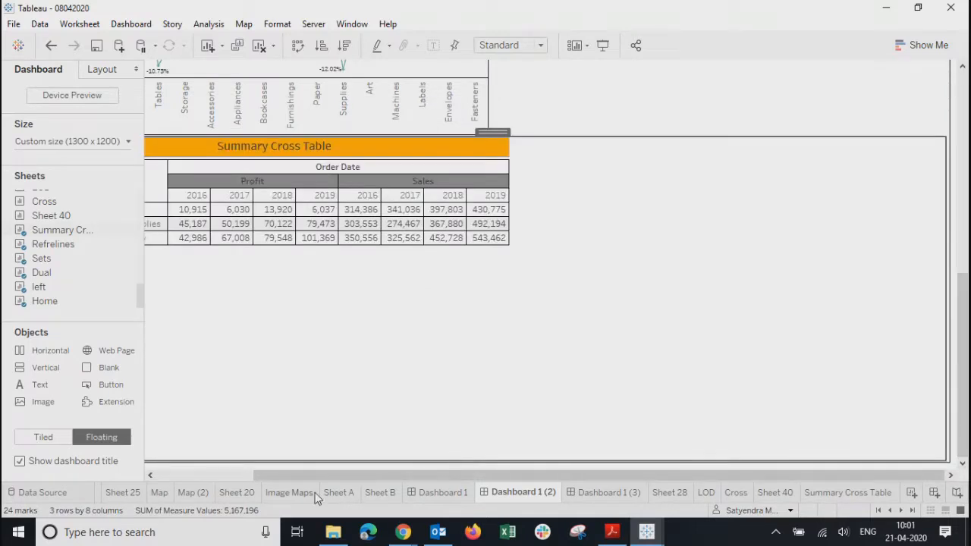
Step: Preview the dashboard with the Summary Cross Table in presentation mode and return to editing
{"action": "left_click_drag", "start_coordinate": [320, 475], "coordinate": [116, 487]}
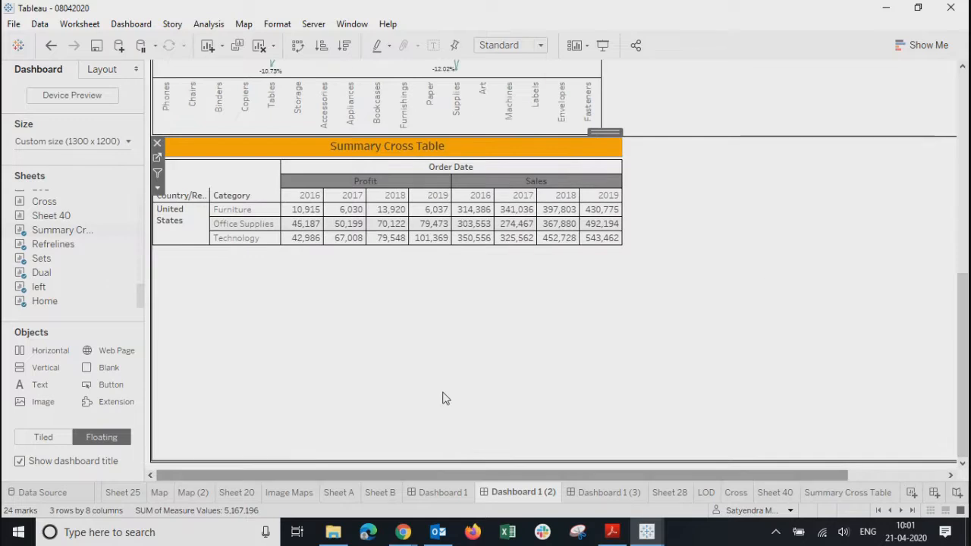
{"action": "scroll", "coordinate": [771, 289], "scroll_direction": "up", "scroll_amount": 6}
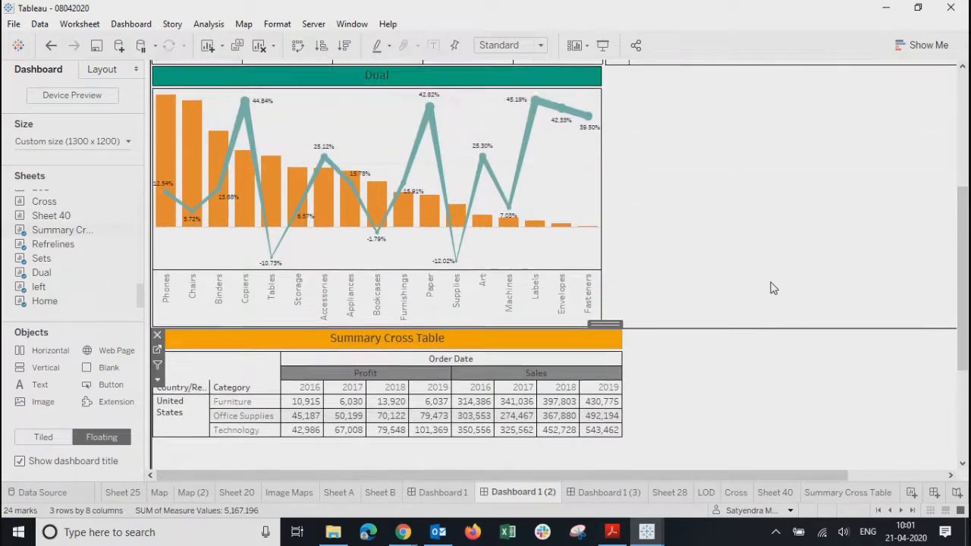
{"action": "left_click", "coordinate": [743, 240]}
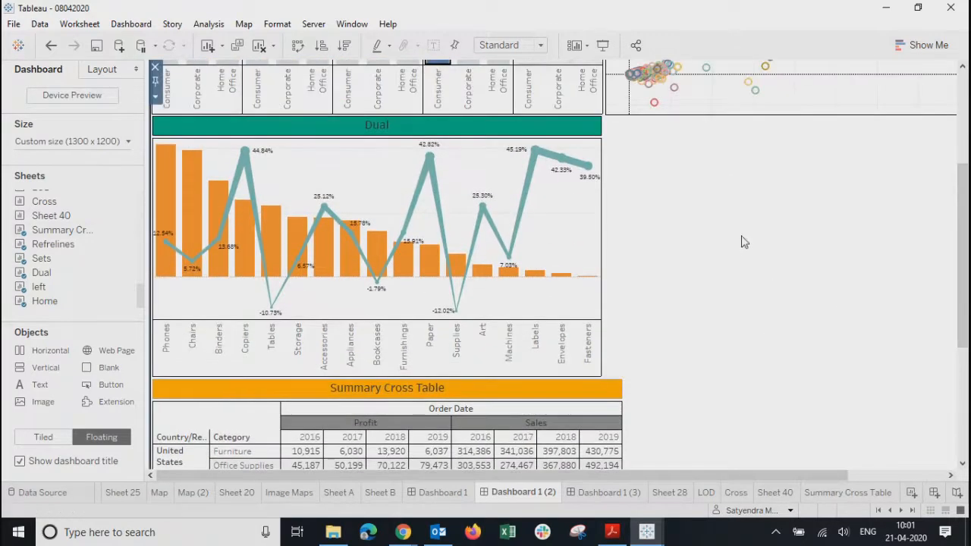
{"action": "left_click", "coordinate": [604, 47]}
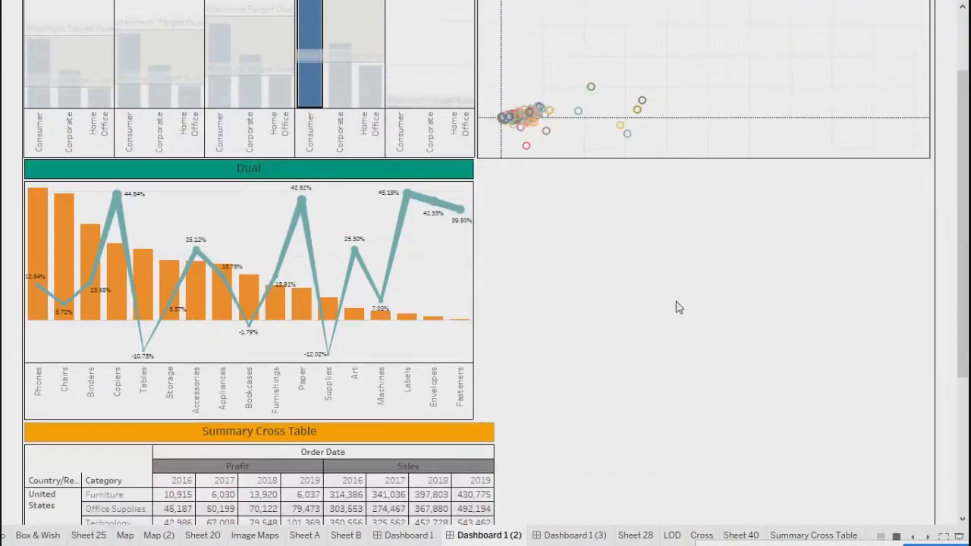
{"action": "scroll", "coordinate": [679, 307], "scroll_direction": "down", "scroll_amount": 3}
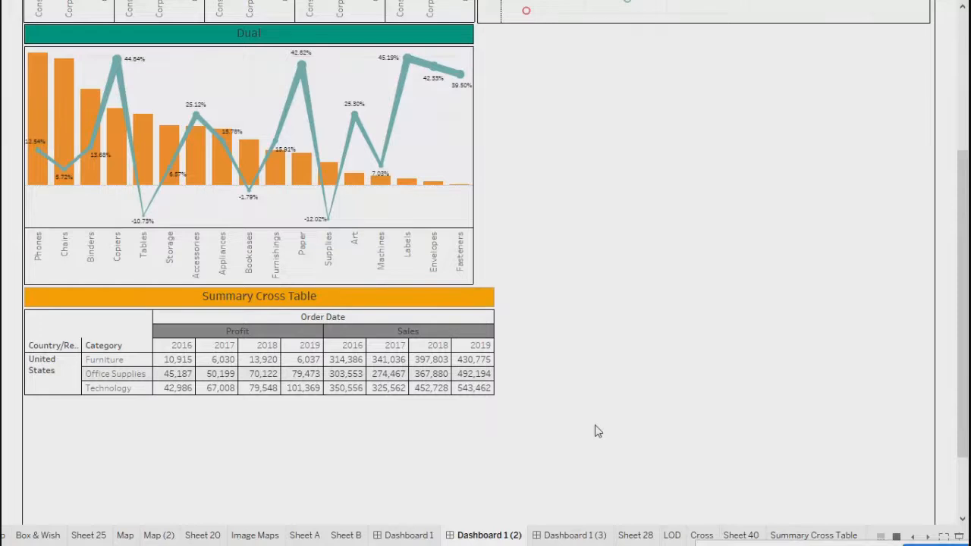
{"action": "key", "text": "Escape"}
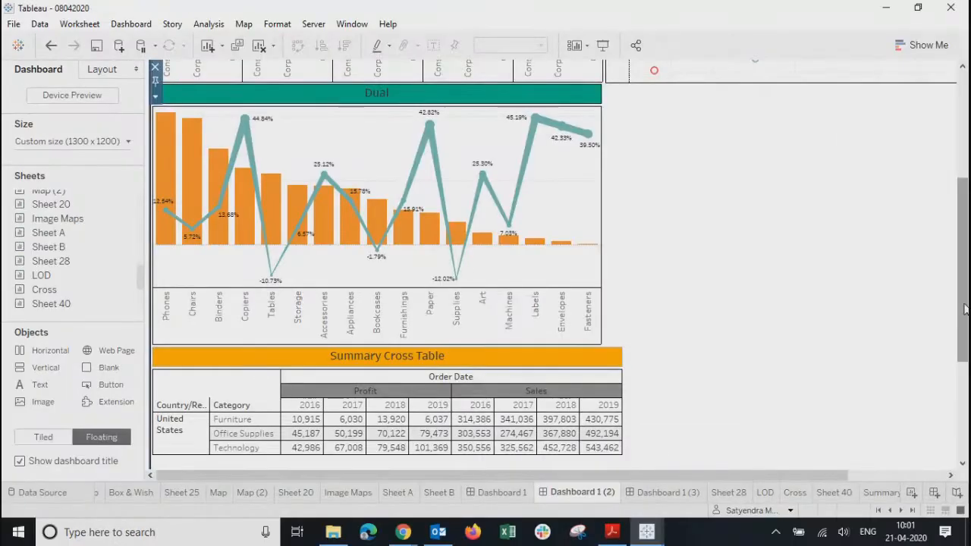
Step: Expand the Summary Cross Table from country to region, from category to sub-category and from order year to quarter
{"action": "scroll", "coordinate": [965, 308], "scroll_direction": "down", "scroll_amount": 5}
{"action": "left_click", "coordinate": [160, 176]}
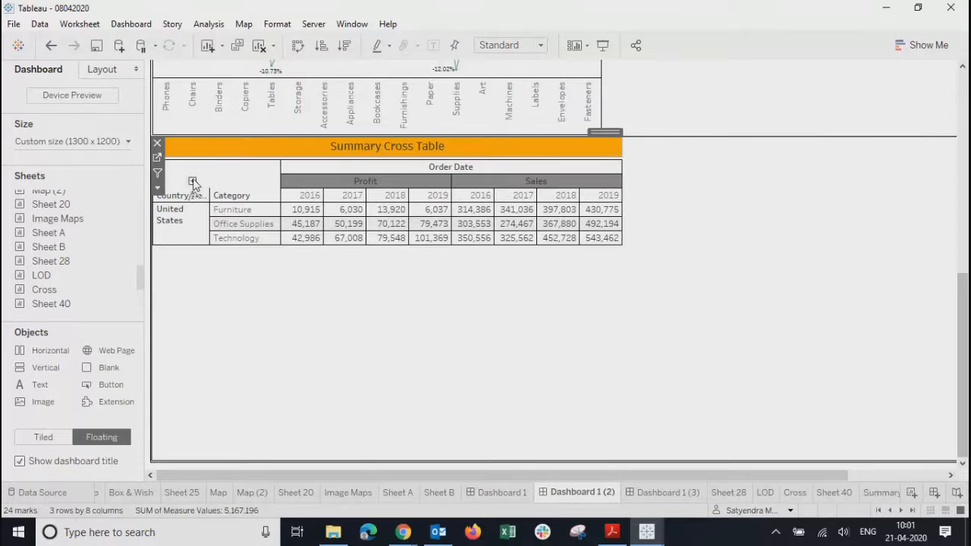
{"action": "left_click", "coordinate": [192, 181]}
{"action": "left_click", "coordinate": [313, 183]}
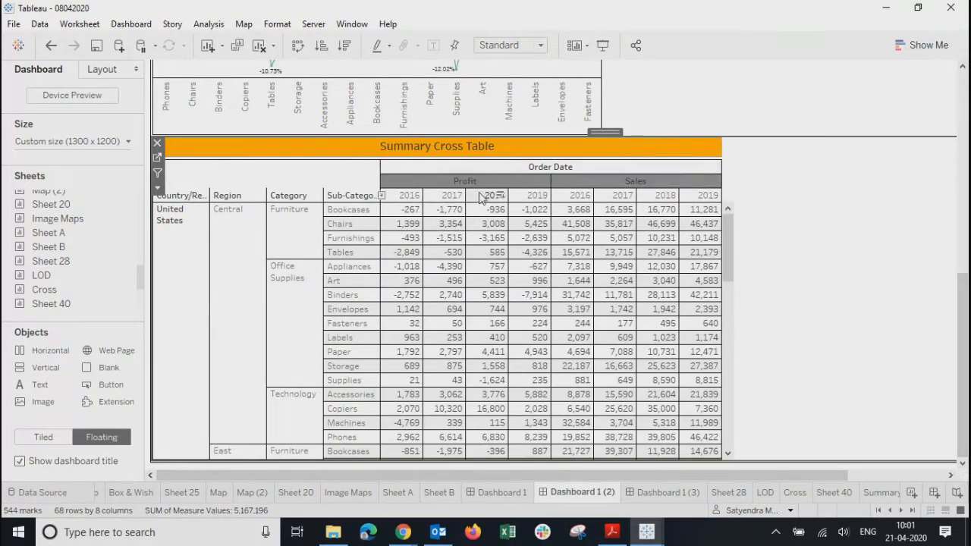
{"action": "left_click", "coordinate": [382, 195]}
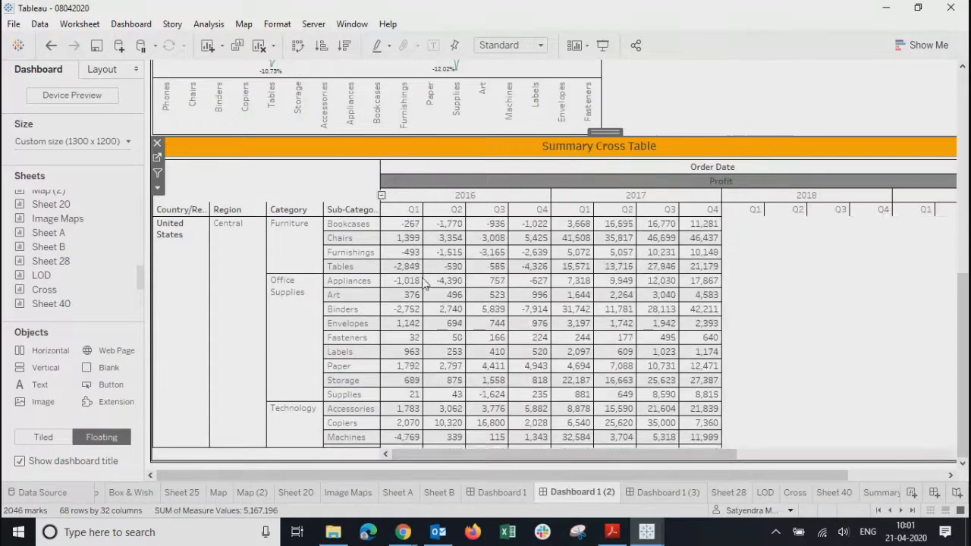
{"action": "left_click_drag", "start_coordinate": [692, 455], "coordinate": [550, 462]}
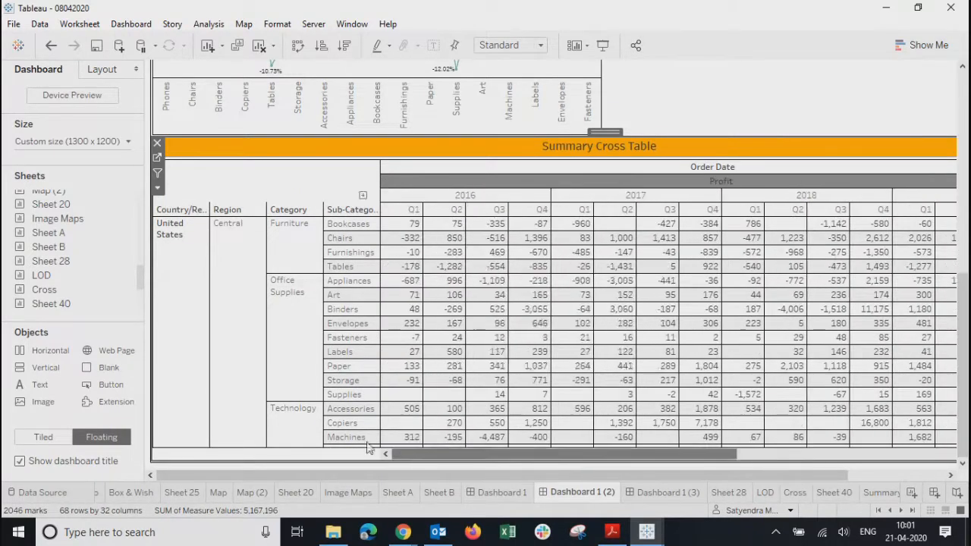
Step: Clear the 2019 Consumer selection in the Refrelines chart and review the Product Summary dashboard in presentation mode
{"action": "scroll", "coordinate": [474, 273], "scroll_direction": "up", "scroll_amount": 3}
{"action": "scroll", "coordinate": [475, 260], "scroll_direction": "up", "scroll_amount": 5}
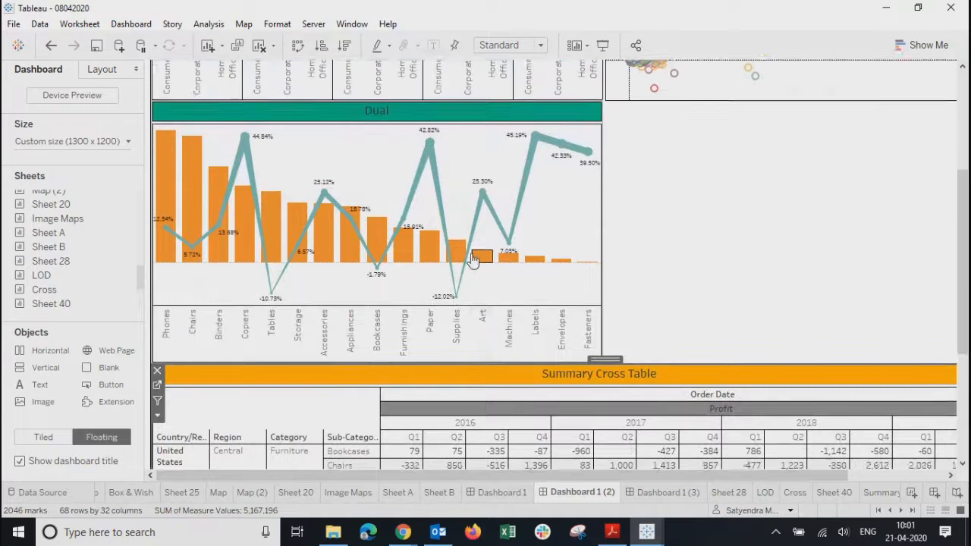
{"action": "left_click", "coordinate": [563, 399]}
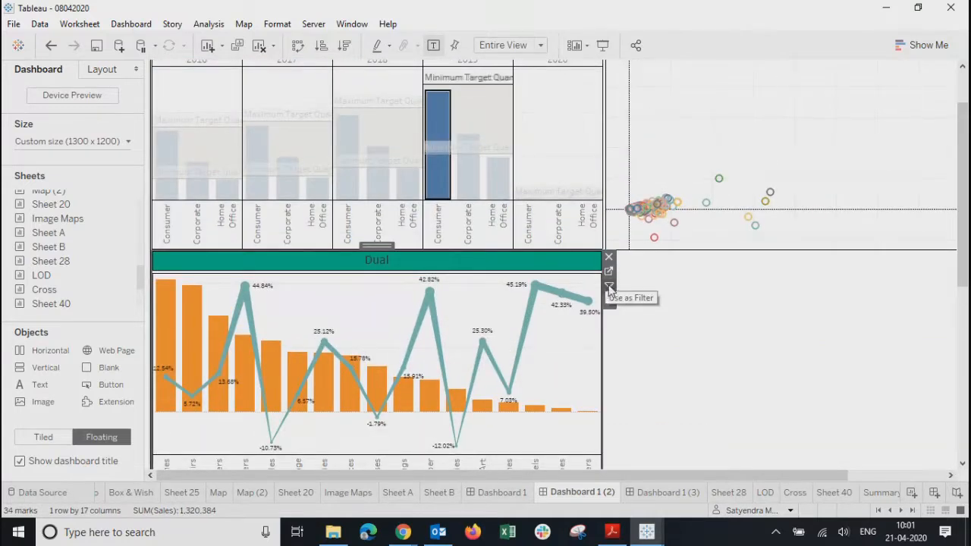
{"action": "scroll", "coordinate": [787, 373], "scroll_direction": "up", "scroll_amount": 3}
{"action": "left_click", "coordinate": [573, 198]}
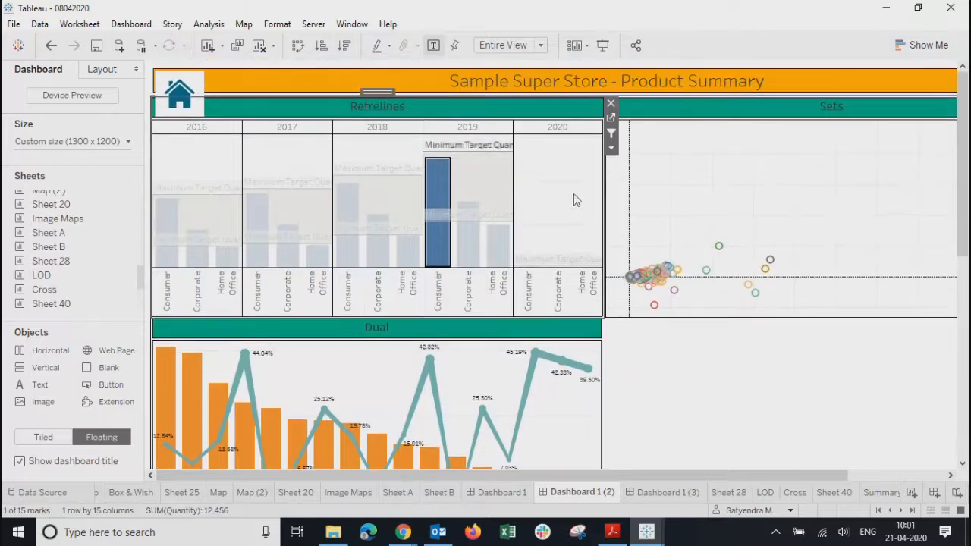
{"action": "left_click", "coordinate": [602, 47]}
{"action": "mouse_move", "coordinate": [310, 136]}
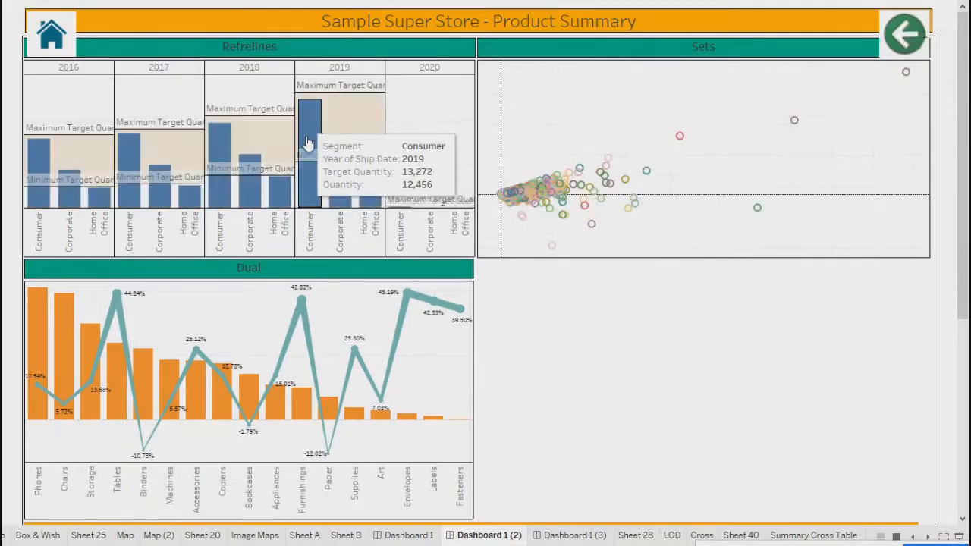
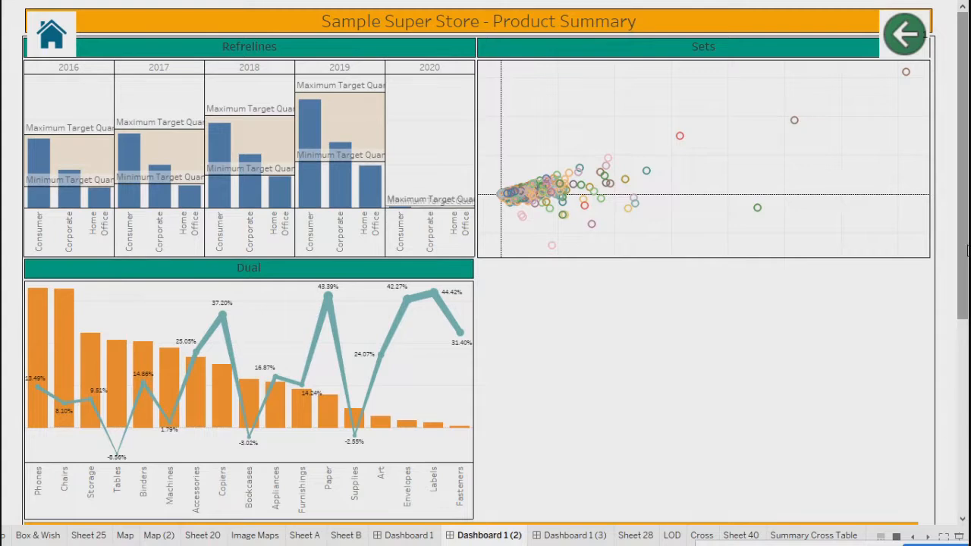
{"action": "scroll", "coordinate": [960, 250], "scroll_direction": "down", "scroll_amount": 5}
{"action": "scroll", "coordinate": [672, 475], "scroll_direction": "up", "scroll_amount": 5}
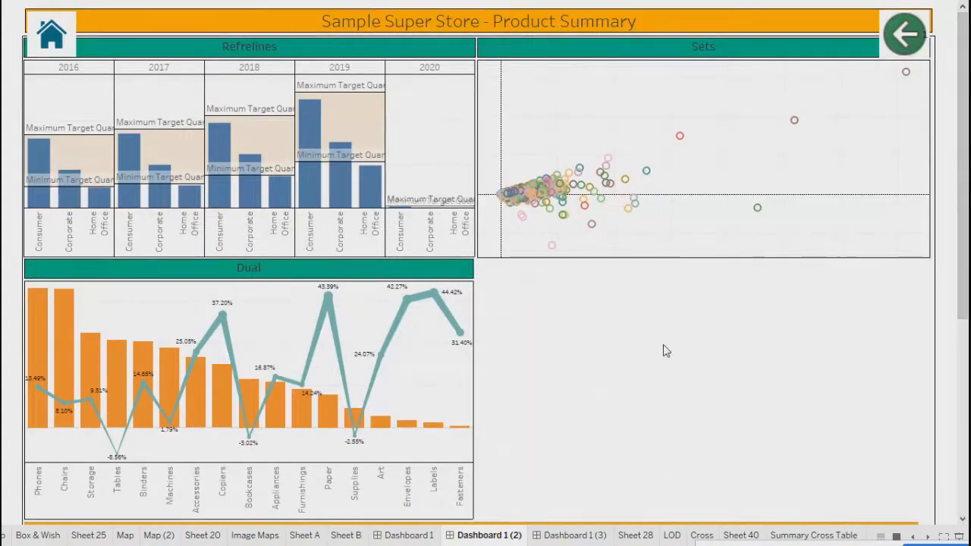
Step: Filter the dashboard by the 2019 Home Office bar in the Refrelines chart and review the other charts and cross table
{"action": "scroll", "coordinate": [665, 350], "scroll_direction": "down", "scroll_amount": 3}
{"action": "scroll", "coordinate": [665, 351], "scroll_direction": "up", "scroll_amount": 2}
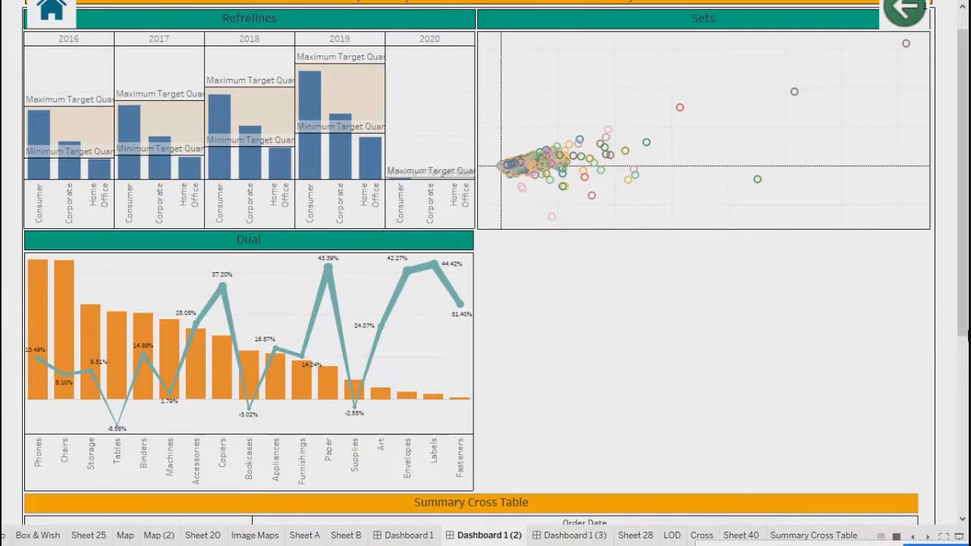
{"action": "scroll", "coordinate": [963, 296], "scroll_direction": "up", "scroll_amount": 1}
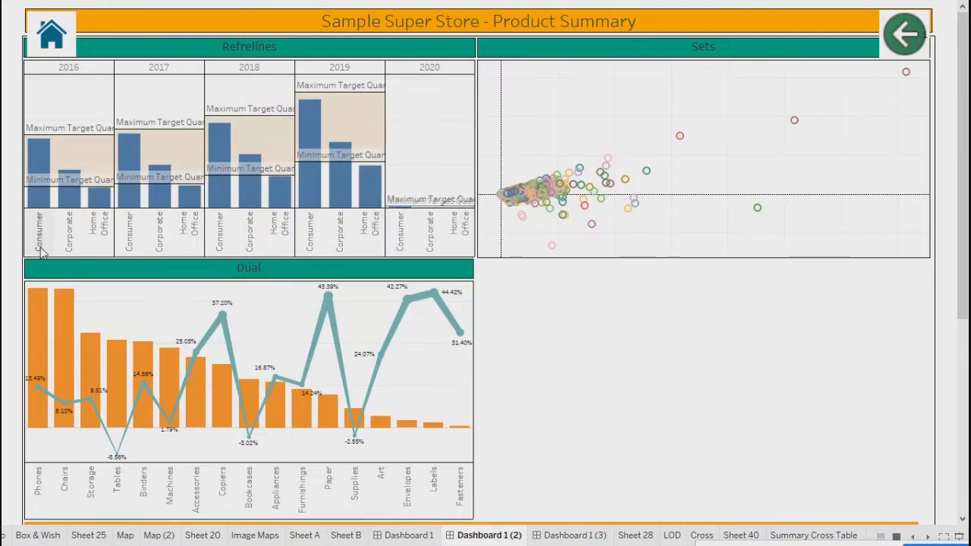
{"action": "left_click", "coordinate": [373, 193]}
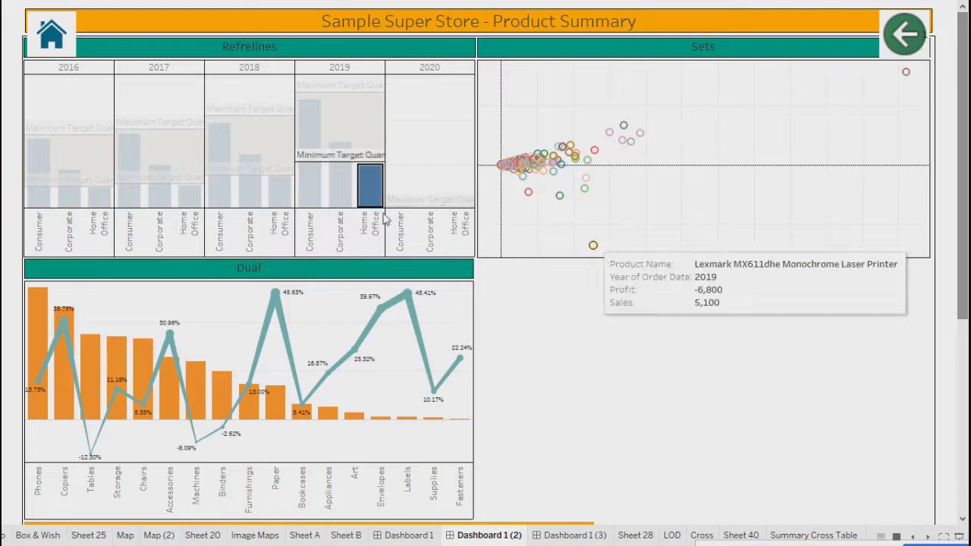
{"action": "mouse_move", "coordinate": [343, 92]}
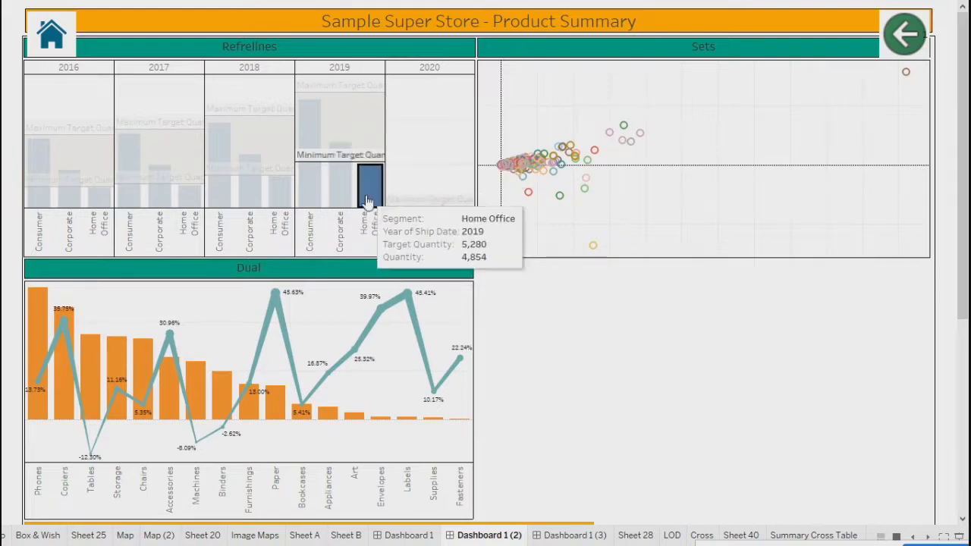
{"action": "mouse_move", "coordinate": [367, 188]}
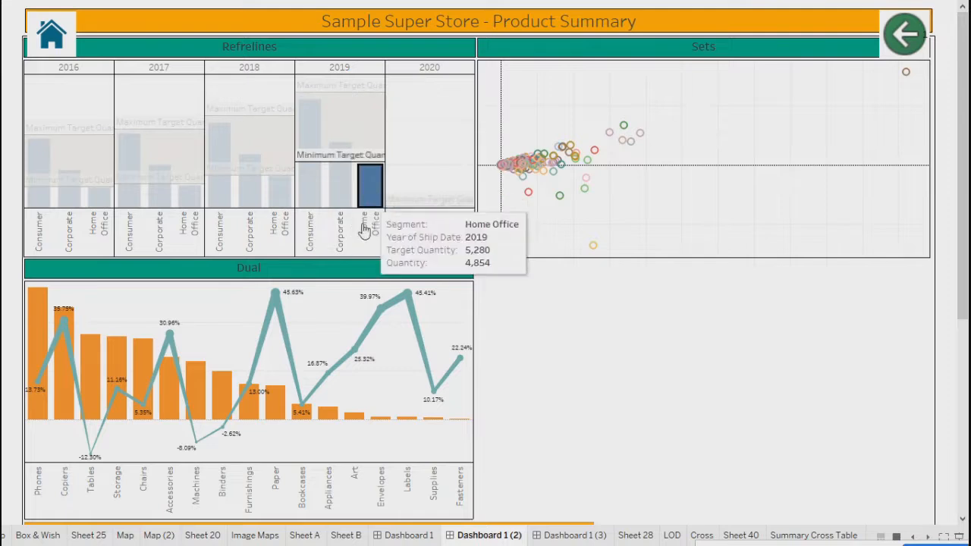
{"action": "mouse_move", "coordinate": [328, 332]}
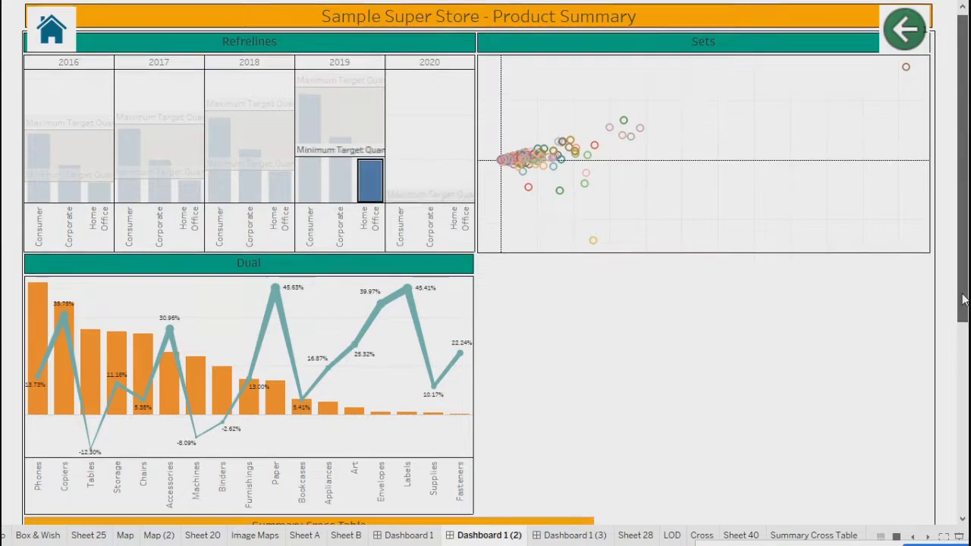
{"action": "scroll", "coordinate": [354, 96], "scroll_direction": "down", "scroll_amount": 3}
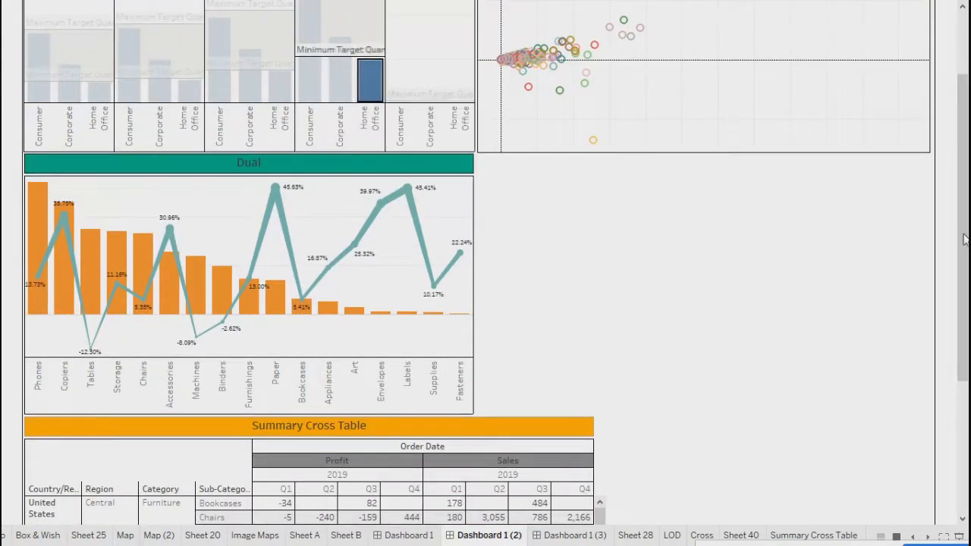
{"action": "scroll", "coordinate": [931, 231], "scroll_direction": "down", "scroll_amount": 3}
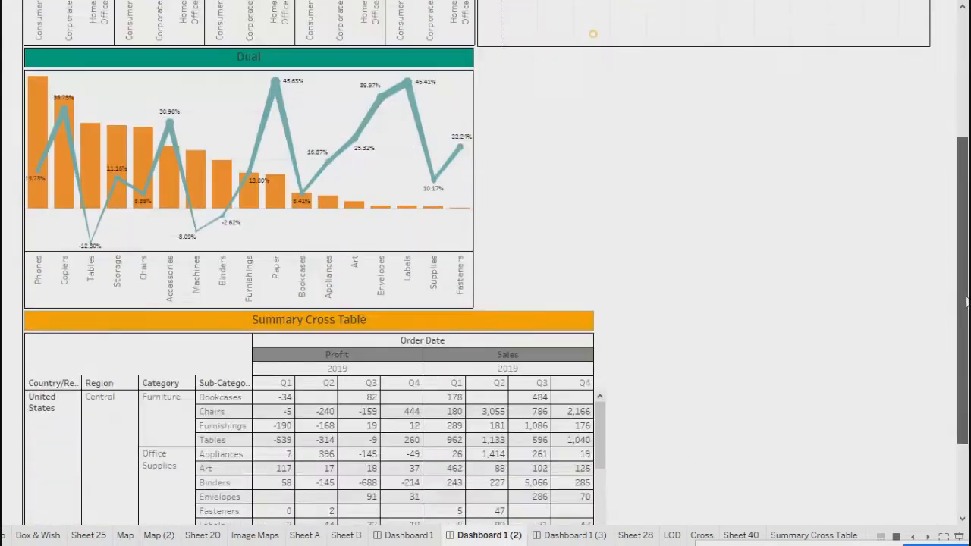
Step: Filter the dashboard by the Chairs bar in the Dual chart and review the Sets chart and Summary Cross Table
{"action": "left_click", "coordinate": [139, 167]}
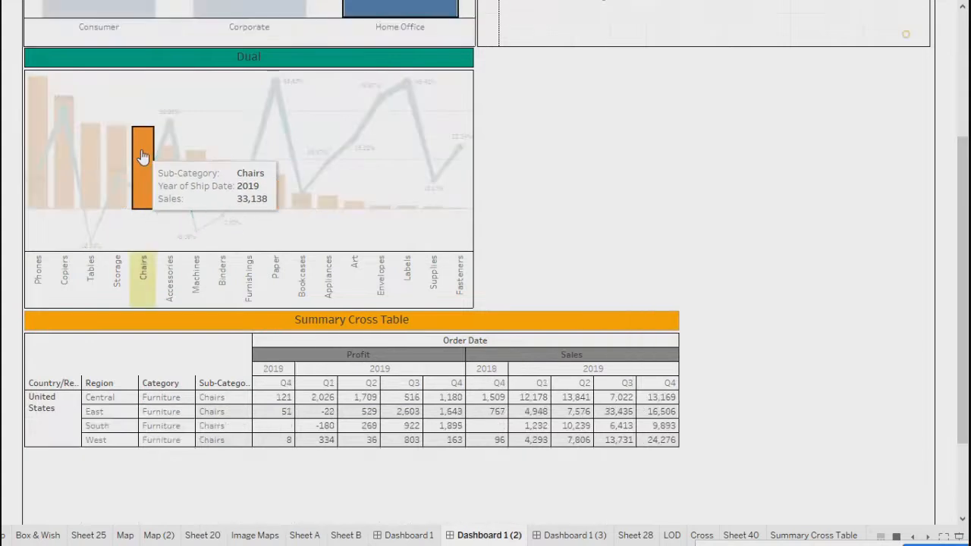
{"action": "left_click_drag", "start_coordinate": [968, 345], "coordinate": [968, 243]}
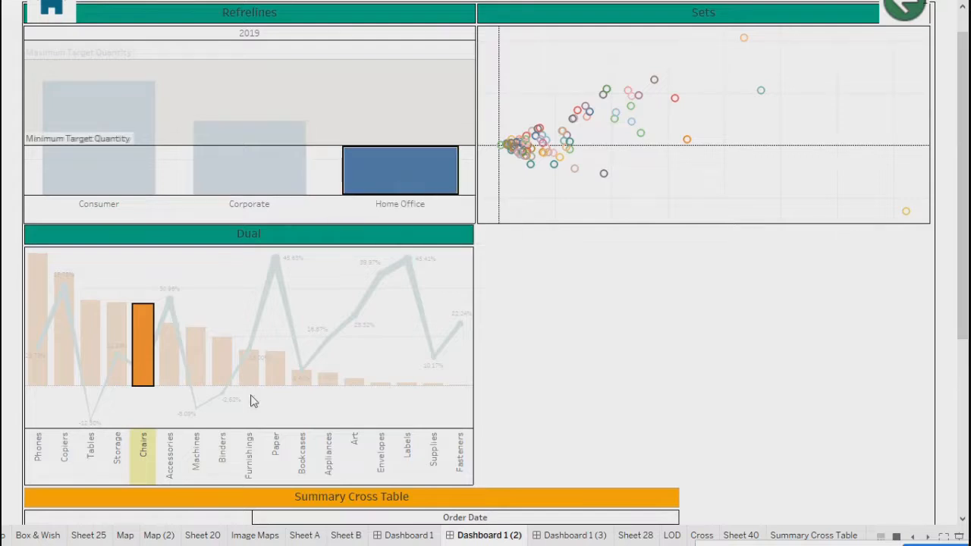
{"action": "mouse_move", "coordinate": [143, 349]}
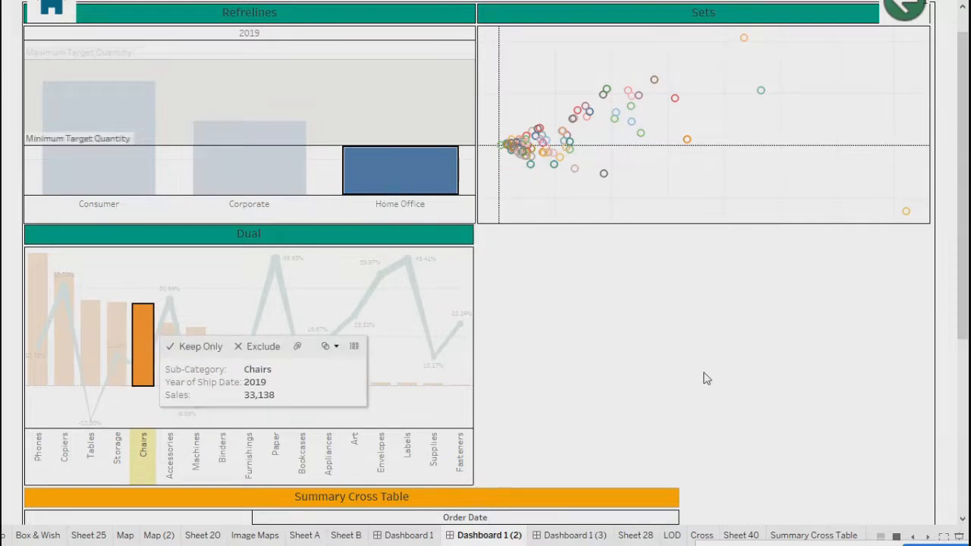
{"action": "scroll", "coordinate": [967, 302], "scroll_direction": "up", "scroll_amount": 1}
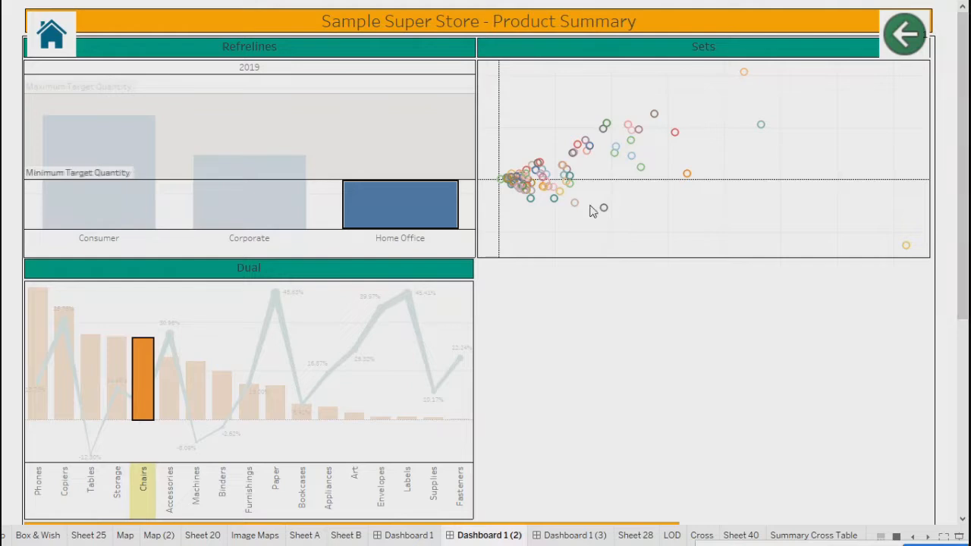
{"action": "scroll", "coordinate": [967, 198], "scroll_direction": "down", "scroll_amount": 10}
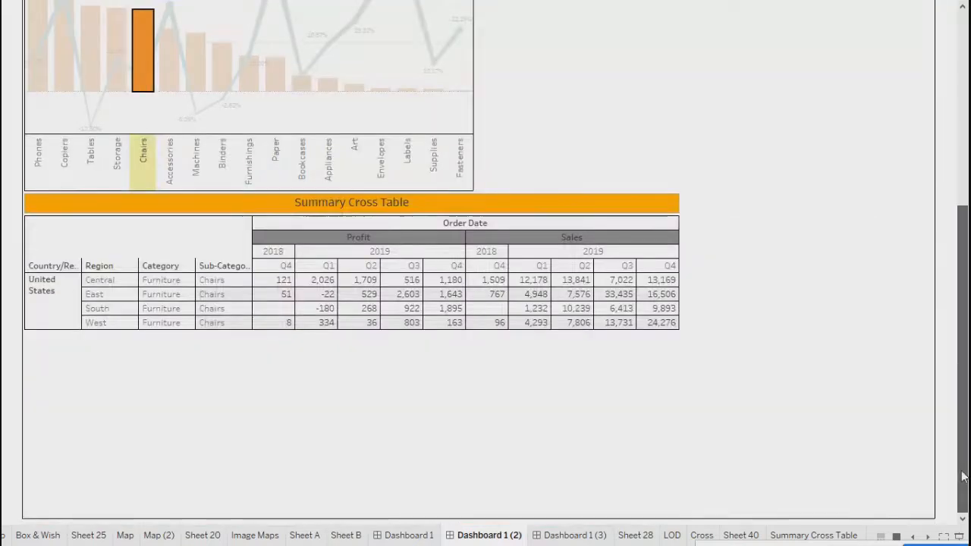
{"action": "mouse_move", "coordinate": [305, 293]}
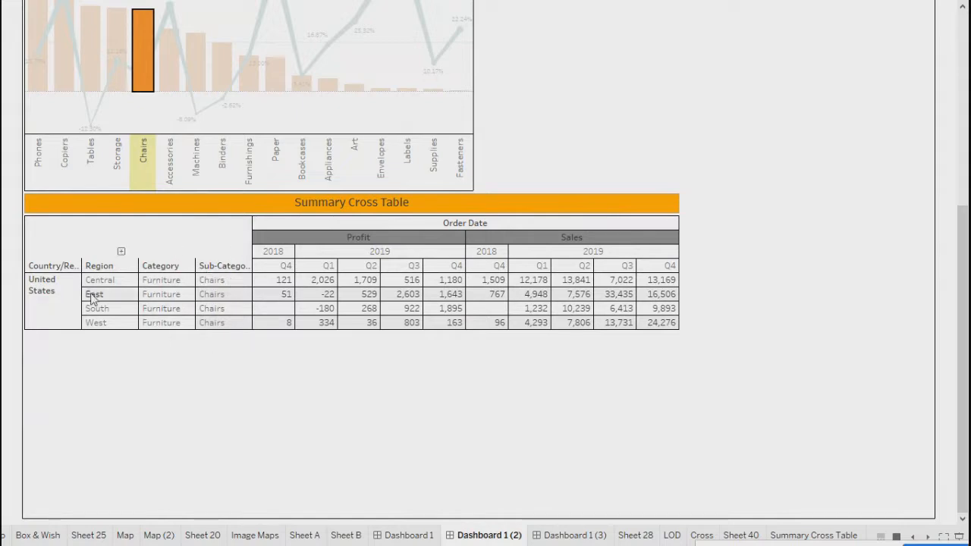
Step: Expand the Summary Cross Table from region to state and look over the state rows and filtered charts
{"action": "left_click", "coordinate": [122, 252]}
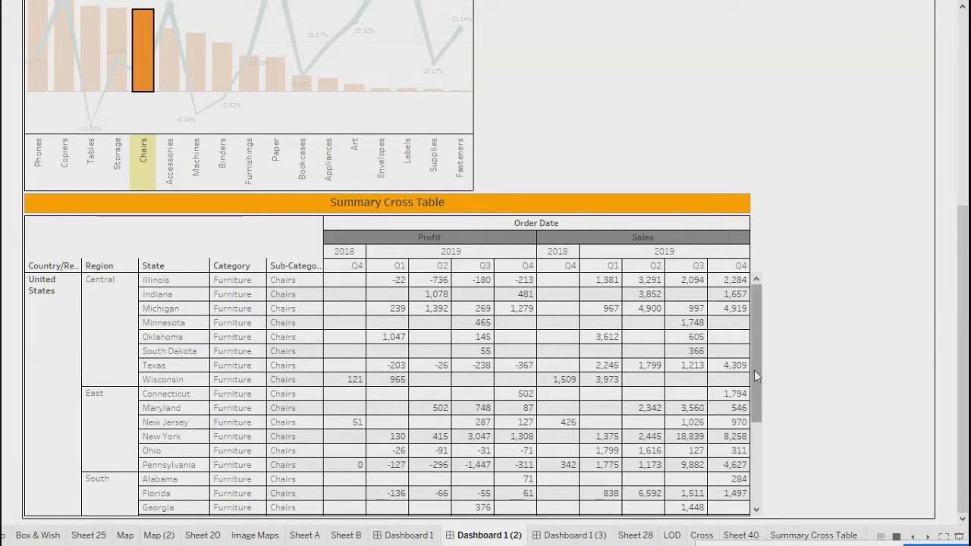
{"action": "left_click_drag", "start_coordinate": [755, 372], "coordinate": [755, 296]}
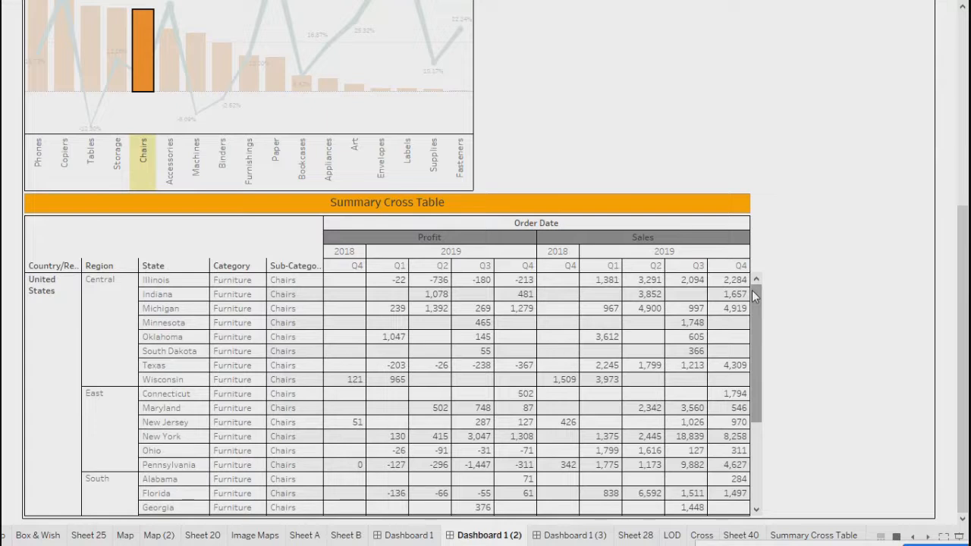
{"action": "left_click_drag", "start_coordinate": [968, 390], "coordinate": [965, 198]}
{"action": "mouse_move", "coordinate": [276, 189]}
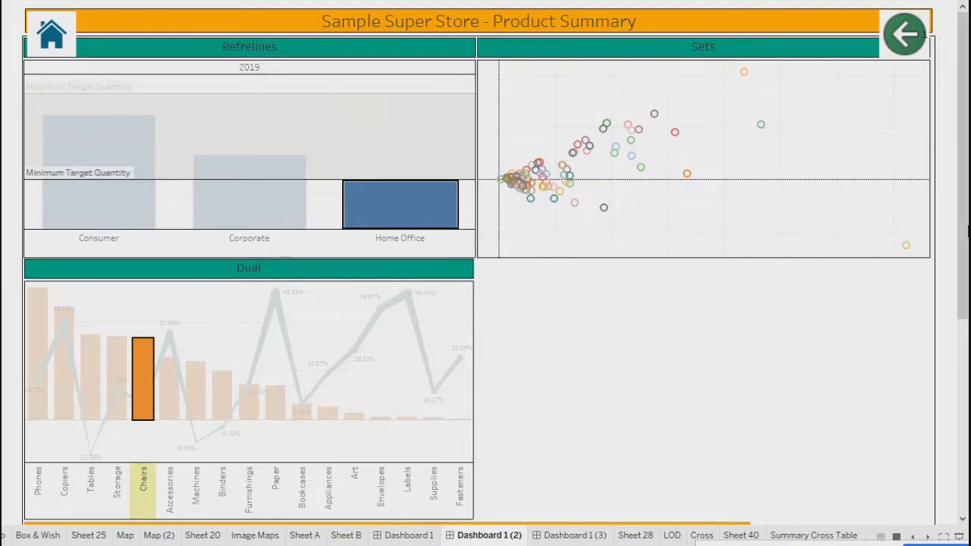
{"action": "left_click_drag", "start_coordinate": [967, 232], "coordinate": [967, 293]}
{"action": "scroll", "coordinate": [329, 275], "scroll_direction": "down", "scroll_amount": 5}
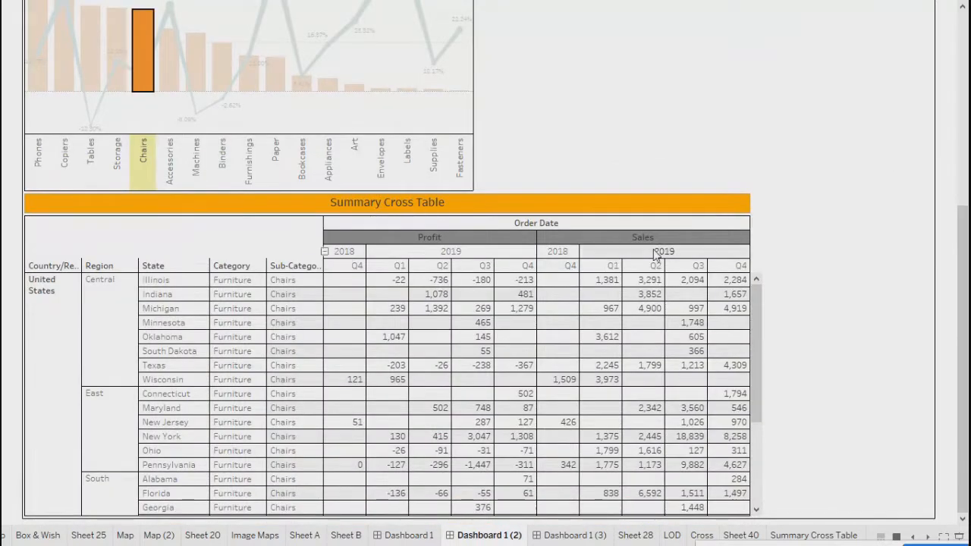
Step: Examine the quarterly Sales and Profit details of individual states in the Summary Cross Table against the charts above
{"action": "mouse_move", "coordinate": [605, 447]}
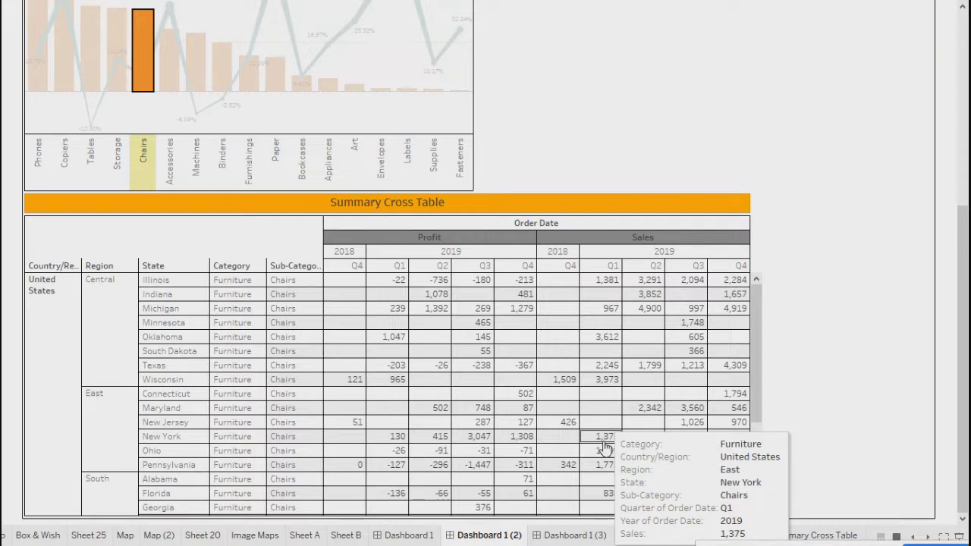
{"action": "mouse_move", "coordinate": [340, 385]}
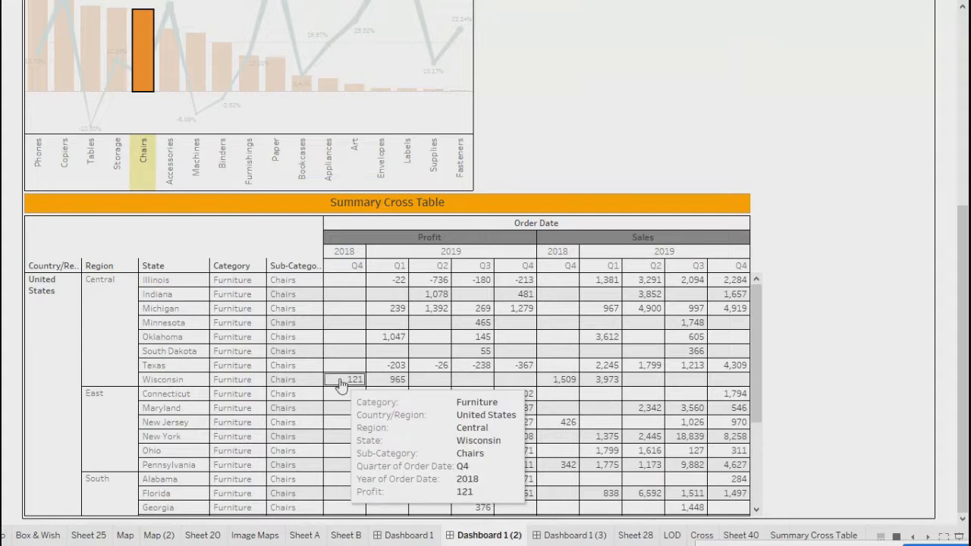
{"action": "mouse_move", "coordinate": [651, 365]}
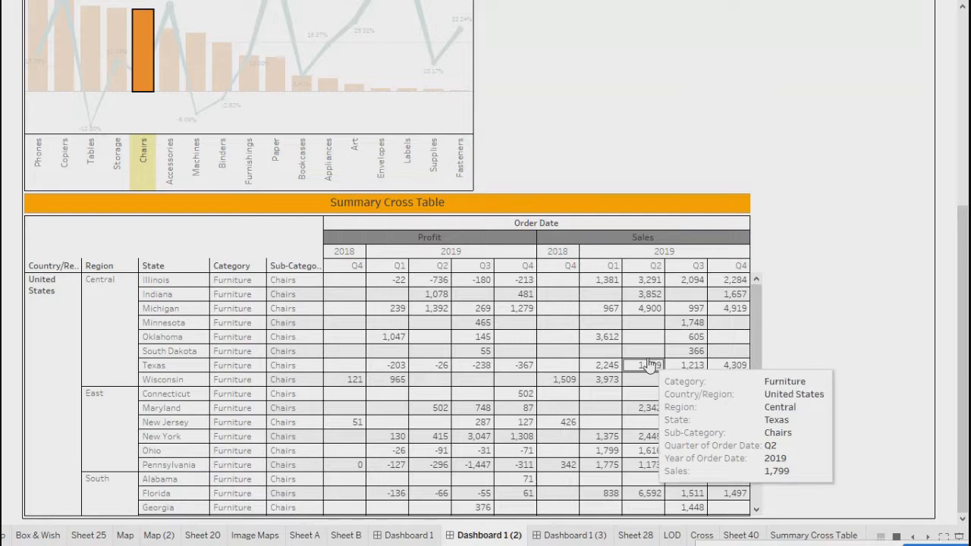
{"action": "scroll", "coordinate": [649, 361], "scroll_direction": "up", "scroll_amount": 5}
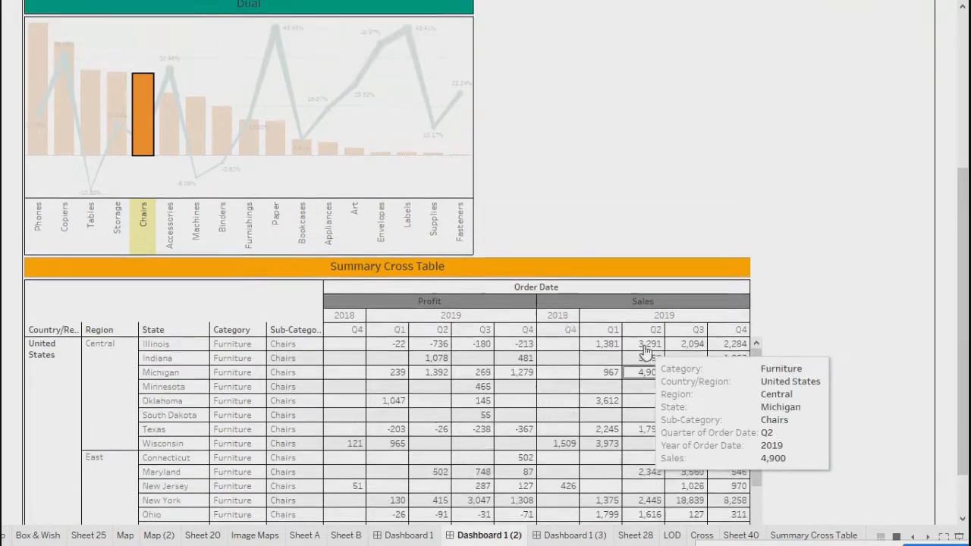
{"action": "scroll", "coordinate": [647, 350], "scroll_direction": "up", "scroll_amount": 2}
{"action": "mouse_move", "coordinate": [409, 197]}
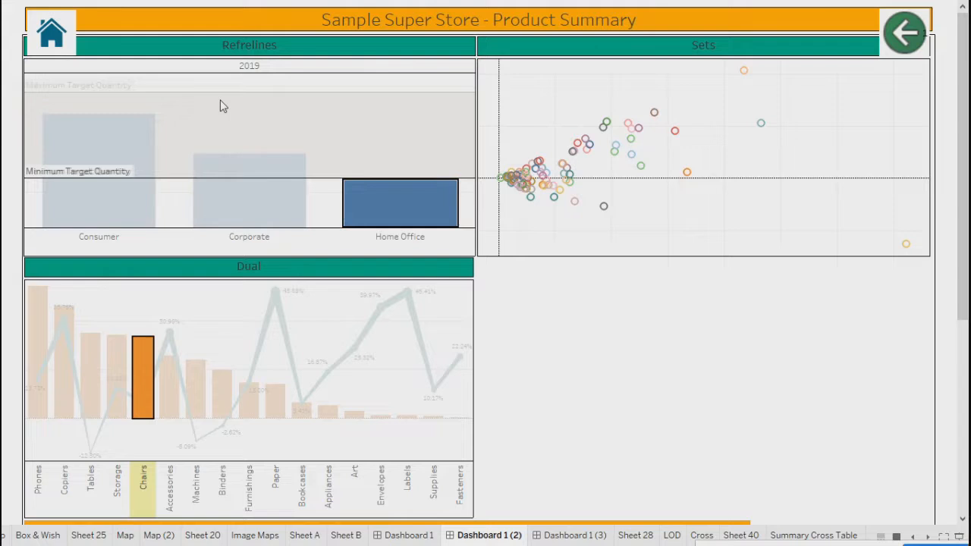
{"action": "mouse_move", "coordinate": [317, 192]}
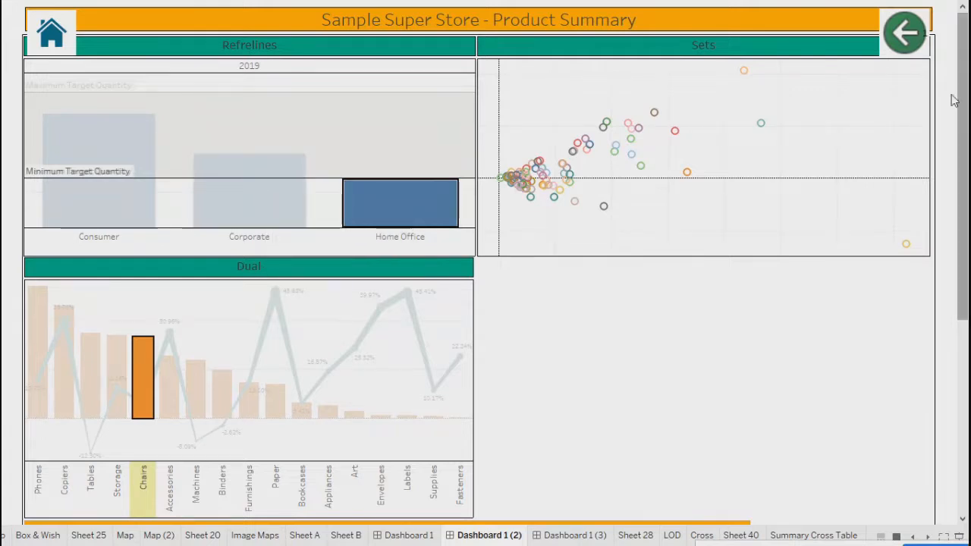
{"action": "scroll", "coordinate": [967, 118], "scroll_direction": "down", "scroll_amount": 5}
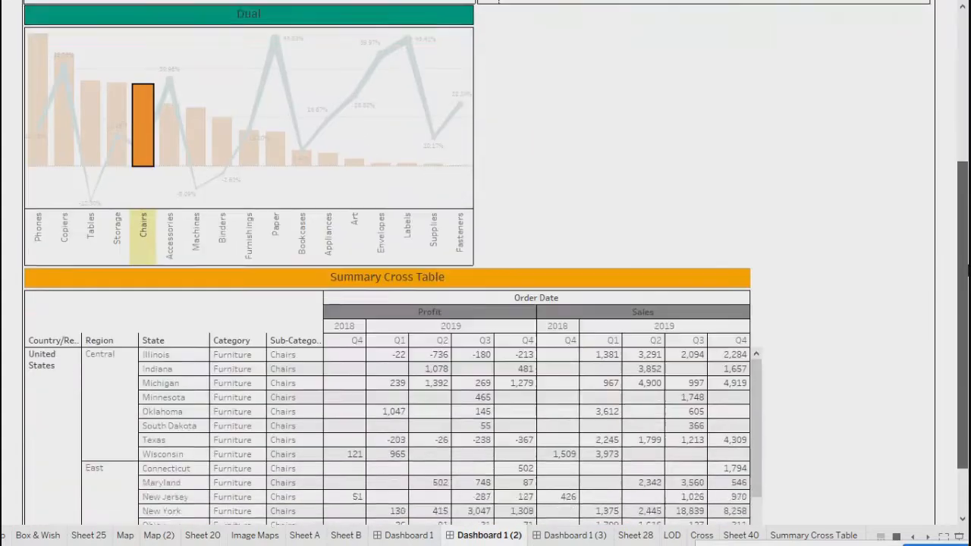
{"action": "mouse_move", "coordinate": [463, 319]}
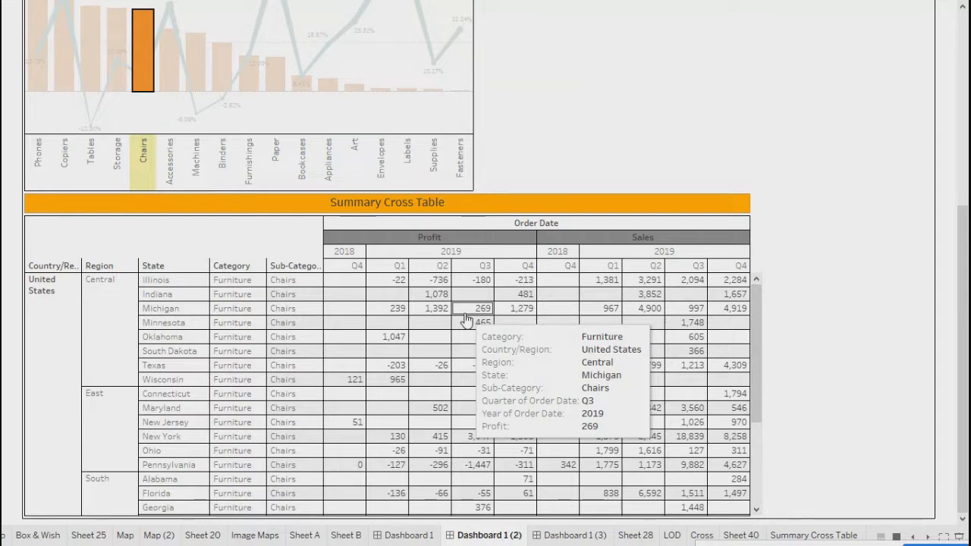
Step: Leave presentation mode and select the Refrelines chart on the dashboard
{"action": "left_click_drag", "start_coordinate": [964, 226], "coordinate": [963, 8]}
{"action": "key", "text": "Escape"}
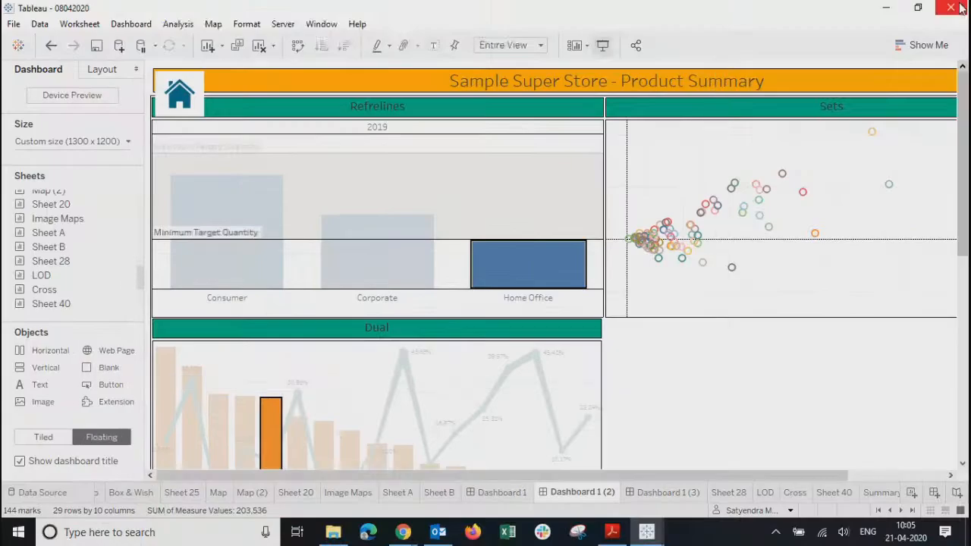
{"action": "left_click", "coordinate": [446, 267]}
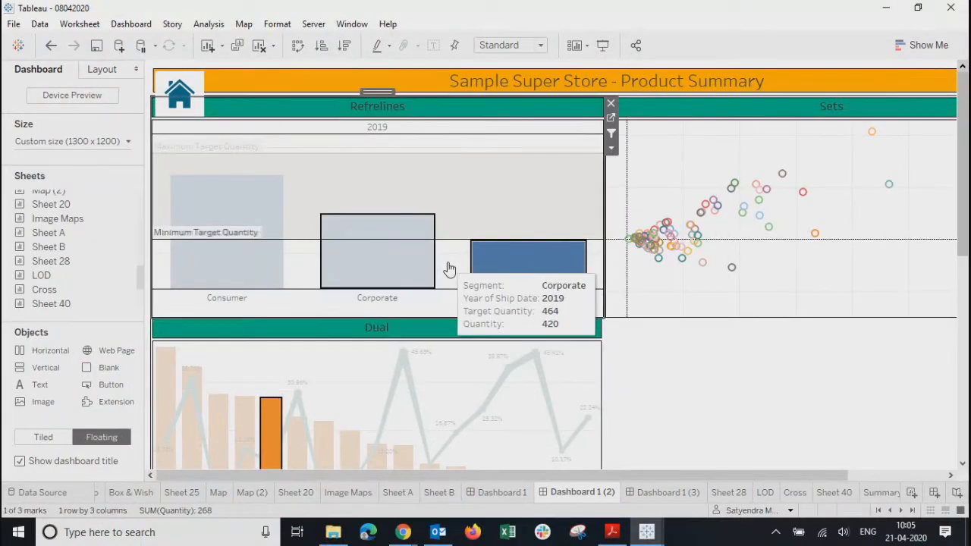
Step: Open the Refrelines worksheet and remove YEAR(Ship Date) from Columns
{"action": "left_click", "coordinate": [612, 119]}
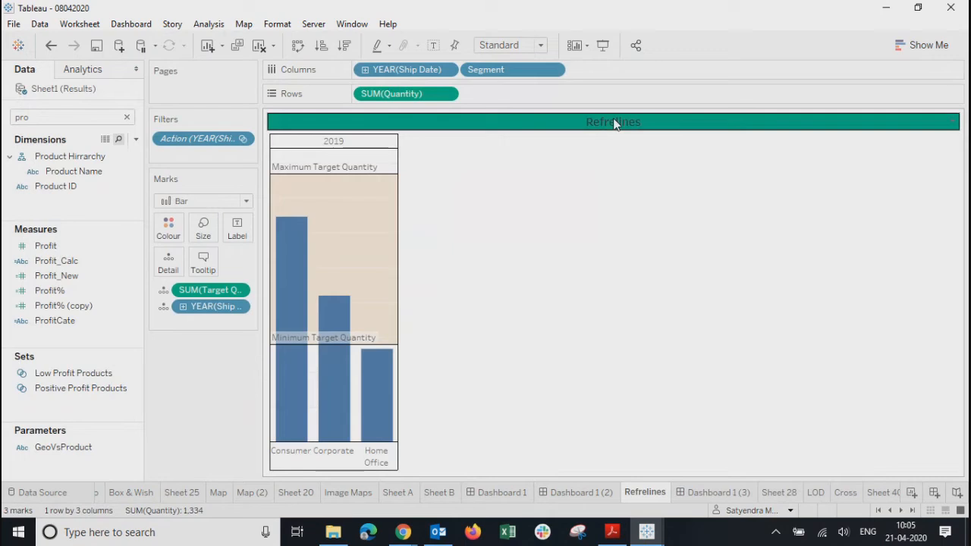
{"action": "left_click", "coordinate": [447, 69]}
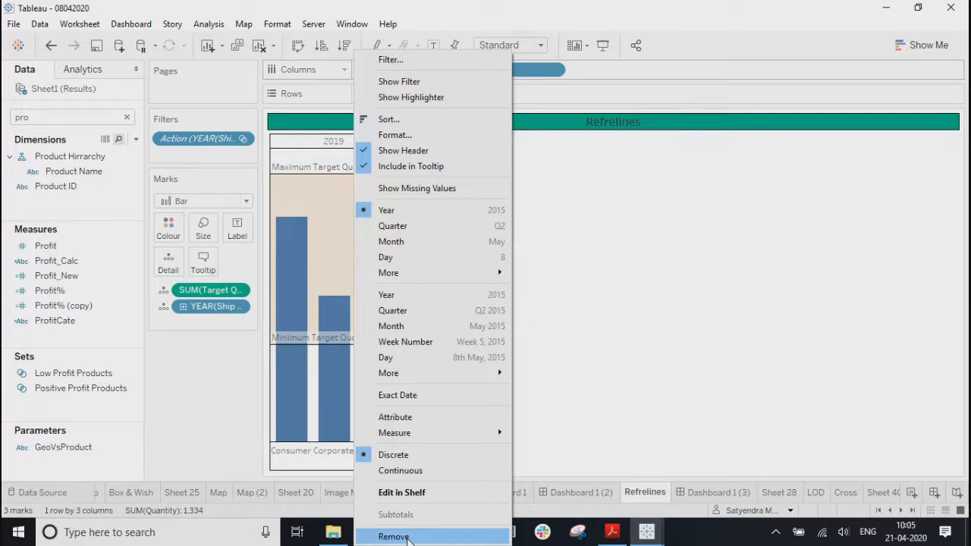
{"action": "left_click", "coordinate": [402, 537]}
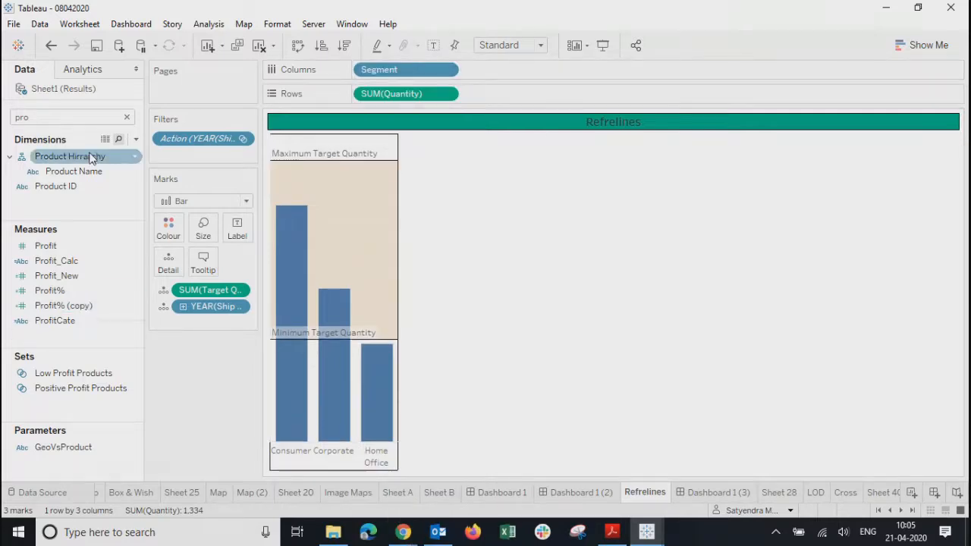
Step: Search the data fields for "or" and add Order Date to Columns ahead of Segment
{"action": "left_click", "coordinate": [23, 119]}
{"action": "key", "text": "BackSpace"}
{"action": "key", "text": "BackSpace"}
{"action": "key", "text": "BackSpace"}
{"action": "type", "text": "sa"}
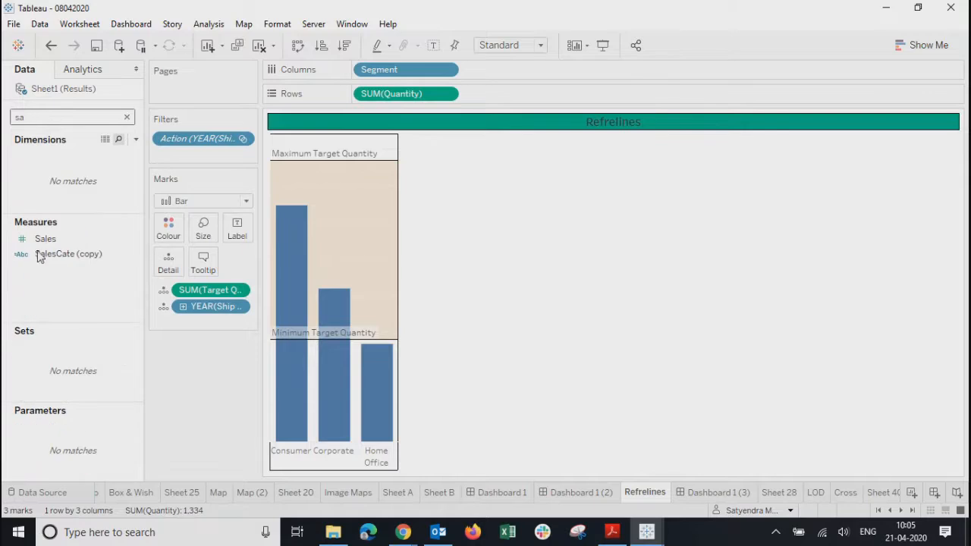
{"action": "left_click_drag", "start_coordinate": [49, 239], "coordinate": [30, 250]}
{"action": "left_click", "coordinate": [47, 118]}
{"action": "type", "text": "sa"}
{"action": "key", "text": "BackSpace"}
{"action": "key", "text": "BackSpace"}
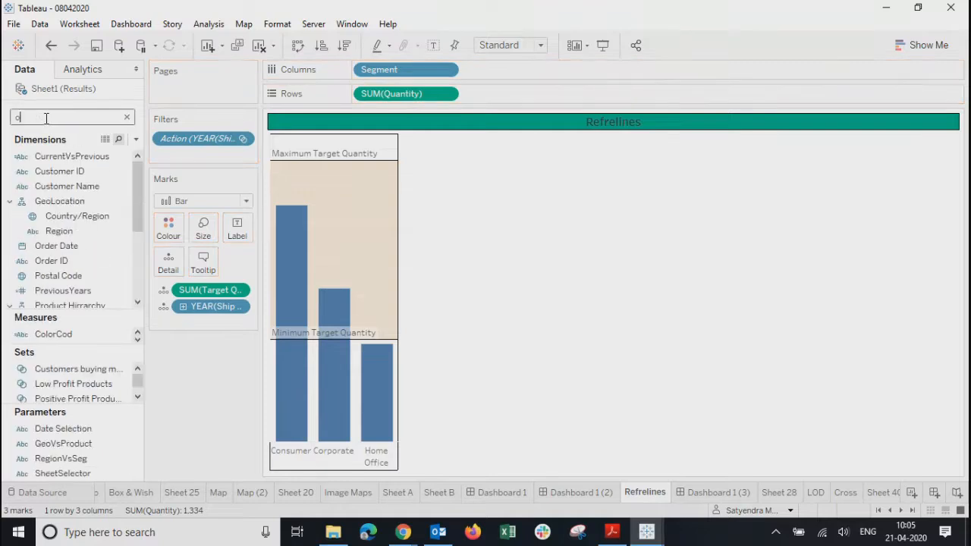
{"action": "type", "text": "or"}
{"action": "left_click_drag", "start_coordinate": [46, 156], "coordinate": [357, 73]}
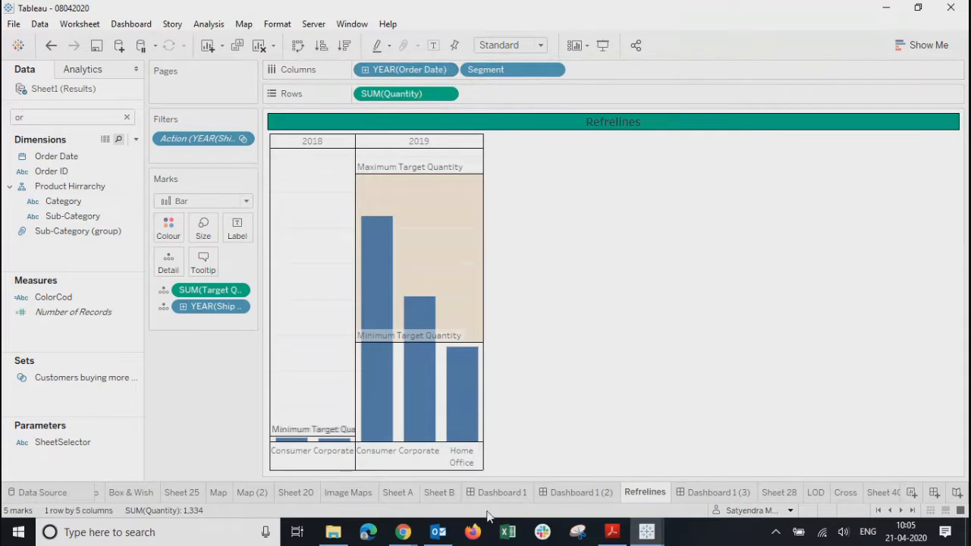
Step: Return to Dashboard 1 (2) and deselect the Chairs bar in the Dual chart
{"action": "left_click", "coordinate": [710, 492]}
{"action": "left_click", "coordinate": [585, 492]}
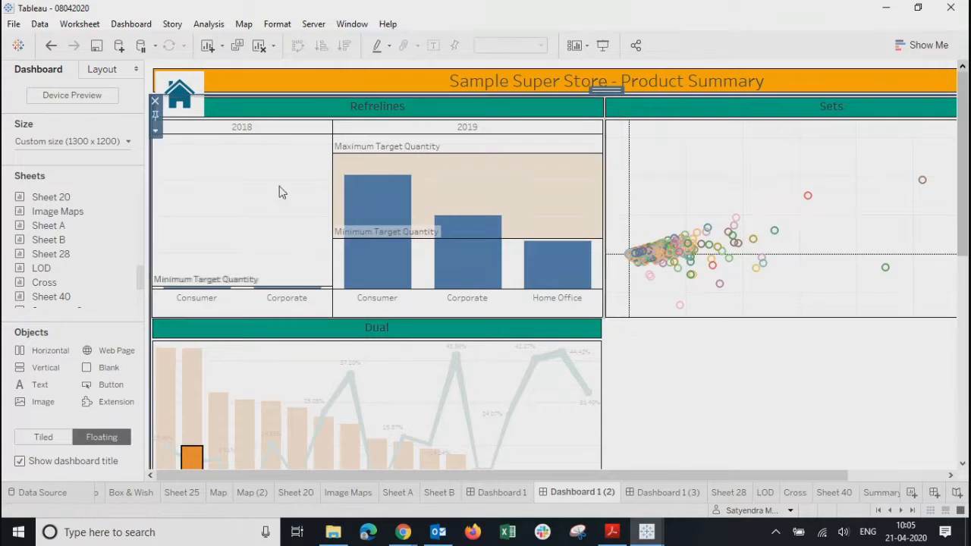
{"action": "left_click", "coordinate": [268, 208]}
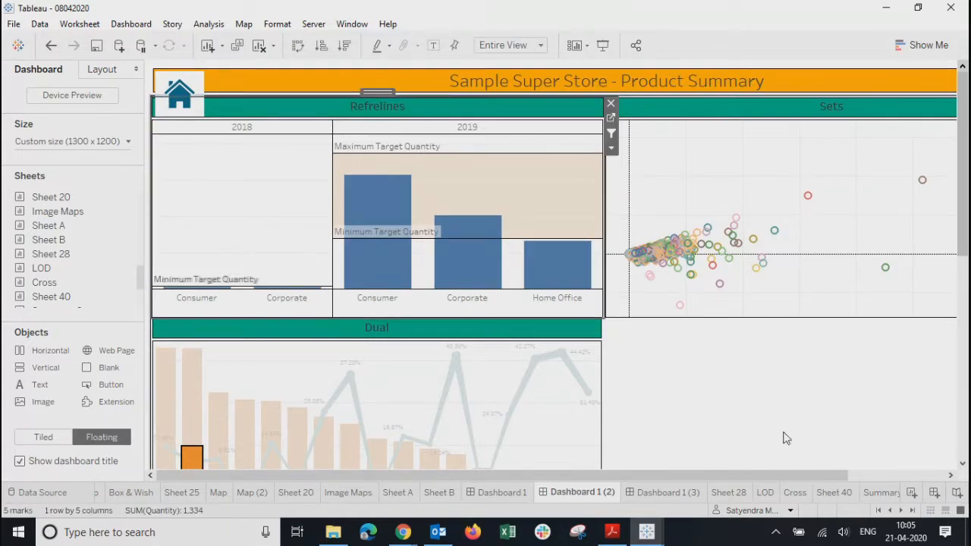
{"action": "left_click", "coordinate": [724, 395]}
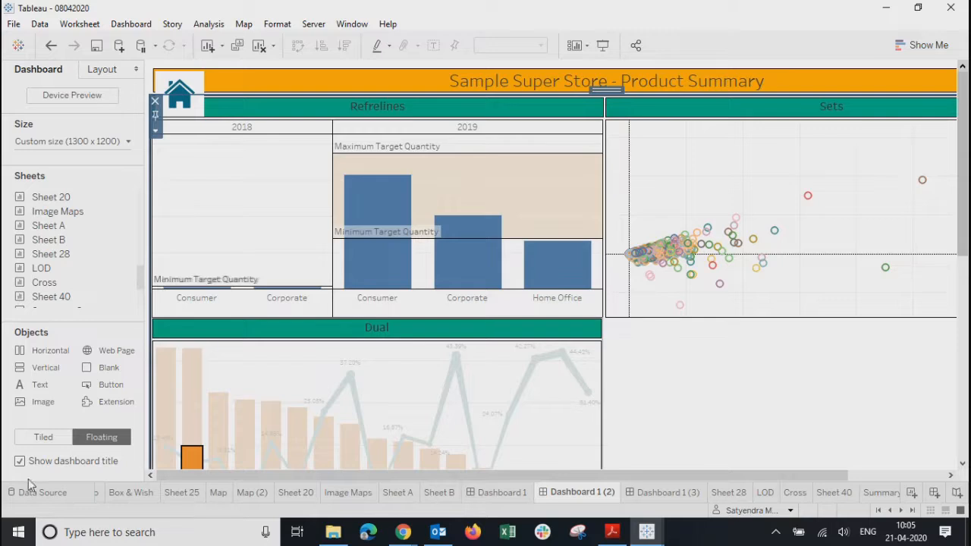
{"action": "left_click", "coordinate": [200, 463]}
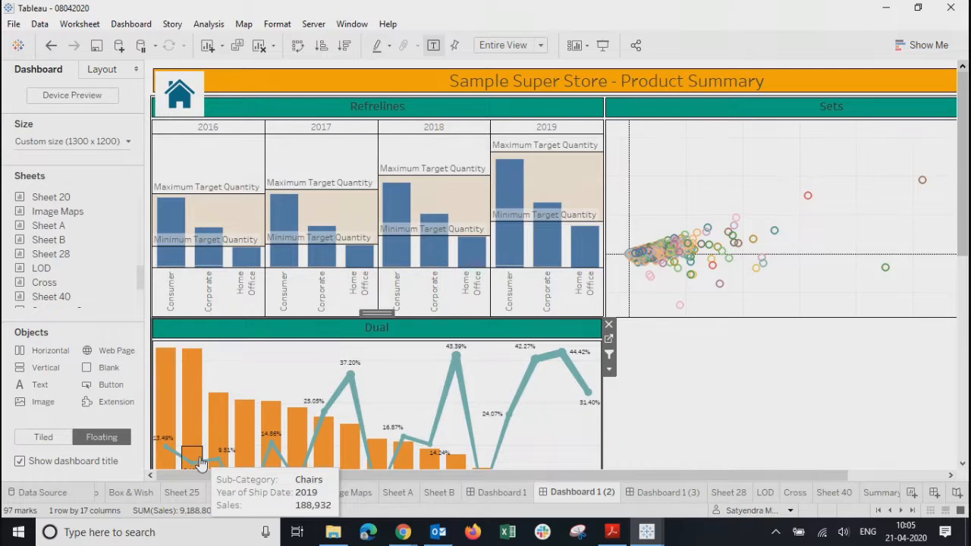
{"action": "left_click", "coordinate": [749, 397]}
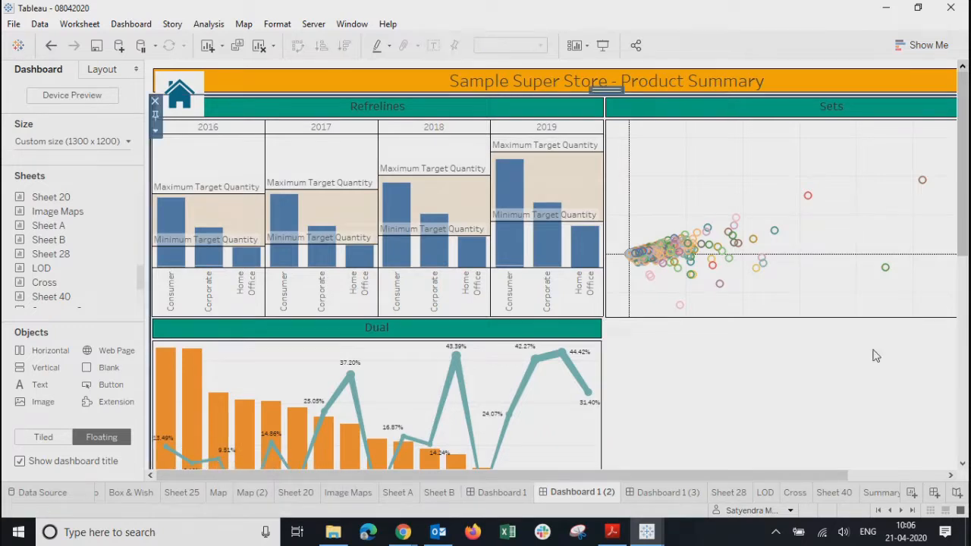
Step: Filter the dashboard by the 2018 Consumer bar in the Refrelines chart and check the Dual chart
{"action": "left_click", "coordinate": [941, 228]}
{"action": "scroll", "coordinate": [967, 199], "scroll_direction": "down", "scroll_amount": 10}
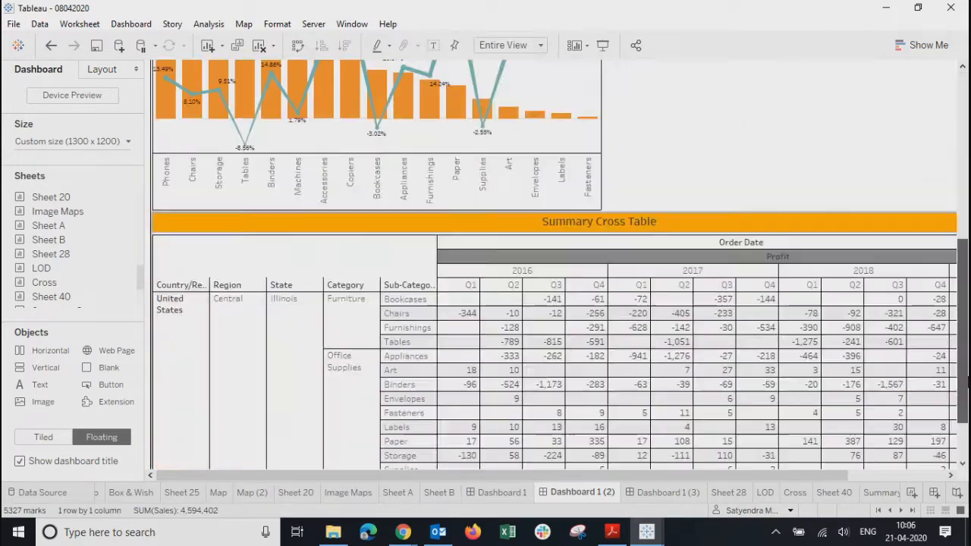
{"action": "scroll", "coordinate": [967, 199], "scroll_direction": "up", "scroll_amount": 10}
{"action": "left_click", "coordinate": [681, 416]}
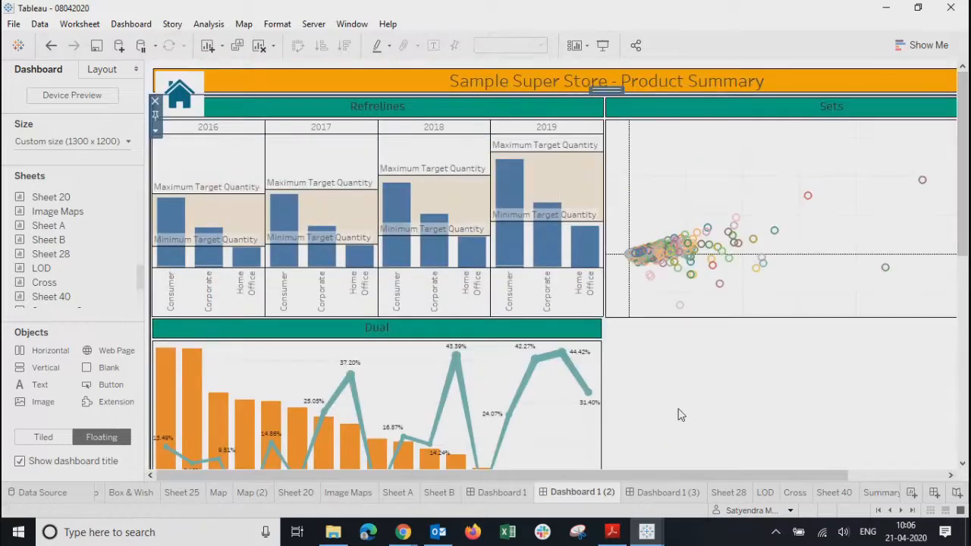
{"action": "mouse_move", "coordinate": [395, 261]}
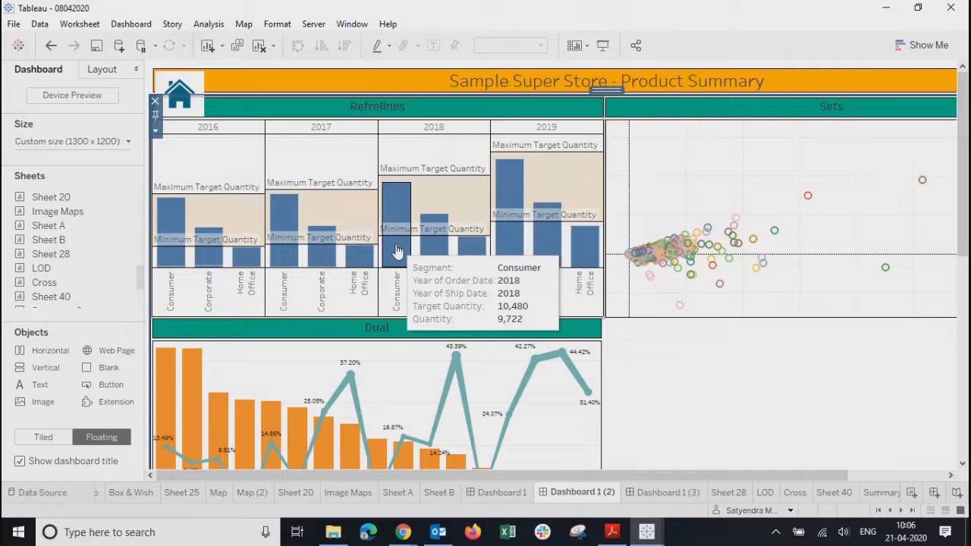
{"action": "left_click", "coordinate": [395, 250]}
{"action": "left_click_drag", "start_coordinate": [962, 211], "coordinate": [965, 225]}
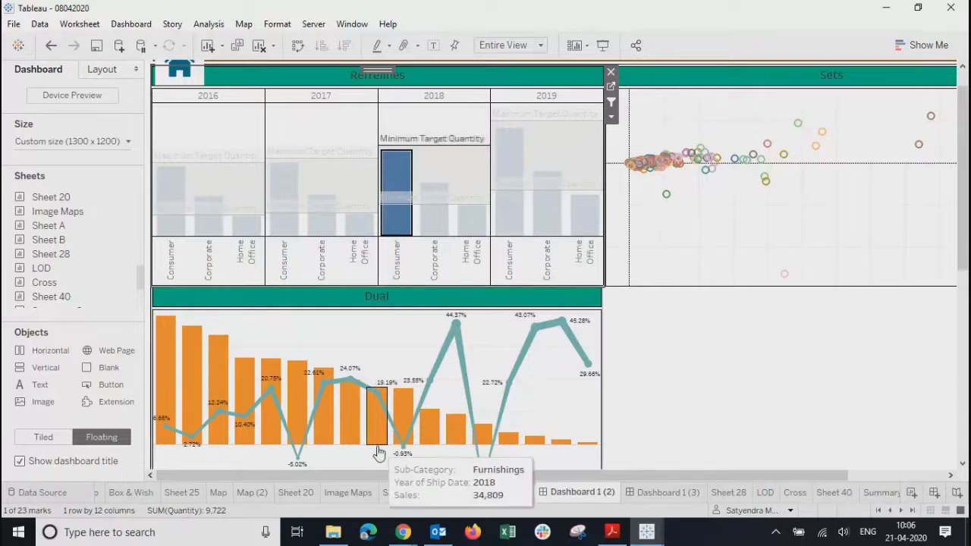
Step: Filter the dashboard by the 2019 Home Office bar in Refrelines and check the other views
{"action": "left_click", "coordinate": [584, 214]}
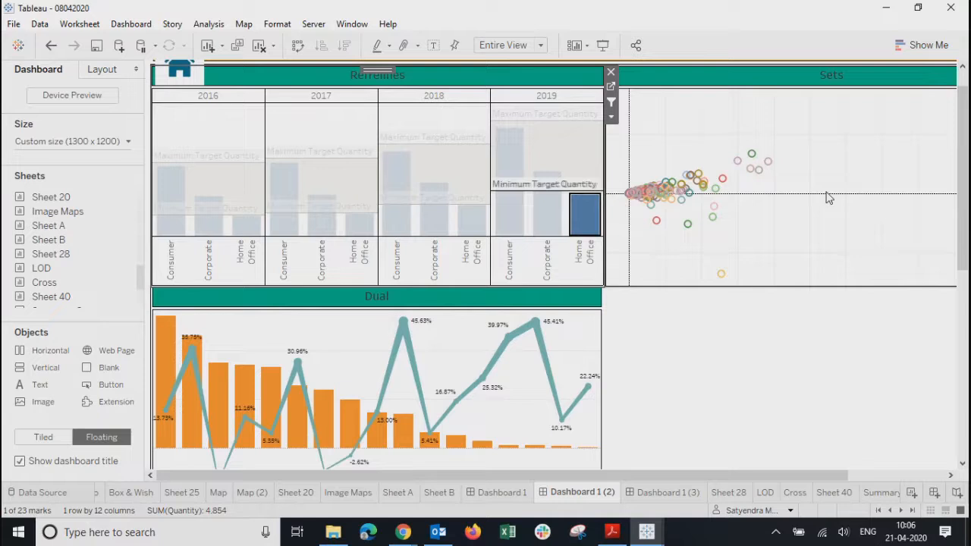
{"action": "scroll", "coordinate": [825, 197], "scroll_direction": "down", "scroll_amount": 1}
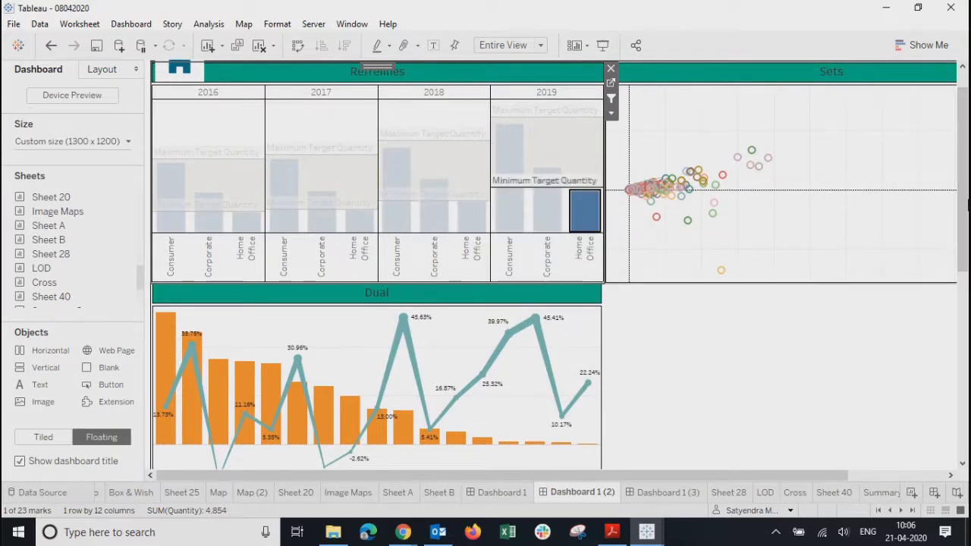
{"action": "left_click_drag", "start_coordinate": [967, 211], "coordinate": [968, 297]}
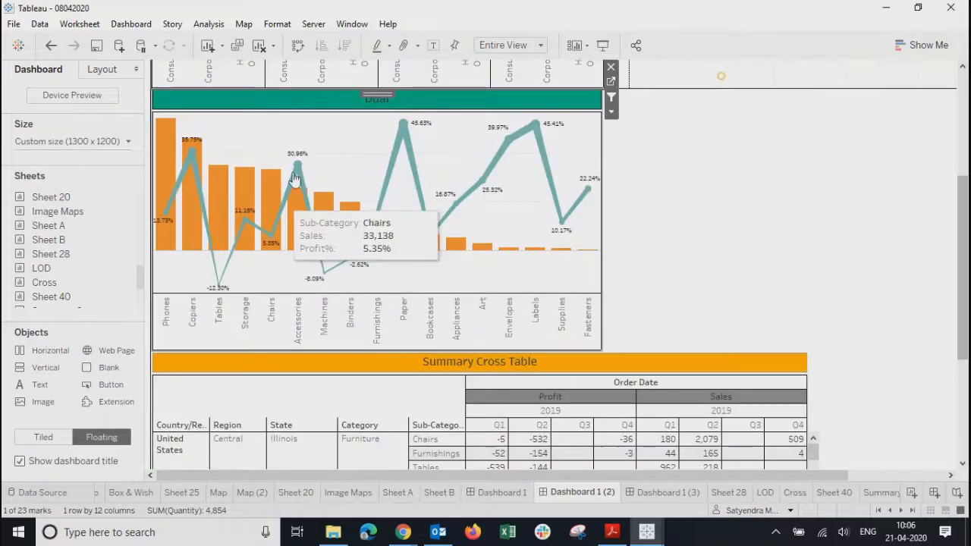
Step: Filter by the Accessories bar in the Dual chart and examine order years across the Summary Cross Table
{"action": "left_click", "coordinate": [294, 238]}
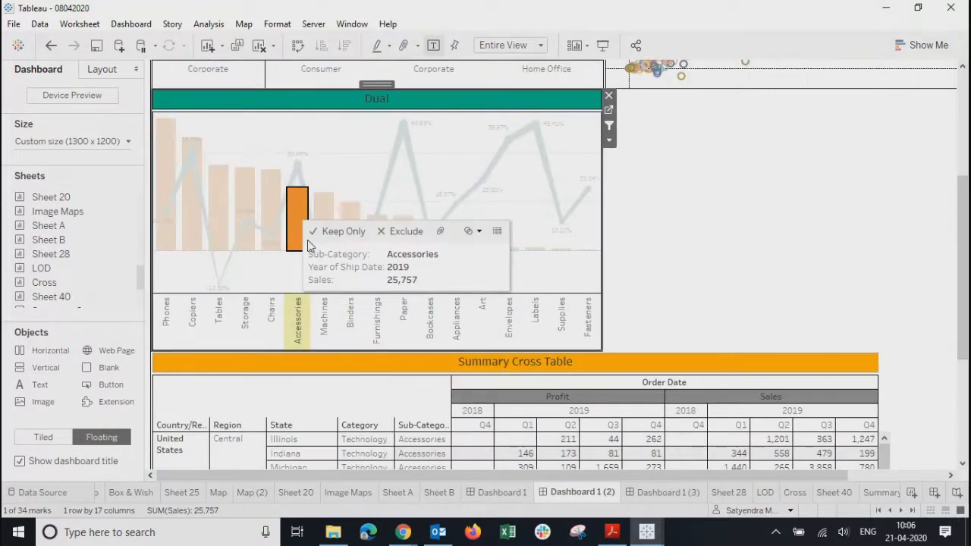
{"action": "scroll", "coordinate": [965, 289], "scroll_direction": "down", "scroll_amount": 3}
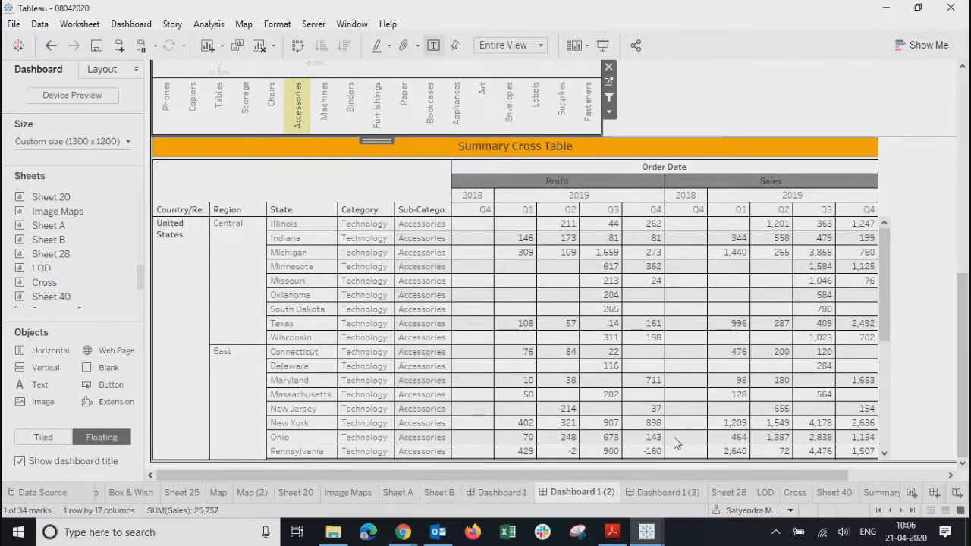
{"action": "left_click_drag", "start_coordinate": [888, 275], "coordinate": [890, 427]}
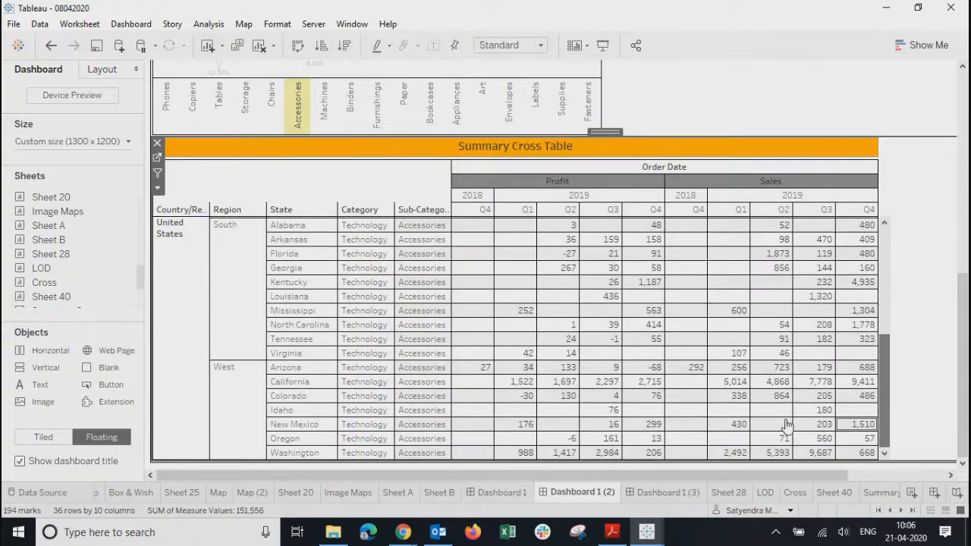
{"action": "mouse_move", "coordinate": [680, 371]}
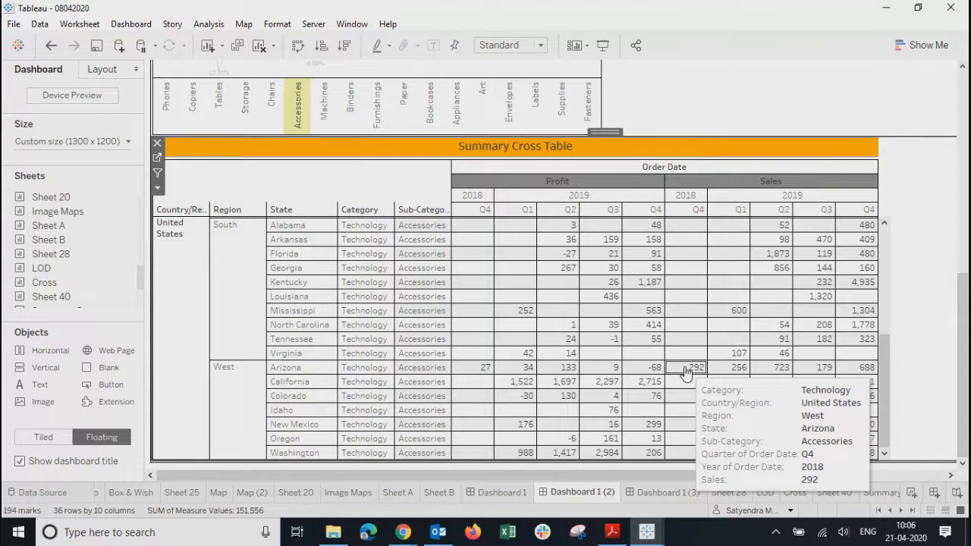
{"action": "mouse_move", "coordinate": [537, 369]}
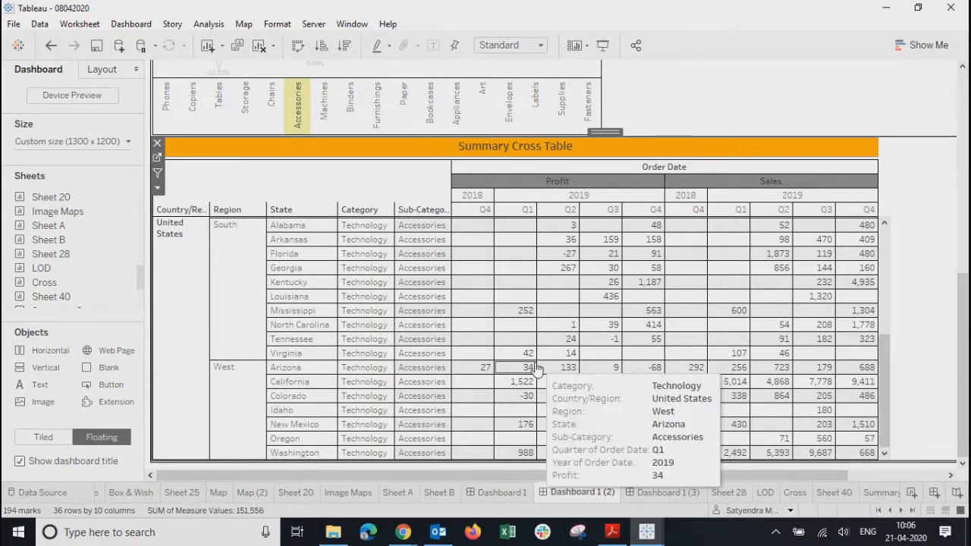
{"action": "scroll", "coordinate": [537, 369], "scroll_direction": "up", "scroll_amount": 10}
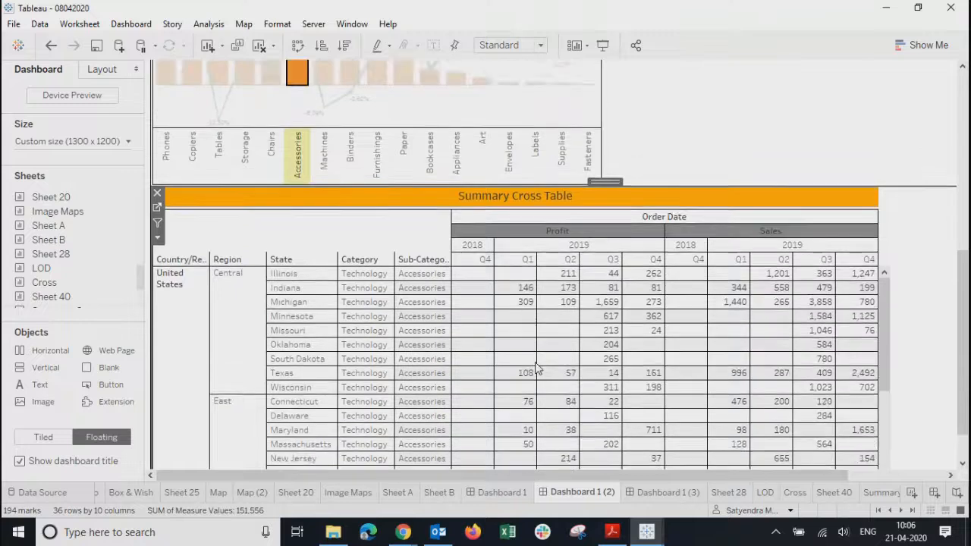
Step: Check the dashboard filtered by the 2019 Corporate bar in Refrelines and deselect that bar
{"action": "scroll", "coordinate": [524, 361], "scroll_direction": "up", "scroll_amount": 5}
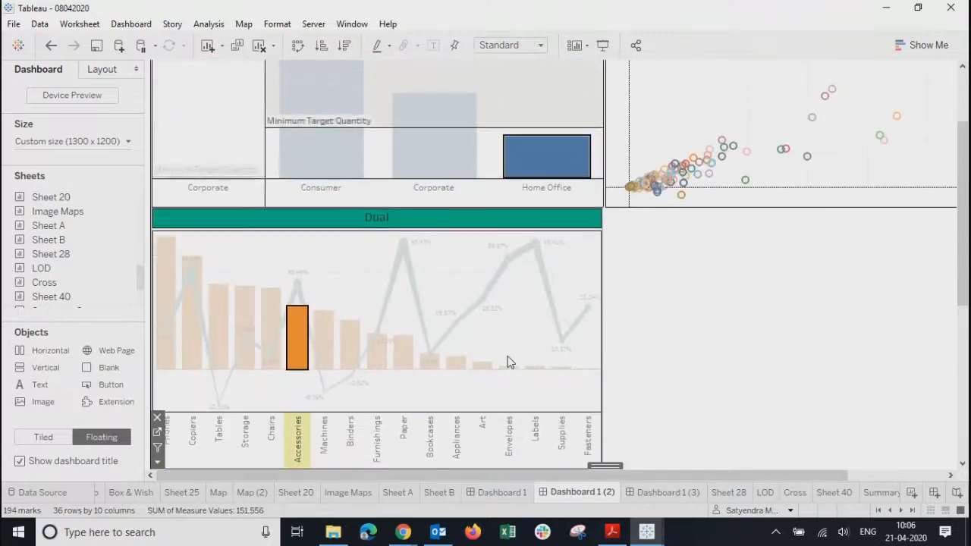
{"action": "scroll", "coordinate": [457, 304], "scroll_direction": "up", "scroll_amount": 1}
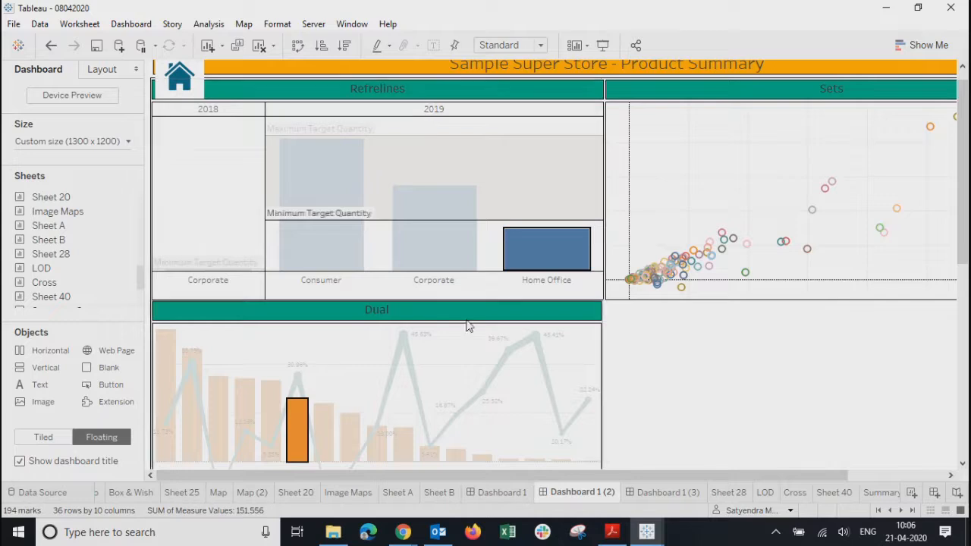
{"action": "left_click", "coordinate": [436, 249]}
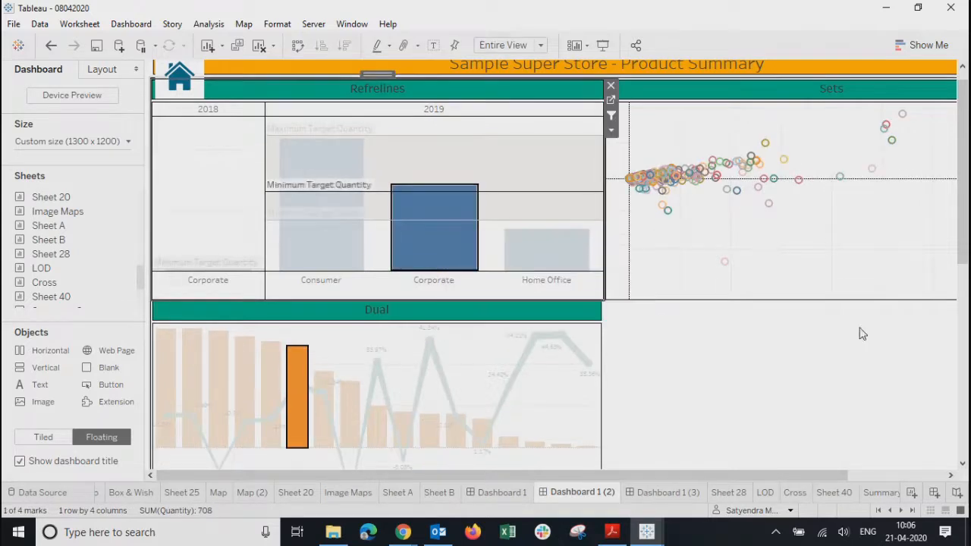
{"action": "scroll", "coordinate": [872, 357], "scroll_direction": "down", "scroll_amount": 2}
{"action": "scroll", "coordinate": [878, 362], "scroll_direction": "down", "scroll_amount": 4}
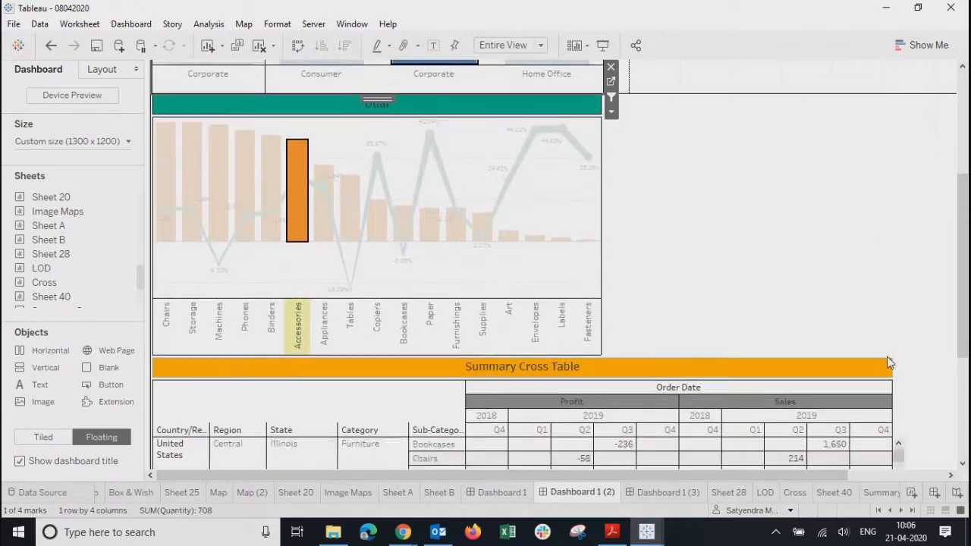
{"action": "left_click_drag", "start_coordinate": [969, 313], "coordinate": [964, 199]}
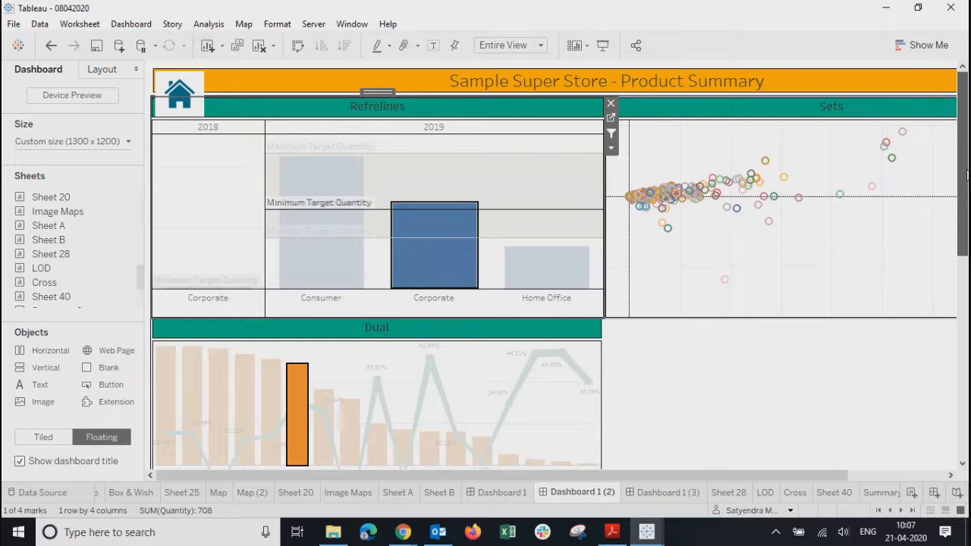
{"action": "mouse_move", "coordinate": [967, 176]}
{"action": "left_mouse_down"}
{"action": "mouse_move", "coordinate": [967, 290]}
{"action": "mouse_move", "coordinate": [966, 177]}
{"action": "left_mouse_up"}
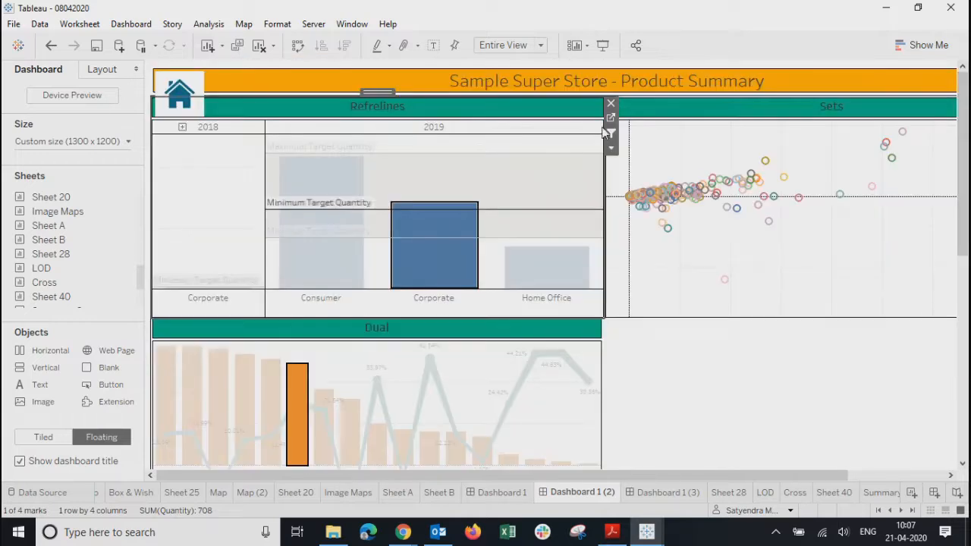
{"action": "left_click", "coordinate": [434, 255]}
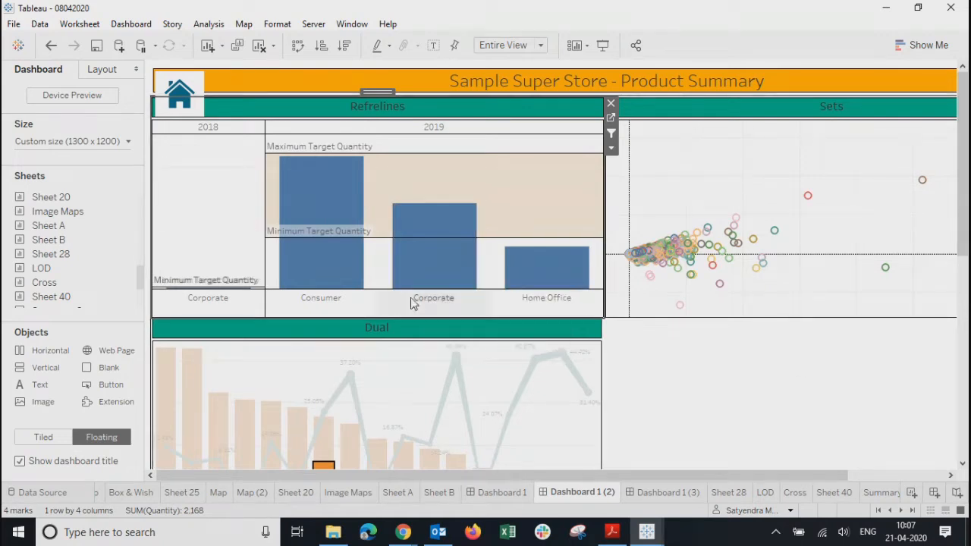
Step: Open the dashboard's actions and review the settings of the Filter 5 (generated) action without changing them
{"action": "left_click", "coordinate": [393, 372]}
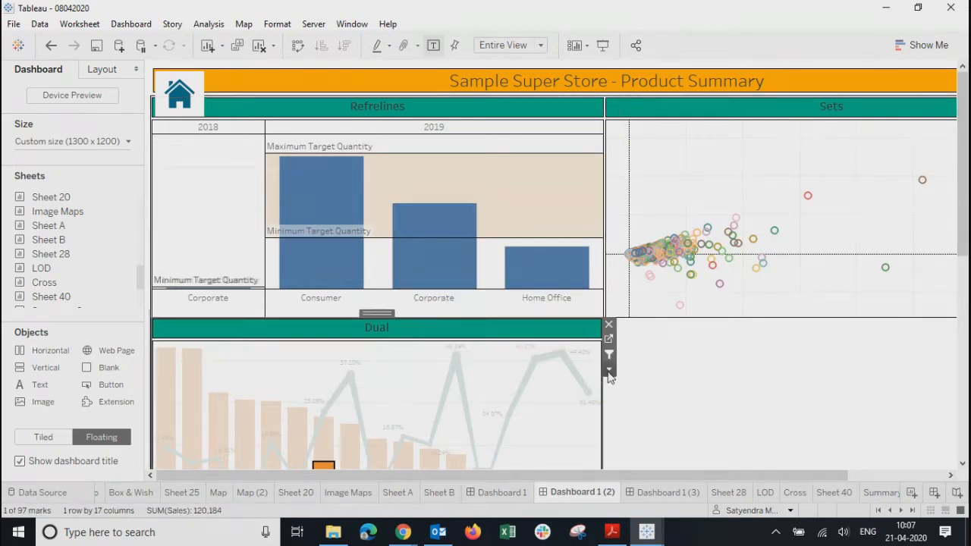
{"action": "left_click", "coordinate": [131, 24]}
{"action": "left_click", "coordinate": [138, 210]}
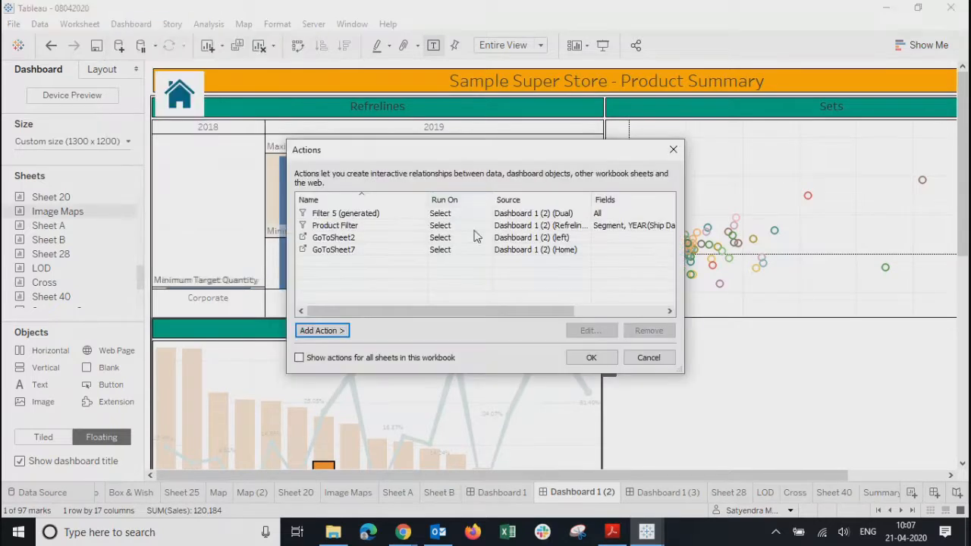
{"action": "left_click_drag", "start_coordinate": [489, 160], "coordinate": [415, 224]}
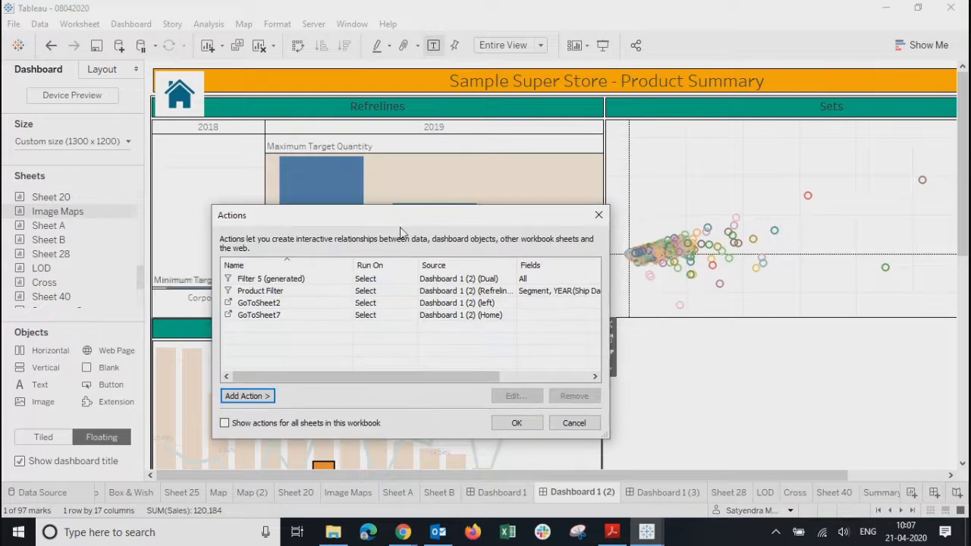
{"action": "left_click", "coordinate": [249, 280]}
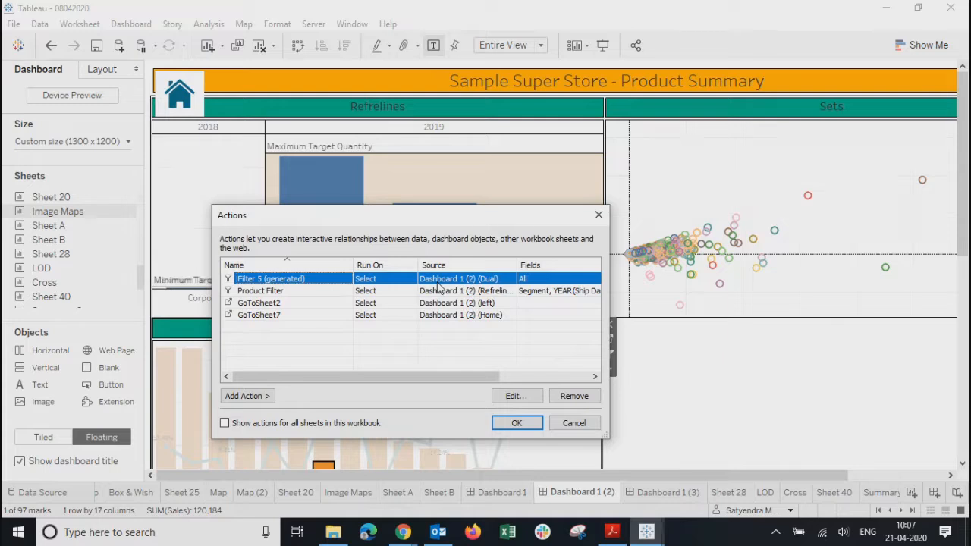
{"action": "left_click", "coordinate": [516, 396]}
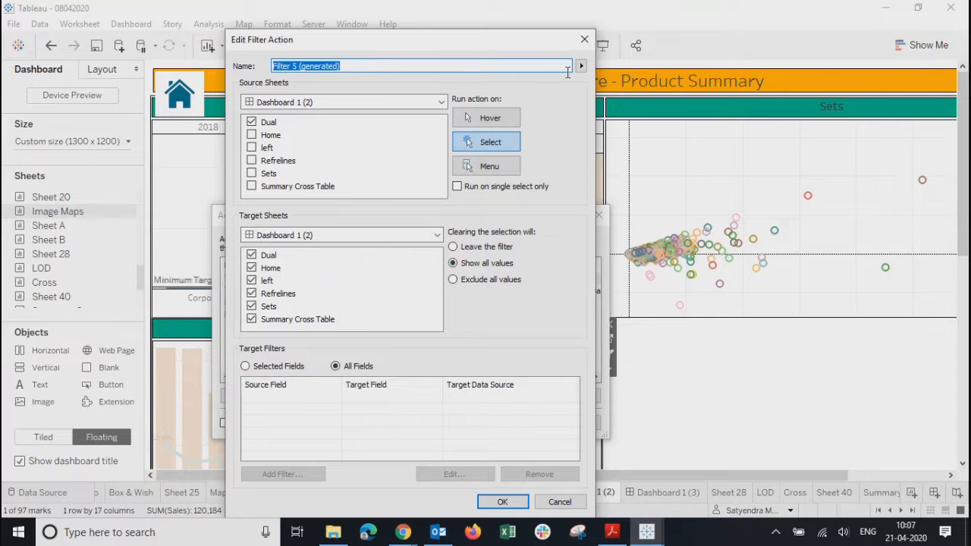
{"action": "left_click", "coordinate": [584, 38]}
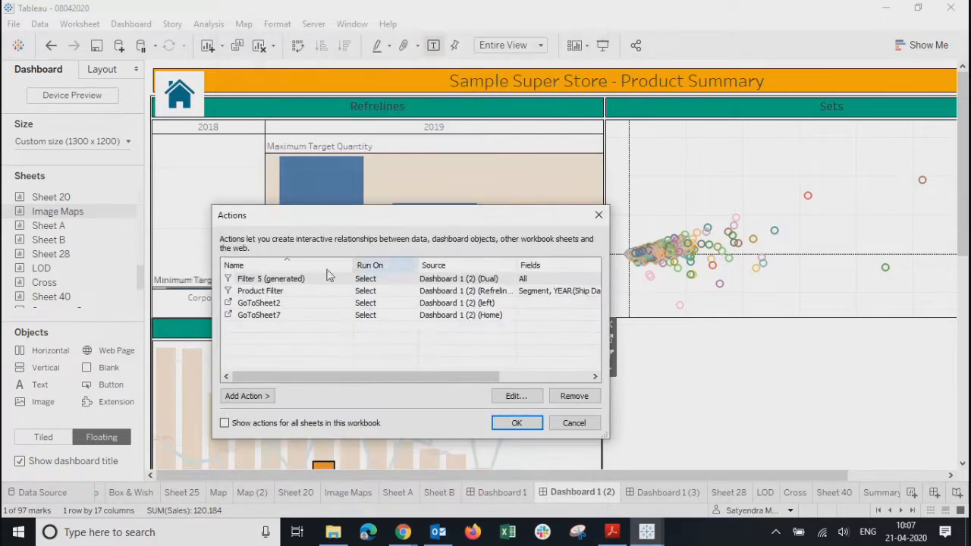
Step: Set the Product Filter action's target filters to All Fields and apply the dashboard actions
{"action": "left_click", "coordinate": [267, 295]}
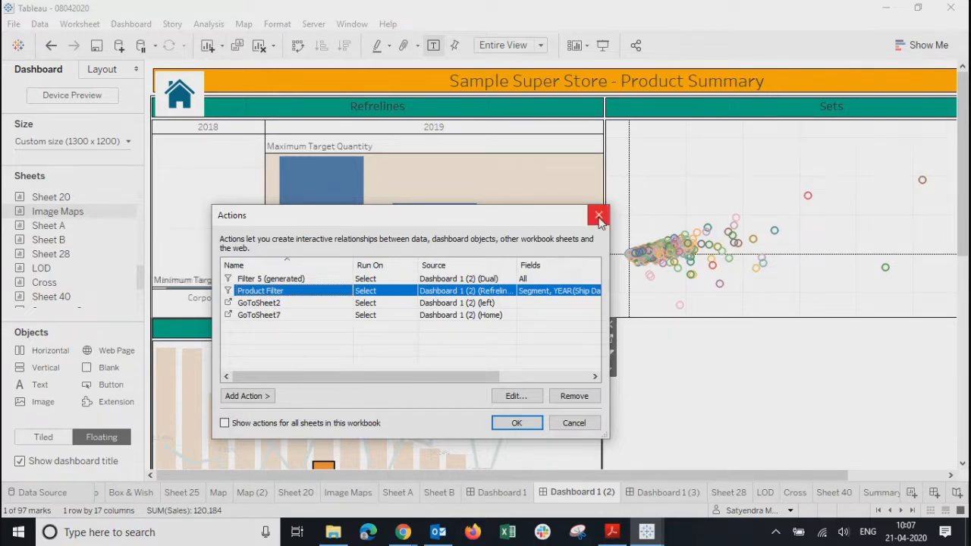
{"action": "left_click", "coordinate": [280, 281]}
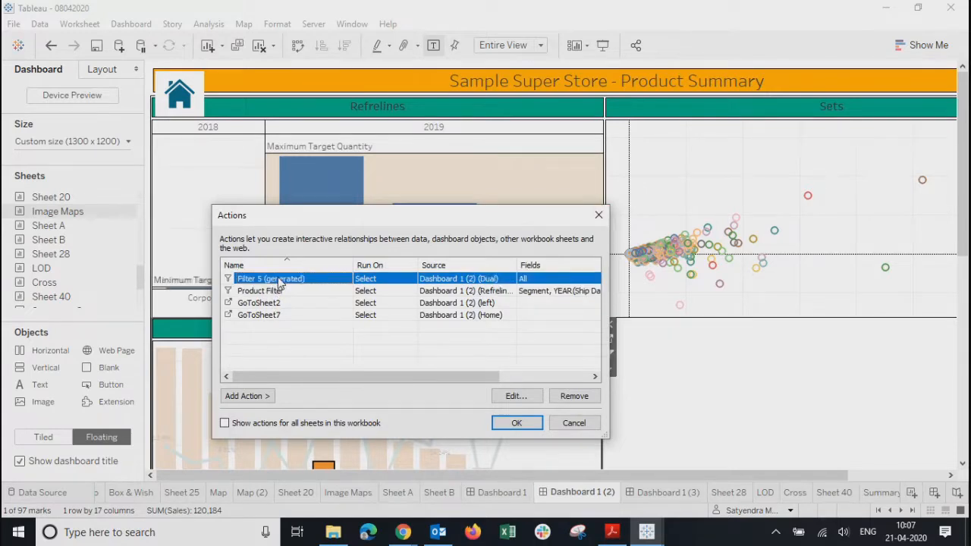
{"action": "left_click", "coordinate": [279, 292]}
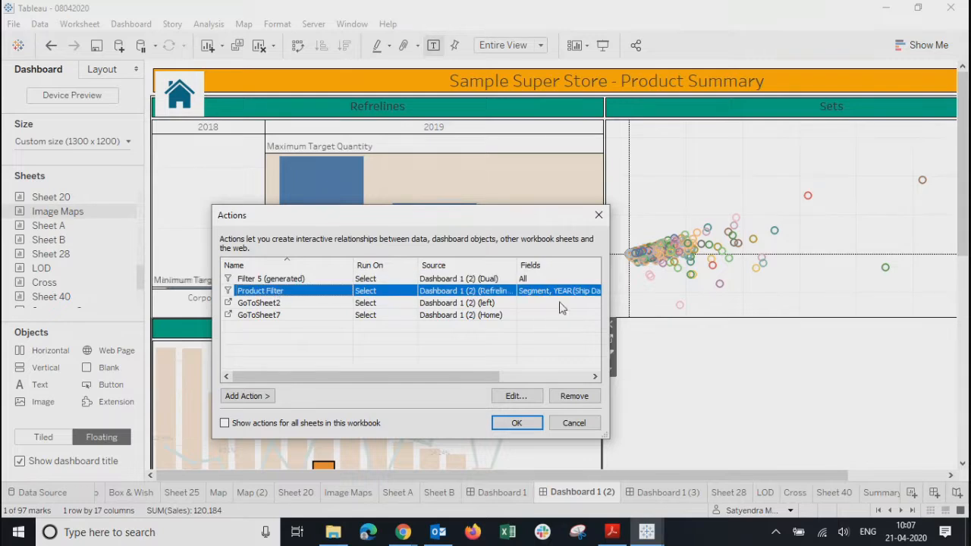
{"action": "left_click", "coordinate": [520, 399]}
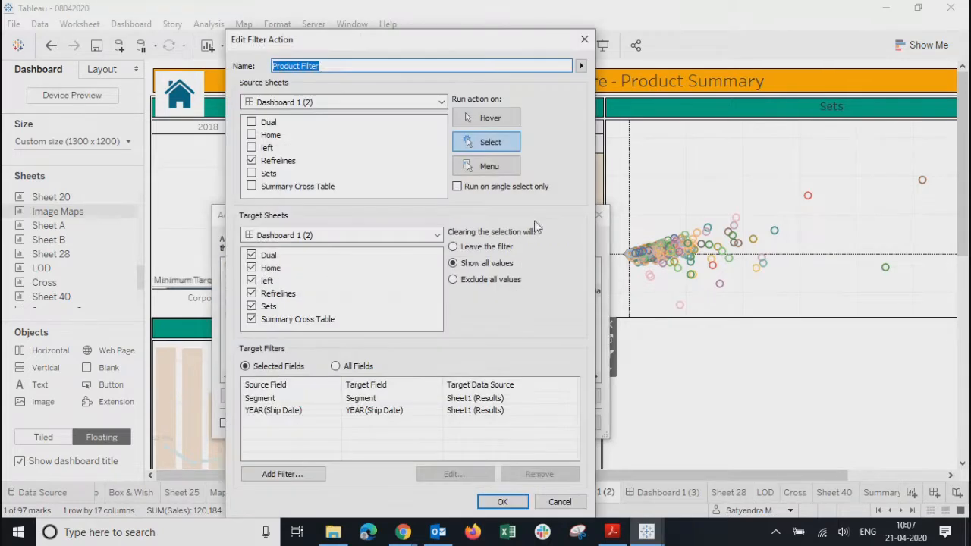
{"action": "left_click", "coordinate": [273, 423]}
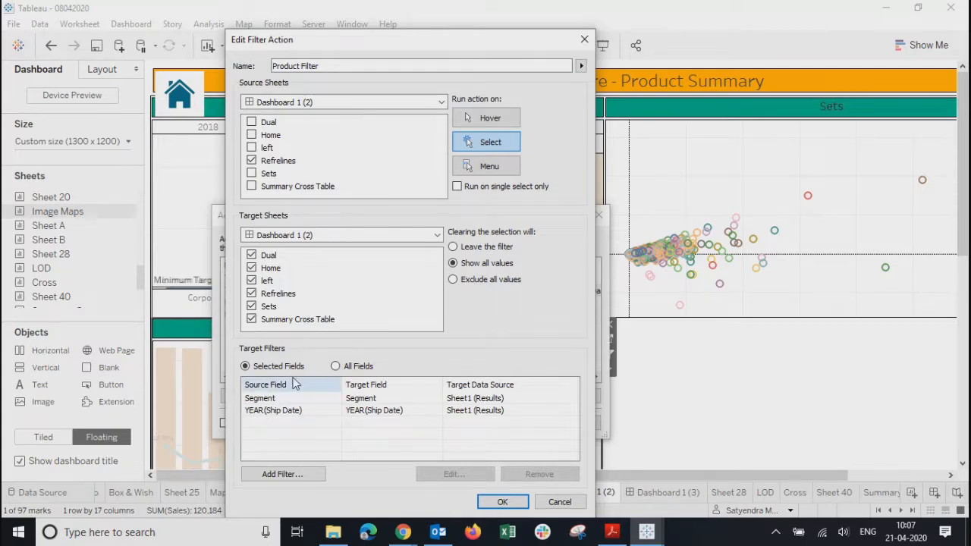
{"action": "left_click", "coordinate": [336, 367]}
{"action": "left_click", "coordinate": [489, 500]}
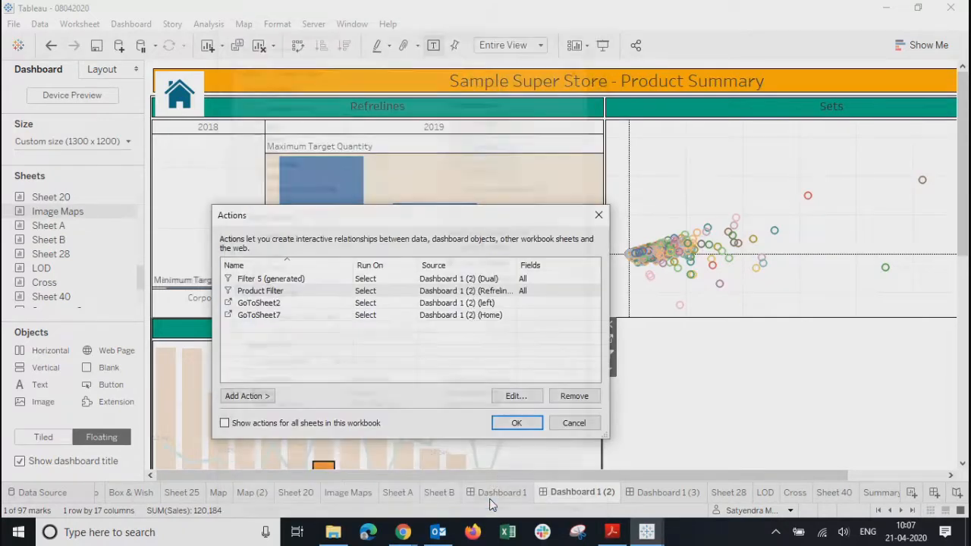
{"action": "left_click", "coordinate": [514, 425]}
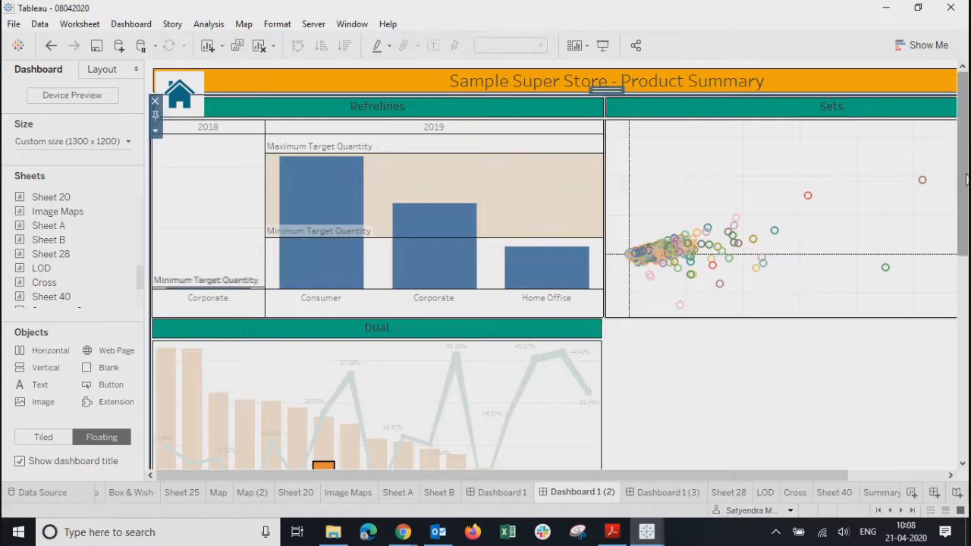
Step: Check the Summary Cross Table and clear the Accessories selection in the Dual chart
{"action": "left_click_drag", "start_coordinate": [963, 167], "coordinate": [966, 398]}
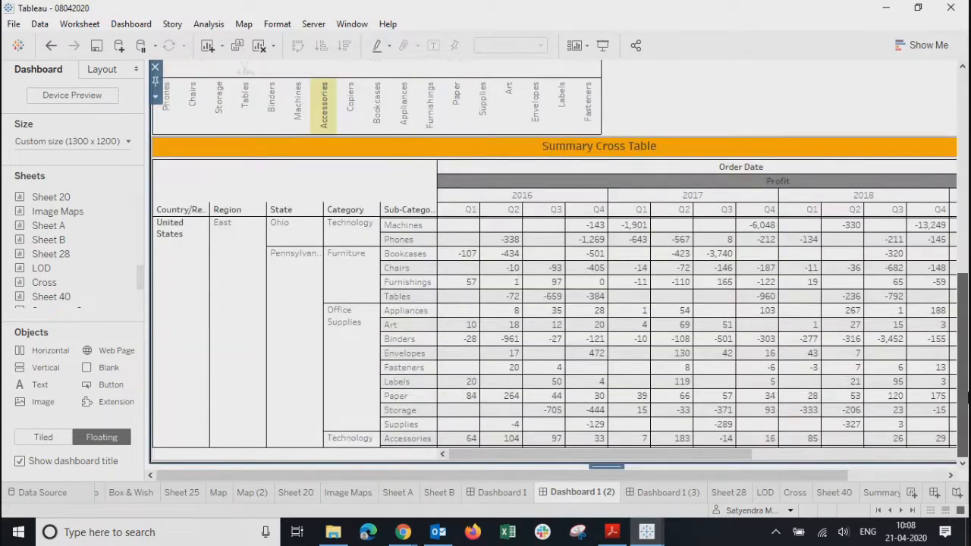
{"action": "scroll", "coordinate": [531, 304], "scroll_direction": "up", "scroll_amount": 10}
{"action": "left_click", "coordinate": [410, 351]}
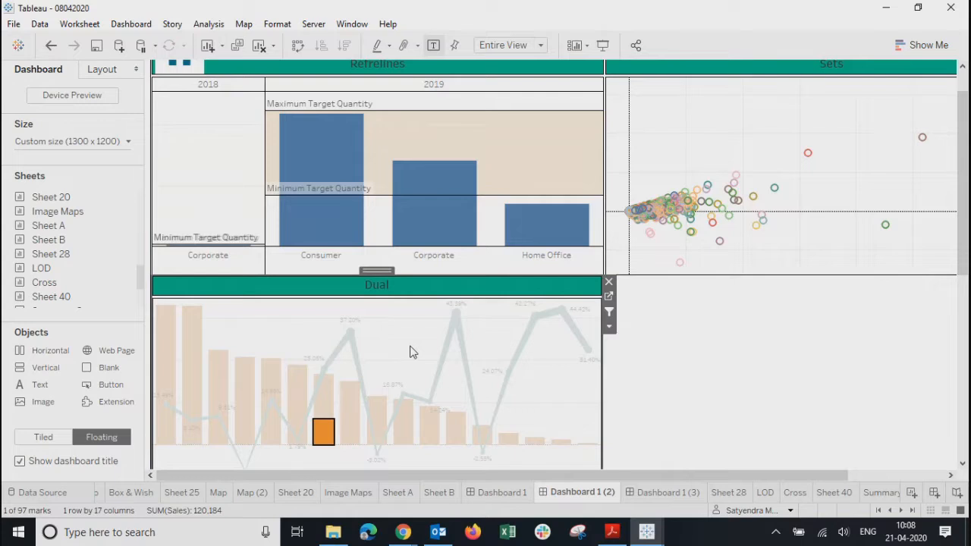
{"action": "left_click", "coordinate": [410, 351]}
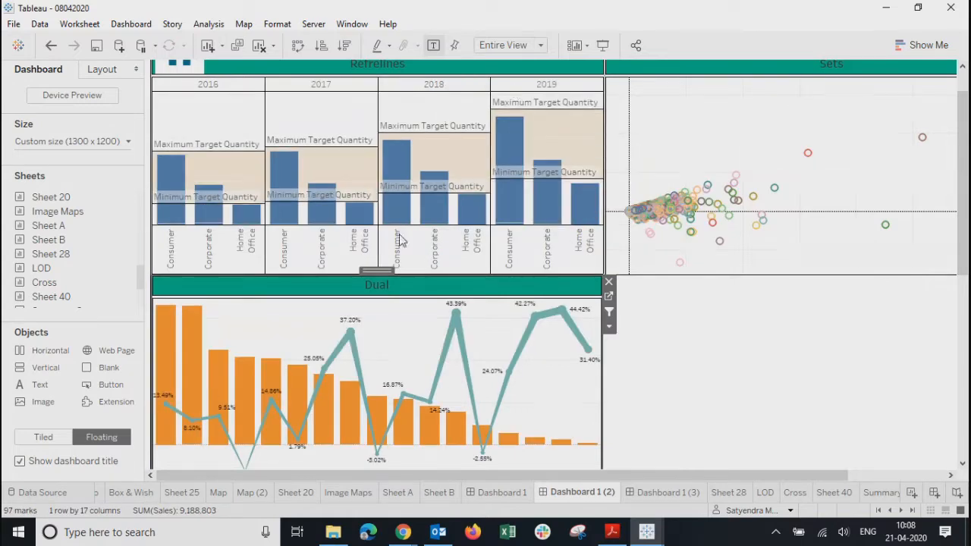
Step: Filter by the 2018 Consumer bar in Refrelines and the Accessories bar in Dual, and check the Summary Cross Table
{"action": "left_click", "coordinate": [398, 211]}
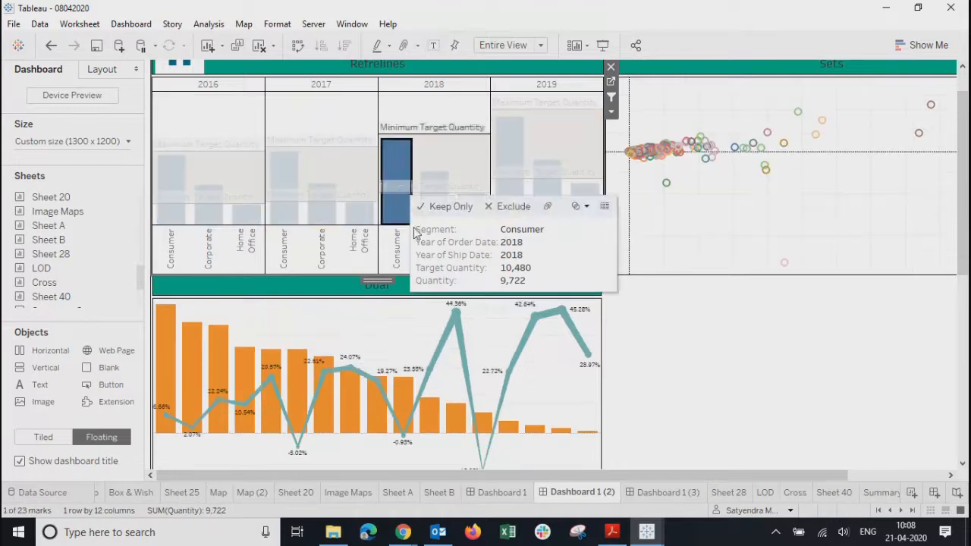
{"action": "left_click", "coordinate": [323, 396]}
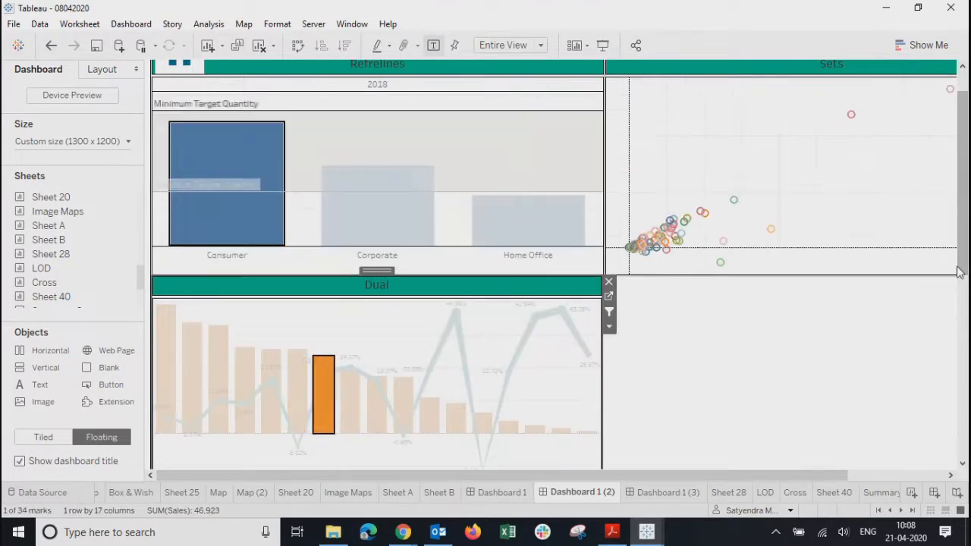
{"action": "left_click_drag", "start_coordinate": [961, 262], "coordinate": [961, 444]}
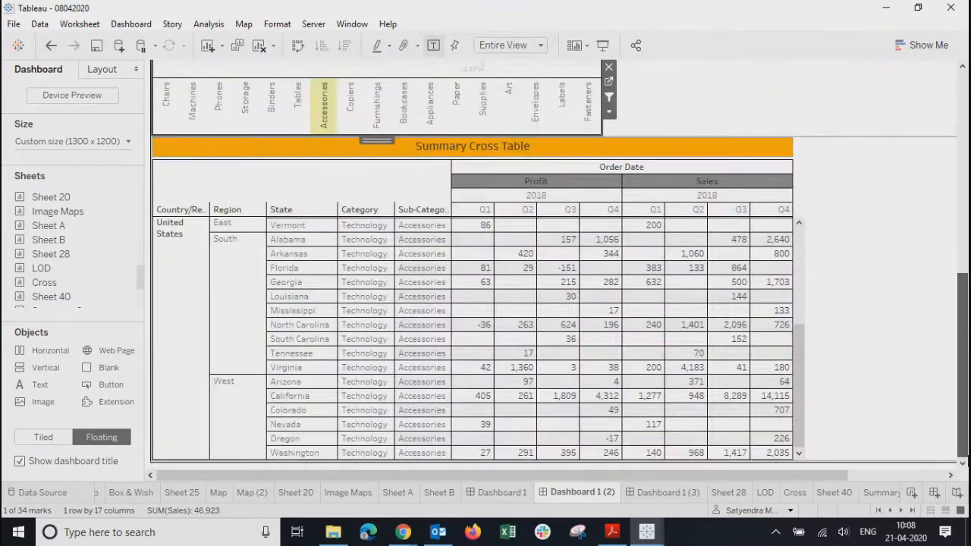
{"action": "scroll", "coordinate": [297, 341], "scroll_direction": "up", "scroll_amount": 10}
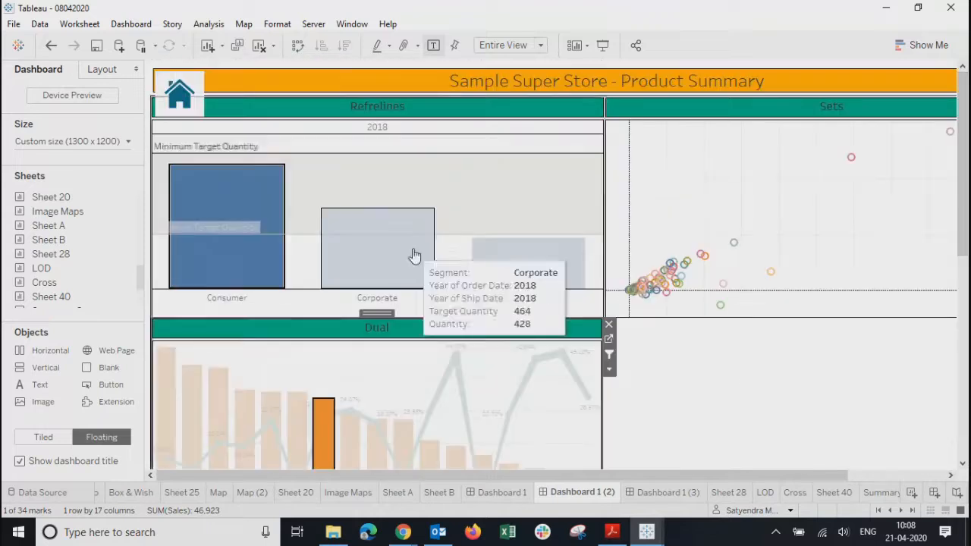
Step: Filter by the 2018 Corporate bar in Refrelines and the Machines point on the Dual chart's line, check the views, and clear the selection
{"action": "left_click", "coordinate": [415, 255]}
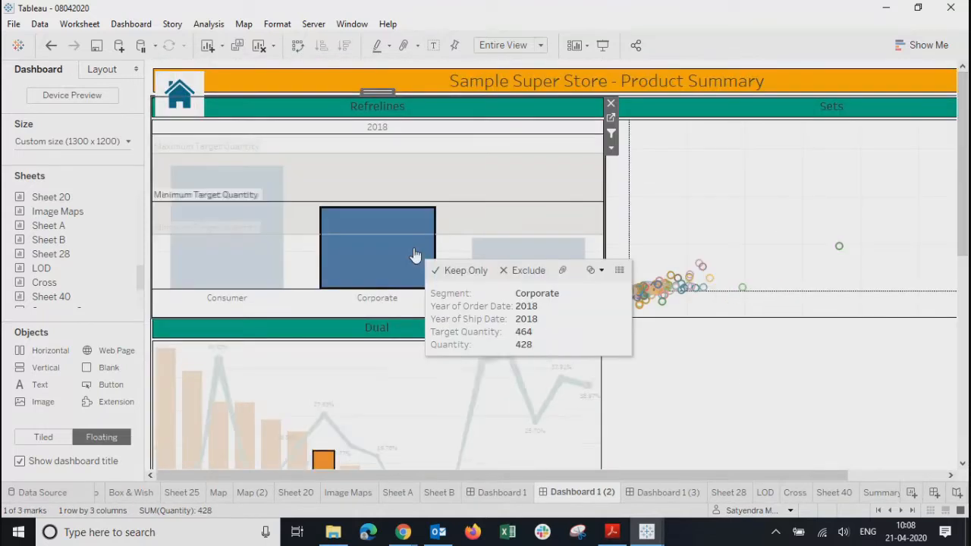
{"action": "left_click", "coordinate": [294, 458]}
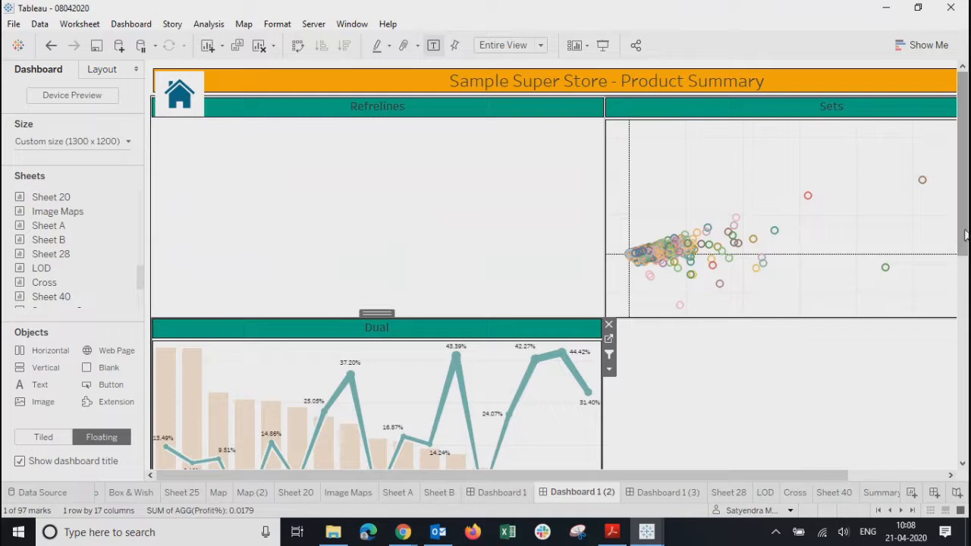
{"action": "mouse_move", "coordinate": [966, 247]}
{"action": "left_mouse_down"}
{"action": "mouse_move", "coordinate": [963, 444]}
{"action": "mouse_move", "coordinate": [966, 237]}
{"action": "mouse_move", "coordinate": [965, 301]}
{"action": "mouse_move", "coordinate": [965, 237]}
{"action": "mouse_move", "coordinate": [965, 254]}
{"action": "left_mouse_up"}
{"action": "scroll", "coordinate": [733, 339], "scroll_direction": "down", "scroll_amount": 3}
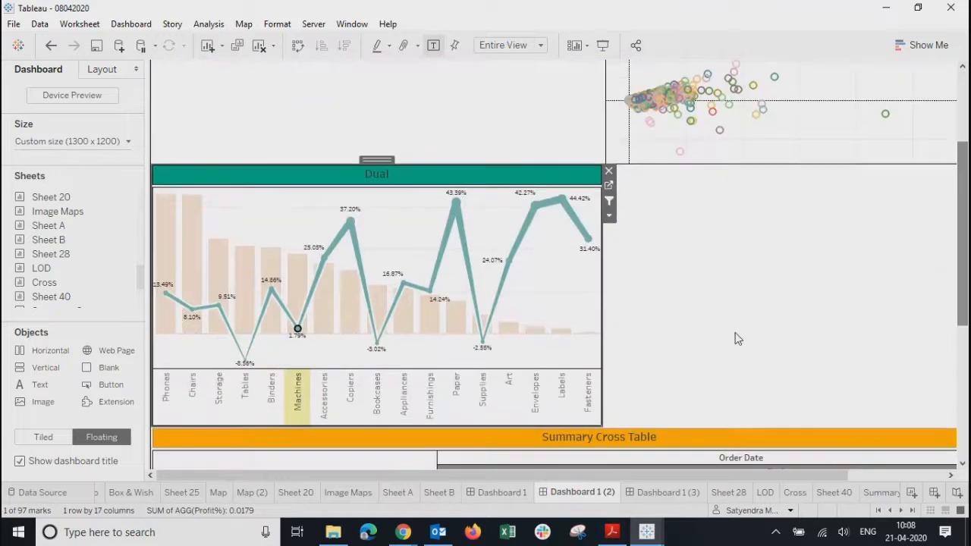
{"action": "left_click", "coordinate": [281, 216]}
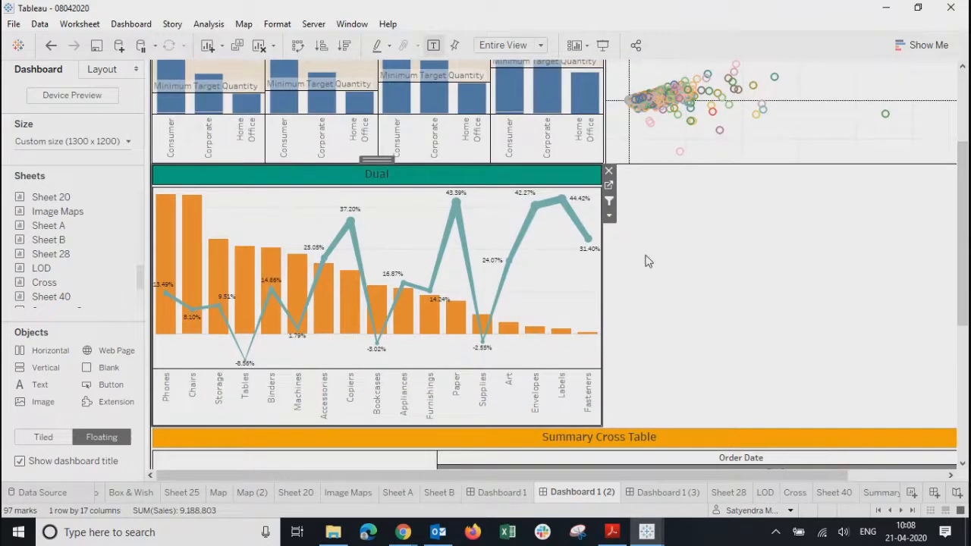
Step: Filter by the 2018 Home Office bar in Refrelines and the Copiers bar in Dual, and check the Summary Cross Table
{"action": "scroll", "coordinate": [645, 261], "scroll_direction": "up", "scroll_amount": 1}
{"action": "left_click", "coordinate": [472, 125]}
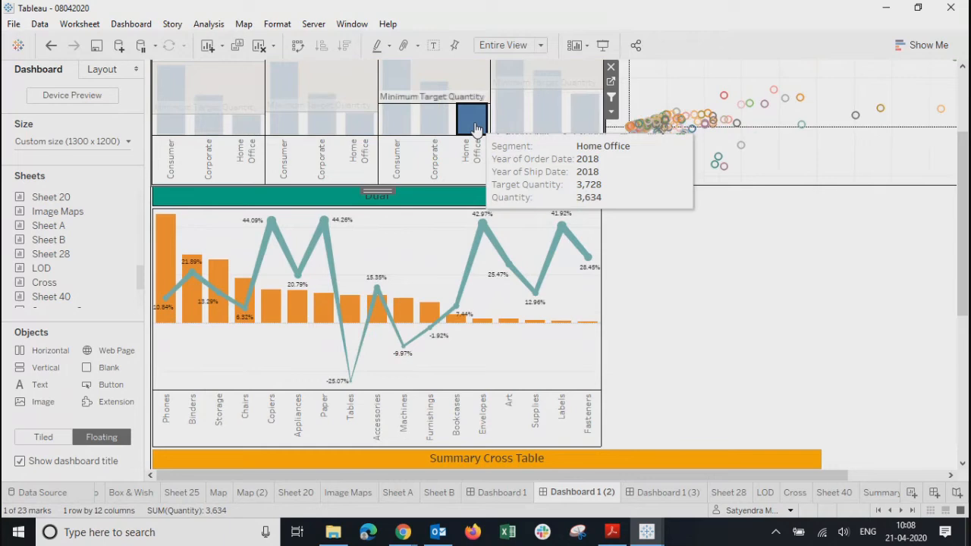
{"action": "left_click", "coordinate": [279, 317]}
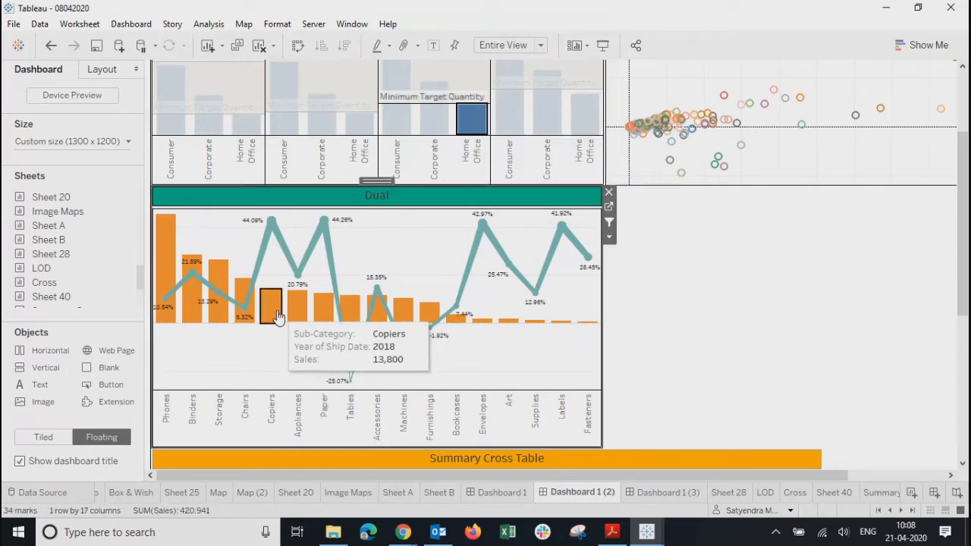
{"action": "left_click", "coordinate": [279, 317]}
{"action": "scroll", "coordinate": [965, 345], "scroll_direction": "down", "scroll_amount": 2}
{"action": "left_click", "coordinate": [965, 345]}
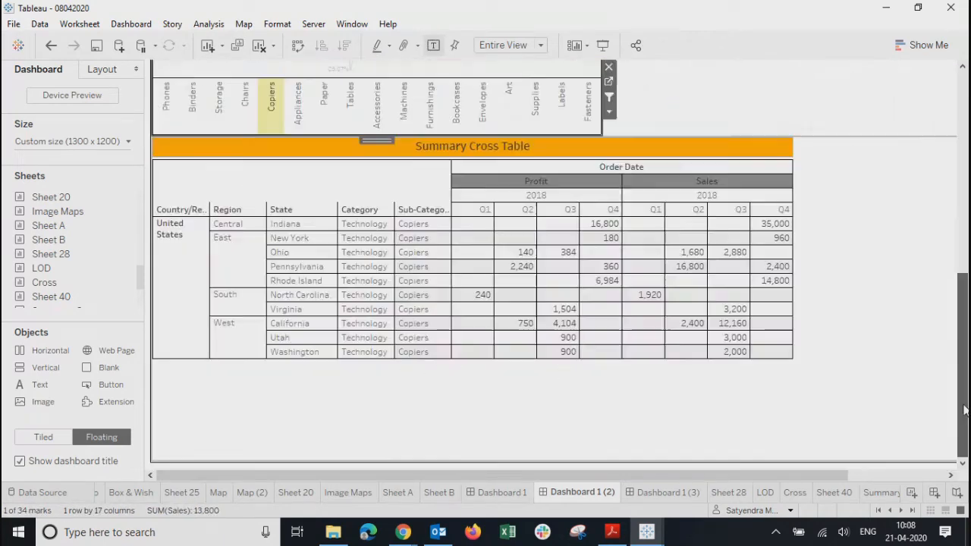
{"action": "left_click_drag", "start_coordinate": [965, 410], "coordinate": [947, 123]}
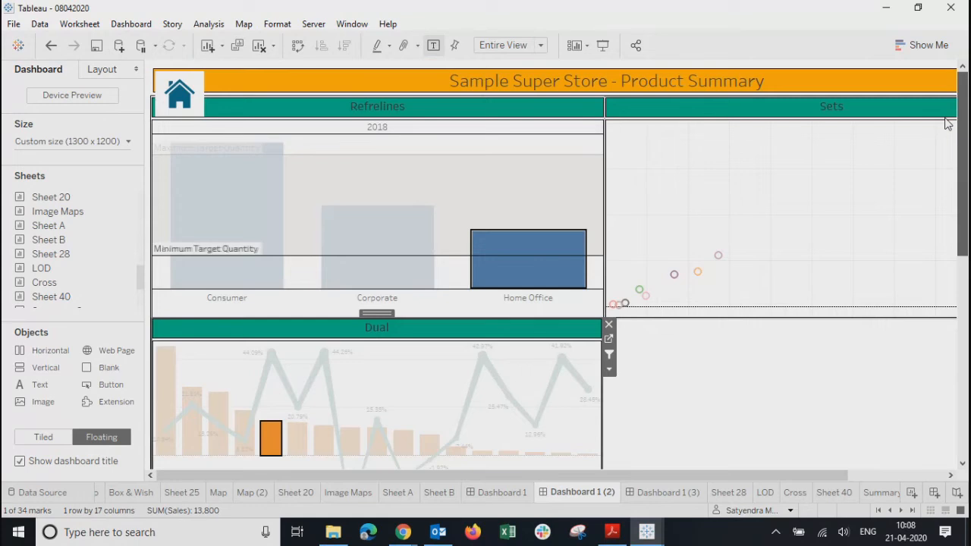
Step: Deselect the 2018 Home Office bar in Refrelines and the Copiers bar in Dual to clear both filters
{"action": "left_click", "coordinate": [491, 280]}
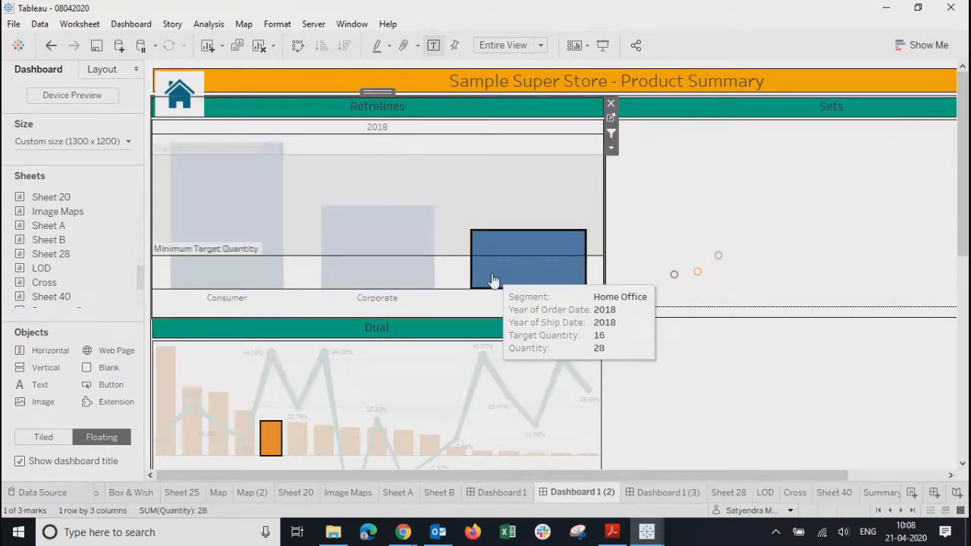
{"action": "left_click", "coordinate": [492, 280]}
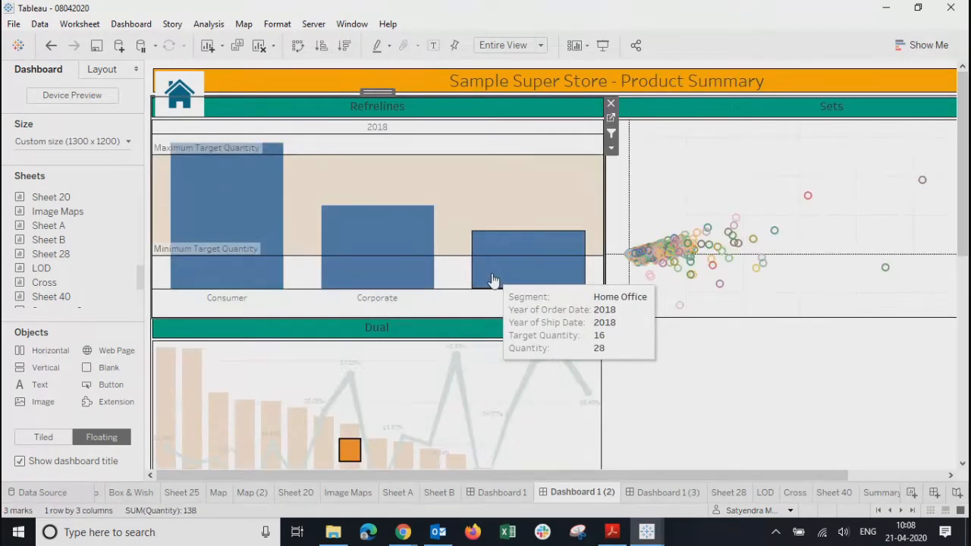
{"action": "left_click", "coordinate": [356, 451]}
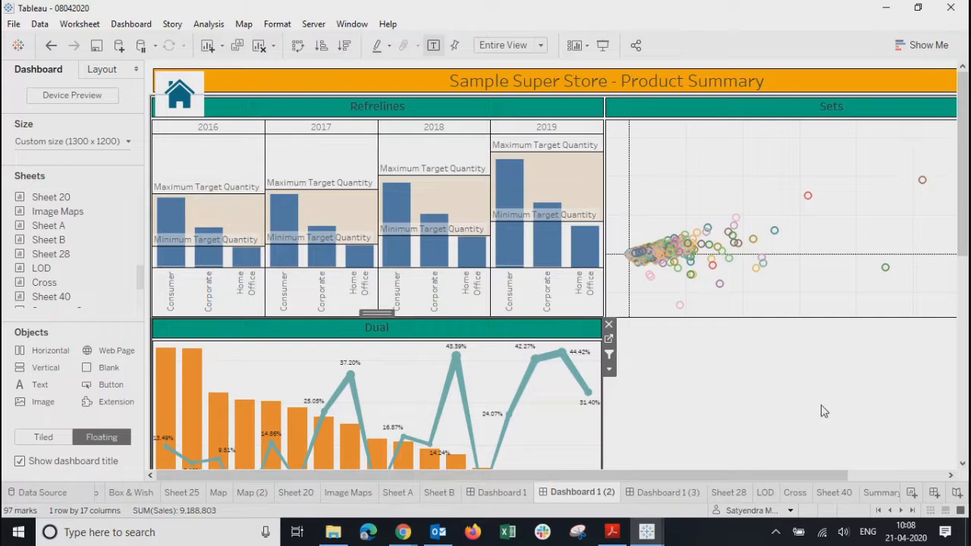
Step: Collapse the Order Date quarters in the Summary Cross Table to the year level
{"action": "scroll", "coordinate": [823, 410], "scroll_direction": "down", "scroll_amount": 3}
{"action": "scroll", "coordinate": [835, 405], "scroll_direction": "down", "scroll_amount": 2}
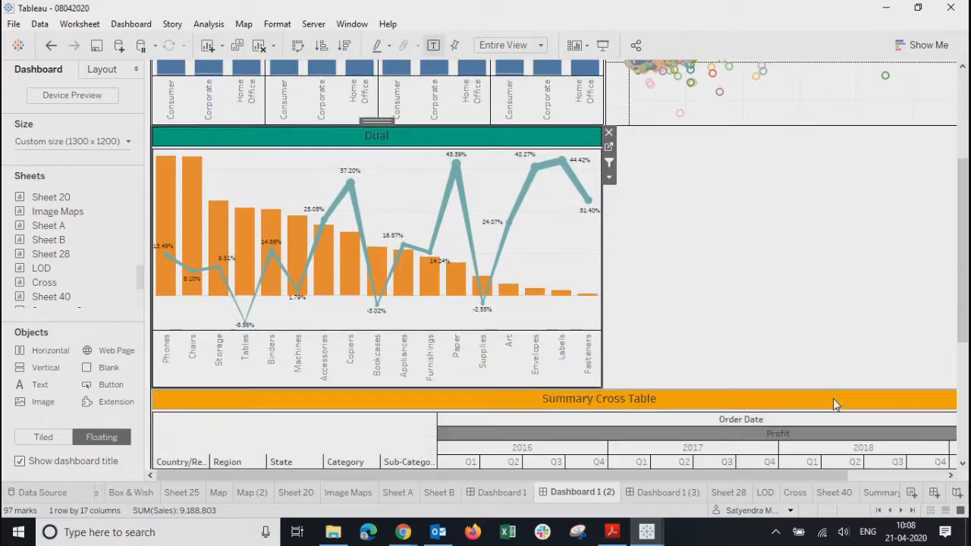
{"action": "scroll", "coordinate": [835, 406], "scroll_direction": "down", "scroll_amount": 6}
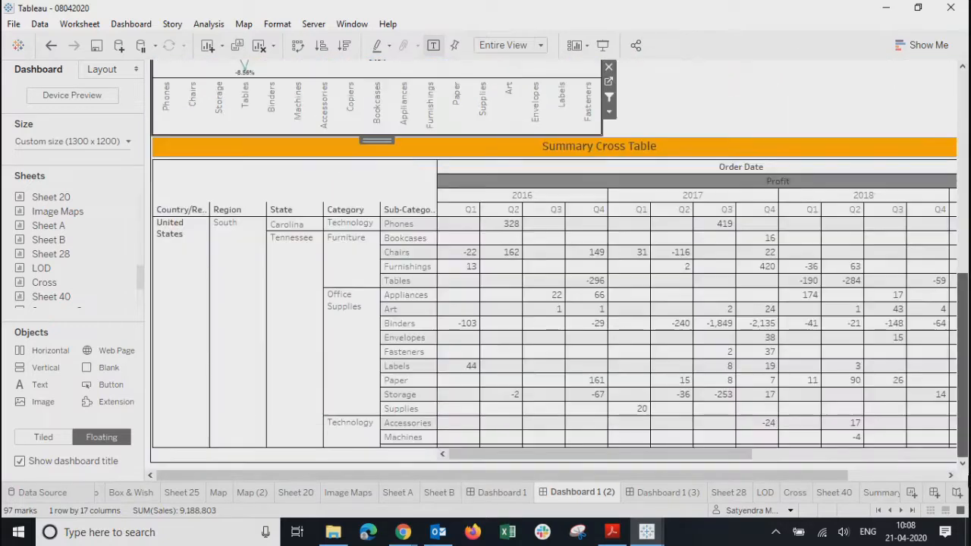
{"action": "left_click_drag", "start_coordinate": [552, 455], "coordinate": [432, 496]}
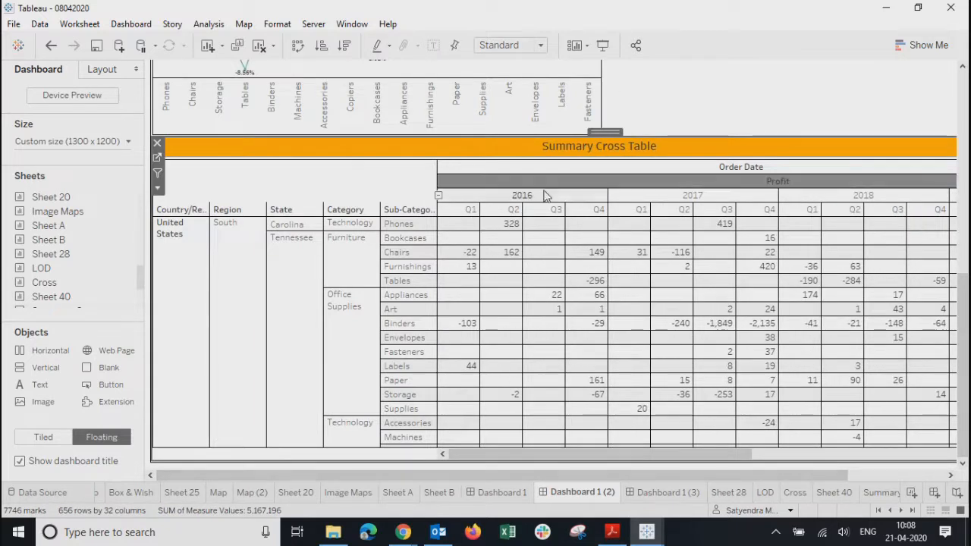
{"action": "left_click", "coordinate": [438, 197]}
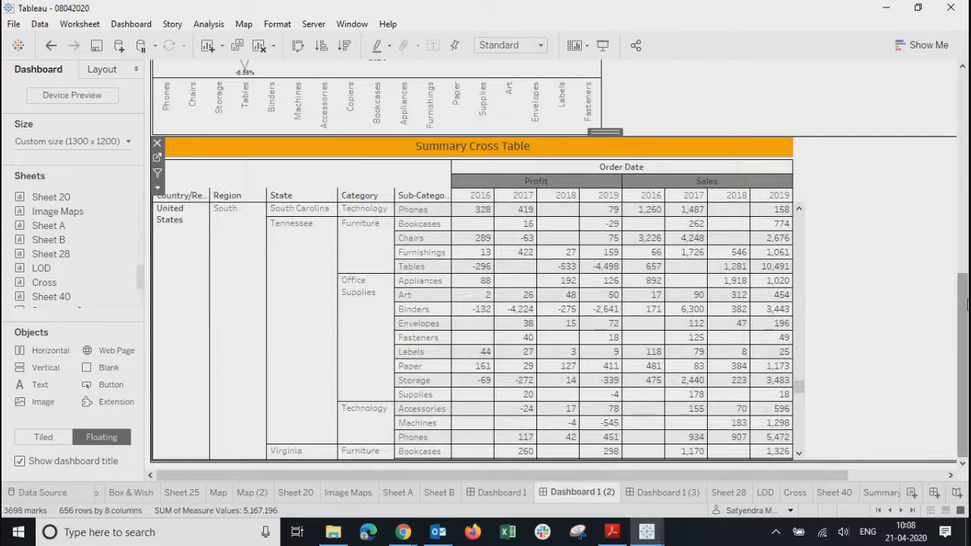
Step: Review the Product Filter action's source sheets, target sheets and target filter settings among the dashboard's actions
{"action": "scroll", "coordinate": [868, 266], "scroll_direction": "up", "scroll_amount": 10}
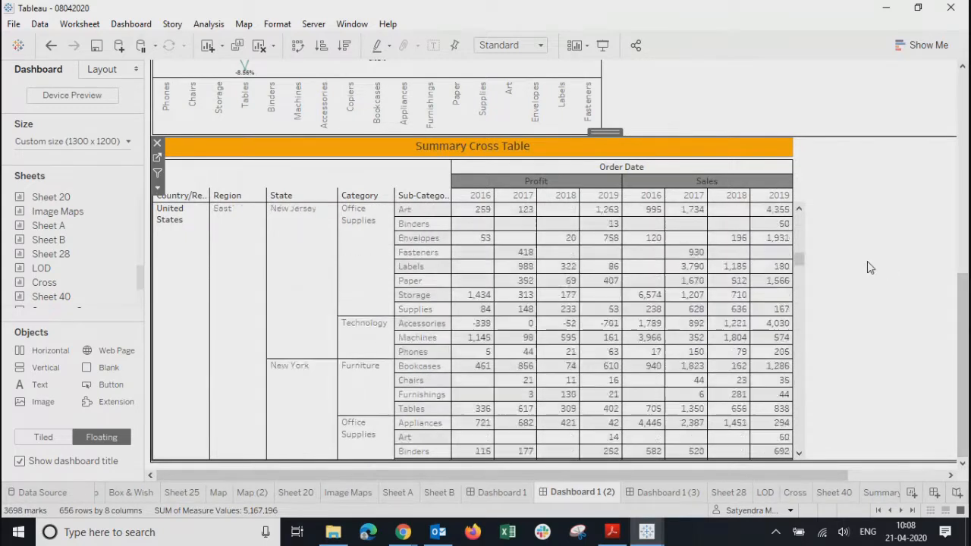
{"action": "scroll", "coordinate": [947, 265], "scroll_direction": "up", "scroll_amount": 5}
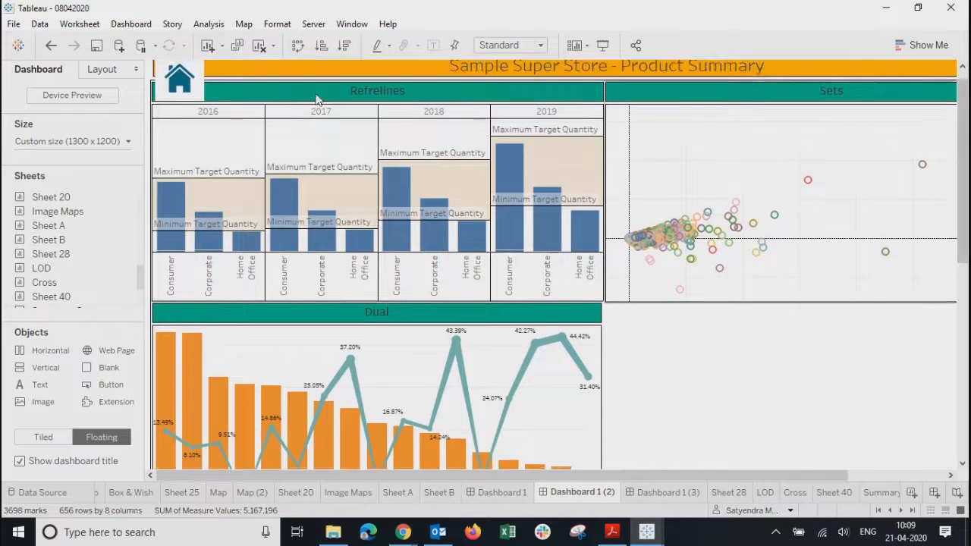
{"action": "left_click", "coordinate": [133, 23]}
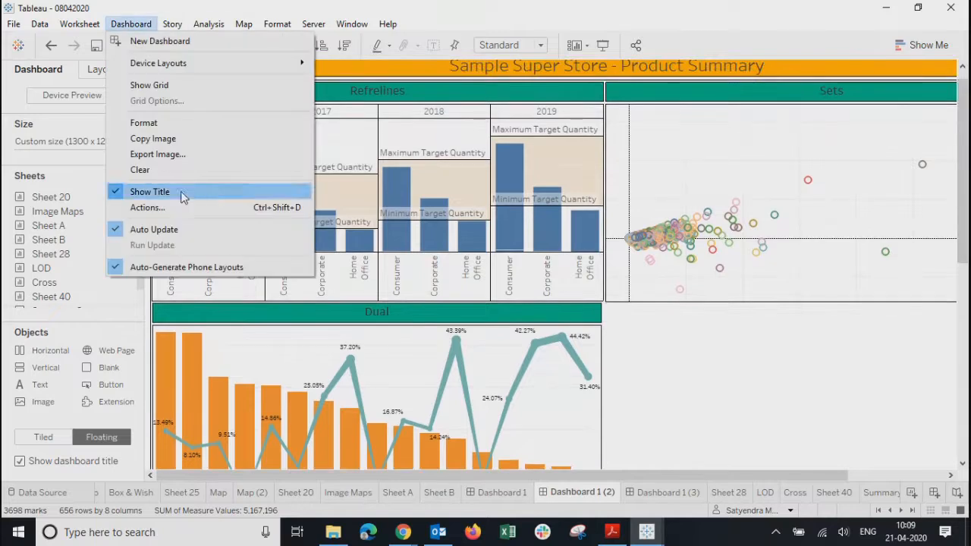
{"action": "left_click", "coordinate": [148, 211]}
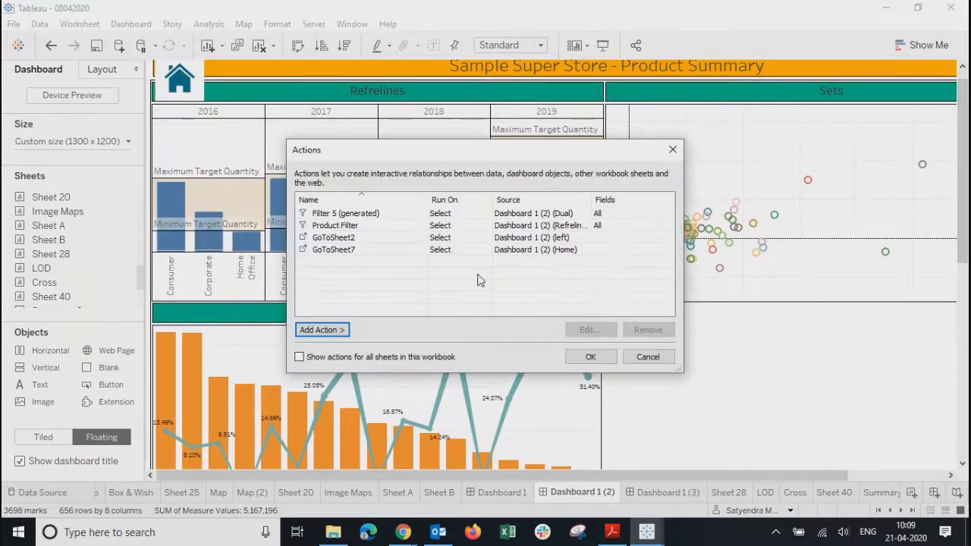
{"action": "left_click", "coordinate": [574, 229]}
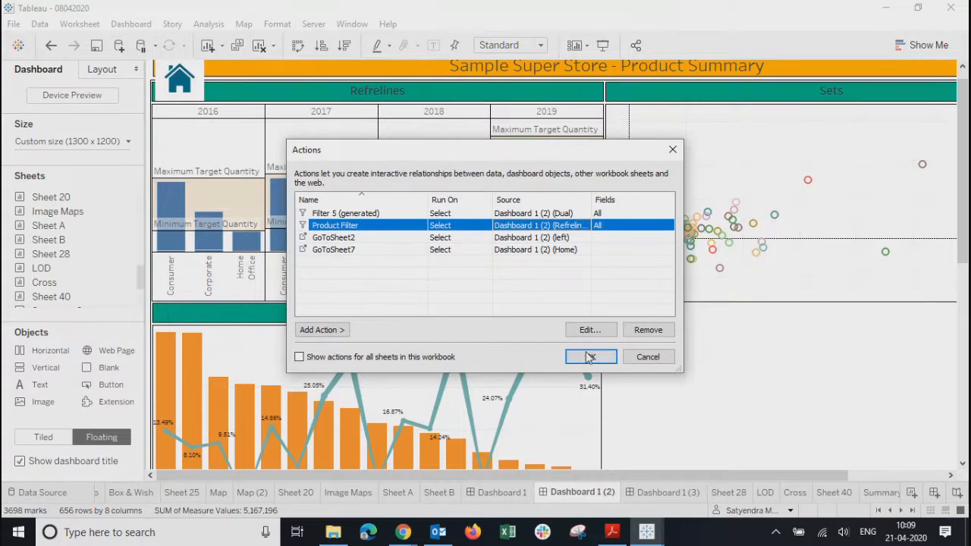
{"action": "left_click", "coordinate": [589, 332]}
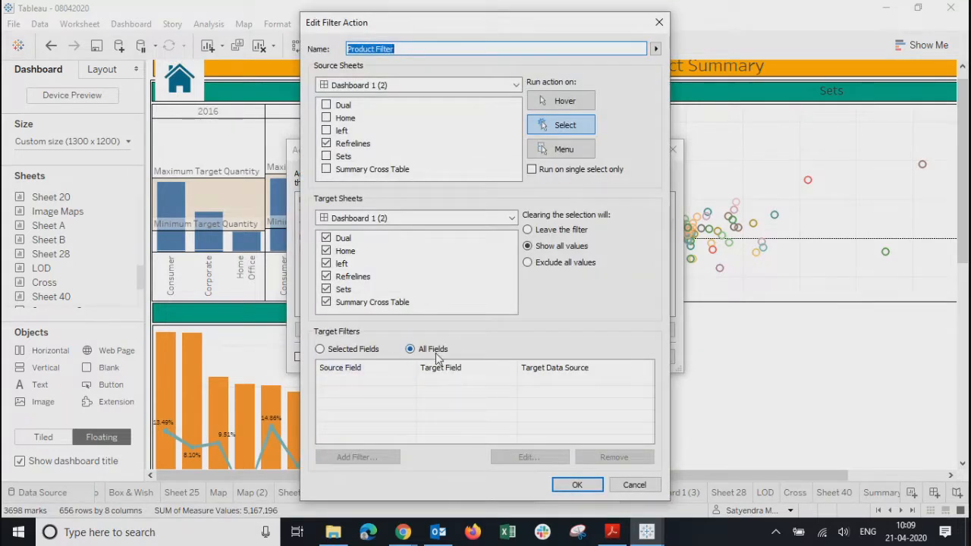
{"action": "left_click", "coordinate": [558, 491]}
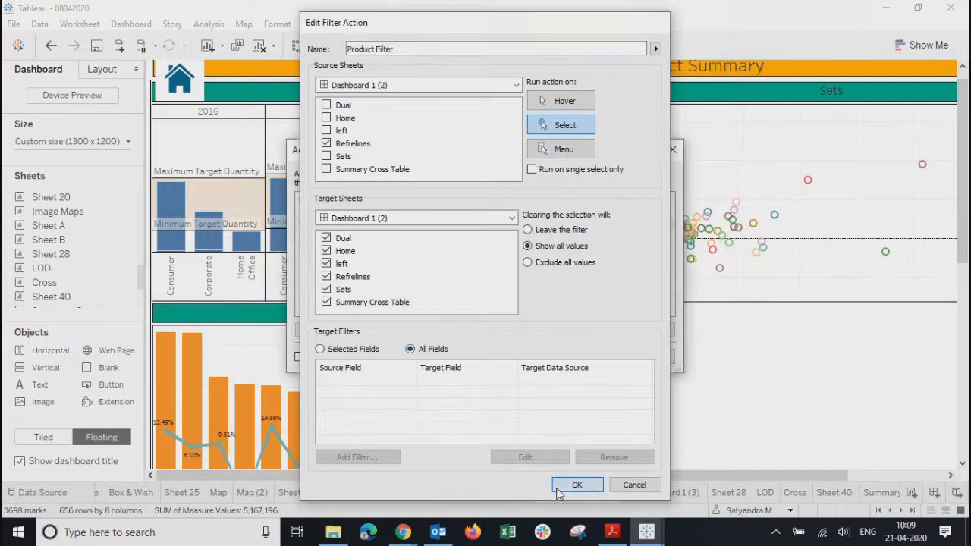
{"action": "left_click", "coordinate": [596, 359]}
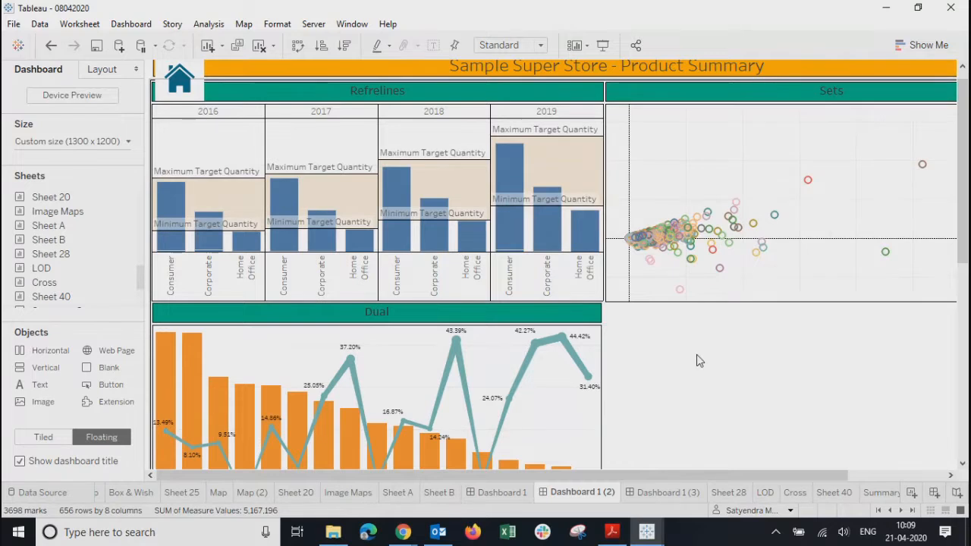
{"action": "left_click", "coordinate": [498, 328]}
{"action": "left_click", "coordinate": [616, 313]}
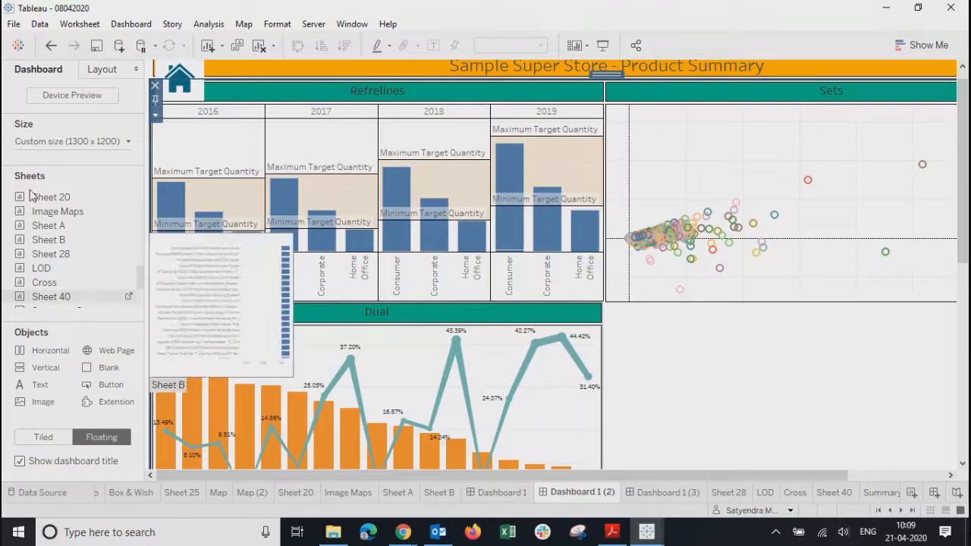
Step: Reopen the Product Filter action, examine its Selected Fields and All Fields options, and leave without making changes
{"action": "left_click", "coordinate": [122, 26]}
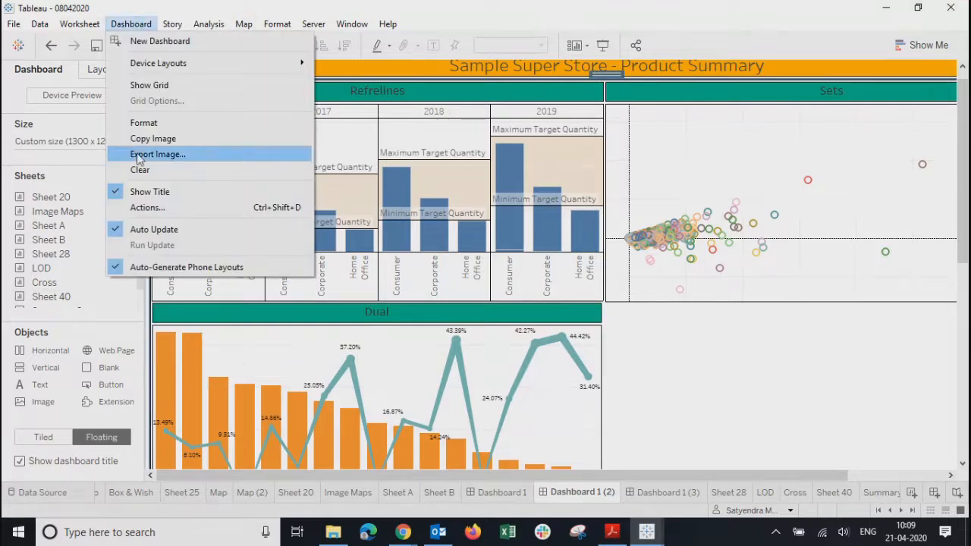
{"action": "left_click", "coordinate": [146, 210]}
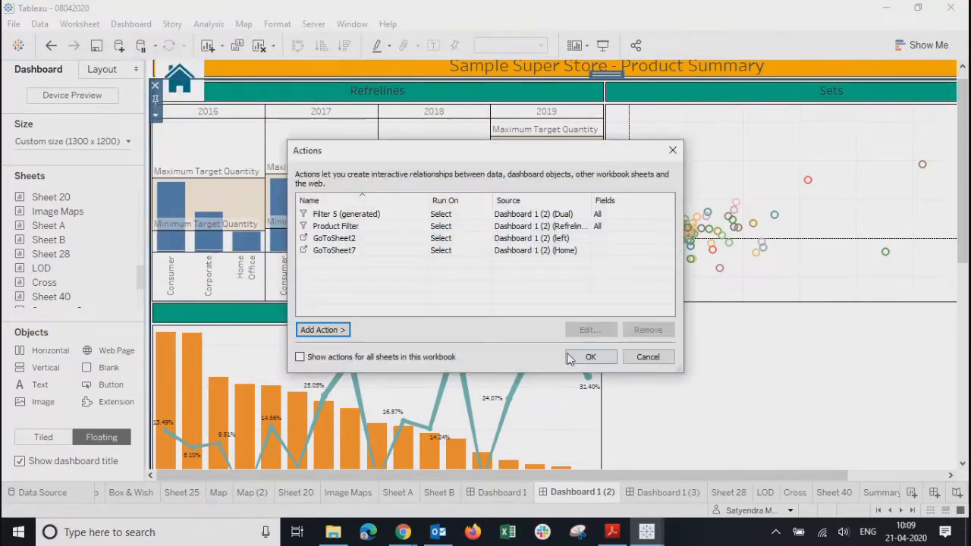
{"action": "left_click", "coordinate": [346, 227]}
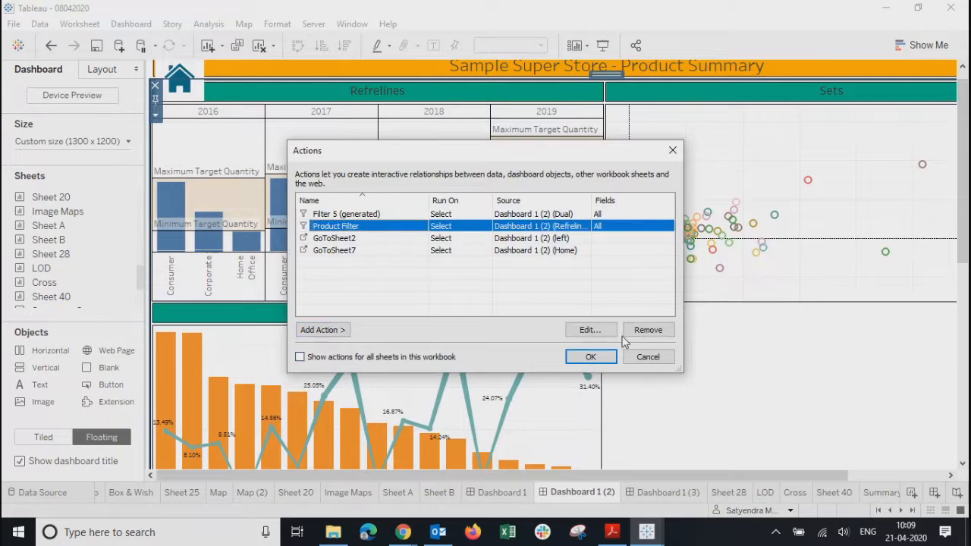
{"action": "left_click", "coordinate": [592, 332]}
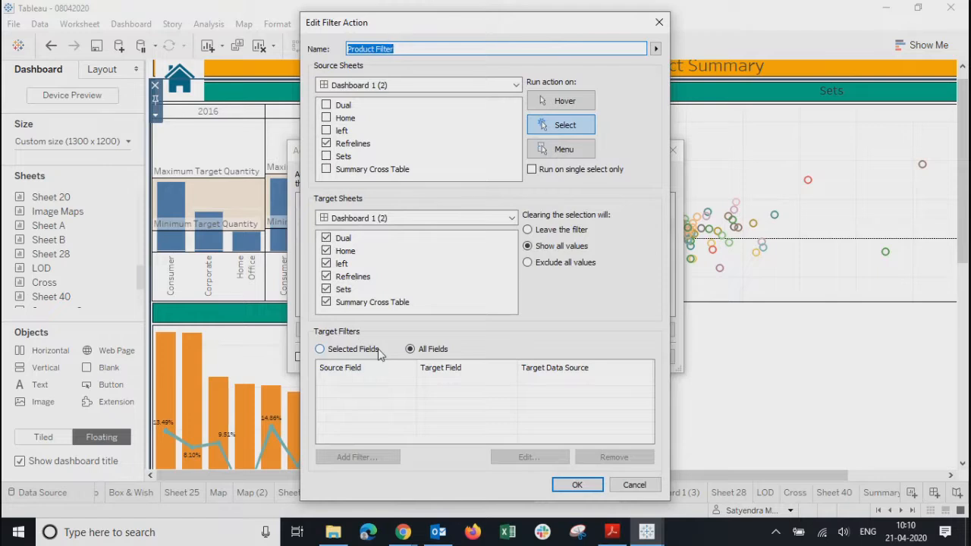
{"action": "left_click", "coordinate": [365, 389]}
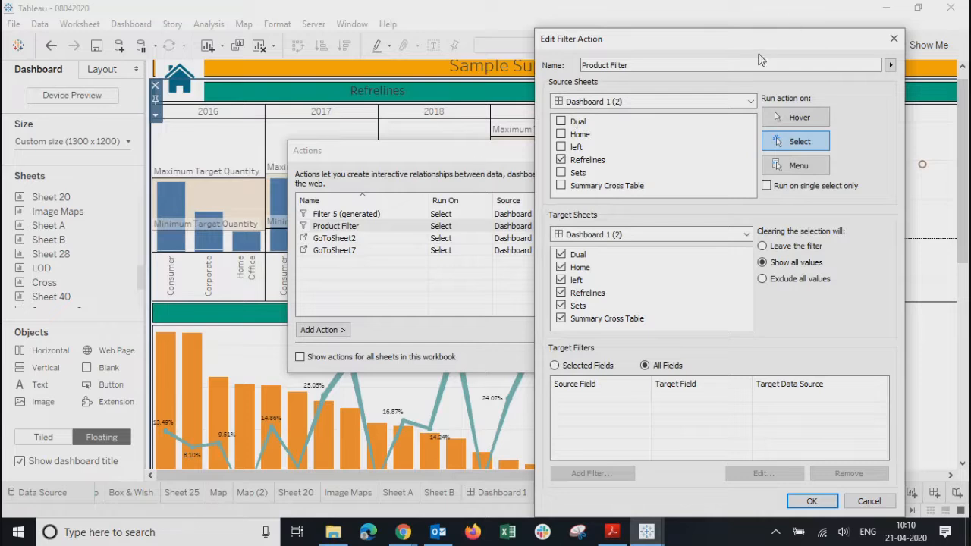
{"action": "left_click_drag", "start_coordinate": [756, 47], "coordinate": [692, 38]}
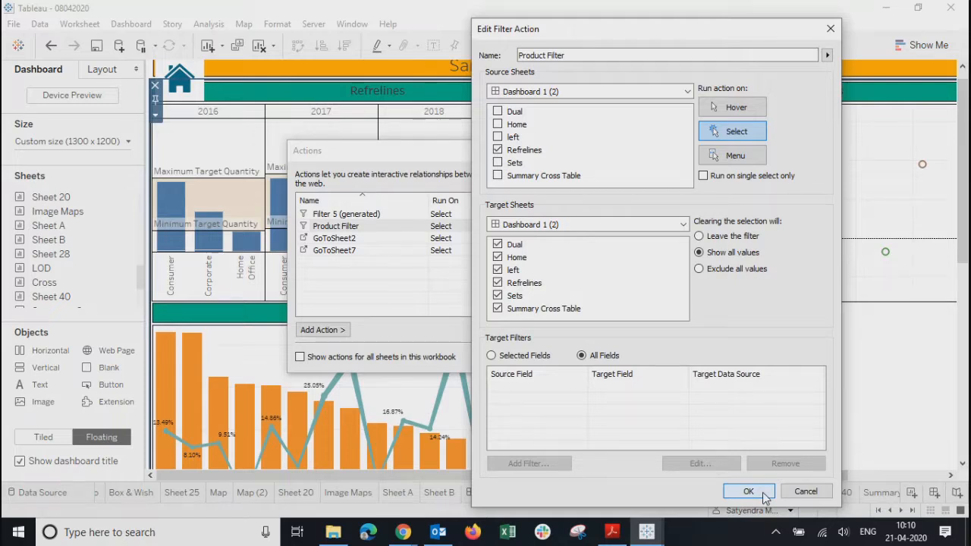
{"action": "left_click", "coordinate": [808, 494]}
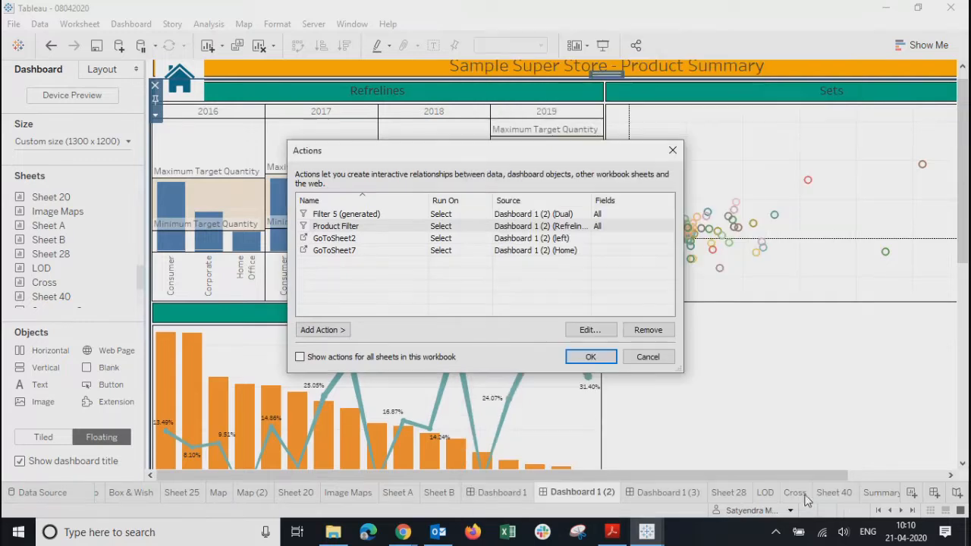
{"action": "left_click", "coordinate": [648, 357]}
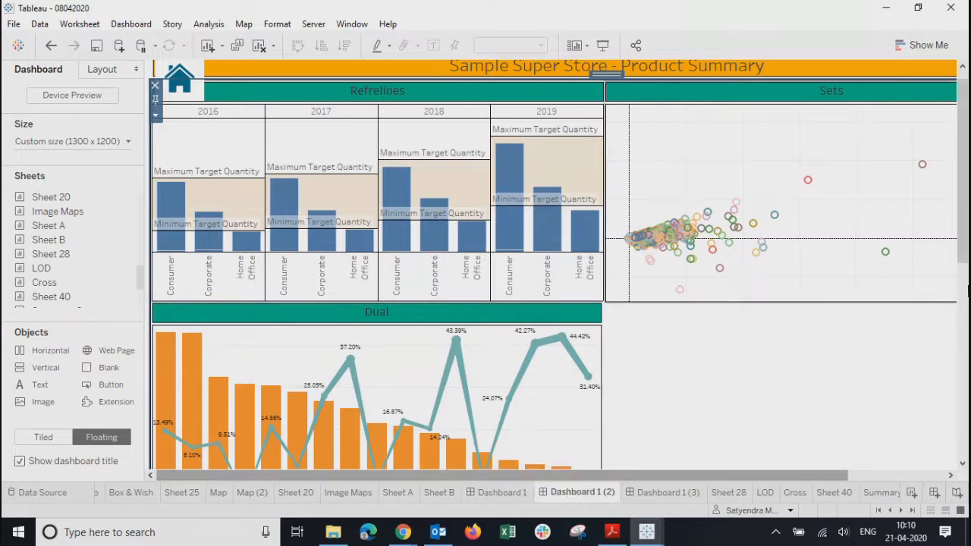
Step: Look over the dashboard layout around the Summary Cross Table and the empty area beside the Dual chart
{"action": "scroll", "coordinate": [964, 342], "scroll_direction": "down", "scroll_amount": 3}
{"action": "scroll", "coordinate": [964, 341], "scroll_direction": "down", "scroll_amount": 5}
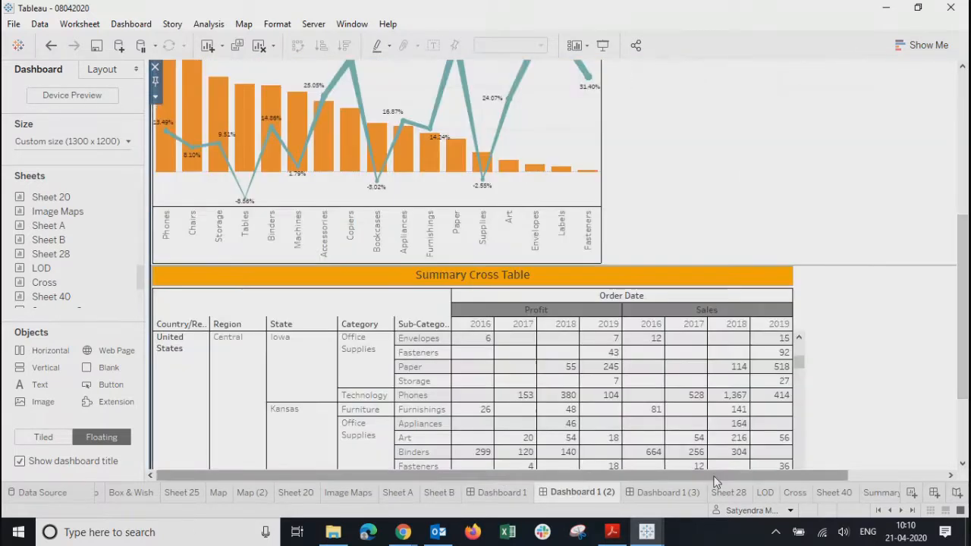
{"action": "left_click_drag", "start_coordinate": [718, 475], "coordinate": [947, 376]}
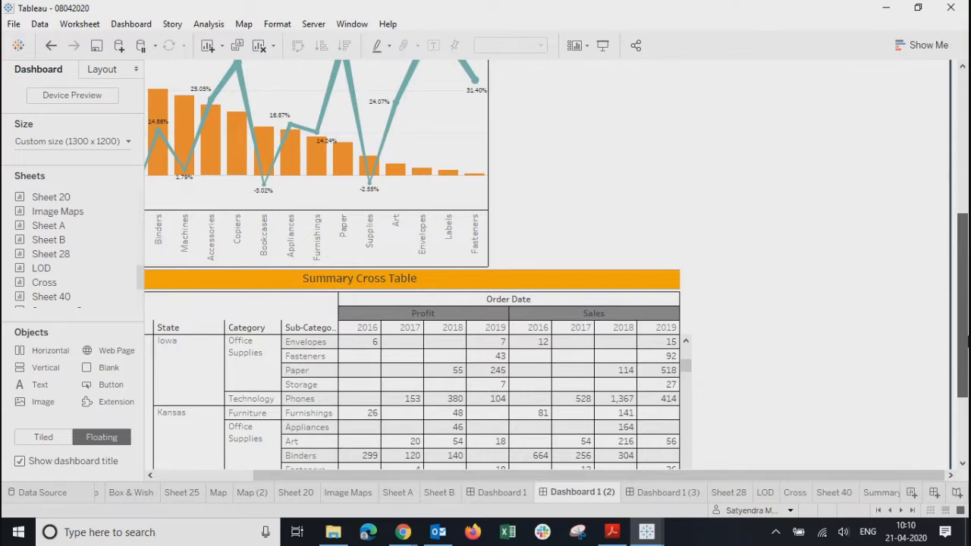
{"action": "scroll", "coordinate": [956, 357], "scroll_direction": "up", "scroll_amount": 4}
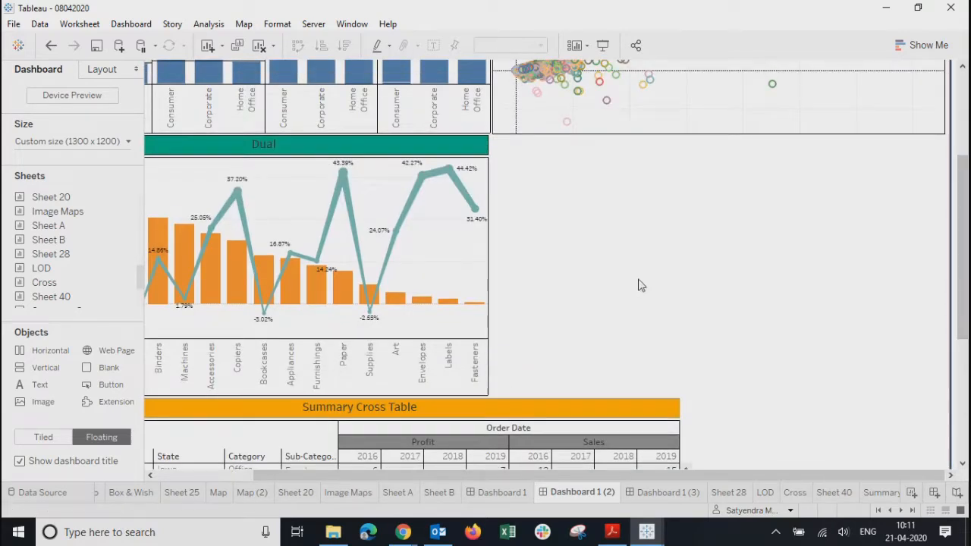
{"action": "scroll", "coordinate": [639, 285], "scroll_direction": "up", "scroll_amount": 2}
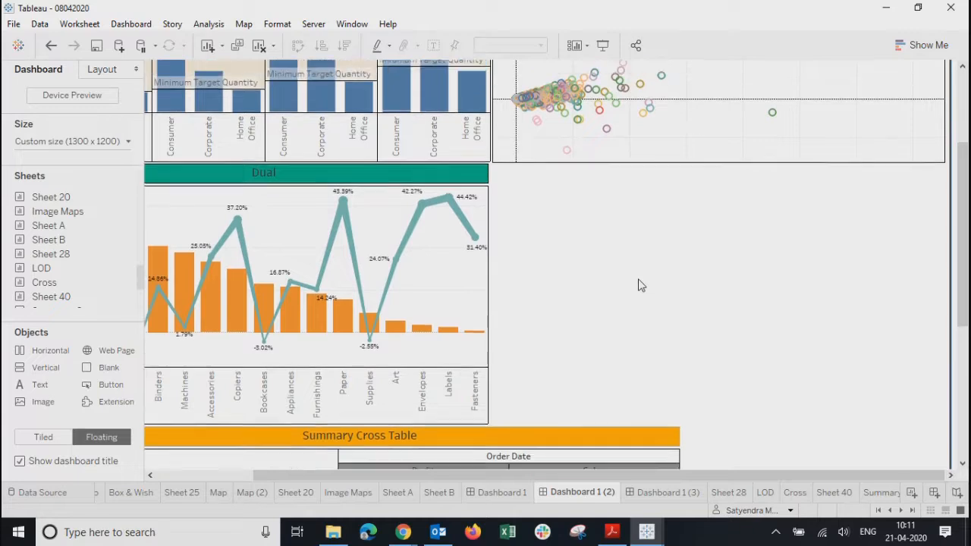
{"action": "left_click_drag", "start_coordinate": [511, 476], "coordinate": [417, 298]}
Step: Open the Dual chart's worksheet from the dashboard, return to Dashboard 1 (2), and view the Sets chart and the empty area below it
{"action": "left_click", "coordinate": [393, 266]}
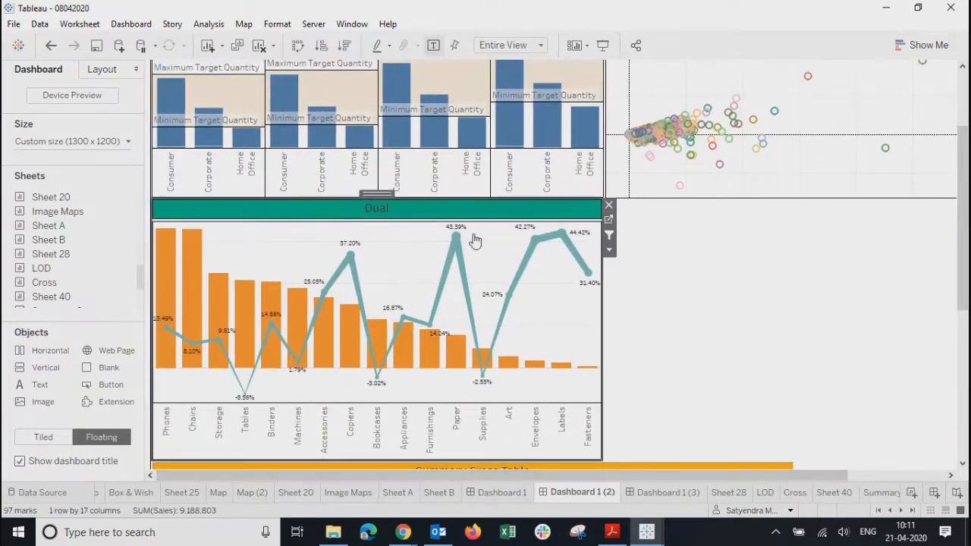
{"action": "left_click", "coordinate": [609, 221]}
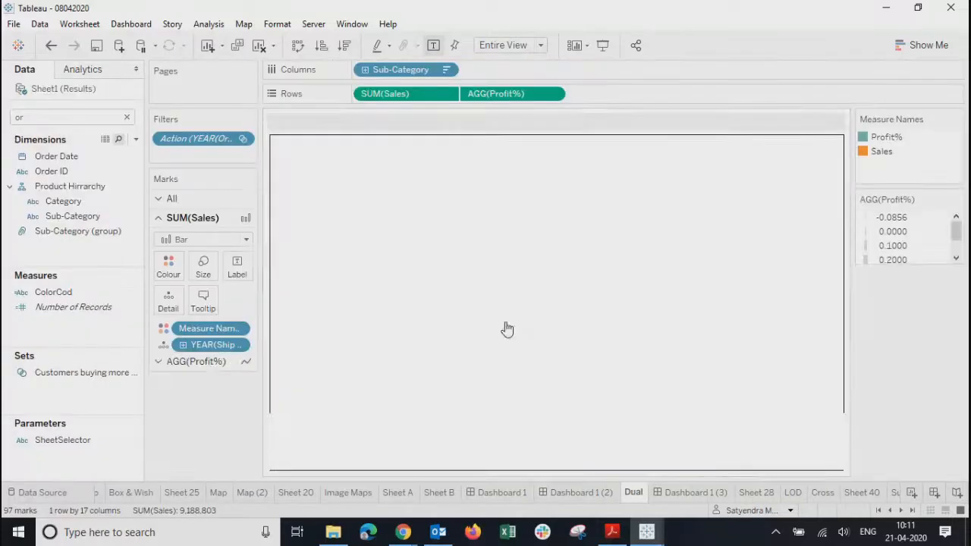
{"action": "left_click", "coordinate": [576, 495]}
{"action": "left_click", "coordinate": [721, 323]}
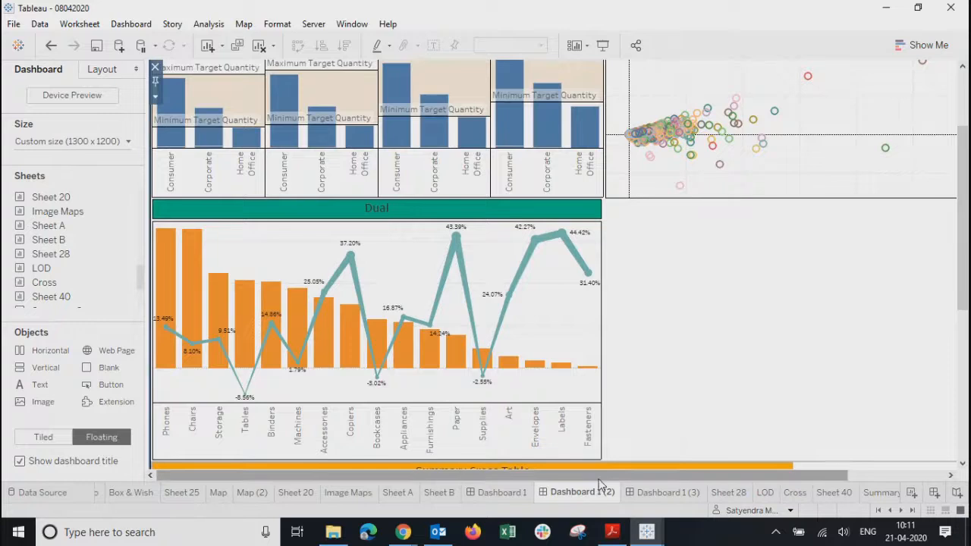
{"action": "left_click_drag", "start_coordinate": [702, 476], "coordinate": [804, 481]}
{"action": "scroll", "coordinate": [807, 377], "scroll_direction": "up", "scroll_amount": 4}
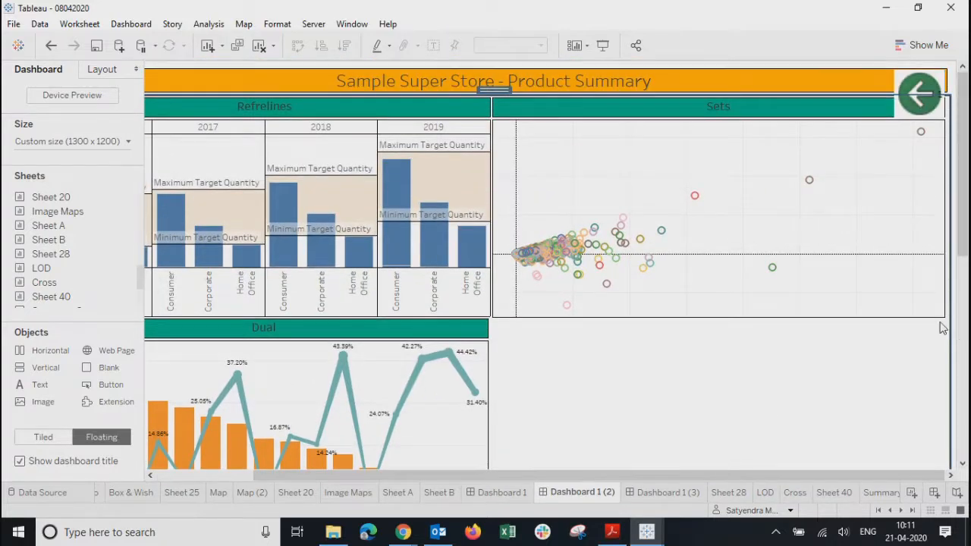
Step: Open Sheet A, check the SheetSelector parameter's options, and set it to A
{"action": "left_click", "coordinate": [345, 494]}
{"action": "left_click", "coordinate": [394, 494]}
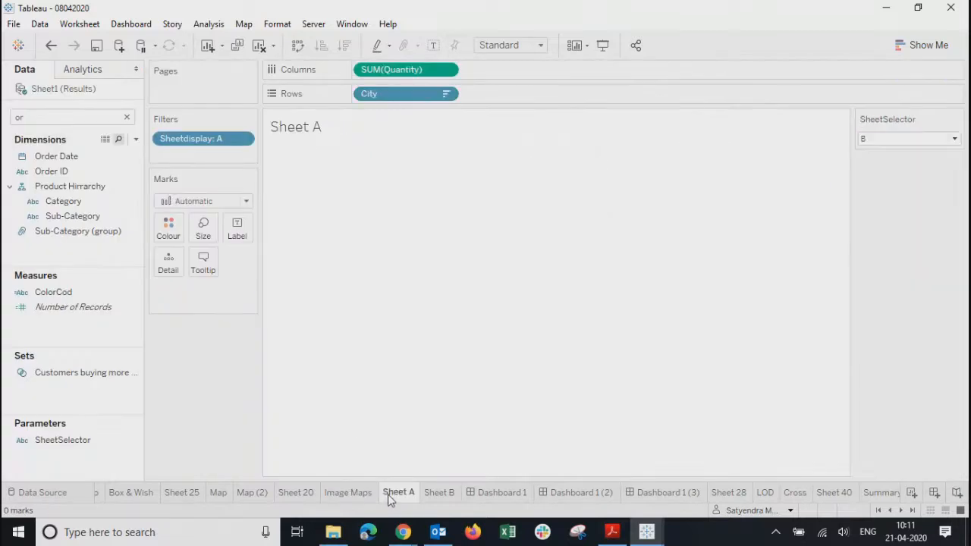
{"action": "left_click", "coordinate": [903, 142]}
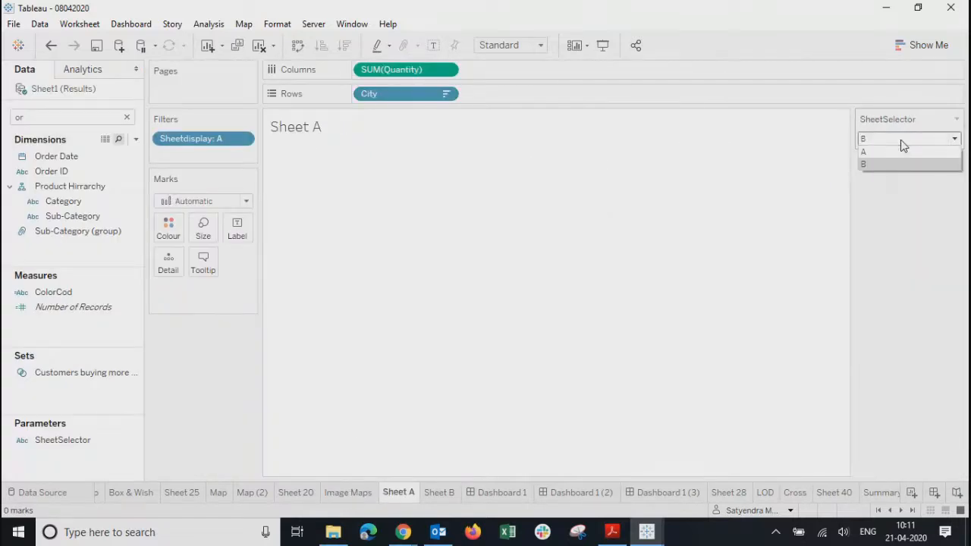
{"action": "left_click", "coordinate": [607, 254]}
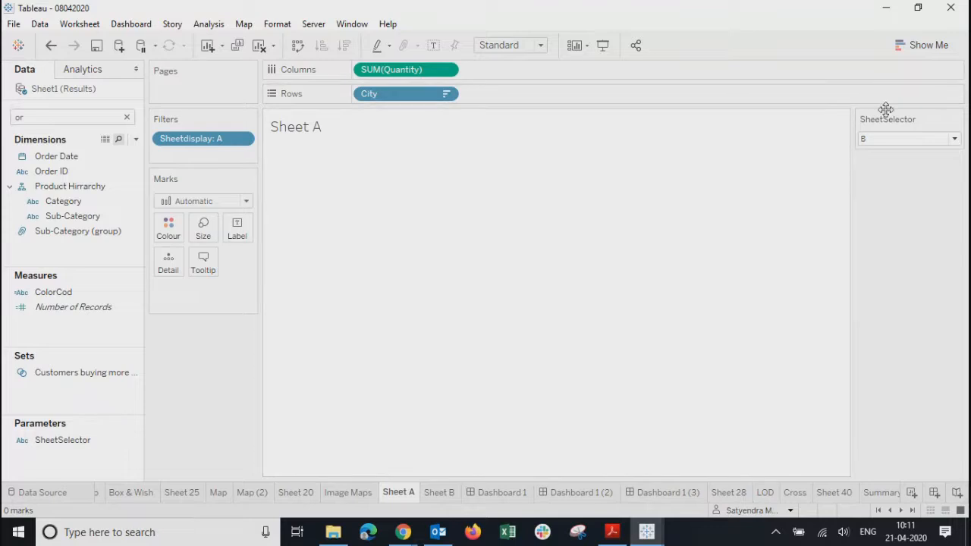
{"action": "left_click", "coordinate": [882, 140]}
{"action": "left_click", "coordinate": [879, 154]}
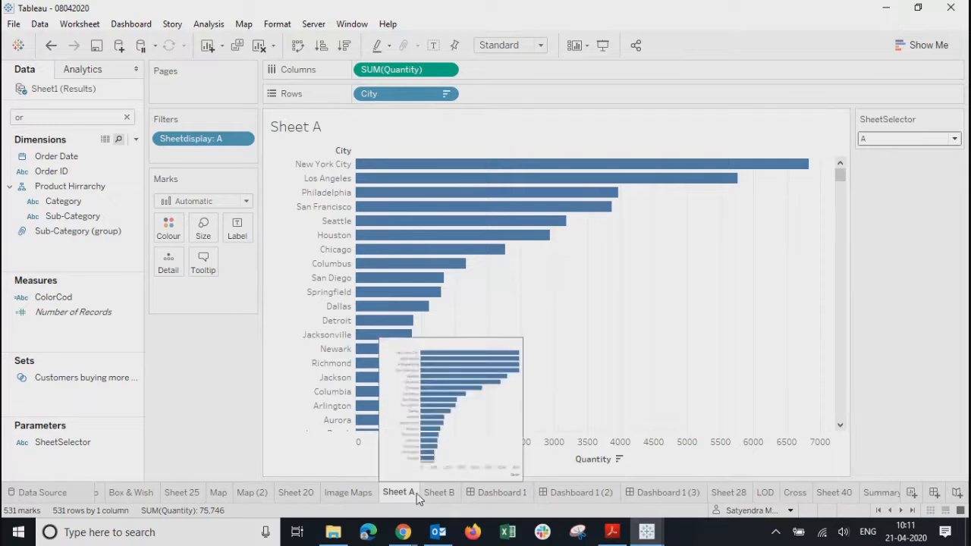
Step: Set the SheetSelector parameter to B on Sheet B and compare the result on Sheet A and Sheet B
{"action": "left_click", "coordinate": [440, 495]}
{"action": "left_click", "coordinate": [886, 141]}
{"action": "left_click", "coordinate": [878, 165]}
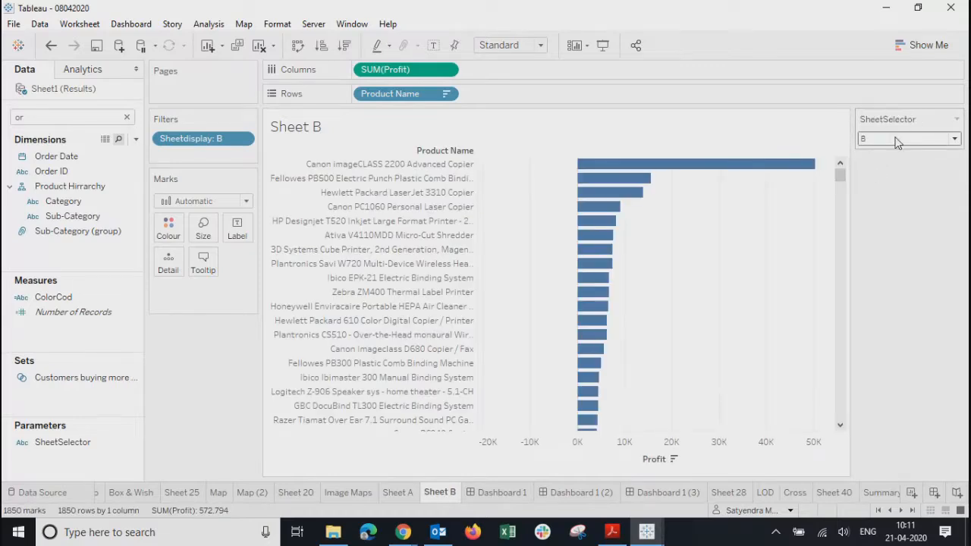
{"action": "left_click", "coordinate": [396, 497]}
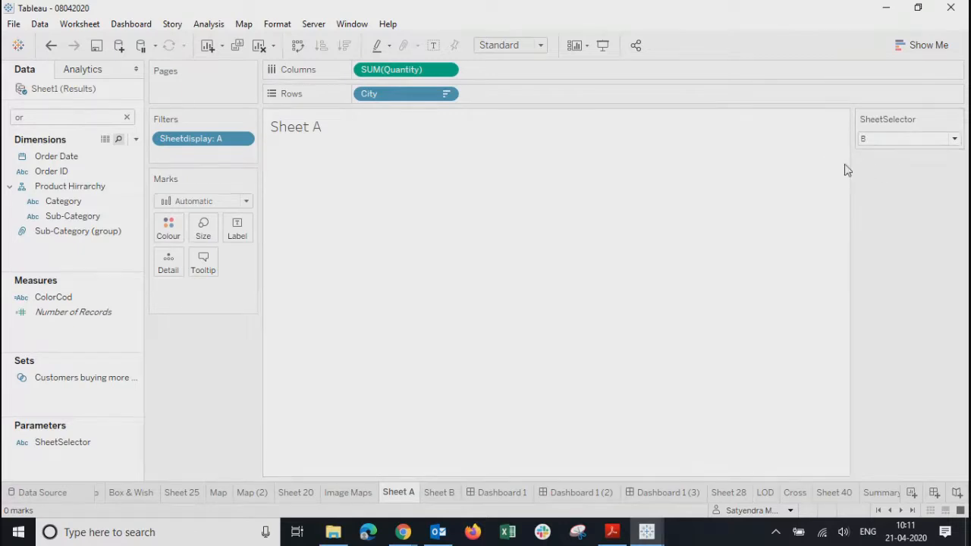
{"action": "left_click", "coordinate": [440, 497]}
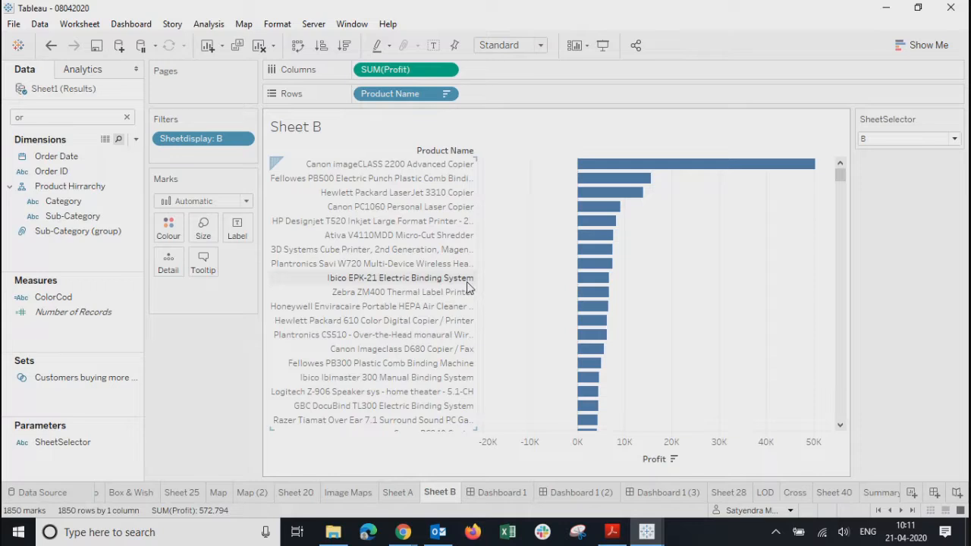
Step: Switch the SheetSelector parameter to A on Sheet B and check the chart on Sheet A
{"action": "left_click", "coordinate": [890, 145]}
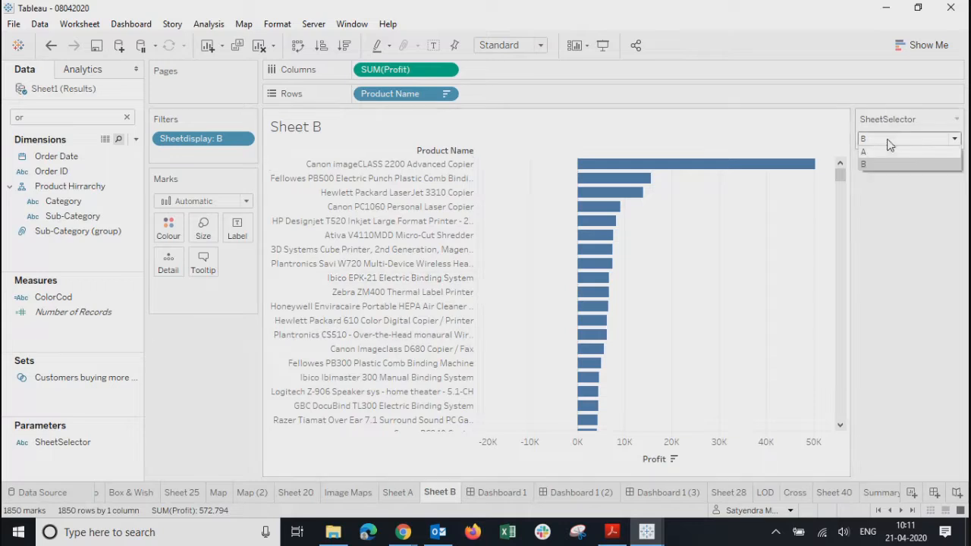
{"action": "left_click", "coordinate": [884, 152]}
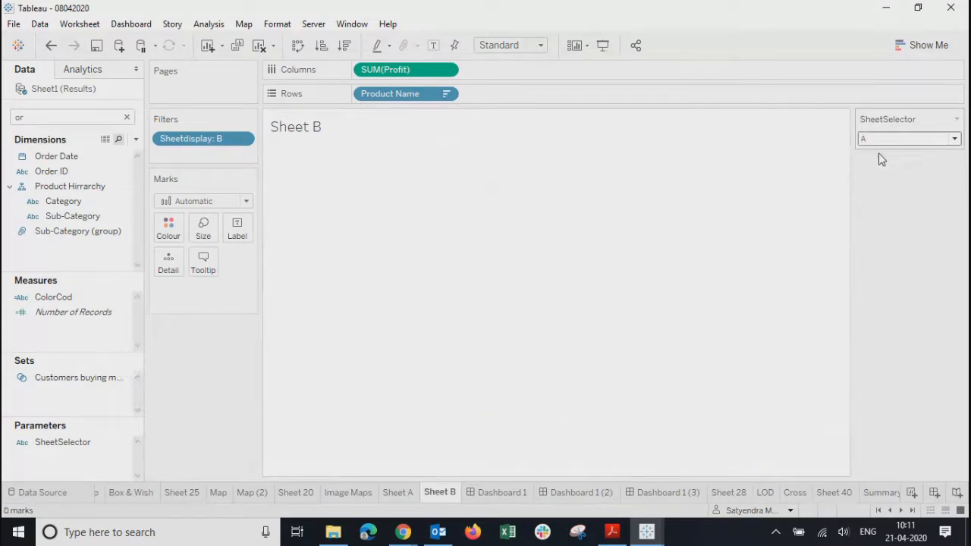
{"action": "left_click", "coordinate": [398, 493]}
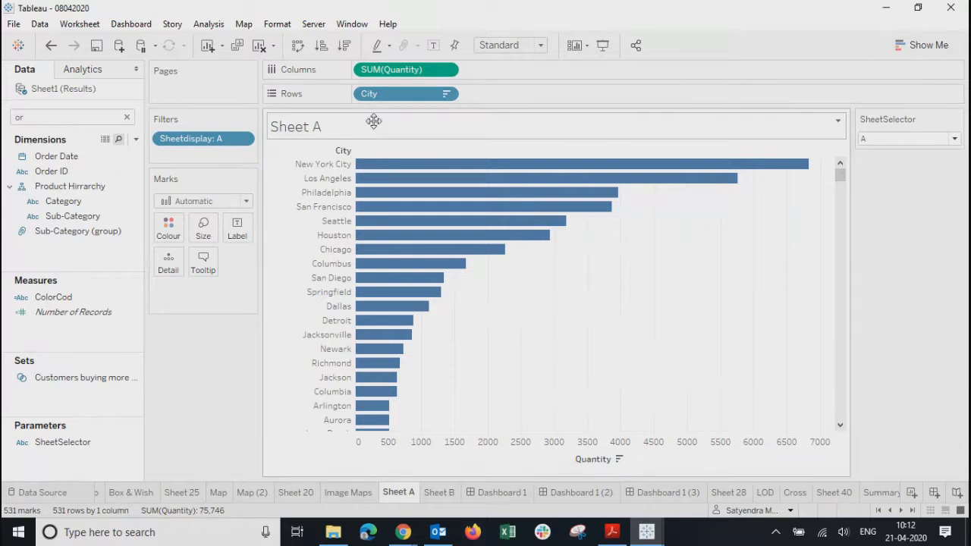
Step: Open the Product Summary dashboard, Dashboard 1 (2), and view the empty area beside the Dual chart
{"action": "left_click", "coordinate": [661, 493]}
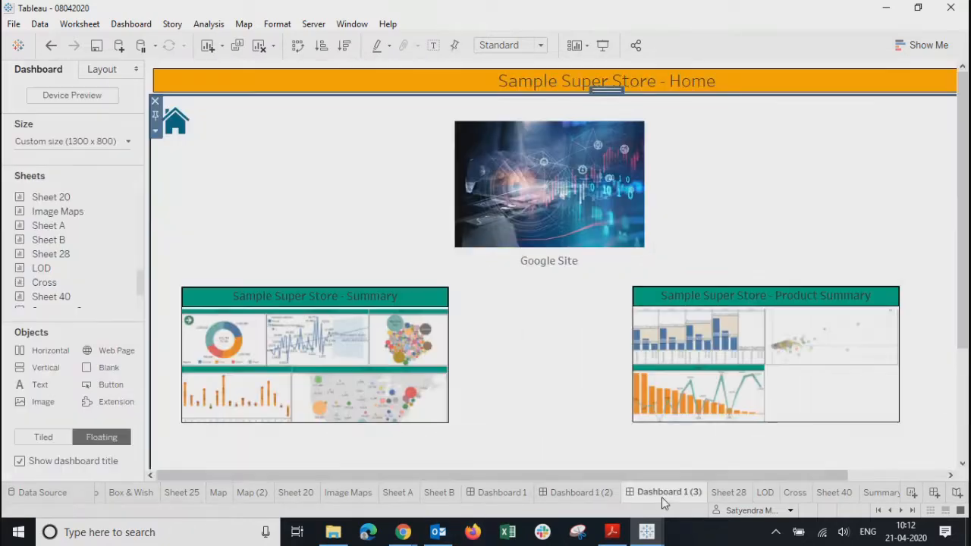
{"action": "left_click", "coordinate": [570, 493]}
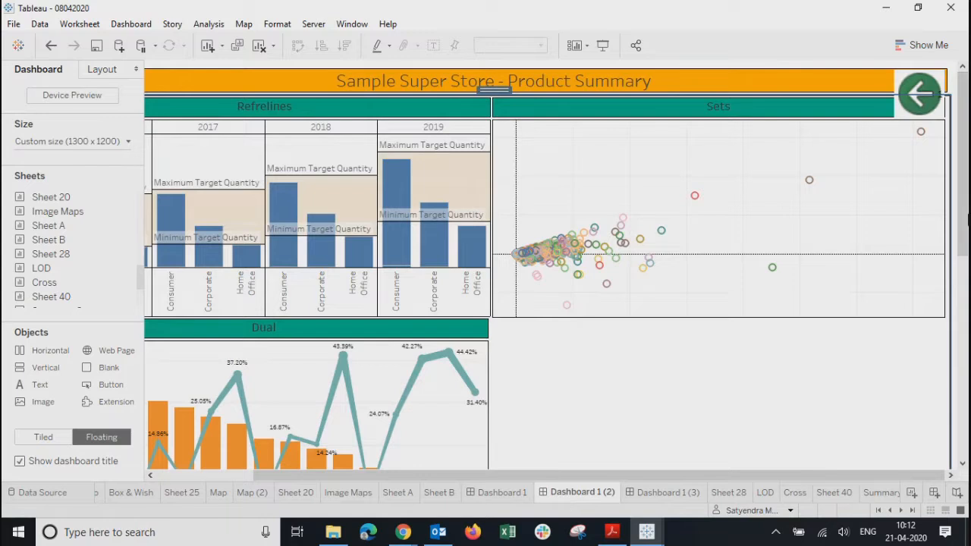
{"action": "scroll", "coordinate": [547, 266], "scroll_direction": "down", "scroll_amount": 5}
{"action": "scroll", "coordinate": [488, 159], "scroll_direction": "up", "scroll_amount": 1}
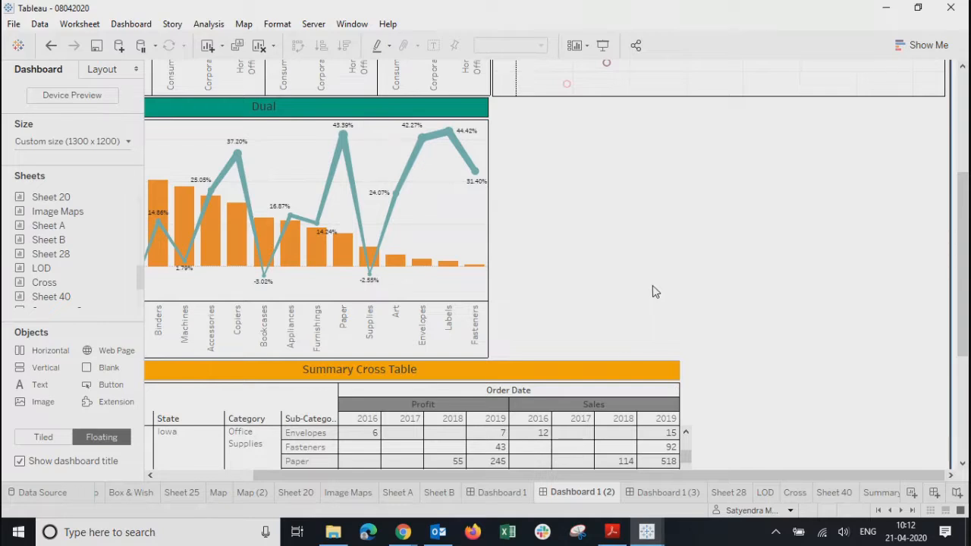
Step: View Sheet A and Sheet B in turn, and return to Dashboard 1 (2) to check the empty area
{"action": "left_click", "coordinate": [399, 493]}
{"action": "left_click", "coordinate": [440, 494]}
{"action": "left_click", "coordinate": [398, 493]}
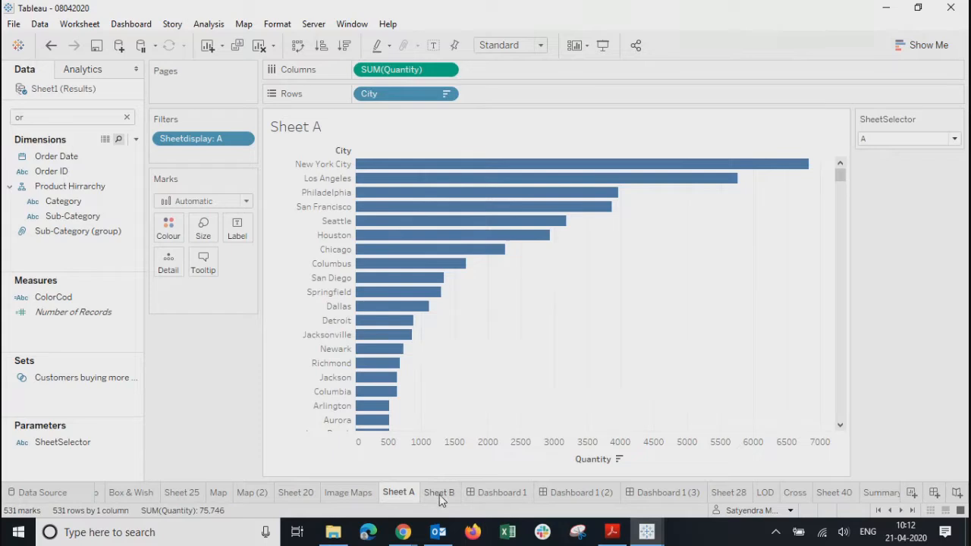
{"action": "left_click", "coordinate": [446, 493]}
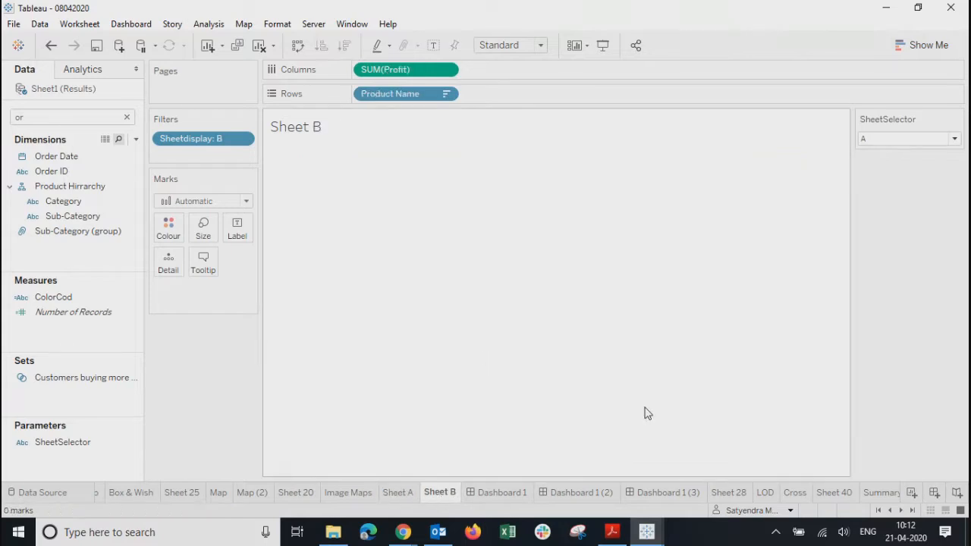
{"action": "left_click", "coordinate": [582, 493]}
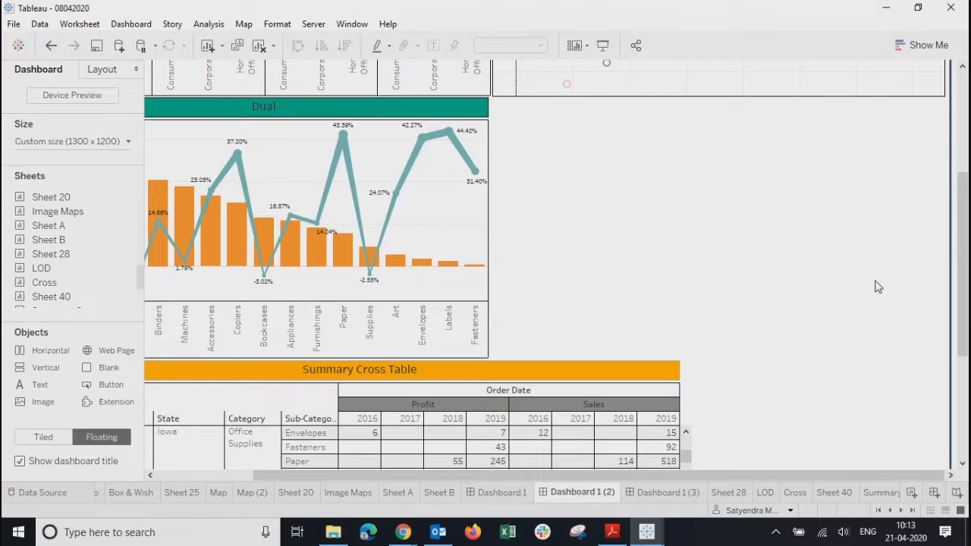
Step: Alternate between Sheet B and Sheet A to compare which one displays a chart while SheetSelector is A
{"action": "left_click", "coordinate": [443, 497]}
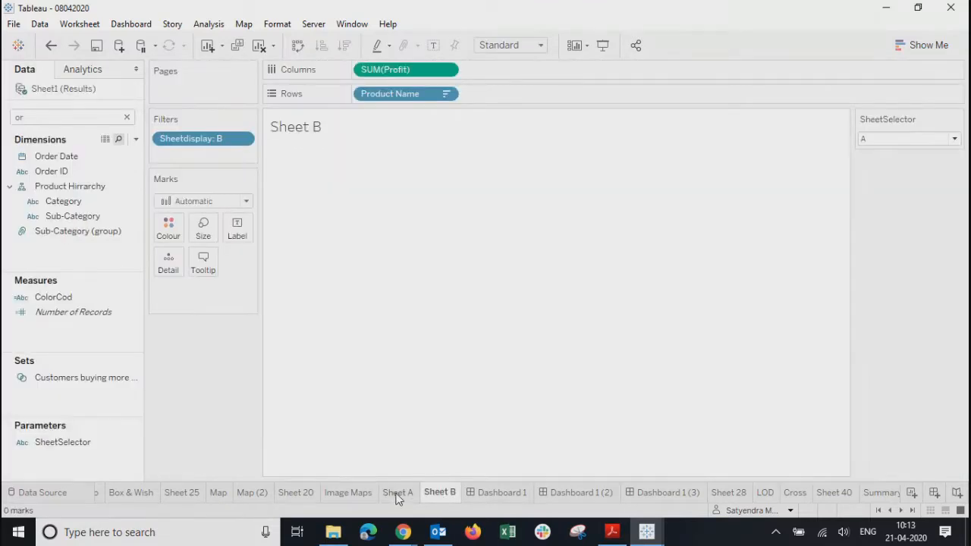
{"action": "left_click", "coordinate": [397, 495]}
{"action": "left_click", "coordinate": [441, 494]}
{"action": "left_click", "coordinate": [395, 492]}
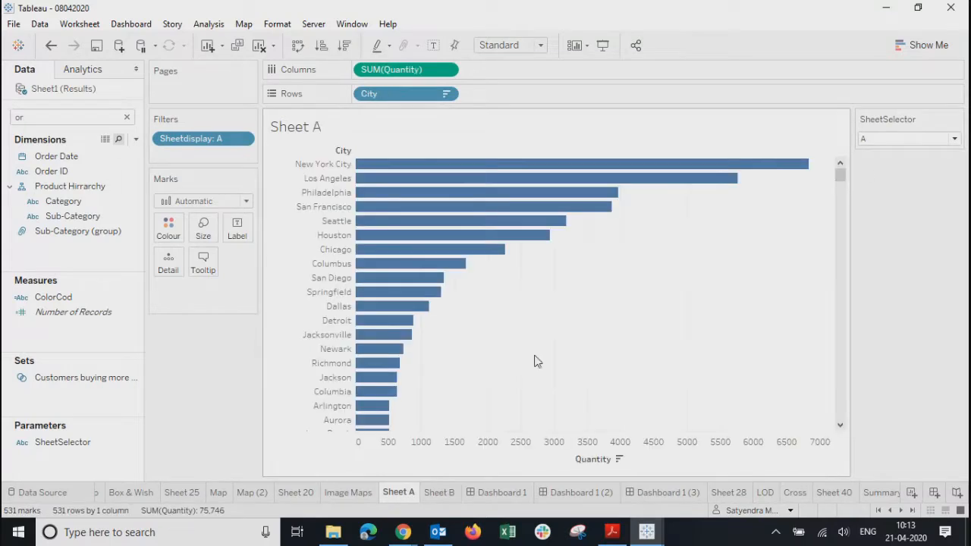
{"action": "left_click", "coordinate": [447, 497]}
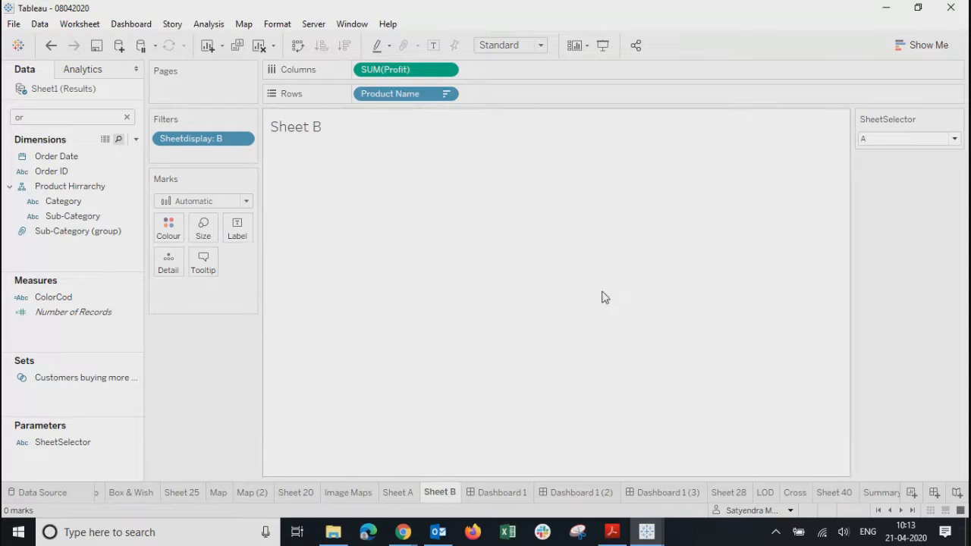
{"action": "left_click", "coordinate": [402, 496]}
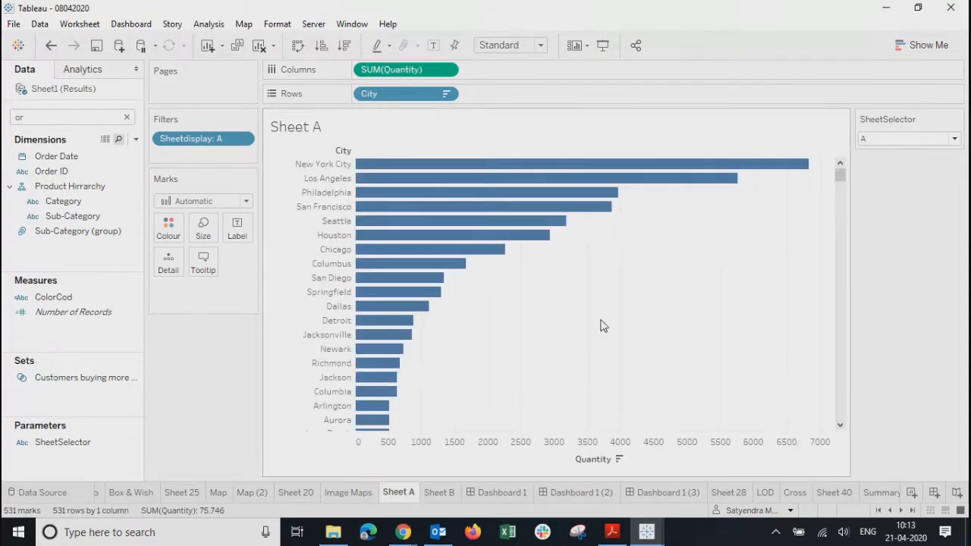
{"action": "left_click", "coordinate": [441, 499]}
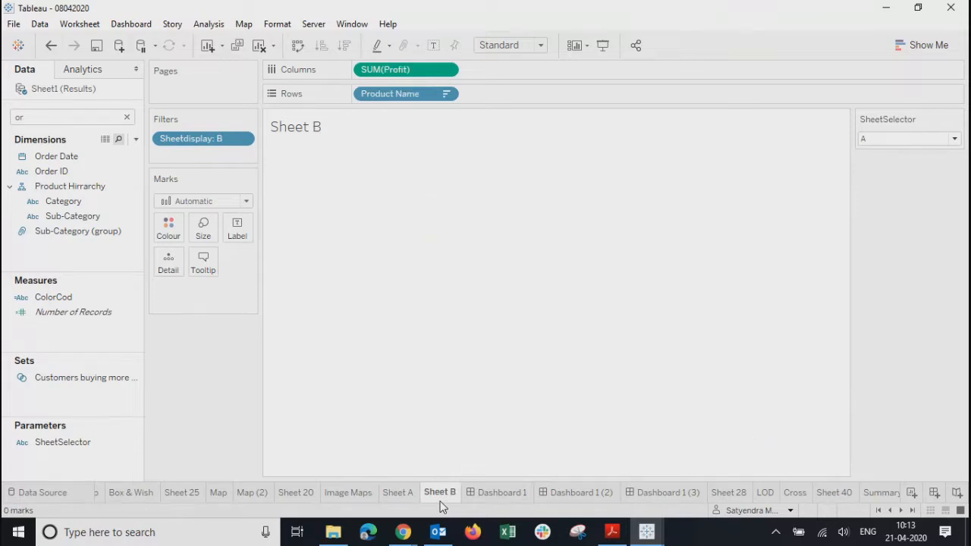
{"action": "left_click", "coordinate": [394, 491]}
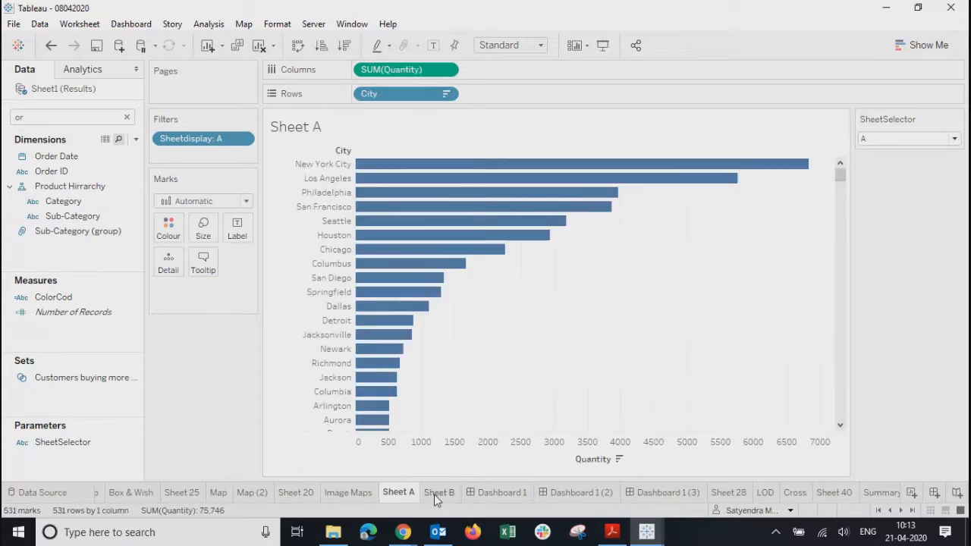
{"action": "left_click", "coordinate": [438, 495]}
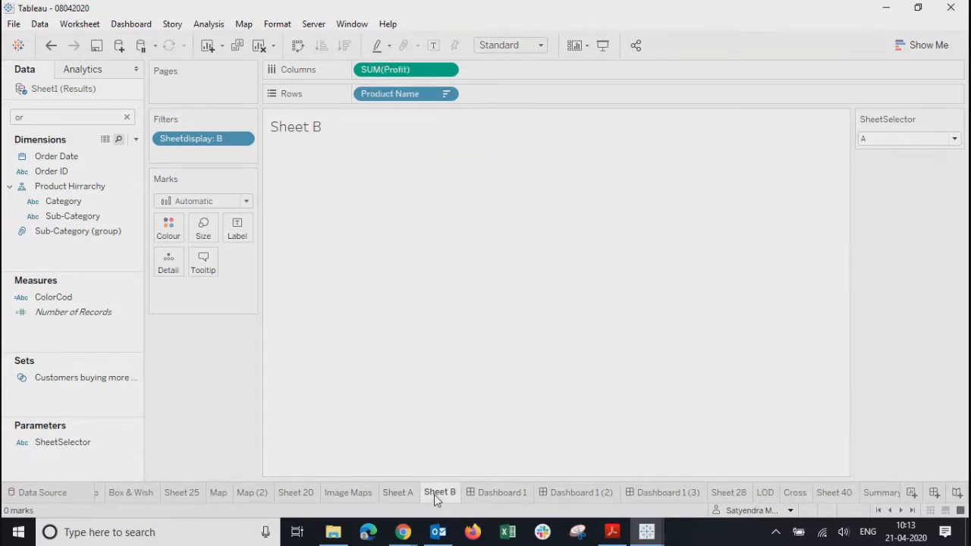
{"action": "left_click", "coordinate": [394, 493]}
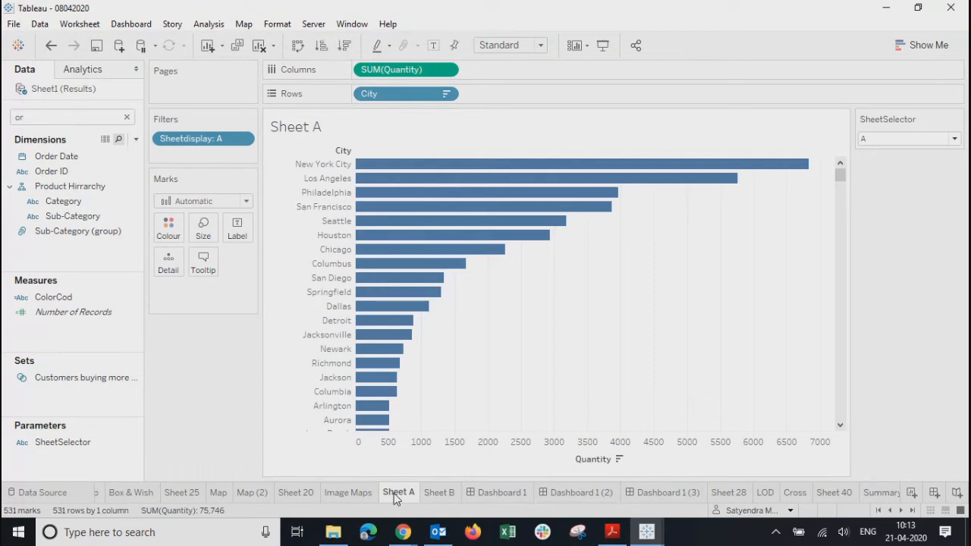
{"action": "left_click", "coordinate": [434, 494]}
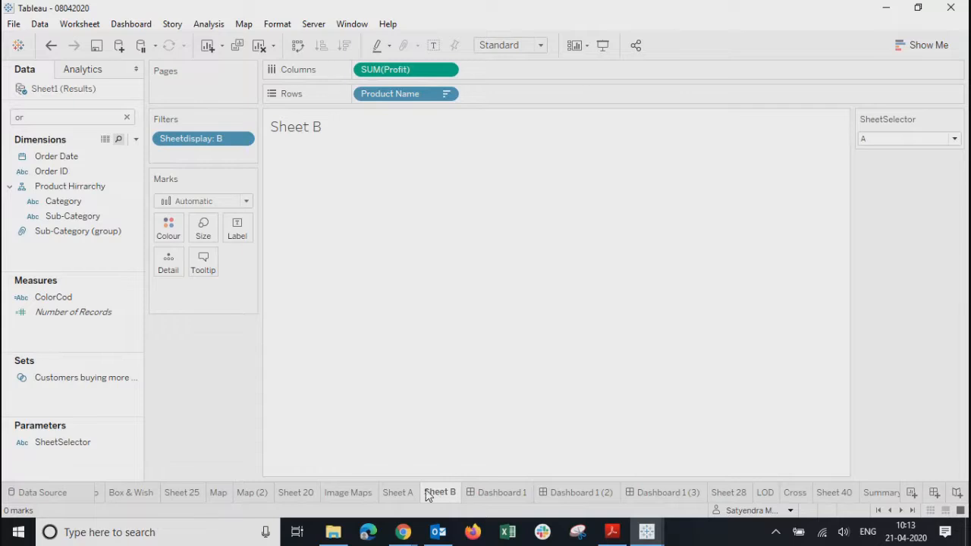
{"action": "mouse_move", "coordinate": [398, 493]}
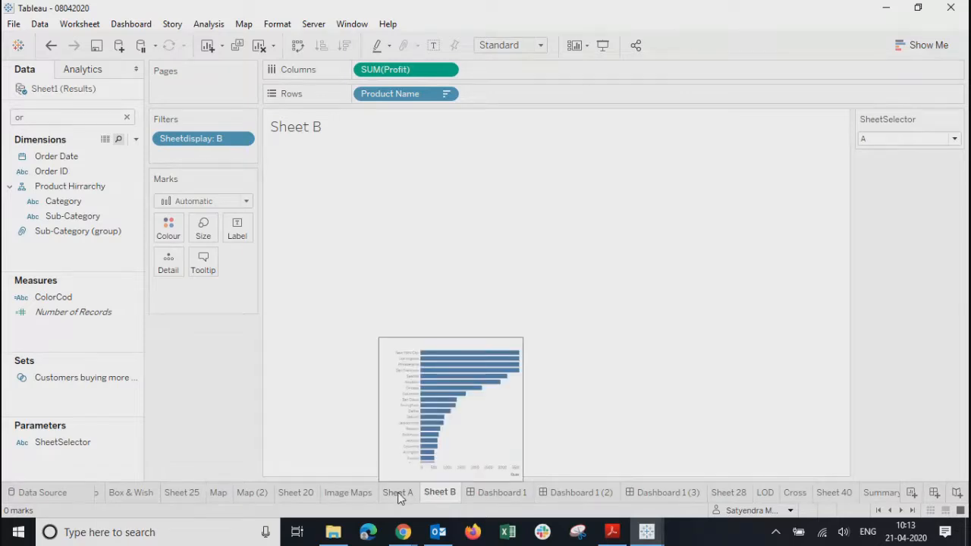
{"action": "left_click", "coordinate": [399, 493]}
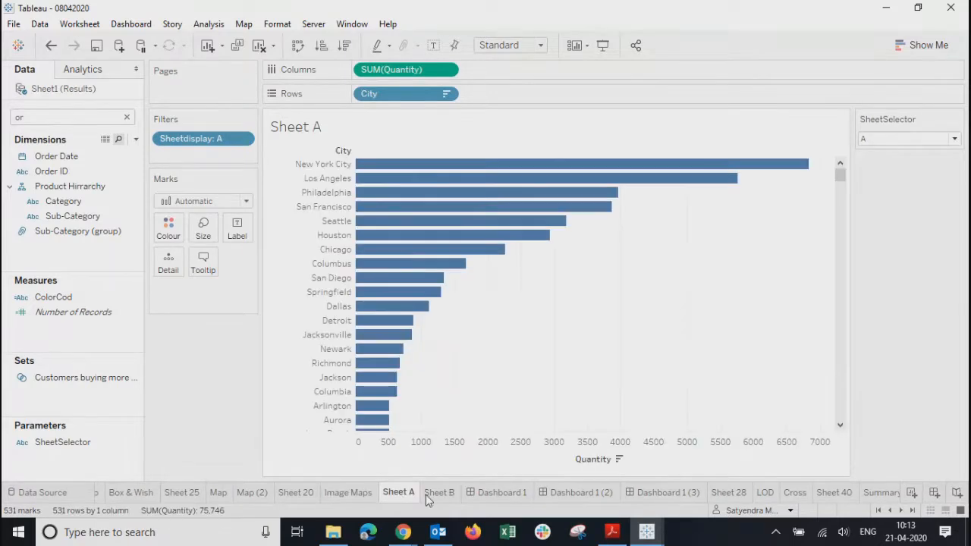
{"action": "mouse_move", "coordinate": [440, 497]}
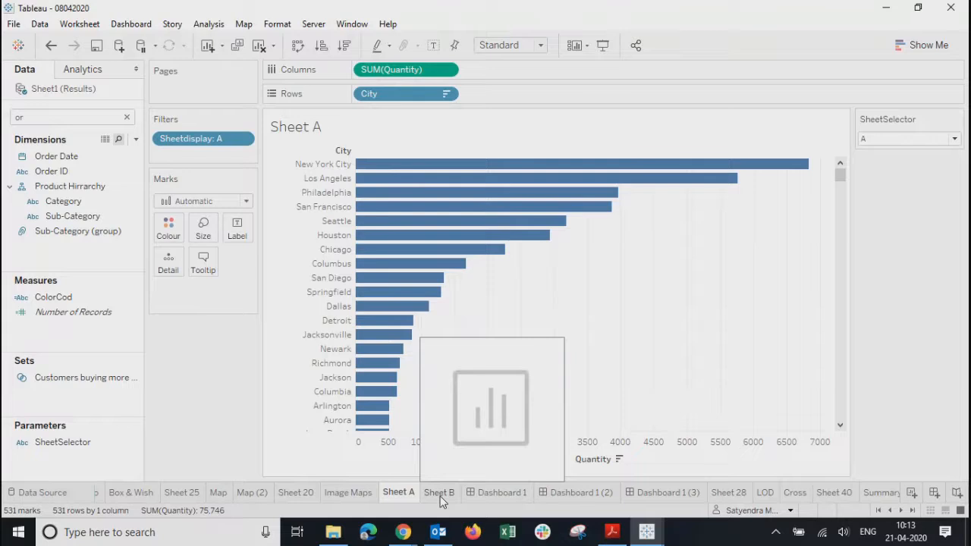
{"action": "left_click", "coordinate": [440, 495]}
{"action": "left_click", "coordinate": [398, 493]}
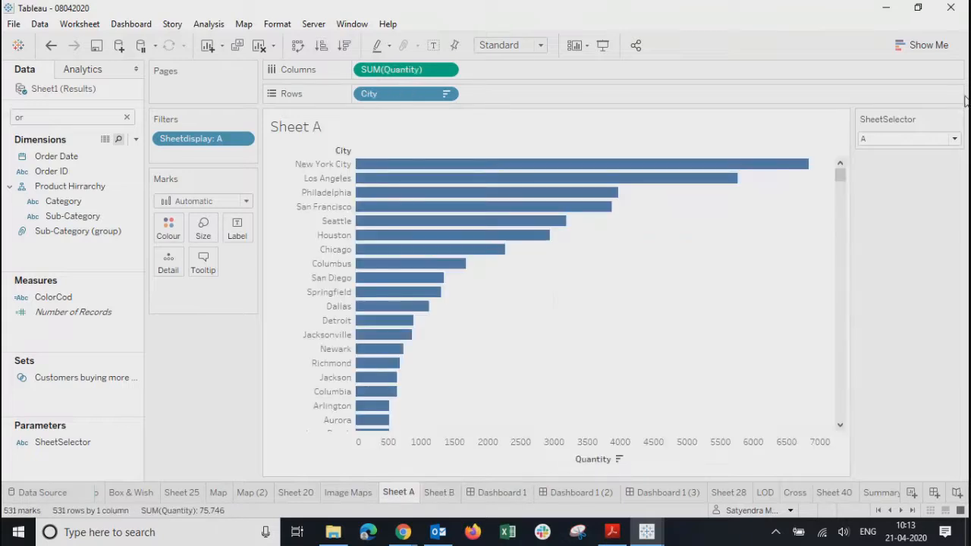
Step: Toggle the SheetSelector parameter on Sheet A between B and A, finishing on B, and view the chart on Sheet B
{"action": "left_click", "coordinate": [890, 144]}
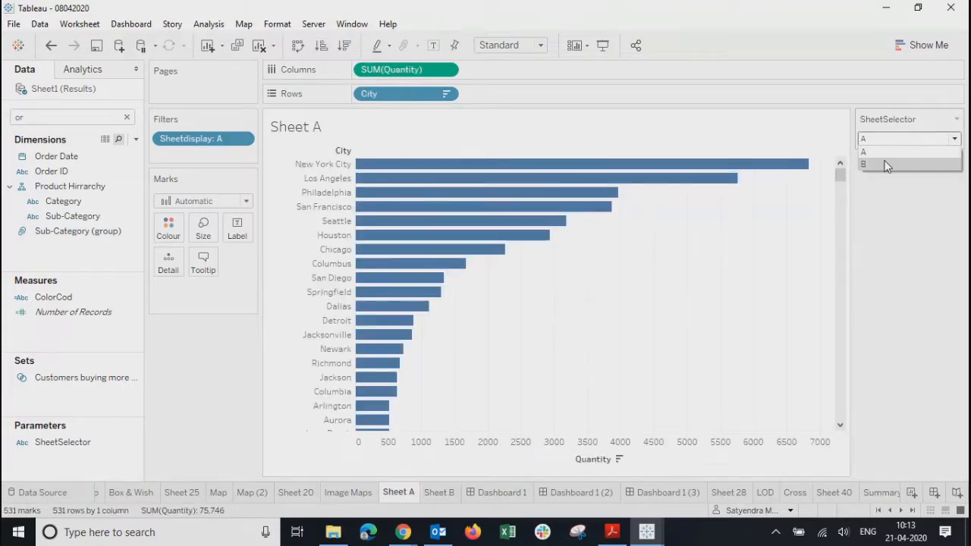
{"action": "left_click", "coordinate": [886, 166]}
{"action": "left_click", "coordinate": [887, 145]}
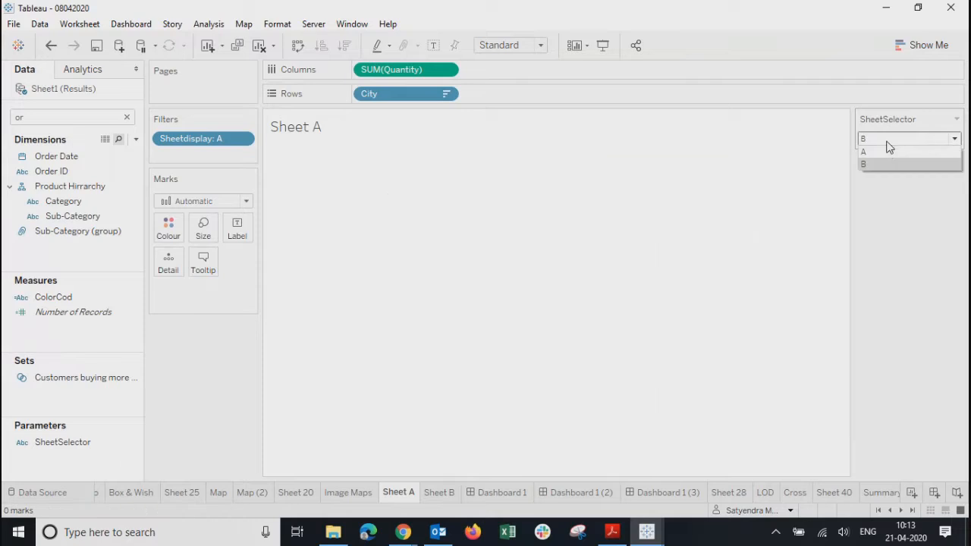
{"action": "left_click", "coordinate": [879, 154]}
{"action": "left_click", "coordinate": [878, 146]}
{"action": "left_click", "coordinate": [879, 169]}
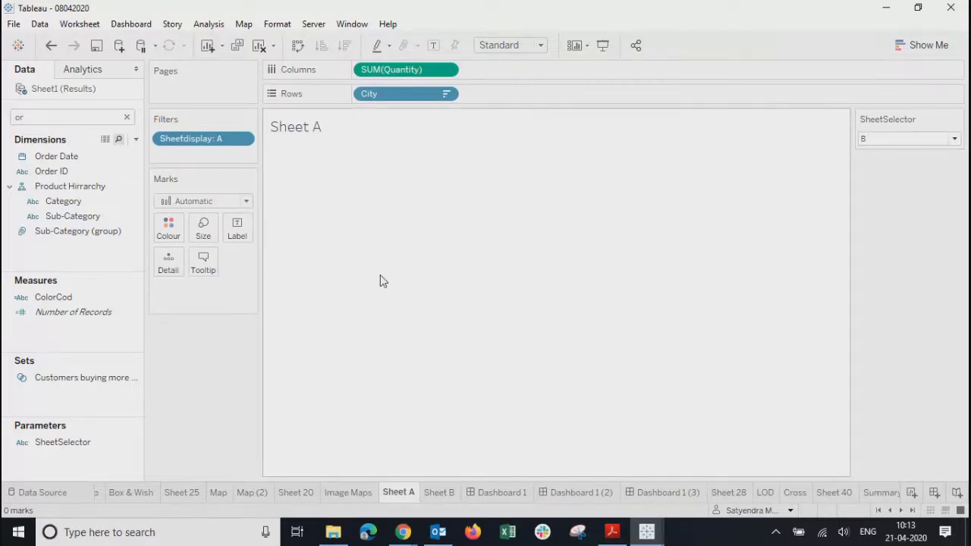
{"action": "left_click", "coordinate": [449, 492]}
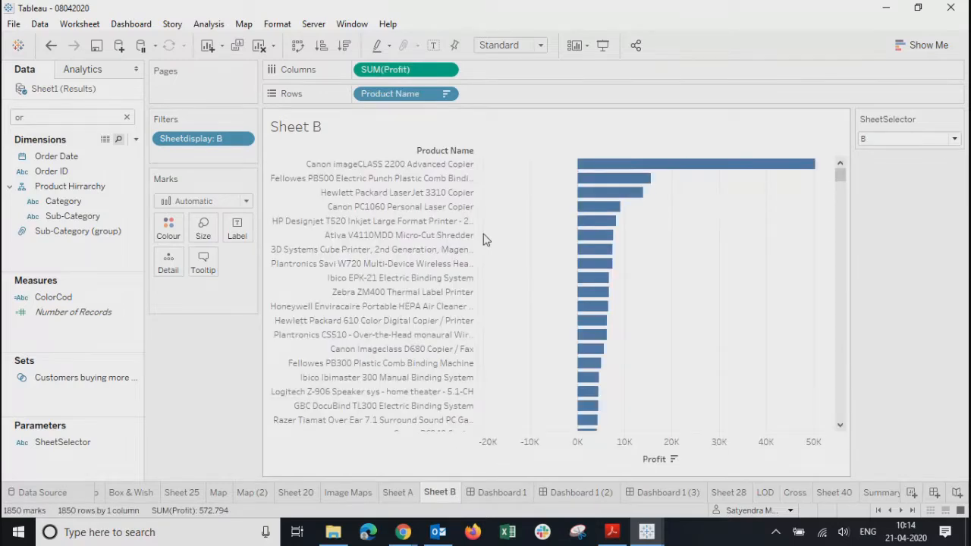
Step: Set the SheetSelector parameter to A on Sheet A and check the effect on Sheet B
{"action": "left_click", "coordinate": [409, 493]}
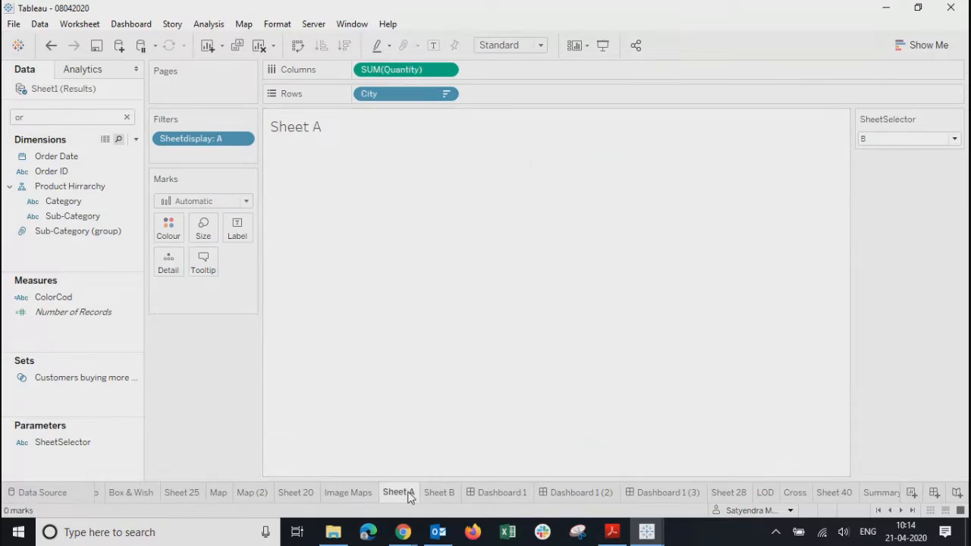
{"action": "left_click", "coordinate": [884, 139]}
{"action": "left_click", "coordinate": [858, 163]}
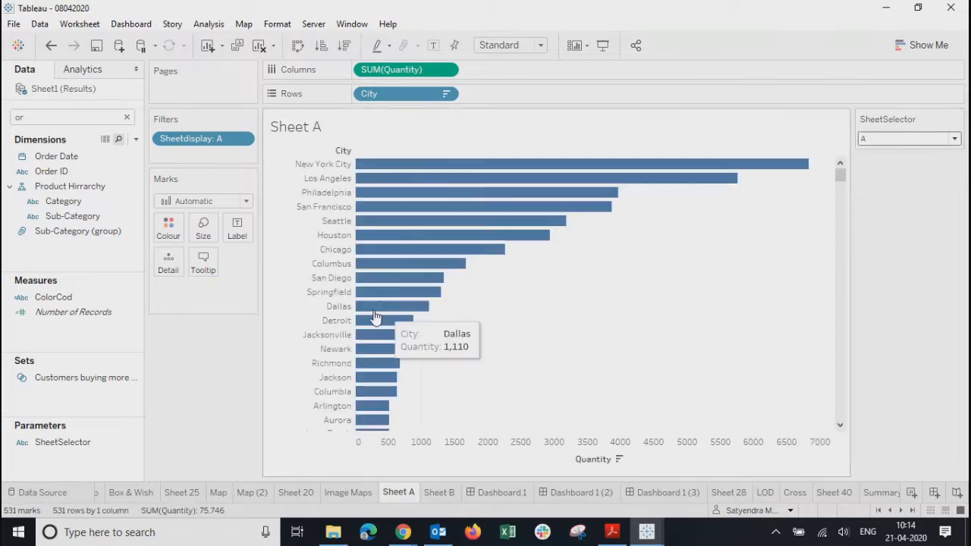
{"action": "left_click", "coordinate": [441, 492]}
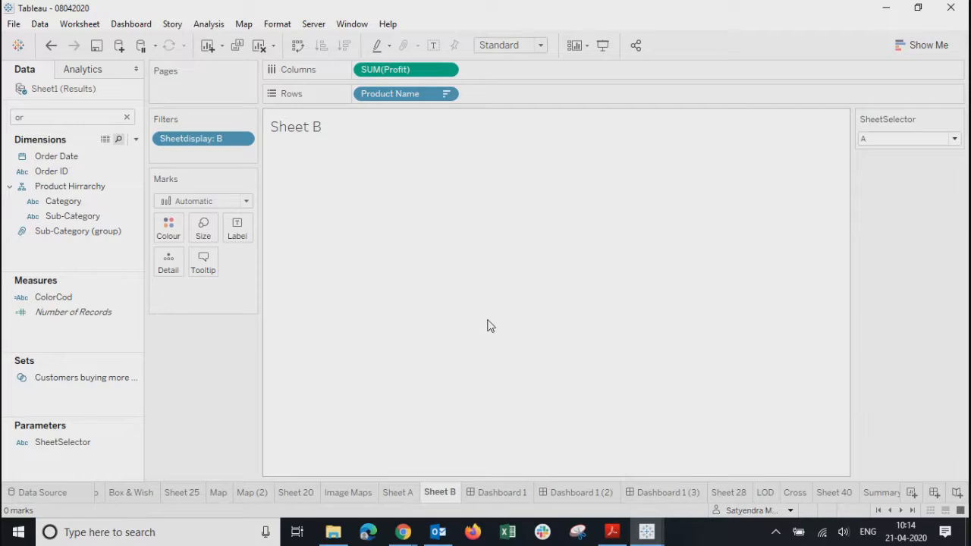
{"action": "left_click", "coordinate": [395, 493]}
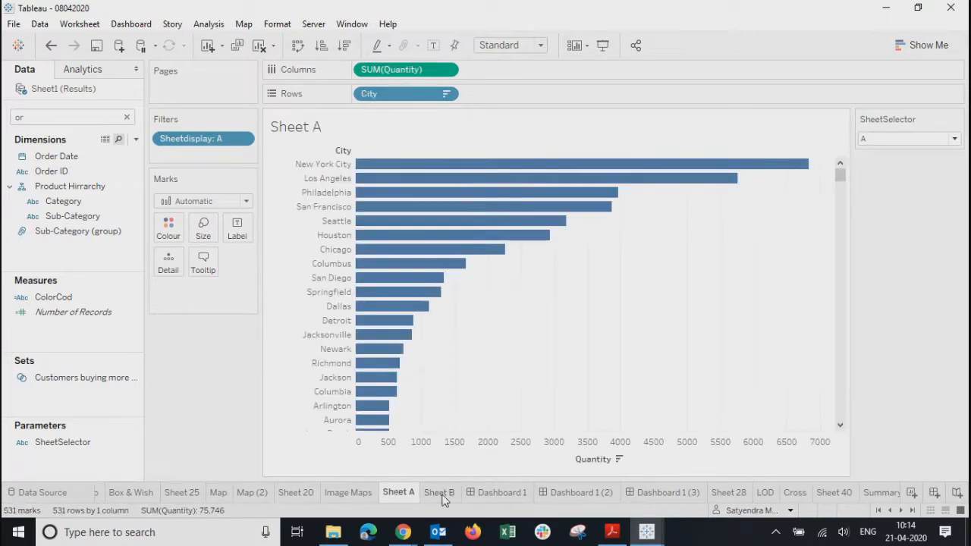
Step: Compare Sheet A and Sheet B again, and revisit the empty area on Dashboard 1 (2)
{"action": "left_click", "coordinate": [442, 494]}
{"action": "left_click", "coordinate": [399, 499]}
{"action": "left_click", "coordinate": [437, 495]}
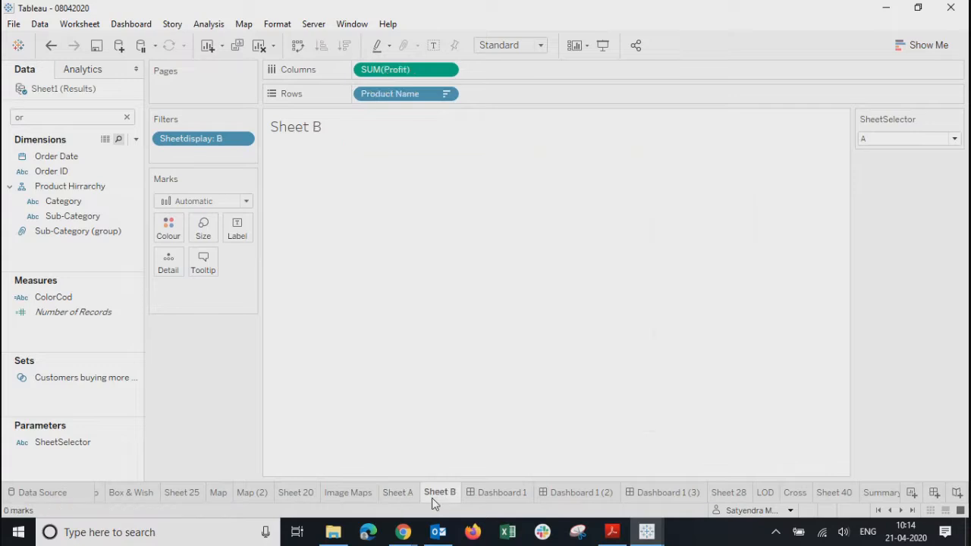
{"action": "left_click", "coordinate": [396, 499]}
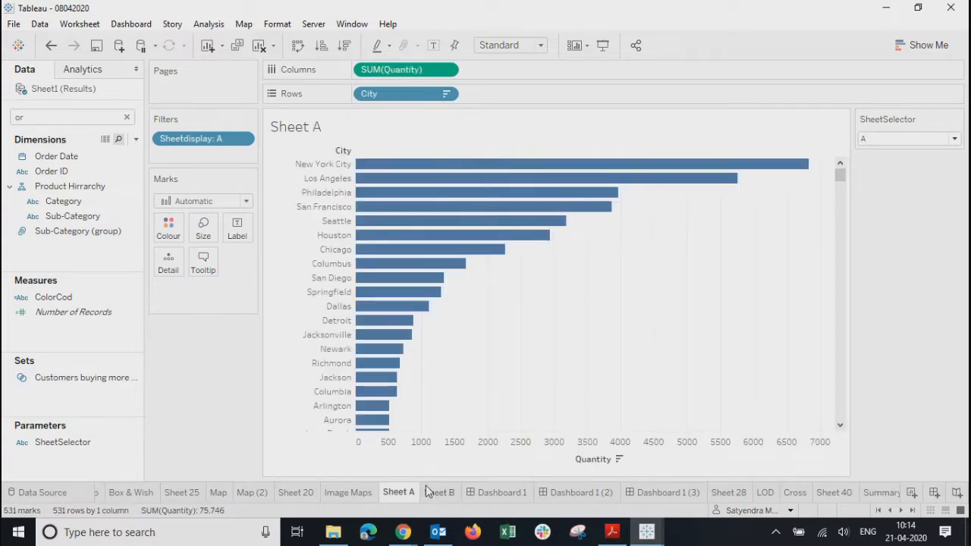
{"action": "mouse_move", "coordinate": [437, 498]}
{"action": "left_click", "coordinate": [438, 492]}
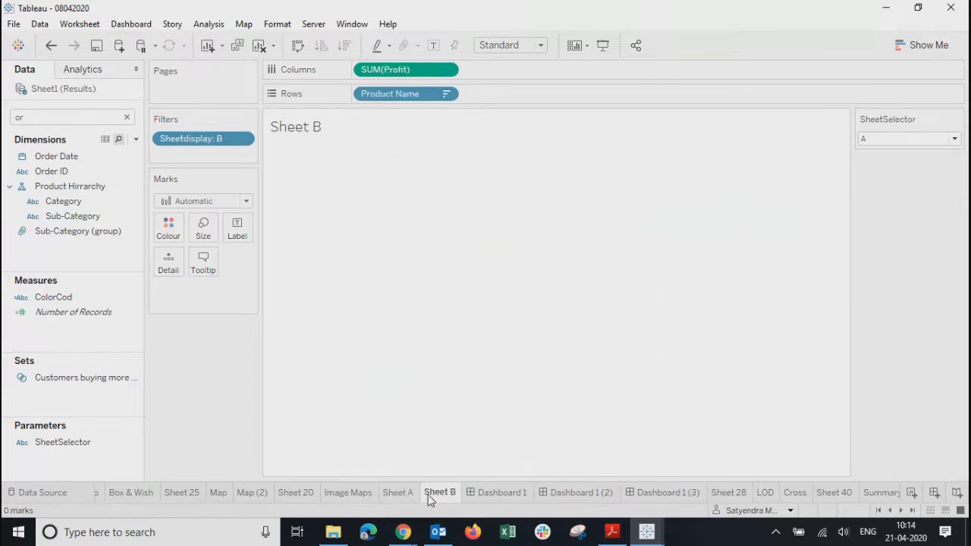
{"action": "left_click", "coordinate": [413, 497]}
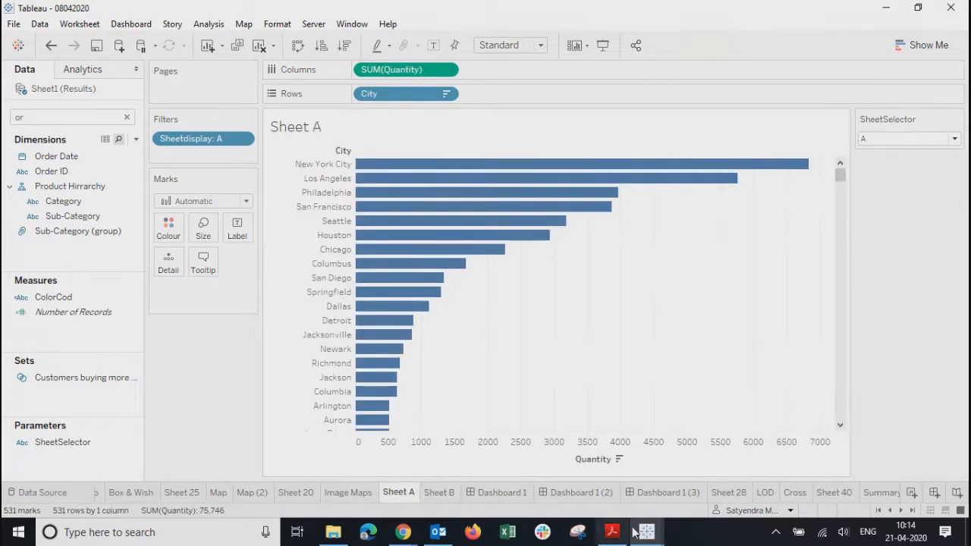
{"action": "left_click", "coordinate": [563, 493]}
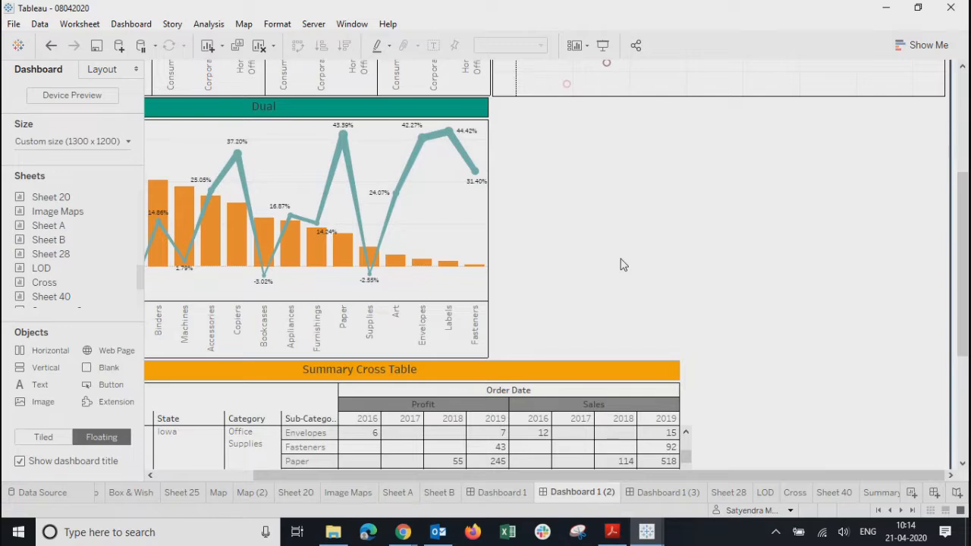
{"action": "left_click", "coordinate": [440, 493]}
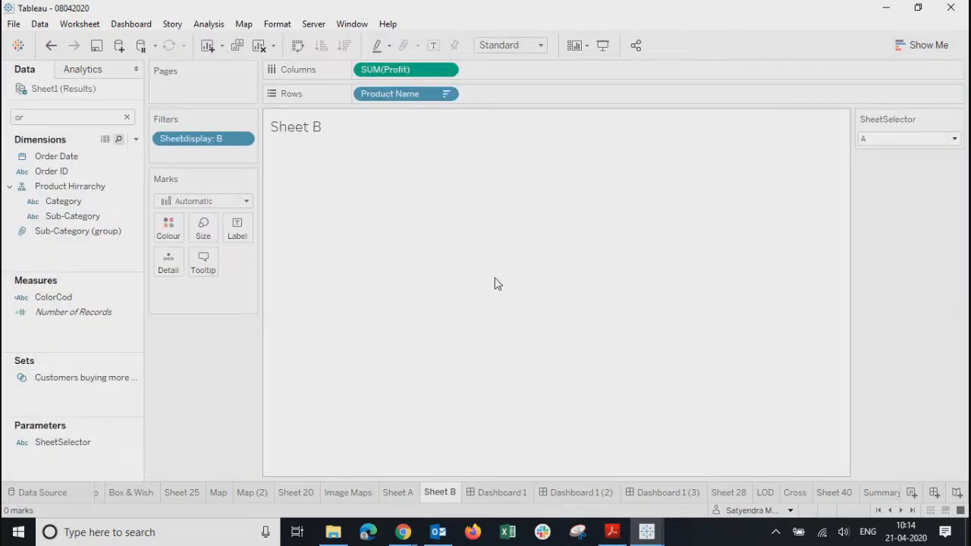
Step: Format Sheet A's title with orange shading and a thin solid black border
{"action": "left_click", "coordinate": [407, 494]}
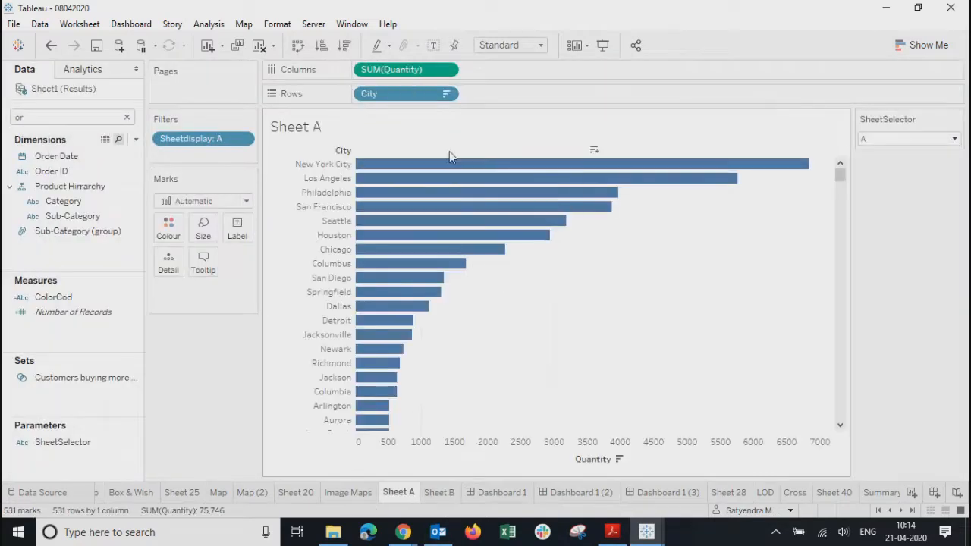
{"action": "right_click", "coordinate": [437, 130]}
{"action": "left_click", "coordinate": [461, 193]}
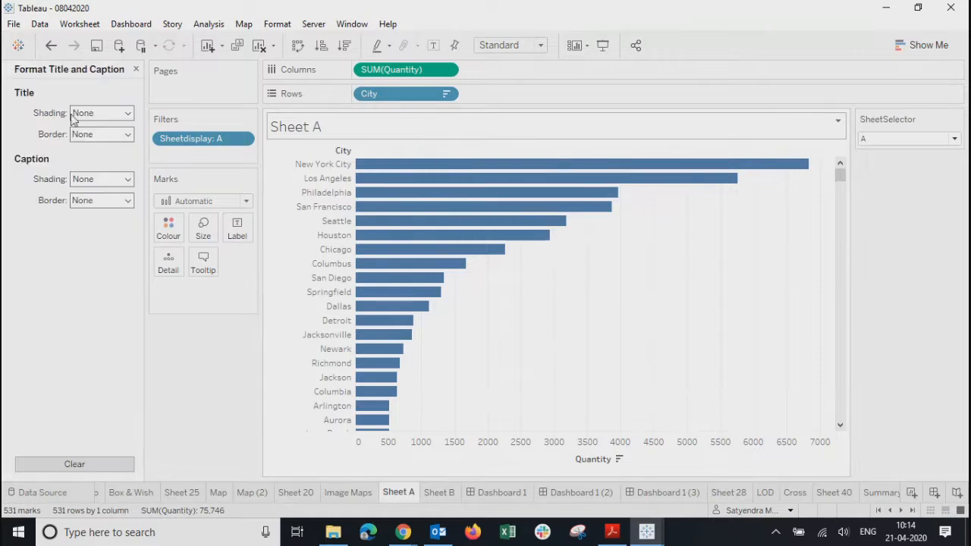
{"action": "left_click", "coordinate": [103, 113]}
{"action": "left_click", "coordinate": [80, 215]}
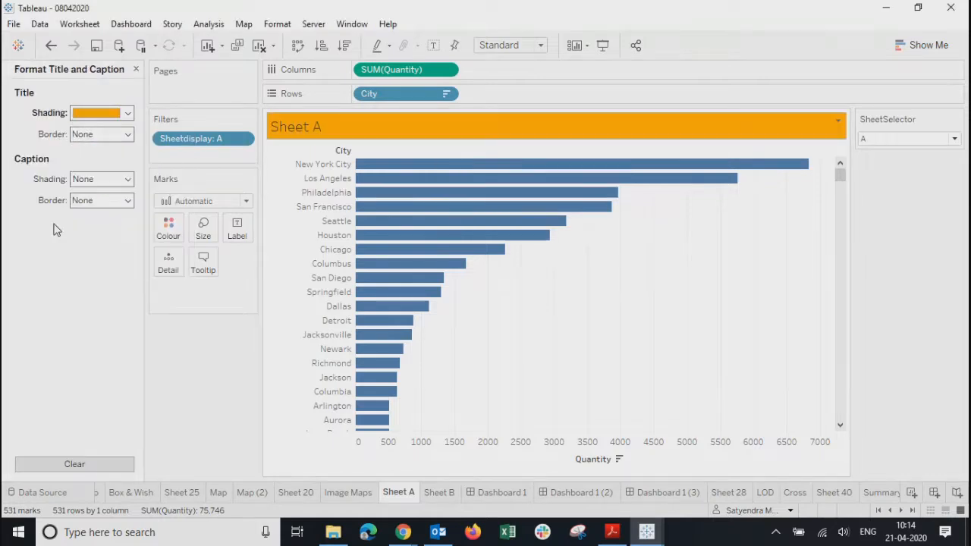
{"action": "left_click", "coordinate": [101, 135]}
{"action": "left_click", "coordinate": [83, 227]}
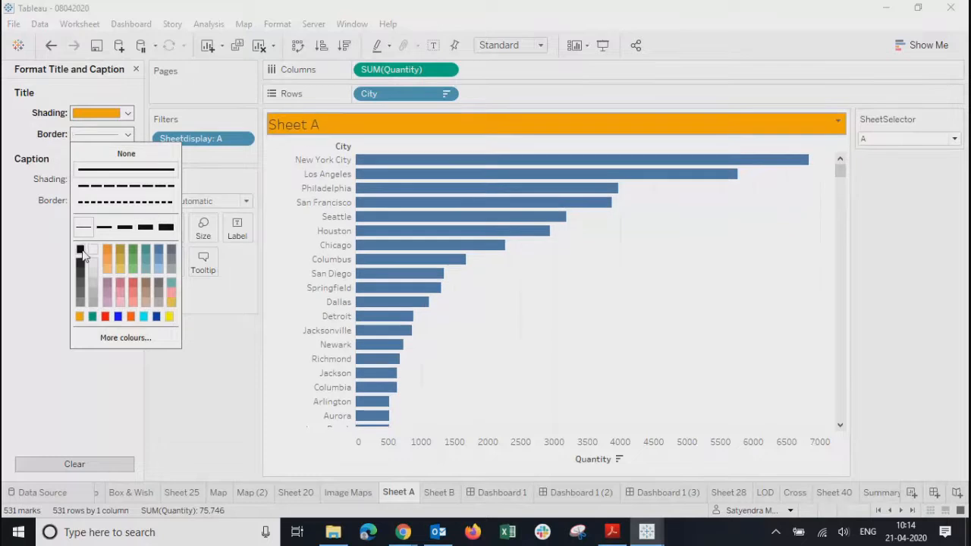
Step: Centre Sheet A's title text and set its font size to 12
{"action": "double_click", "coordinate": [418, 121]}
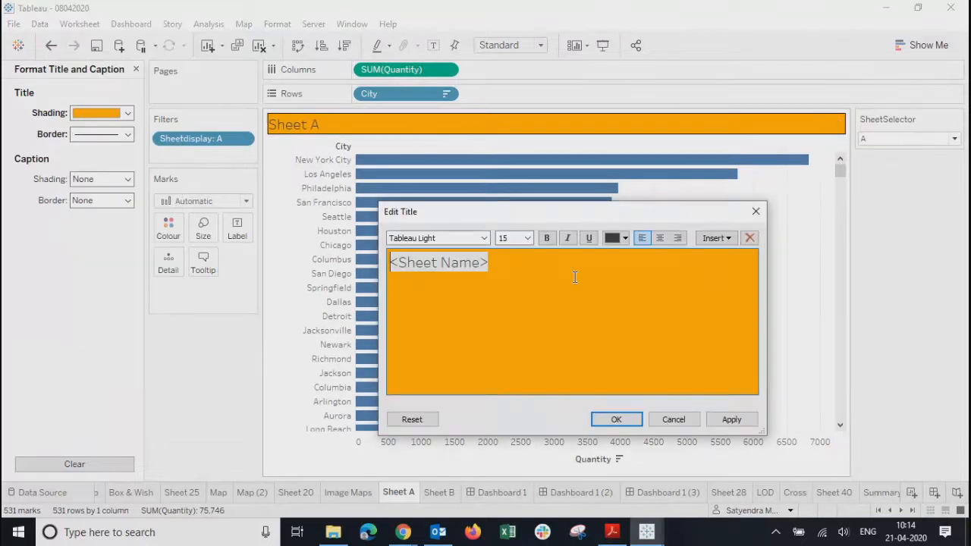
{"action": "left_click_drag", "start_coordinate": [513, 268], "coordinate": [317, 262]}
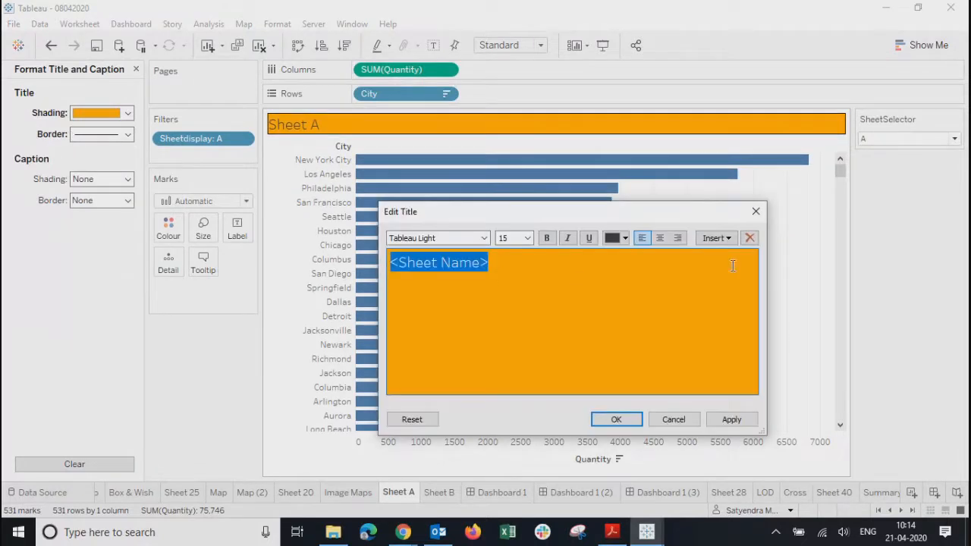
{"action": "left_click", "coordinate": [657, 239]}
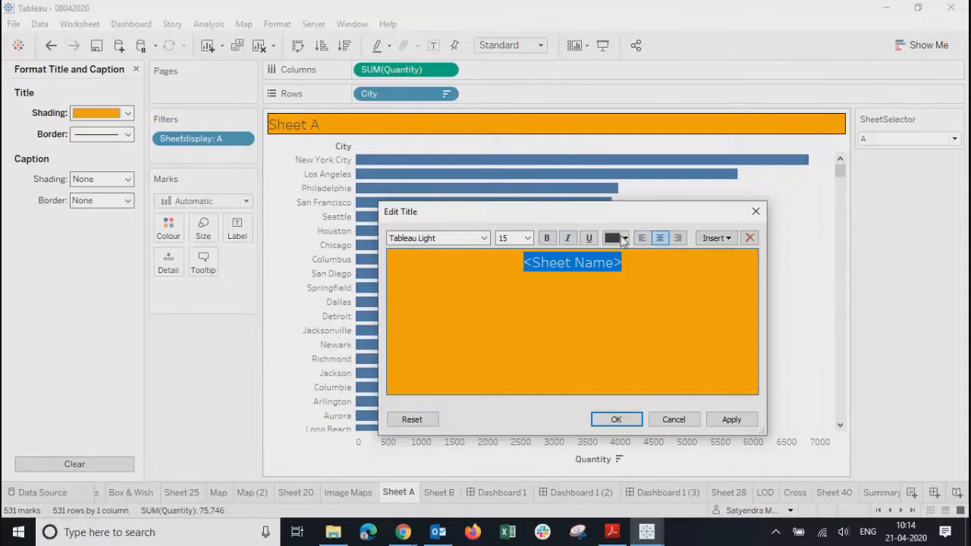
{"action": "left_click", "coordinate": [529, 239]}
{"action": "left_click", "coordinate": [514, 288]}
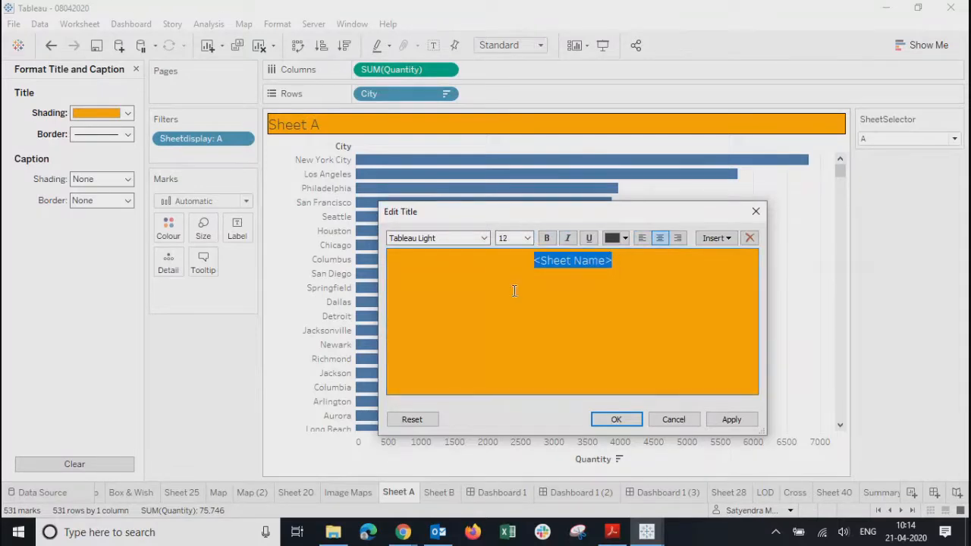
{"action": "left_click", "coordinate": [731, 420]}
{"action": "left_click", "coordinate": [618, 421]}
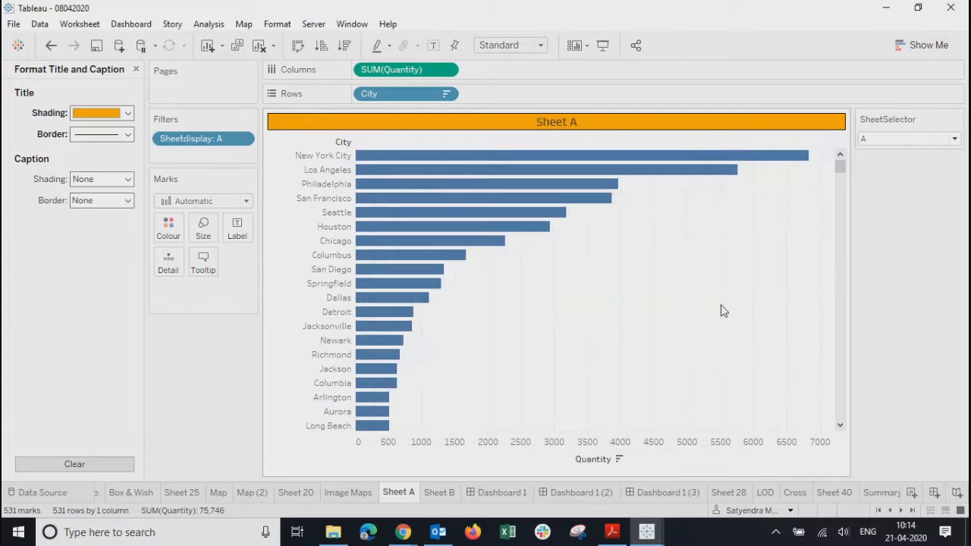
Step: Apply thin solid black default borders to the cells, pane and header of Sheet A
{"action": "right_click", "coordinate": [614, 314]}
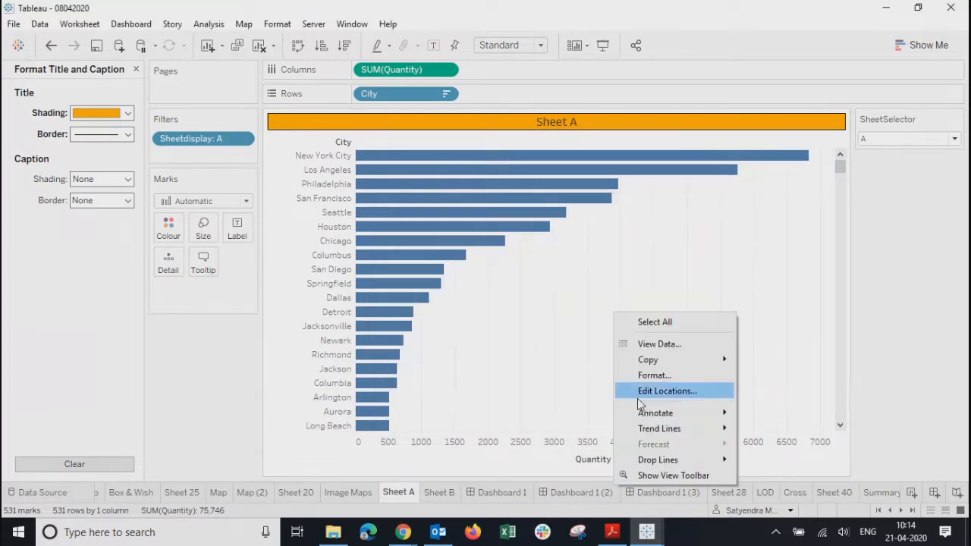
{"action": "left_click", "coordinate": [649, 375]}
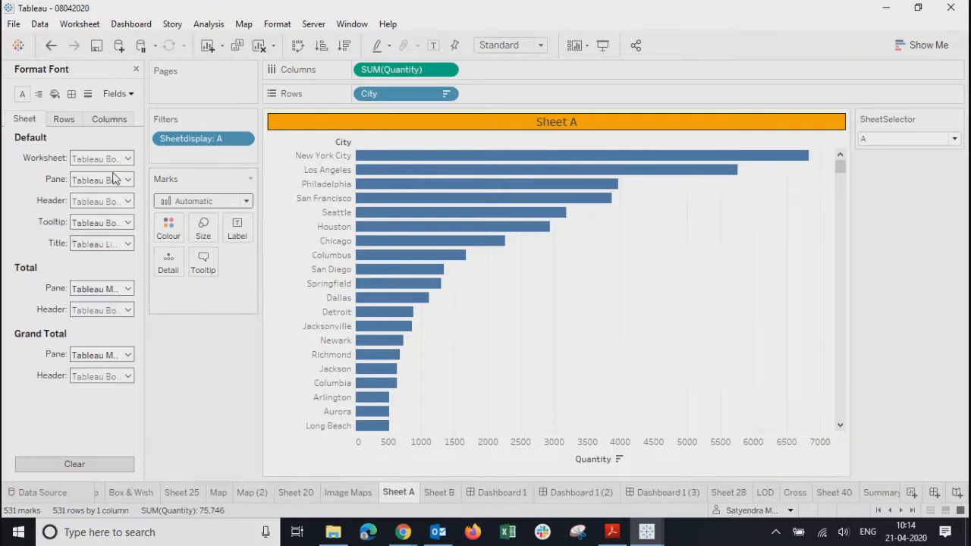
{"action": "left_click", "coordinate": [71, 94]}
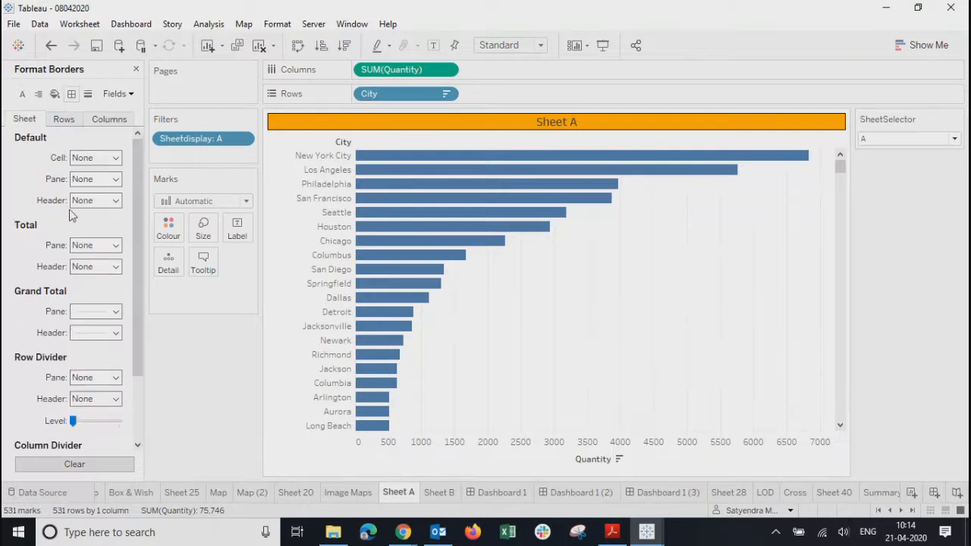
{"action": "left_click", "coordinate": [88, 163]}
{"action": "left_click", "coordinate": [80, 274]}
{"action": "left_click", "coordinate": [86, 178]}
{"action": "left_click", "coordinate": [83, 270]}
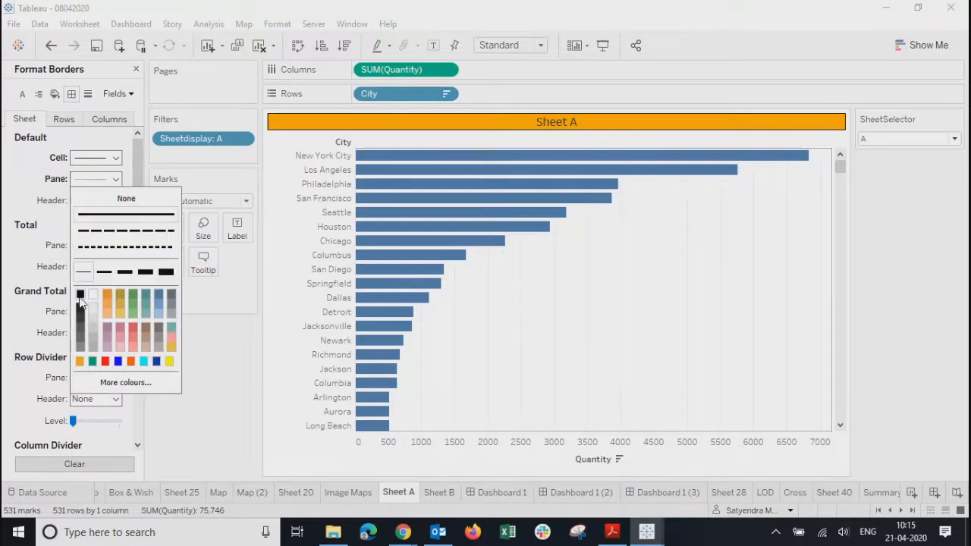
{"action": "left_click", "coordinate": [50, 262]}
{"action": "left_click", "coordinate": [95, 200]}
{"action": "left_click", "coordinate": [83, 293]}
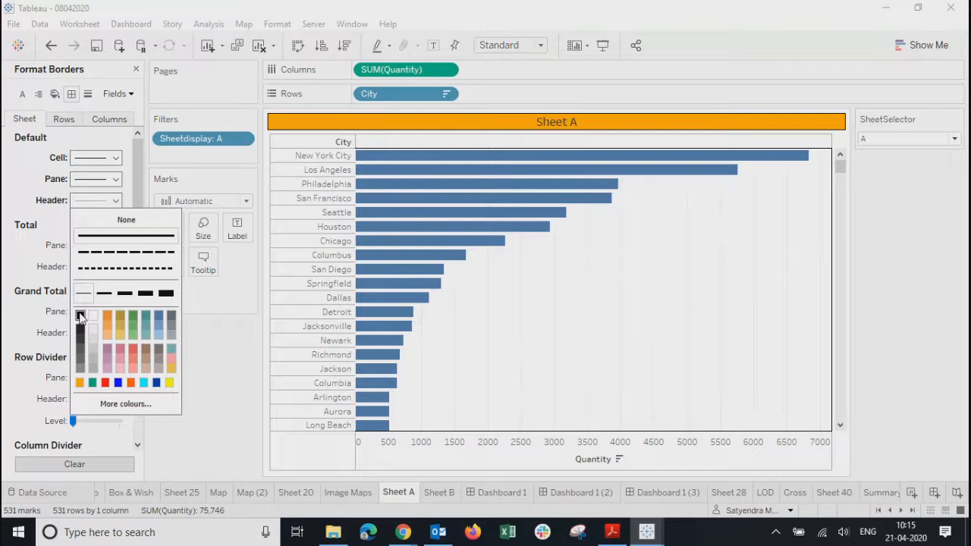
{"action": "left_click", "coordinate": [80, 317]}
Step: Set Sheet A's row divider and column divider pane borders to thin solid dark lines, and check the row border settings
{"action": "left_click", "coordinate": [85, 377]}
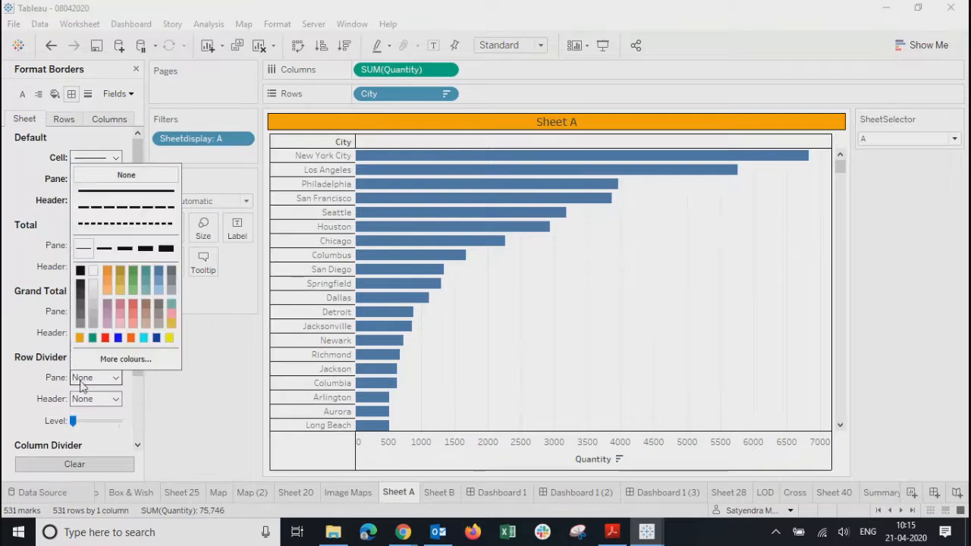
{"action": "left_click", "coordinate": [81, 292]}
{"action": "left_click", "coordinate": [34, 300]}
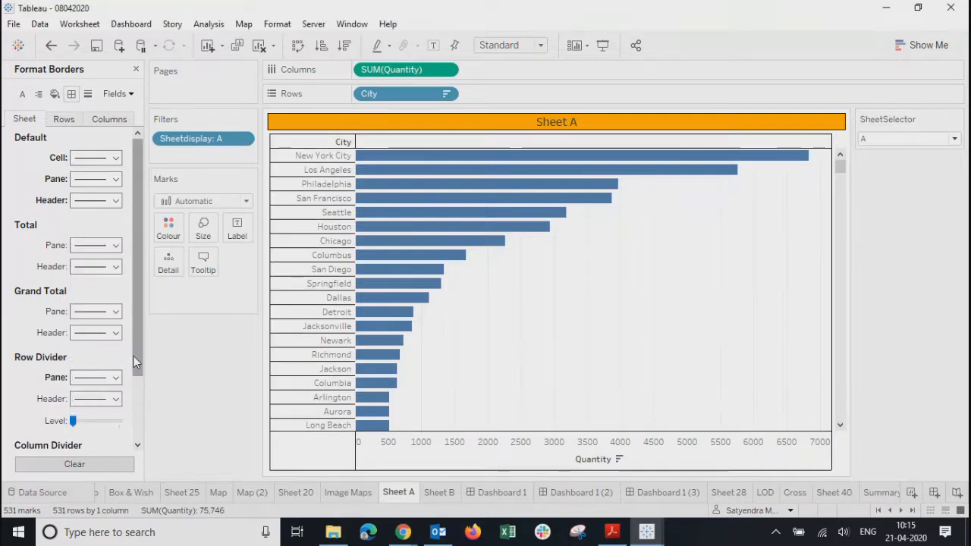
{"action": "scroll", "coordinate": [135, 352], "scroll_direction": "down", "scroll_amount": 3}
{"action": "left_click", "coordinate": [84, 381]}
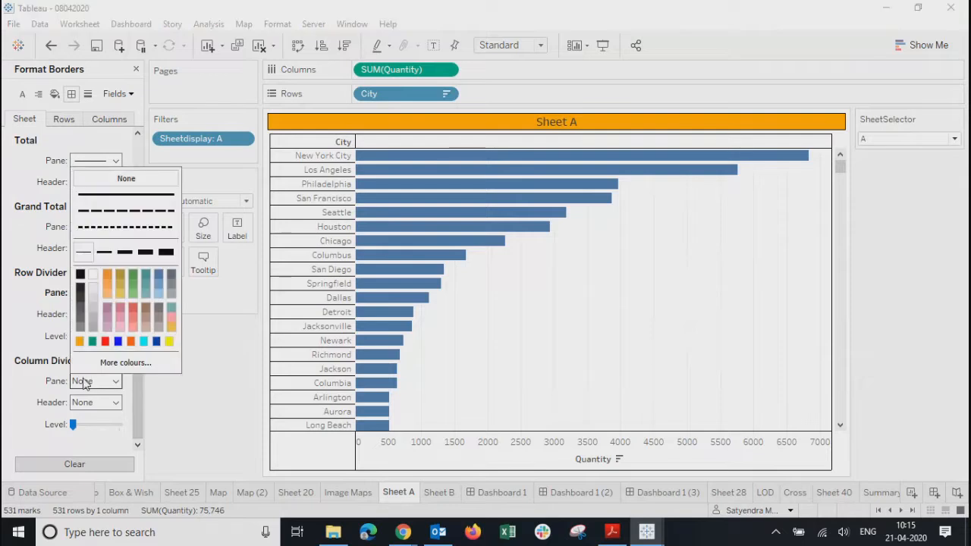
{"action": "left_click", "coordinate": [81, 282]}
{"action": "left_click", "coordinate": [9, 360]}
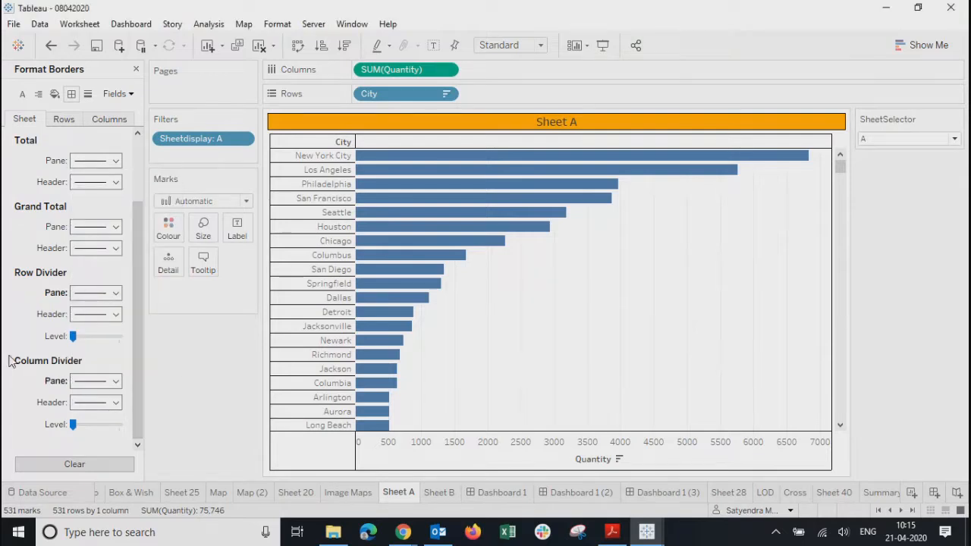
{"action": "scroll", "coordinate": [11, 359], "scroll_direction": "up", "scroll_amount": 3}
{"action": "left_click", "coordinate": [64, 120]}
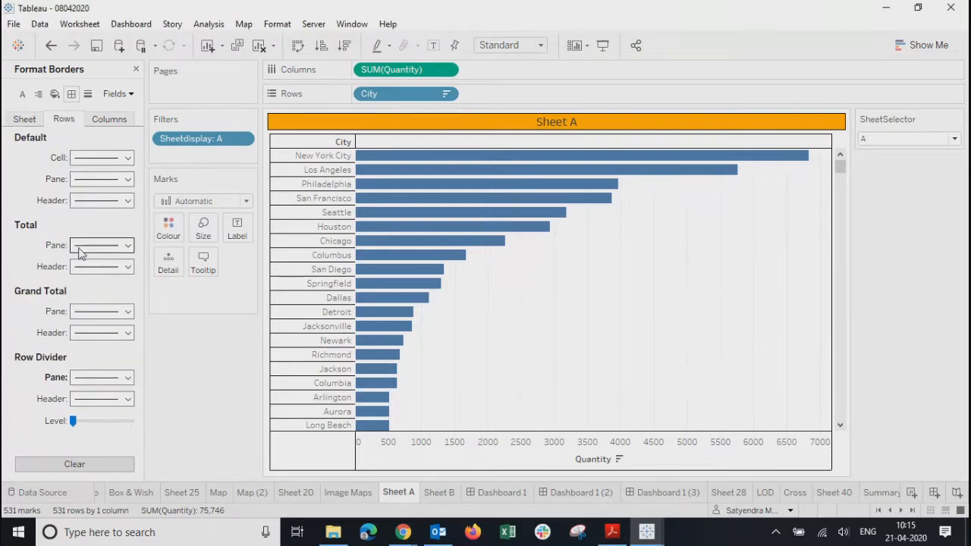
{"action": "left_click", "coordinate": [24, 119]}
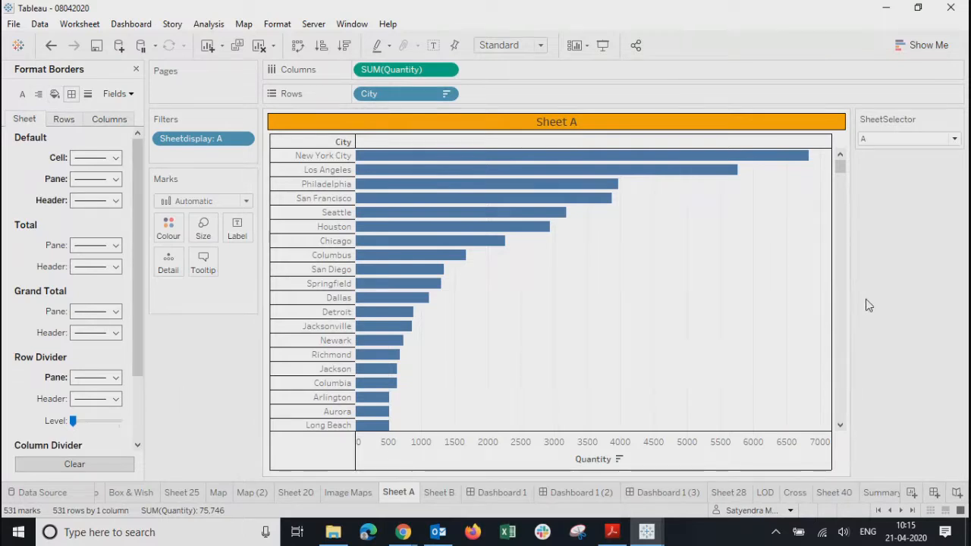
Step: Apply thin solid black default borders to the cells, pane and header of Sheet B
{"action": "left_click", "coordinate": [440, 493]}
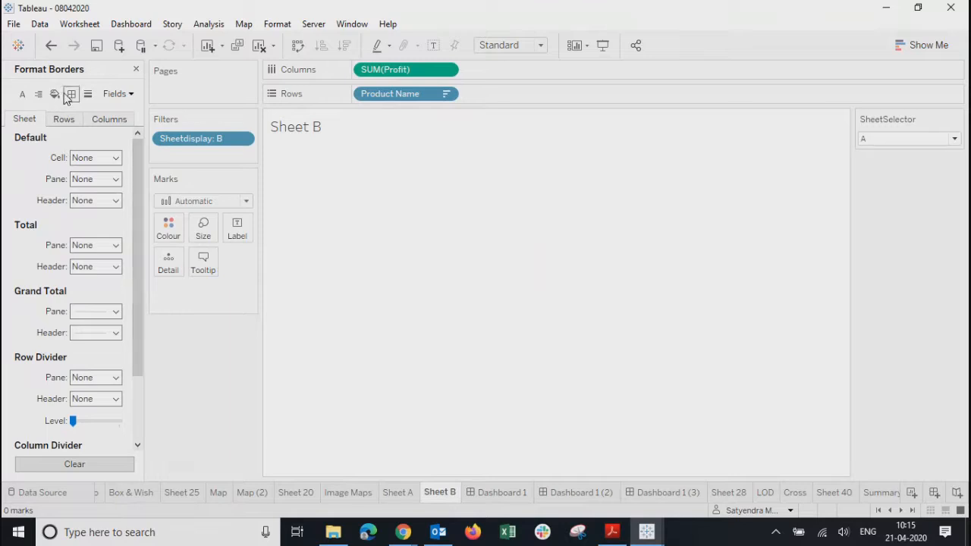
{"action": "left_click", "coordinate": [94, 158]}
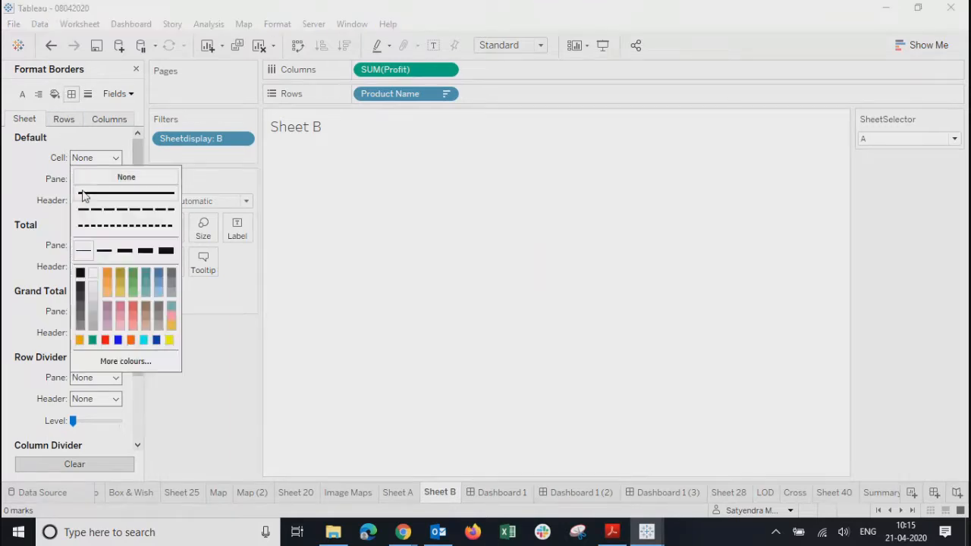
{"action": "left_click", "coordinate": [80, 271]}
{"action": "left_click", "coordinate": [47, 247]}
{"action": "left_click", "coordinate": [94, 179]}
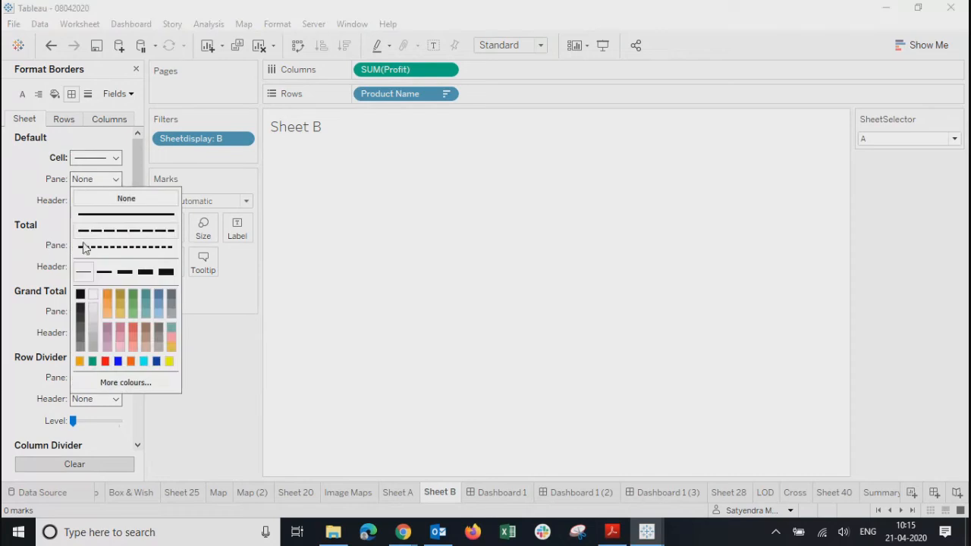
{"action": "left_click", "coordinate": [82, 273]}
{"action": "left_click", "coordinate": [52, 273]}
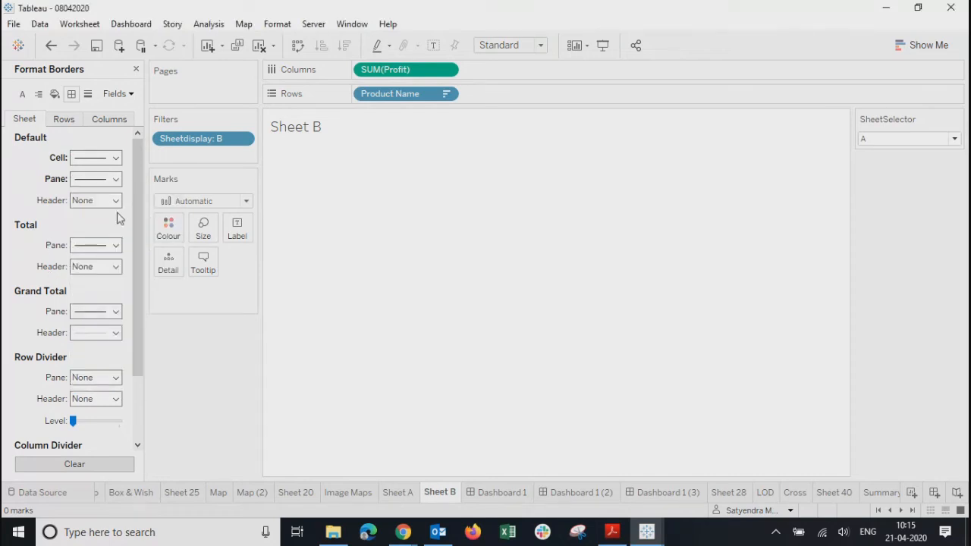
{"action": "left_click", "coordinate": [96, 201]}
{"action": "left_click", "coordinate": [83, 293]}
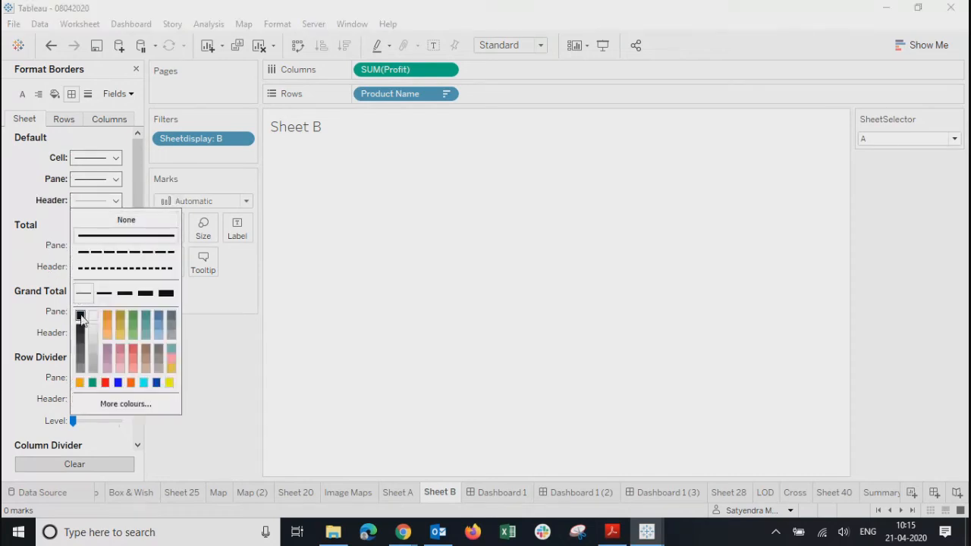
{"action": "left_click", "coordinate": [81, 317]}
Step: Set Sheet B's row divider and column divider pane borders to thin solid dark lines
{"action": "left_click", "coordinate": [90, 377]}
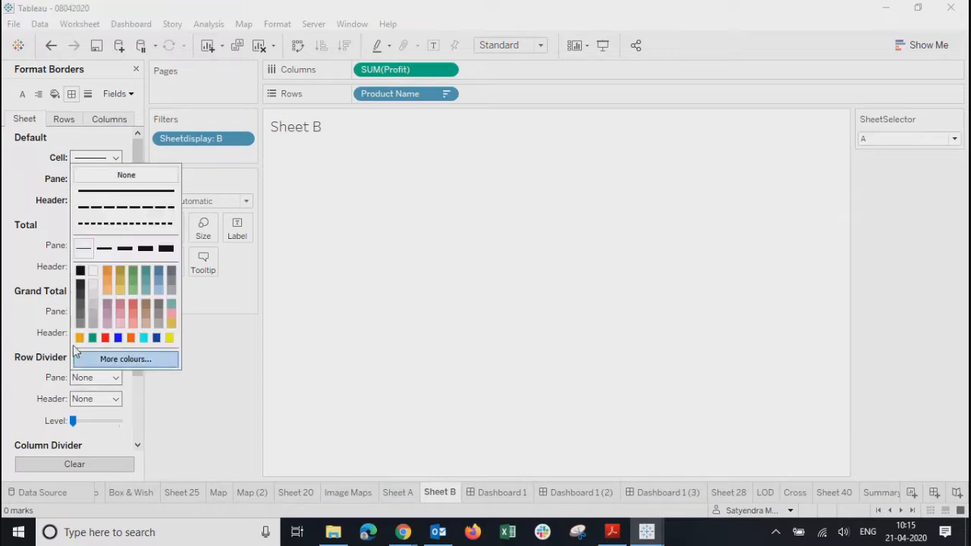
{"action": "left_click", "coordinate": [81, 271]}
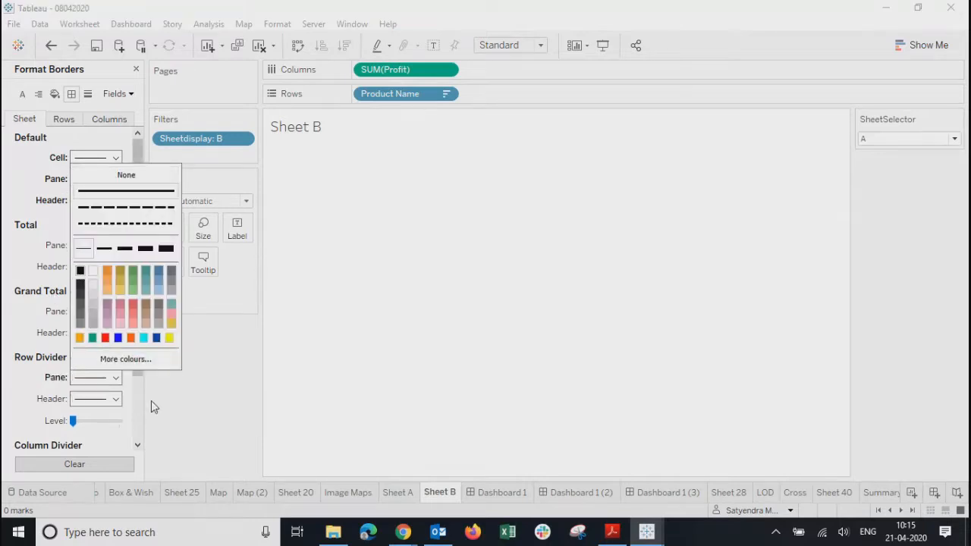
{"action": "left_click", "coordinate": [137, 381]}
{"action": "scroll", "coordinate": [138, 436], "scroll_direction": "down", "scroll_amount": 3}
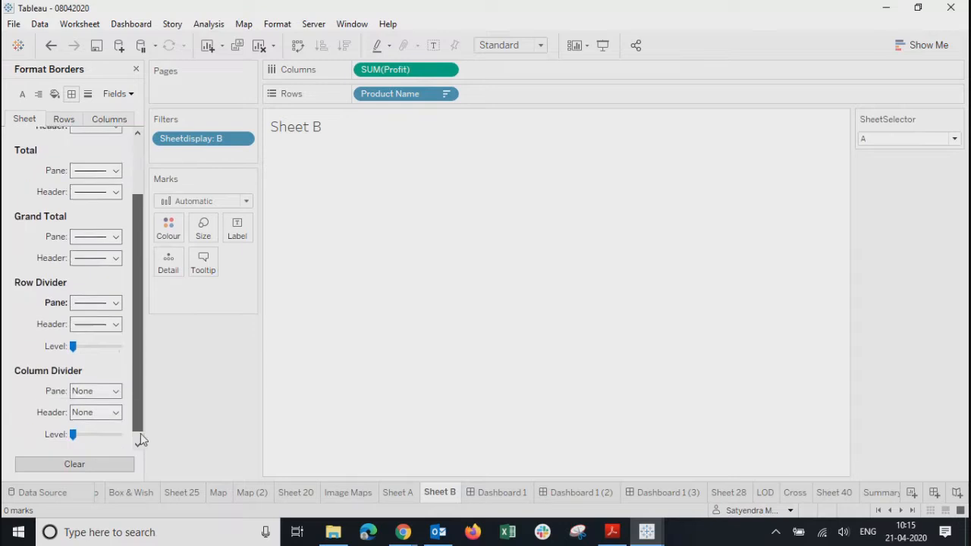
{"action": "left_click", "coordinate": [82, 381]}
{"action": "left_click", "coordinate": [80, 274]}
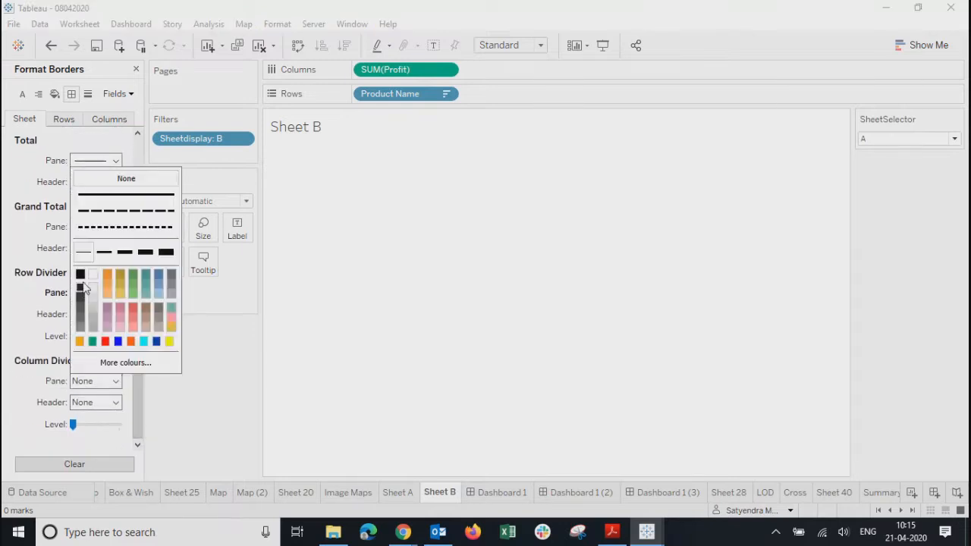
{"action": "left_click", "coordinate": [190, 415]}
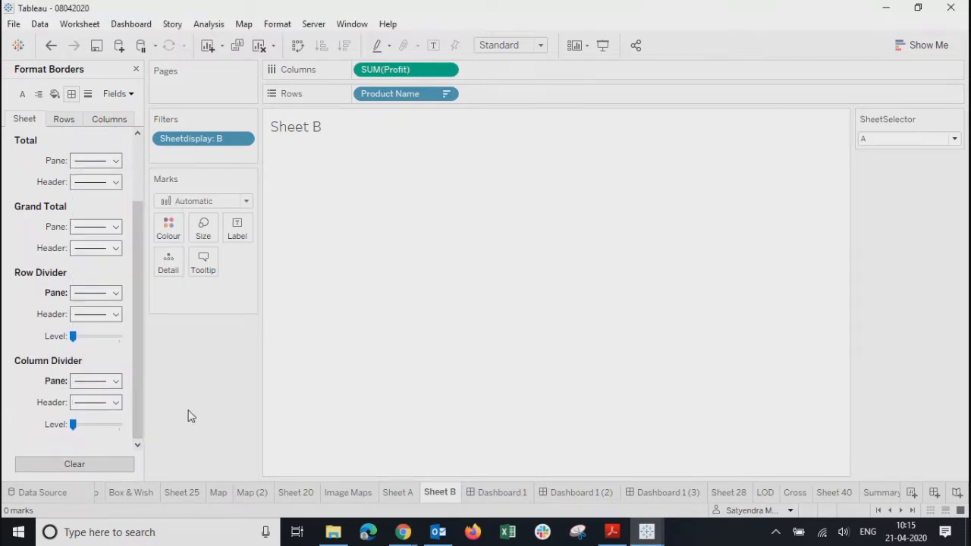
Step: Format Sheet B's title with orange shading and a thin solid black border
{"action": "right_click", "coordinate": [377, 129]}
{"action": "left_click", "coordinate": [390, 192]}
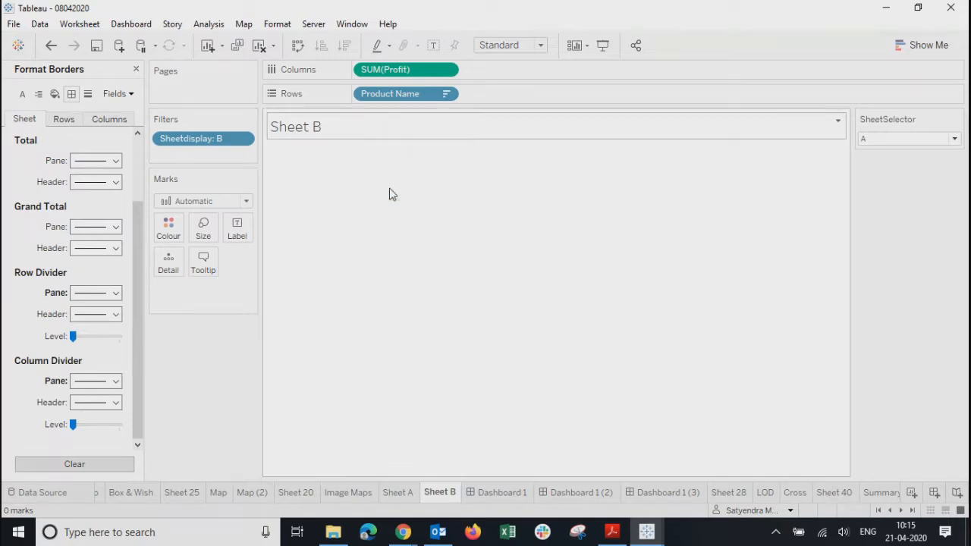
{"action": "left_click", "coordinate": [103, 114]}
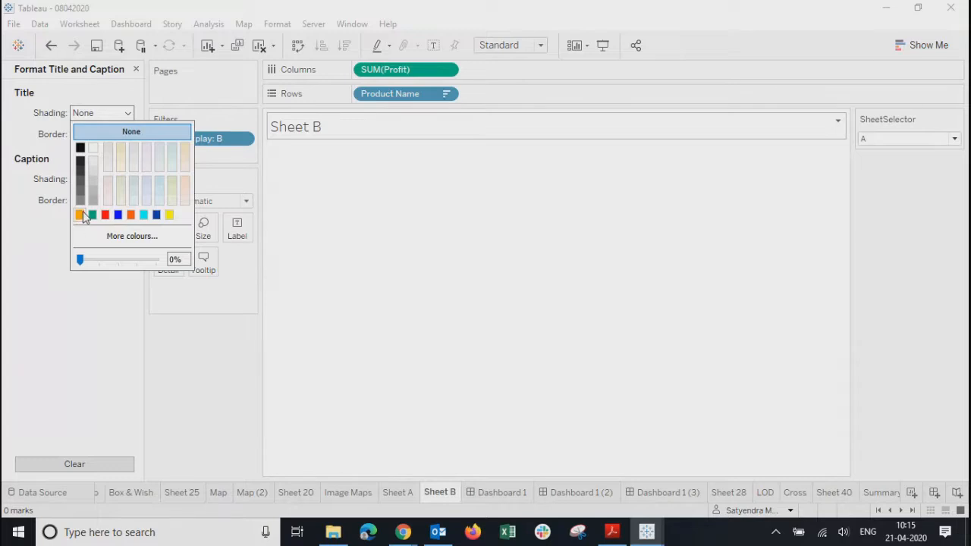
{"action": "left_click", "coordinate": [79, 215]}
{"action": "left_click", "coordinate": [100, 134]}
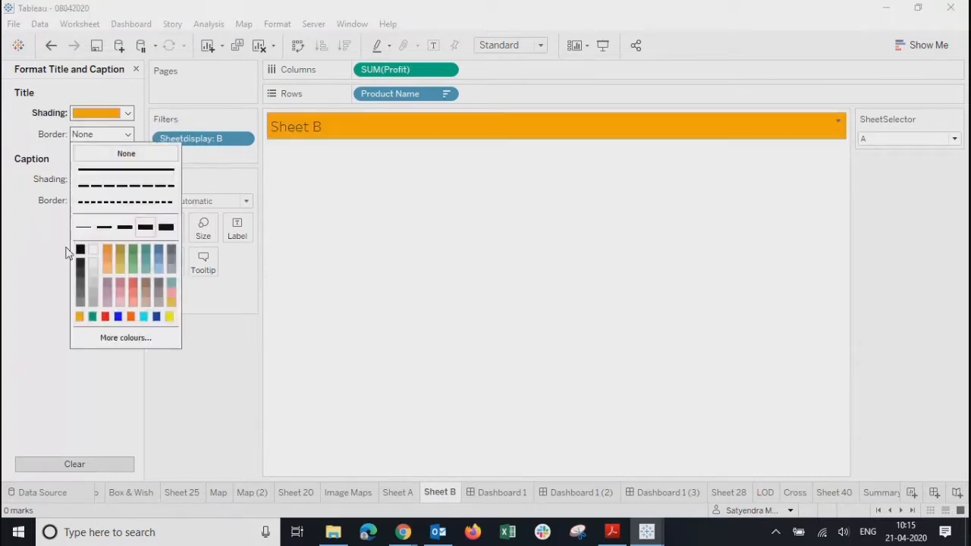
{"action": "left_click", "coordinate": [85, 234]}
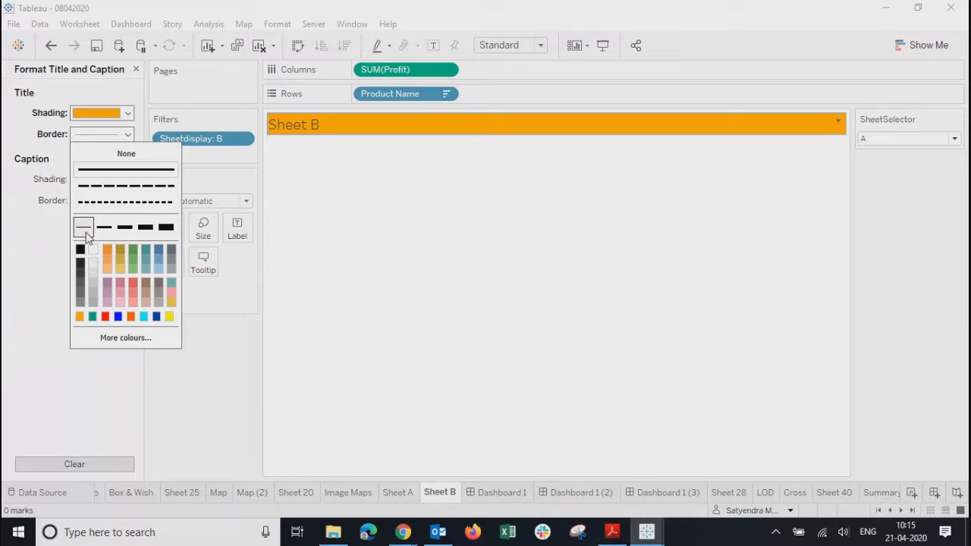
{"action": "left_click", "coordinate": [81, 250]}
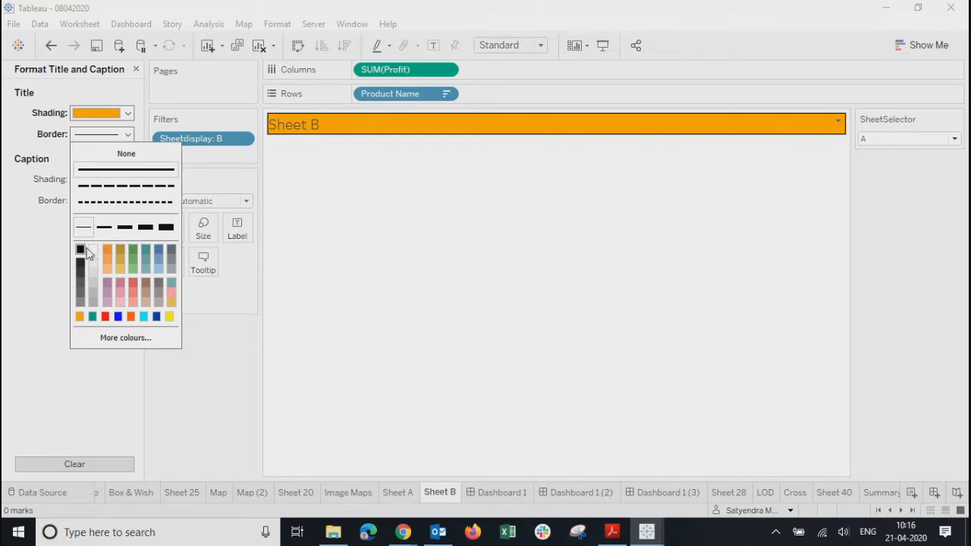
Step: Center Sheet B's title text, set its font size to 11, and make it bold
{"action": "left_click", "coordinate": [422, 228]}
{"action": "right_click", "coordinate": [396, 126]}
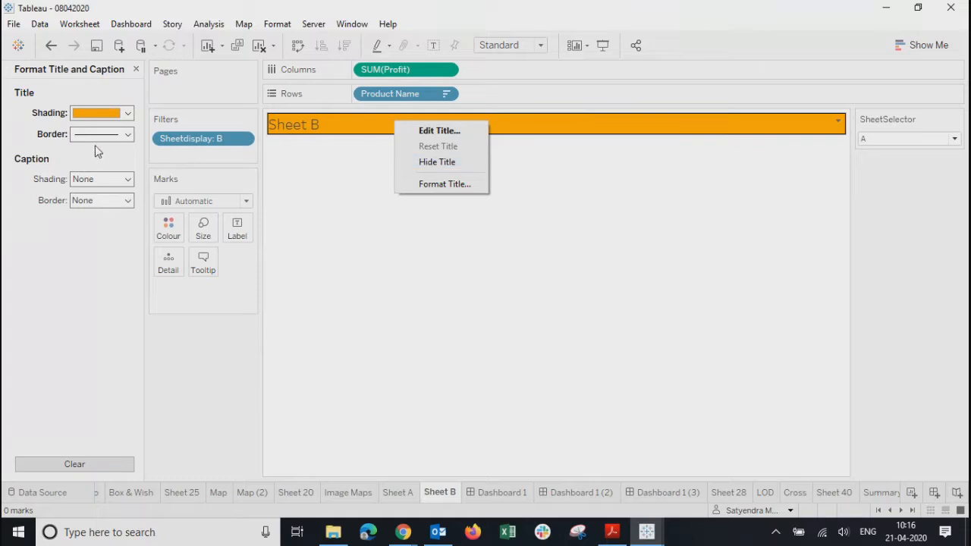
{"action": "left_click", "coordinate": [359, 180]}
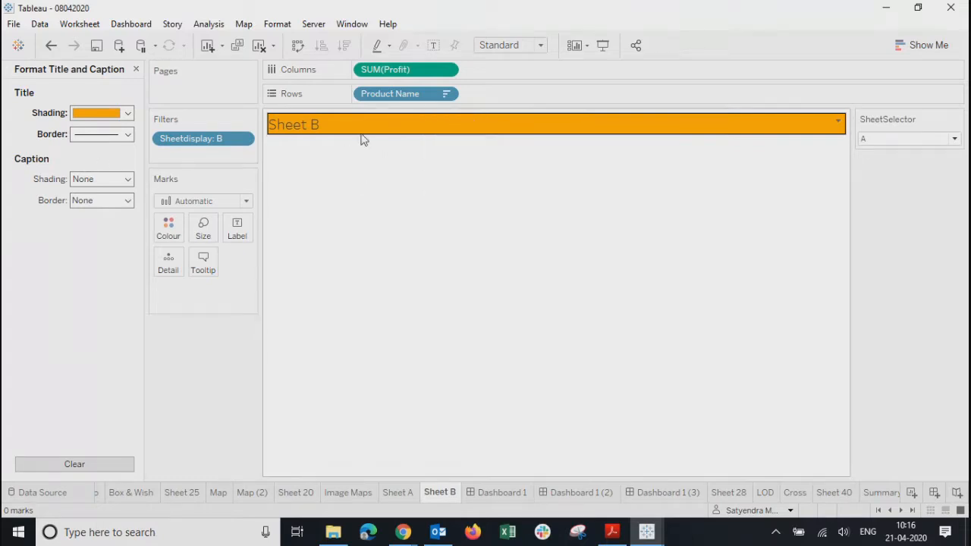
{"action": "double_click", "coordinate": [362, 128]}
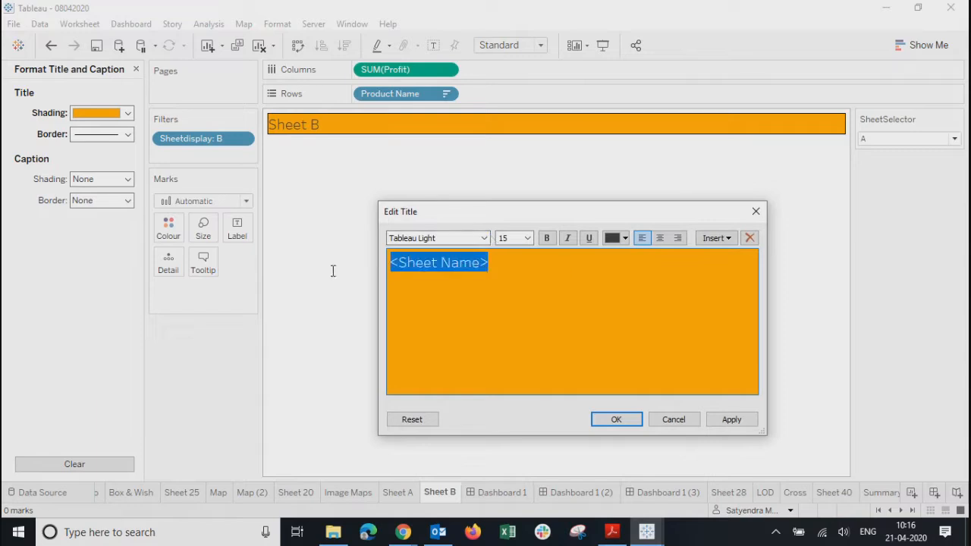
{"action": "left_click", "coordinate": [658, 239]}
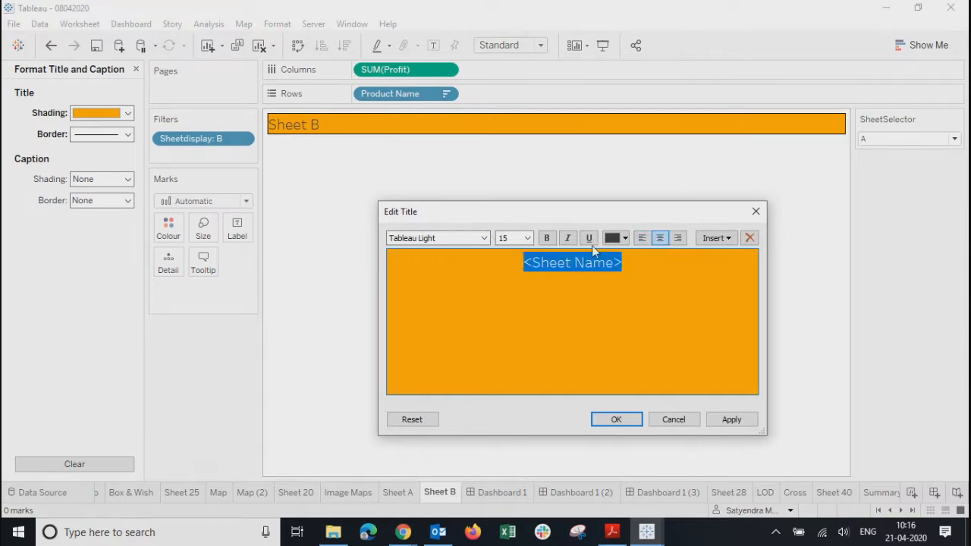
{"action": "left_click", "coordinate": [527, 239]}
{"action": "left_click", "coordinate": [516, 278]}
{"action": "left_click", "coordinate": [639, 263]}
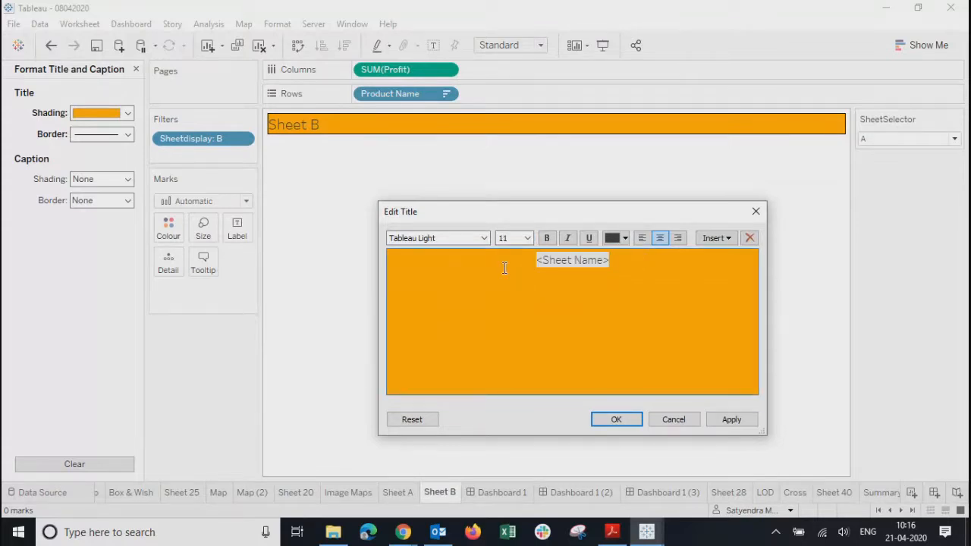
{"action": "left_click_drag", "start_coordinate": [636, 263], "coordinate": [541, 242]}
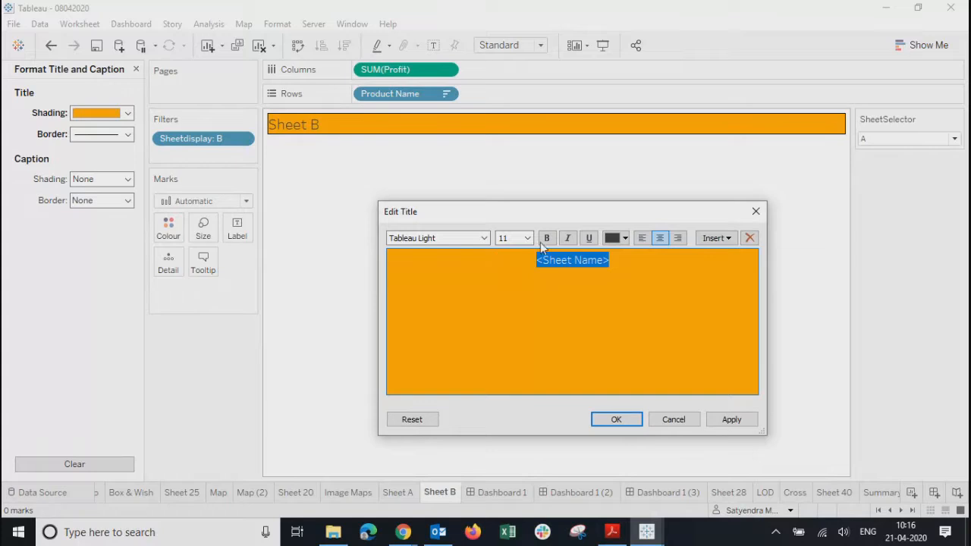
{"action": "left_click", "coordinate": [547, 237]}
{"action": "left_click", "coordinate": [733, 425]}
{"action": "left_click", "coordinate": [599, 420]}
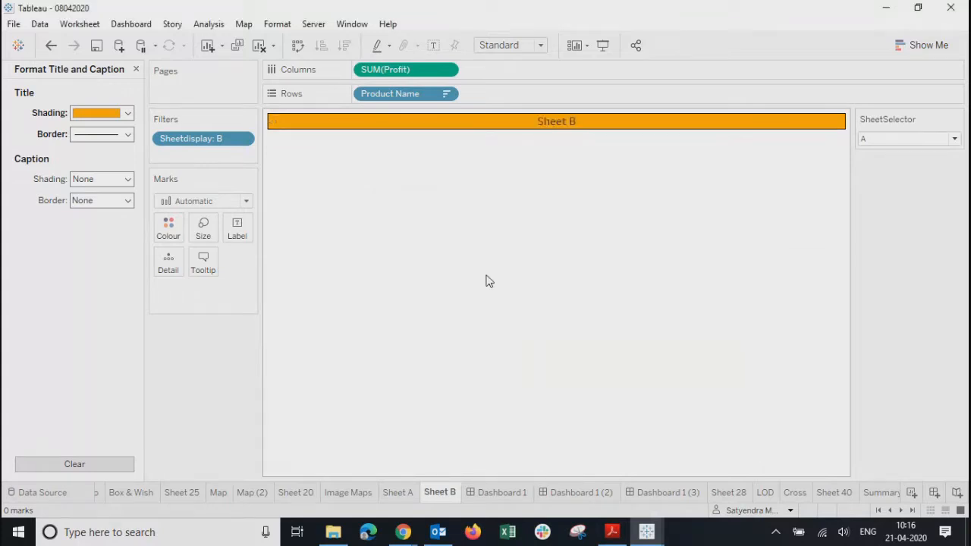
Step: Set the SheetSelector parameter to B and review Sheet B's font, sheet border and row border settings
{"action": "left_click", "coordinate": [884, 139]}
{"action": "left_click", "coordinate": [881, 167]}
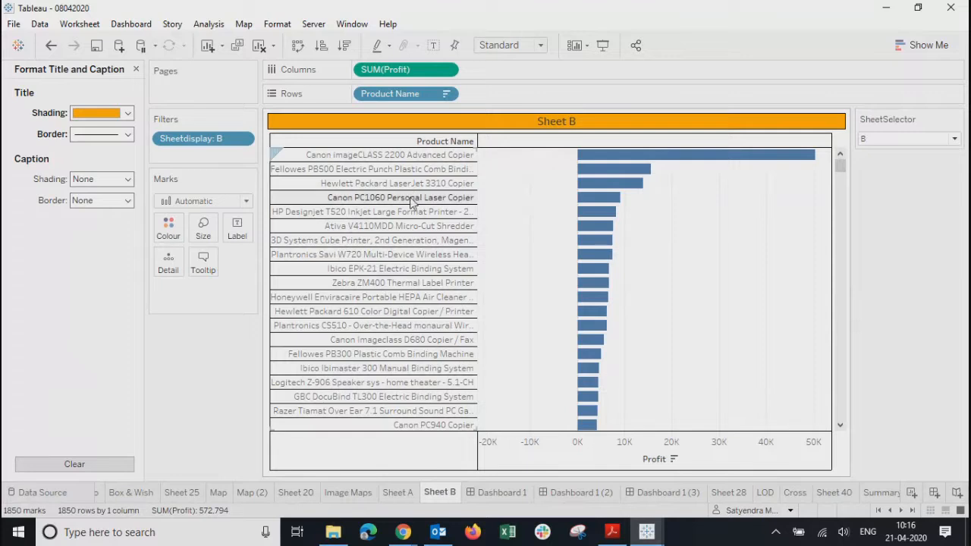
{"action": "right_click", "coordinate": [510, 283]}
{"action": "left_click", "coordinate": [539, 339]}
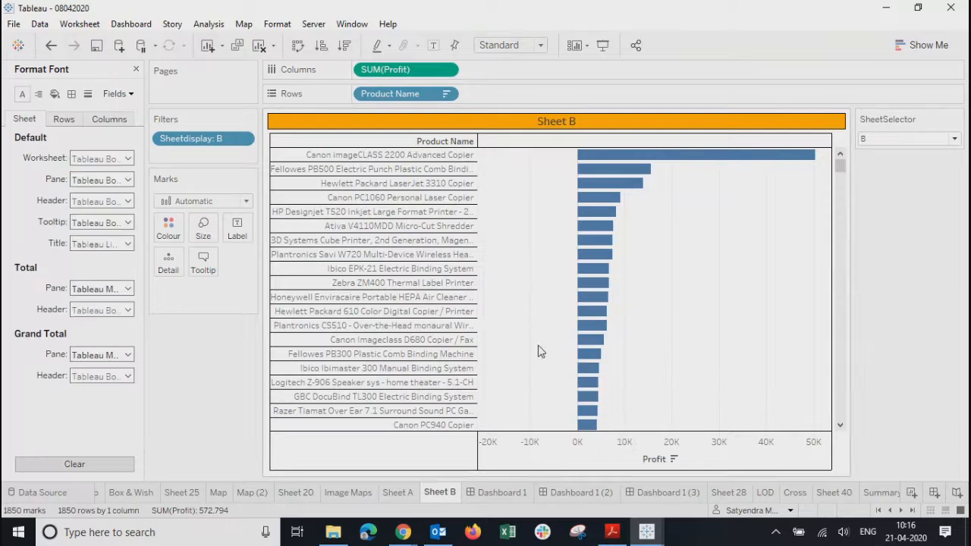
{"action": "left_click", "coordinate": [89, 166]}
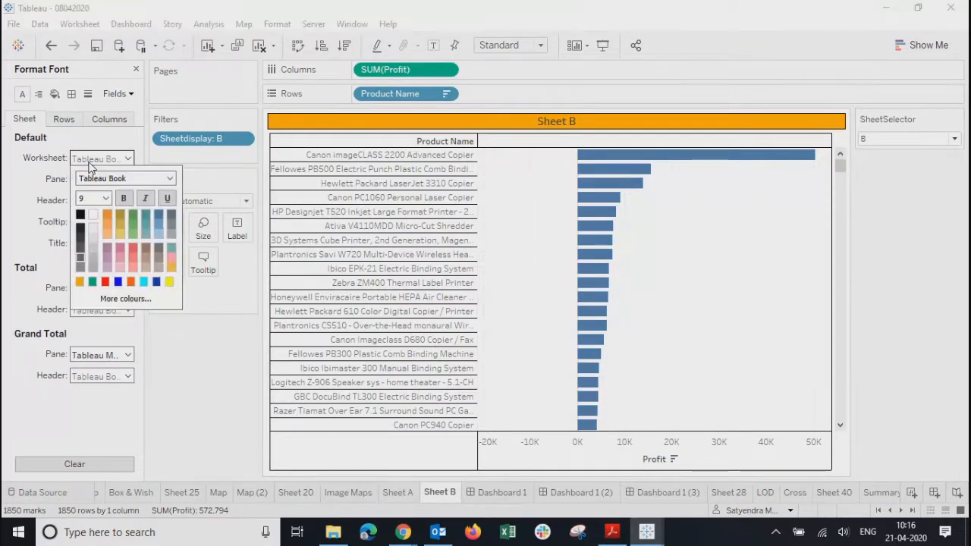
{"action": "left_click", "coordinate": [183, 365]}
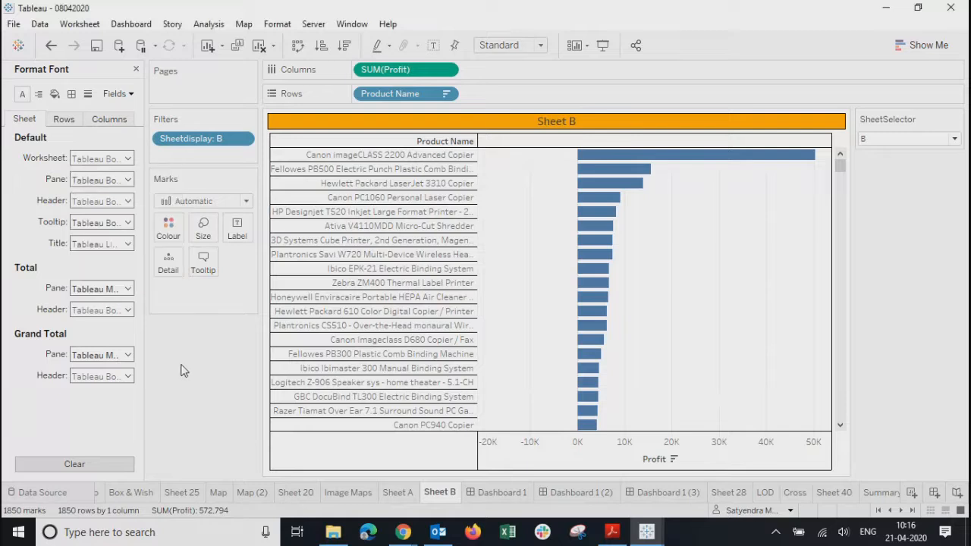
{"action": "left_click", "coordinate": [72, 95]}
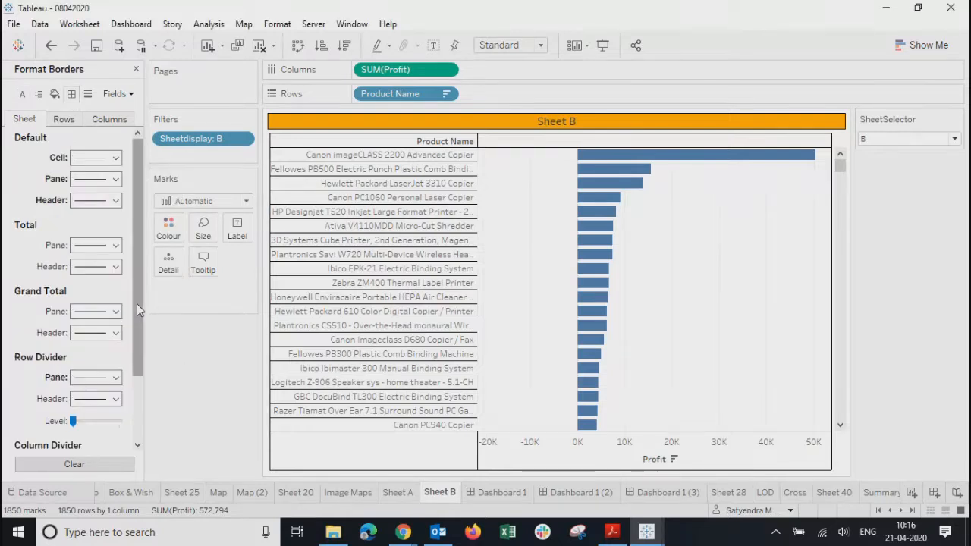
{"action": "scroll", "coordinate": [144, 394], "scroll_direction": "down", "scroll_amount": 3}
{"action": "scroll", "coordinate": [144, 395], "scroll_direction": "up", "scroll_amount": 3}
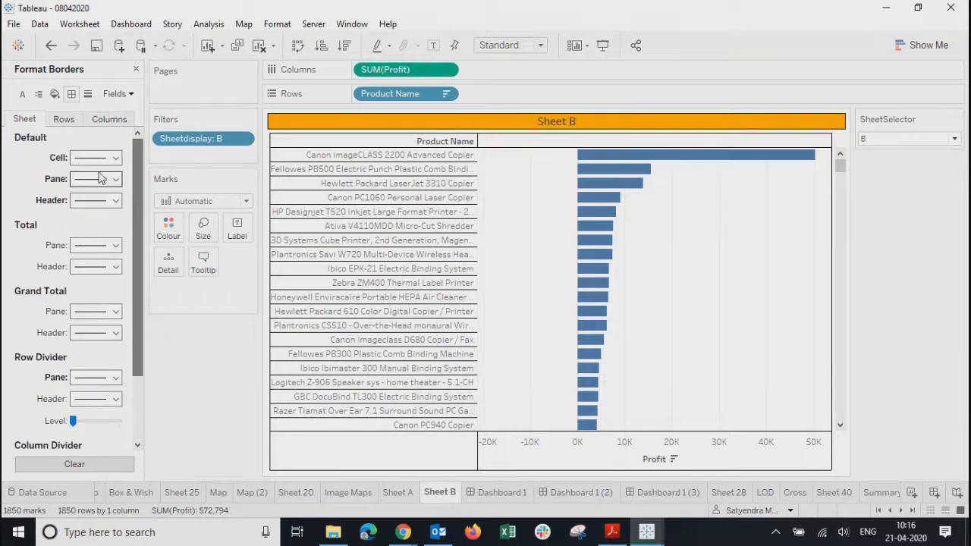
{"action": "left_click", "coordinate": [63, 119]}
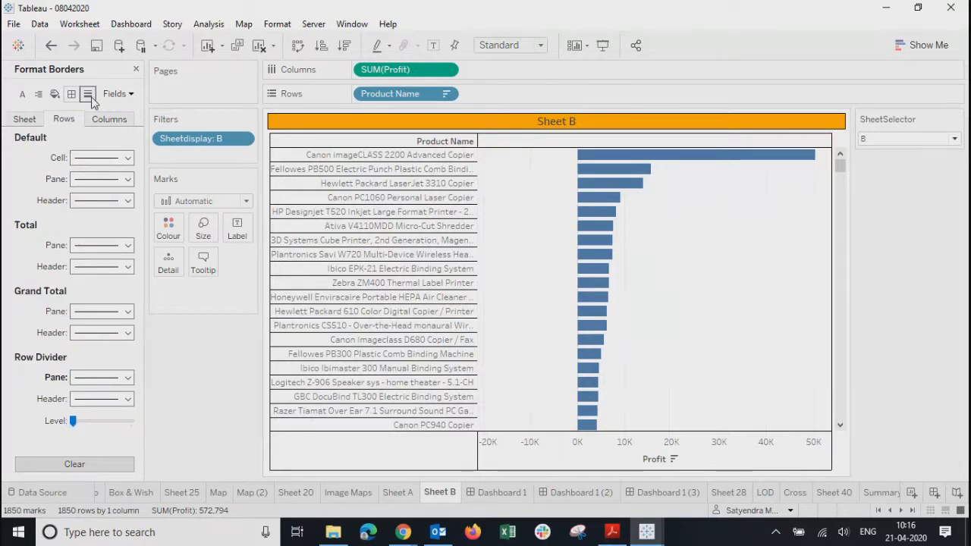
Step: Set Sheet B's row axis rulers to a thin solid black line
{"action": "left_click", "coordinate": [89, 96]}
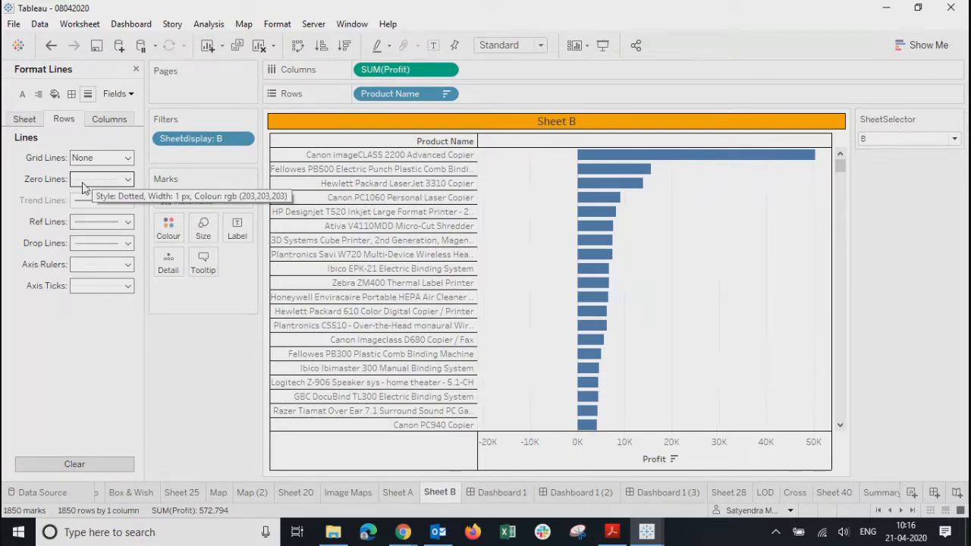
{"action": "left_click", "coordinate": [99, 265]}
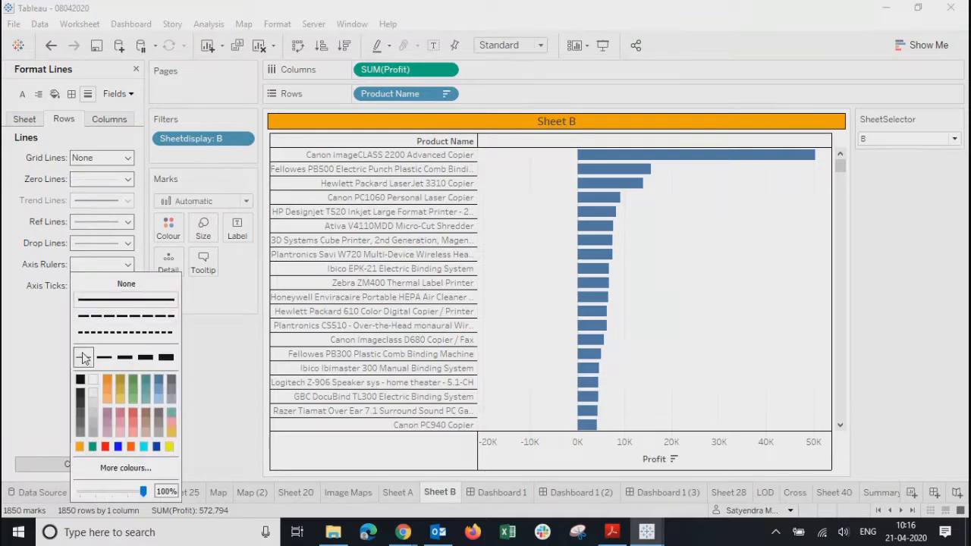
{"action": "left_click", "coordinate": [80, 381]}
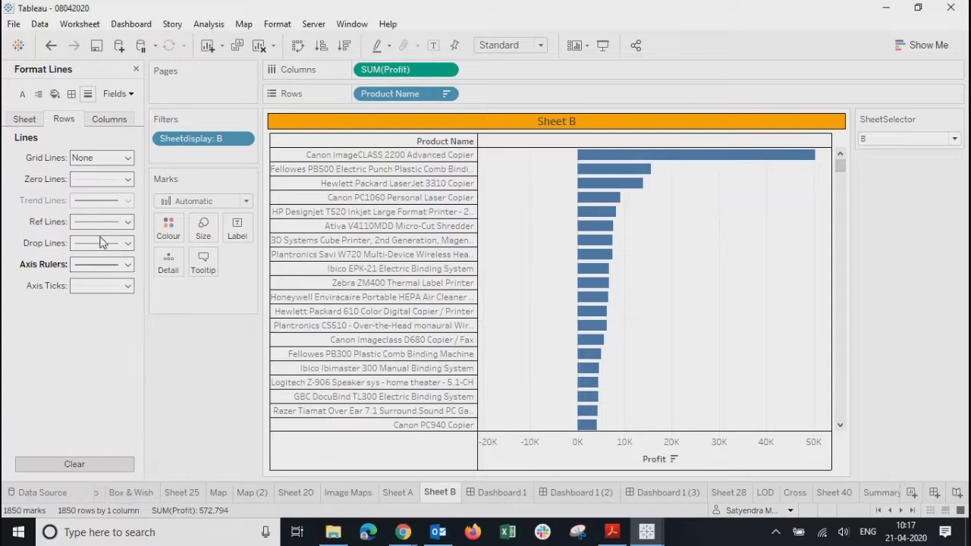
Step: On Sheet A, set SheetSelector to A and give the row axis rulers a thin solid black line
{"action": "left_click", "coordinate": [396, 490]}
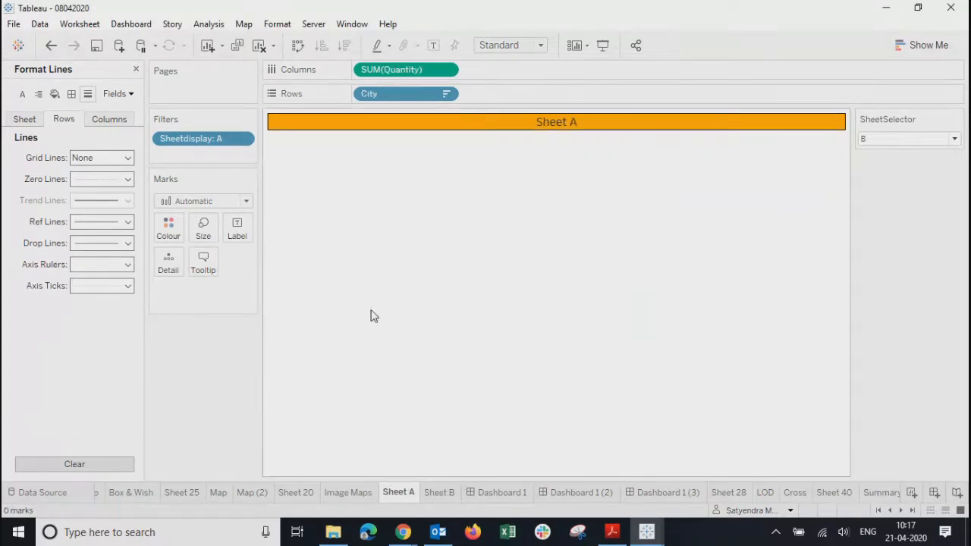
{"action": "left_click", "coordinate": [876, 140]}
{"action": "left_click", "coordinate": [873, 152]}
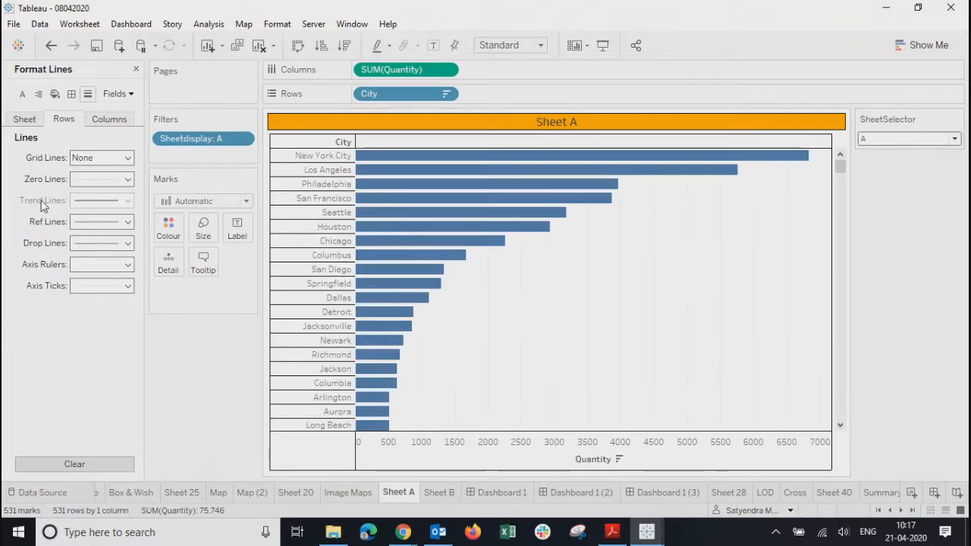
{"action": "left_click", "coordinate": [82, 266]}
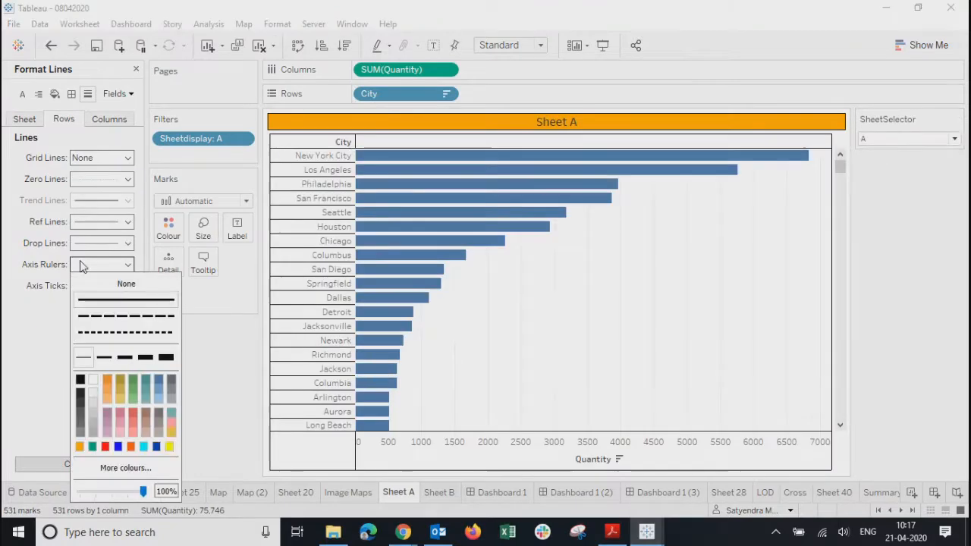
{"action": "left_click", "coordinate": [80, 380]}
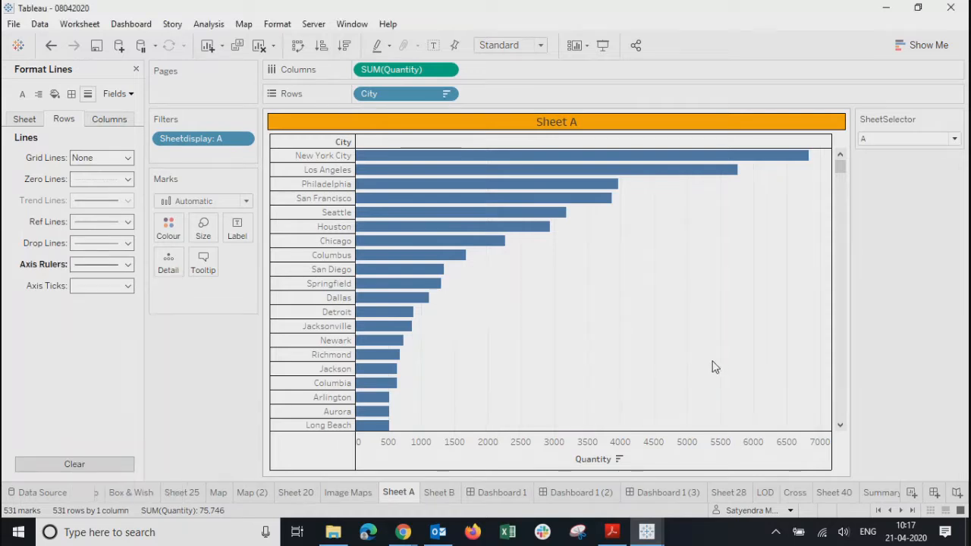
Step: Look through Sheet A's city bars, set SheetSelector to B on Sheet B, and compare both sheets' displays
{"action": "mouse_move", "coordinate": [841, 167]}
{"action": "left_mouse_down"}
{"action": "mouse_move", "coordinate": [842, 357]}
{"action": "mouse_move", "coordinate": [847, 174]}
{"action": "left_mouse_up"}
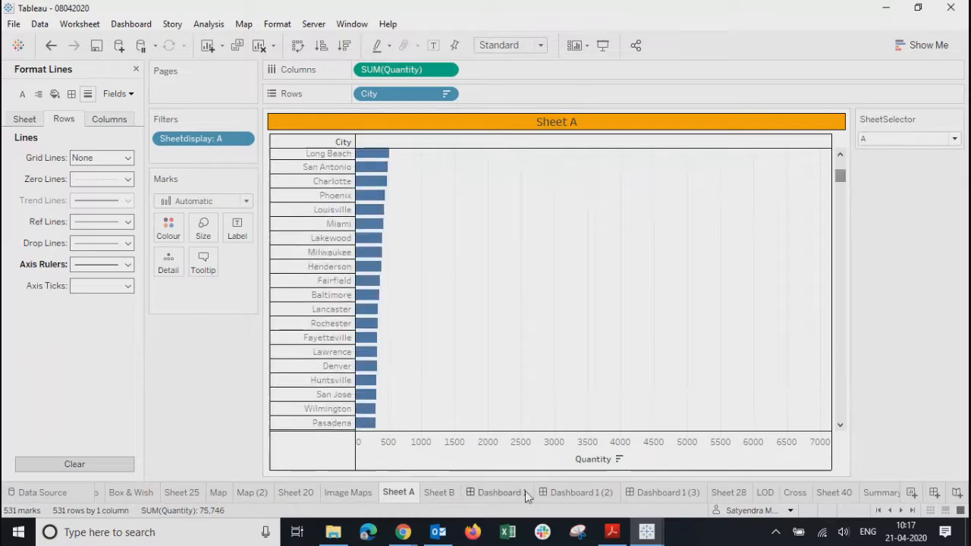
{"action": "left_click", "coordinate": [452, 493]}
{"action": "left_click", "coordinate": [953, 139]}
{"action": "left_click", "coordinate": [889, 169]}
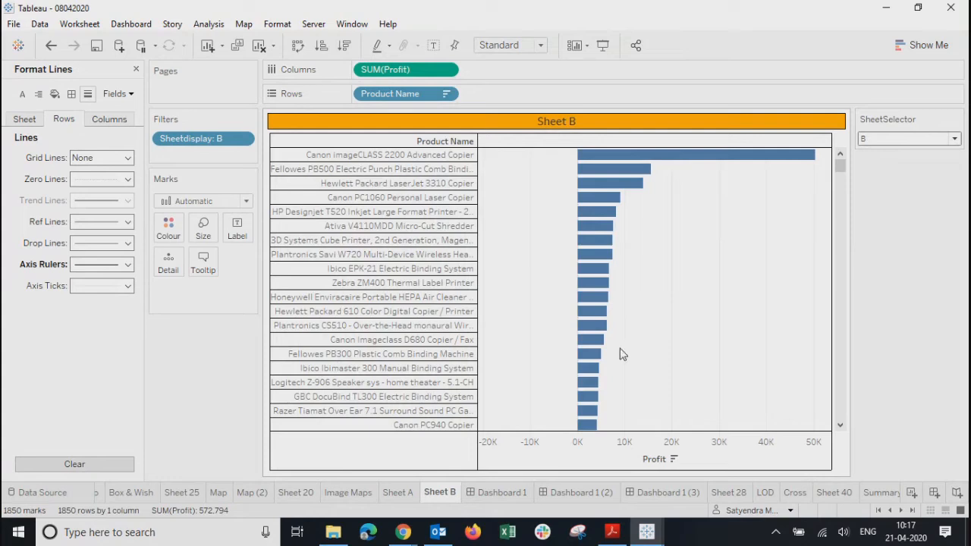
{"action": "left_click", "coordinate": [396, 495]}
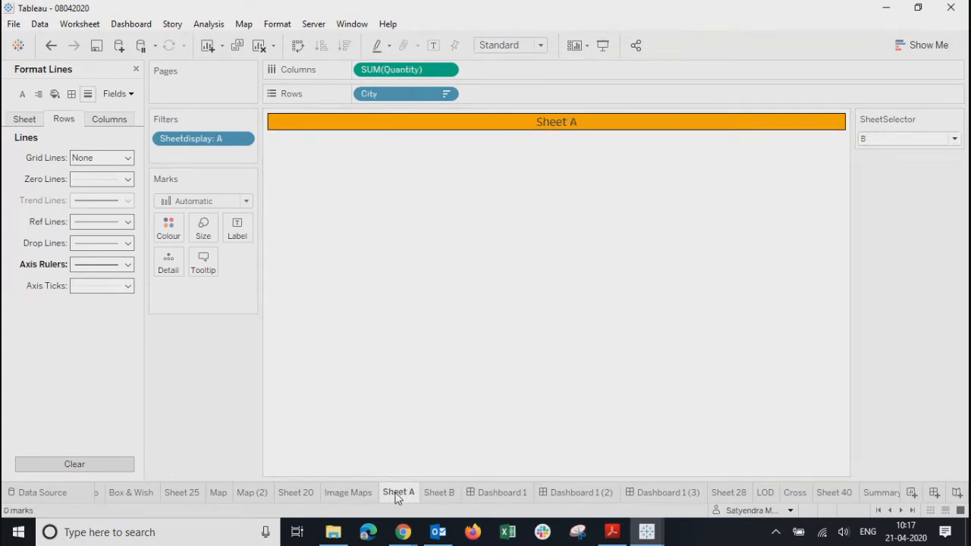
Step: Open Dashboard 1 (2) and close the line formatting options to show the dashboard's sheets and objects
{"action": "left_click", "coordinate": [651, 494]}
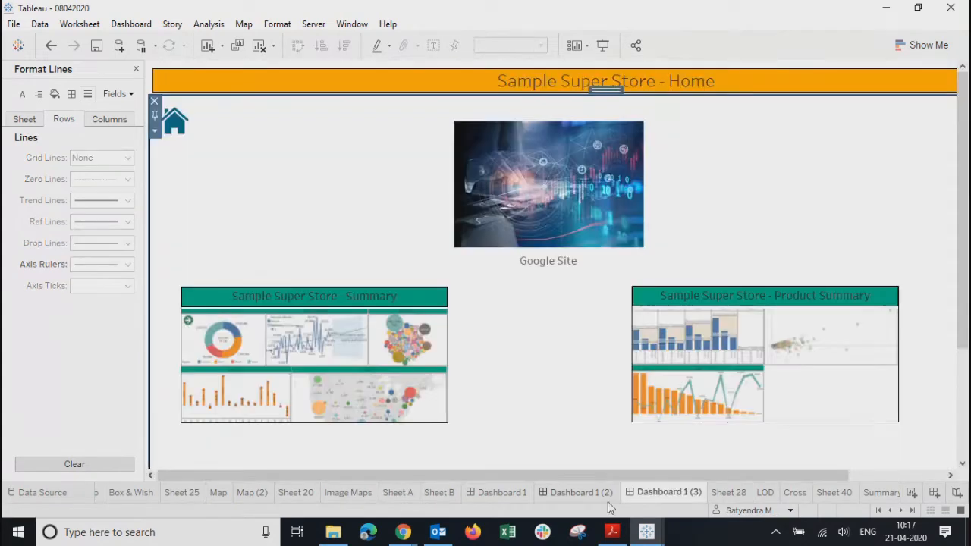
{"action": "left_click", "coordinate": [595, 497]}
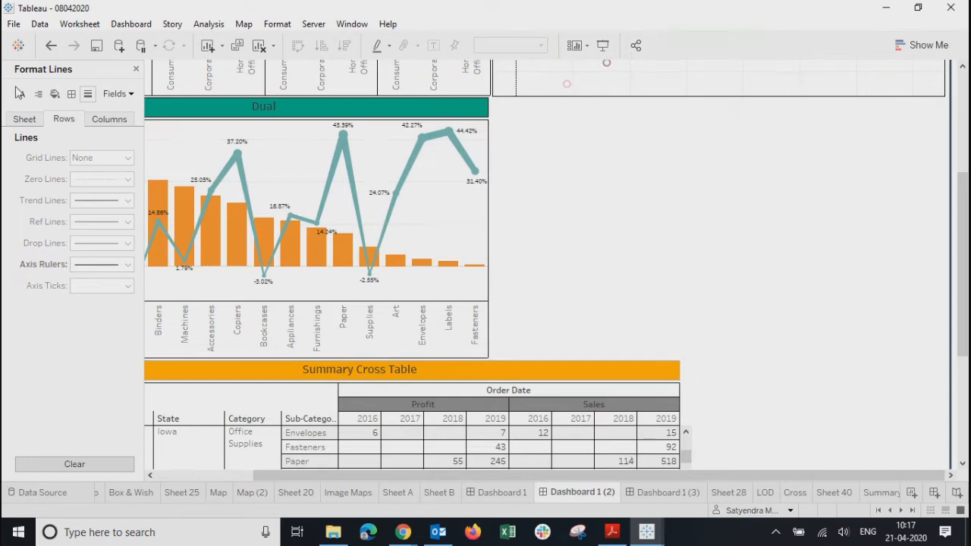
{"action": "left_click", "coordinate": [136, 69]}
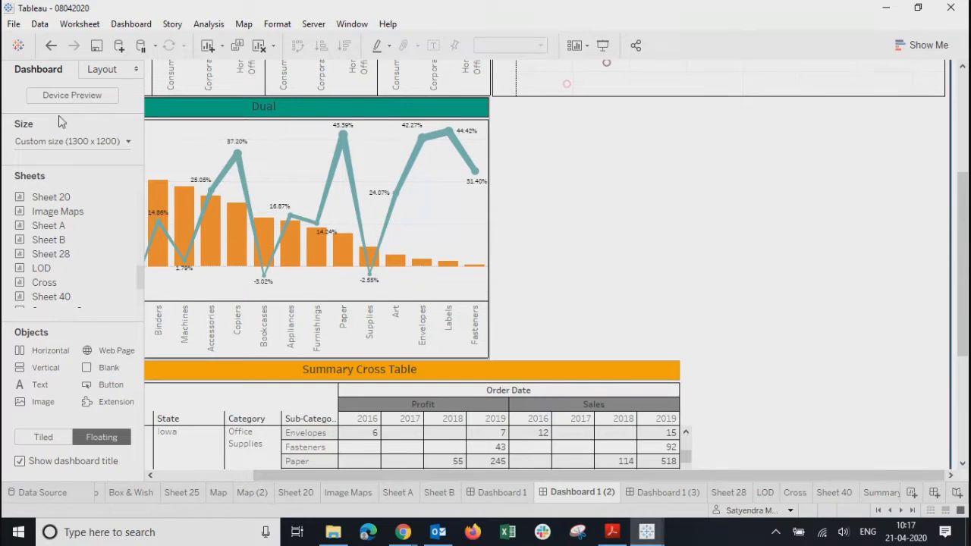
{"action": "left_click", "coordinate": [104, 73]}
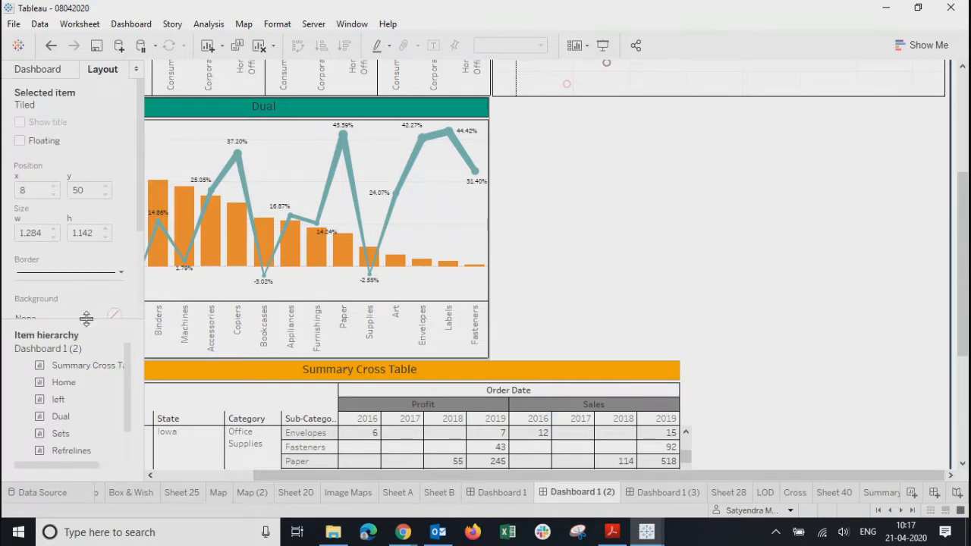
{"action": "left_click", "coordinate": [38, 71]}
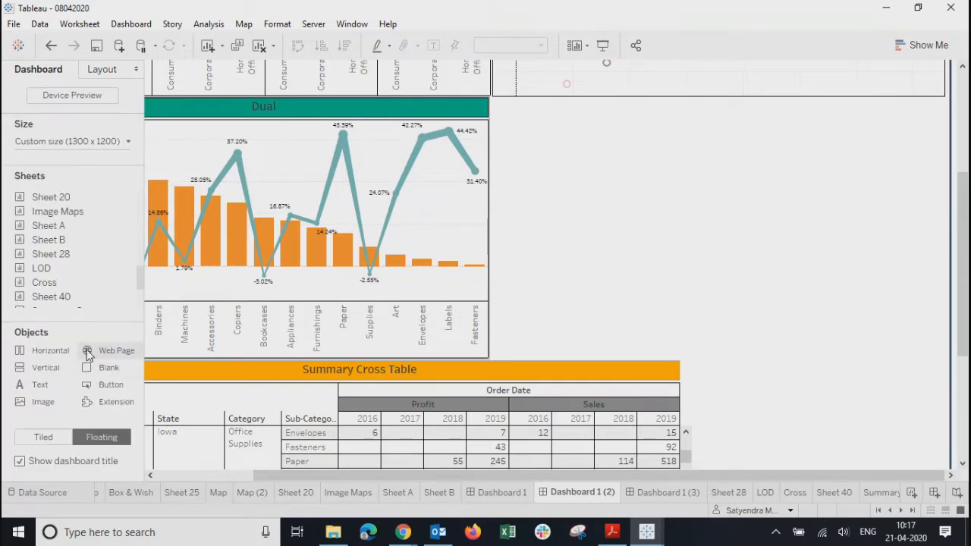
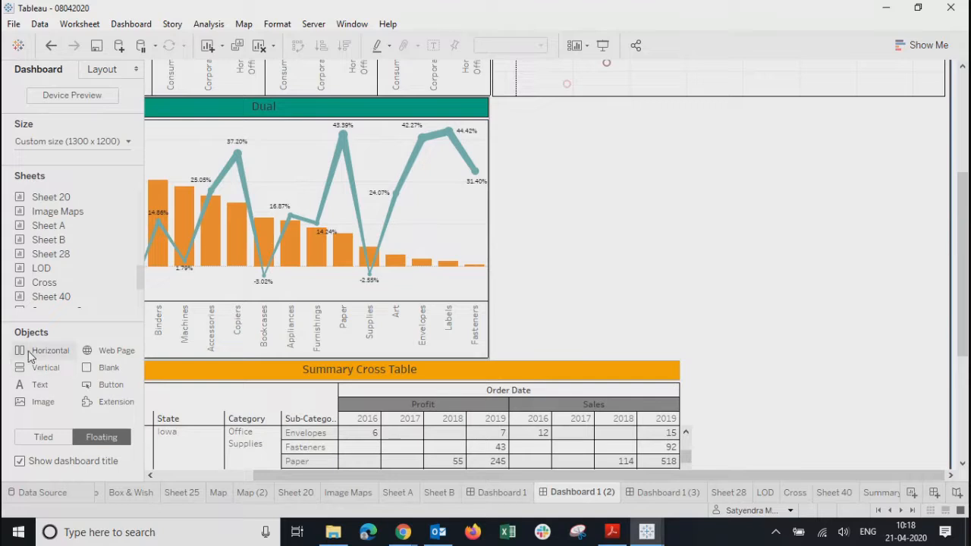
Step: Fill the empty area beside the Dual chart with a floating horizontal container, and set new items to Tiled
{"action": "left_click_drag", "start_coordinate": [30, 354], "coordinate": [536, 163]}
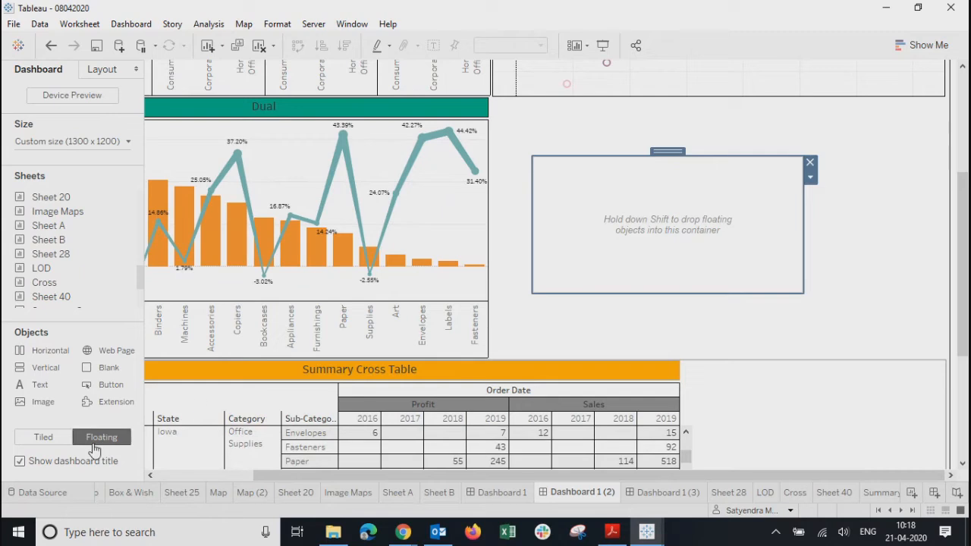
{"action": "left_click_drag", "start_coordinate": [670, 152], "coordinate": [630, 101]}
{"action": "left_click_drag", "start_coordinate": [761, 235], "coordinate": [948, 365]}
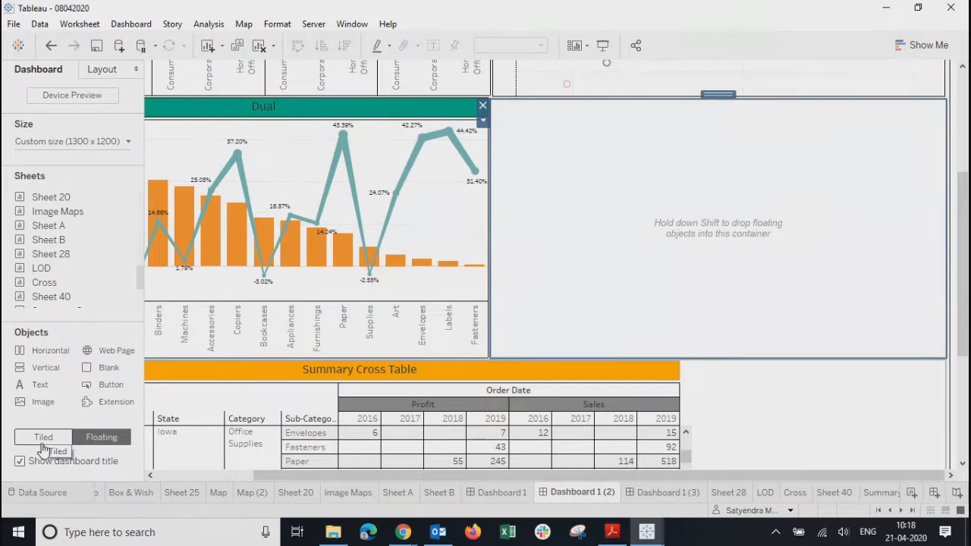
{"action": "left_click", "coordinate": [782, 414]}
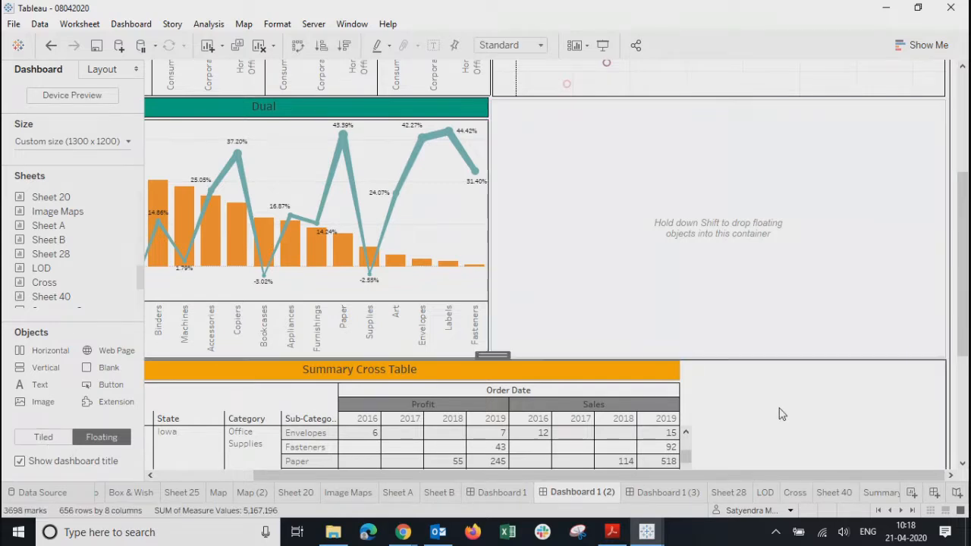
{"action": "left_click", "coordinate": [900, 284]}
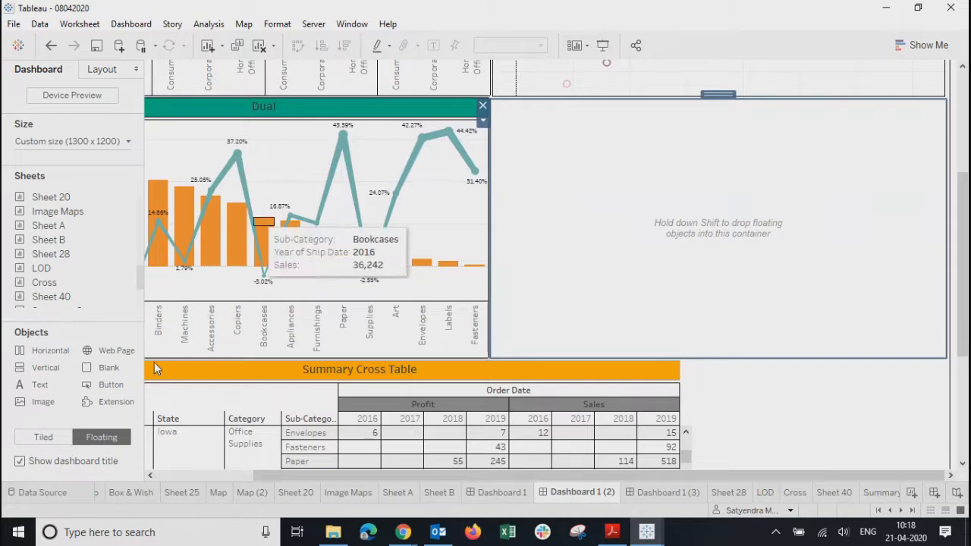
{"action": "left_click", "coordinate": [52, 440]}
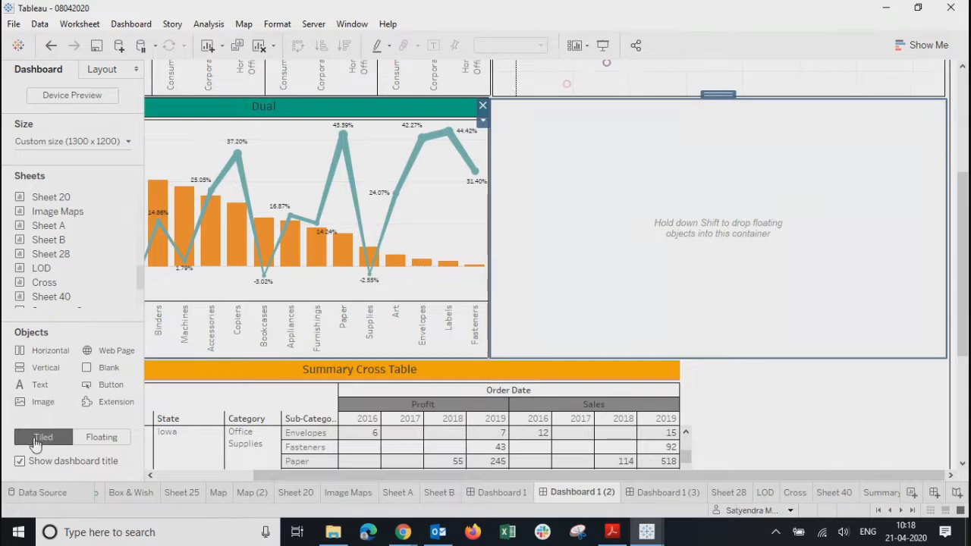
Step: Place Sheet A inside the floating horizontal container beside the Dual chart
{"action": "left_click_drag", "start_coordinate": [51, 198], "coordinate": [579, 204]}
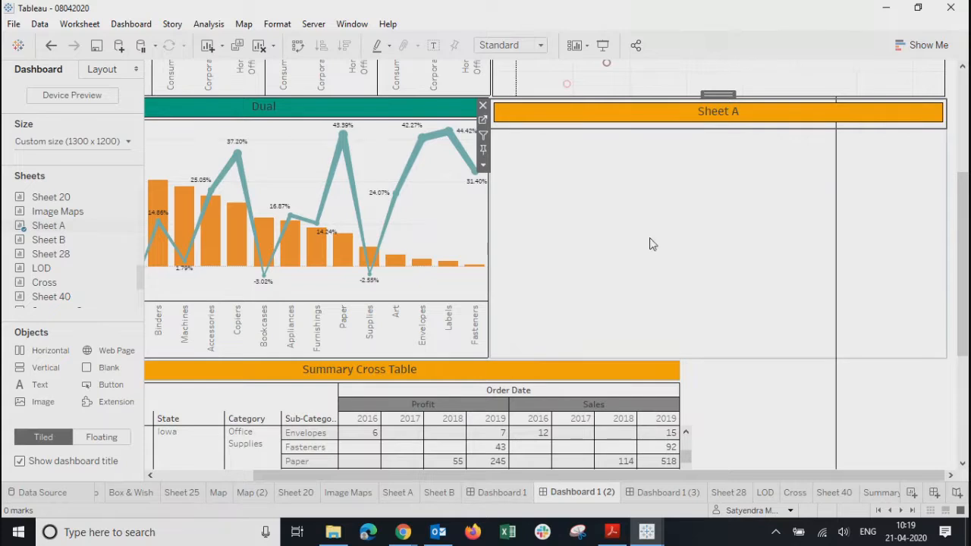
{"action": "left_click", "coordinate": [726, 264]}
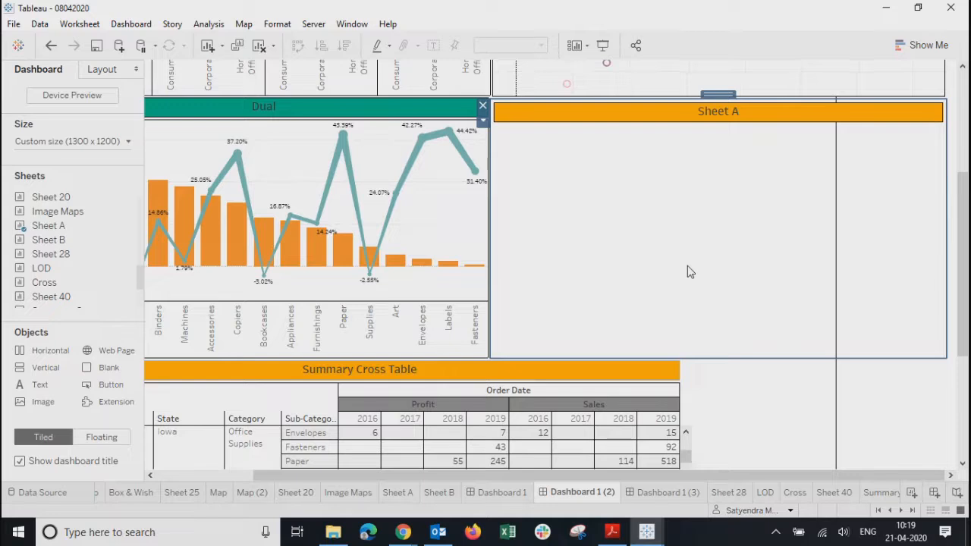
{"action": "mouse_move", "coordinate": [45, 239]}
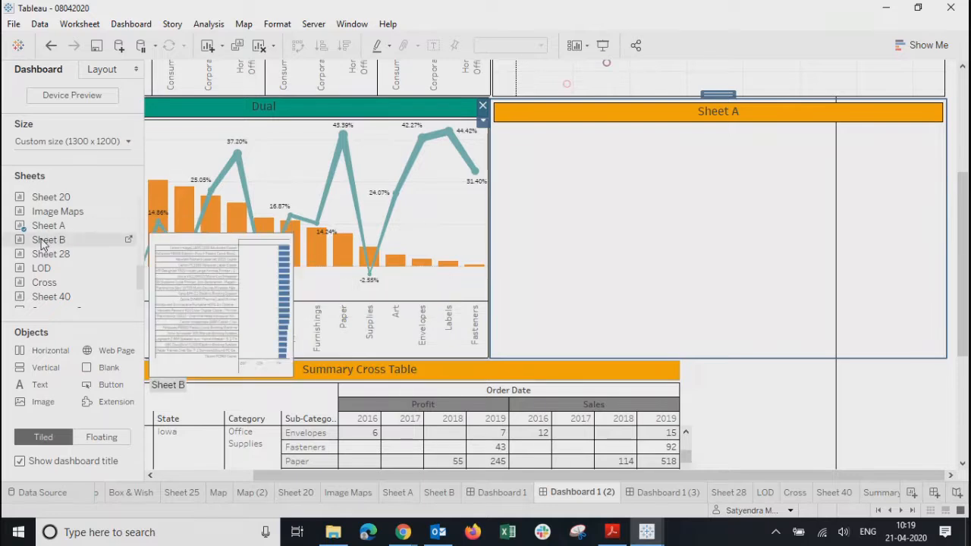
{"action": "mouse_move", "coordinate": [44, 243]}
{"action": "left_mouse_down"}
{"action": "mouse_move", "coordinate": [155, 235]}
{"action": "mouse_move", "coordinate": [257, 246]}
{"action": "mouse_move", "coordinate": [603, 245]}
{"action": "mouse_move", "coordinate": [631, 287]}
{"action": "mouse_move", "coordinate": [802, 296]}
{"action": "mouse_move", "coordinate": [913, 281]}
{"action": "mouse_move", "coordinate": [941, 317]}
{"action": "mouse_move", "coordinate": [947, 303]}
{"action": "mouse_move", "coordinate": [919, 292]}
{"action": "mouse_move", "coordinate": [736, 319]}
{"action": "mouse_move", "coordinate": [493, 282]}
{"action": "mouse_move", "coordinate": [501, 294]}
{"action": "mouse_move", "coordinate": [533, 281]}
{"action": "mouse_move", "coordinate": [517, 321]}
{"action": "mouse_move", "coordinate": [729, 331]}
{"action": "mouse_move", "coordinate": [947, 312]}
{"action": "mouse_move", "coordinate": [949, 349]}
{"action": "mouse_move", "coordinate": [678, 336]}
{"action": "mouse_move", "coordinate": [687, 364]}
{"action": "mouse_move", "coordinate": [695, 343]}
{"action": "mouse_move", "coordinate": [106, 223]}
{"action": "mouse_move", "coordinate": [60, 246]}
{"action": "mouse_move", "coordinate": [889, 245]}
{"action": "mouse_move", "coordinate": [915, 460]}
{"action": "mouse_move", "coordinate": [901, 443]}
{"action": "left_mouse_up"}
Step: Make the SheetSelector control floating and move it over the lower-right part of the Sets chart
{"action": "scroll", "coordinate": [901, 443], "scroll_direction": "up", "scroll_amount": 3}
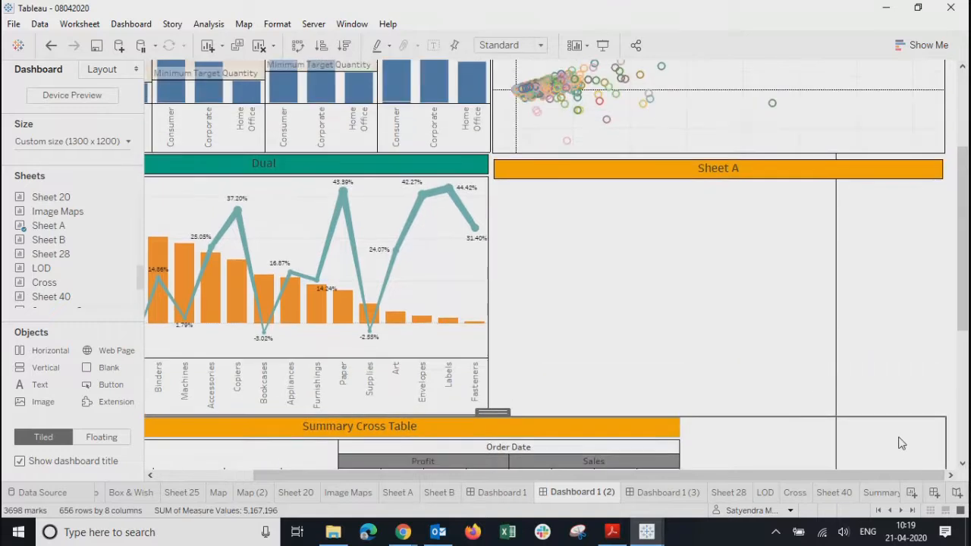
{"action": "left_click", "coordinate": [856, 430]}
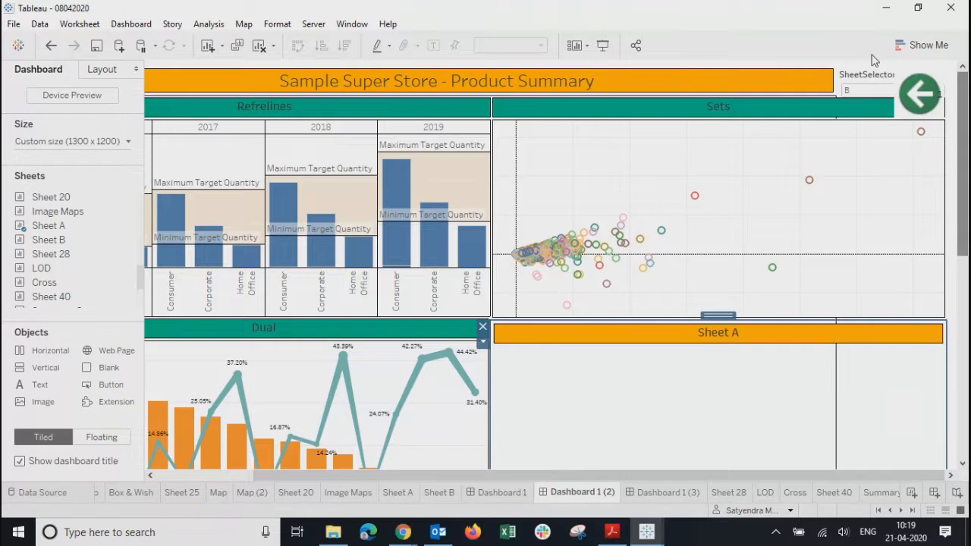
{"action": "left_click", "coordinate": [877, 87]}
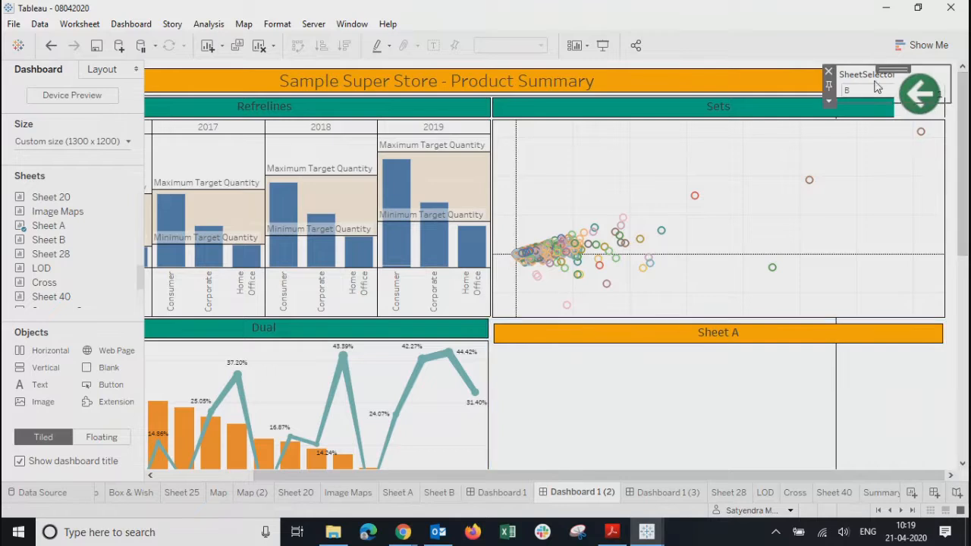
{"action": "left_click", "coordinate": [828, 101]}
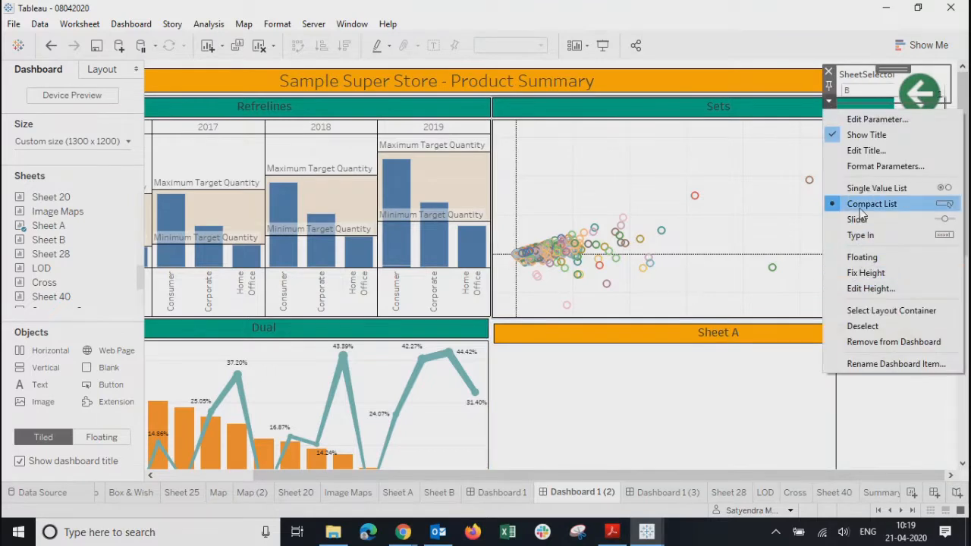
{"action": "left_click", "coordinate": [854, 257]}
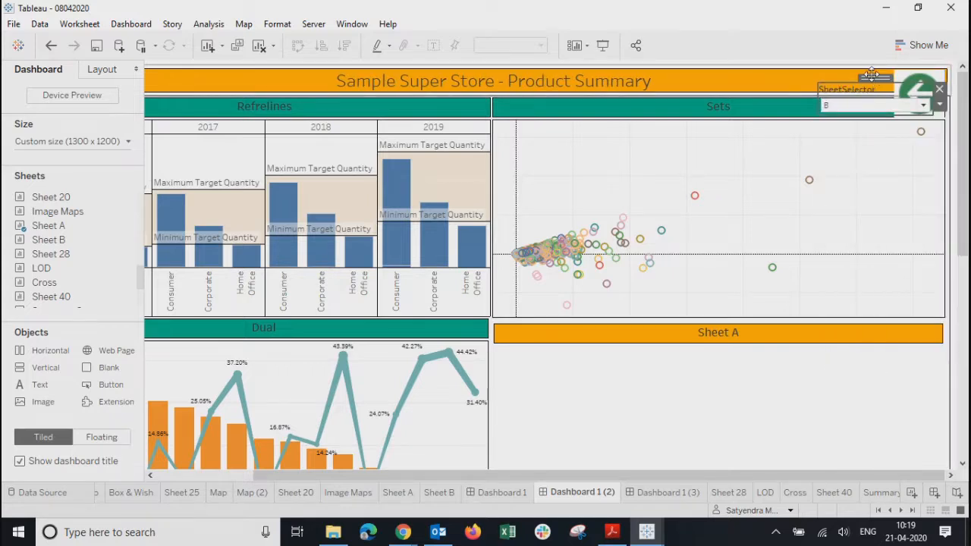
{"action": "left_click_drag", "start_coordinate": [872, 74], "coordinate": [832, 266]}
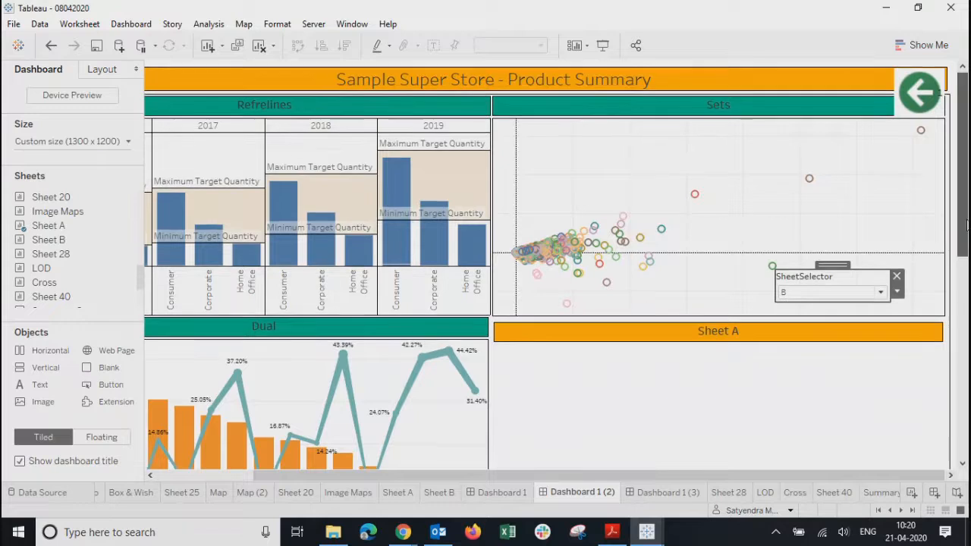
Step: Try placing Sheet B as a floating sheet over the container that holds Sheet A
{"action": "scroll", "coordinate": [562, 216], "scroll_direction": "down", "scroll_amount": 5}
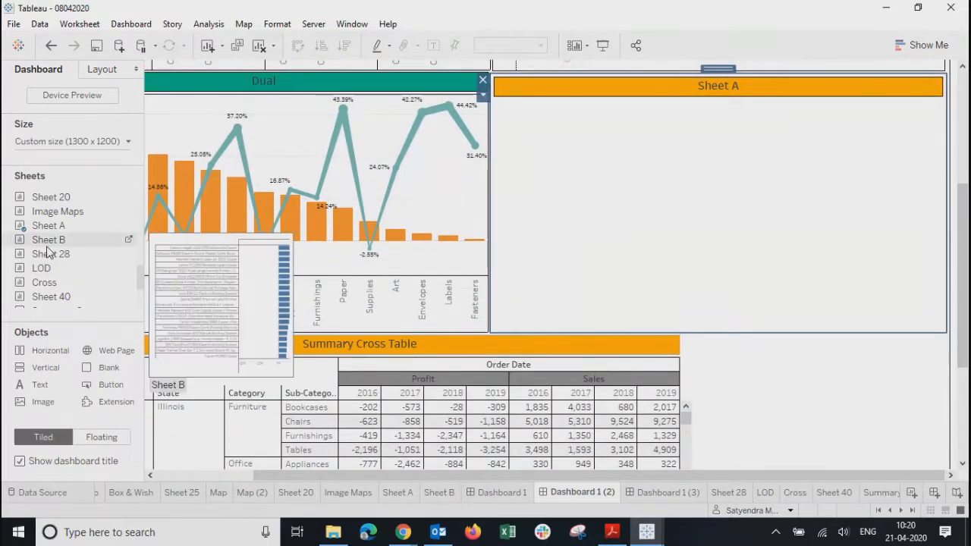
{"action": "left_click_drag", "start_coordinate": [48, 245], "coordinate": [551, 157]}
{"action": "key", "text": "shift"}
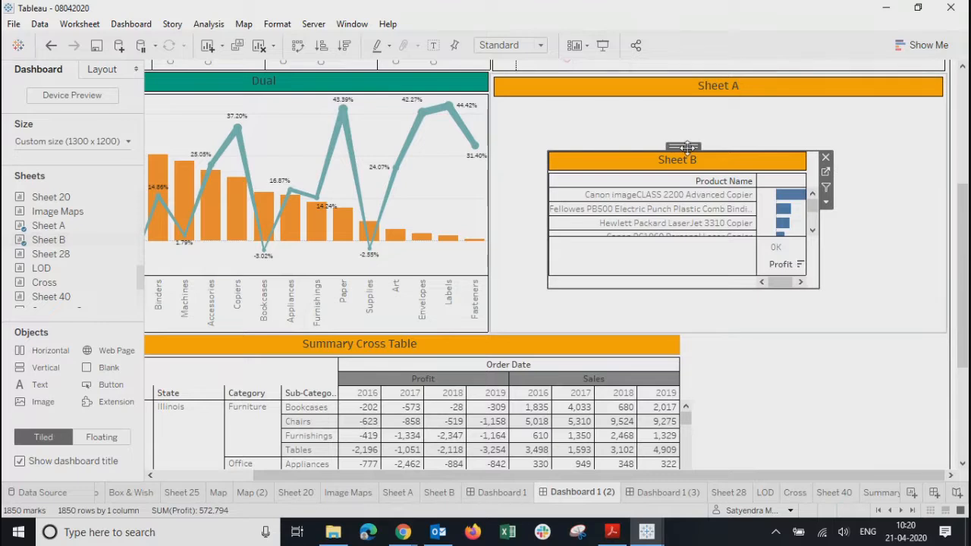
{"action": "left_click_drag", "start_coordinate": [686, 147], "coordinate": [755, 144]}
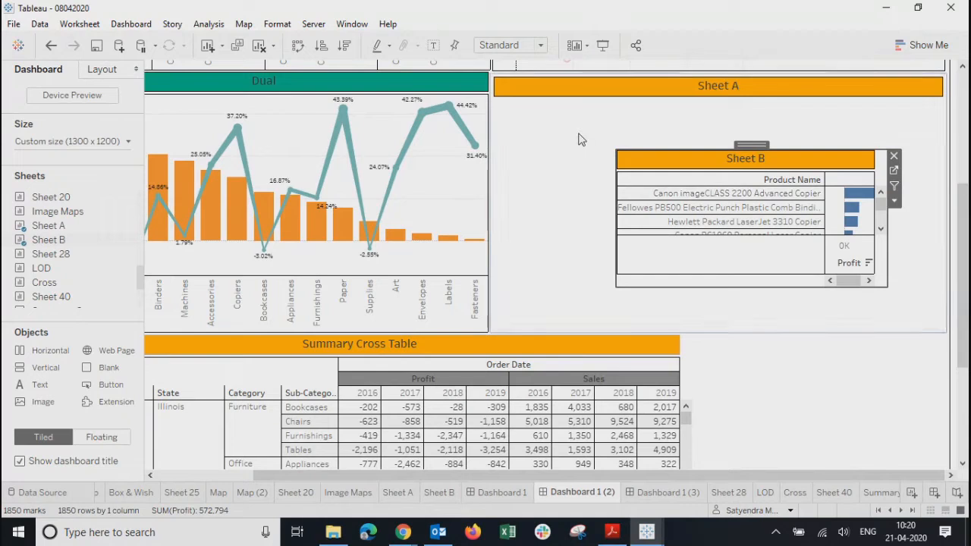
Step: Select the container that holds Sheet A and try turning off its Floating option
{"action": "left_click", "coordinate": [578, 139]}
{"action": "left_click", "coordinate": [483, 97]}
{"action": "left_click", "coordinate": [704, 121]}
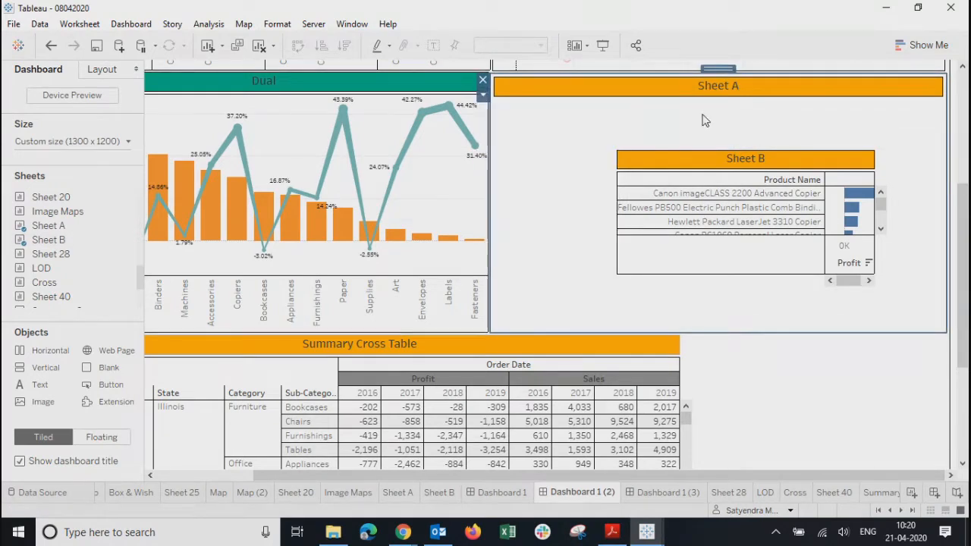
{"action": "left_click", "coordinate": [483, 95]}
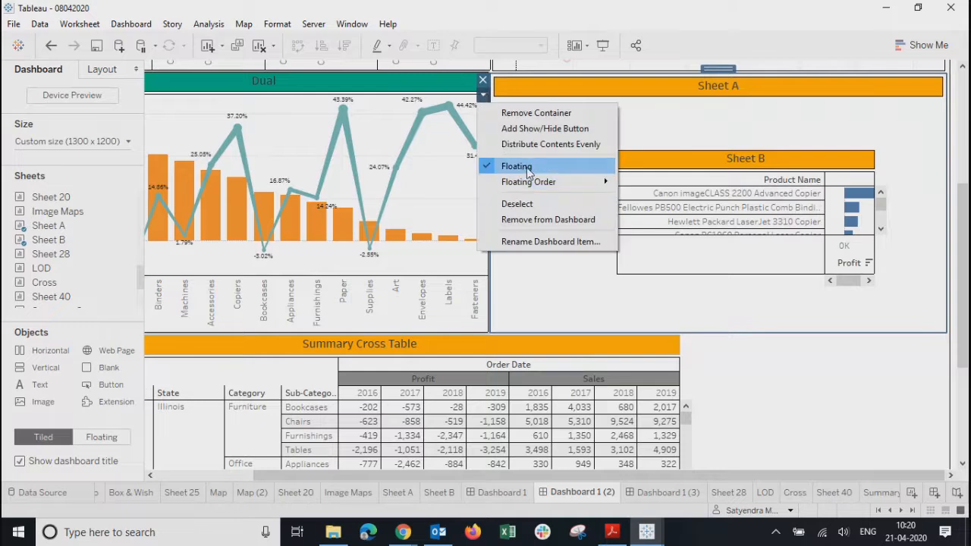
{"action": "left_click", "coordinate": [527, 169]}
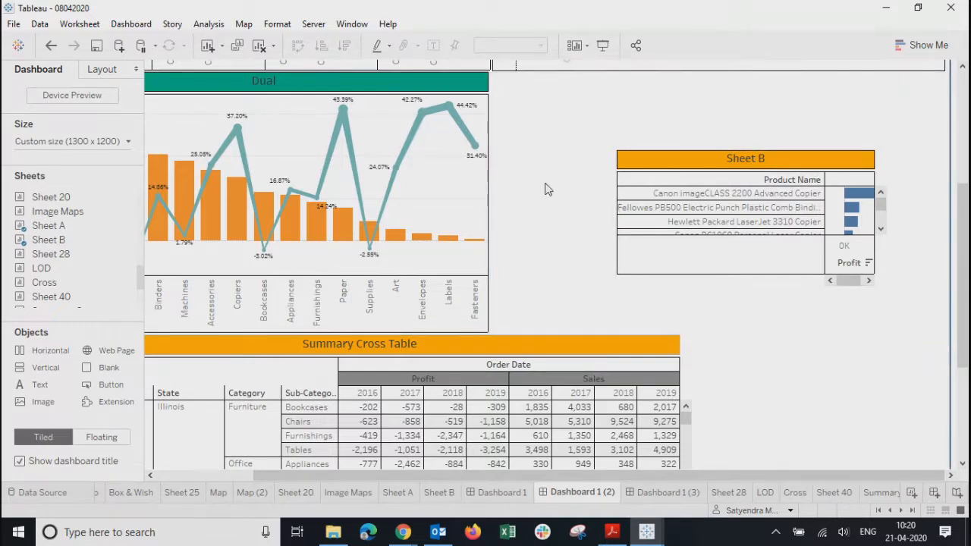
Step: Undo the container's floating change and the floating placement of Sheet B
{"action": "key", "text": "ctrl+z"}
{"action": "left_click_drag", "start_coordinate": [704, 161], "coordinate": [657, 121]}
{"action": "left_click", "coordinate": [807, 125]}
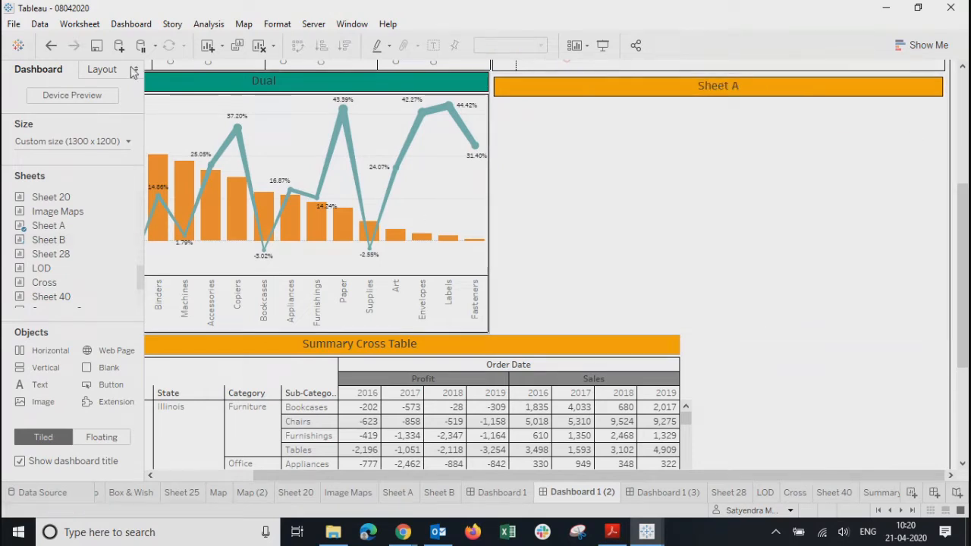
Step: Place Sheet B inside the container directly beneath the Sheet A title
{"action": "mouse_move", "coordinate": [48, 241]}
{"action": "left_click_drag", "start_coordinate": [48, 242], "coordinate": [639, 134]}
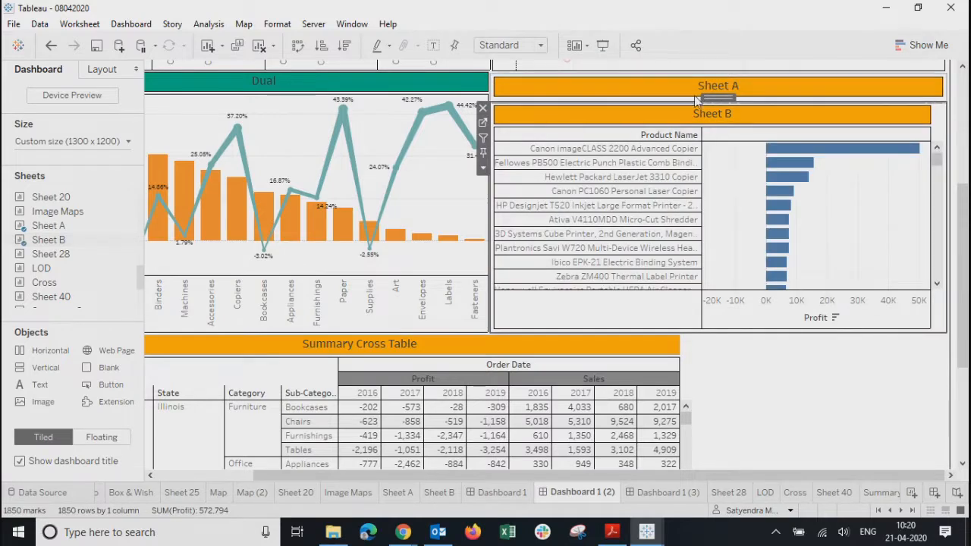
{"action": "left_click_drag", "start_coordinate": [720, 98], "coordinate": [746, 150]}
{"action": "double_click", "coordinate": [719, 97]}
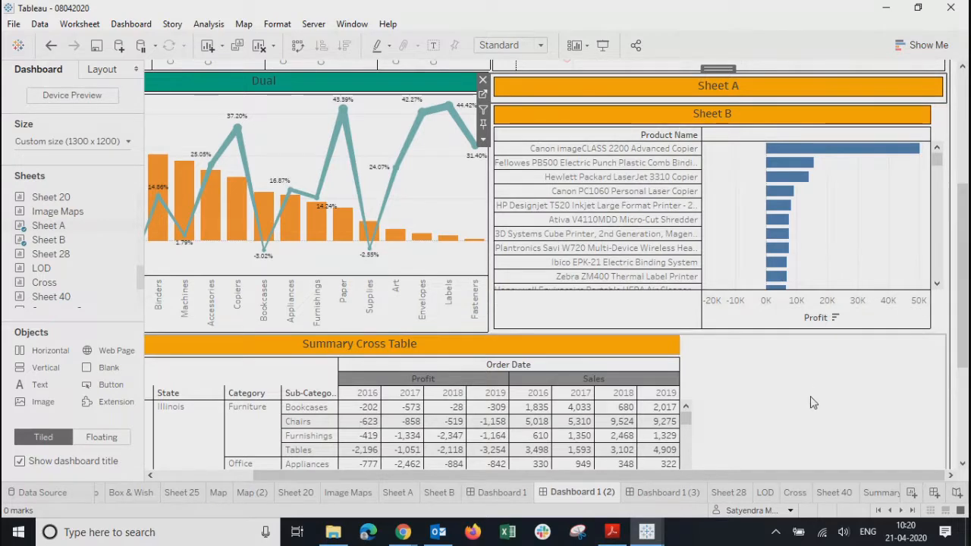
Step: Switch SheetSelector repeatedly between A and B, ending on B, to check how the container swaps the two sheets
{"action": "left_click_drag", "start_coordinate": [966, 317], "coordinate": [966, 278]}
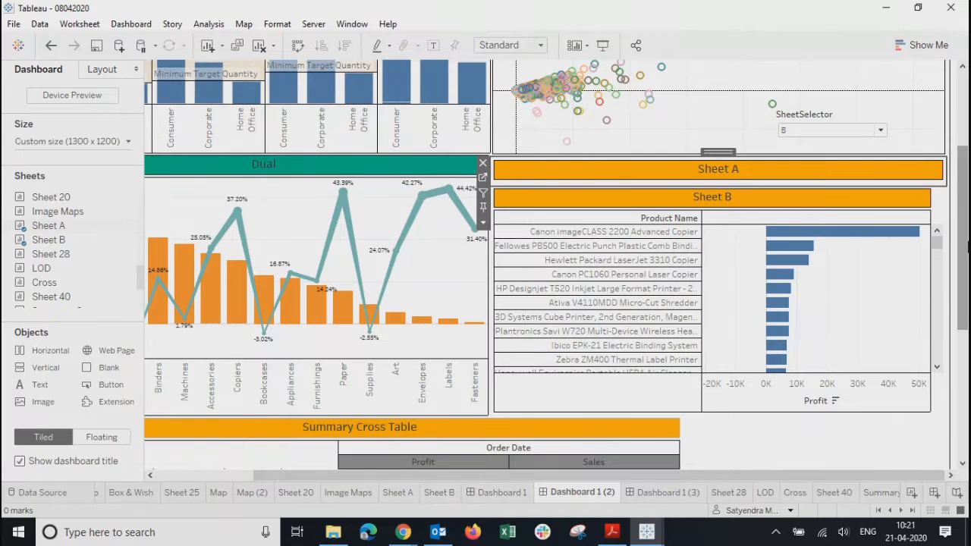
{"action": "left_click", "coordinate": [802, 133]}
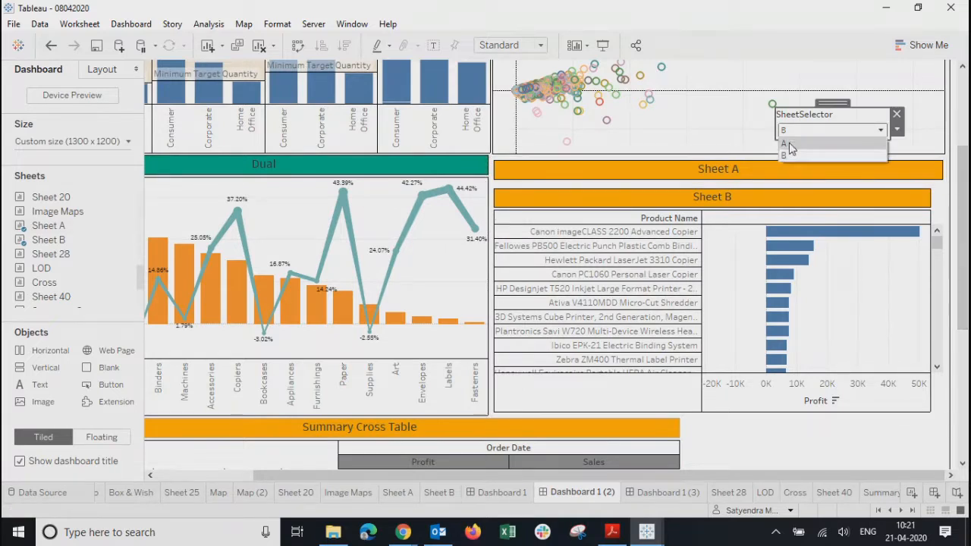
{"action": "left_click", "coordinate": [788, 145]}
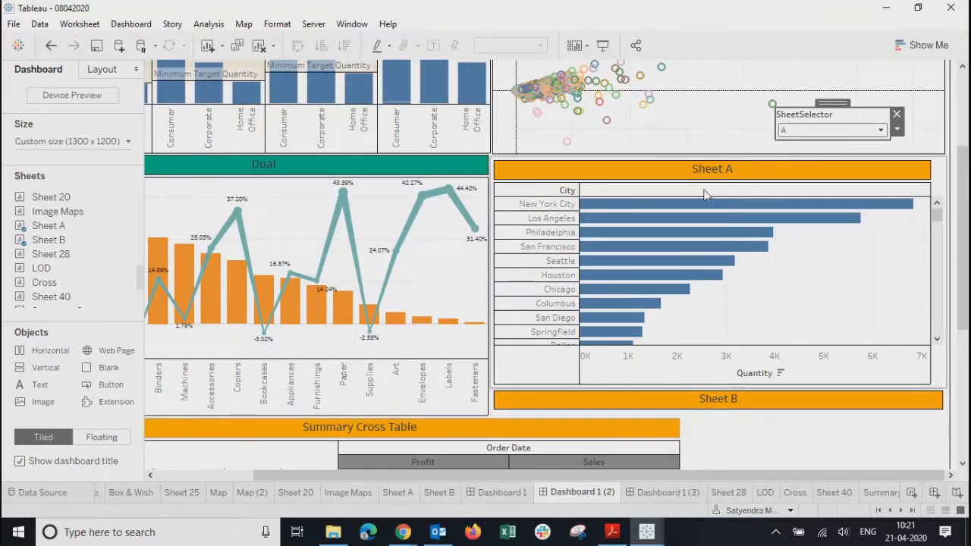
{"action": "left_click", "coordinate": [822, 130]}
{"action": "left_click", "coordinate": [807, 166]}
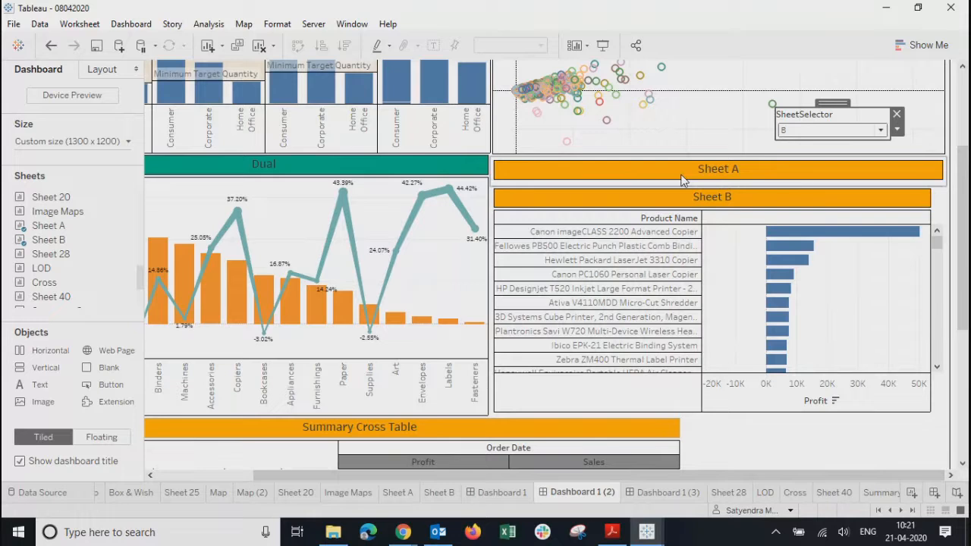
{"action": "left_click", "coordinate": [806, 131]}
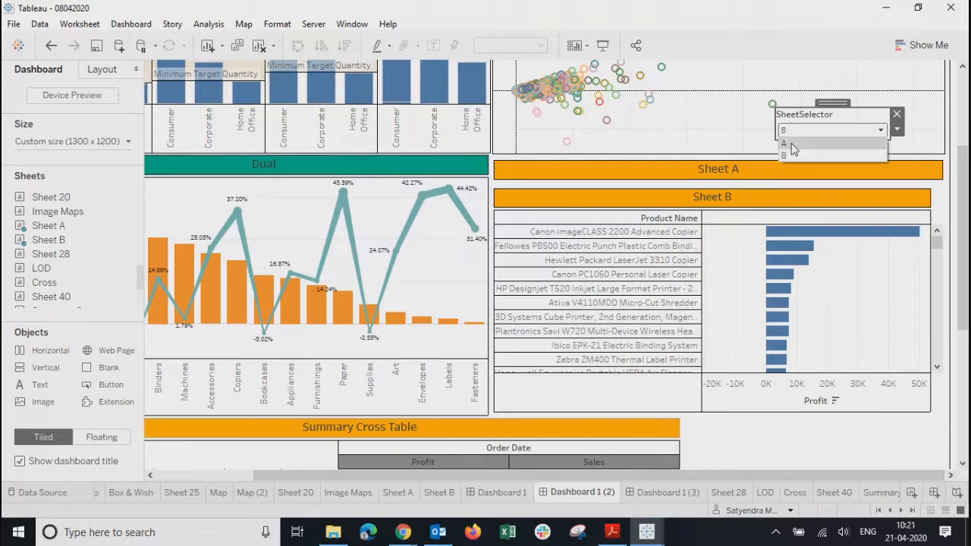
{"action": "left_click", "coordinate": [792, 145]}
{"action": "left_click", "coordinate": [794, 139]}
{"action": "left_click", "coordinate": [787, 154]}
{"action": "left_click", "coordinate": [805, 135]}
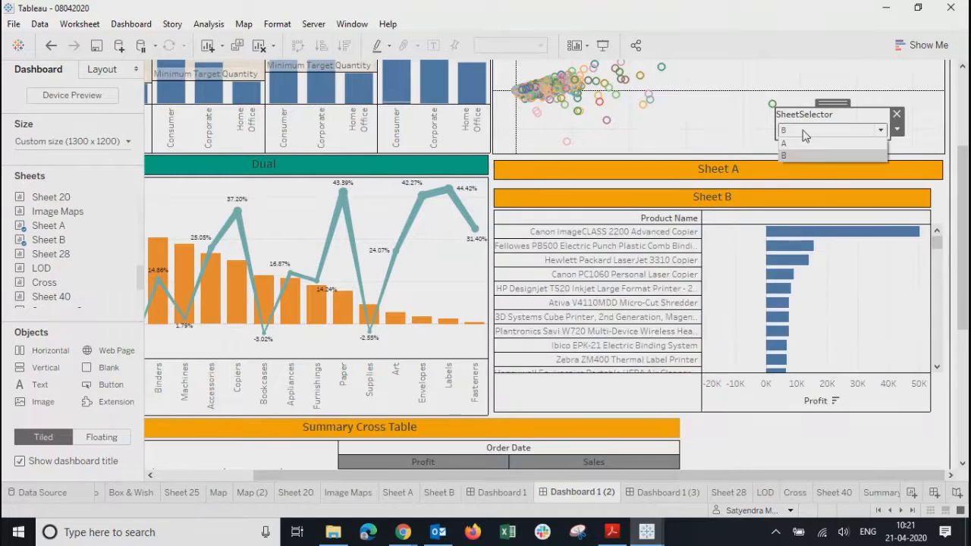
{"action": "left_click", "coordinate": [793, 143]}
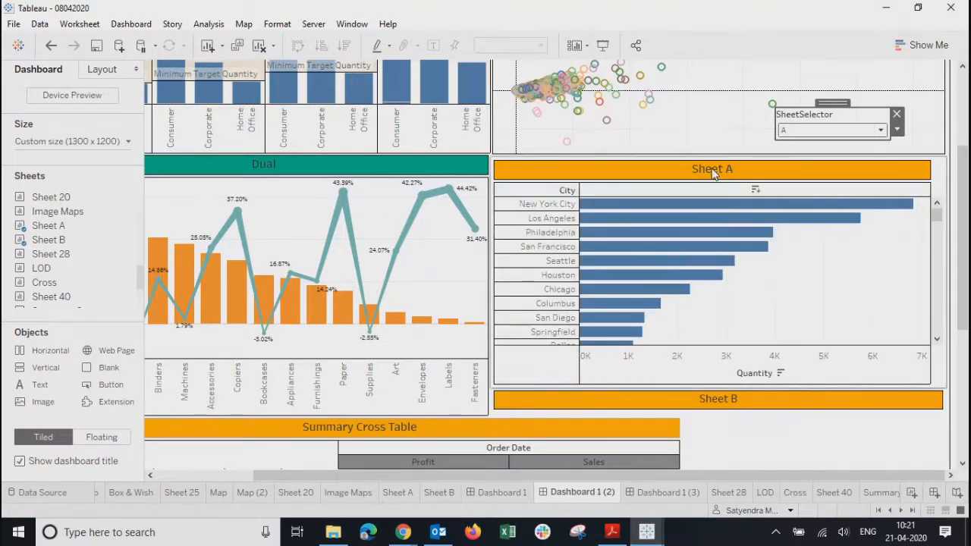
{"action": "left_click", "coordinate": [793, 132]}
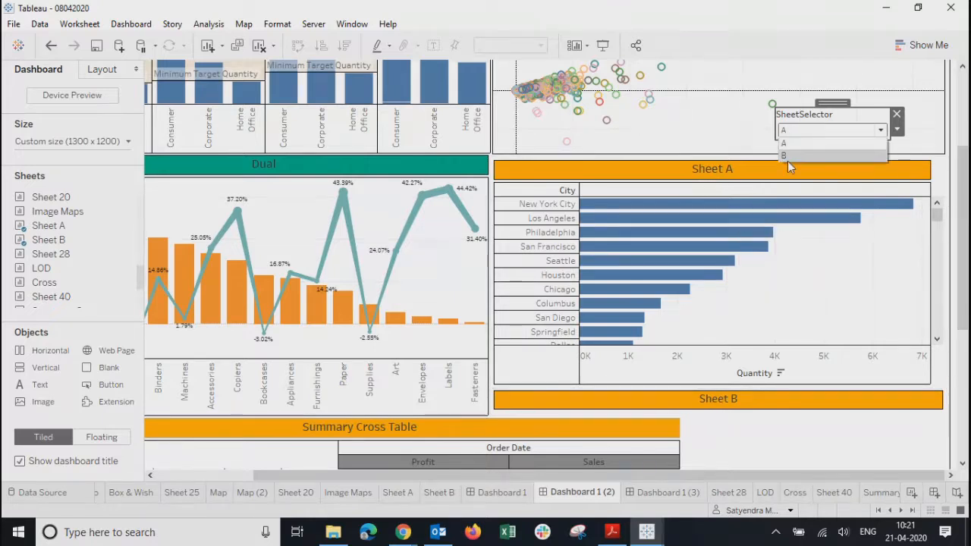
{"action": "left_click", "coordinate": [788, 158]}
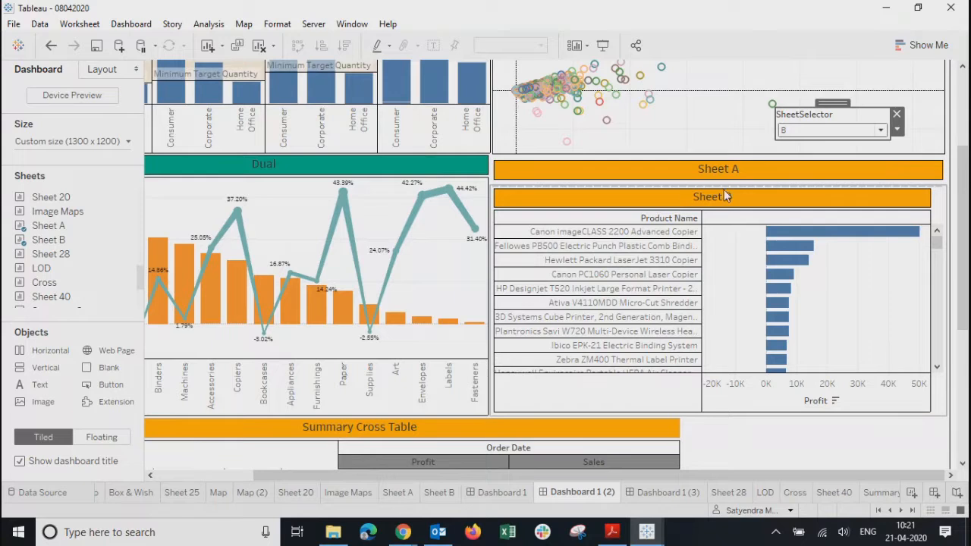
{"action": "left_click", "coordinate": [789, 132]}
{"action": "left_click", "coordinate": [784, 143]}
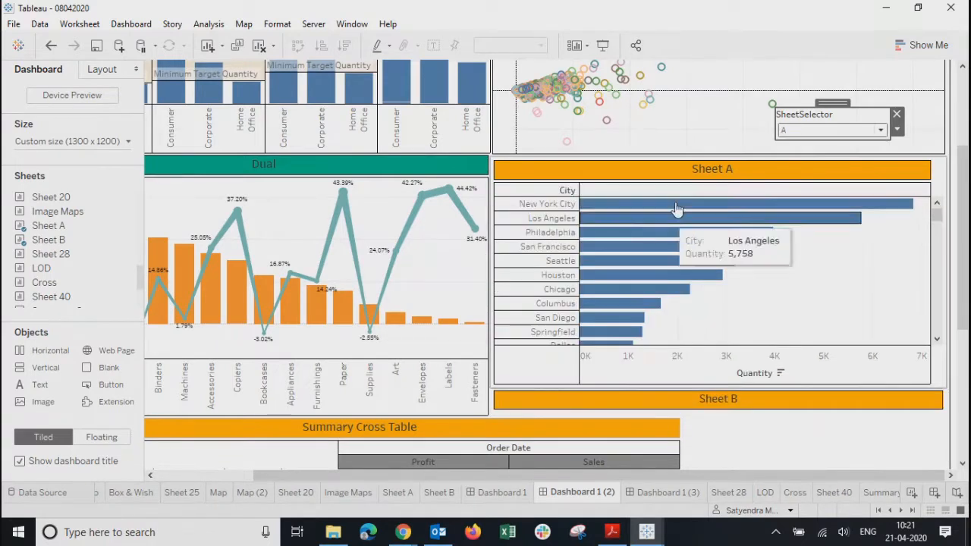
{"action": "left_click", "coordinate": [825, 133]}
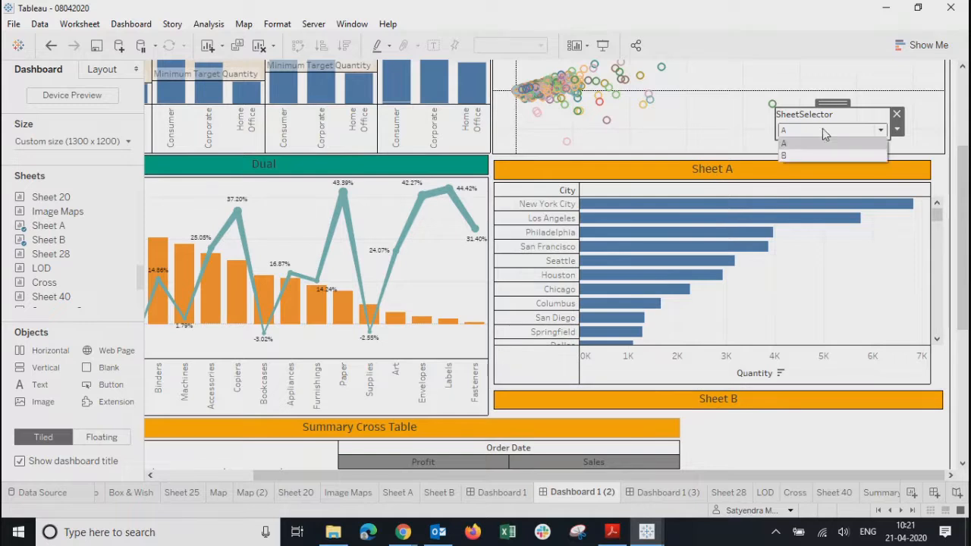
{"action": "left_click", "coordinate": [797, 156]}
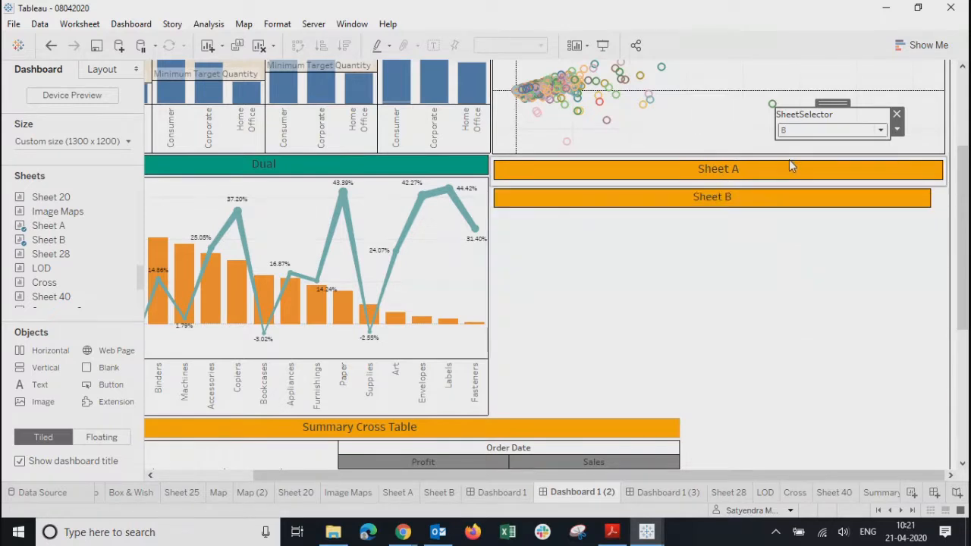
Step: Hide the titles of Sheet B and Sheet A in the dashboard container
{"action": "left_click", "coordinate": [747, 203]}
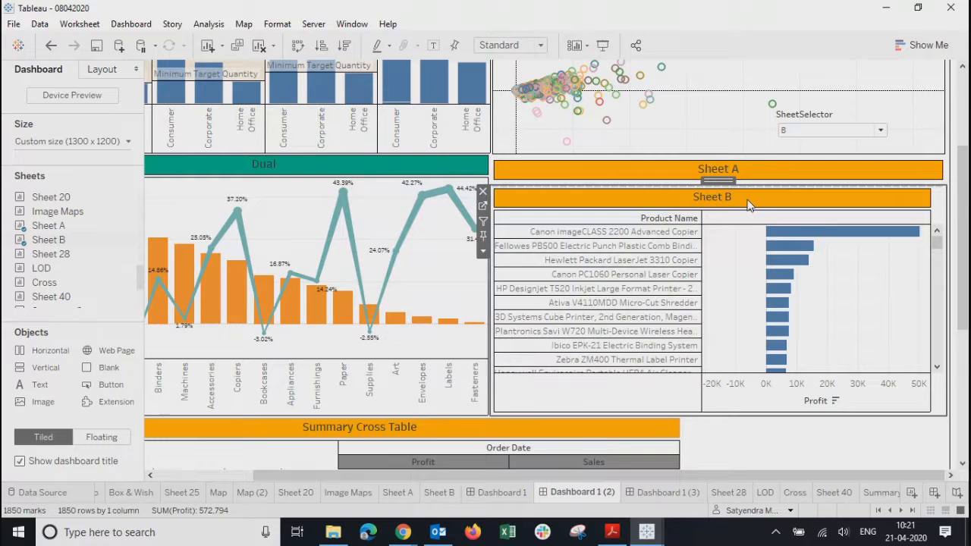
{"action": "right_click", "coordinate": [748, 202]}
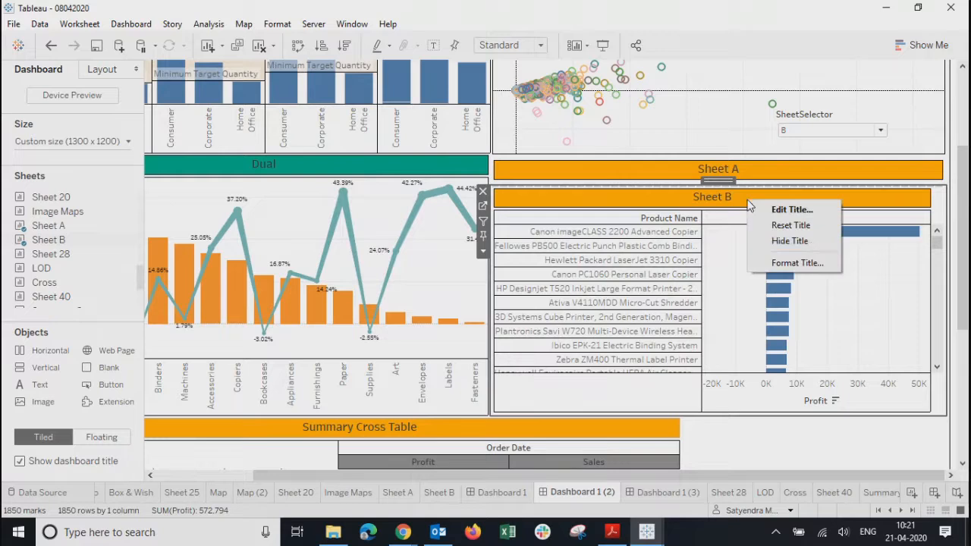
{"action": "left_click", "coordinate": [768, 244]}
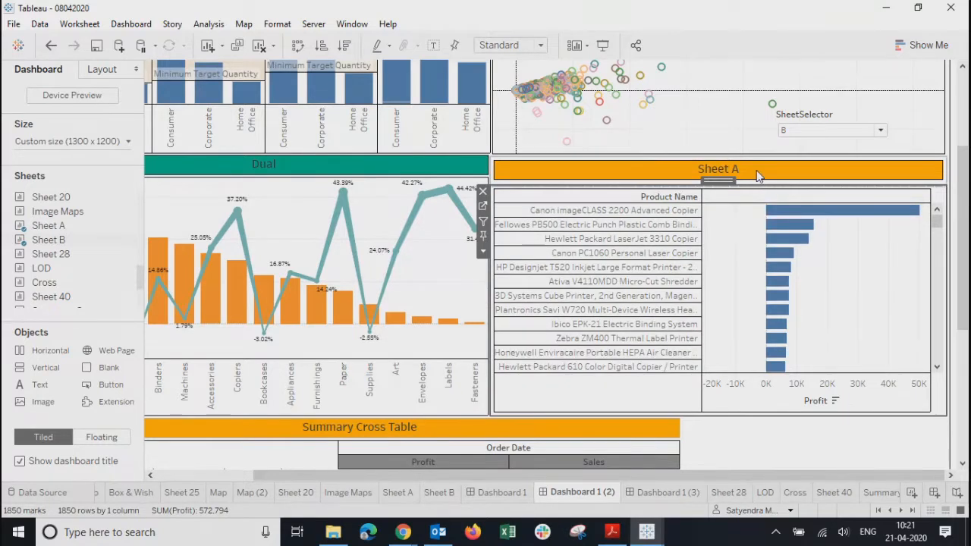
{"action": "right_click", "coordinate": [759, 173]}
{"action": "left_click", "coordinate": [786, 213]}
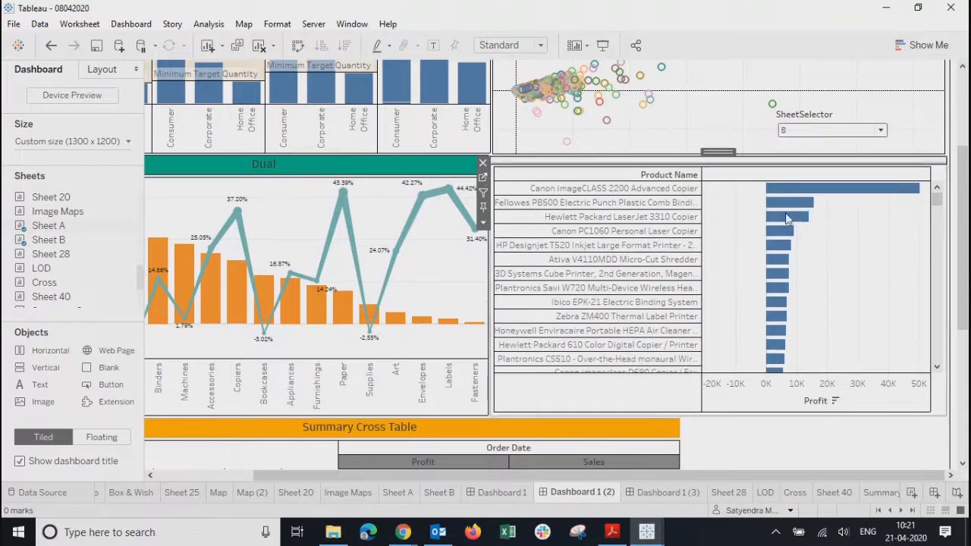
{"action": "left_click", "coordinate": [765, 434]}
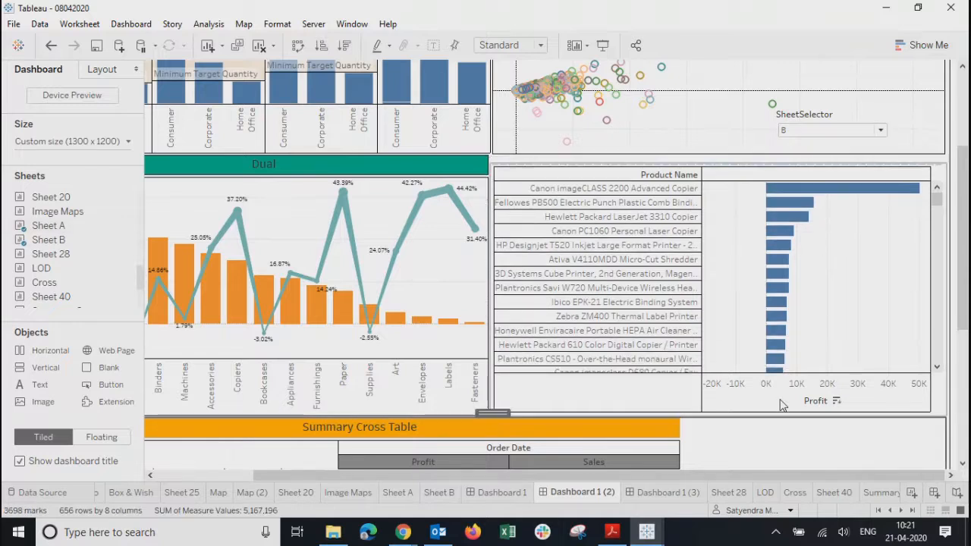
Step: Open the dashboard in presentation mode and switch SheetSelector to A and back to B to check the sheet swap
{"action": "left_click", "coordinate": [601, 47]}
{"action": "scroll", "coordinate": [962, 144], "scroll_direction": "up", "scroll_amount": 2}
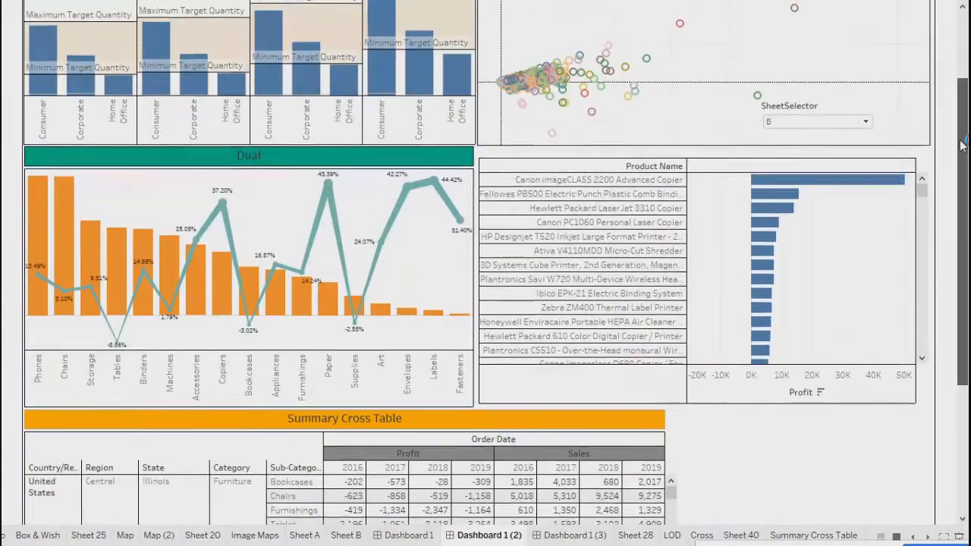
{"action": "left_click", "coordinate": [792, 124]}
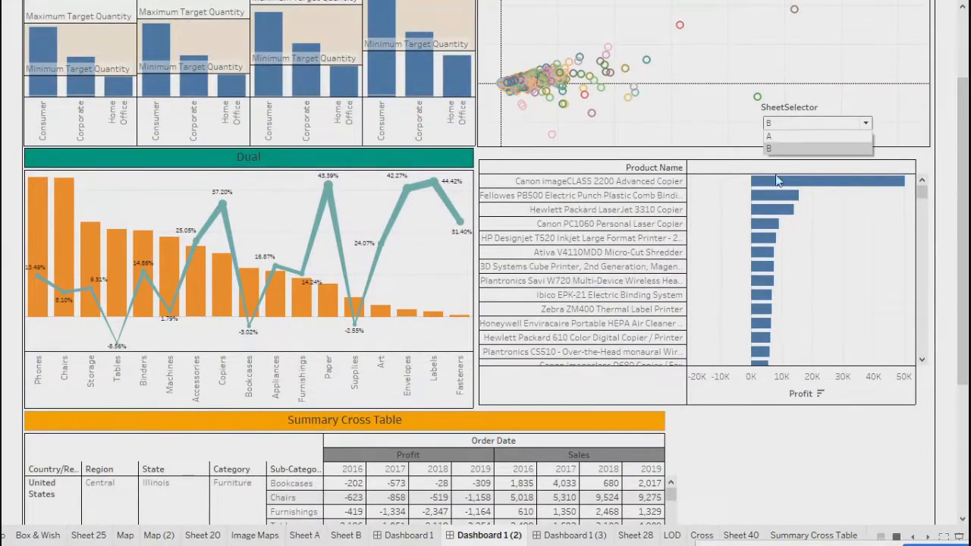
{"action": "left_click", "coordinate": [780, 139]}
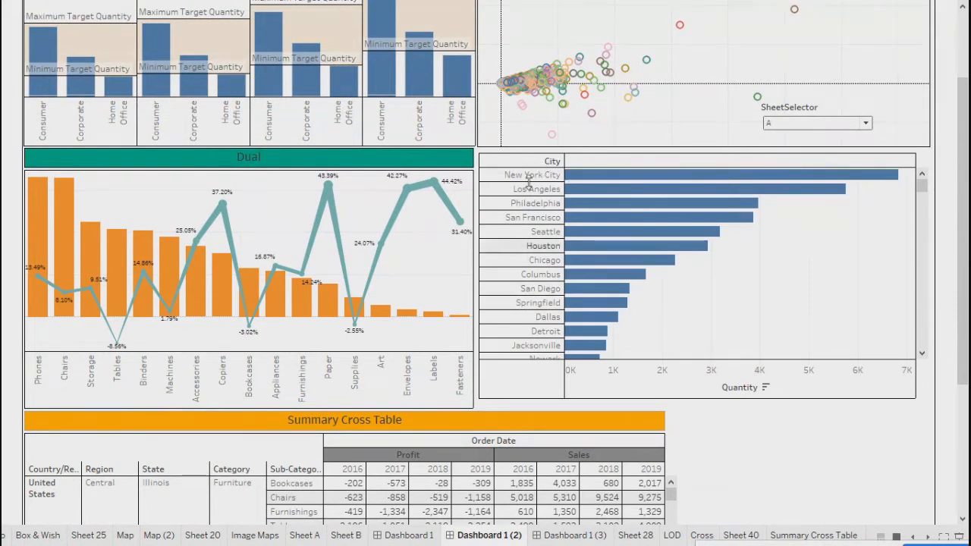
{"action": "left_click", "coordinate": [818, 124]}
{"action": "left_click", "coordinate": [787, 149]}
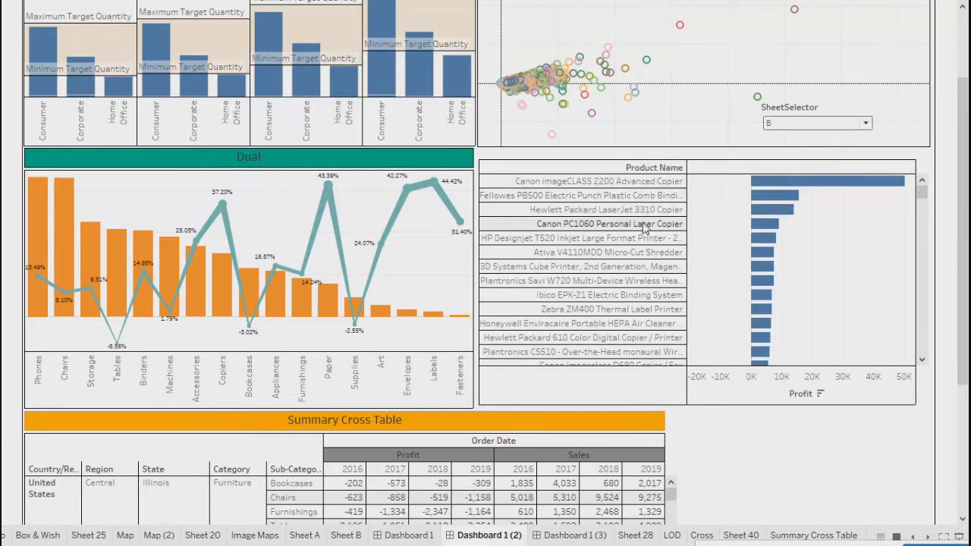
Step: Narrow the Product Name column of Sheet B and switch SheetSelector between A and B, ending on A
{"action": "left_click_drag", "start_coordinate": [687, 238], "coordinate": [638, 239]}
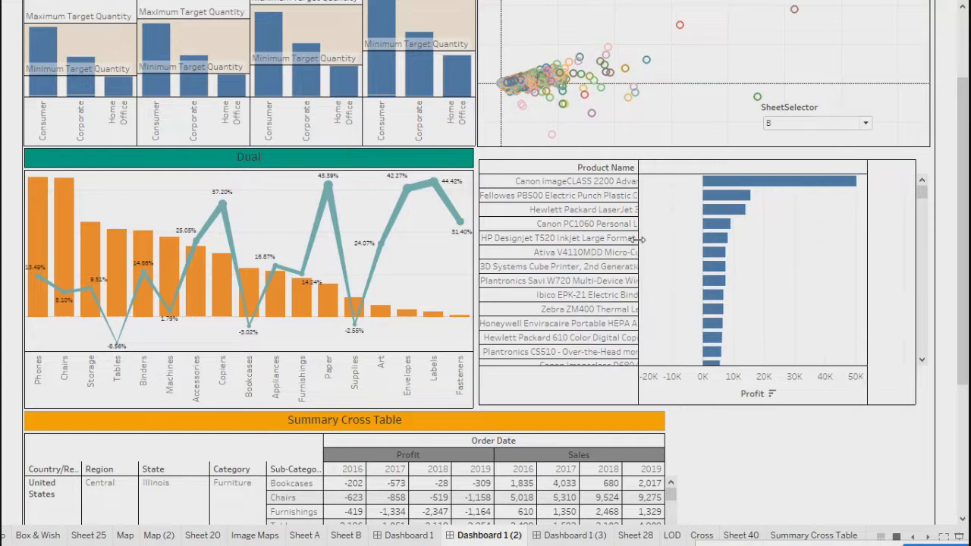
{"action": "left_click", "coordinate": [781, 124]}
{"action": "left_click", "coordinate": [772, 138]}
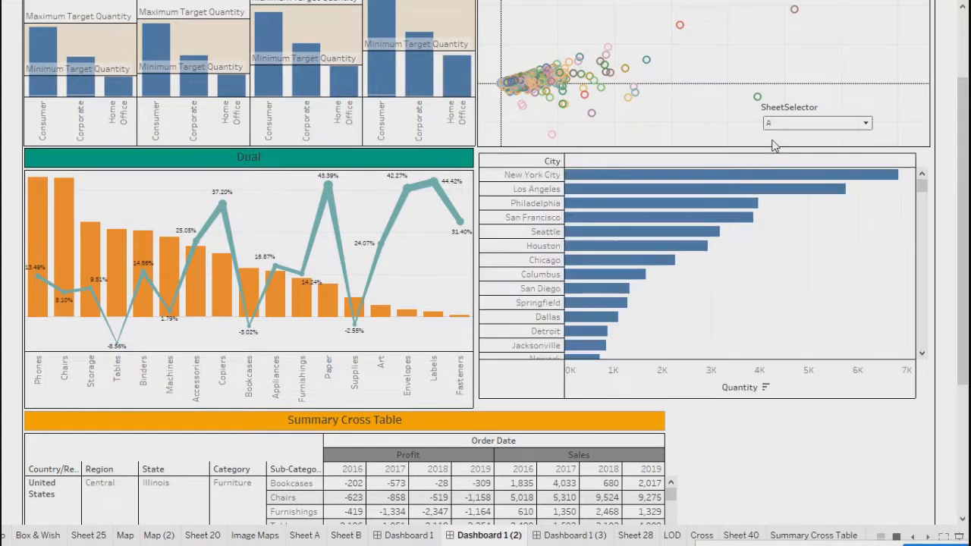
{"action": "left_click", "coordinate": [778, 122]}
{"action": "left_click", "coordinate": [776, 149]}
{"action": "left_click", "coordinate": [778, 124]}
{"action": "left_click", "coordinate": [777, 137]}
Step: Expand the Order Date years in the Summary Cross Table down to quarters
{"action": "scroll", "coordinate": [629, 360], "scroll_direction": "up", "scroll_amount": 1}
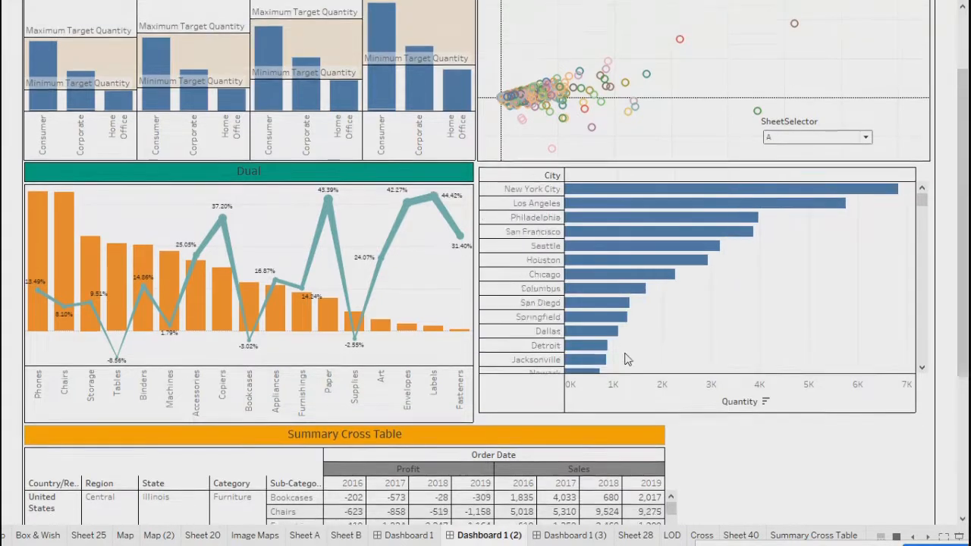
{"action": "scroll", "coordinate": [639, 348], "scroll_direction": "down", "scroll_amount": 10}
{"action": "scroll", "coordinate": [639, 348], "scroll_direction": "down", "scroll_amount": 5}
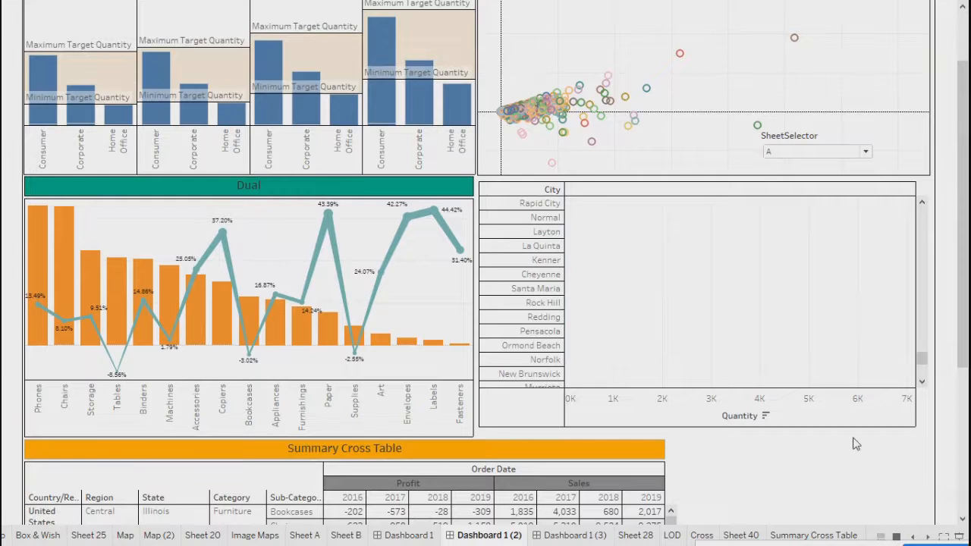
{"action": "scroll", "coordinate": [856, 444], "scroll_direction": "down", "scroll_amount": 1}
{"action": "scroll", "coordinate": [870, 310], "scroll_direction": "up", "scroll_amount": 15}
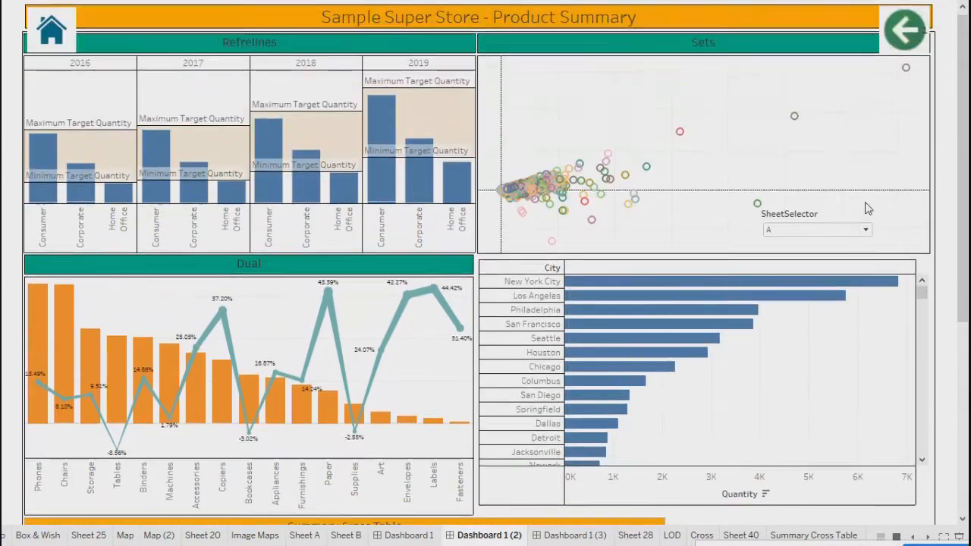
{"action": "scroll", "coordinate": [869, 209], "scroll_direction": "up", "scroll_amount": 1}
{"action": "left_click_drag", "start_coordinate": [967, 161], "coordinate": [930, 524]}
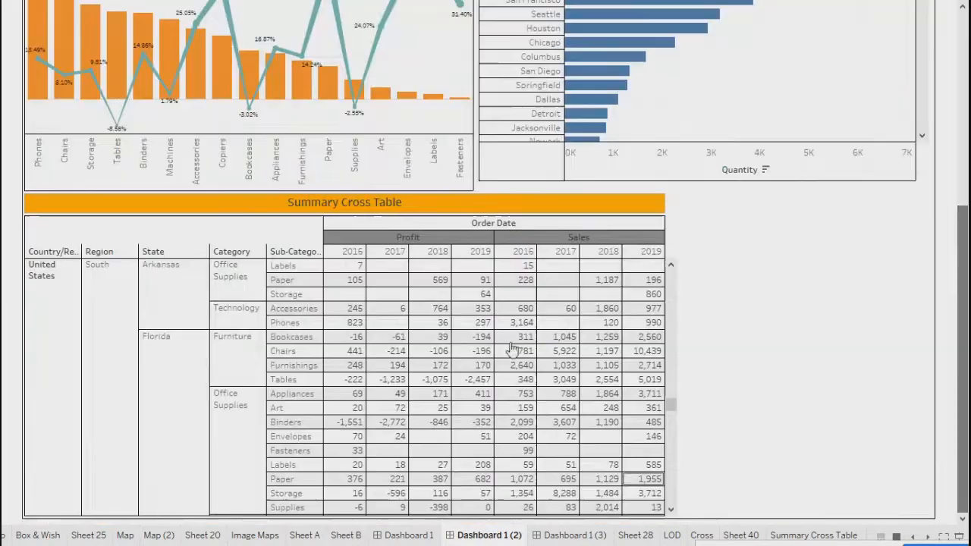
{"action": "left_click", "coordinate": [326, 253]}
{"action": "left_click_drag", "start_coordinate": [967, 336], "coordinate": [965, 129]}
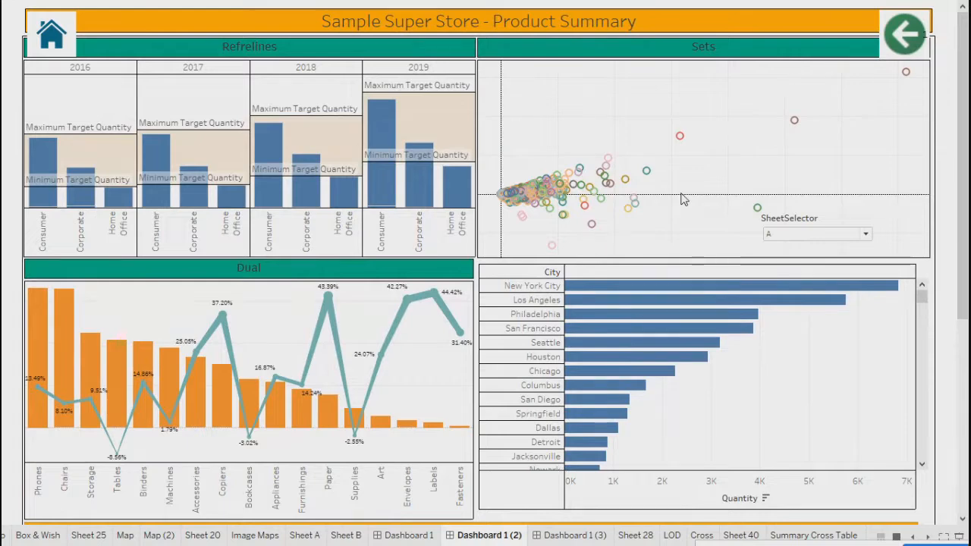
Step: Leave presentation mode and move the floating SheetSelector control into the lower-right corner of the Sets chart
{"action": "key", "text": "Escape"}
{"action": "left_click_drag", "start_coordinate": [835, 477], "coordinate": [928, 484]}
{"action": "left_click", "coordinate": [835, 285]}
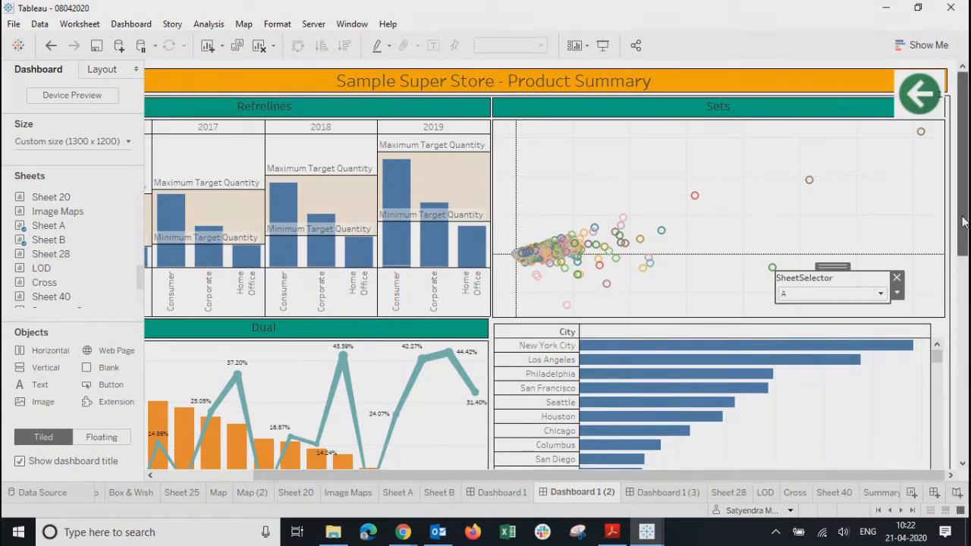
{"action": "left_click_drag", "start_coordinate": [833, 263], "coordinate": [882, 281]}
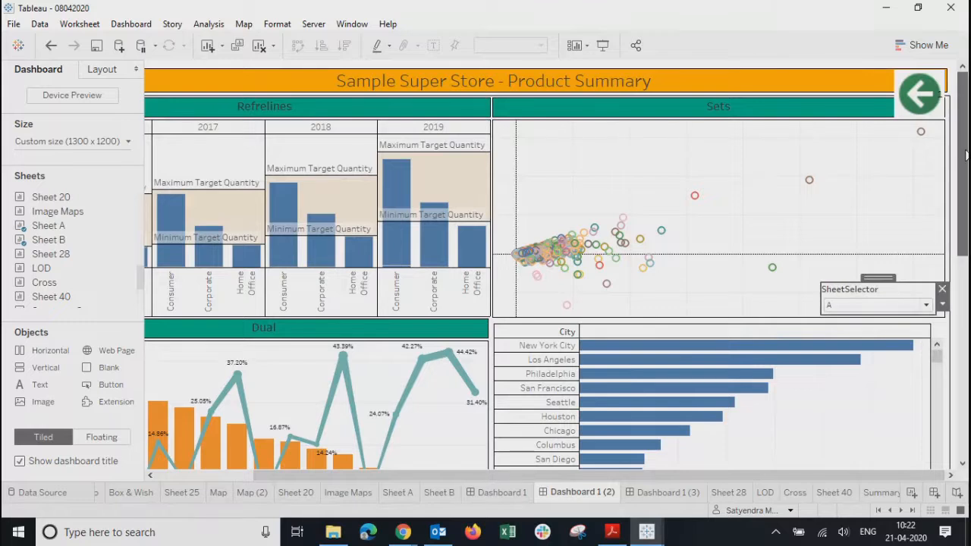
{"action": "left_click_drag", "start_coordinate": [965, 154], "coordinate": [965, 204]}
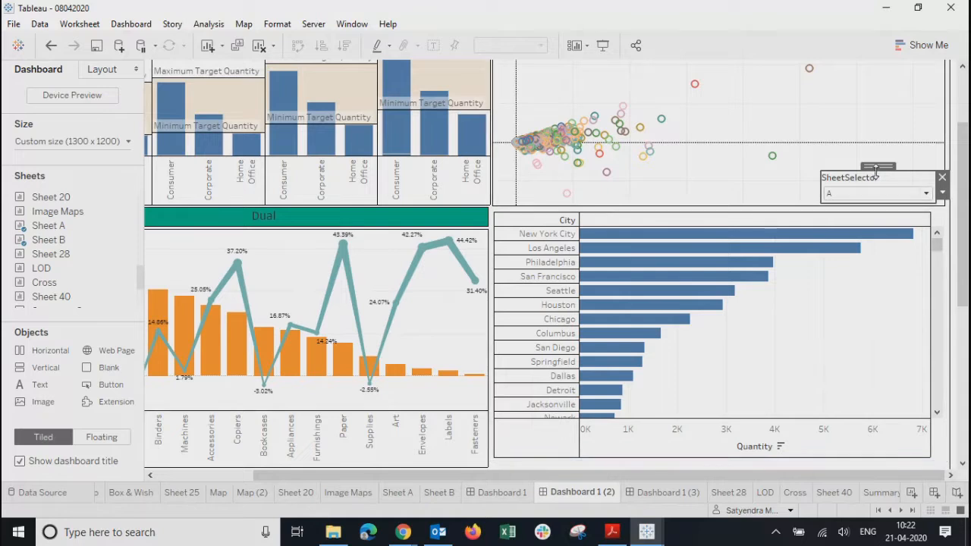
{"action": "left_click_drag", "start_coordinate": [874, 165], "coordinate": [854, 170]}
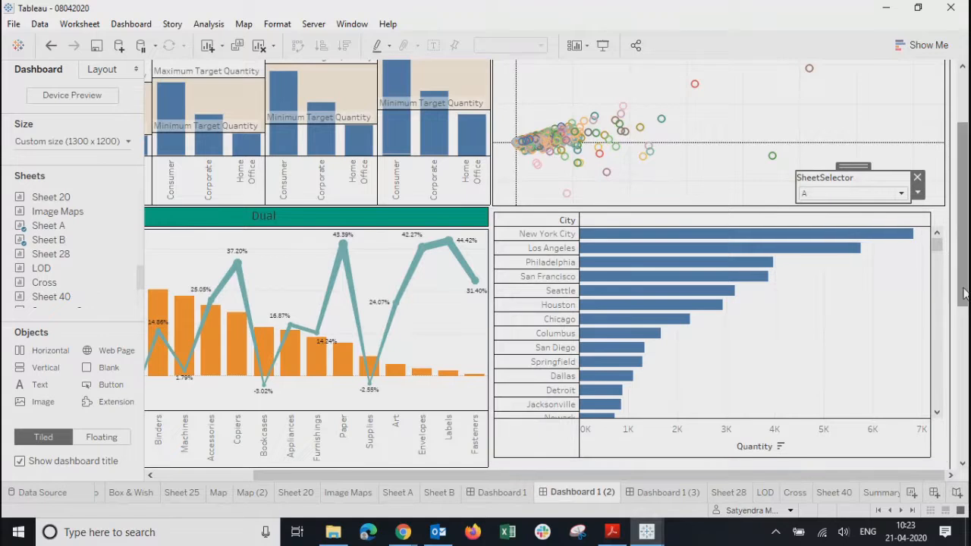
{"action": "scroll", "coordinate": [965, 300], "scroll_direction": "up", "scroll_amount": 3}
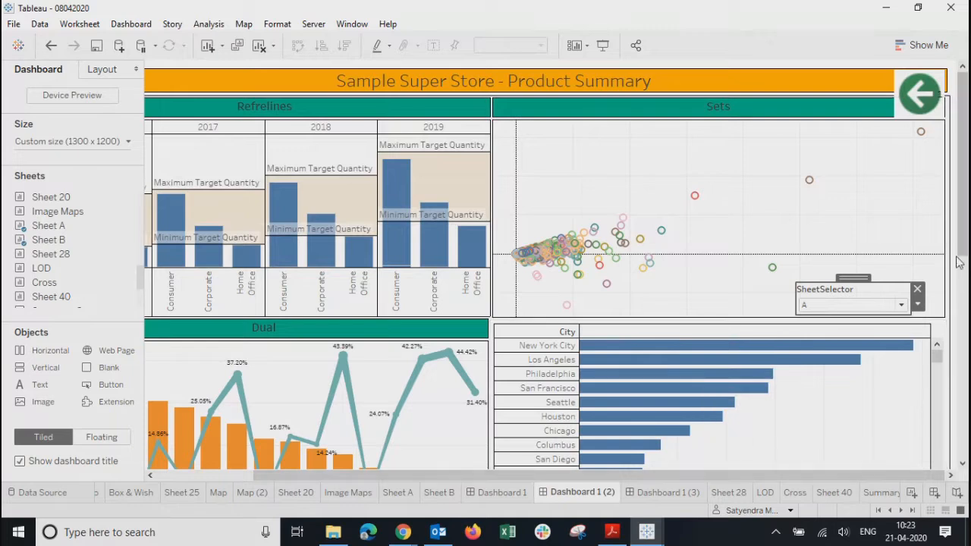
{"action": "left_click_drag", "start_coordinate": [965, 234], "coordinate": [964, 297]}
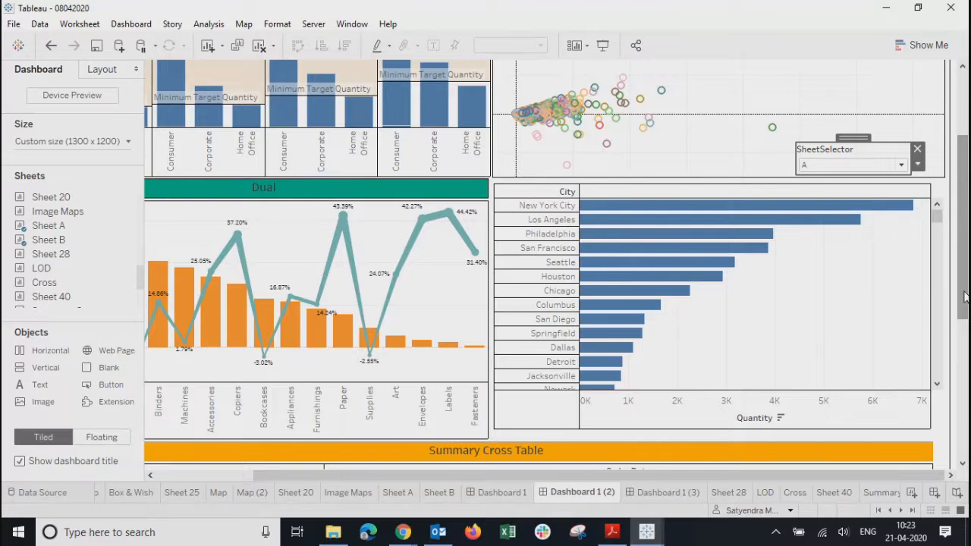
Step: Present the dashboard and test navigation from Product Summary to Summary, to Home, and back to Product Summary
{"action": "left_click", "coordinate": [863, 325]}
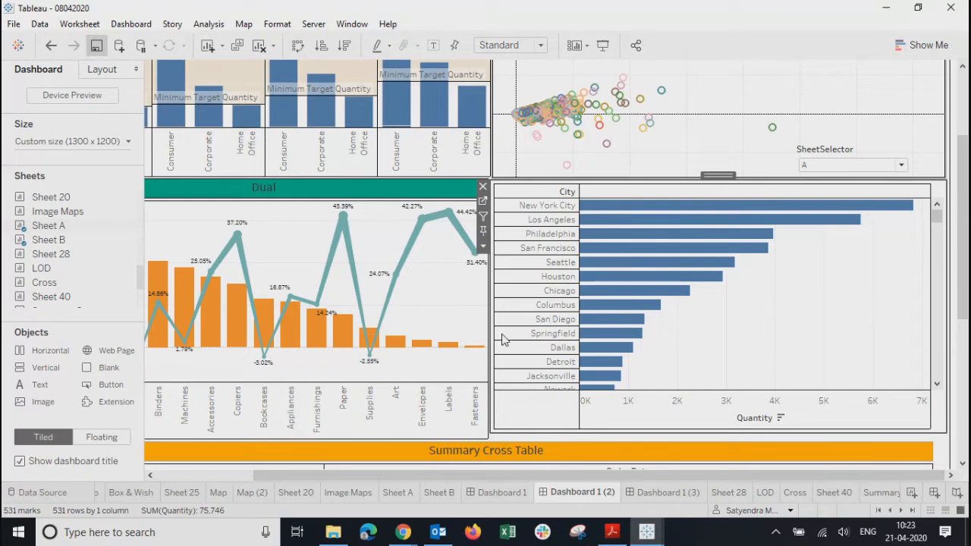
{"action": "left_click", "coordinate": [600, 47]}
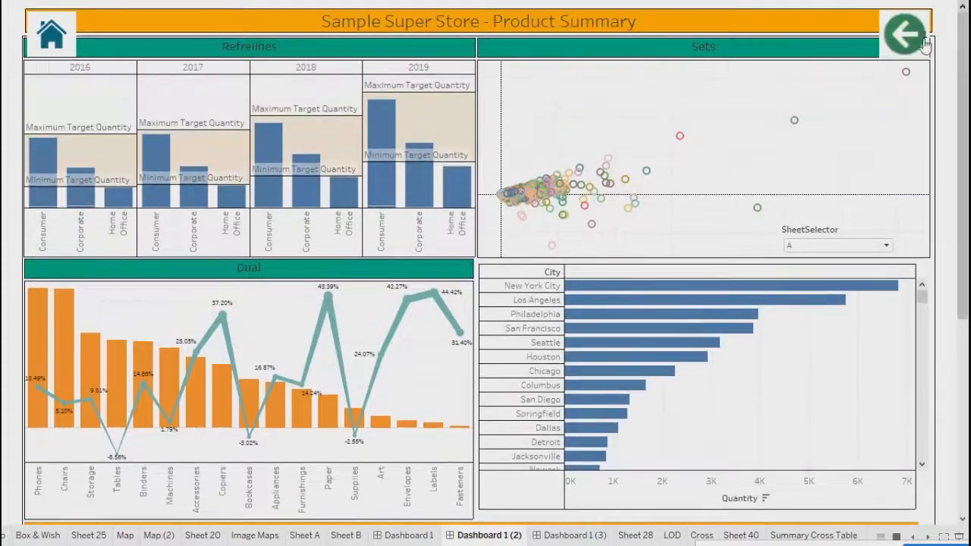
{"action": "left_click", "coordinate": [907, 38]}
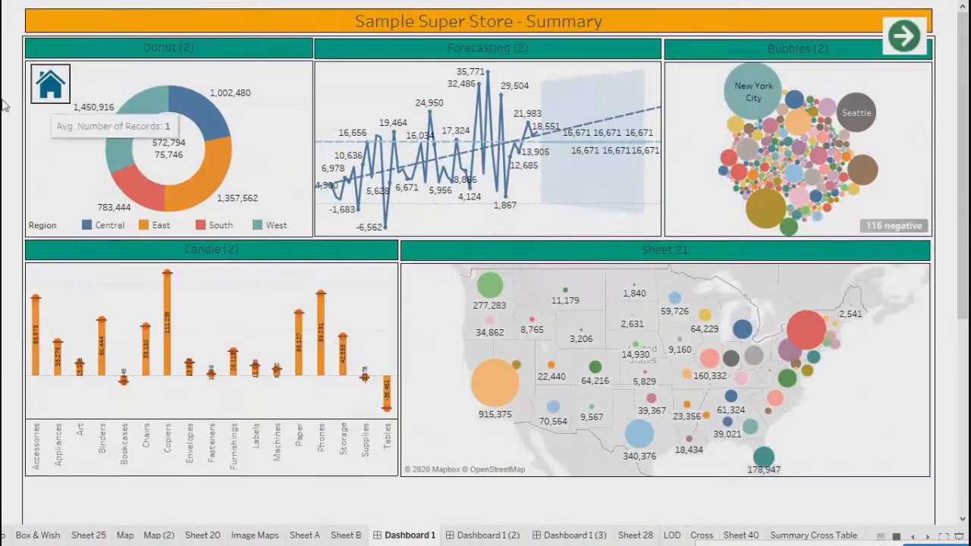
{"action": "left_click", "coordinate": [51, 92]}
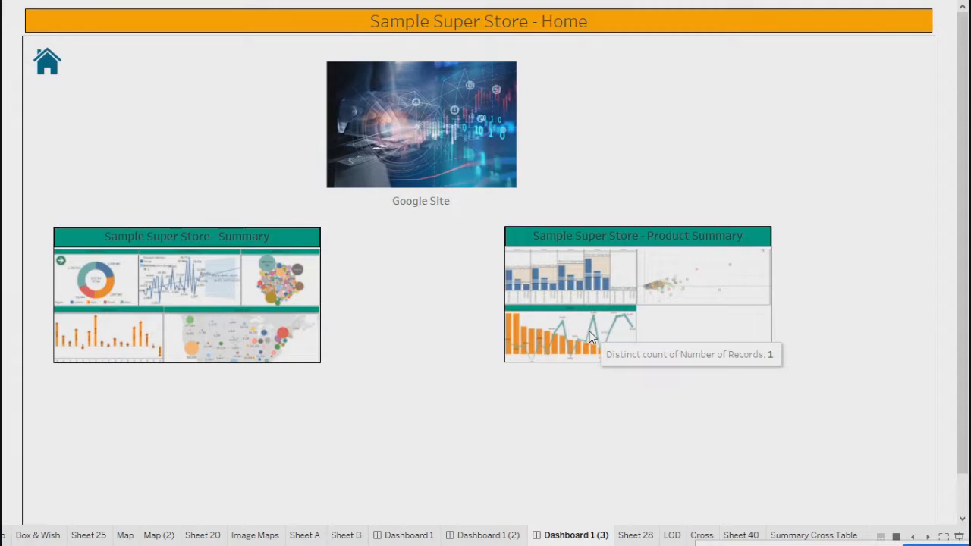
{"action": "left_click", "coordinate": [592, 337]}
{"action": "scroll", "coordinate": [486, 304], "scroll_direction": "down", "scroll_amount": 5}
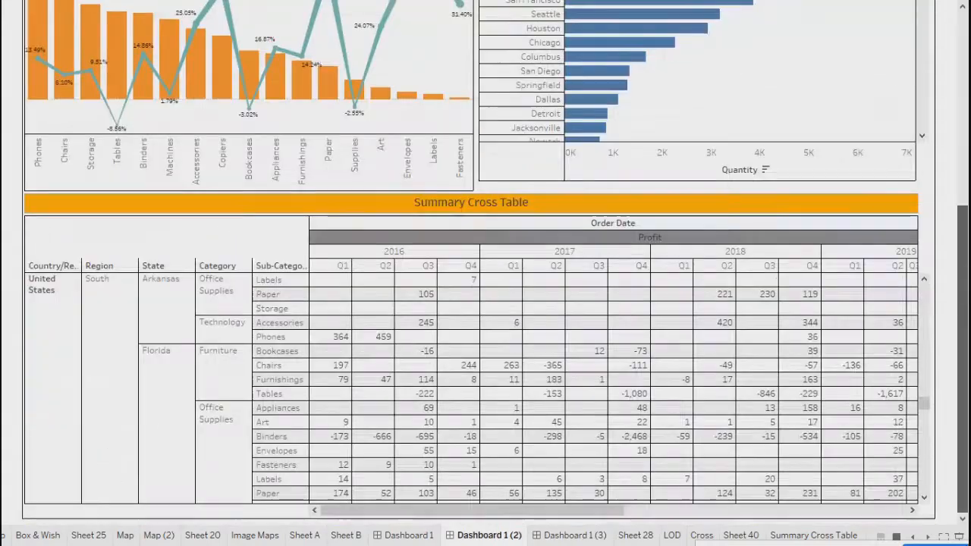
{"action": "scroll", "coordinate": [486, 303], "scroll_direction": "up", "scroll_amount": 5}
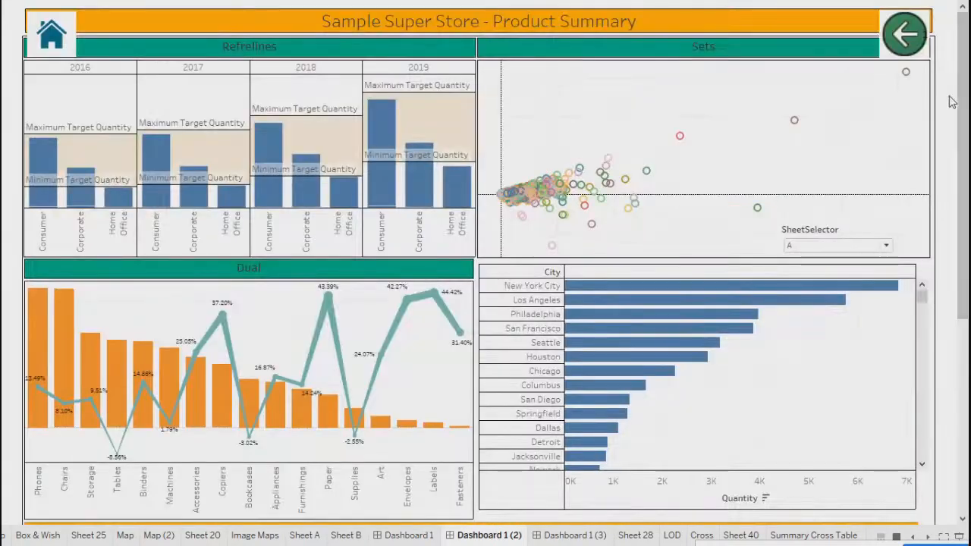
{"action": "left_click_drag", "start_coordinate": [965, 178], "coordinate": [967, 80]}
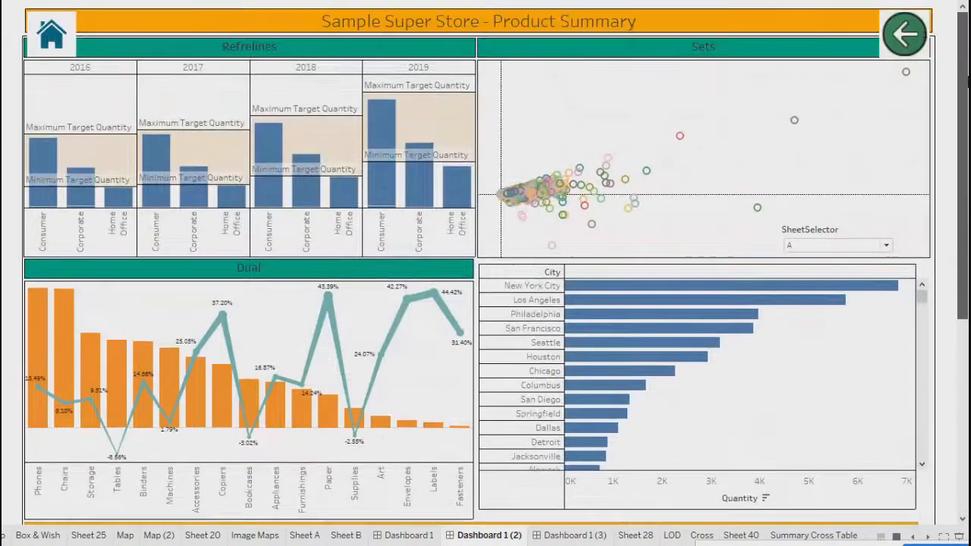
{"action": "mouse_move", "coordinate": [966, 80]}
{"action": "left_mouse_down"}
{"action": "mouse_move", "coordinate": [966, 205]}
{"action": "mouse_move", "coordinate": [966, 80]}
{"action": "left_mouse_up"}
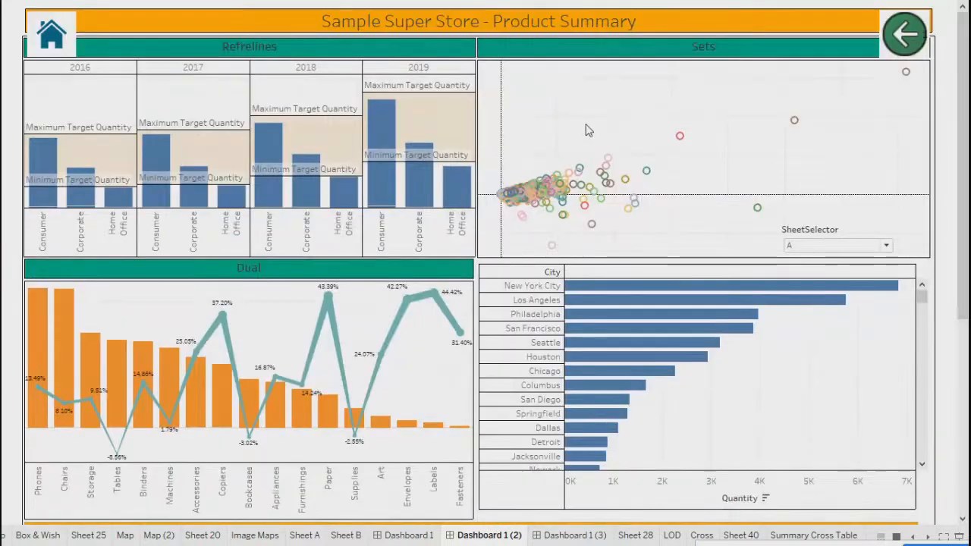
{"action": "key", "text": "Escape"}
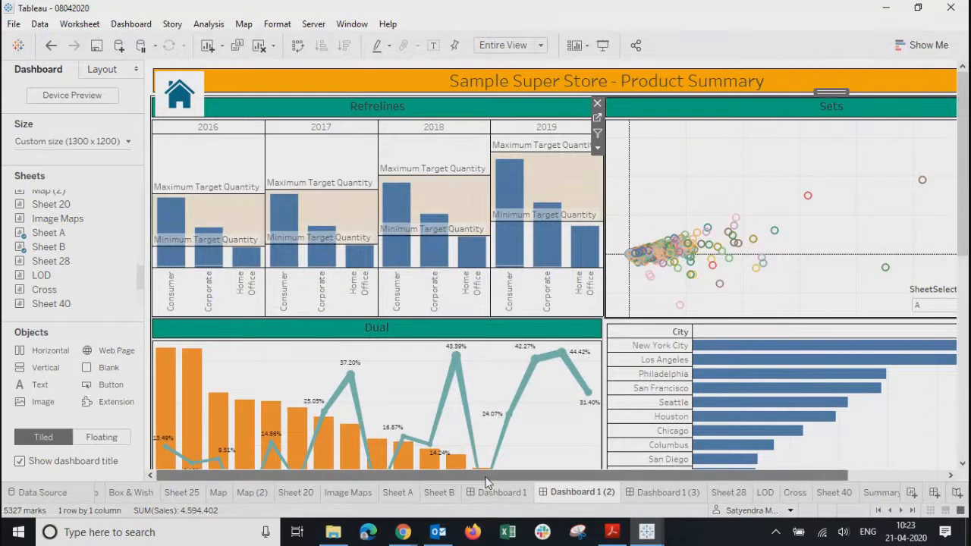
Step: Shrink the Sets chart to about half its width and move SheetSelector into its lower-right corner
{"action": "left_click_drag", "start_coordinate": [477, 478], "coordinate": [577, 477]}
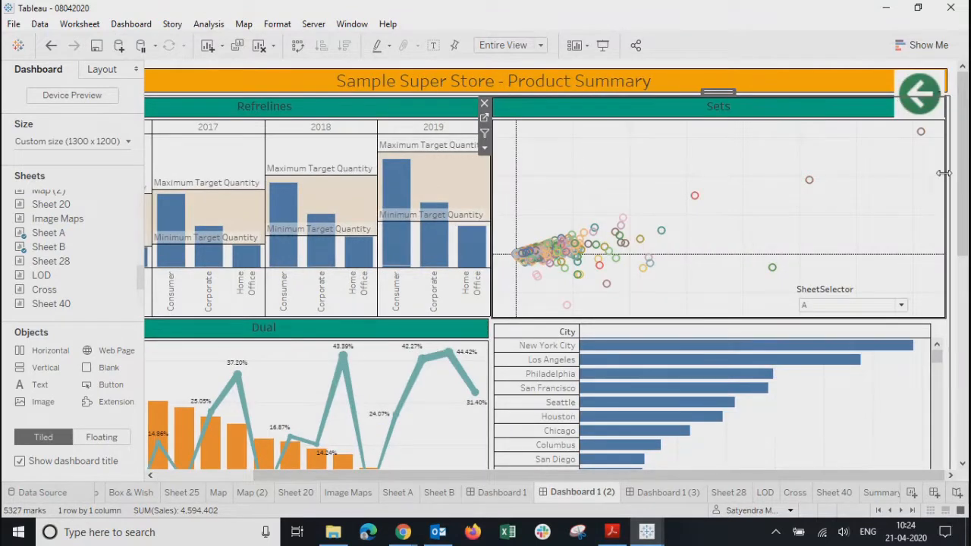
{"action": "left_click_drag", "start_coordinate": [948, 177], "coordinate": [718, 209]}
{"action": "left_click", "coordinate": [840, 287]}
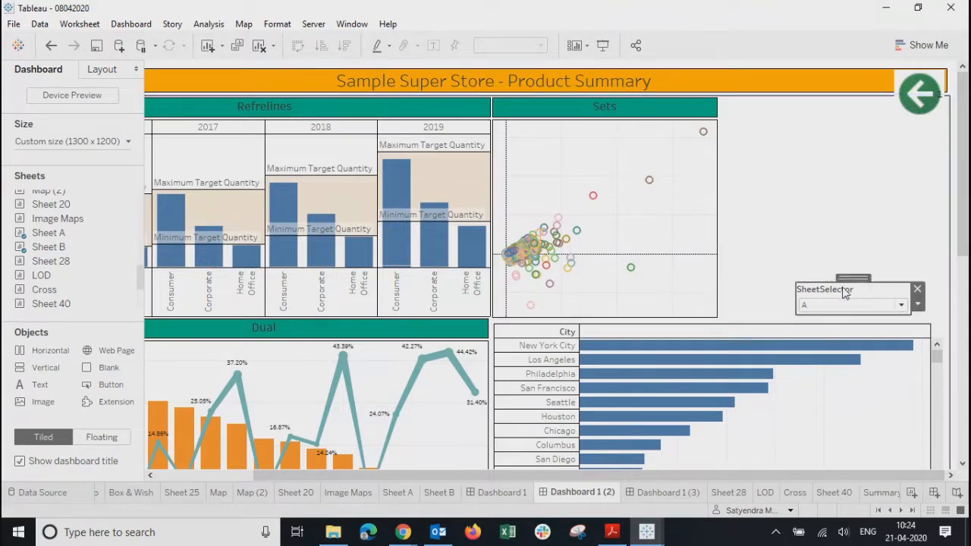
{"action": "left_click_drag", "start_coordinate": [841, 283], "coordinate": [625, 284]}
{"action": "left_click", "coordinate": [758, 286]}
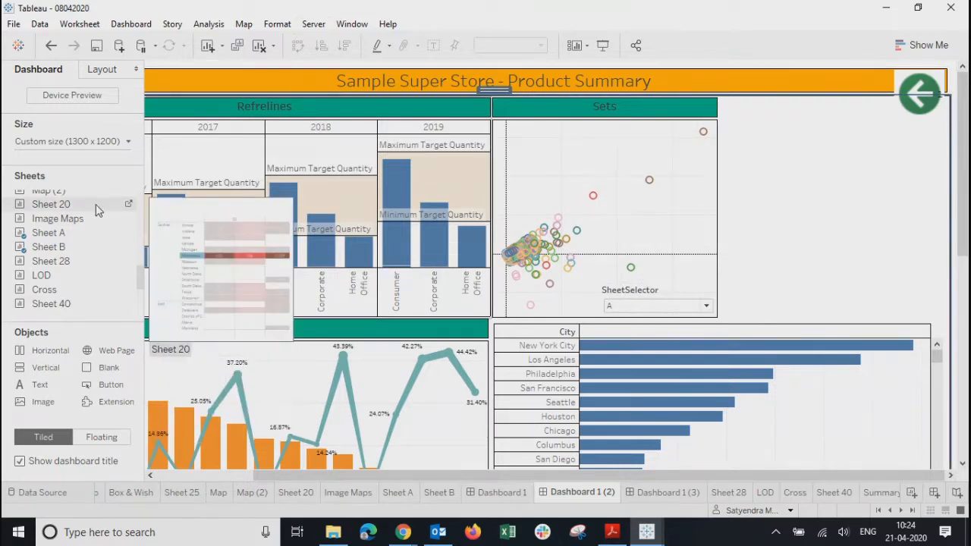
Step: Add the Donut sheet as a floating object beside the Sets chart and extend its lower edge to match that chart
{"action": "scroll", "coordinate": [42, 301], "scroll_direction": "up", "scroll_amount": 5}
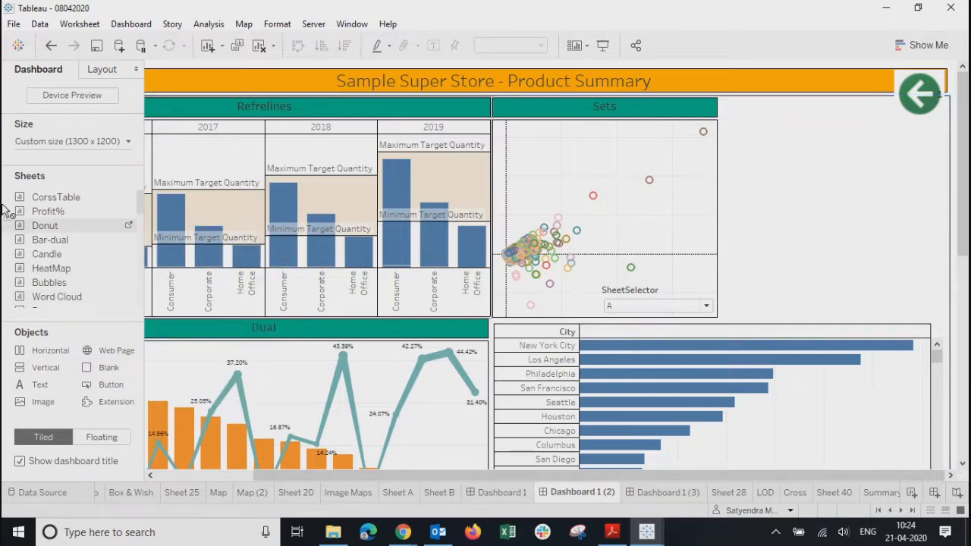
{"action": "left_click", "coordinate": [102, 437]}
{"action": "left_click_drag", "start_coordinate": [44, 232], "coordinate": [784, 104]}
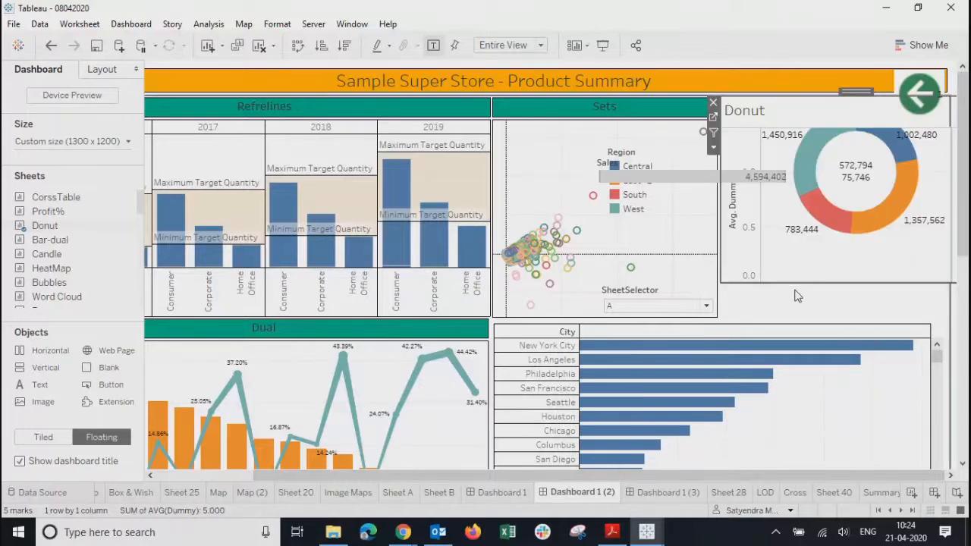
{"action": "left_click_drag", "start_coordinate": [792, 283], "coordinate": [784, 321]}
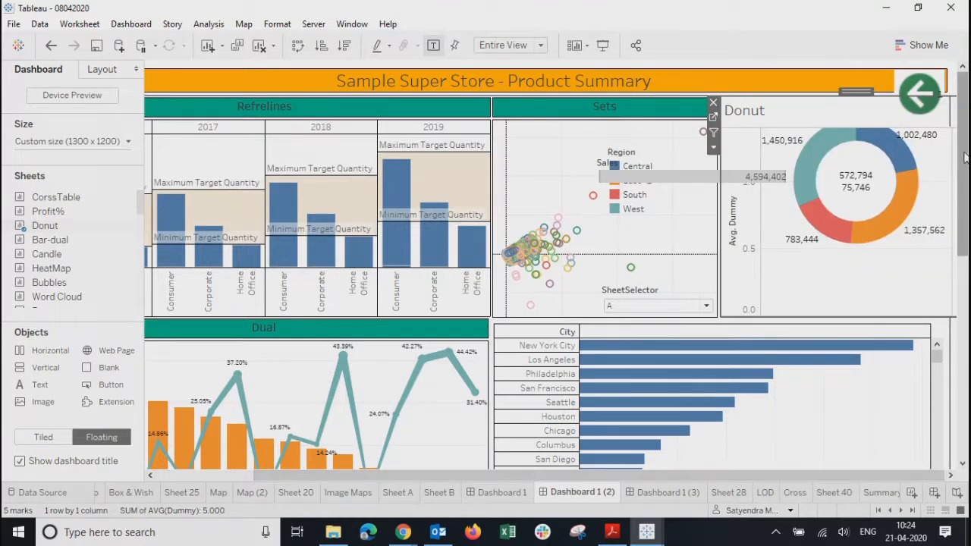
Step: Set the floating Donut sheet's width to 200
{"action": "left_click", "coordinate": [103, 74]}
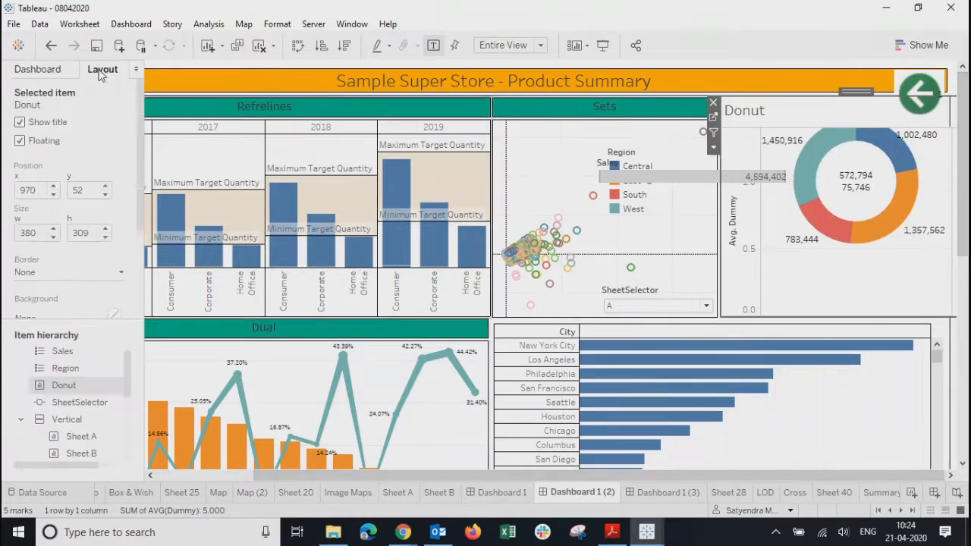
{"action": "left_click", "coordinate": [38, 231]}
{"action": "left_click_drag", "start_coordinate": [38, 233], "coordinate": [6, 237]}
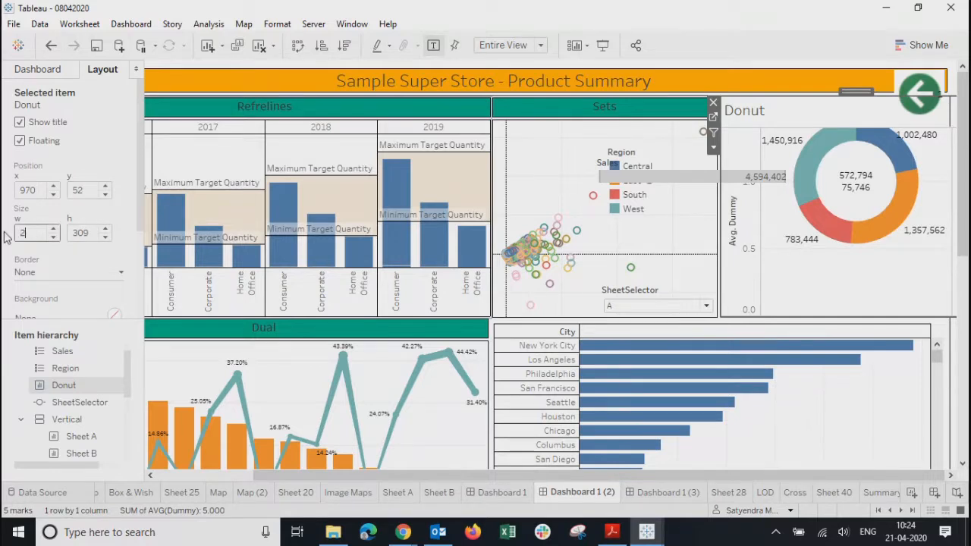
{"action": "key", "text": "Return"}
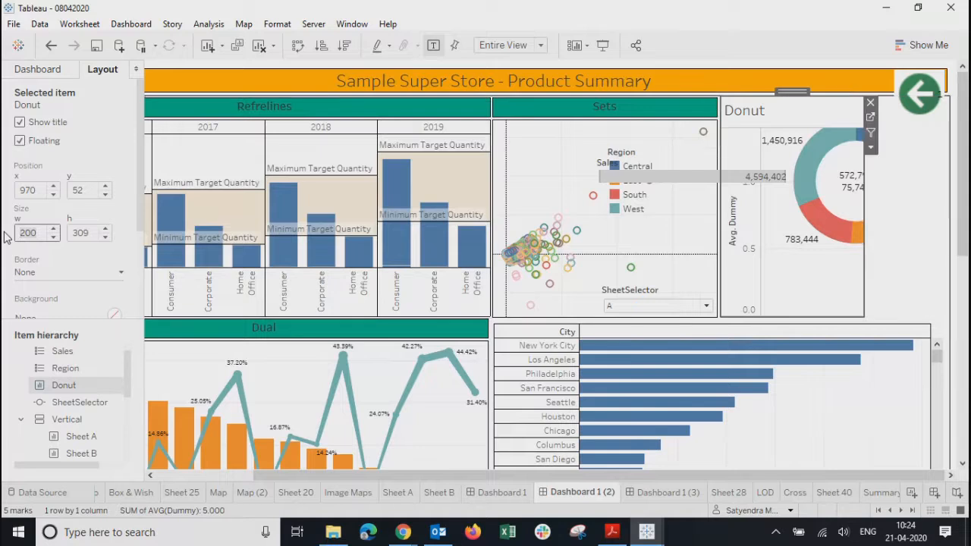
Step: Widen the floating Donut sheet to a width of 313 and hide its Avg. Dummy axis header
{"action": "left_click_drag", "start_coordinate": [863, 177], "coordinate": [945, 187]}
{"action": "right_click", "coordinate": [748, 227]}
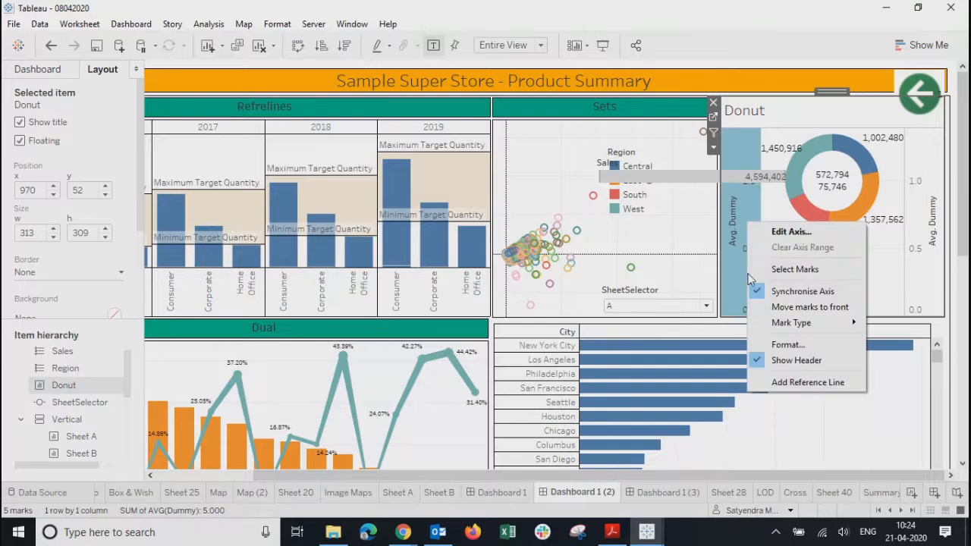
{"action": "left_click", "coordinate": [759, 360]}
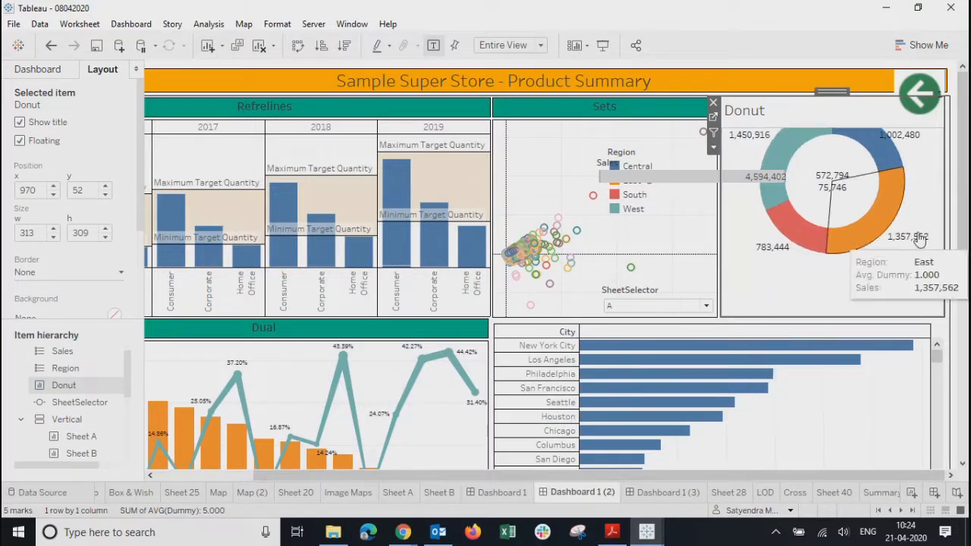
{"action": "left_click", "coordinate": [713, 148]}
{"action": "mouse_move", "coordinate": [763, 197]}
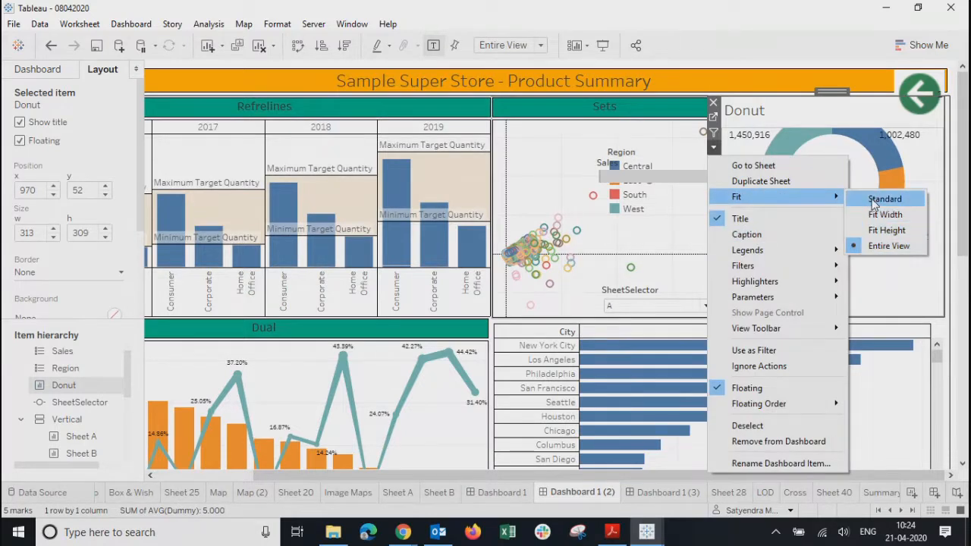
{"action": "left_click", "coordinate": [873, 216]}
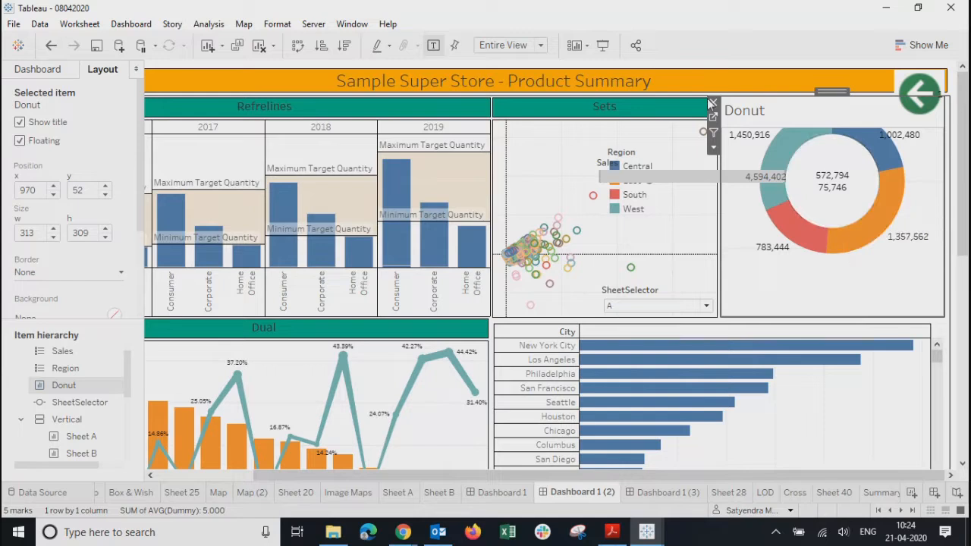
Step: Preview the dashboard in presentation mode and remove the floating Sales legend overlapping the Sets and Donut charts
{"action": "left_click", "coordinate": [602, 45]}
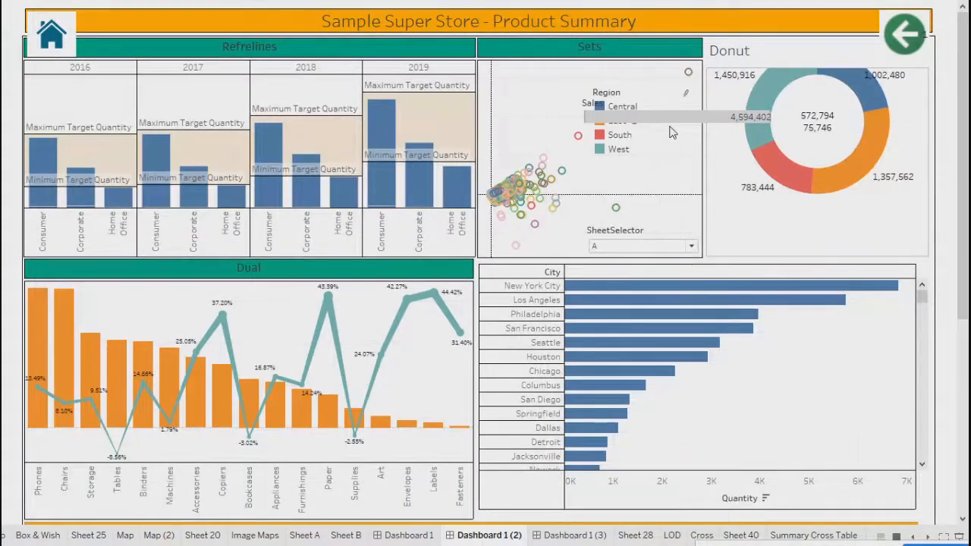
{"action": "key", "text": "Escape"}
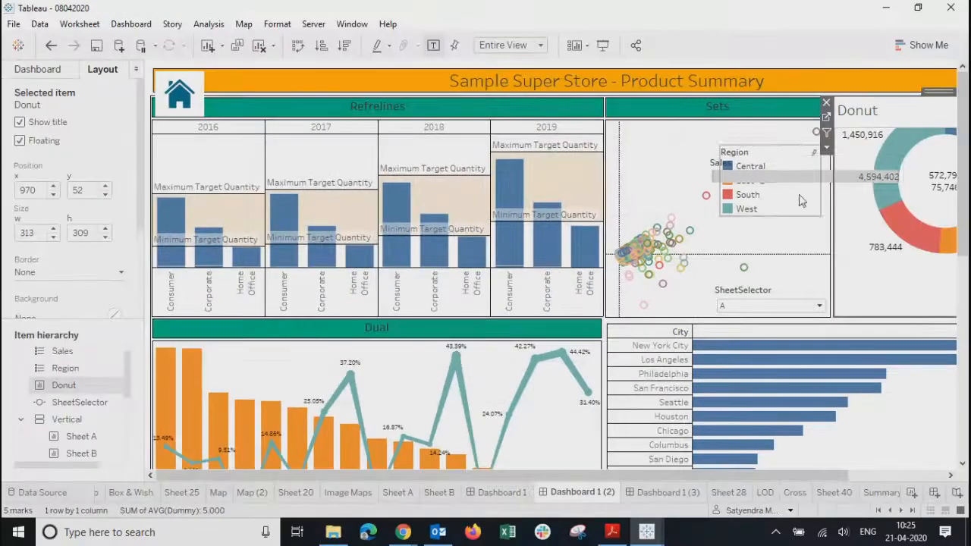
{"action": "left_click", "coordinate": [809, 171]}
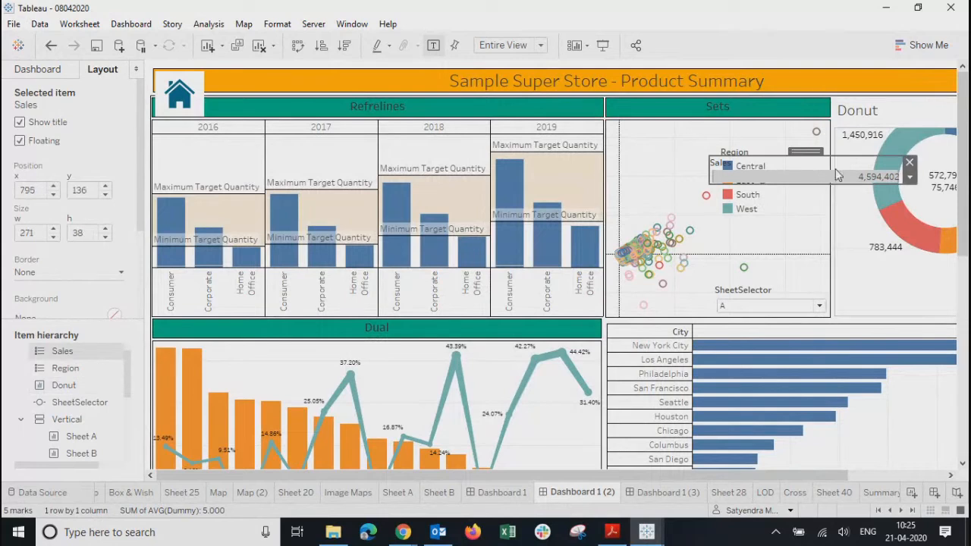
{"action": "left_click", "coordinate": [910, 163]}
Step: Format the Donut sheet's title text as 12 pt, bold and centred
{"action": "double_click", "coordinate": [901, 119]}
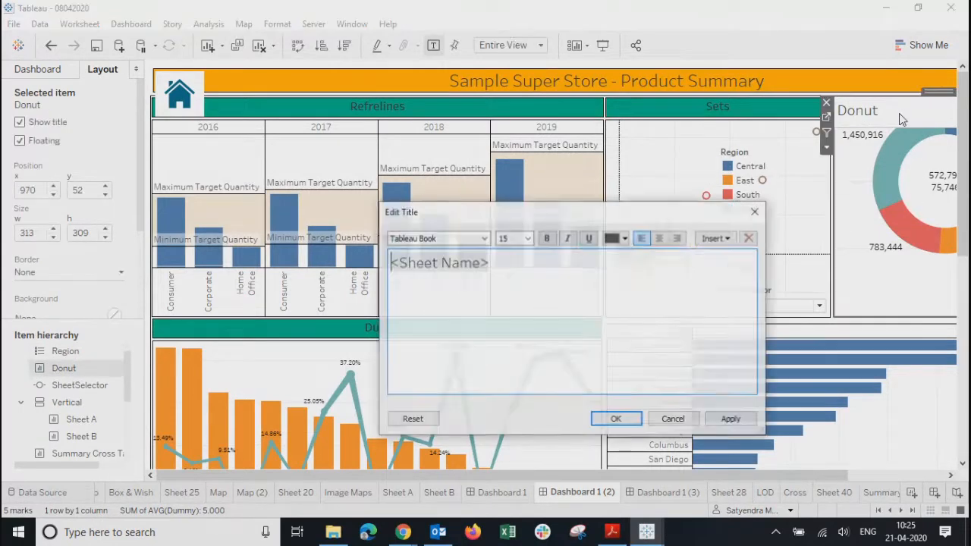
{"action": "left_click_drag", "start_coordinate": [518, 268], "coordinate": [321, 258]}
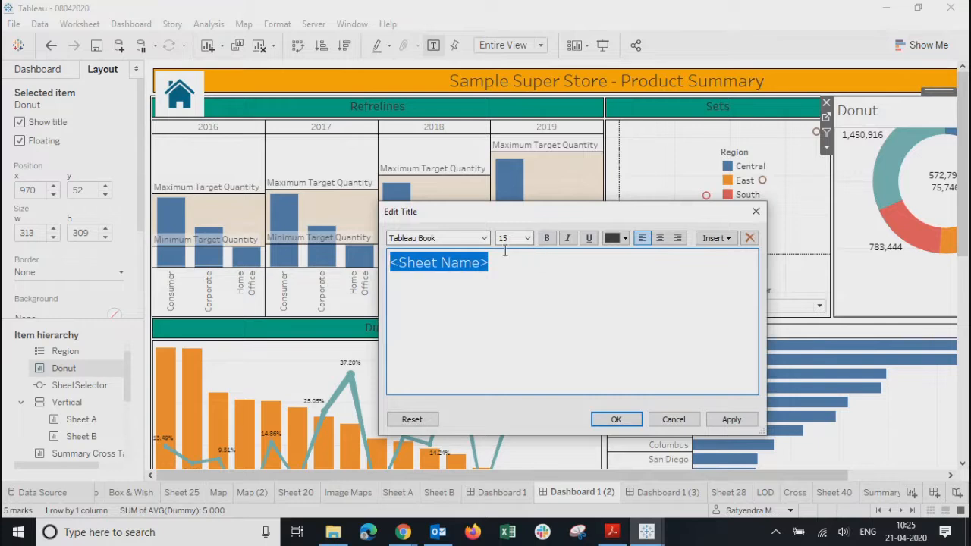
{"action": "left_click", "coordinate": [527, 239]}
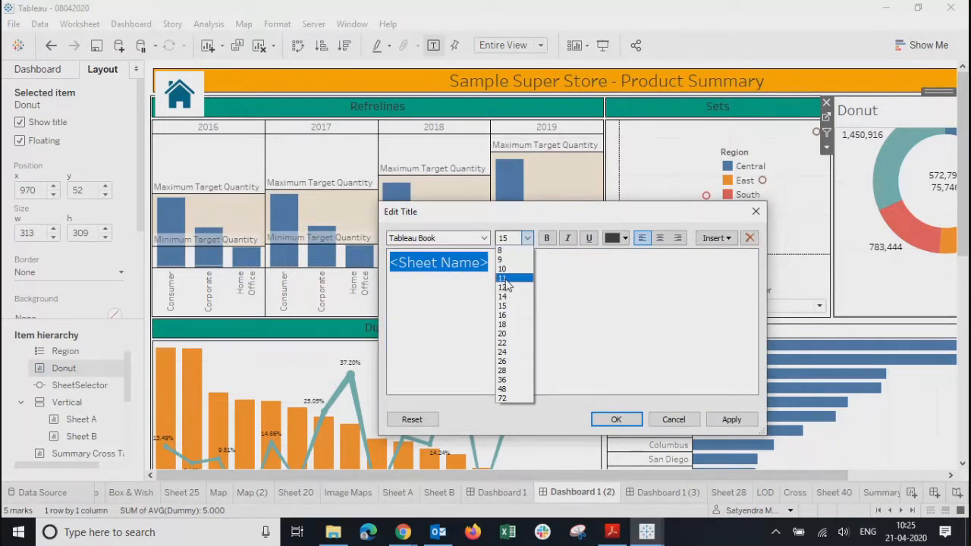
{"action": "left_click", "coordinate": [503, 287]}
{"action": "left_click", "coordinate": [547, 239]}
{"action": "left_click", "coordinate": [659, 239]}
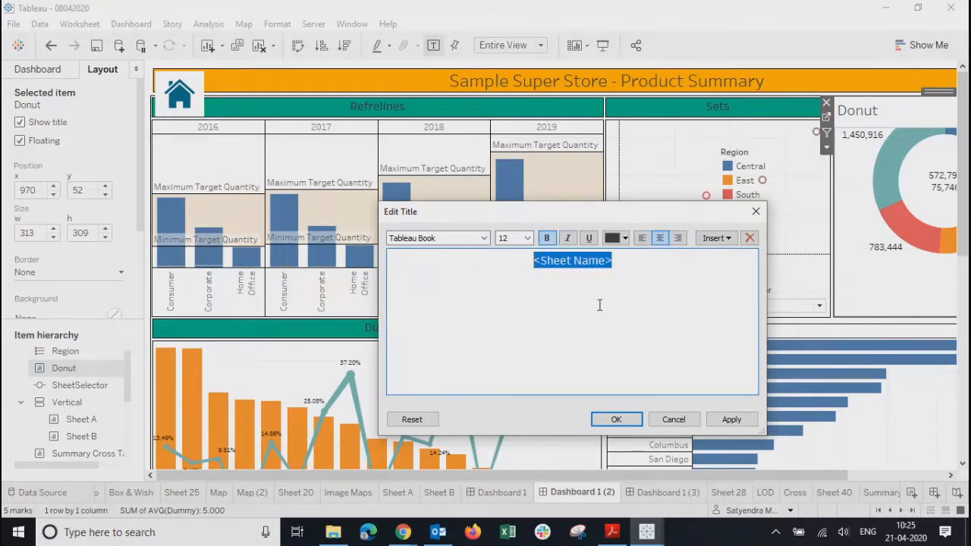
{"action": "left_click", "coordinate": [652, 308]}
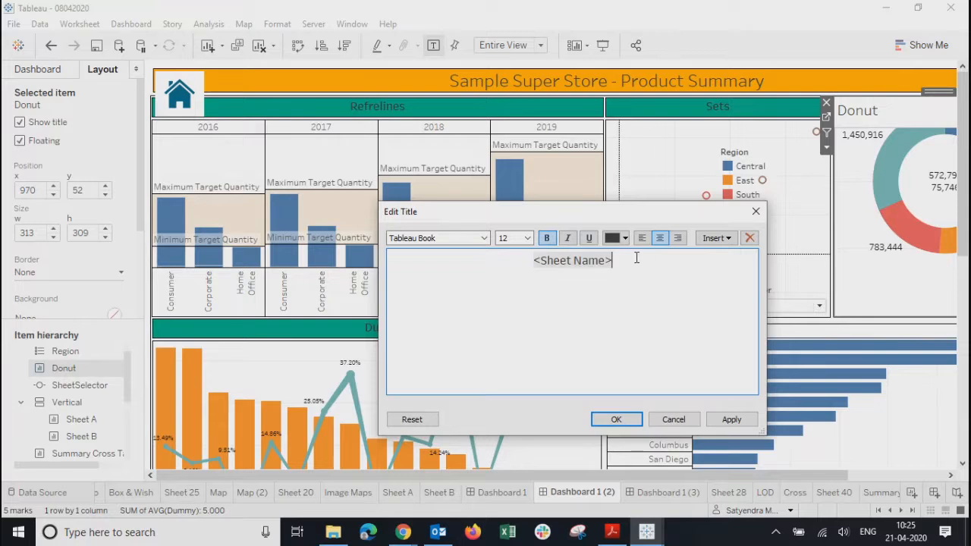
{"action": "left_click_drag", "start_coordinate": [637, 258], "coordinate": [473, 258]}
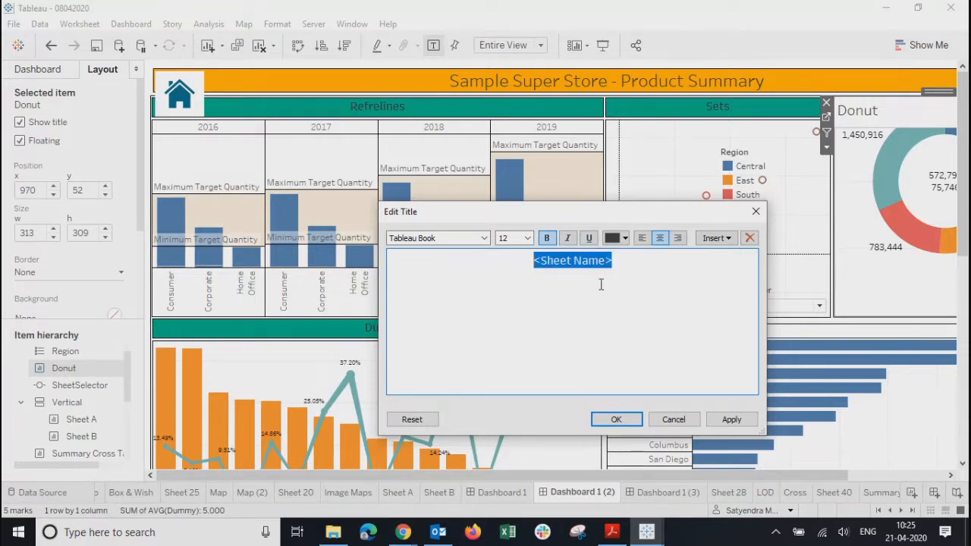
{"action": "left_click", "coordinate": [636, 267]}
{"action": "left_click_drag", "start_coordinate": [635, 258], "coordinate": [506, 263]}
{"action": "left_click", "coordinate": [724, 420]}
{"action": "left_click", "coordinate": [615, 419]}
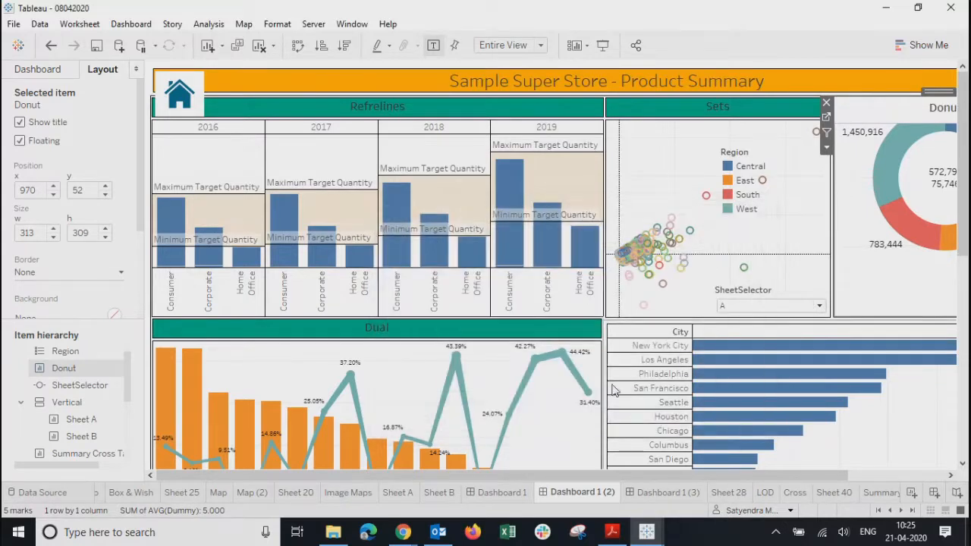
{"action": "double_click", "coordinate": [870, 116]}
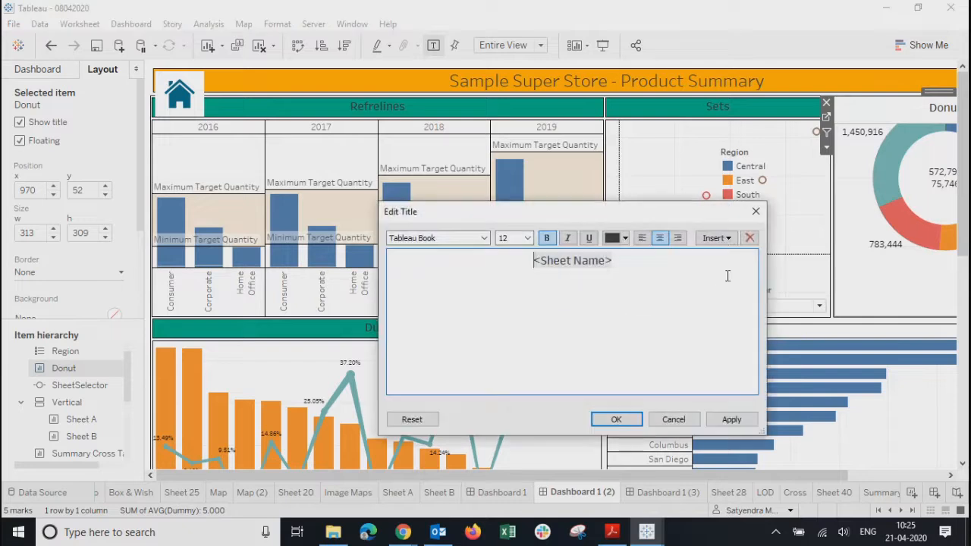
{"action": "left_click", "coordinate": [756, 212]}
{"action": "left_click", "coordinate": [826, 148]}
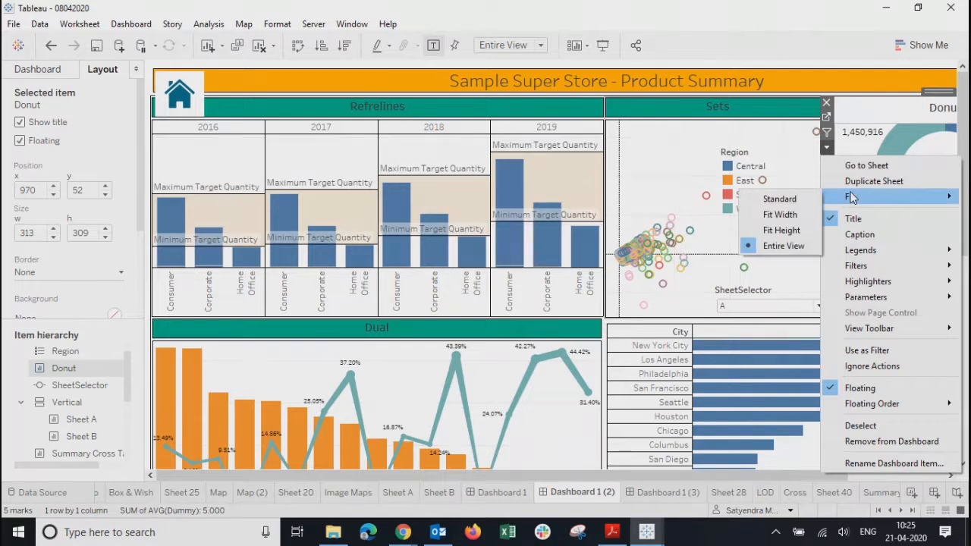
{"action": "left_click", "coordinate": [851, 113]}
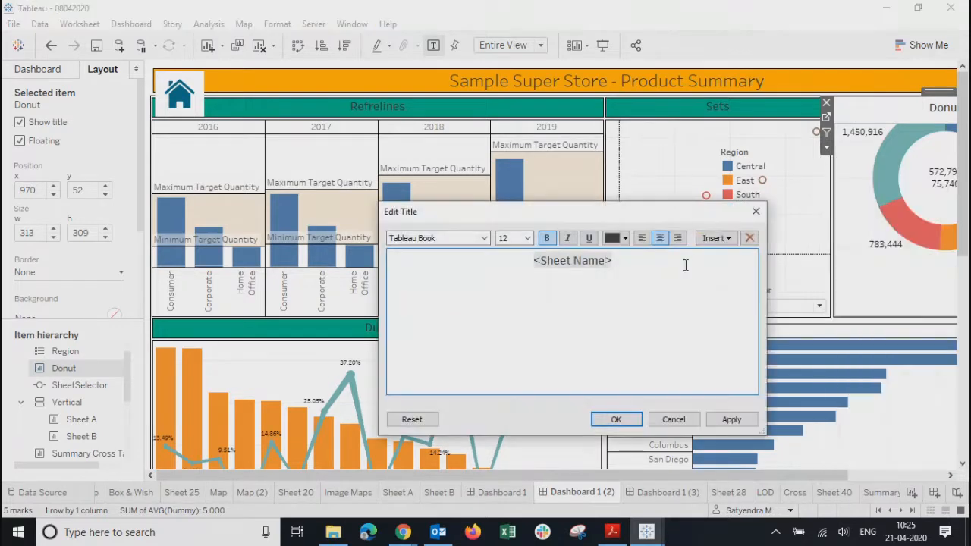
{"action": "left_click", "coordinate": [765, 209]}
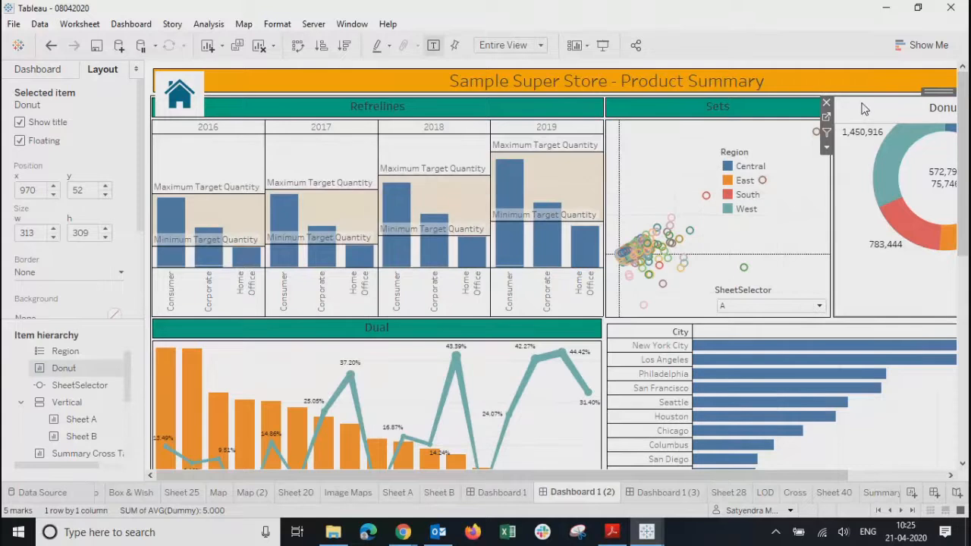
{"action": "left_click", "coordinate": [827, 150]}
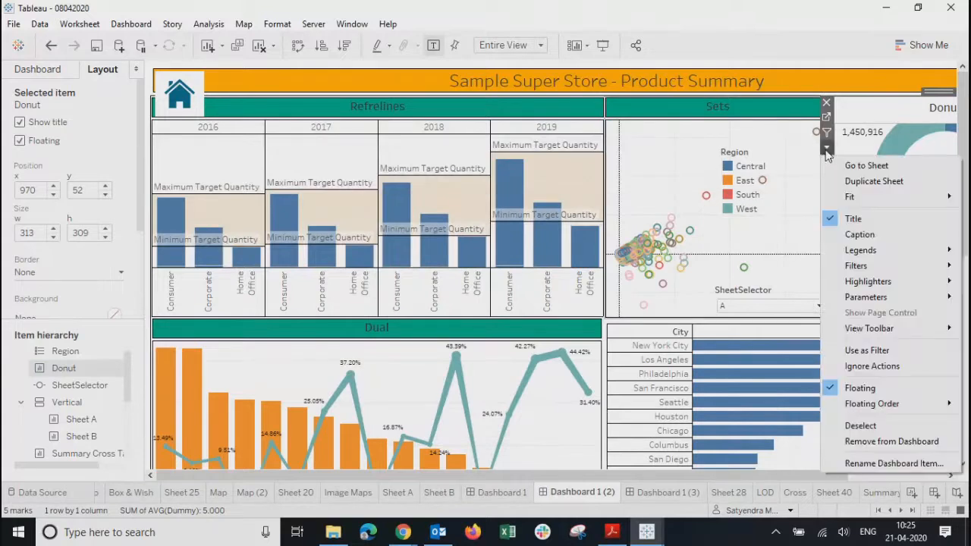
{"action": "right_click", "coordinate": [865, 119]}
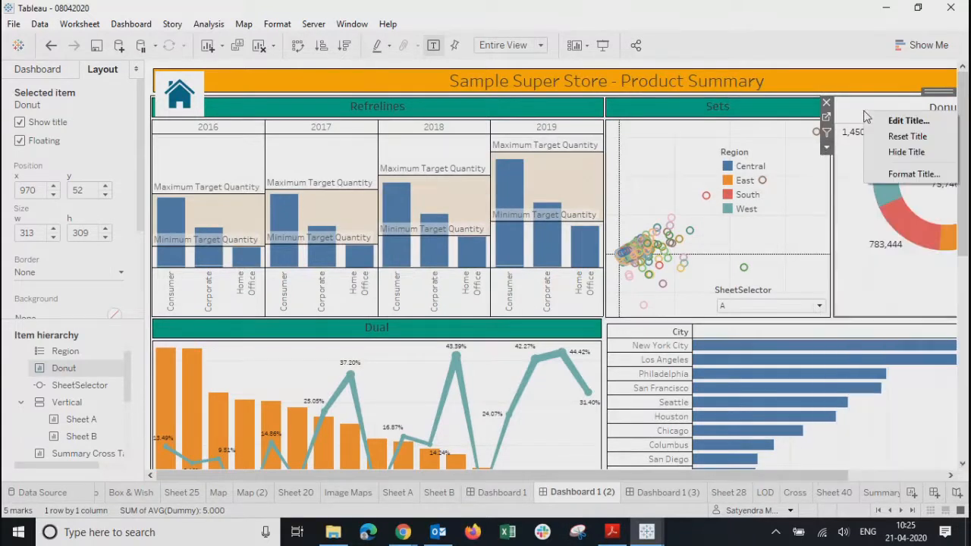
{"action": "left_click", "coordinate": [905, 174]}
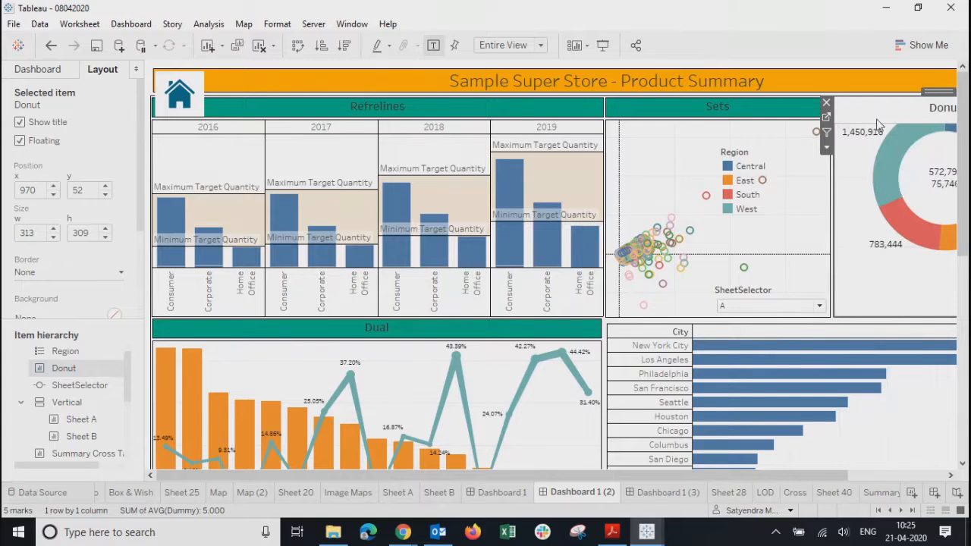
{"action": "right_click", "coordinate": [864, 98]}
{"action": "left_click", "coordinate": [783, 238]}
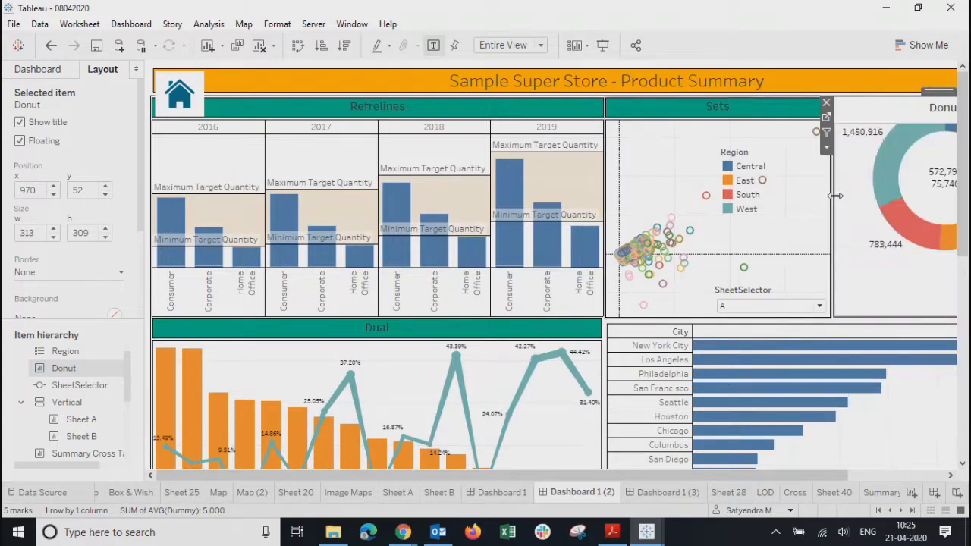
Step: Give the Donut title orange shading and a thin solid black border
{"action": "right_click", "coordinate": [869, 104]}
{"action": "left_click", "coordinate": [887, 169]}
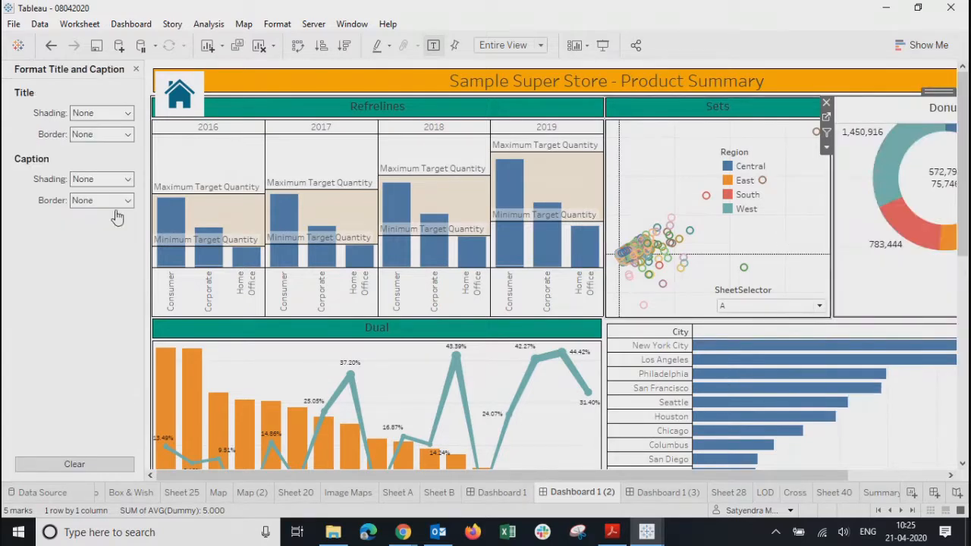
{"action": "left_click", "coordinate": [92, 135]}
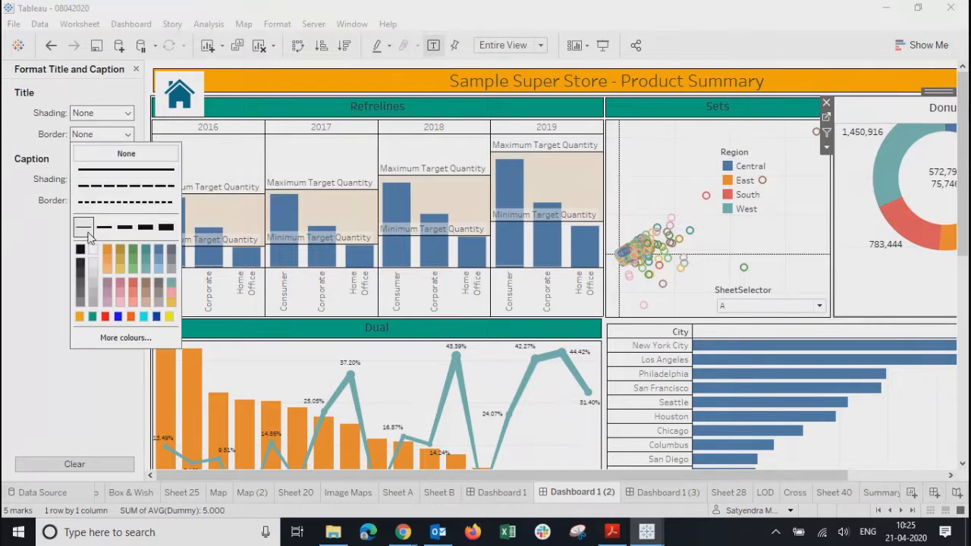
{"action": "left_click", "coordinate": [85, 114]}
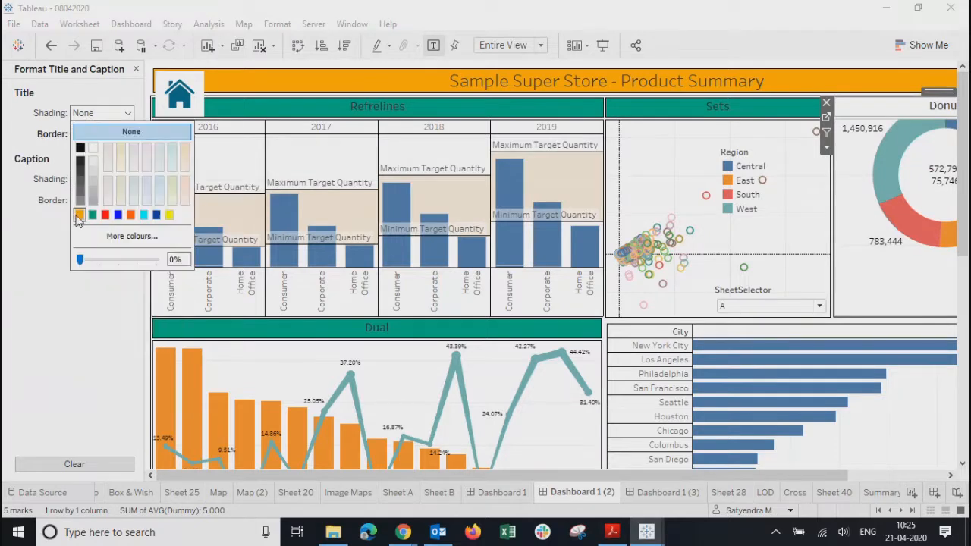
{"action": "left_click", "coordinate": [80, 215]}
{"action": "left_click", "coordinate": [41, 142]}
{"action": "left_click", "coordinate": [92, 138]}
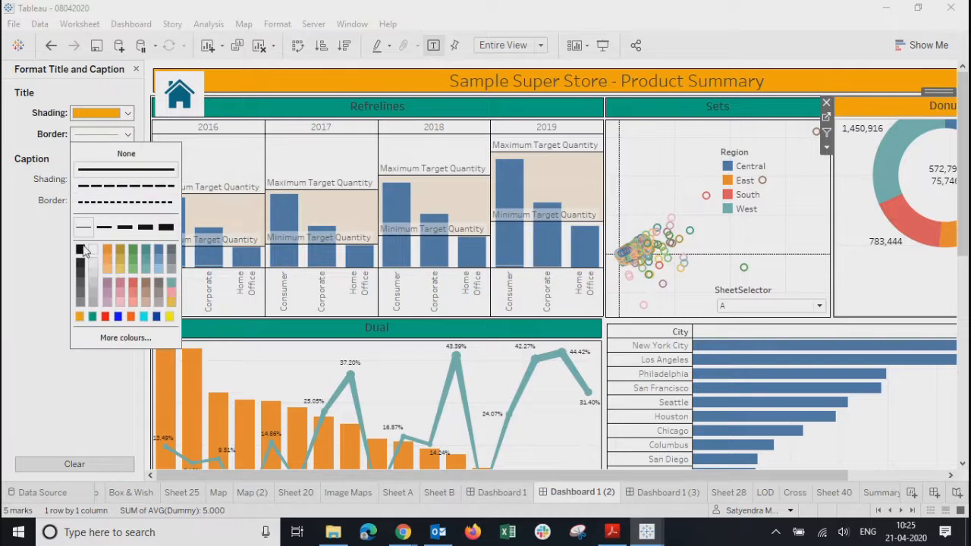
{"action": "left_click", "coordinate": [81, 250]}
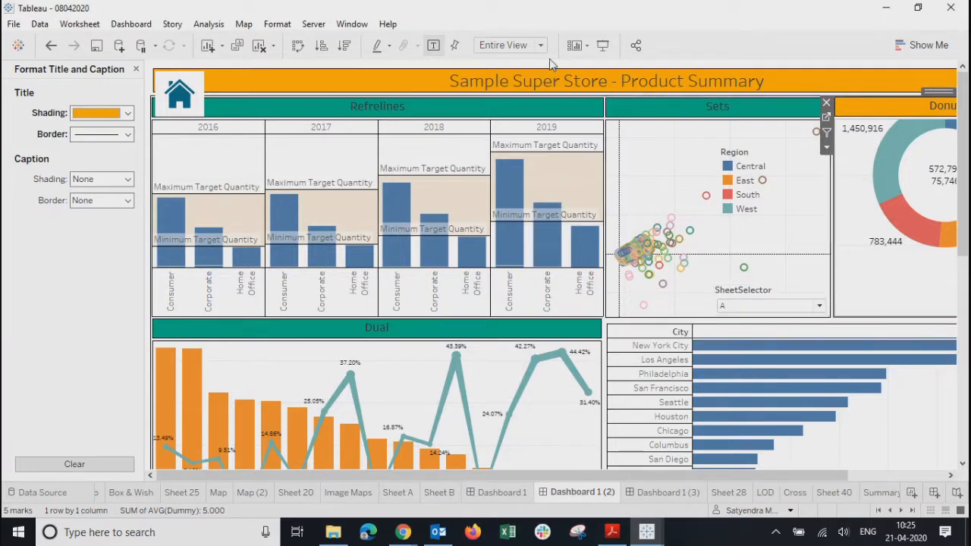
Step: Preview the dashboard with the formatted Donut title in presentation mode and go to the Donut worksheet
{"action": "left_click", "coordinate": [602, 45]}
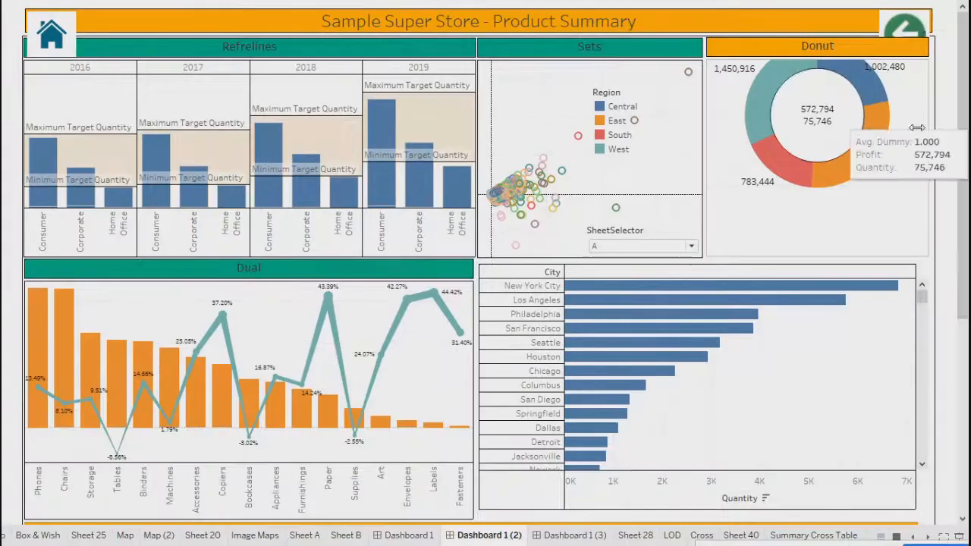
{"action": "key", "text": "Escape"}
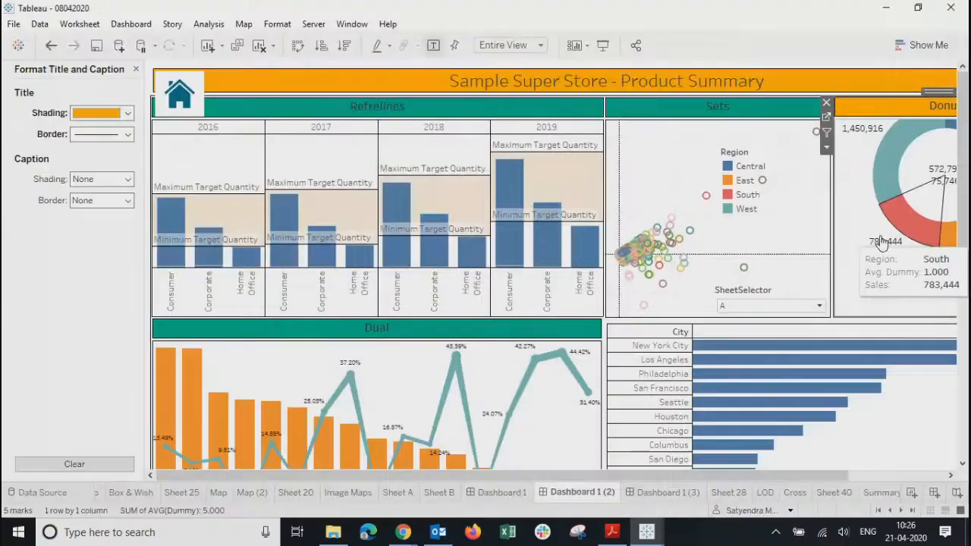
{"action": "left_click", "coordinate": [827, 117]}
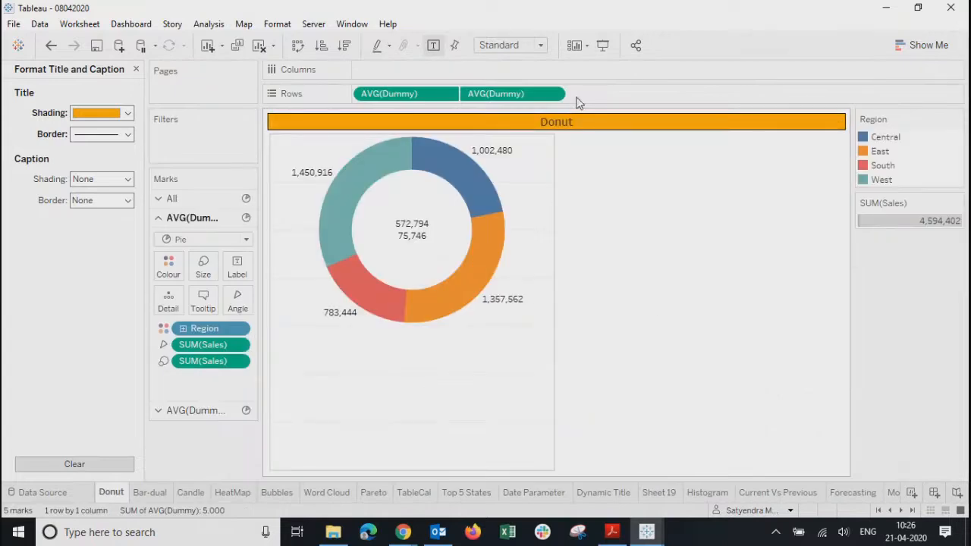
Step: Change the aggregation of both Dummy measures on the Donut sheet's rows to Count (Distinct)
{"action": "left_click", "coordinate": [553, 94]}
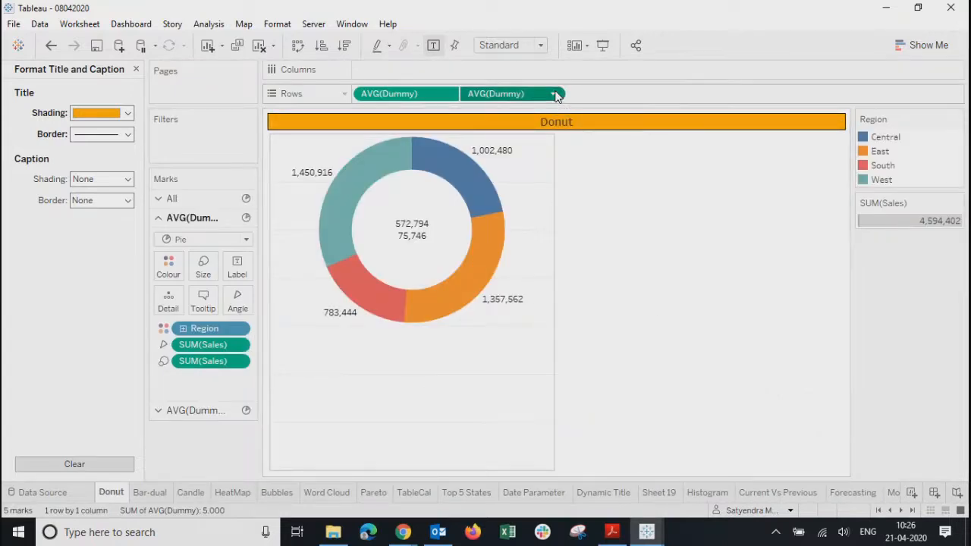
{"action": "mouse_move", "coordinate": [566, 244]}
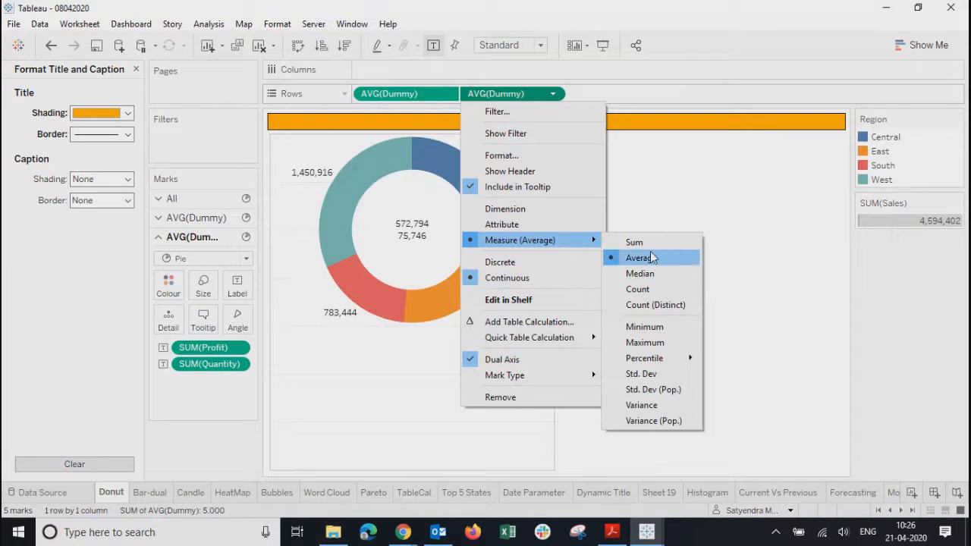
{"action": "left_click", "coordinate": [650, 306]}
{"action": "left_click", "coordinate": [388, 96]}
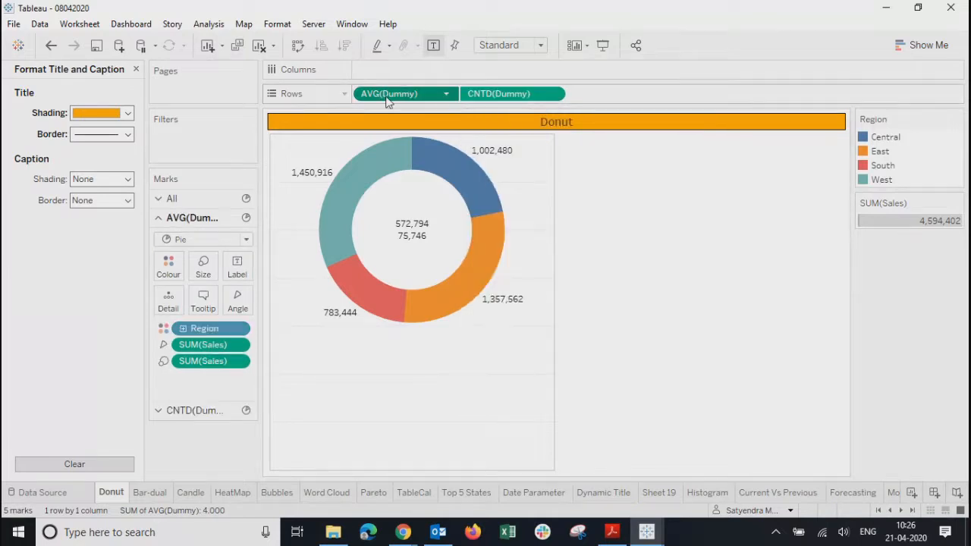
{"action": "left_click", "coordinate": [447, 94]}
{"action": "mouse_move", "coordinate": [475, 244]}
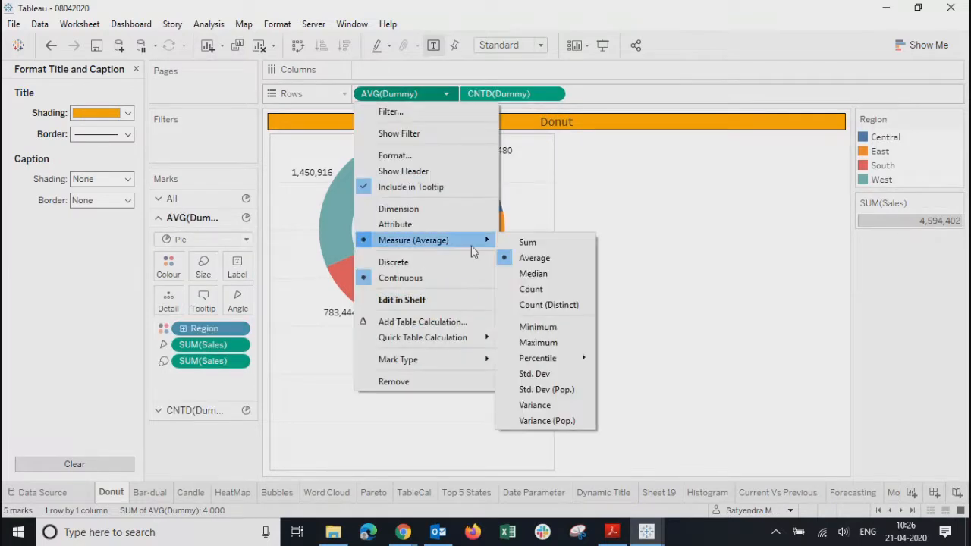
{"action": "left_click", "coordinate": [540, 305]}
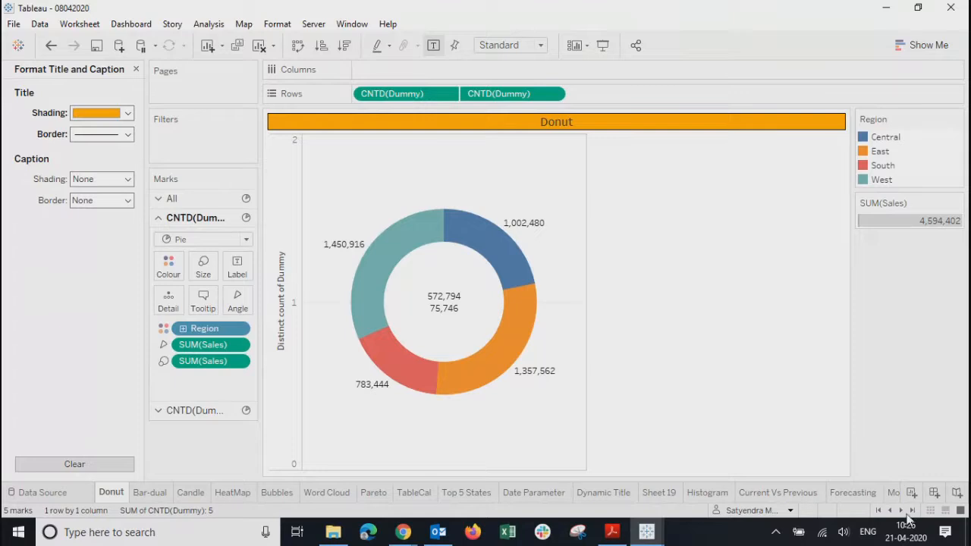
Step: Hide the Distinct count of Dummy axis header of the Donut chart on Dashboard 1 (2) while presenting it
{"action": "left_click", "coordinate": [914, 510]}
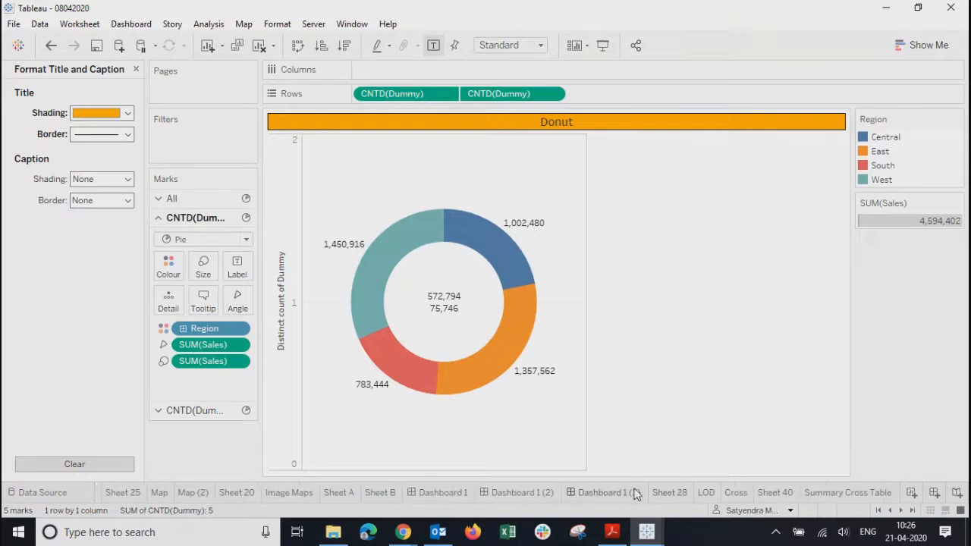
{"action": "left_click", "coordinate": [597, 492]}
{"action": "left_click", "coordinate": [505, 491]}
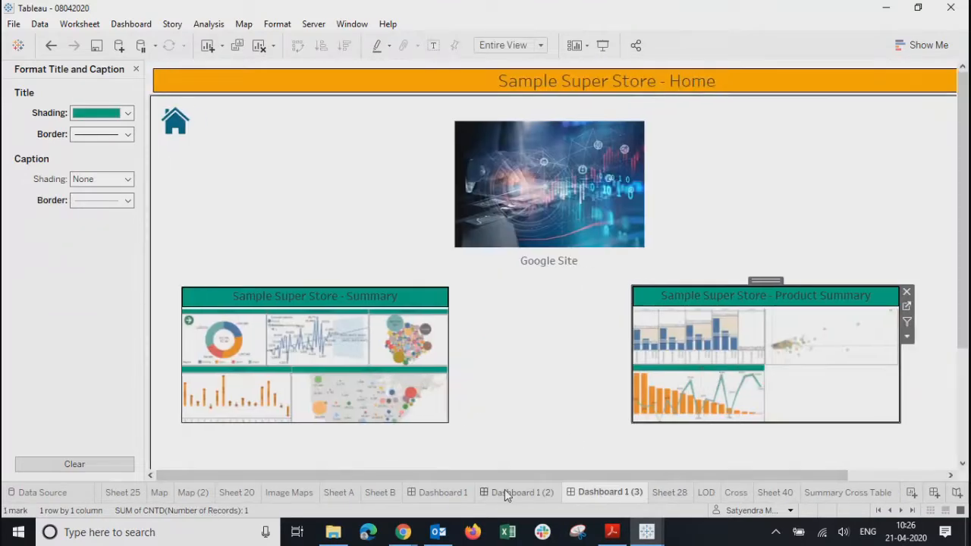
{"action": "left_click", "coordinate": [603, 45]}
{"action": "right_click", "coordinate": [712, 169]}
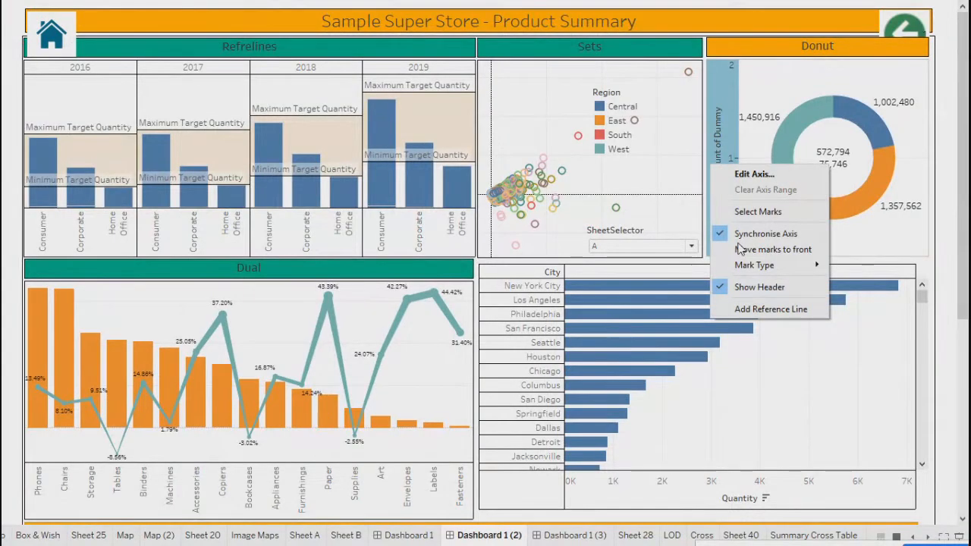
{"action": "key", "text": "Escape"}
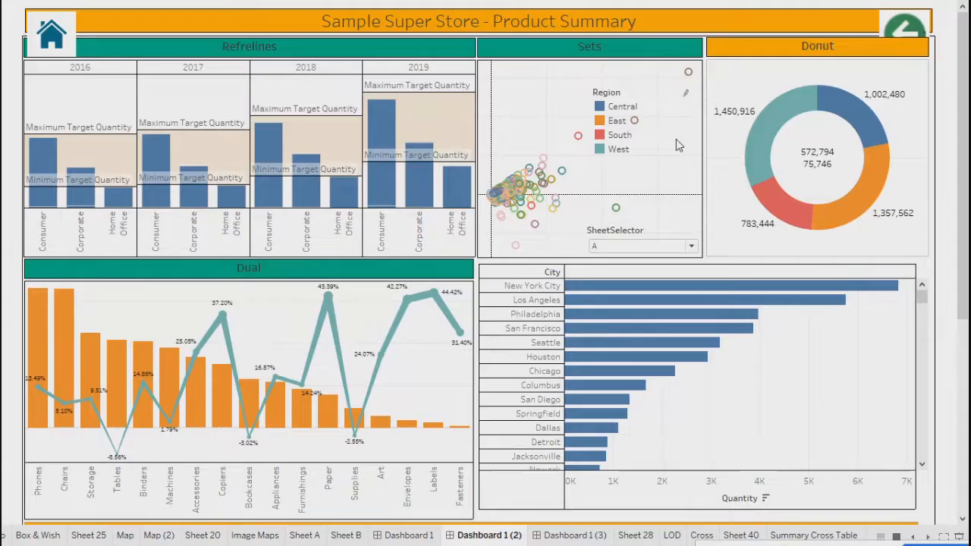
{"action": "key", "text": "Escape"}
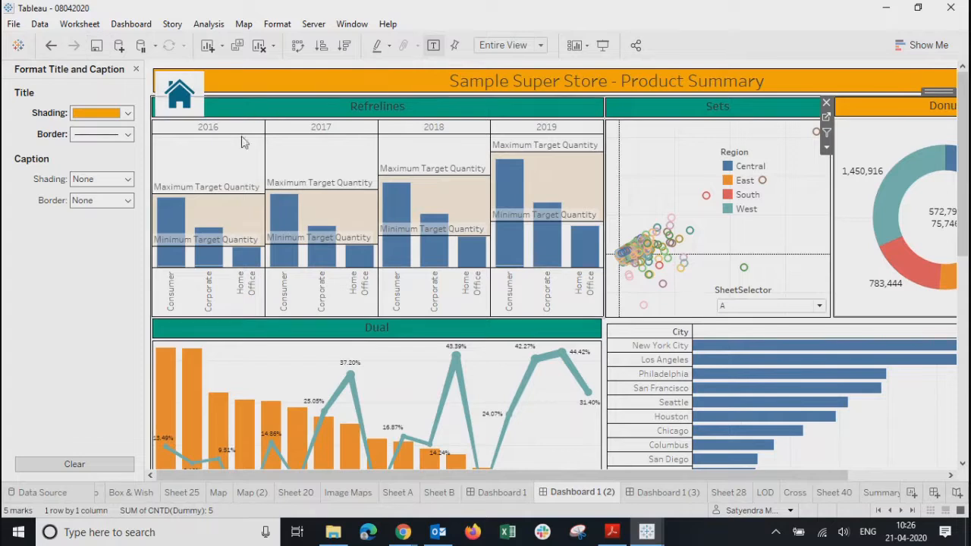
Step: View Dashboard 1 (2), Dashboard 1 (3) and Dashboard 1 in presentation mode
{"action": "left_click", "coordinate": [602, 47]}
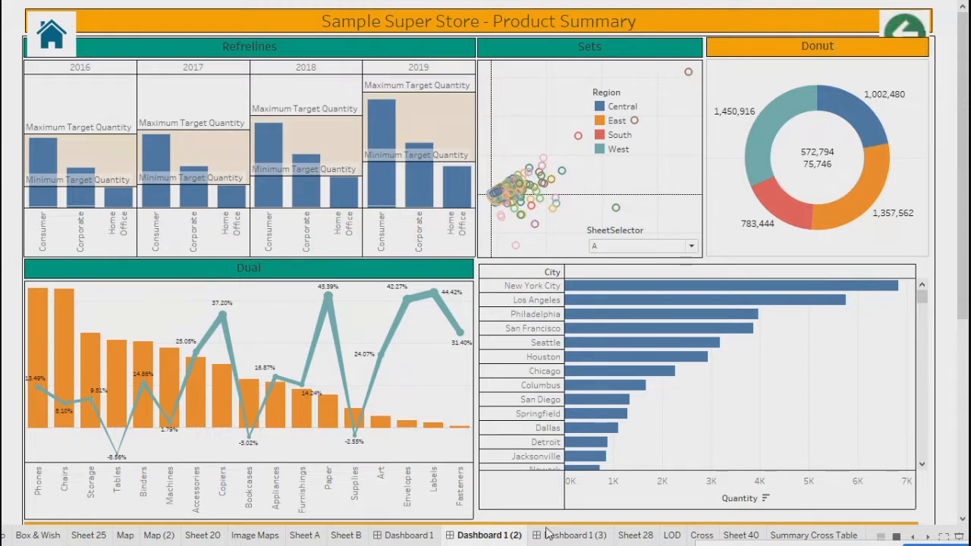
{"action": "left_click", "coordinate": [569, 536]}
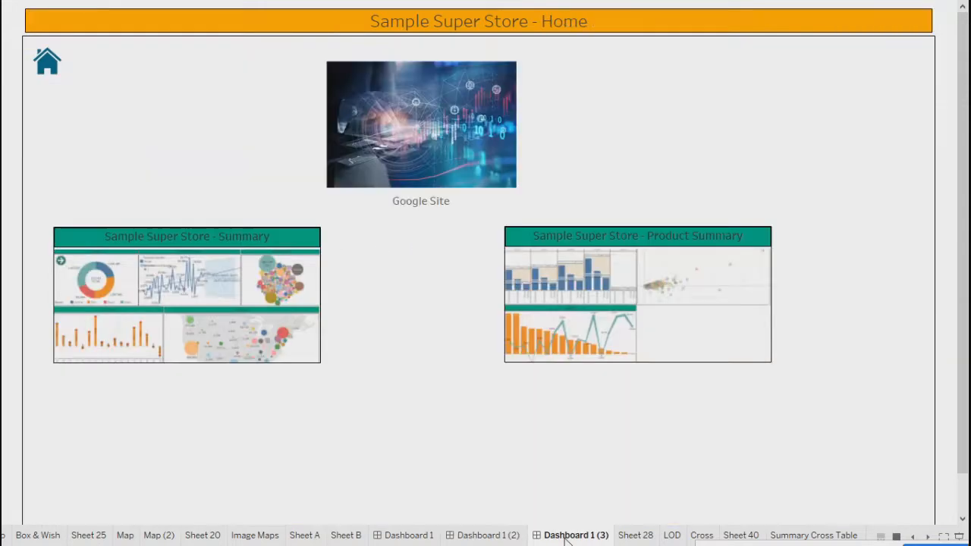
{"action": "left_click", "coordinate": [410, 536]}
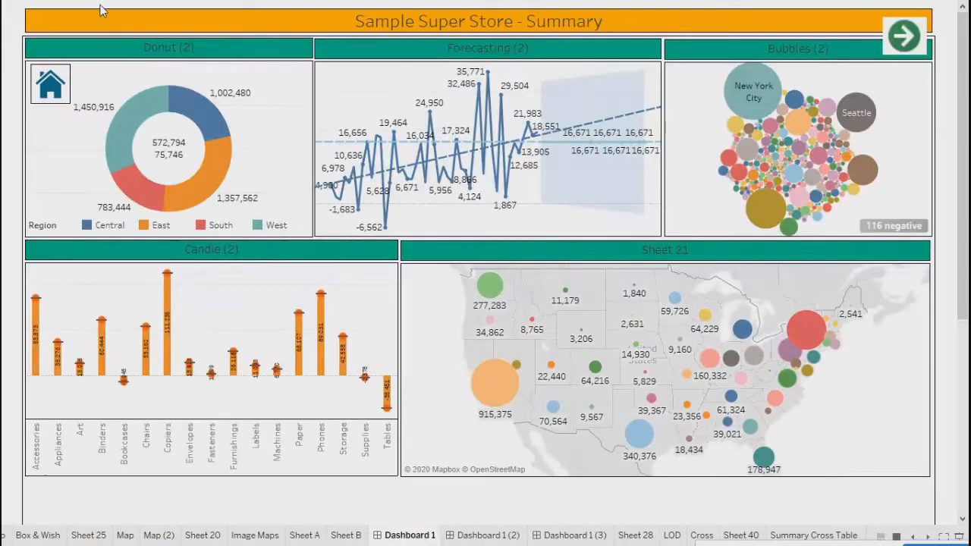
{"action": "key", "text": "Escape"}
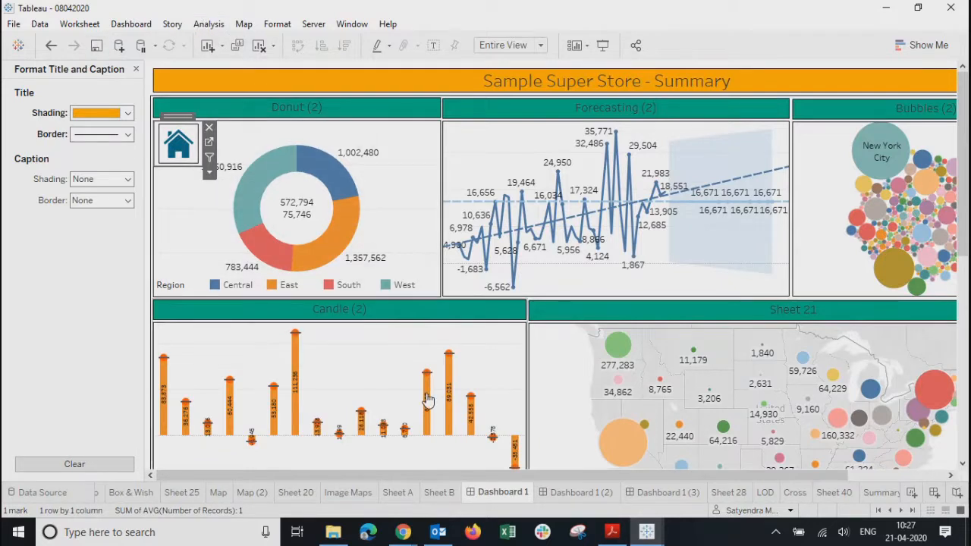
Step: Check the filter action on Dashboard 1 by selecting the Tables bar in Candle (2), and clear the selection
{"action": "left_click", "coordinate": [514, 452]}
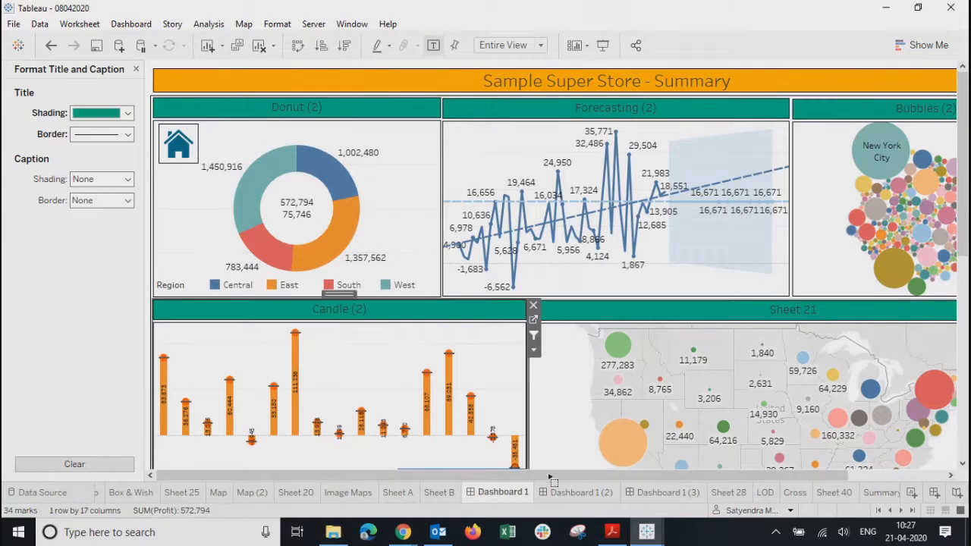
{"action": "left_click_drag", "start_coordinate": [572, 478], "coordinate": [381, 464]}
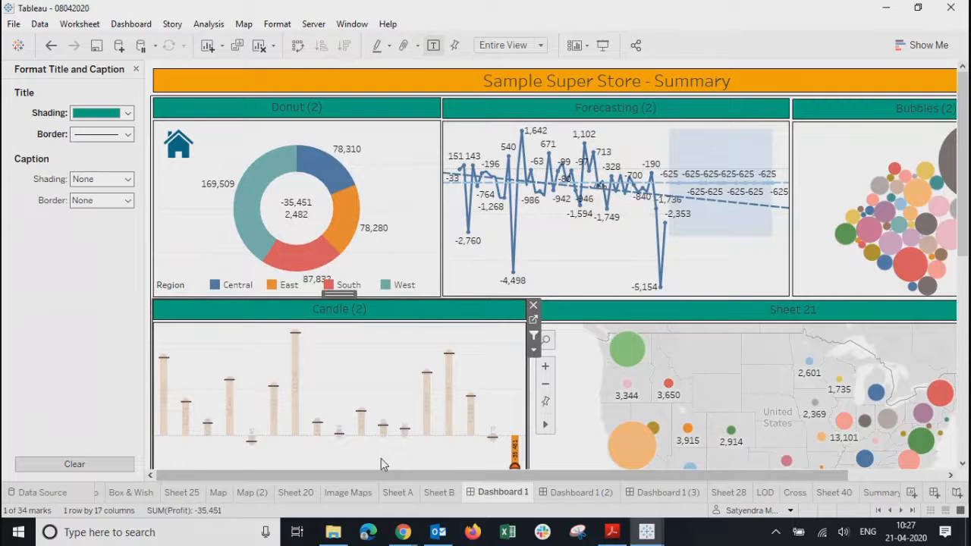
{"action": "left_click", "coordinate": [381, 458]}
{"action": "left_click_drag", "start_coordinate": [379, 475], "coordinate": [248, 492]}
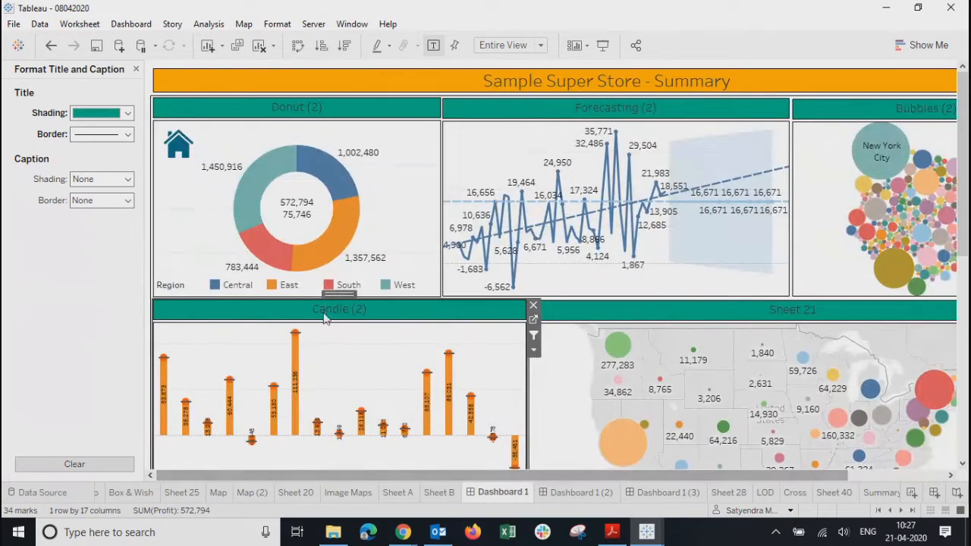
Step: Export Dashboard 1 (2) as the image Dashboard 1 (2).png in Pictures, replacing the existing file, and close the title formatting pane
{"action": "left_click", "coordinate": [428, 497]}
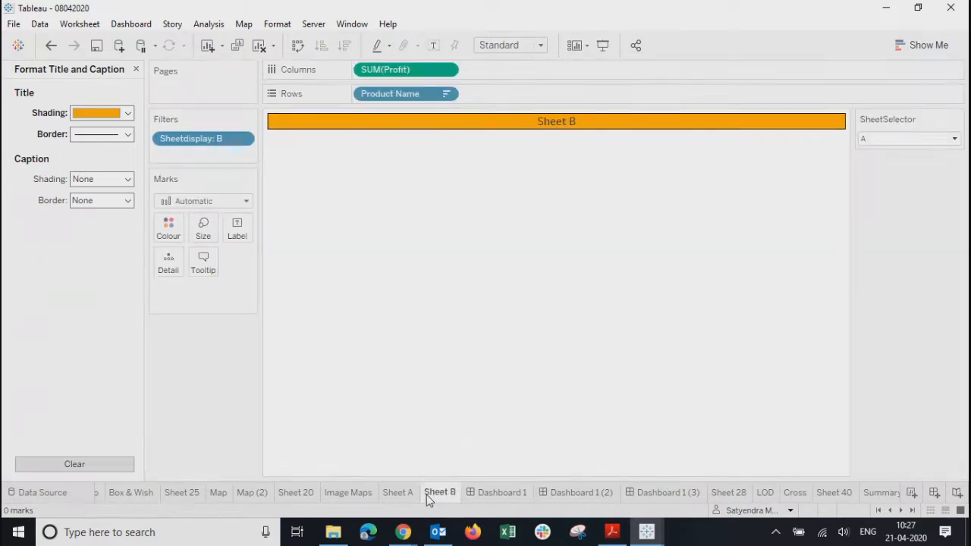
{"action": "left_click", "coordinate": [493, 492]}
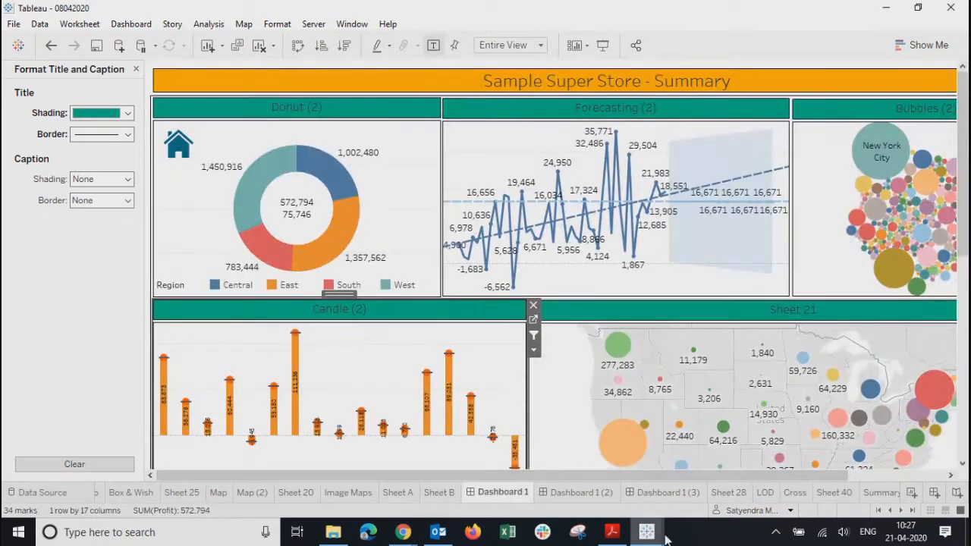
{"action": "left_click", "coordinate": [566, 495]}
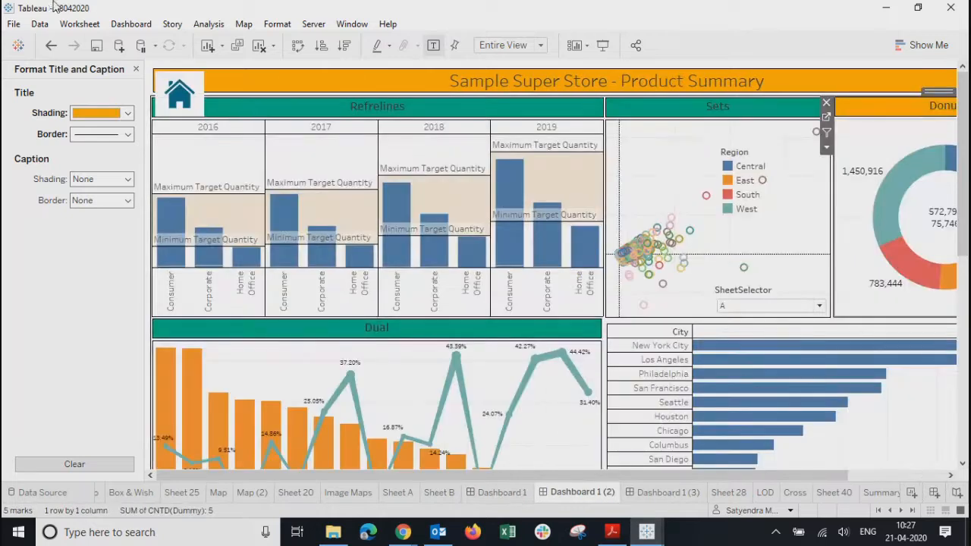
{"action": "left_click", "coordinate": [132, 25]}
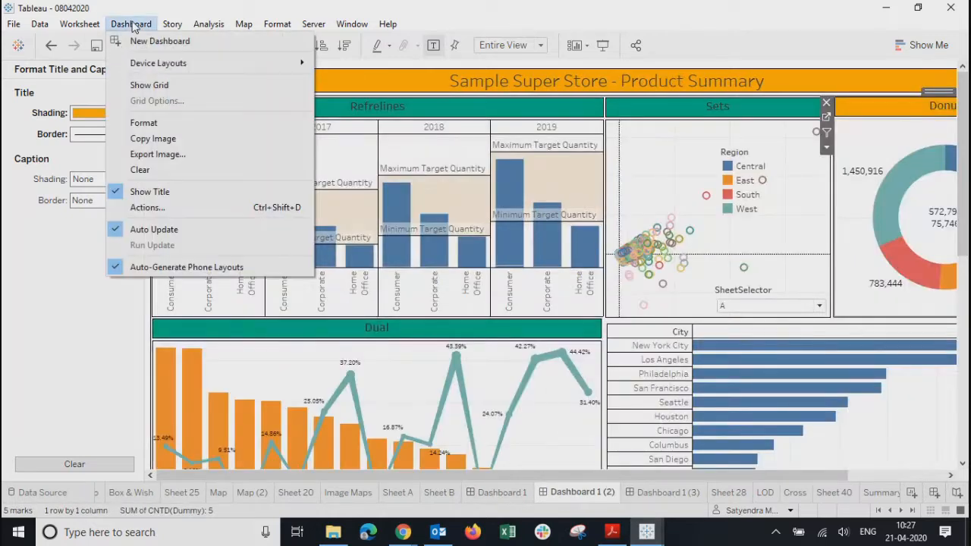
{"action": "left_click", "coordinate": [140, 138]}
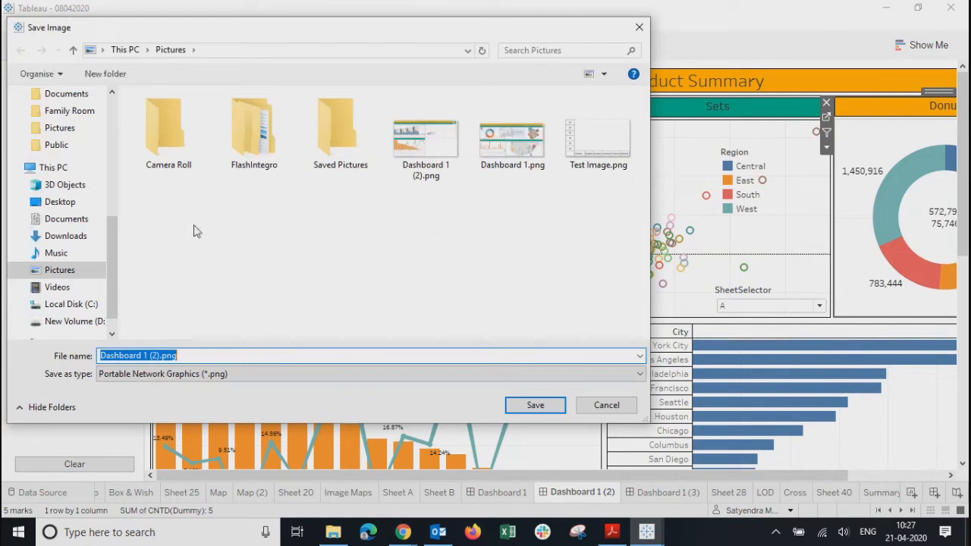
{"action": "left_click", "coordinate": [521, 407]}
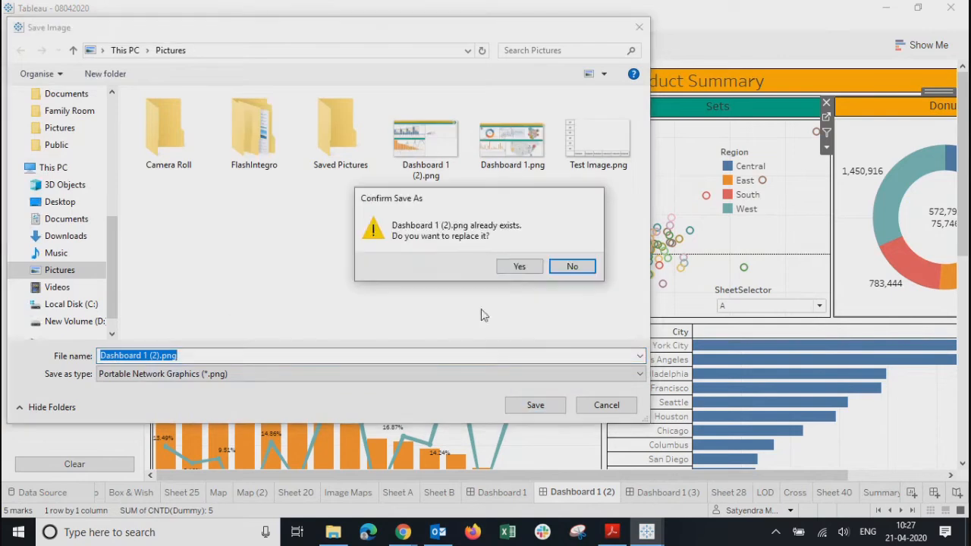
{"action": "left_click", "coordinate": [513, 269]}
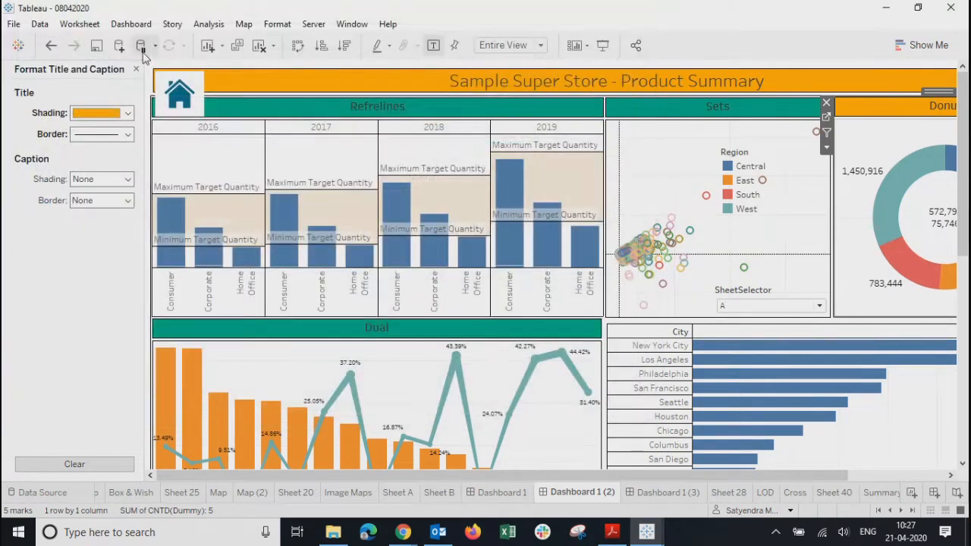
{"action": "left_click", "coordinate": [137, 70]}
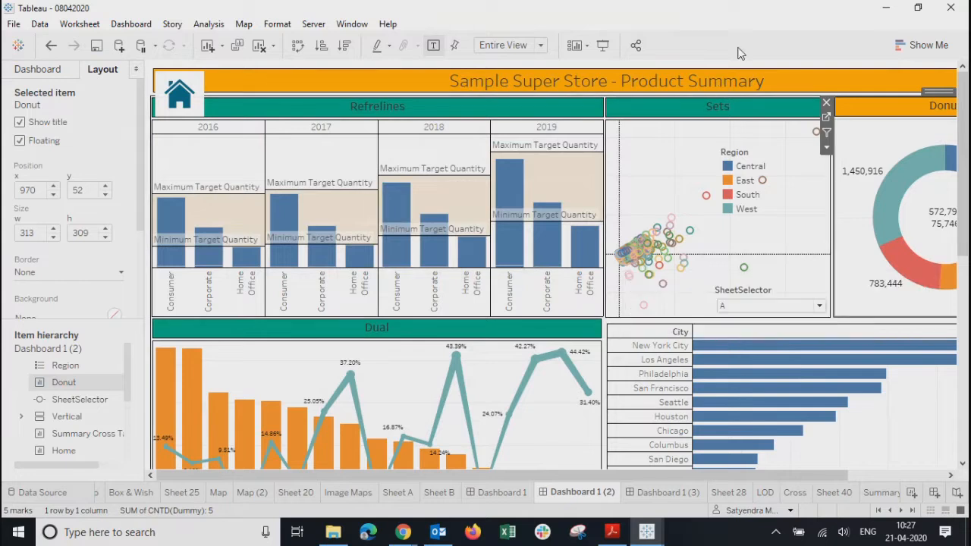
Step: Review the Tableau Public options available for opening and saving the workbook
{"action": "left_click", "coordinate": [275, 25]}
{"action": "mouse_move", "coordinate": [305, 26]}
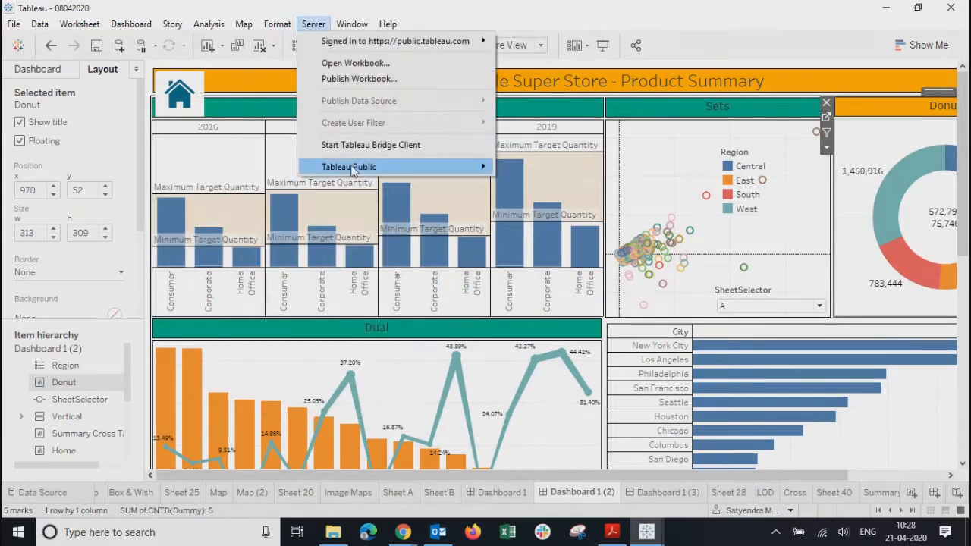
{"action": "mouse_move", "coordinate": [354, 171]}
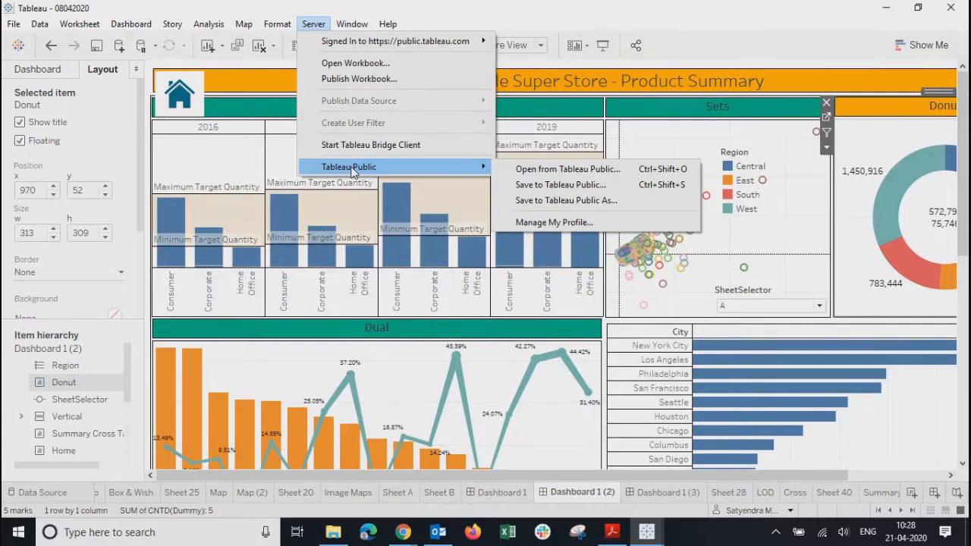
{"action": "key", "text": "Escape"}
{"action": "key", "text": "Escape"}
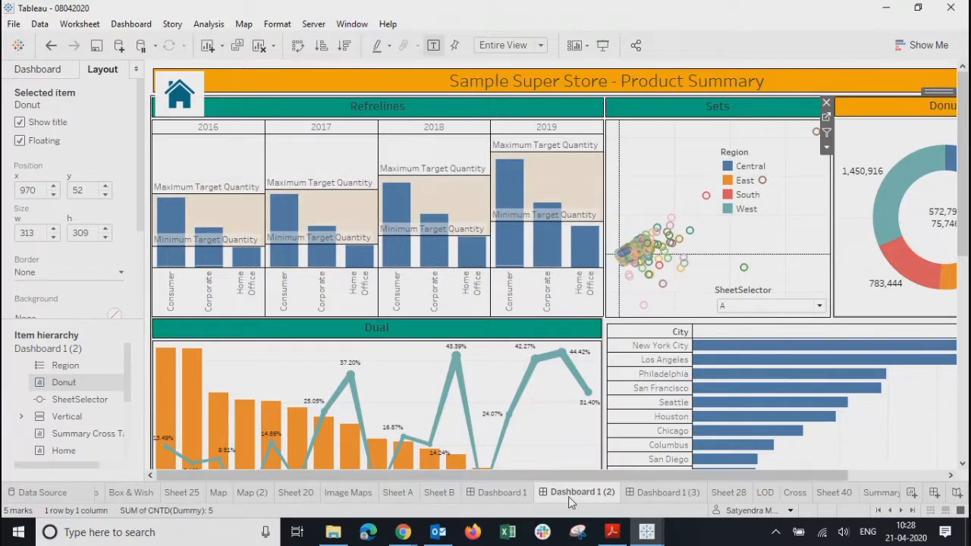
Step: Look at the Box & Wish sheet, Sheet 25 and the workbook's data source connection
{"action": "left_click", "coordinate": [131, 492]}
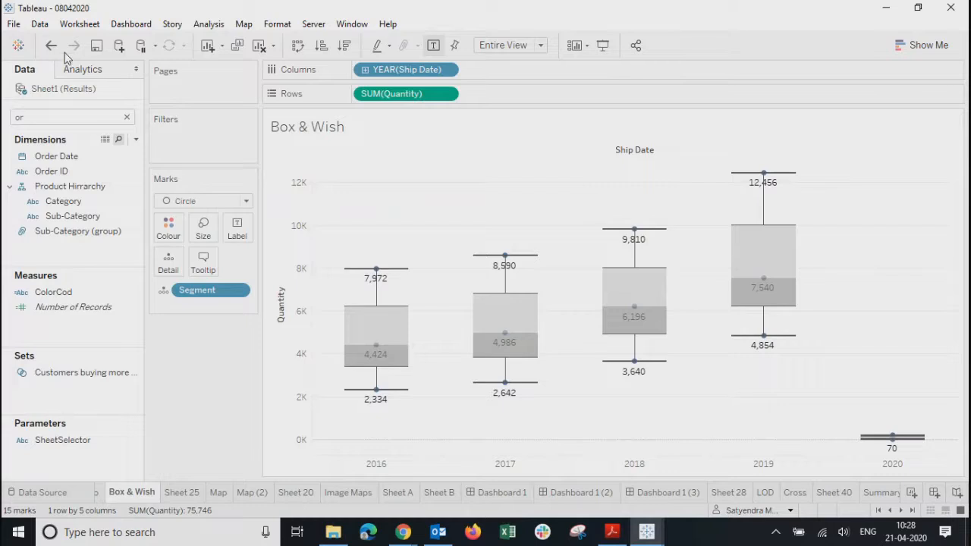
{"action": "left_click", "coordinate": [165, 495]}
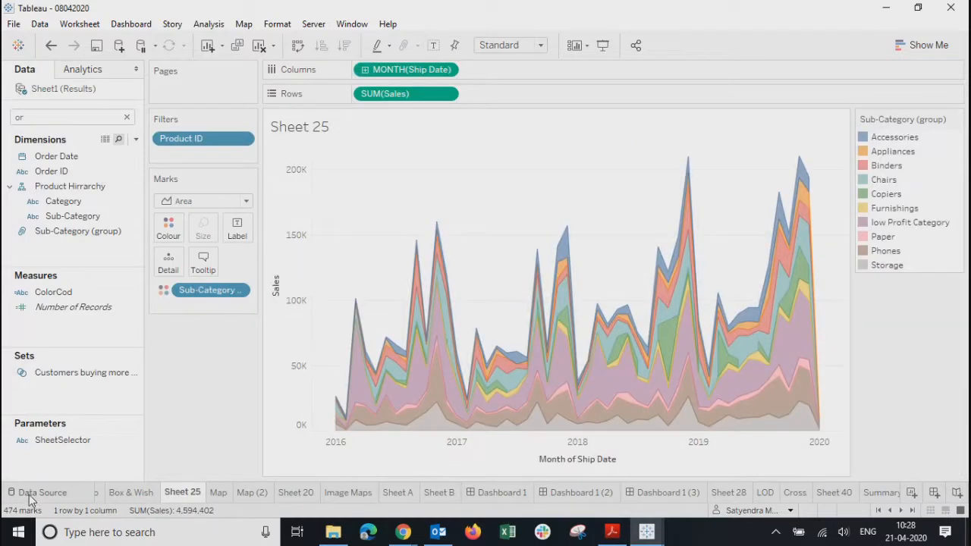
{"action": "left_click", "coordinate": [69, 493]}
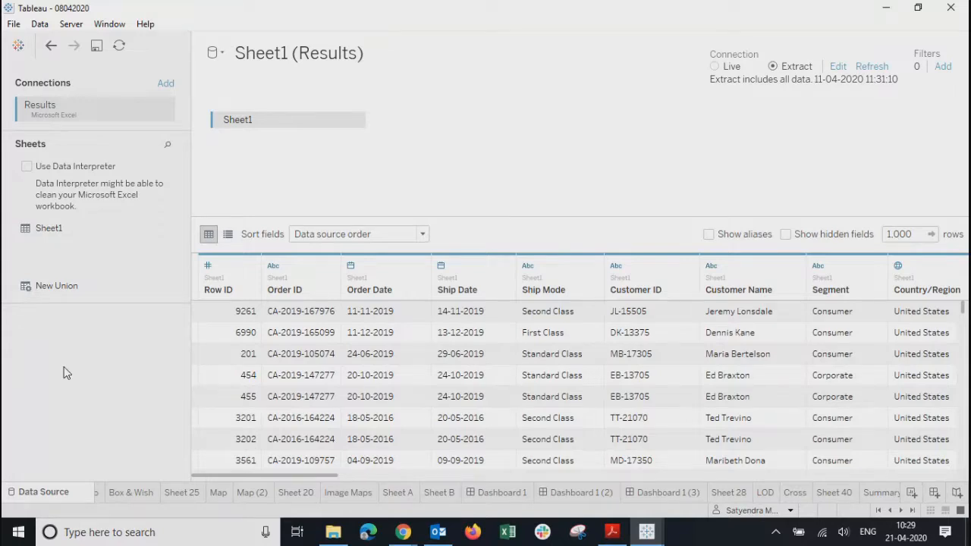
Step: Return to Dashboard 1 (2) and examine the server options for publishing the workbook
{"action": "left_click", "coordinate": [582, 492]}
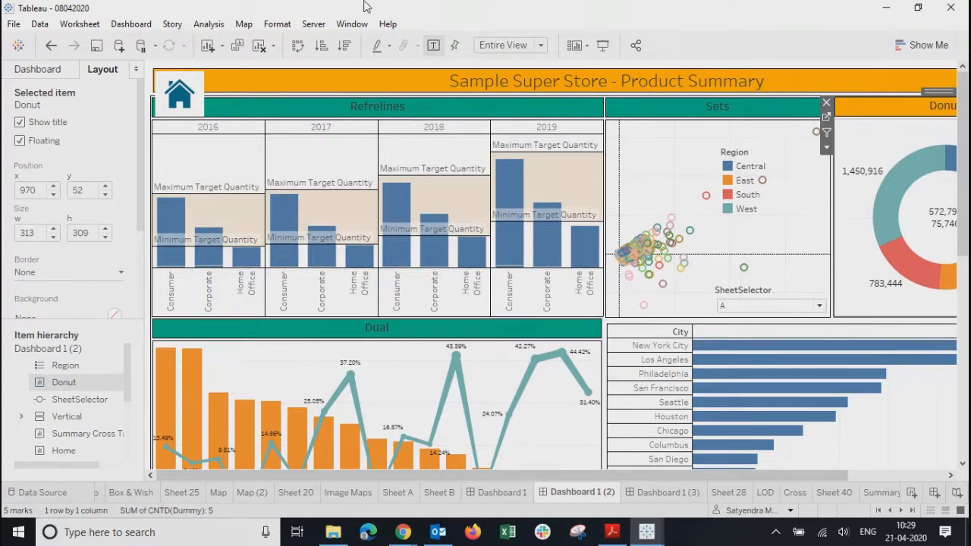
{"action": "left_click", "coordinate": [315, 25]}
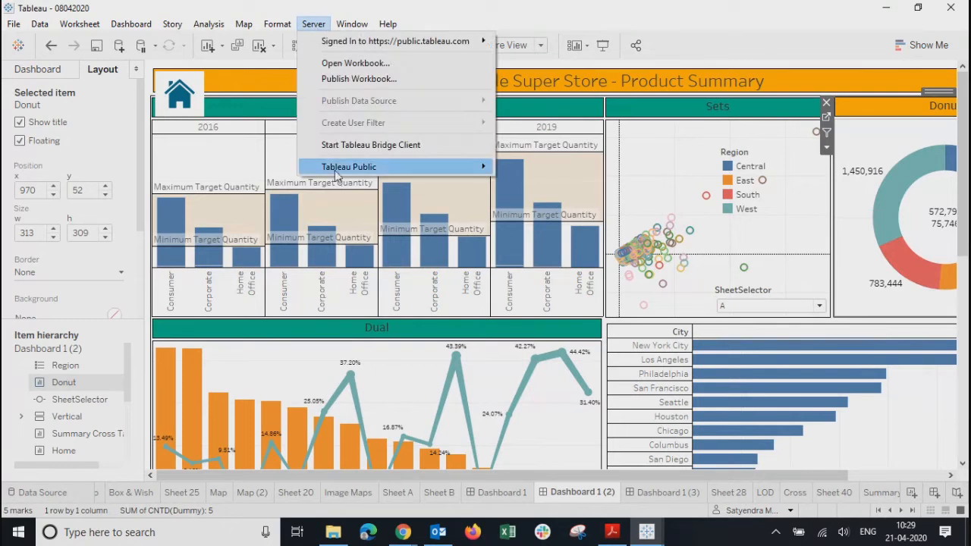
{"action": "mouse_move", "coordinate": [410, 168]}
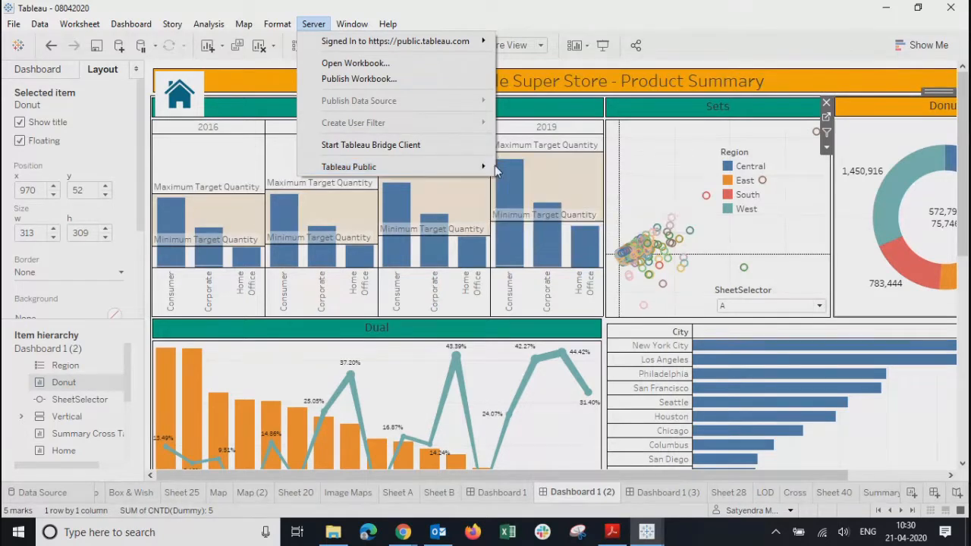
{"action": "mouse_move", "coordinate": [444, 177]}
{"action": "left_click", "coordinate": [734, 173]}
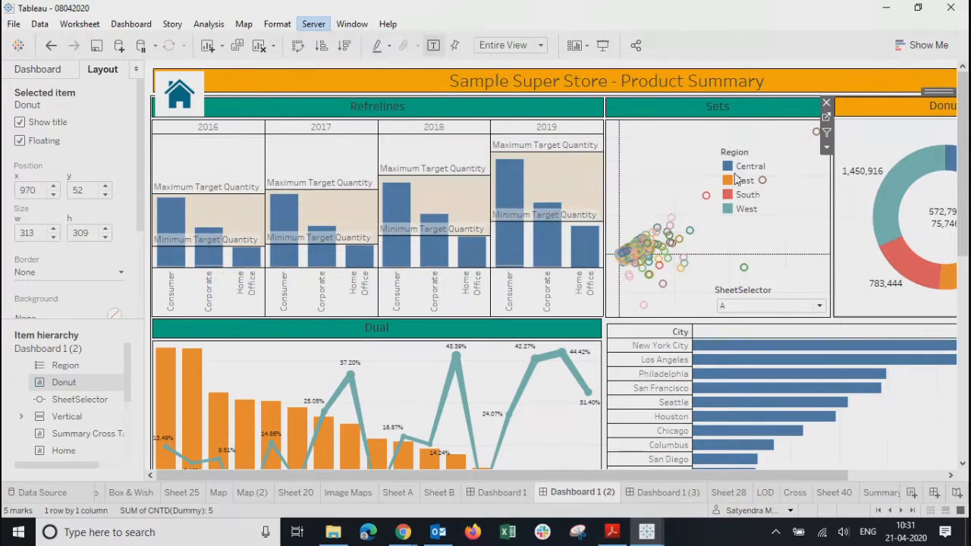
Step: Move the floating Region legend within the Sets chart on Dashboard 1 (2), and remove it from the dashboard
{"action": "left_click", "coordinate": [771, 156]}
{"action": "left_click_drag", "start_coordinate": [759, 140], "coordinate": [694, 141]}
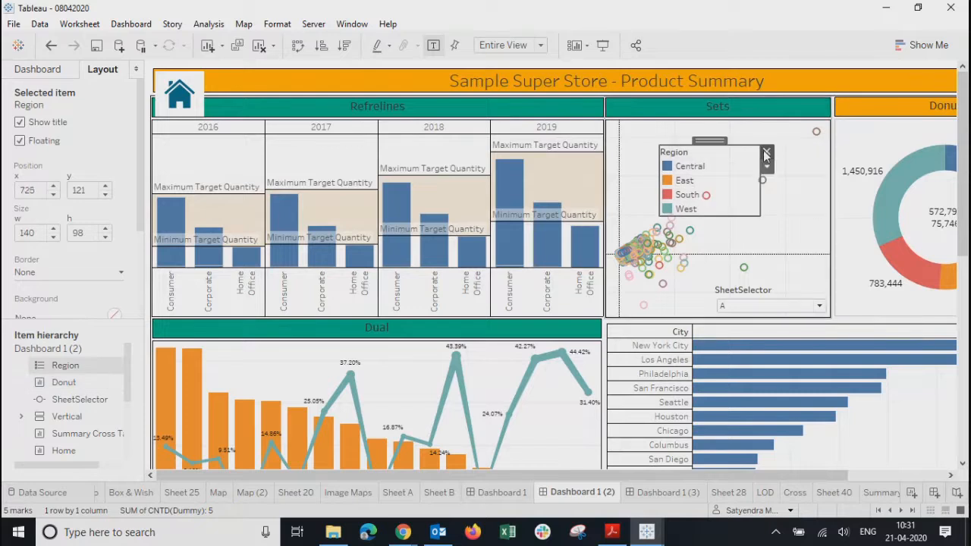
{"action": "left_click", "coordinate": [766, 152]}
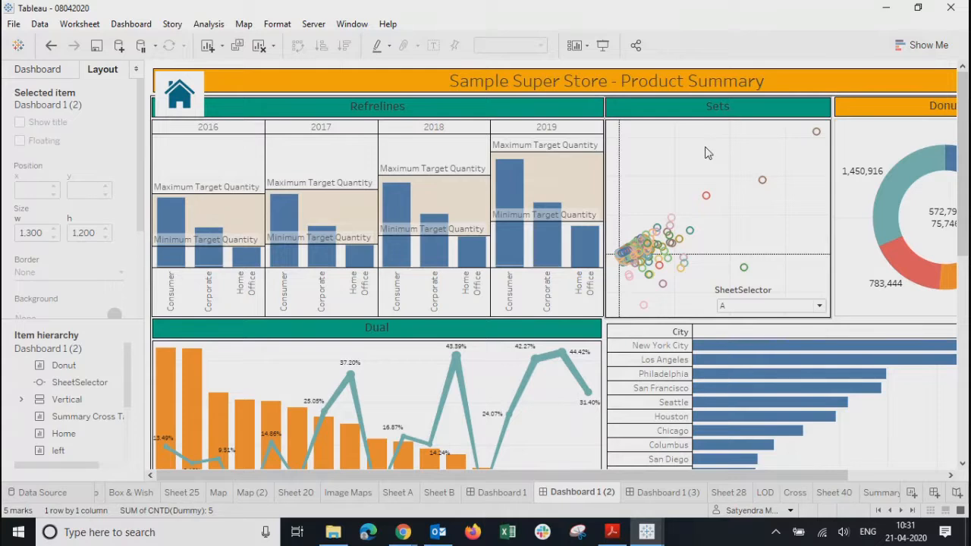
Step: Review the server publishing options, the data source's extract connection, and the Tableau Public options from Dashboard 1 (3)
{"action": "left_click", "coordinate": [317, 28]}
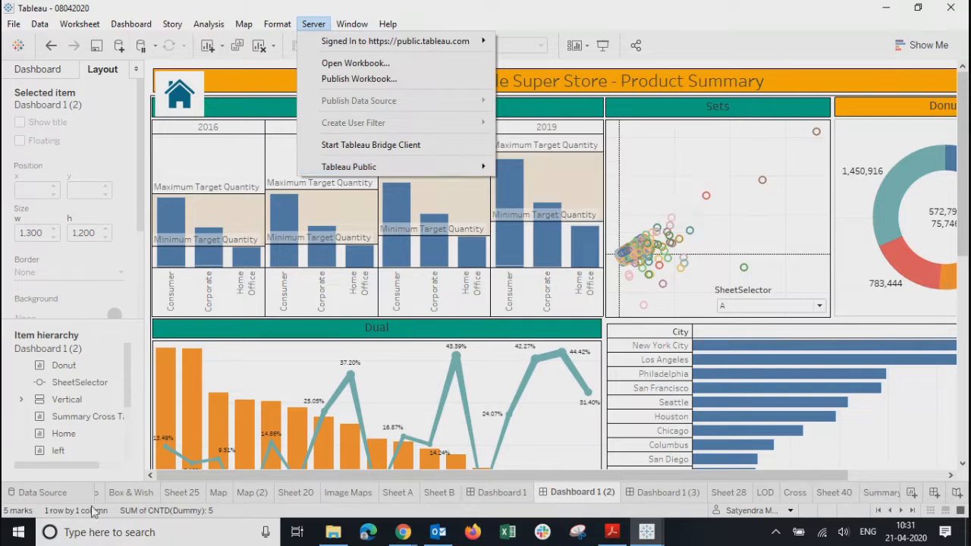
{"action": "key", "text": "Escape"}
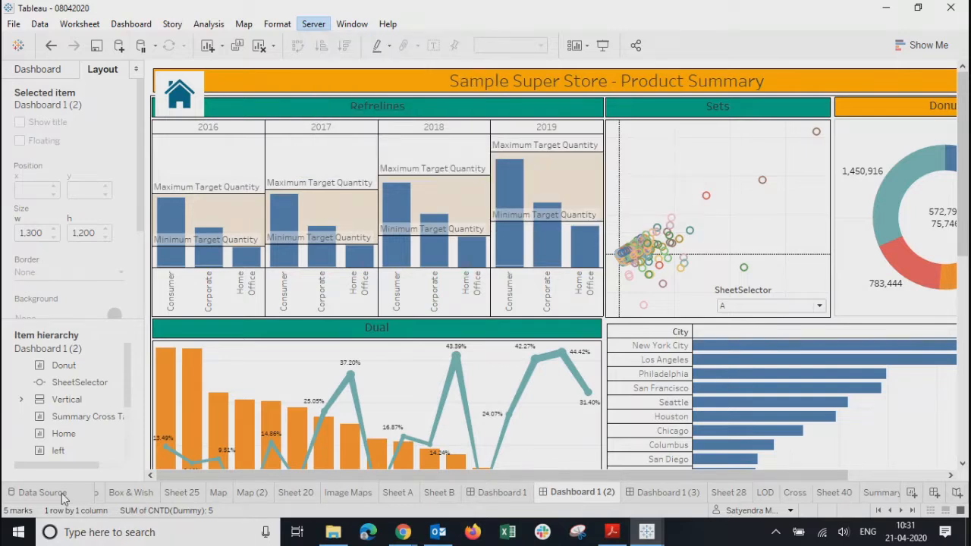
{"action": "left_click", "coordinate": [63, 498]}
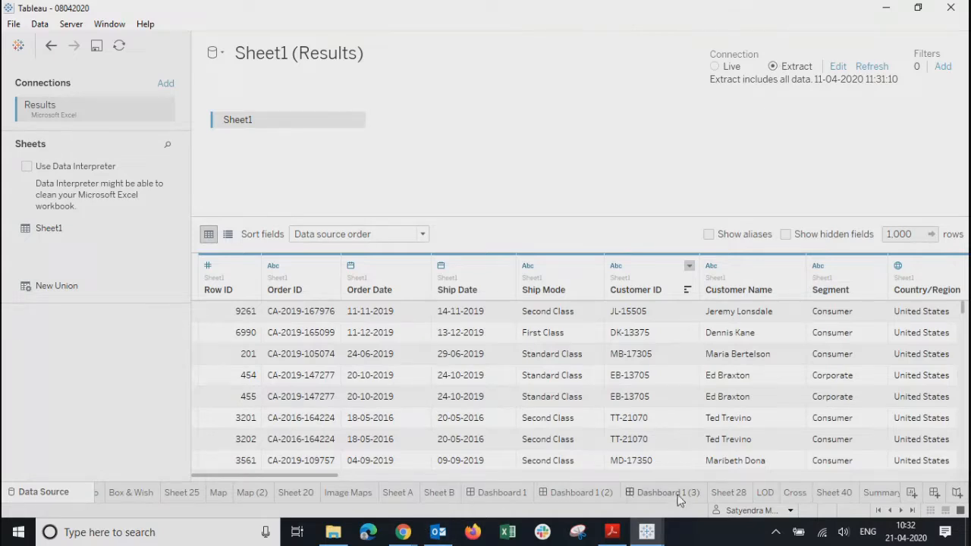
{"action": "left_click", "coordinate": [637, 493]}
{"action": "left_click", "coordinate": [314, 24]}
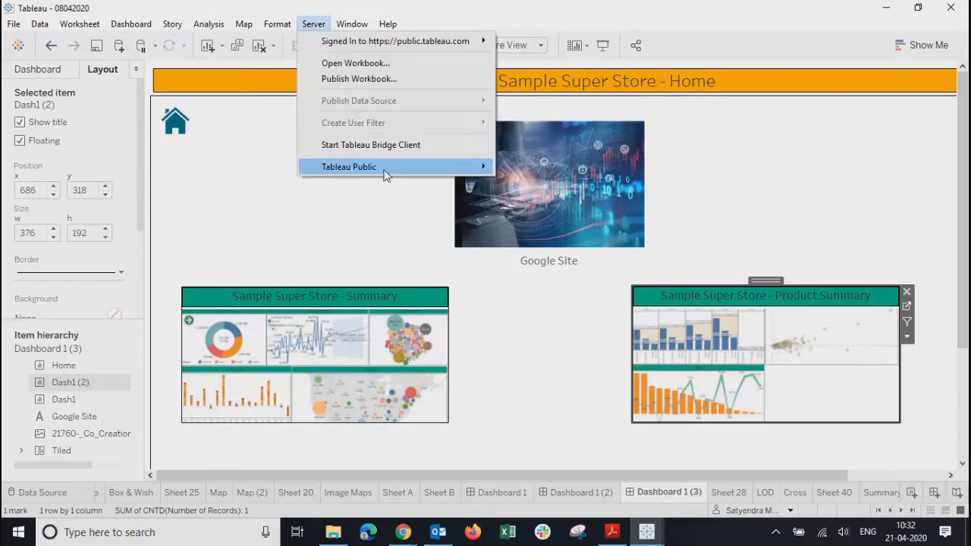
{"action": "mouse_move", "coordinate": [385, 174]}
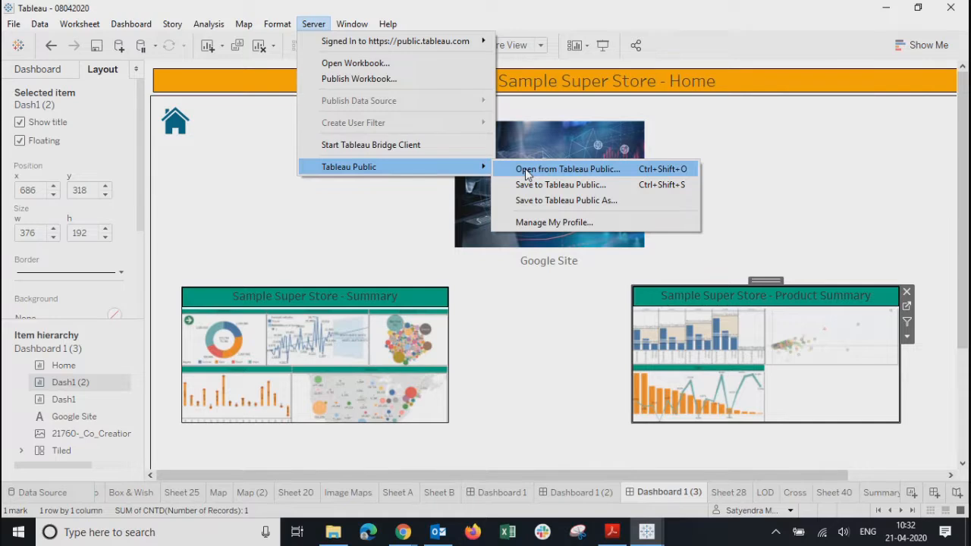
Step: Look at Dashboard 1 (2), the workbook's file and export commands, and the data source page reached from Sheet A
{"action": "left_click", "coordinate": [581, 492]}
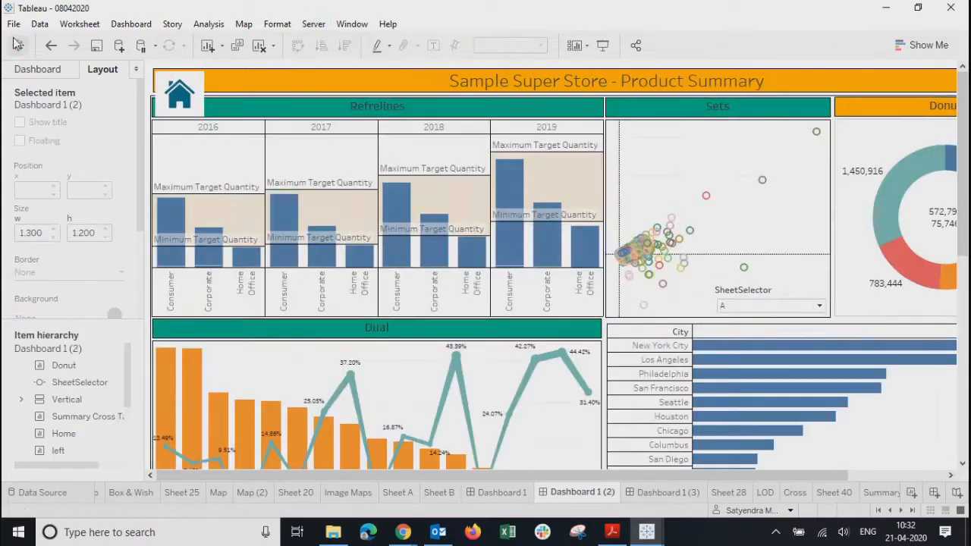
{"action": "left_click", "coordinate": [16, 25]}
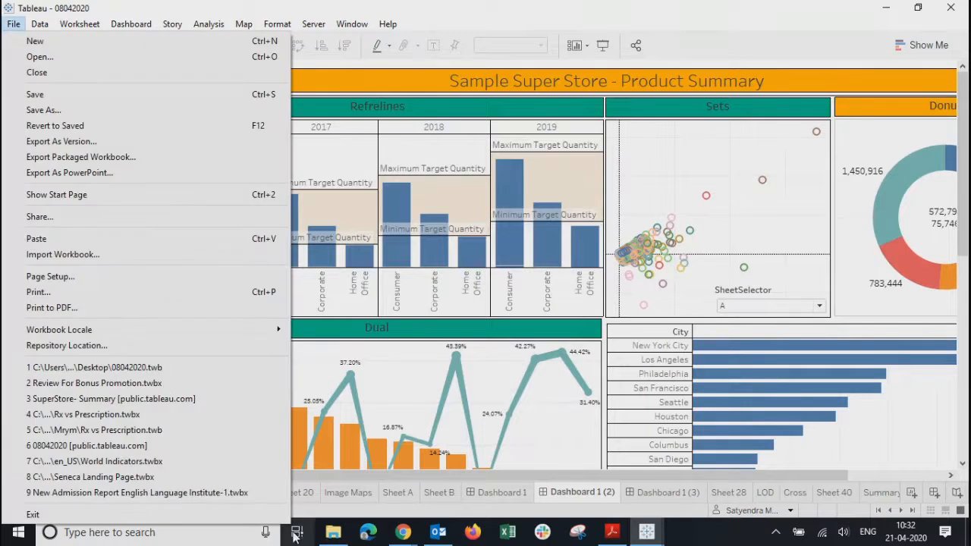
{"action": "left_click", "coordinate": [399, 492]}
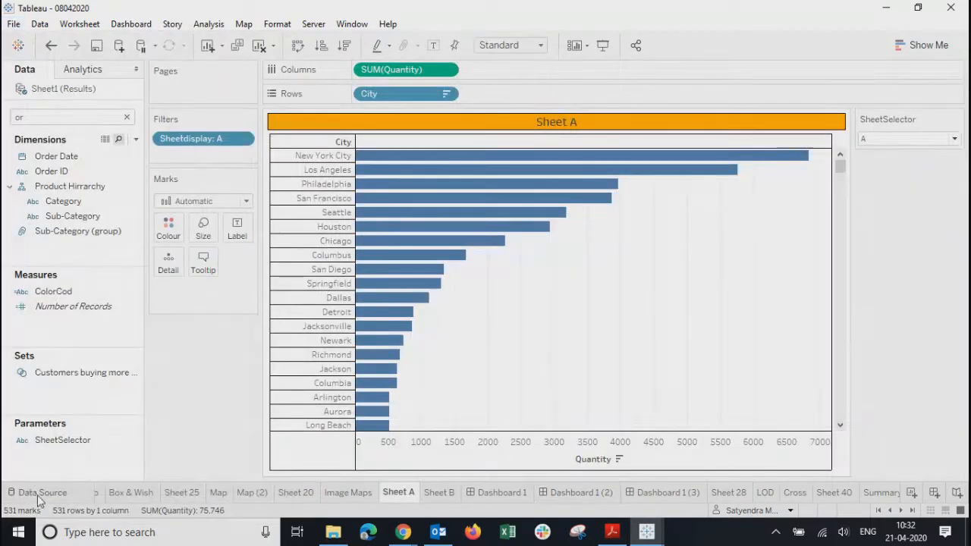
{"action": "right_click", "coordinate": [43, 89]}
{"action": "left_click", "coordinate": [97, 100]}
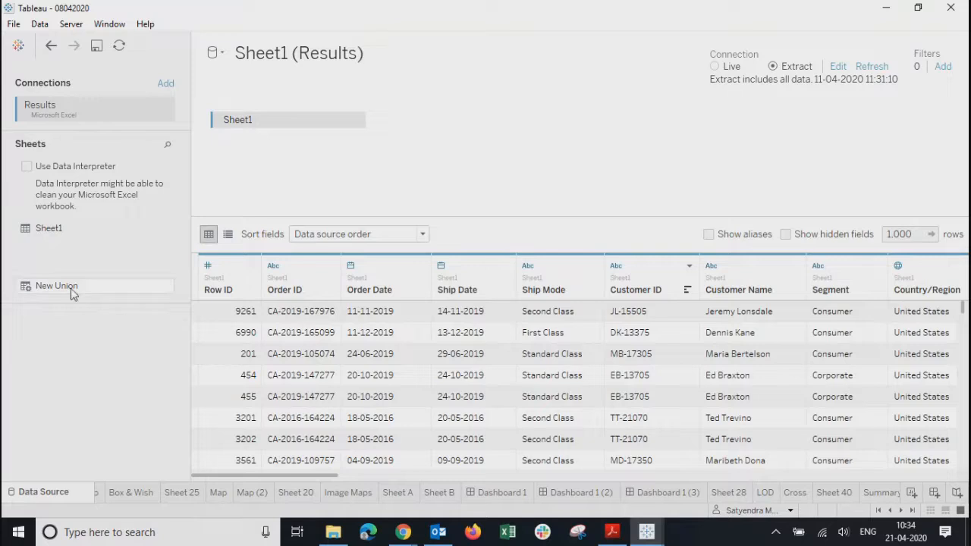
Step: Look through Dashboard 1 (3), Dashboard 1 (2) and Dashboard 1
{"action": "mouse_move", "coordinate": [612, 532]}
{"action": "left_click", "coordinate": [654, 497]}
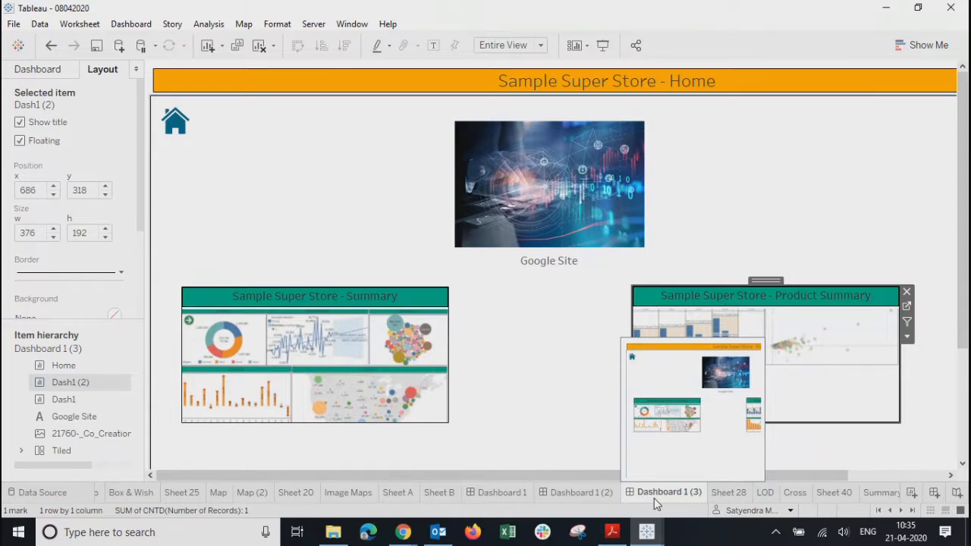
{"action": "left_click", "coordinate": [575, 345]}
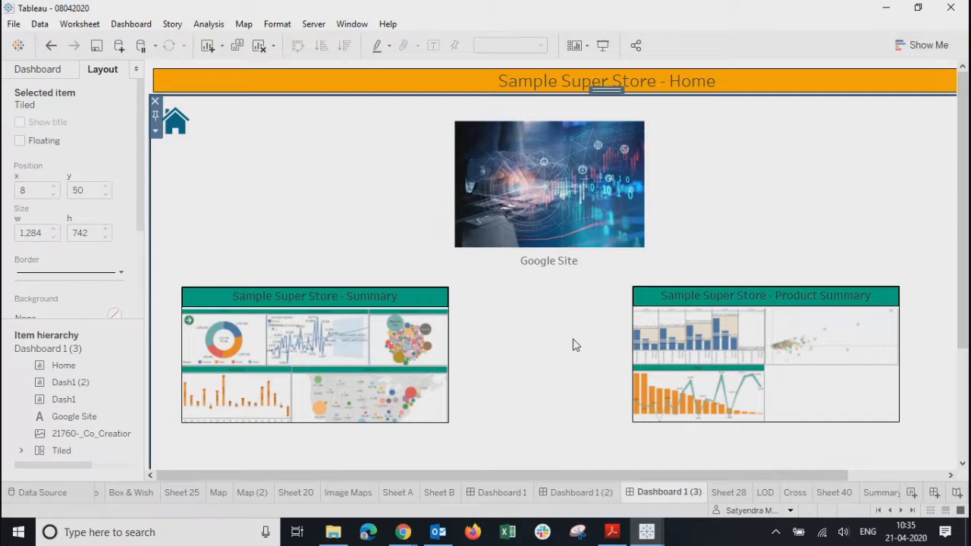
{"action": "left_click", "coordinate": [569, 495]}
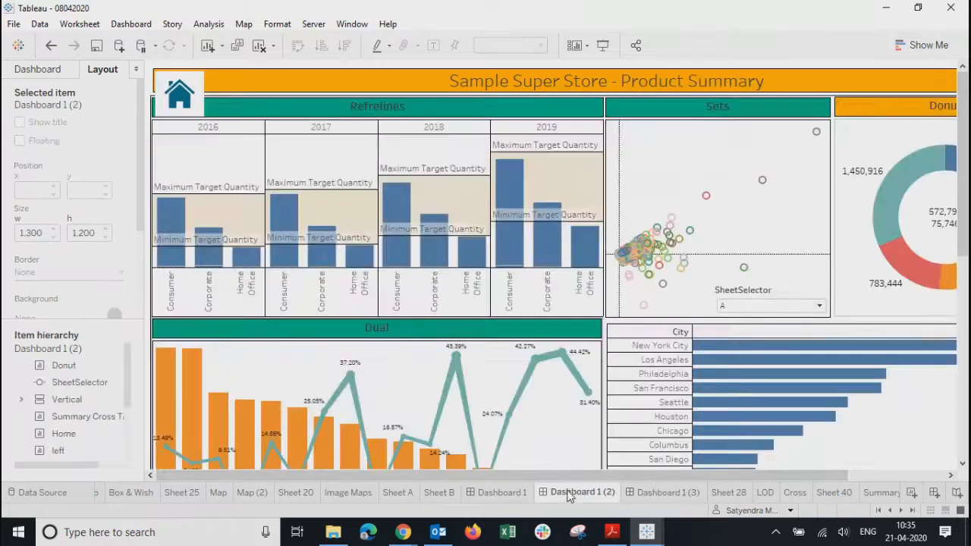
{"action": "left_click", "coordinate": [503, 491]}
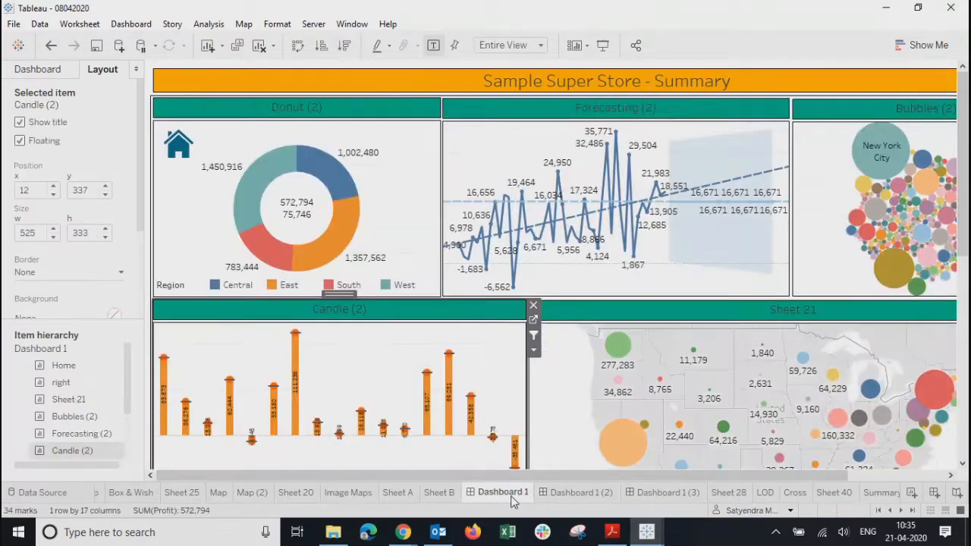
Step: Rename Dashboard 1 as Summary
{"action": "double_click", "coordinate": [510, 495]}
{"action": "type", "text": "Sample"}
{"action": "key", "text": "BackSpace"}
{"action": "key", "text": "BackSpace"}
{"action": "key", "text": "BackSpace"}
{"action": "key", "text": "BackSpace"}
{"action": "key", "text": "BackSpace"}
{"action": "type", "text": "ummary"}
{"action": "key", "text": "Return"}
Step: Rename Dashboard 1 (2) as Product Summary
{"action": "left_click", "coordinate": [564, 501]}
{"action": "double_click", "coordinate": [565, 495]}
{"action": "double_click", "coordinate": [565, 495]}
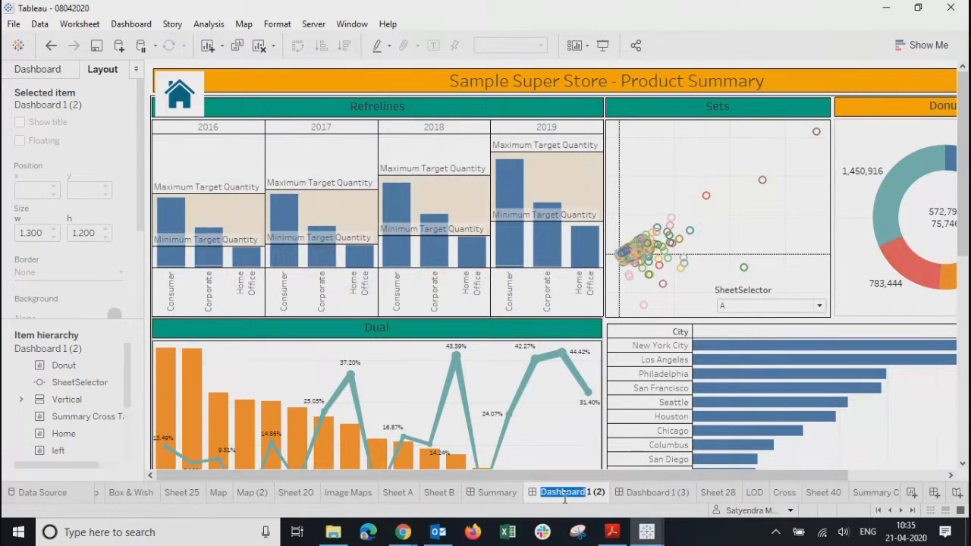
{"action": "key", "text": "BackSpace"}
{"action": "key", "text": "Right"}
{"action": "key", "text": "Right"}
{"action": "key", "text": "Right"}
{"action": "key", "text": "Right"}
{"action": "key", "text": "Right"}
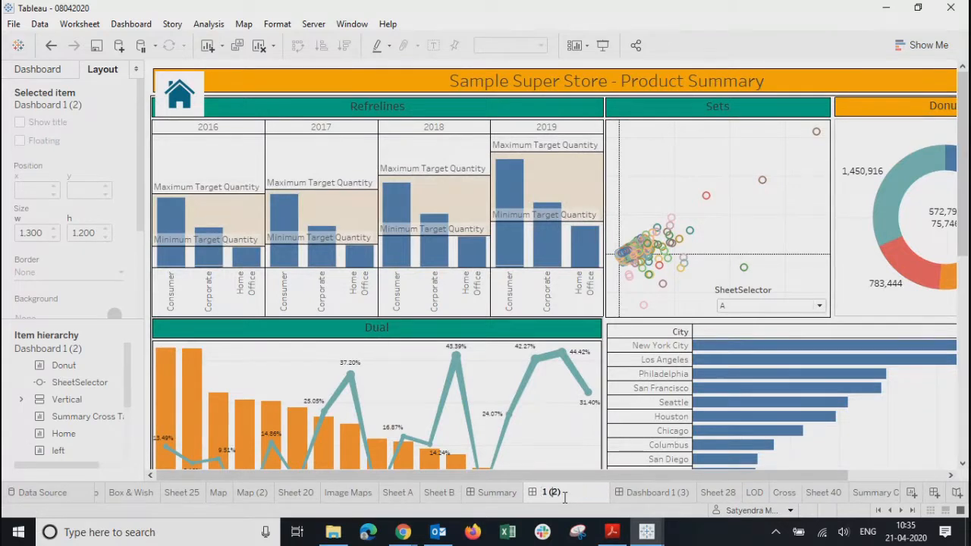
{"action": "key", "text": "BackSpace"}
{"action": "key", "text": "BackSpace"}
{"action": "key", "text": "BackSpace"}
{"action": "key", "text": "BackSpace"}
{"action": "key", "text": "BackSpace"}
{"action": "type", "text": "ro"}
{"action": "key", "text": "BackSpace"}
{"action": "key", "text": "BackSpace"}
{"action": "type", "text": "Product Summary"}
{"action": "key", "text": "BackSpace"}
{"action": "key", "text": "BackSpace"}
{"action": "key", "text": "BackSpace"}
{"action": "type", "text": "mary"}
{"action": "key", "text": "Return"}
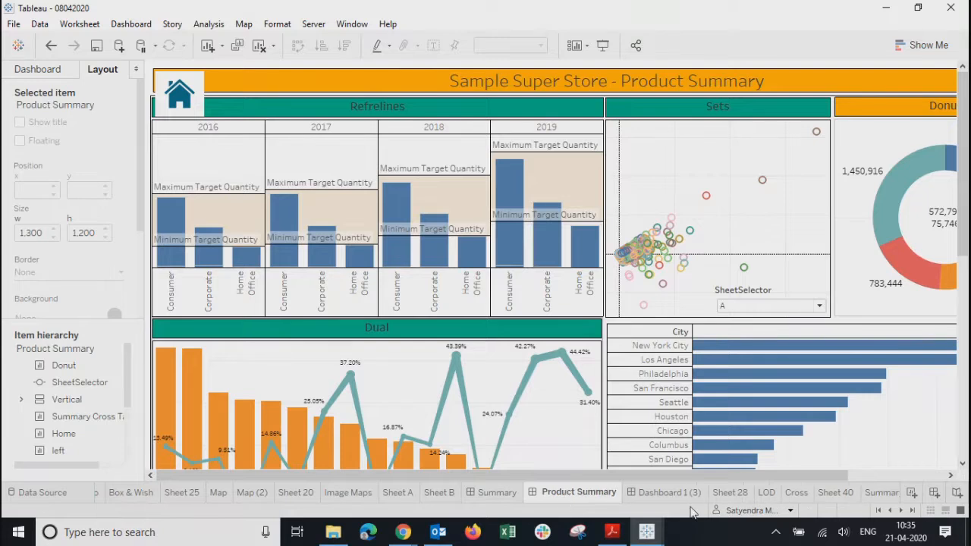
Step: Rename Dashboard 1 (3) as Landing Page
{"action": "double_click", "coordinate": [674, 496]}
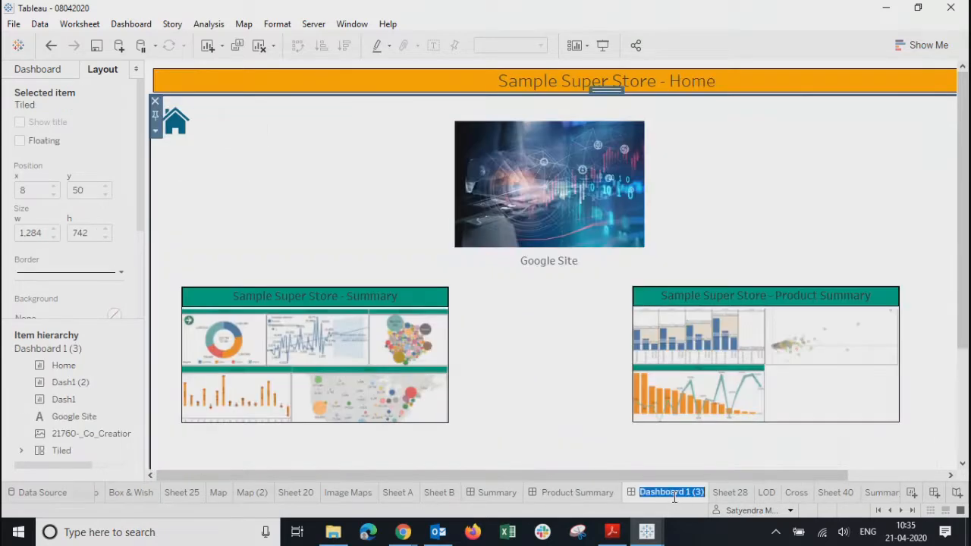
{"action": "type", "text": "Landing Page"}
{"action": "left_click", "coordinate": [484, 379]}
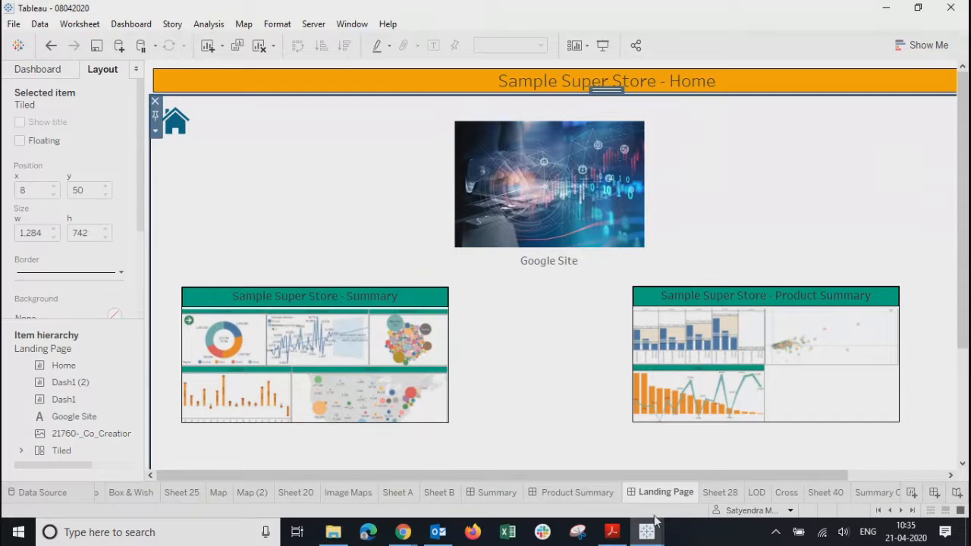
Step: Look through the Summary, Product Summary and Landing Page dashboards, and show the Landing Page in presentation mode
{"action": "left_click", "coordinate": [536, 492]}
{"action": "left_click", "coordinate": [497, 493]}
{"action": "left_click", "coordinate": [577, 493]}
{"action": "left_click", "coordinate": [628, 493]}
{"action": "left_click", "coordinate": [497, 492]}
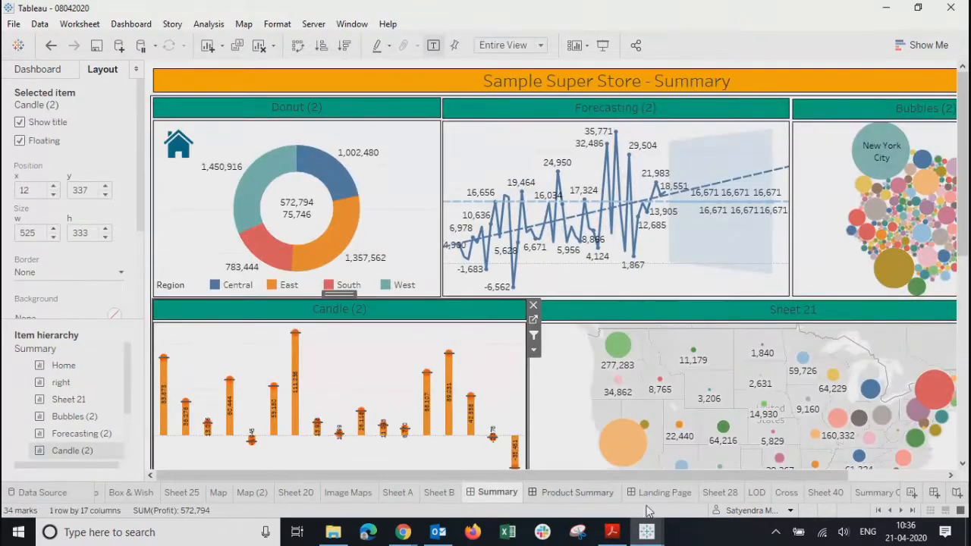
{"action": "left_click", "coordinate": [575, 493]}
{"action": "left_click", "coordinate": [660, 491]}
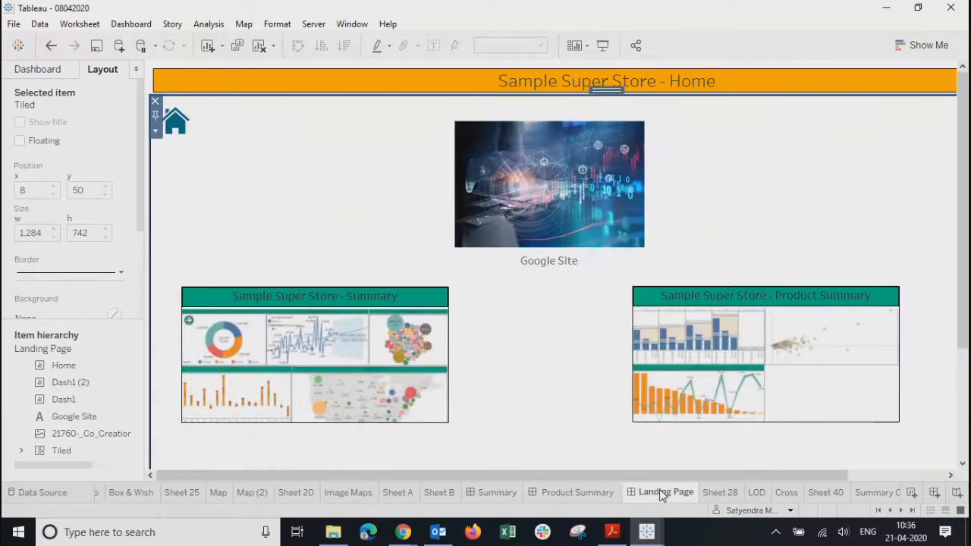
{"action": "left_click", "coordinate": [604, 46]}
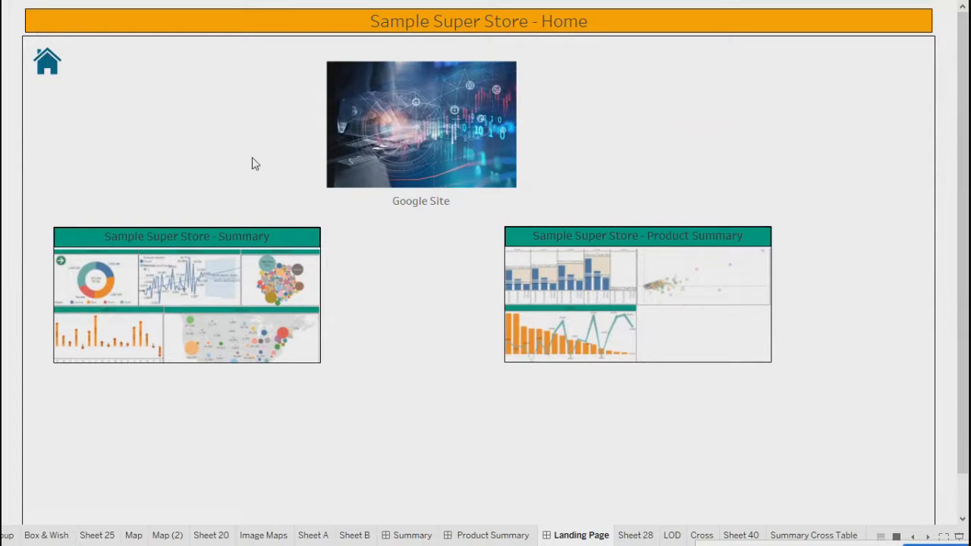
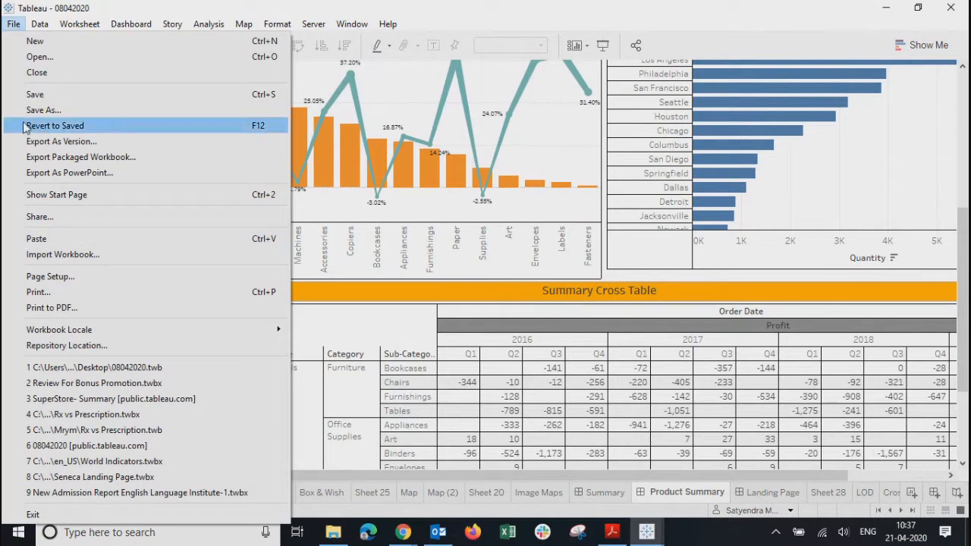
Step: Export the workbook as the PowerPoint presentation 08042020.pptx in the Pictures folder
{"action": "left_click", "coordinate": [73, 174]}
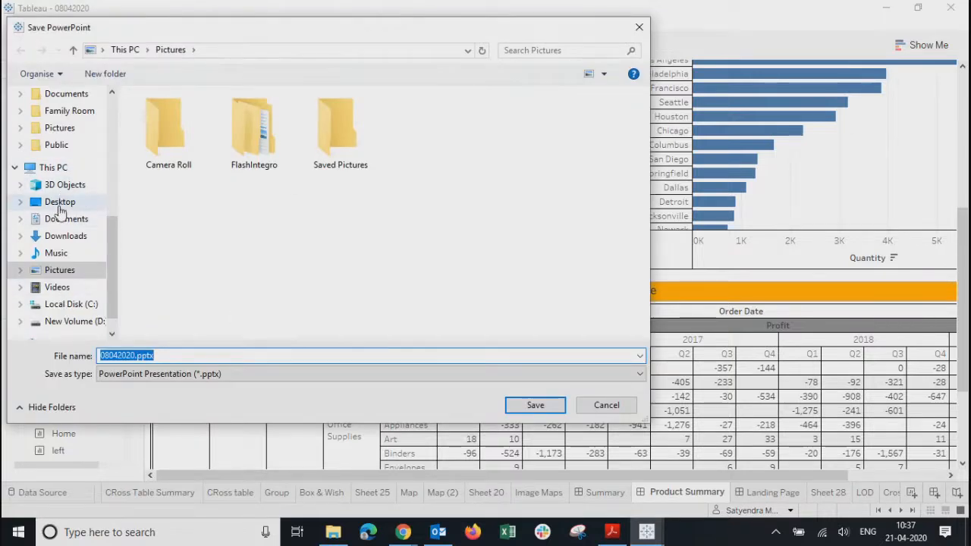
{"action": "left_click", "coordinate": [513, 405]}
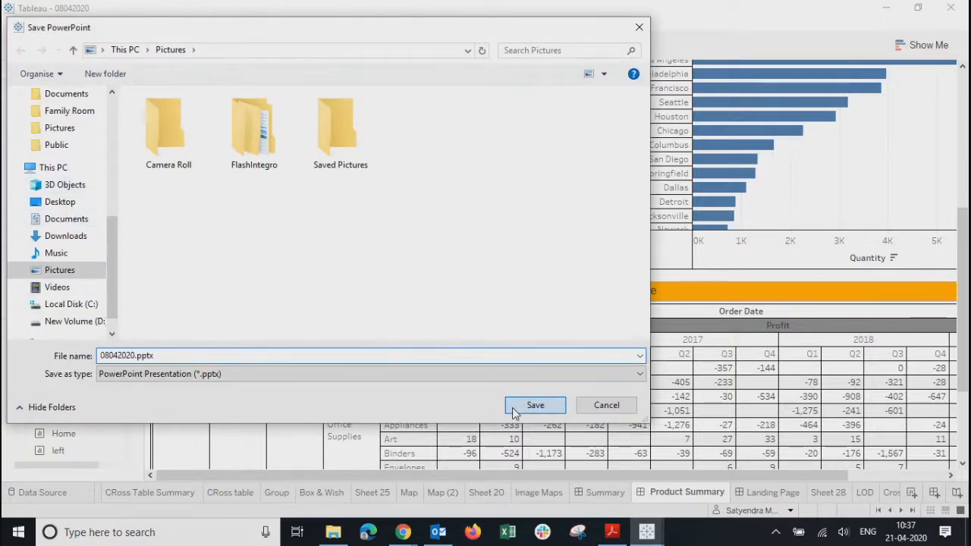
Step: Switch to File Explorer, open the exported 08042020.pptx from This PC's Pictures folder in PowerPoint, and view slide 2
{"action": "left_click", "coordinate": [333, 532]}
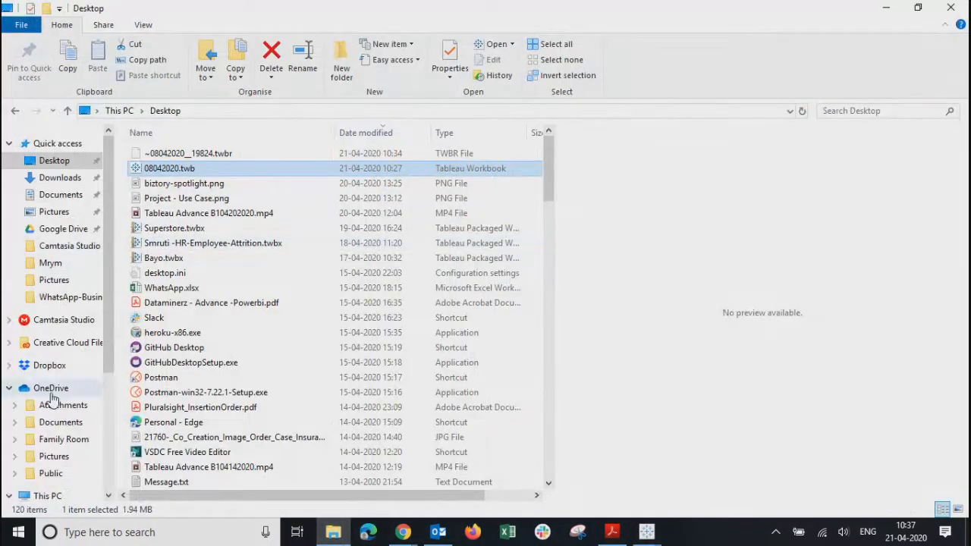
{"action": "left_click", "coordinate": [60, 459]}
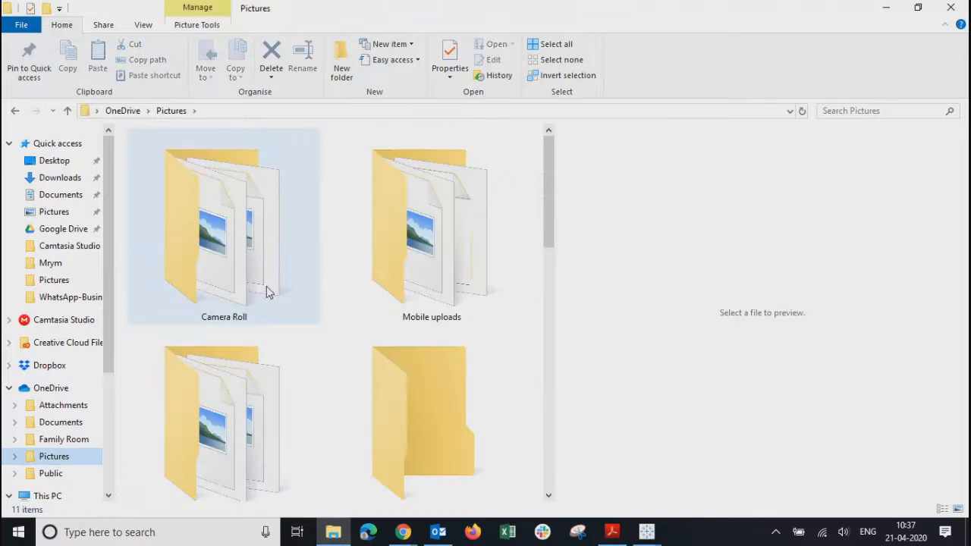
{"action": "scroll", "coordinate": [258, 284], "scroll_direction": "down", "scroll_amount": 6}
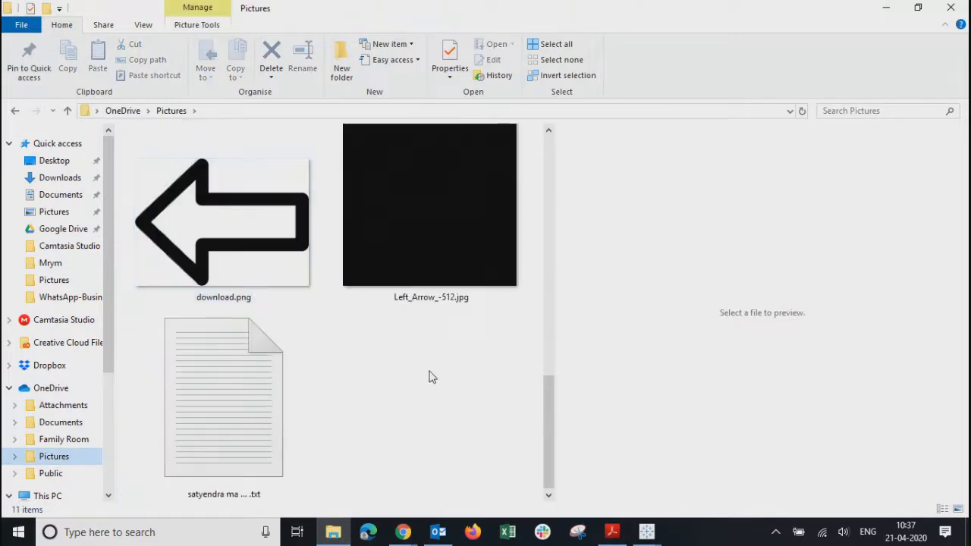
{"action": "scroll", "coordinate": [430, 377], "scroll_direction": "up", "scroll_amount": 3}
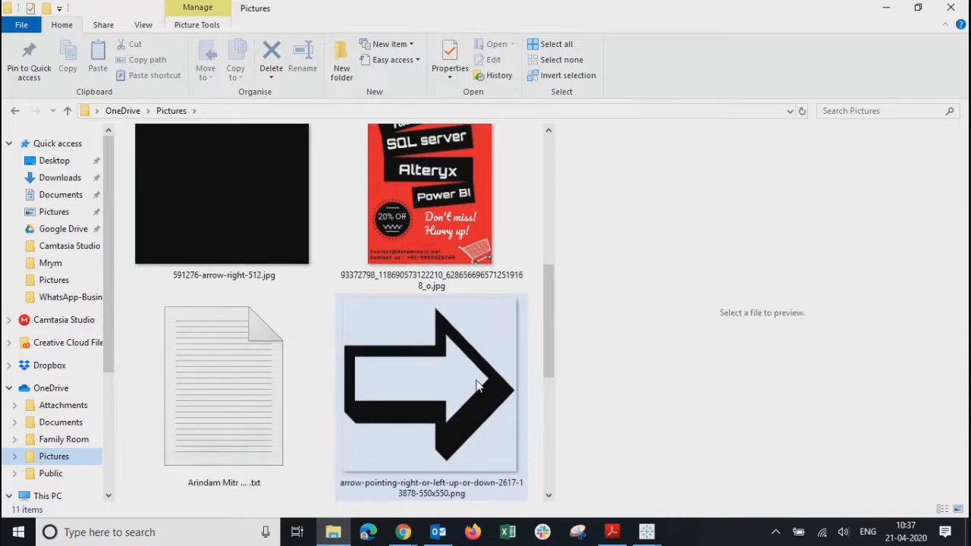
{"action": "scroll", "coordinate": [477, 386], "scroll_direction": "up", "scroll_amount": 4}
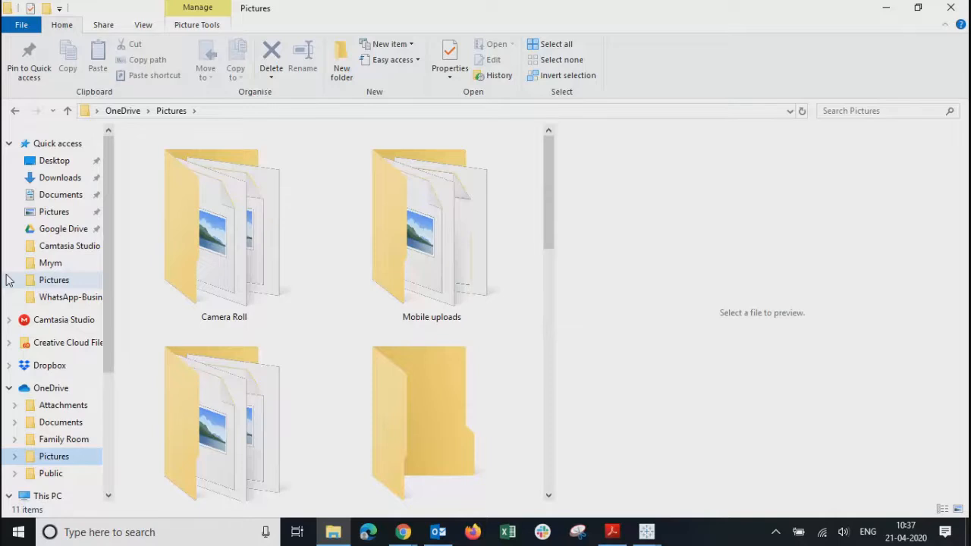
{"action": "left_click", "coordinate": [52, 215]}
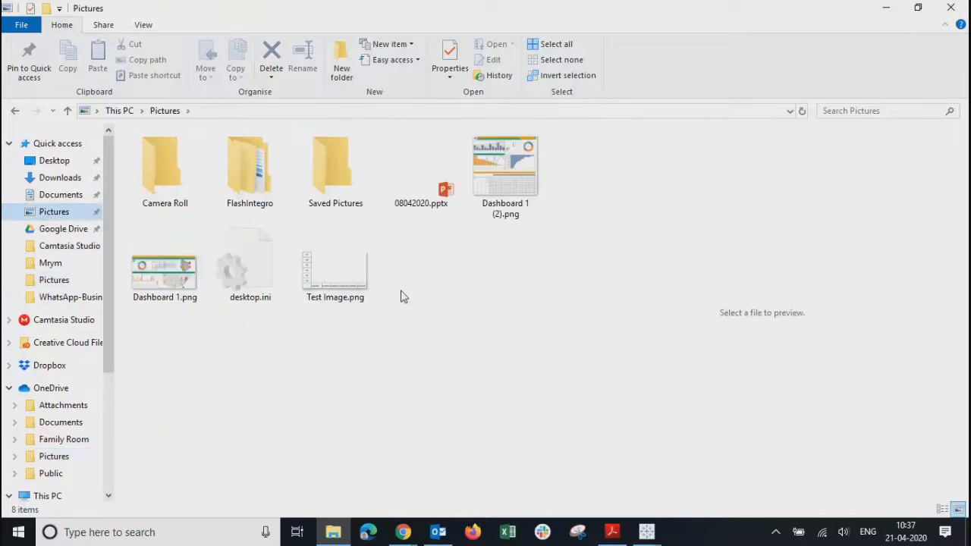
{"action": "left_click", "coordinate": [403, 176]}
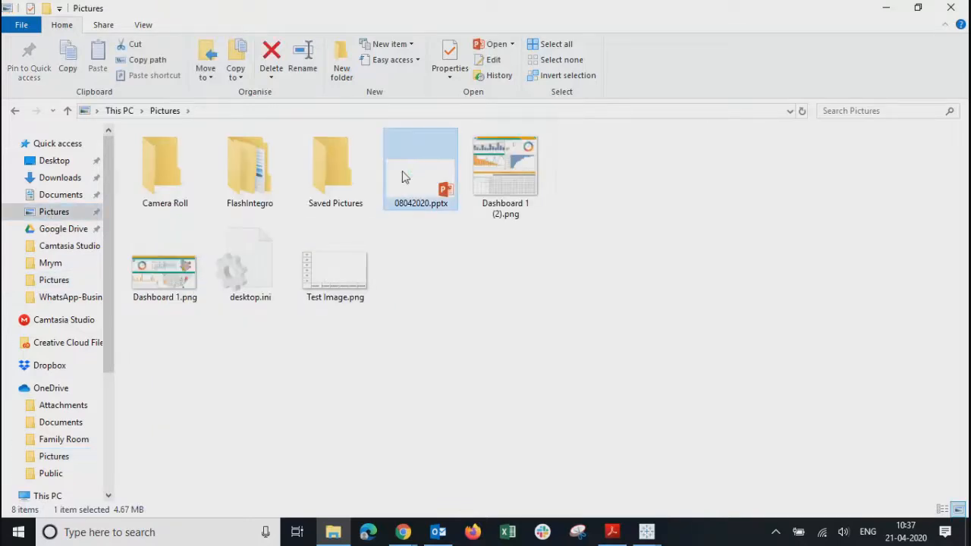
{"action": "double_click", "coordinate": [403, 177]}
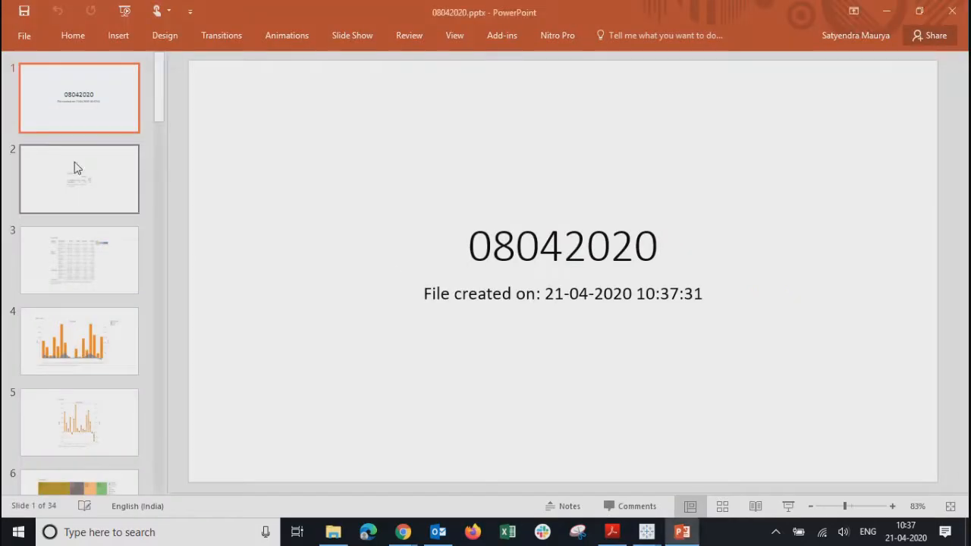
{"action": "left_click", "coordinate": [76, 169]}
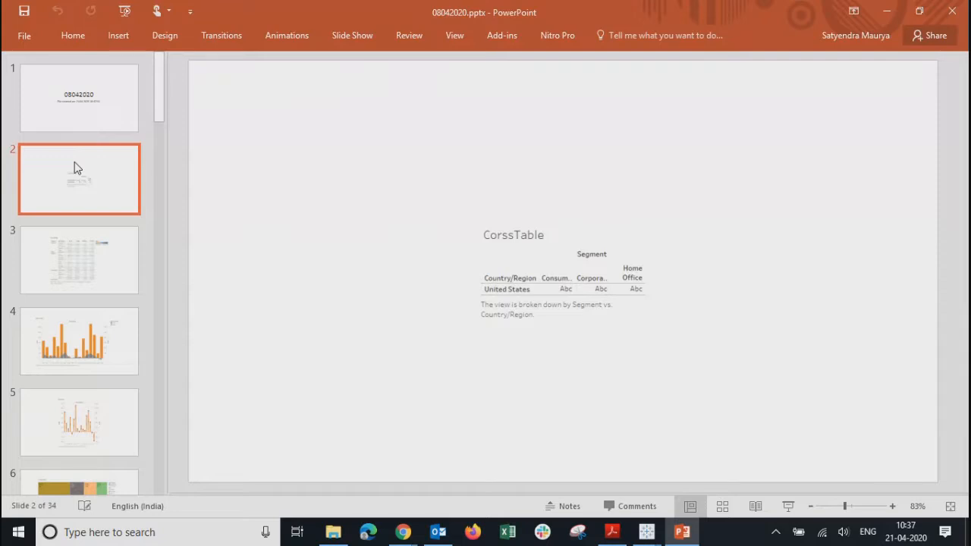
Step: Page through slides 3 to 7 of the presentation to review the exported worksheet images
{"action": "key", "text": "Down"}
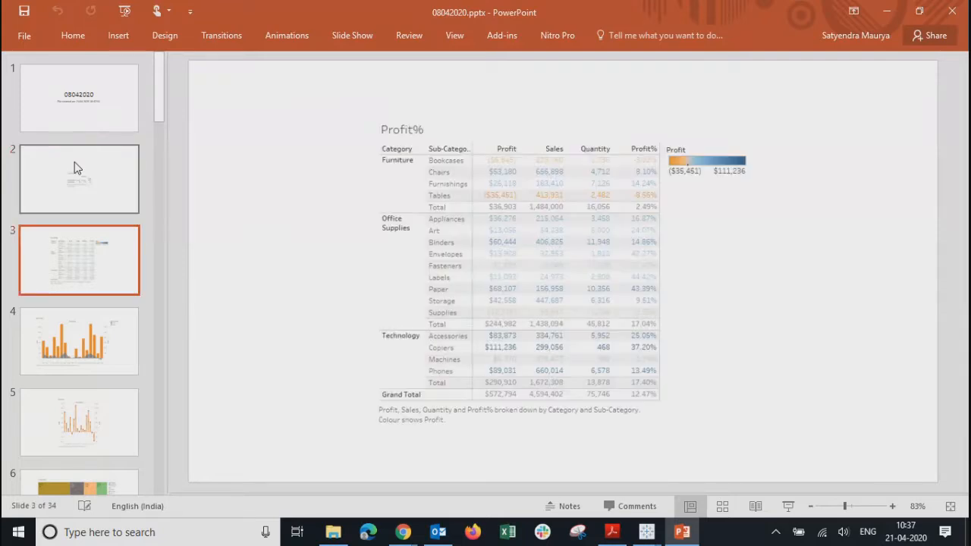
{"action": "key", "text": "Down"}
{"action": "key", "text": "Down"}
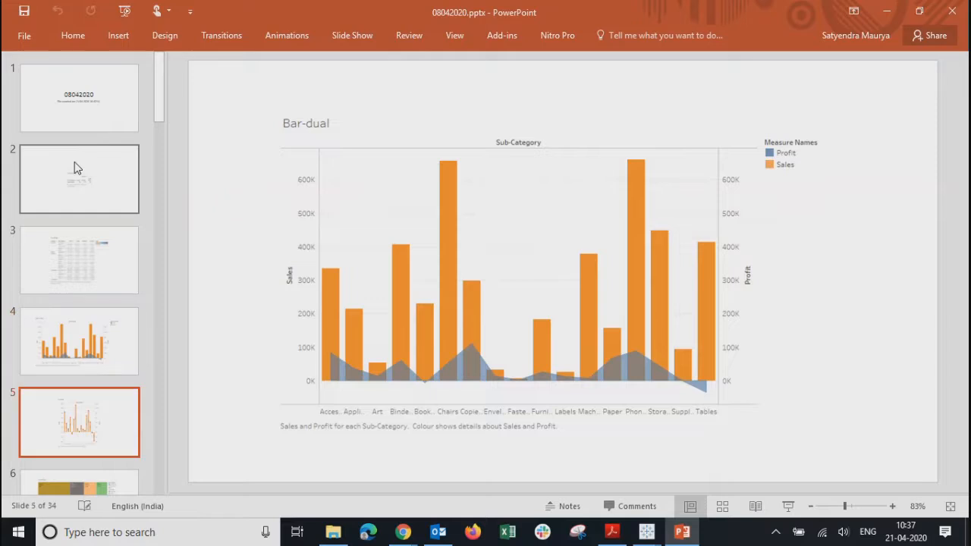
{"action": "key", "text": "Down"}
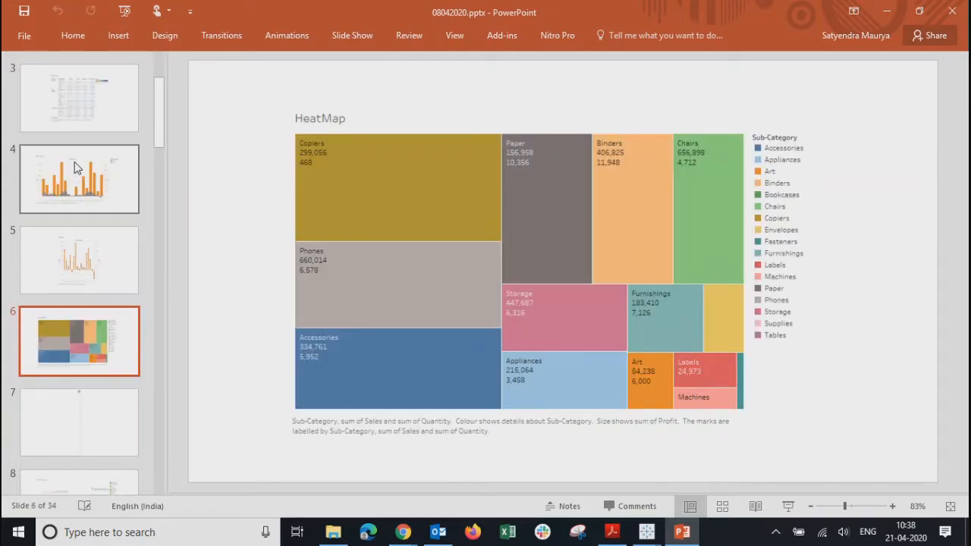
{"action": "key", "text": "Down"}
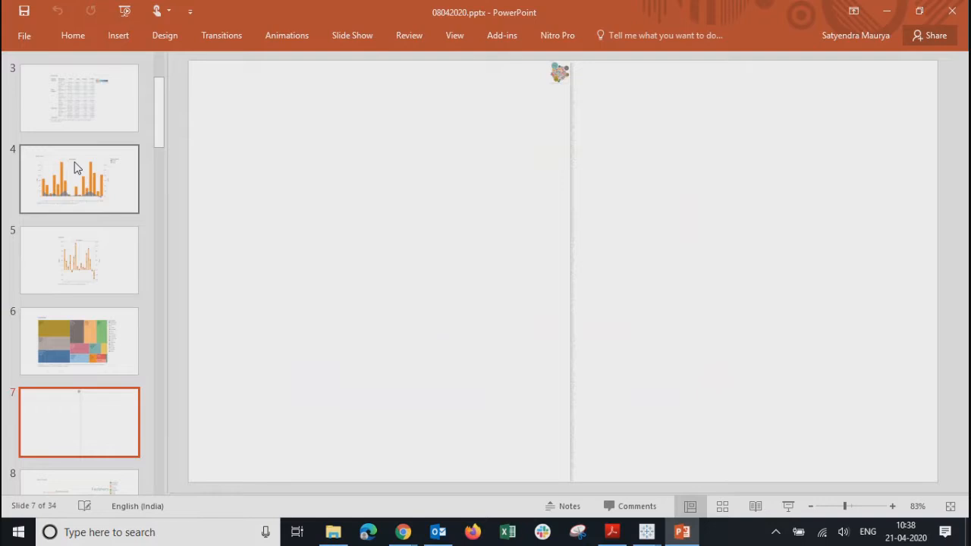
{"action": "scroll", "coordinate": [74, 167], "scroll_direction": "down", "scroll_amount": 2}
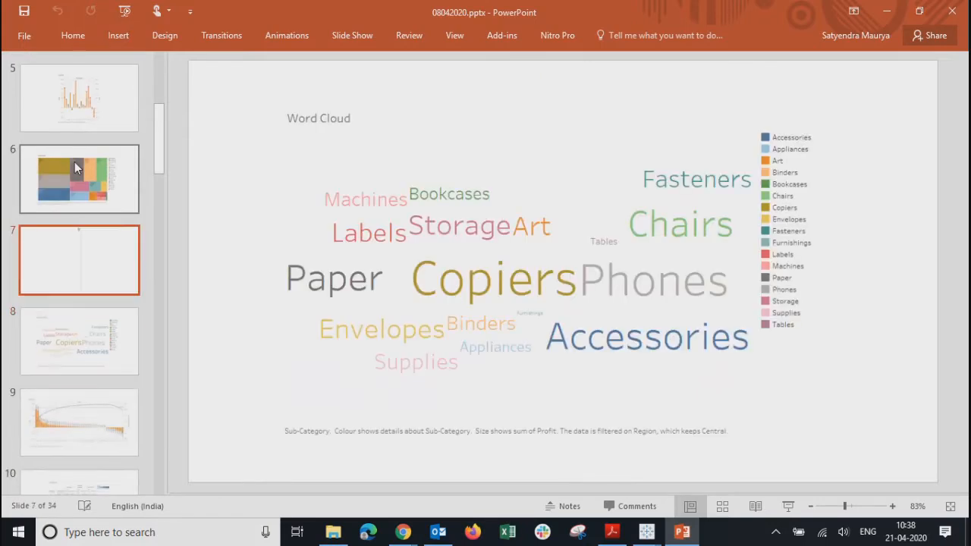
Step: Stretch the narrow chart picture on slide 7 wider and delete it from the slide
{"action": "left_click", "coordinate": [562, 76]}
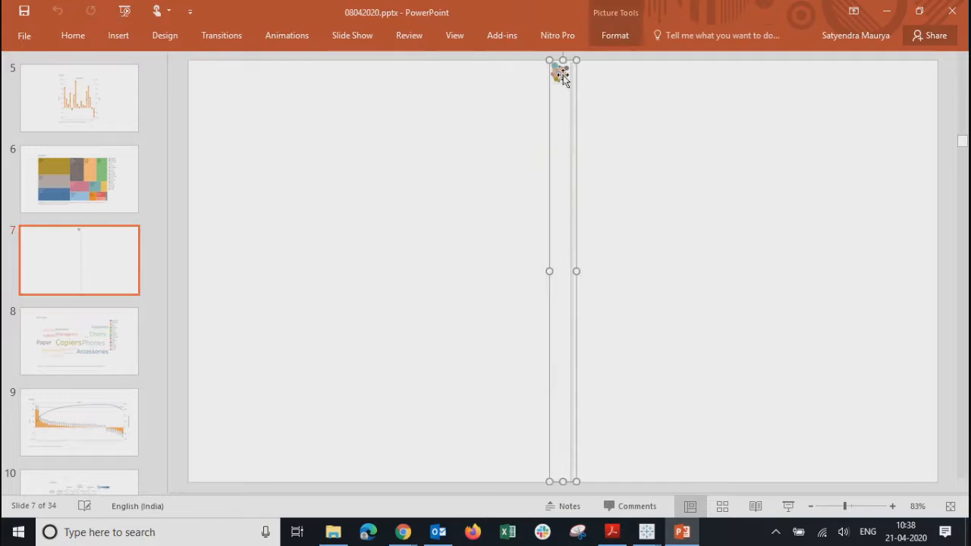
{"action": "left_click_drag", "start_coordinate": [549, 273], "coordinate": [234, 267]}
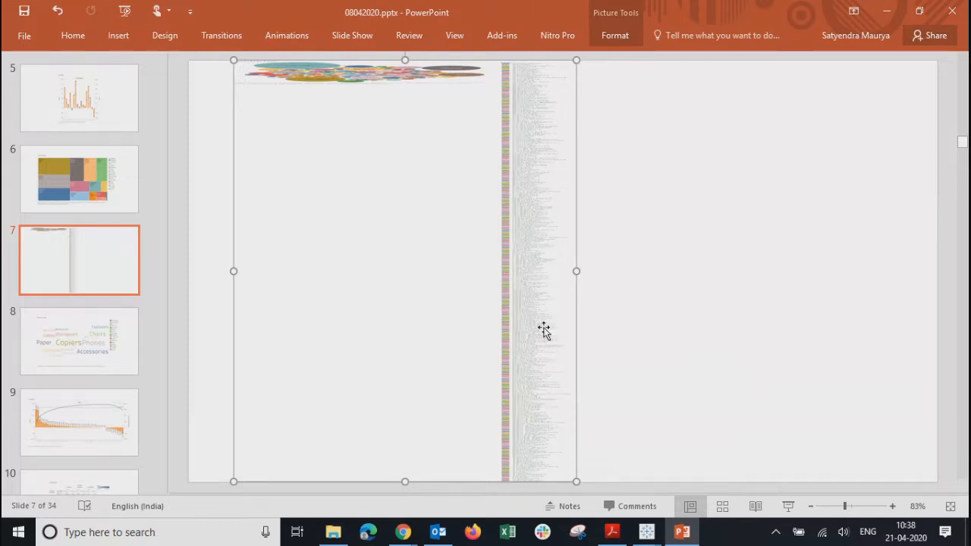
{"action": "key", "text": "Delete"}
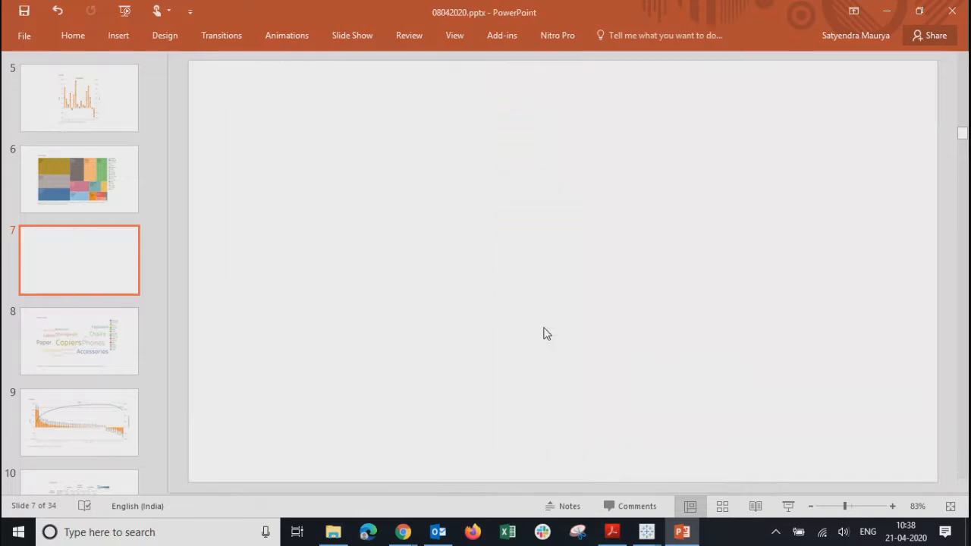
Step: Review slides 8 to 16, from the Word Cloud and Pareto charts through the Current Vs Previous chart
{"action": "left_click", "coordinate": [72, 342]}
{"action": "left_click", "coordinate": [77, 424]}
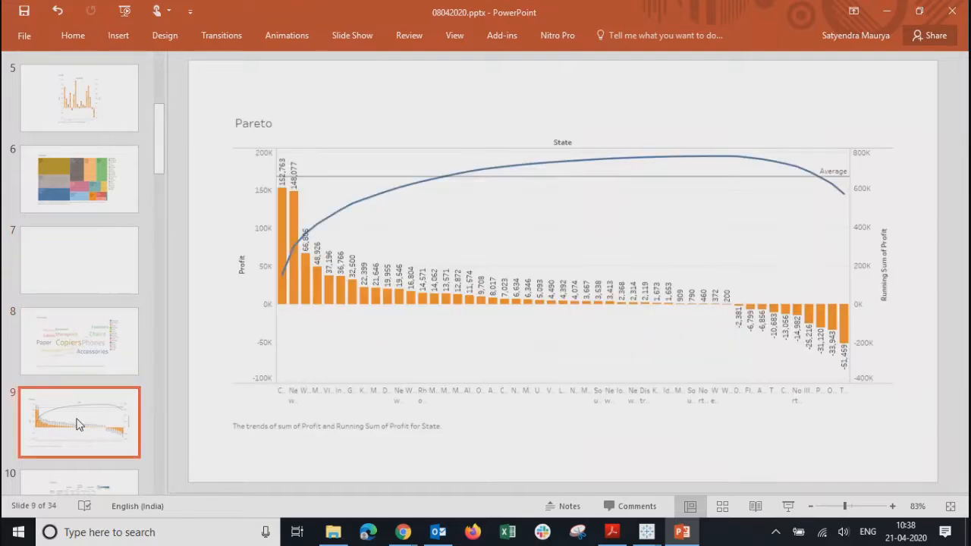
{"action": "key", "text": "Up"}
{"action": "key", "text": "Down"}
{"action": "key", "text": "Down"}
{"action": "key", "text": "Down"}
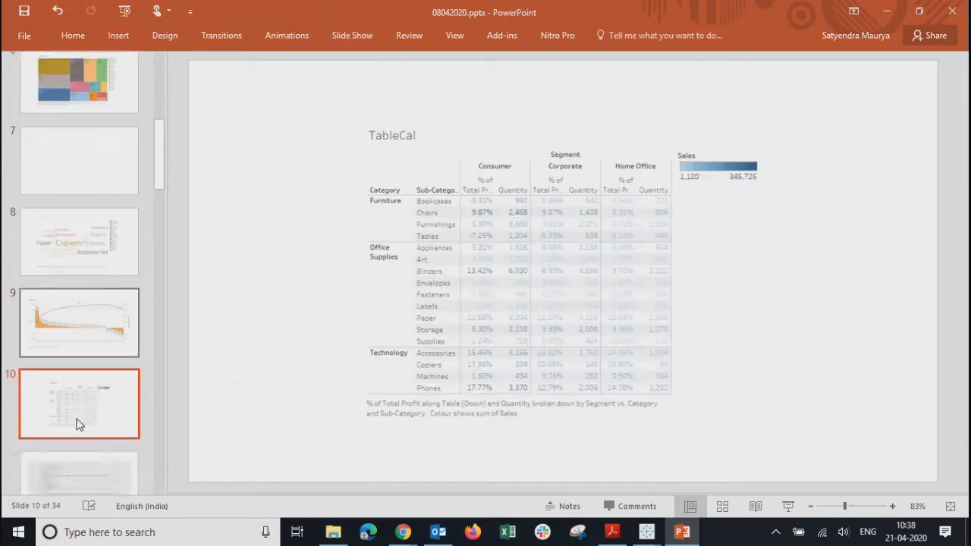
{"action": "key", "text": "Down"}
{"action": "key", "text": "Down"}
{"action": "key", "text": "Down"}
{"action": "key", "text": "Down"}
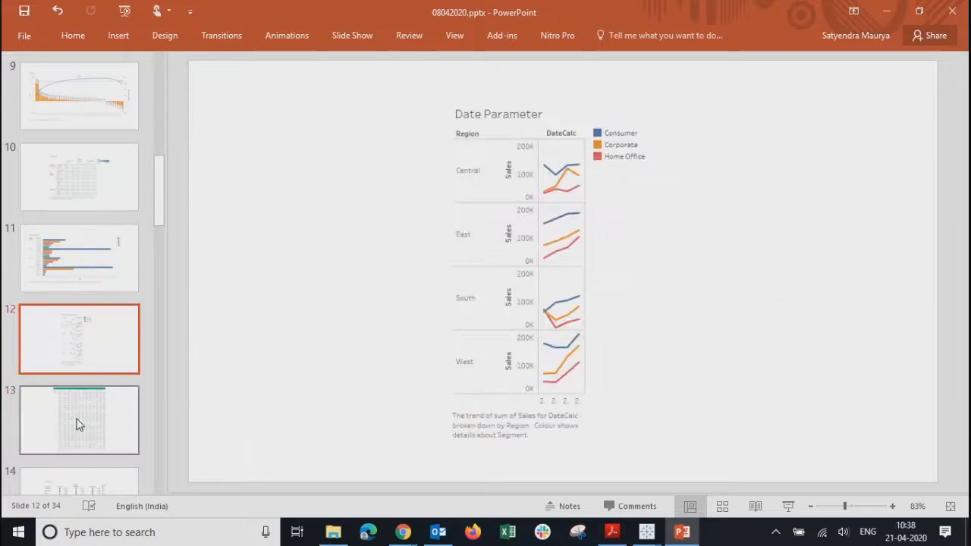
{"action": "key", "text": "Down"}
{"action": "key", "text": "Down"}
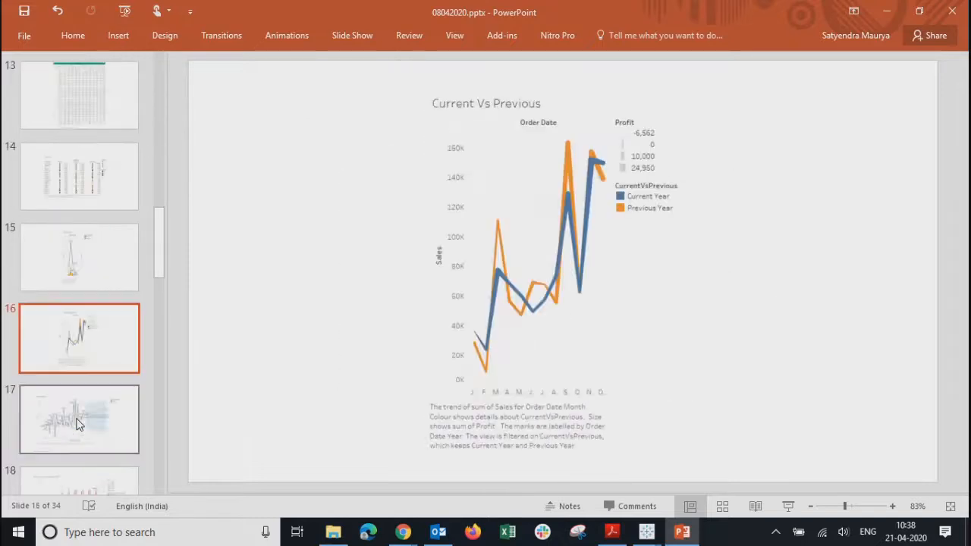
Step: Review slides 17 to 29, including the Box & Wish, Sheet 25, Map and Product Summary slides
{"action": "key", "text": "Down"}
{"action": "key", "text": "Down"}
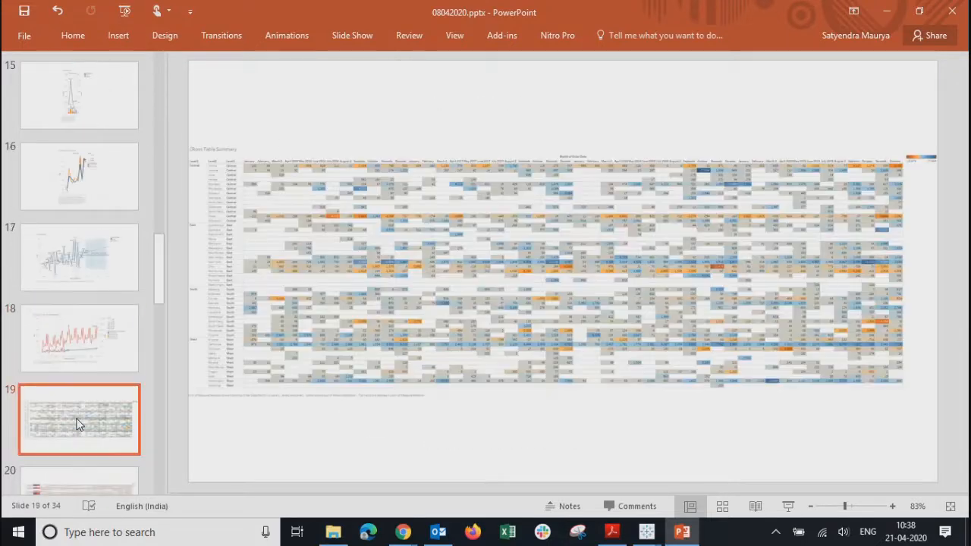
{"action": "key", "text": "Down"}
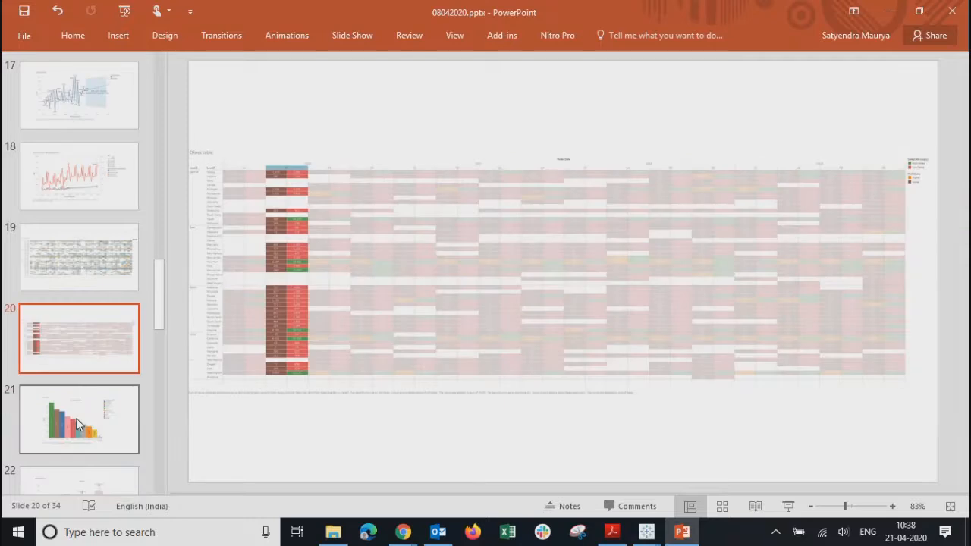
{"action": "key", "text": "Down"}
{"action": "key", "text": "Down"}
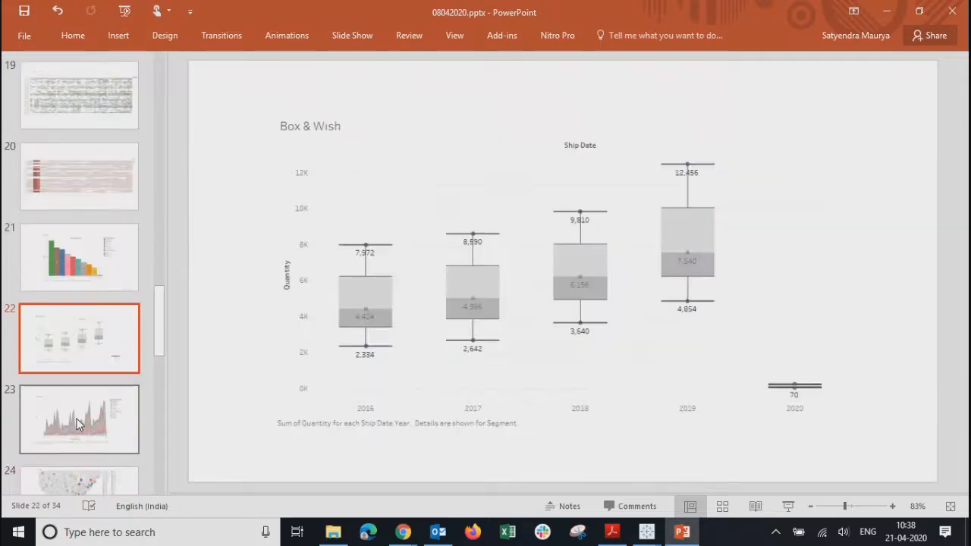
{"action": "left_click", "coordinate": [78, 424]}
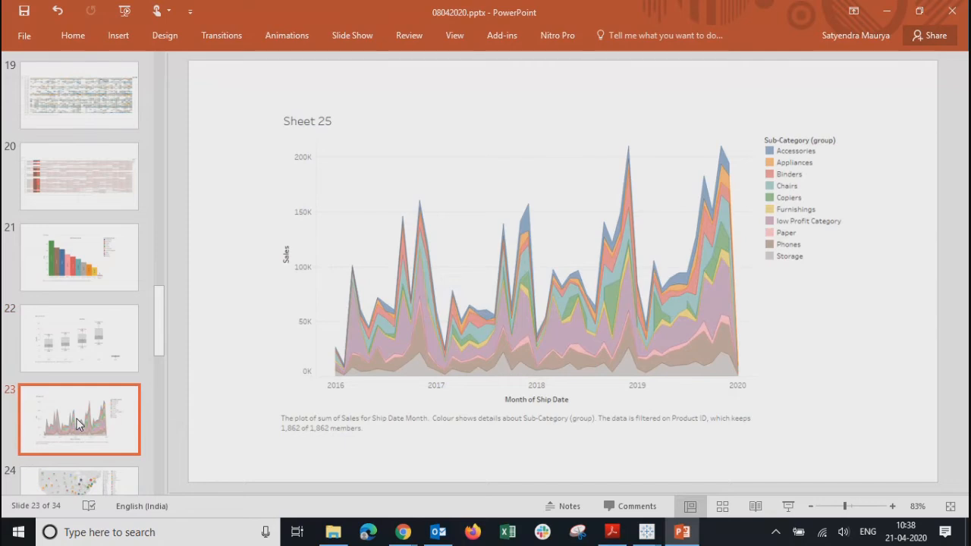
{"action": "key", "text": "Down"}
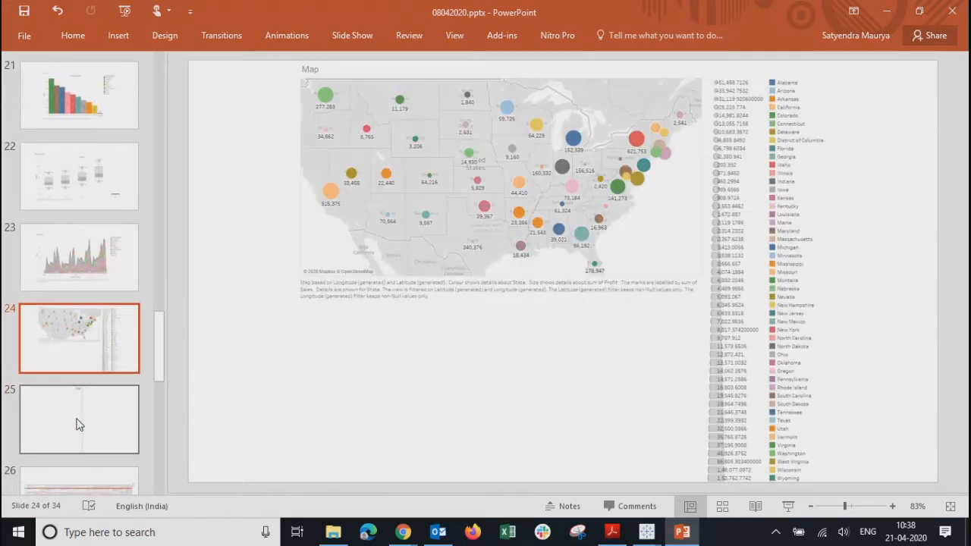
{"action": "left_click", "coordinate": [79, 425]}
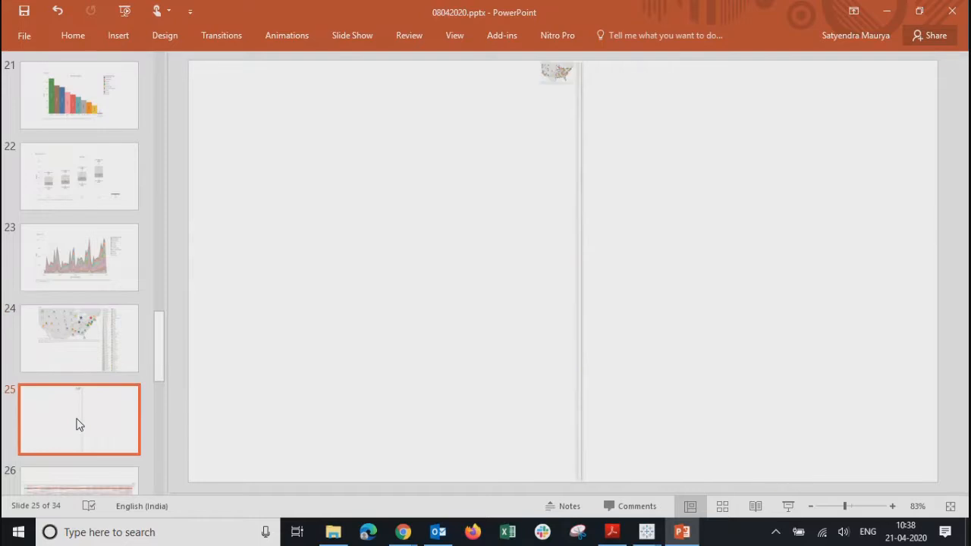
{"action": "key", "text": "Down"}
{"action": "key", "text": "Down"}
{"action": "key", "text": "Down"}
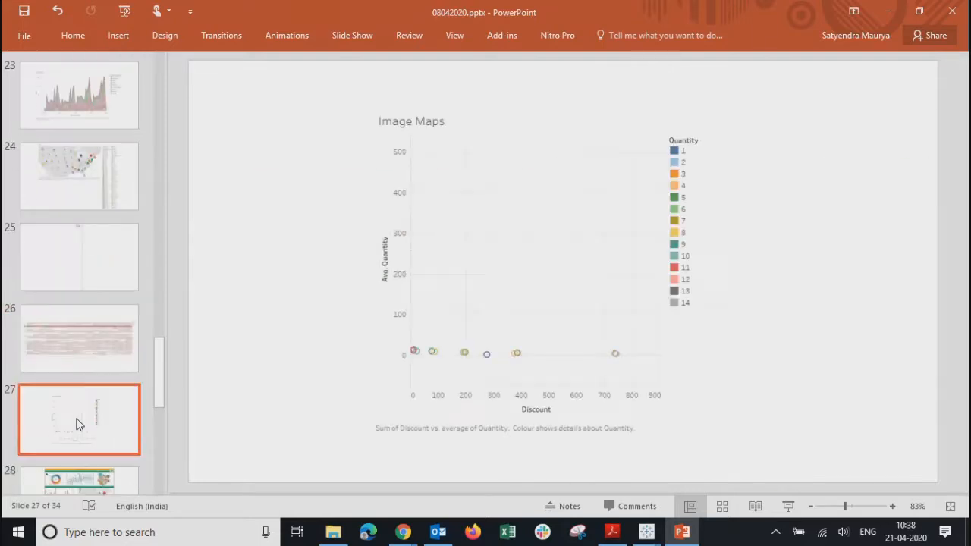
{"action": "key", "text": "Down"}
{"action": "key", "text": "Down"}
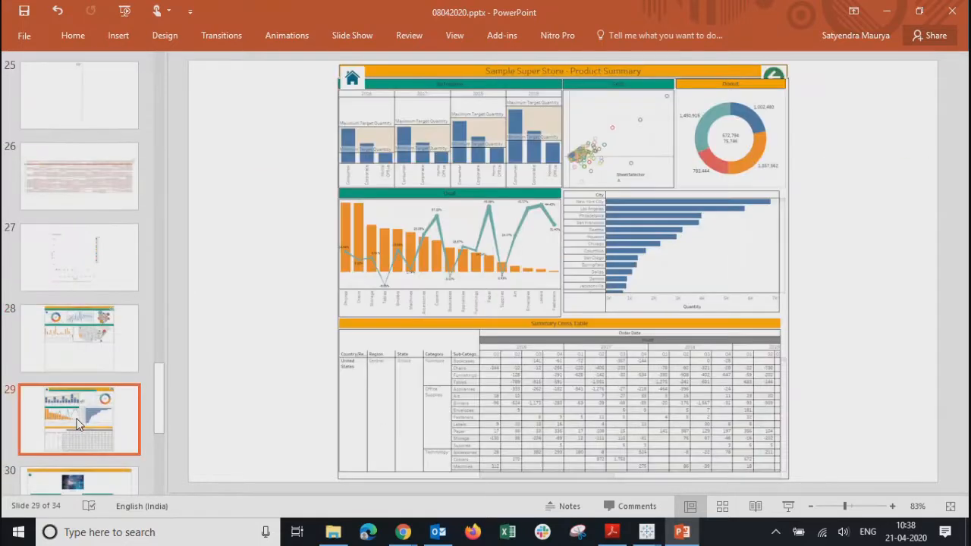
Step: Return to slide 25 and examine its narrow map picture close up
{"action": "key", "text": "Up"}
{"action": "key", "text": "Up"}
{"action": "key", "text": "Up"}
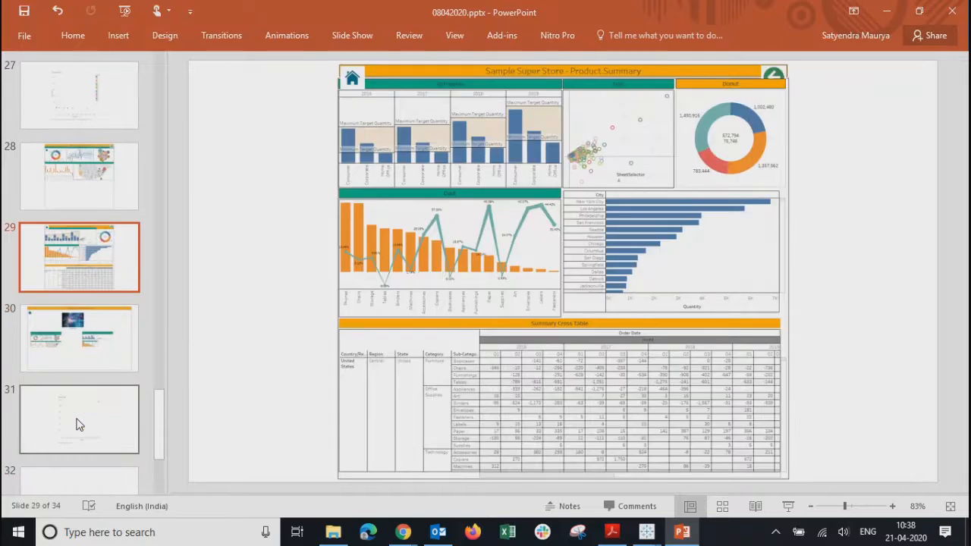
{"action": "key", "text": "Up"}
{"action": "key", "text": "Up"}
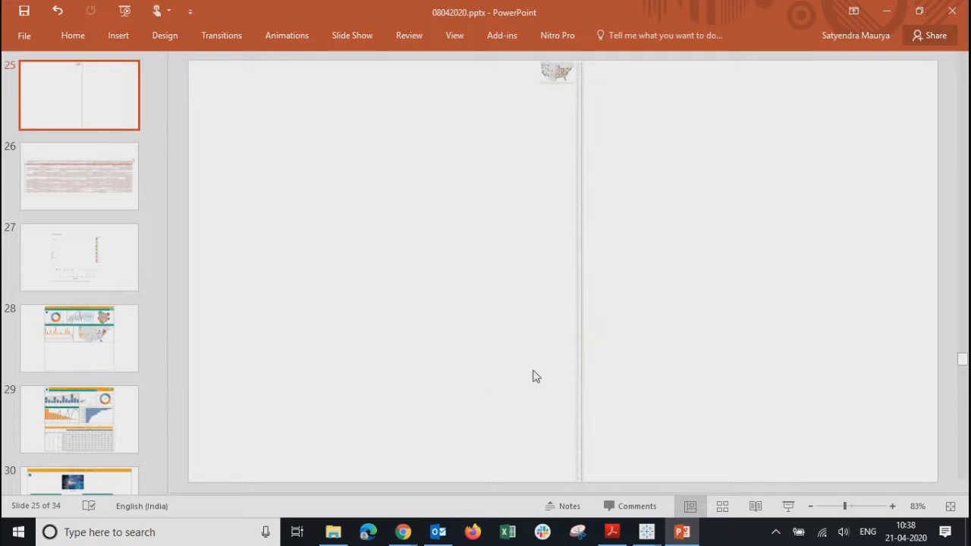
{"action": "scroll", "coordinate": [572, 286], "scroll_direction": "up", "scroll_amount": 2, "text": "ctrl"}
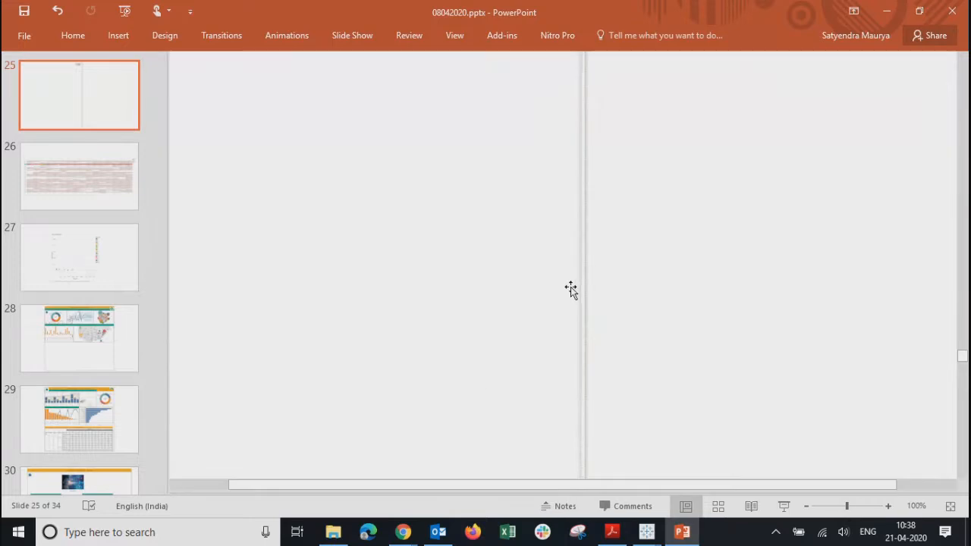
{"action": "scroll", "coordinate": [605, 262], "scroll_direction": "up", "scroll_amount": 3, "text": "ctrl"}
{"action": "scroll", "coordinate": [604, 263], "scroll_direction": "up", "scroll_amount": 3, "text": "ctrl"}
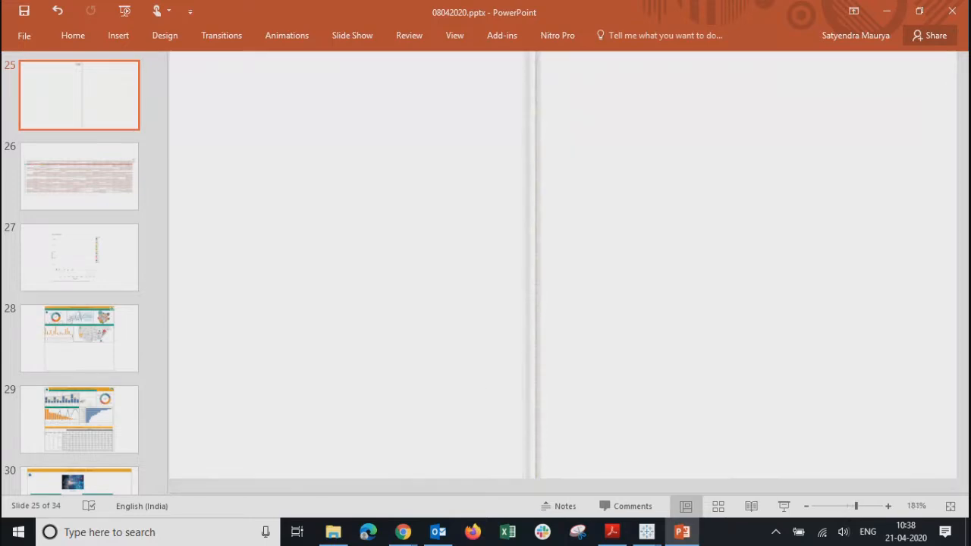
Step: Examine the Map on slide 24 close up, and view slides 26 and 27 at a smaller size
{"action": "key", "text": "ctrl+z"}
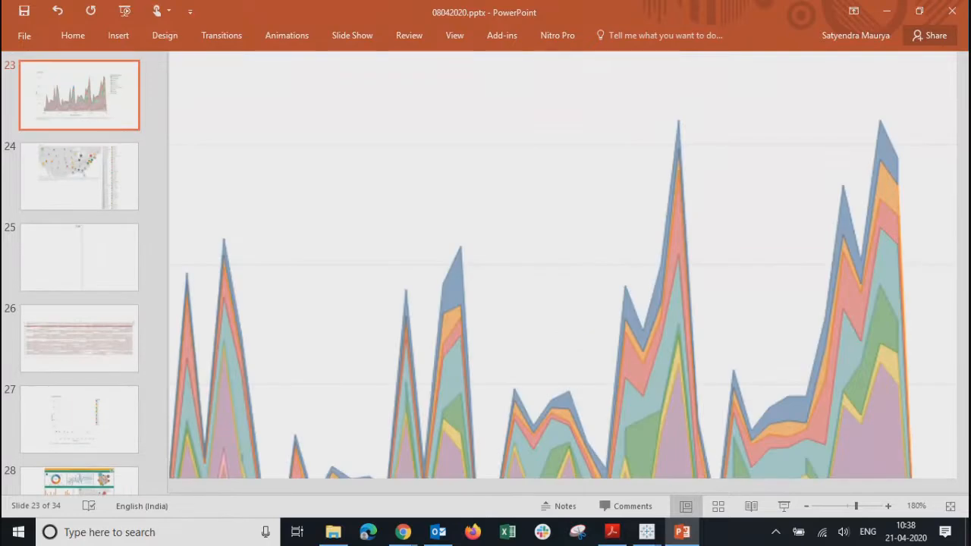
{"action": "key", "text": "ctrl+y"}
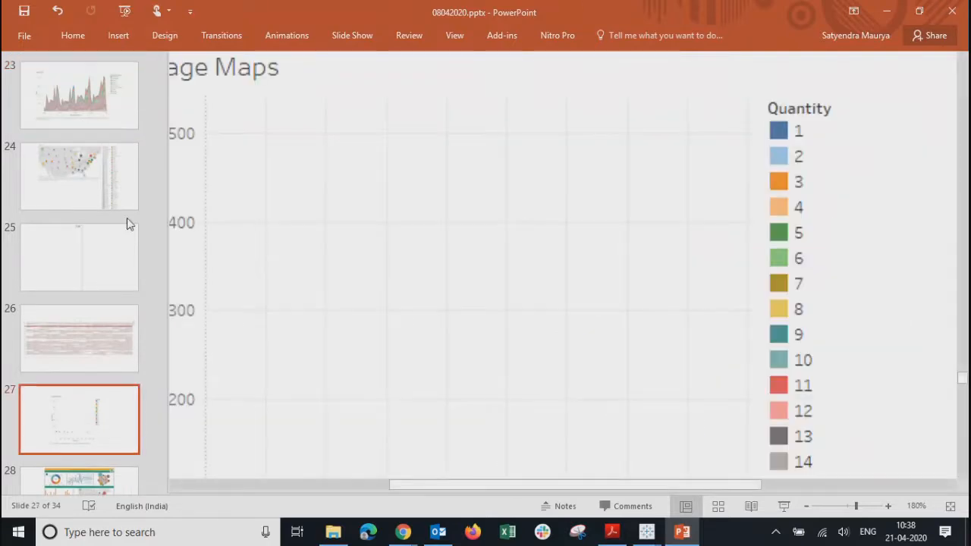
{"action": "left_click", "coordinate": [90, 216]}
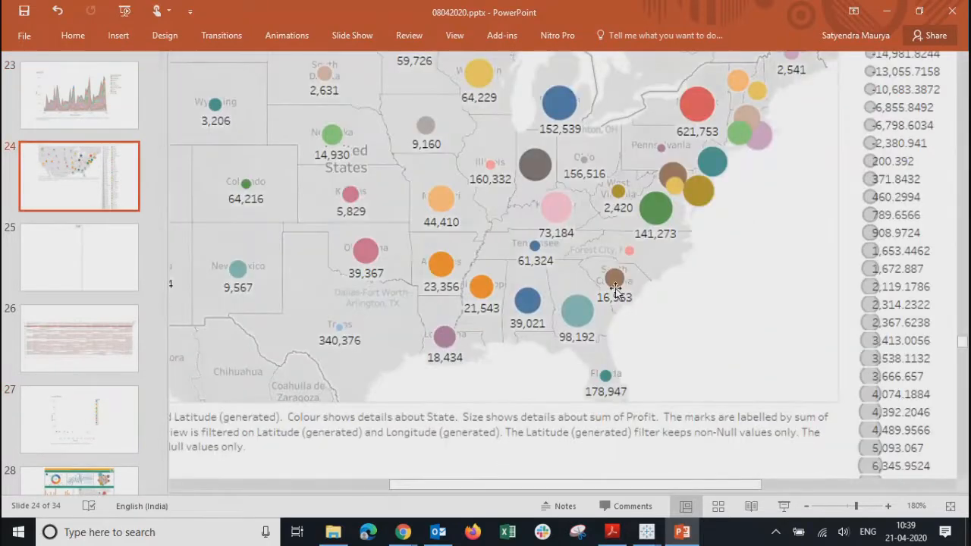
{"action": "scroll", "coordinate": [616, 288], "scroll_direction": "down", "scroll_amount": 5}
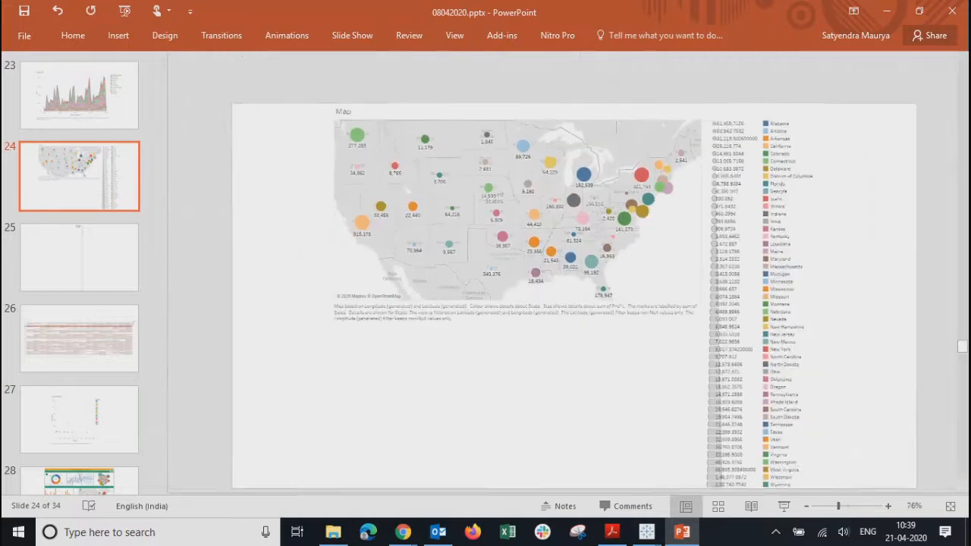
{"action": "scroll", "coordinate": [569, 288], "scroll_direction": "down", "scroll_amount": 3}
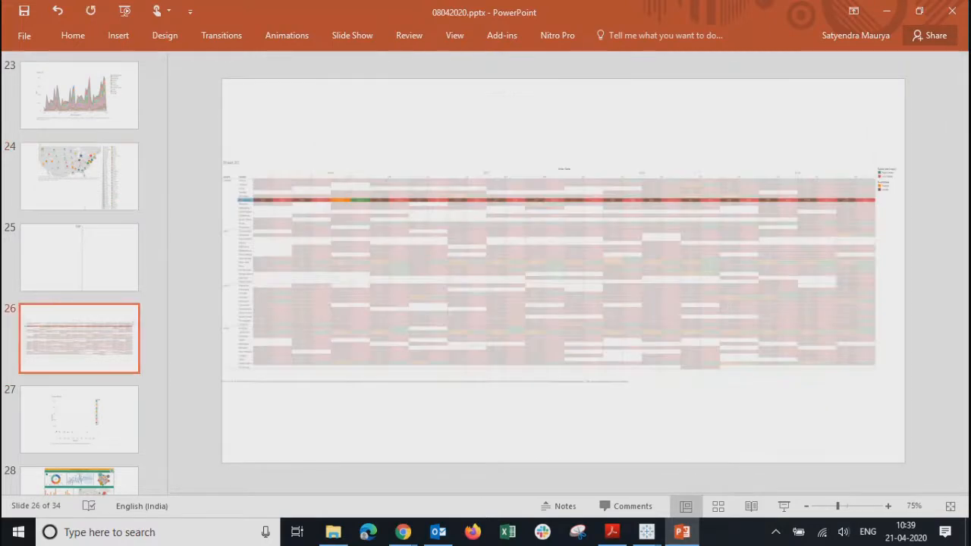
{"action": "scroll", "coordinate": [569, 289], "scroll_direction": "down", "scroll_amount": 2}
{"action": "scroll", "coordinate": [569, 288], "scroll_direction": "down", "scroll_amount": 2}
{"action": "scroll", "coordinate": [569, 288], "scroll_direction": "down", "scroll_amount": 1}
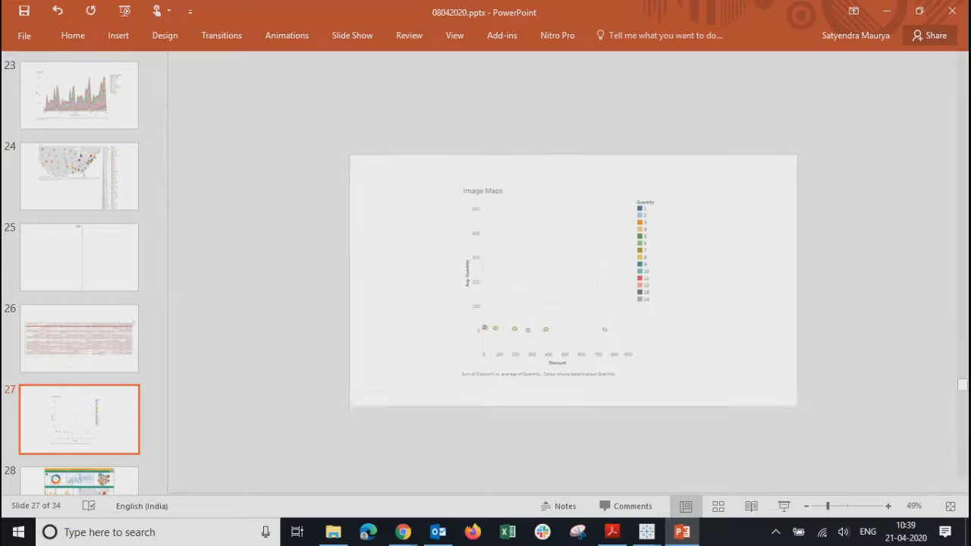
Step: Close the 08042020.pptx presentation without saving the changes and switch to the 08042020 workbook in Tableau
{"action": "left_click_drag", "start_coordinate": [611, 284], "coordinate": [622, 296]}
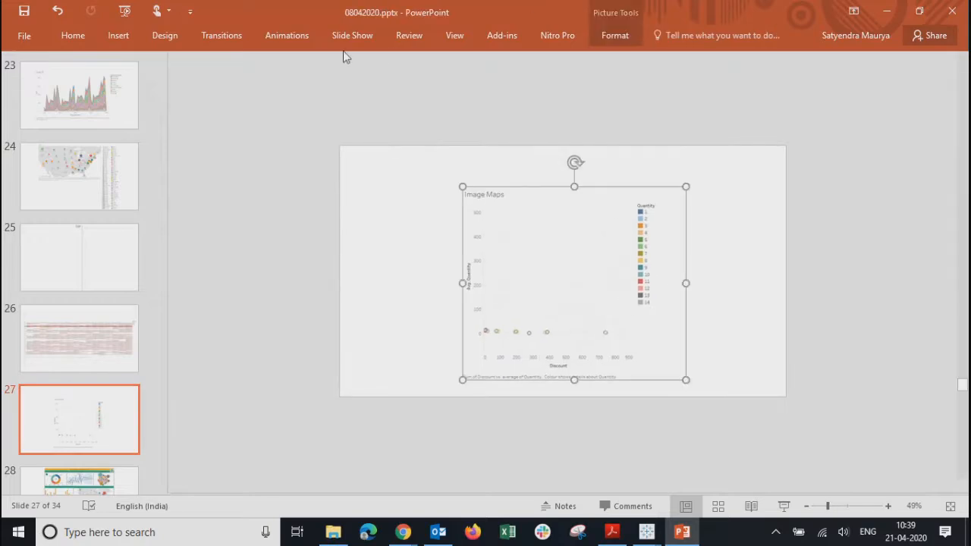
{"action": "left_click", "coordinate": [951, 10]}
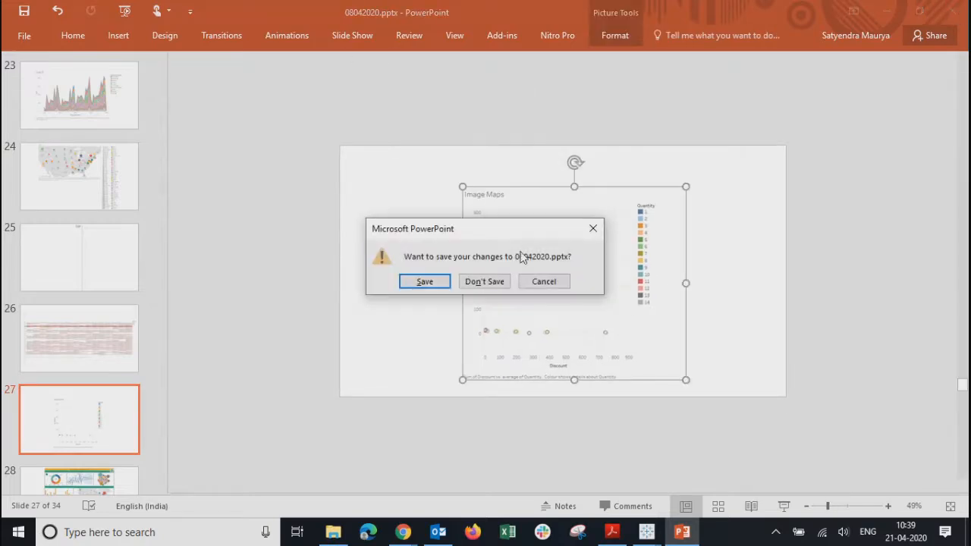
{"action": "left_click", "coordinate": [496, 283]}
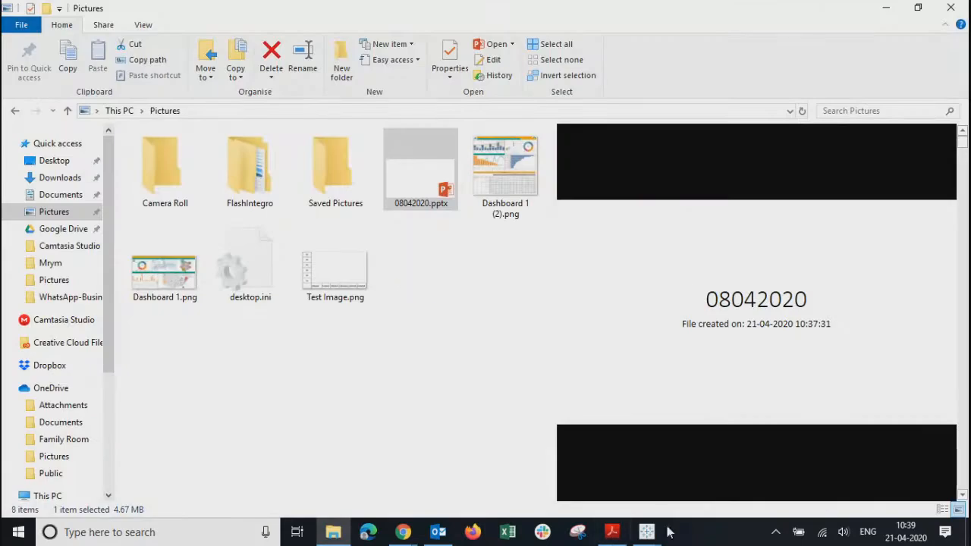
{"action": "mouse_move", "coordinate": [645, 535]}
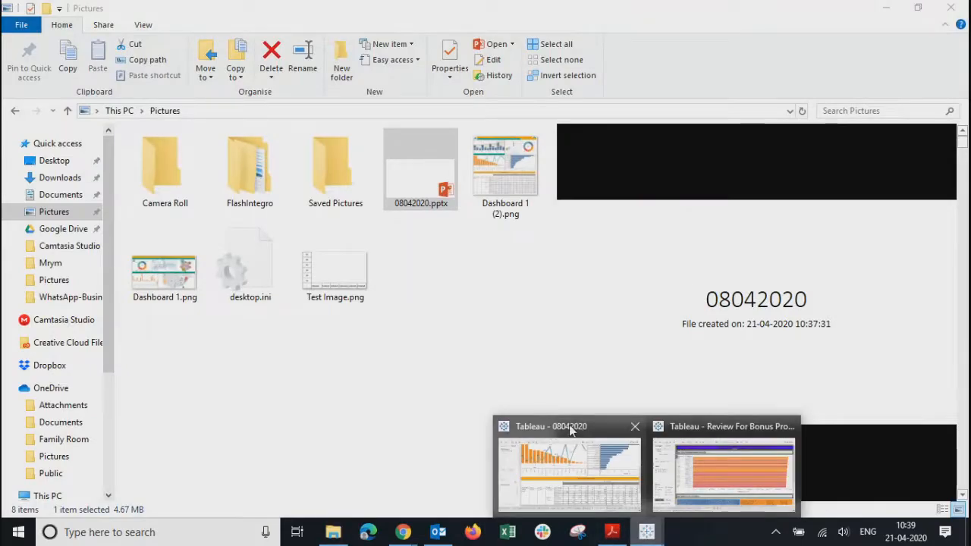
{"action": "left_click", "coordinate": [568, 455]}
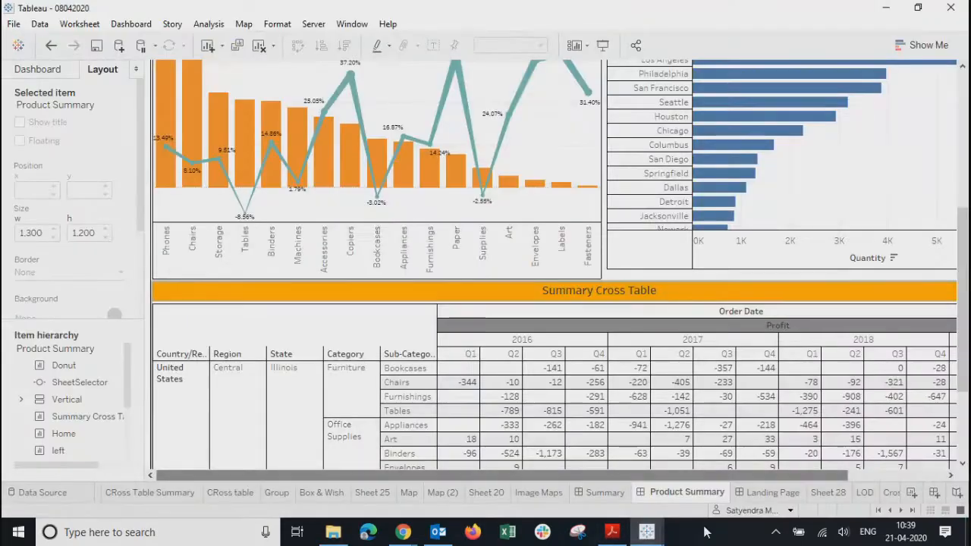
Step: Go to the first worksheet of the workbook, CorssTable, and delete it
{"action": "left_click", "coordinate": [879, 510]}
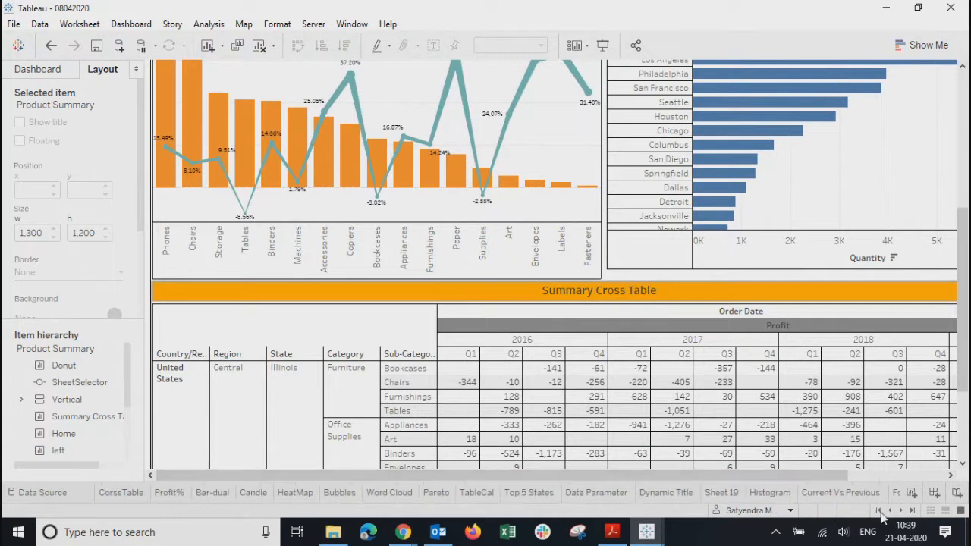
{"action": "left_click", "coordinate": [115, 494]}
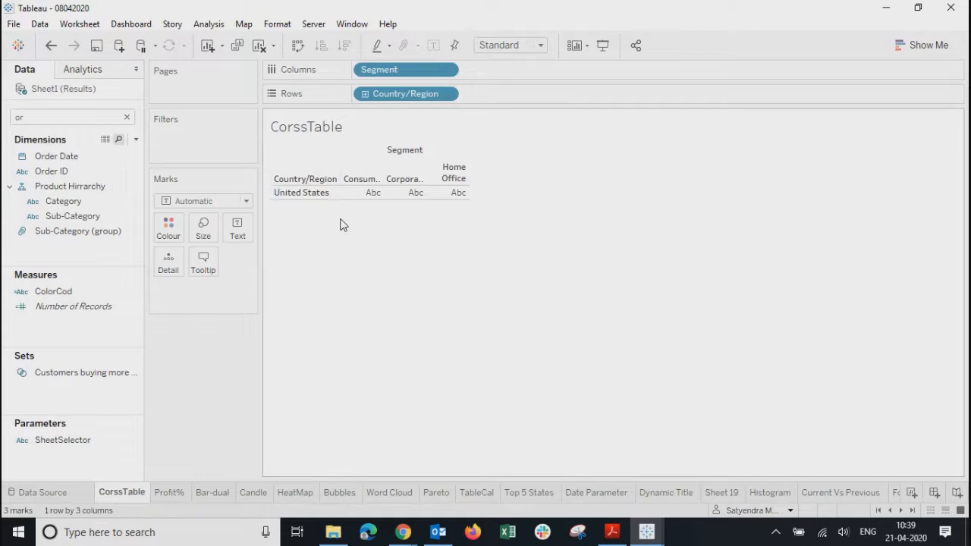
{"action": "right_click", "coordinate": [114, 476]}
{"action": "right_click", "coordinate": [114, 497]}
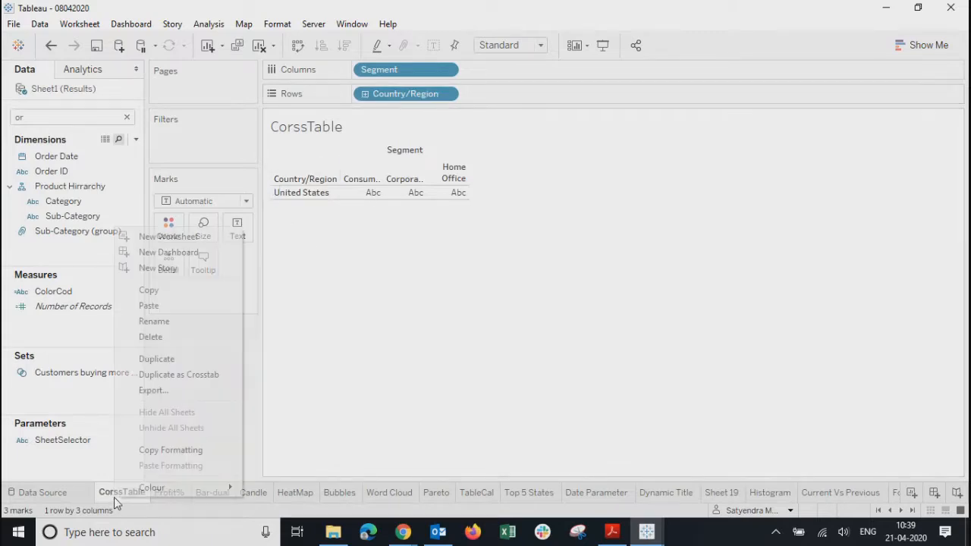
{"action": "left_click", "coordinate": [165, 336]}
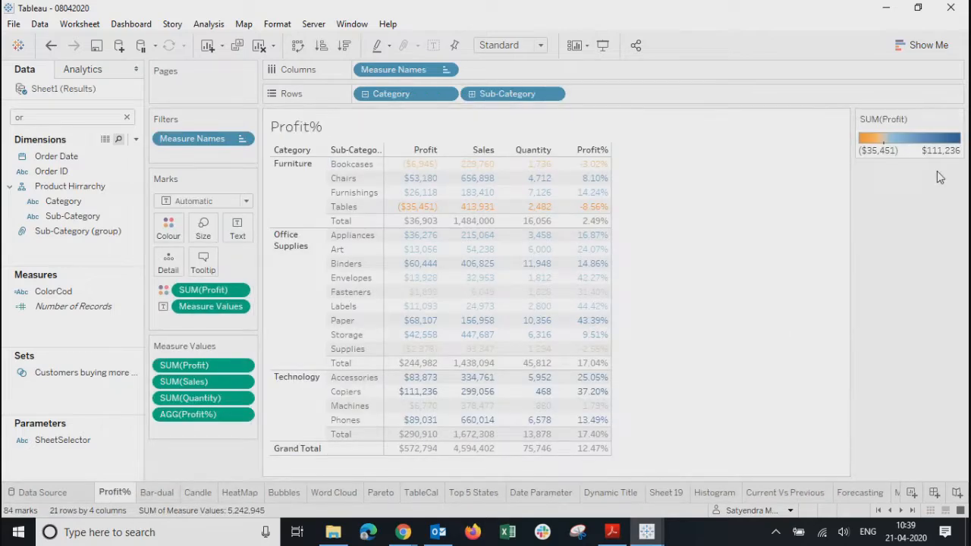
Step: Review the Profit%, Bar-dual, Candle and HeatMap worksheets for content that would not export cleanly
{"action": "left_click", "coordinate": [149, 492]}
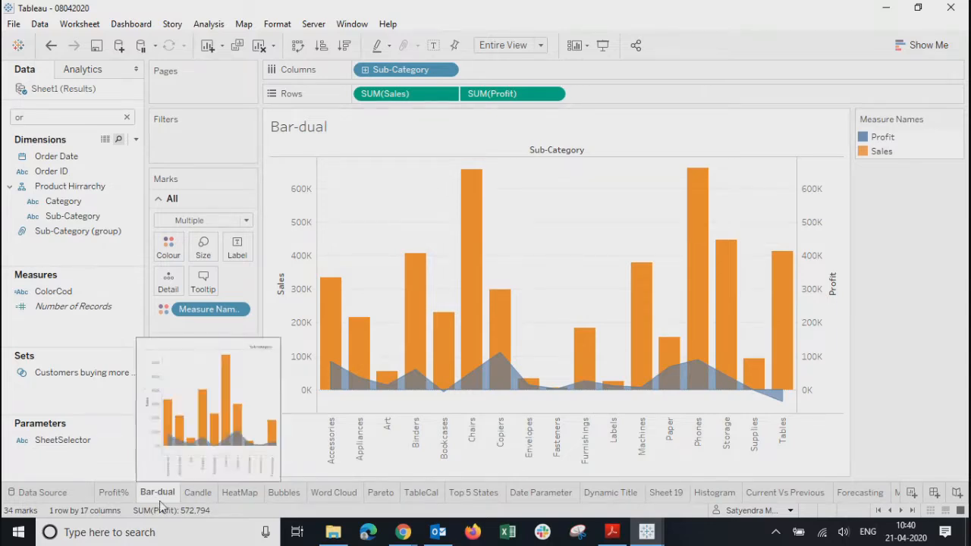
{"action": "left_click", "coordinate": [124, 501]}
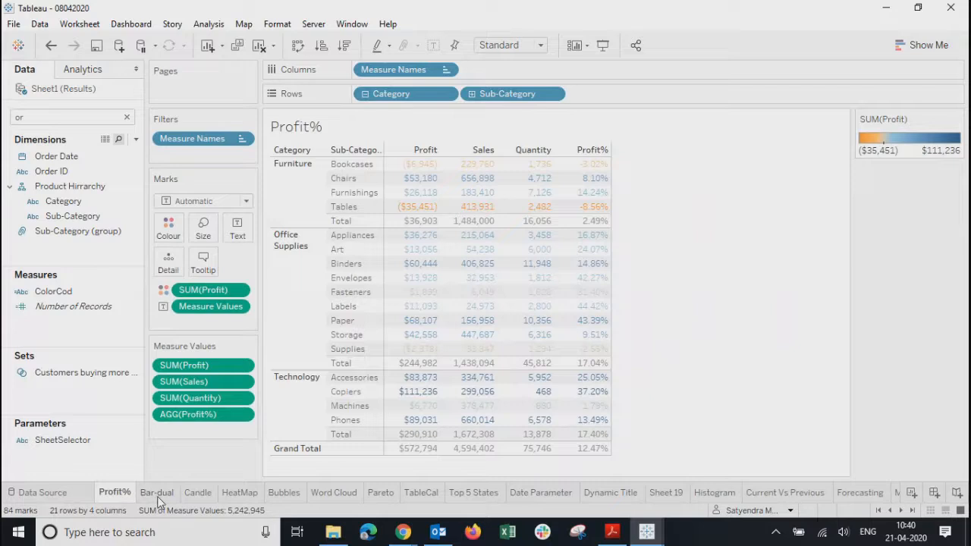
{"action": "left_click", "coordinate": [156, 497]}
{"action": "mouse_move", "coordinate": [198, 493]}
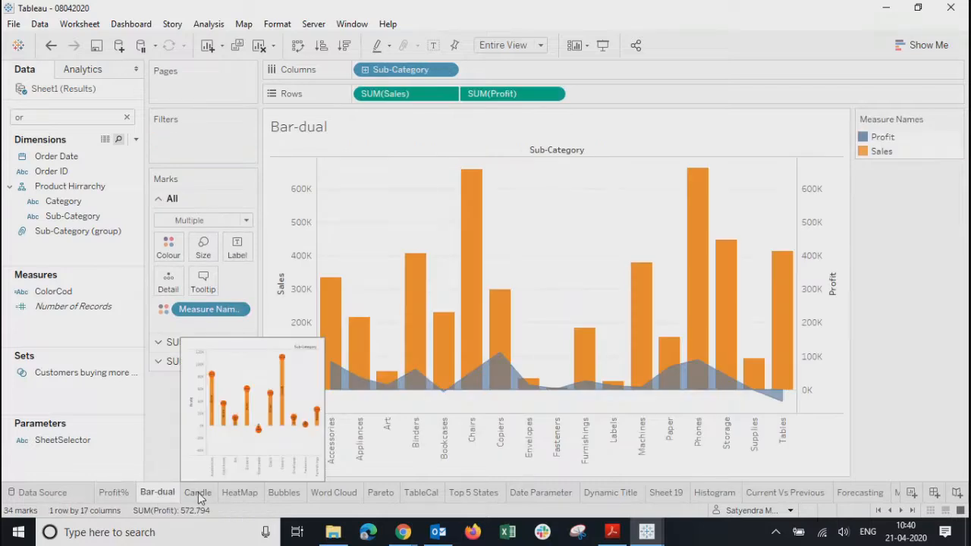
{"action": "left_click", "coordinate": [198, 494]}
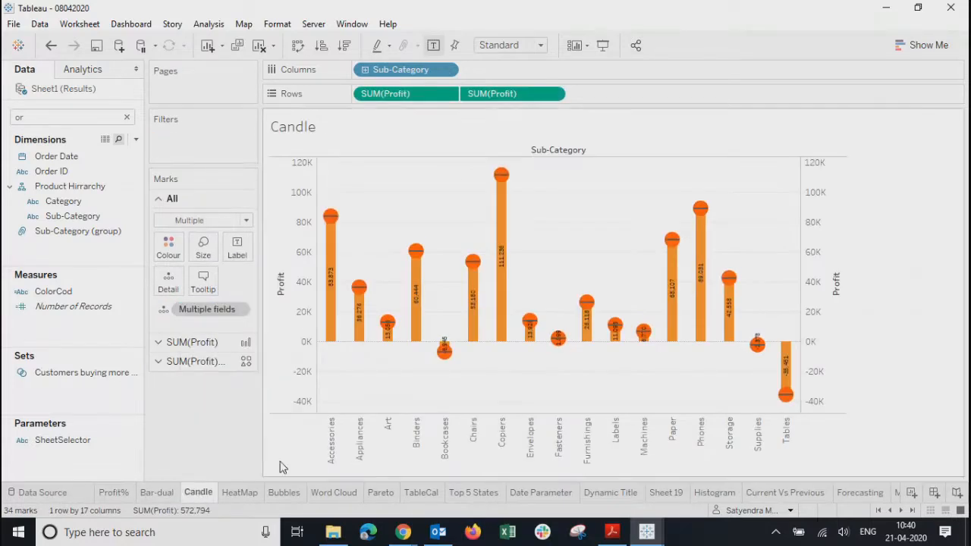
{"action": "left_click", "coordinate": [241, 493]}
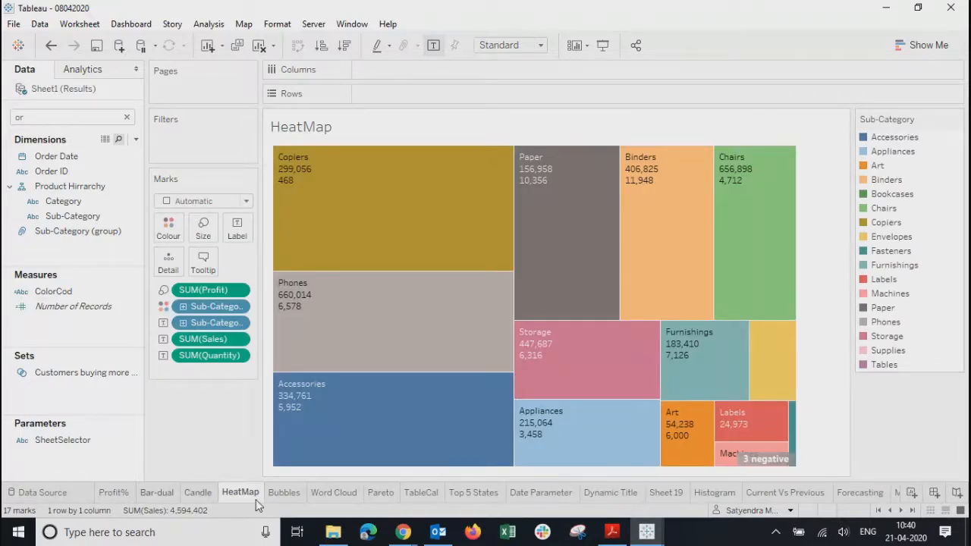
Step: Hide the City colour legend on the Bubbles worksheet
{"action": "left_click", "coordinate": [287, 495]}
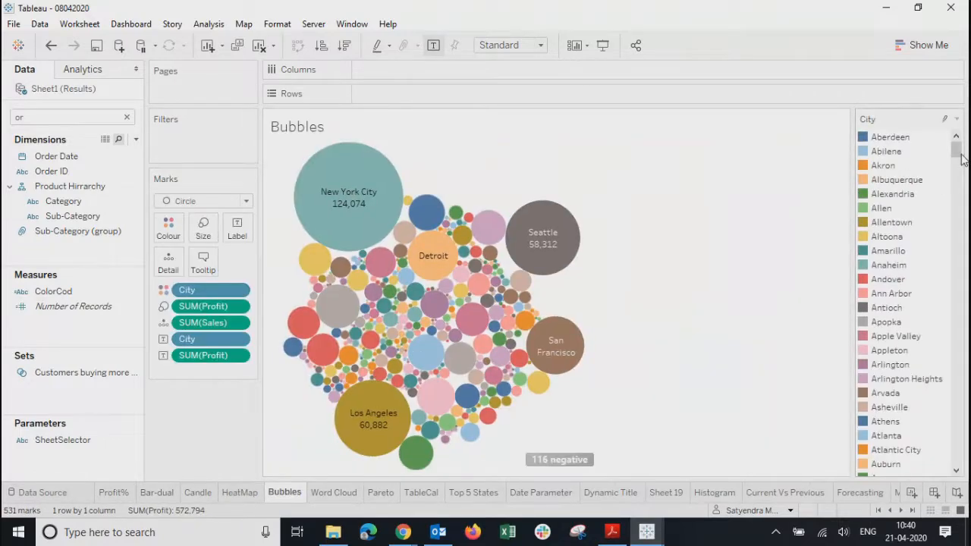
{"action": "mouse_move", "coordinate": [961, 151]}
{"action": "left_mouse_down"}
{"action": "mouse_move", "coordinate": [958, 433]}
{"action": "mouse_move", "coordinate": [964, 152]}
{"action": "left_mouse_up"}
{"action": "left_click", "coordinate": [957, 119]}
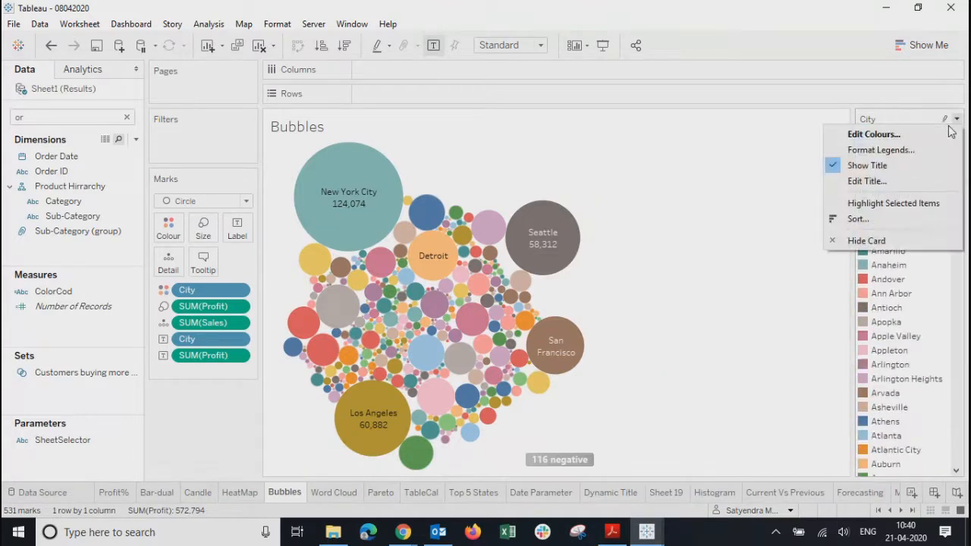
{"action": "left_click", "coordinate": [865, 241]}
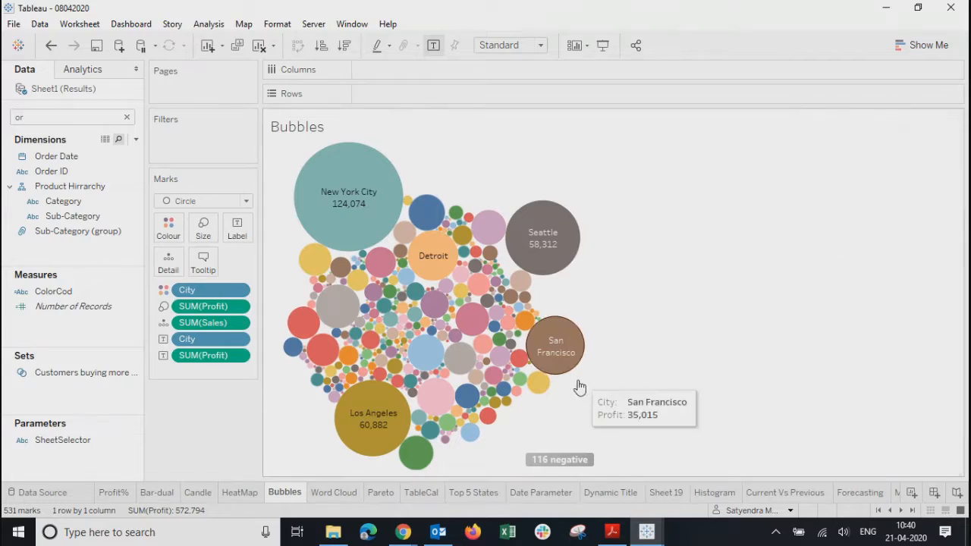
Step: Review the worksheets from Word Cloud through Pareto, Date Parameter, Sheet 19, Current Vs Previous and Forecasting to Motion Trend
{"action": "left_click", "coordinate": [334, 492]}
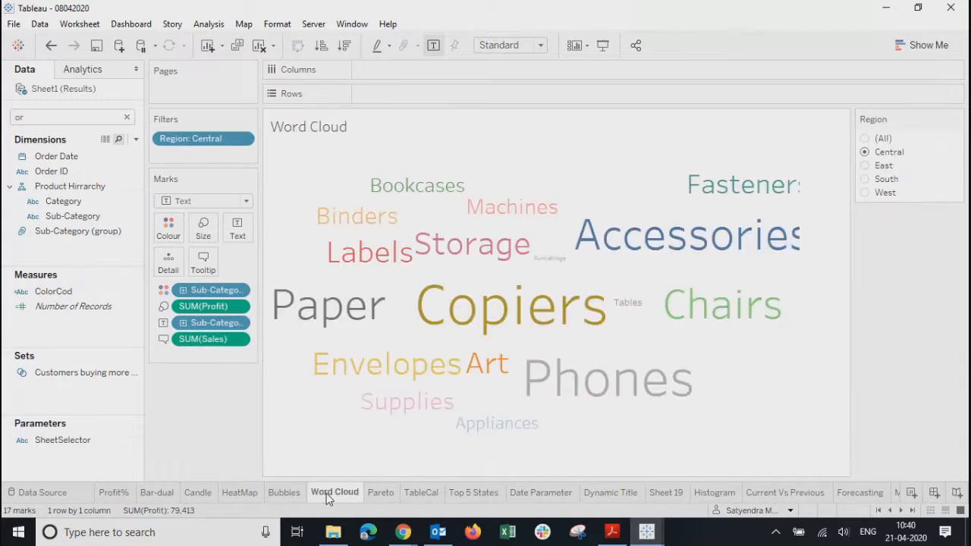
{"action": "left_click", "coordinate": [384, 494]}
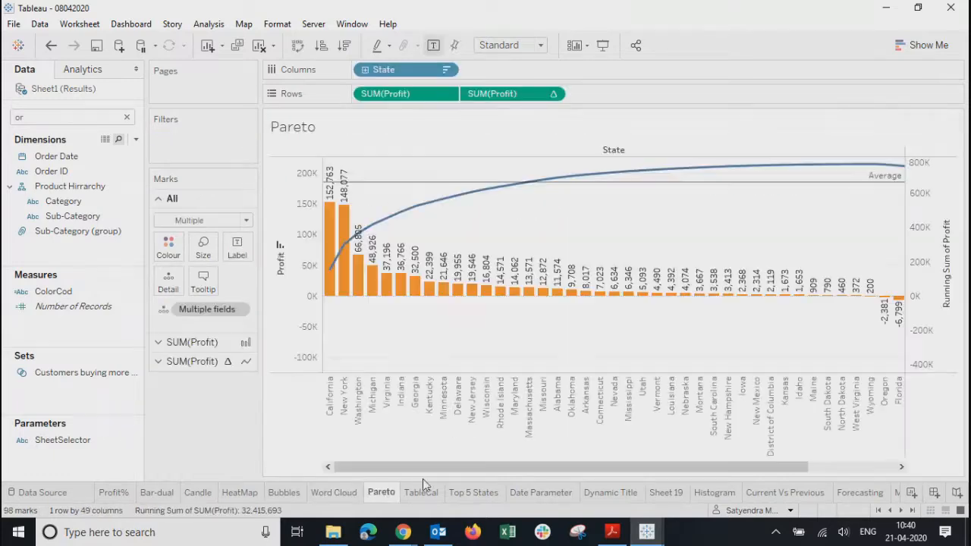
{"action": "left_click", "coordinate": [491, 492]}
{"action": "left_click", "coordinate": [535, 492]}
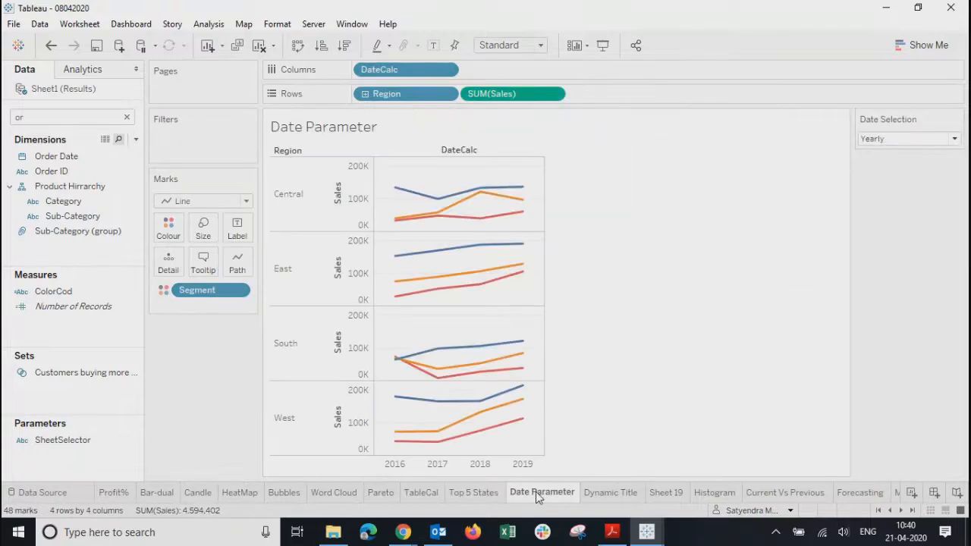
{"action": "left_click", "coordinate": [613, 492]}
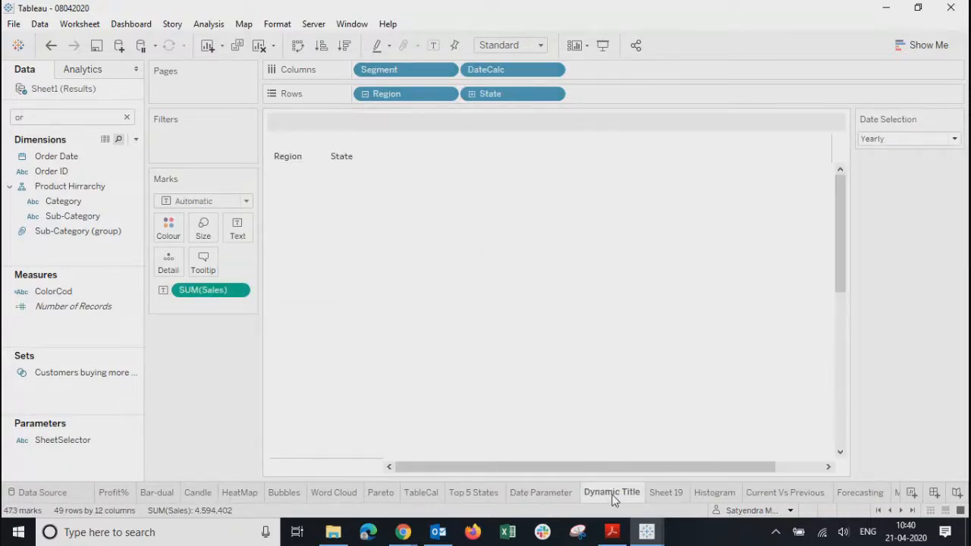
{"action": "left_click", "coordinate": [666, 492]}
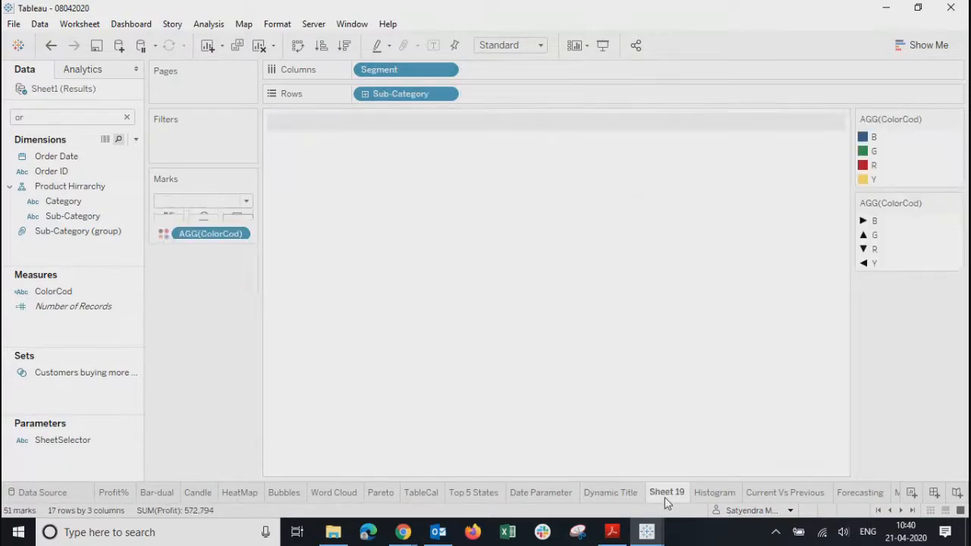
{"action": "left_click", "coordinate": [715, 492]}
{"action": "left_click", "coordinate": [771, 496]}
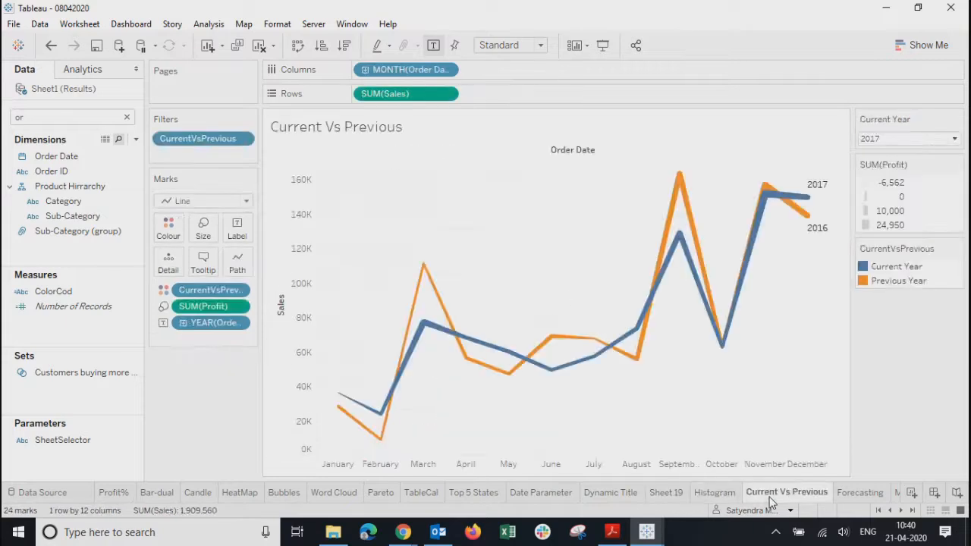
{"action": "left_click", "coordinate": [848, 494]}
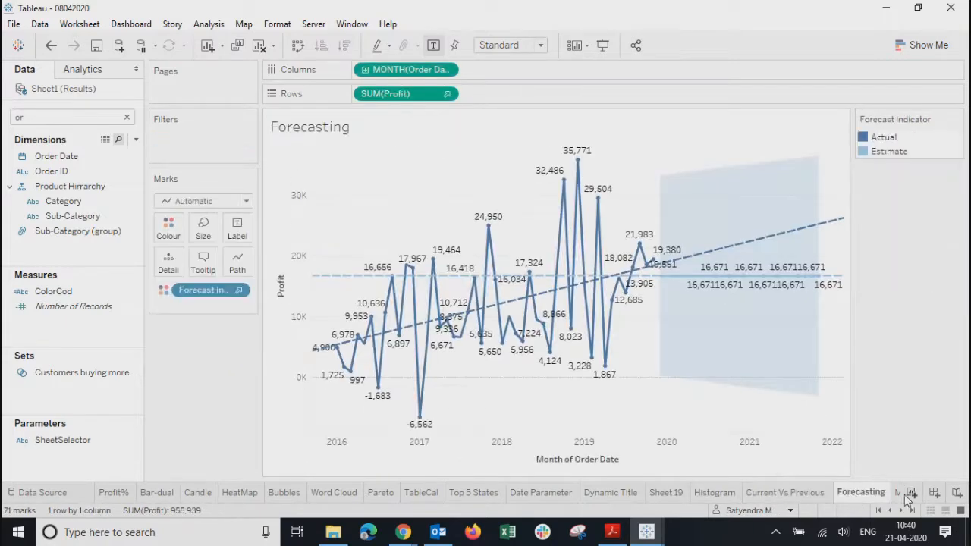
{"action": "left_click", "coordinate": [896, 495]}
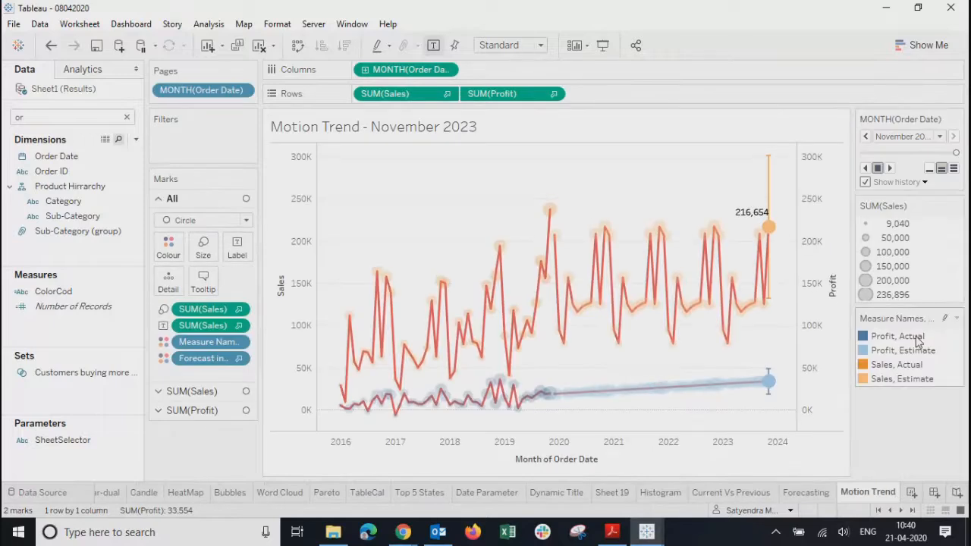
Step: View the CRoss Table Summary worksheet and clear the Q2 2016 highlight on the CRoss table worksheet
{"action": "left_click", "coordinate": [901, 512]}
{"action": "left_click", "coordinate": [901, 511]}
{"action": "left_click", "coordinate": [901, 511]}
{"action": "left_click", "coordinate": [900, 513]}
{"action": "left_click", "coordinate": [899, 512]}
{"action": "left_click", "coordinate": [422, 492]}
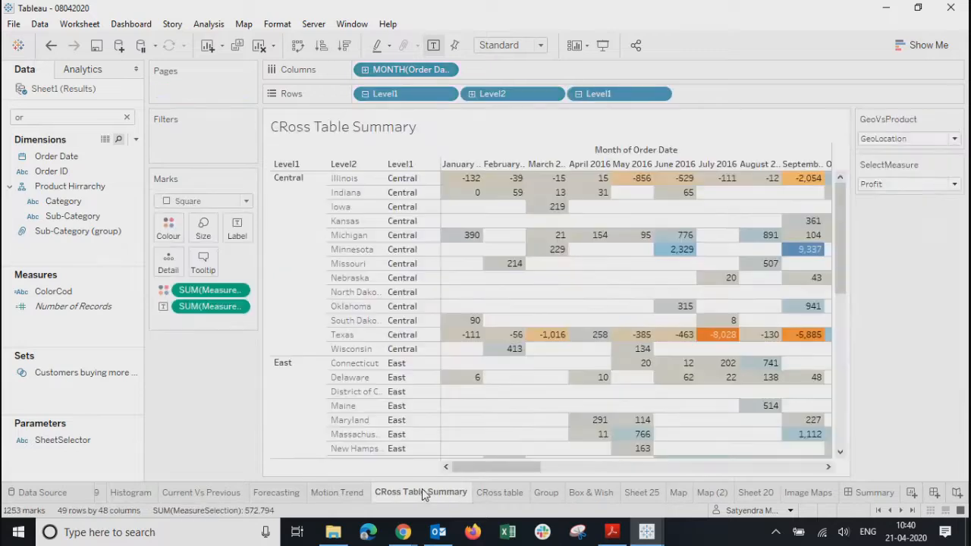
{"action": "left_click", "coordinate": [491, 493]}
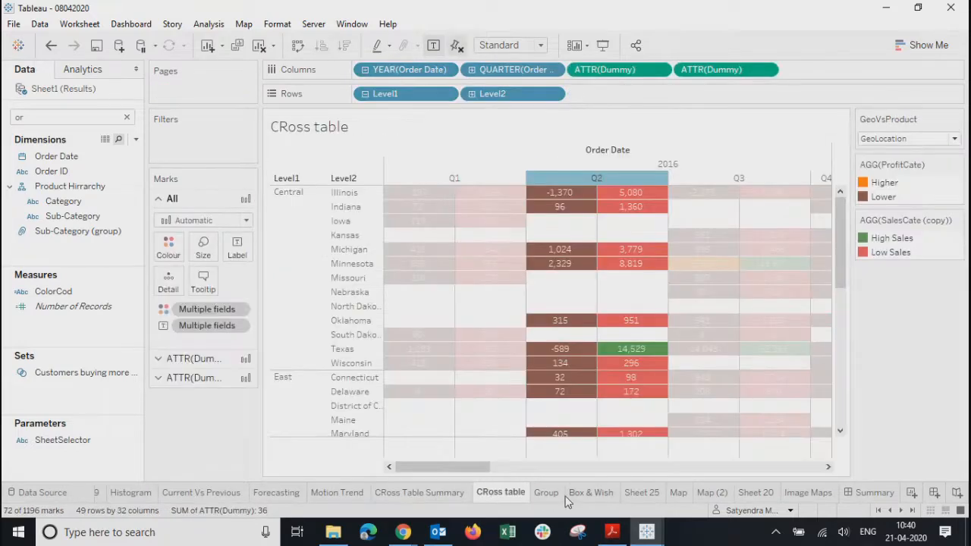
{"action": "left_click", "coordinate": [567, 497]}
{"action": "left_click", "coordinate": [501, 493]}
{"action": "left_click", "coordinate": [565, 250]}
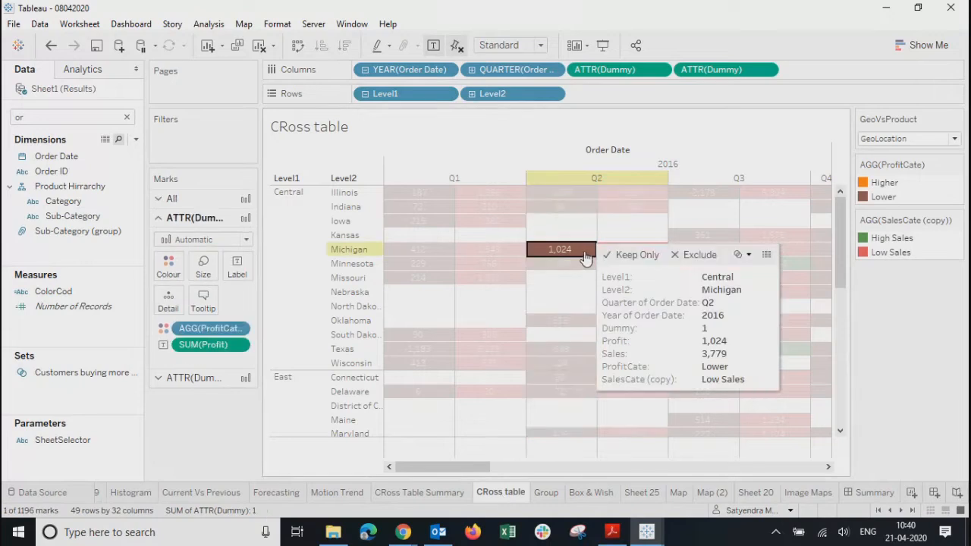
{"action": "left_click", "coordinate": [570, 233]}
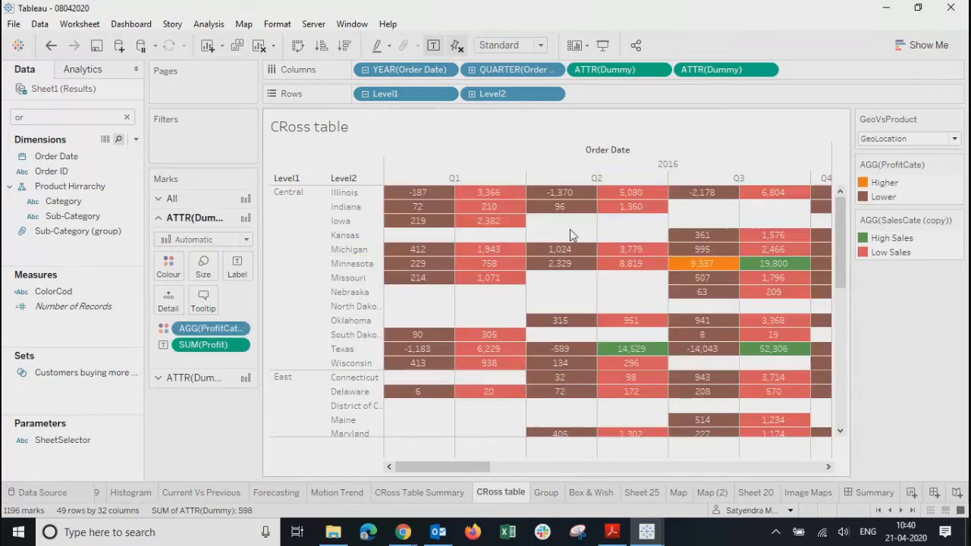
Step: Review the Group, Box & Wish, Sheet 25 and Map worksheets
{"action": "left_click", "coordinate": [539, 492]}
{"action": "left_click", "coordinate": [582, 495]}
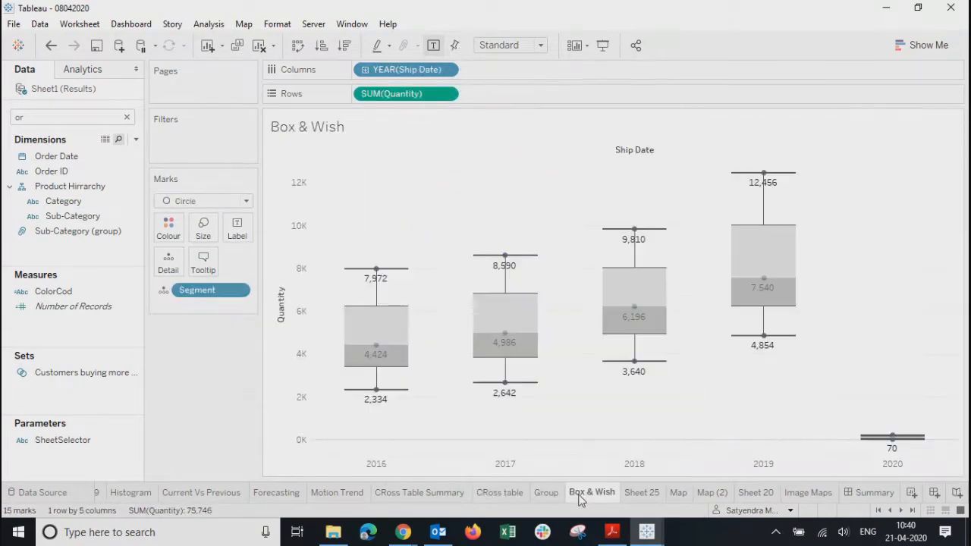
{"action": "left_click", "coordinate": [651, 495]}
{"action": "left_click", "coordinate": [678, 494]}
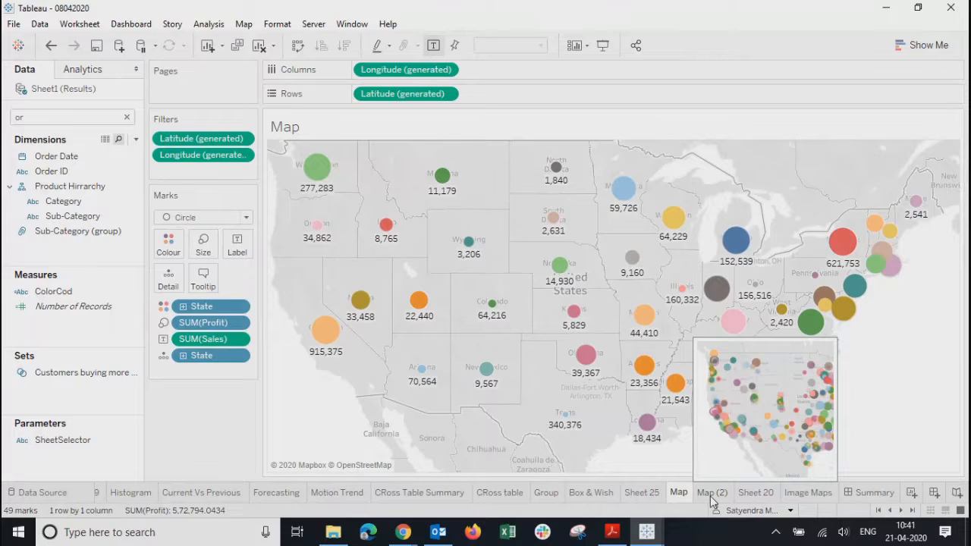
Step: Hide the Postal Code colour legend on the Map (2) worksheet
{"action": "left_click", "coordinate": [711, 495]}
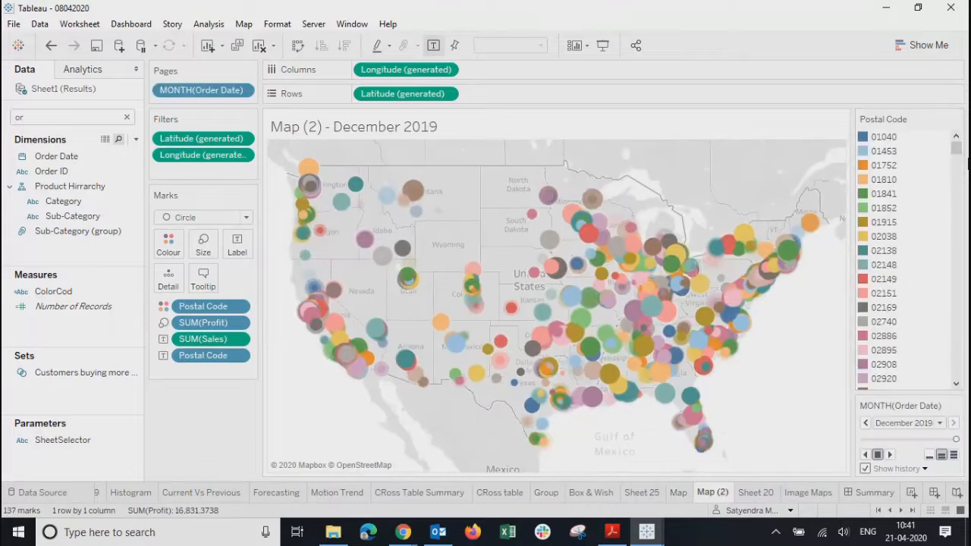
{"action": "mouse_move", "coordinate": [956, 149]}
{"action": "left_mouse_down"}
{"action": "mouse_move", "coordinate": [958, 402]}
{"action": "mouse_move", "coordinate": [956, 141]}
{"action": "left_mouse_up"}
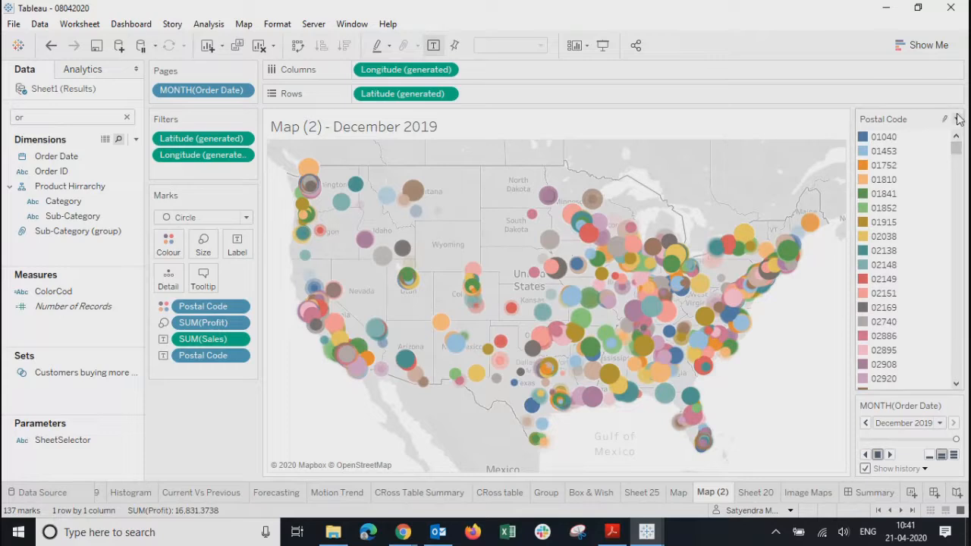
{"action": "left_click", "coordinate": [958, 119]}
{"action": "left_click", "coordinate": [871, 242]}
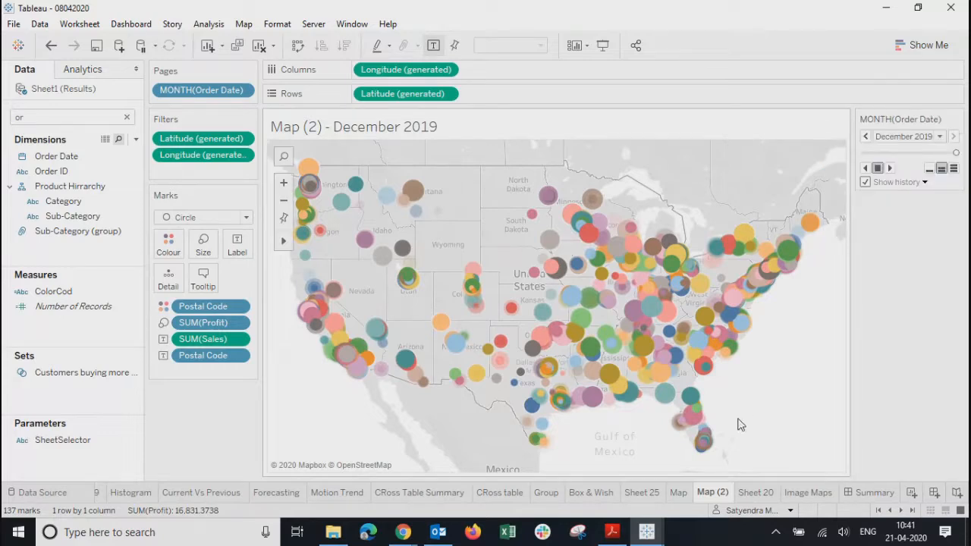
Step: Check the Sheet 20 and Image Maps worksheets and the Summary dashboard
{"action": "left_click", "coordinate": [756, 492]}
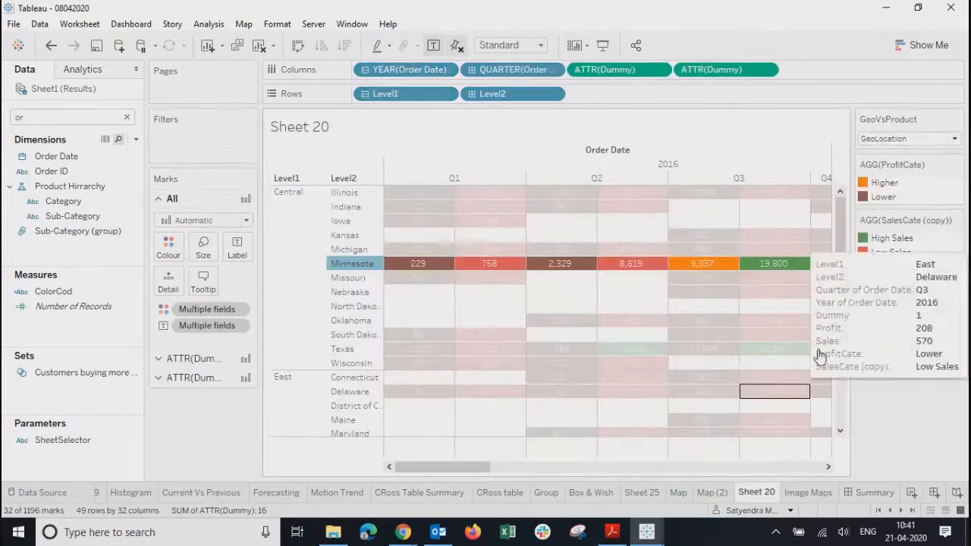
{"action": "left_click", "coordinate": [812, 494]}
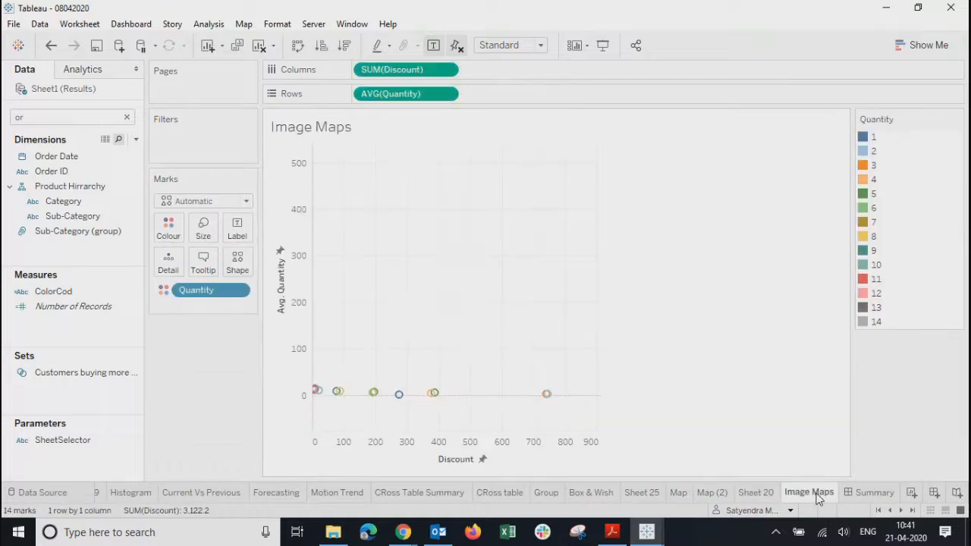
{"action": "left_click", "coordinate": [867, 495]}
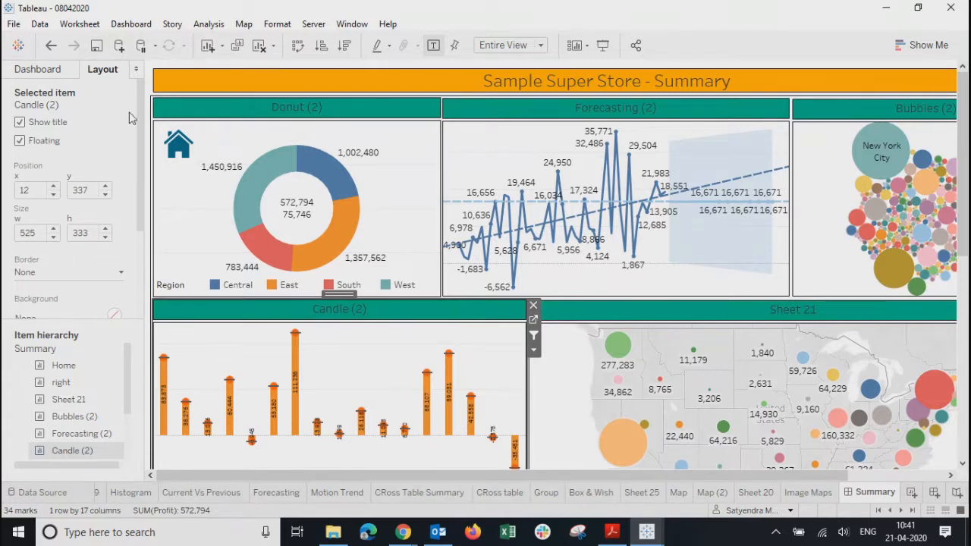
Step: Try to export the workbook as PowerPoint to the Pictures folder, replacing the existing 08042020.pptx
{"action": "left_click", "coordinate": [13, 25]}
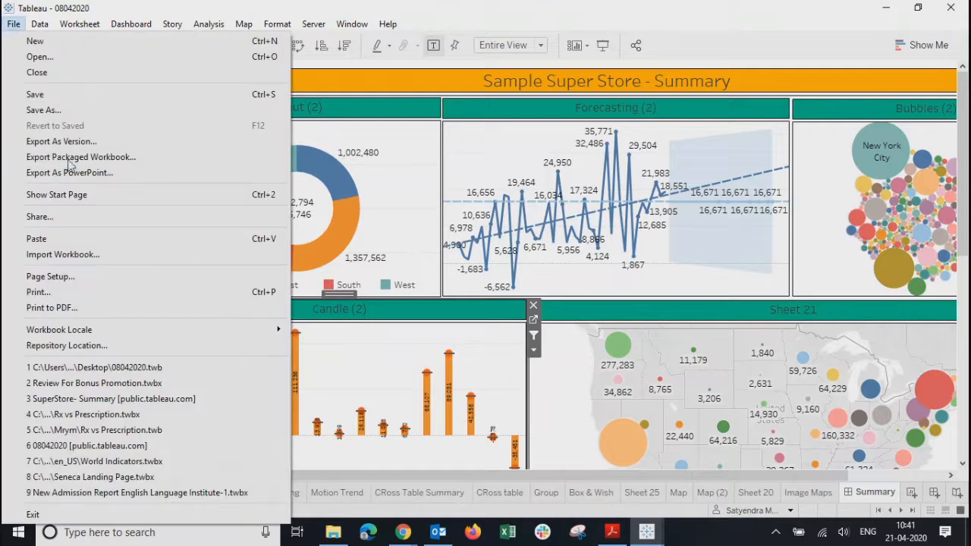
{"action": "left_click", "coordinate": [64, 176]}
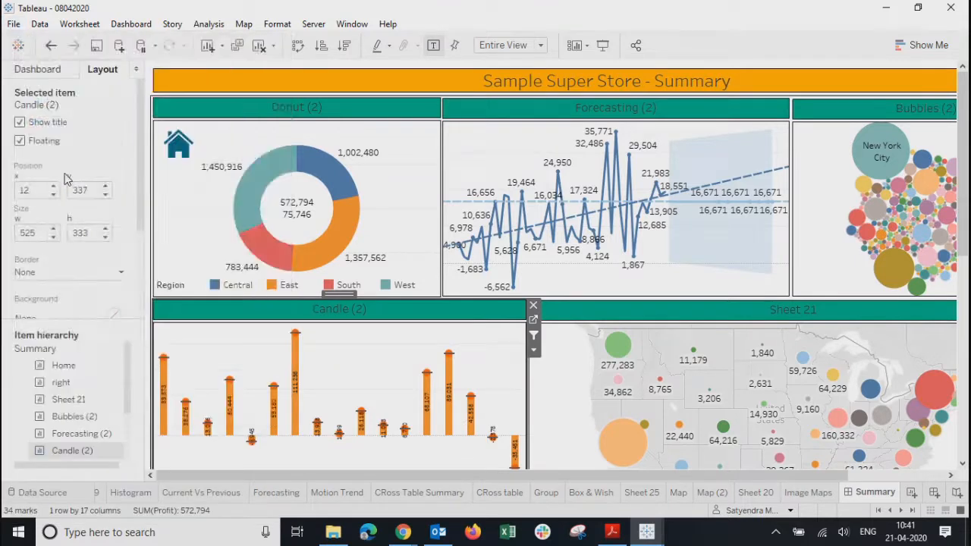
{"action": "left_click", "coordinate": [414, 152]}
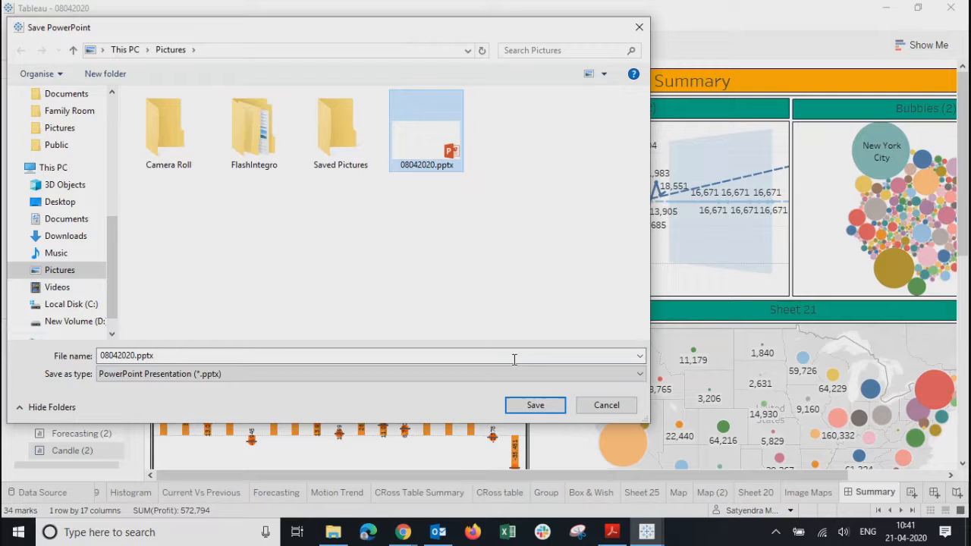
{"action": "left_click", "coordinate": [535, 405]}
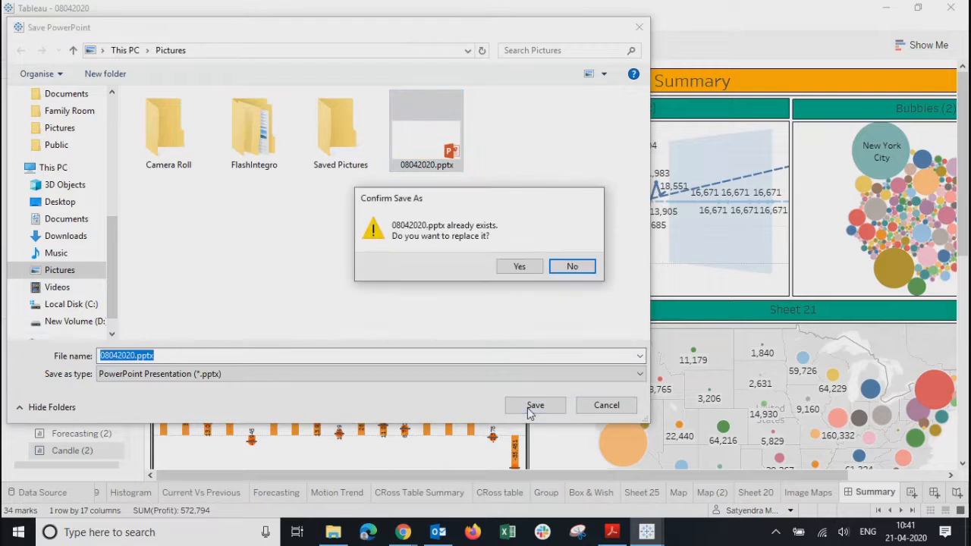
{"action": "left_click", "coordinate": [503, 272]}
Step: Open 08042020.pptx from the Pictures folder in PowerPoint, check its first three slides and close it
{"action": "left_click", "coordinate": [333, 532]}
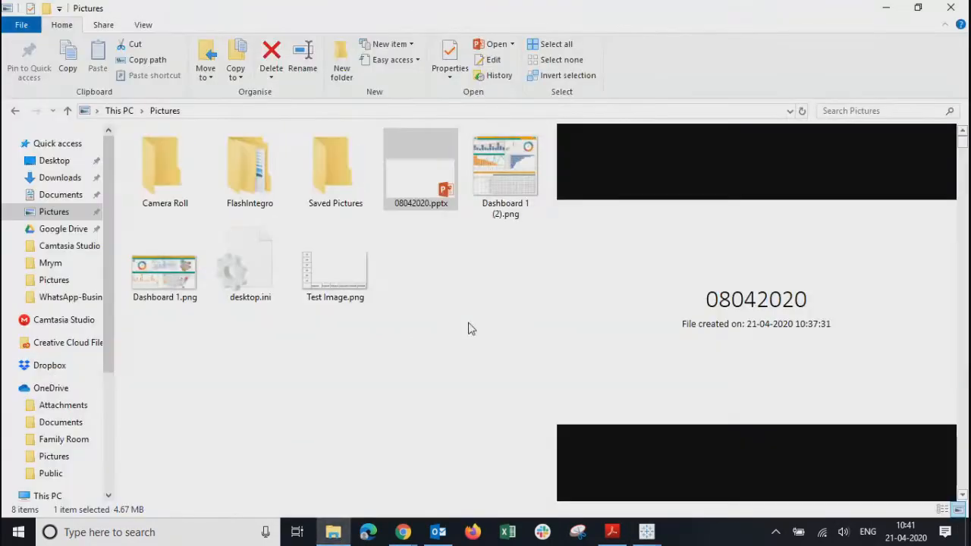
{"action": "double_click", "coordinate": [421, 191]}
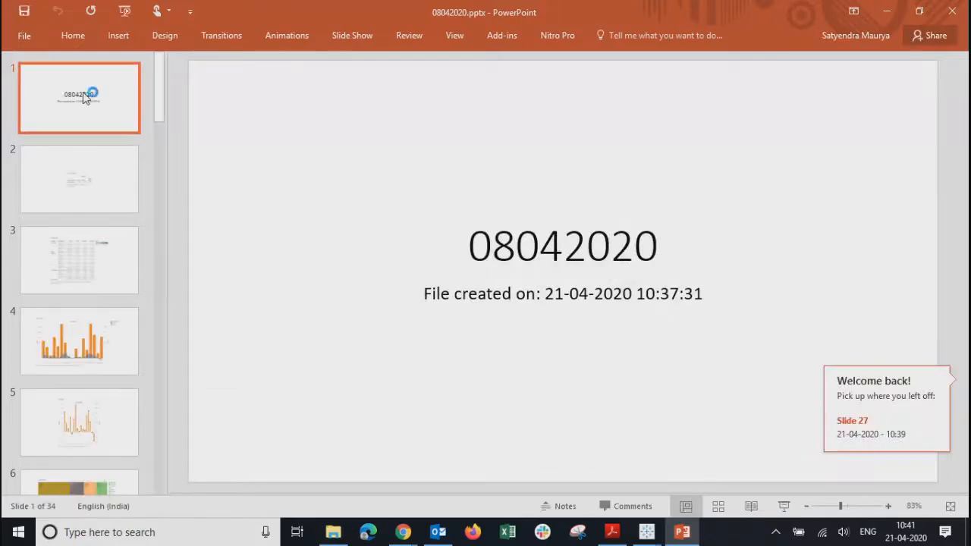
{"action": "key", "text": "Down"}
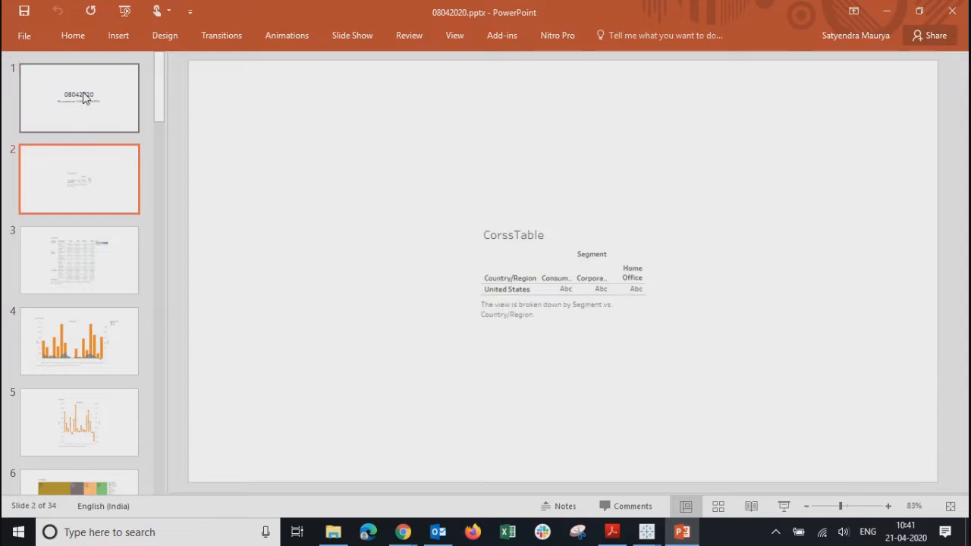
{"action": "key", "text": "Down"}
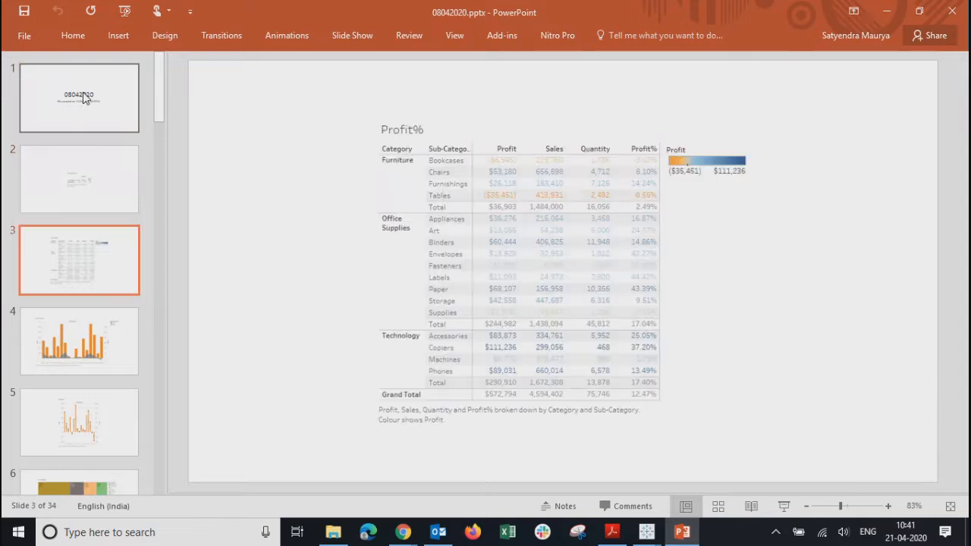
{"action": "left_click", "coordinate": [955, 14]}
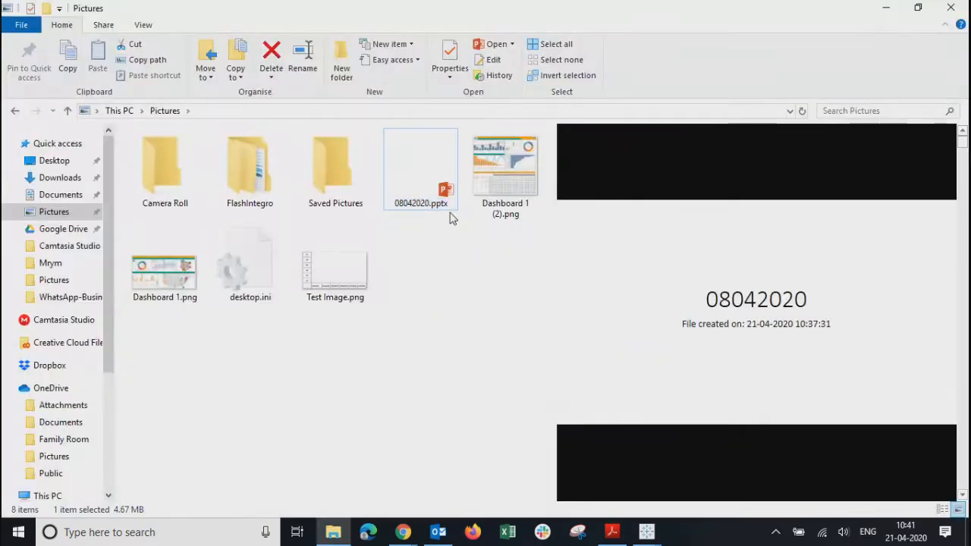
Step: Delete 08042020.pptx from the Pictures folder, then switch to the 08042020 workbook in Tableau and dismiss the export error
{"action": "left_click", "coordinate": [436, 167]}
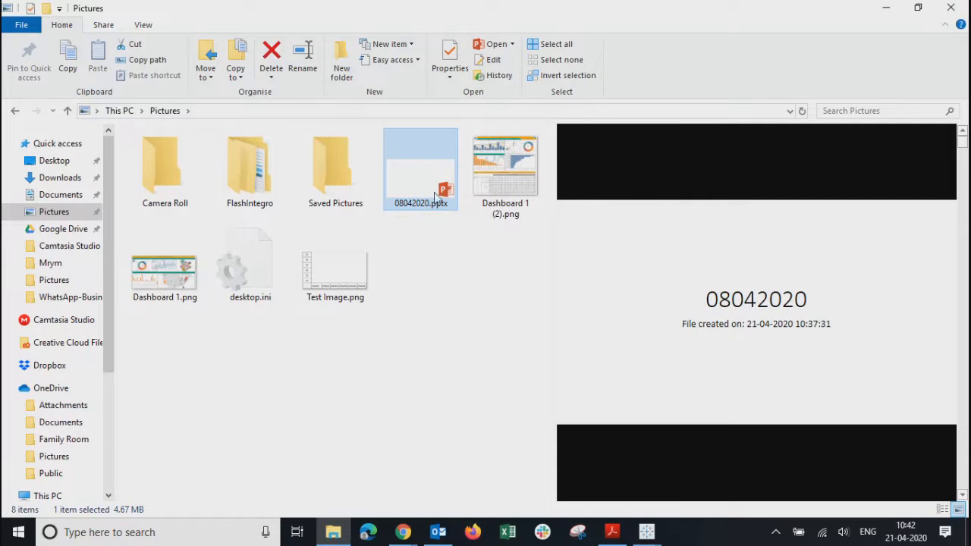
{"action": "key", "text": "Delete"}
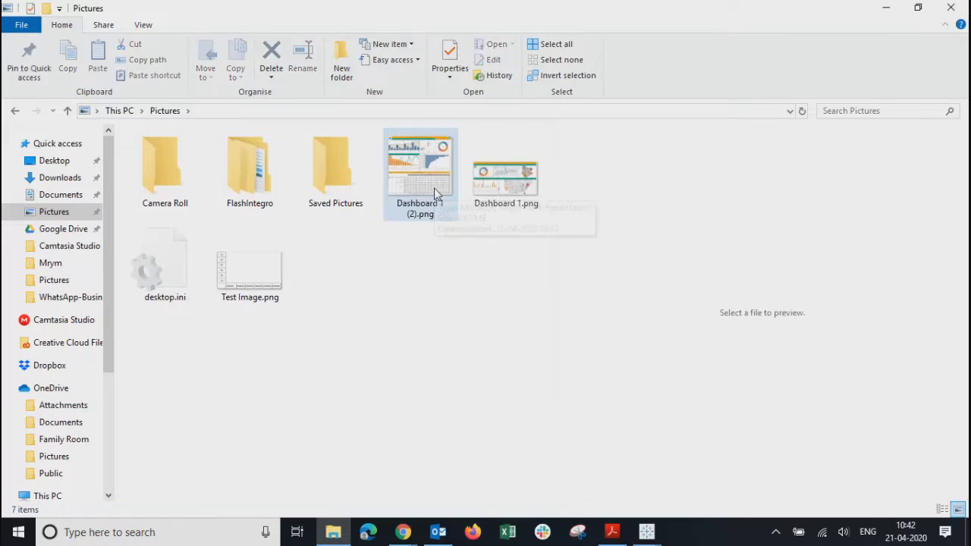
{"action": "left_click", "coordinate": [646, 532]}
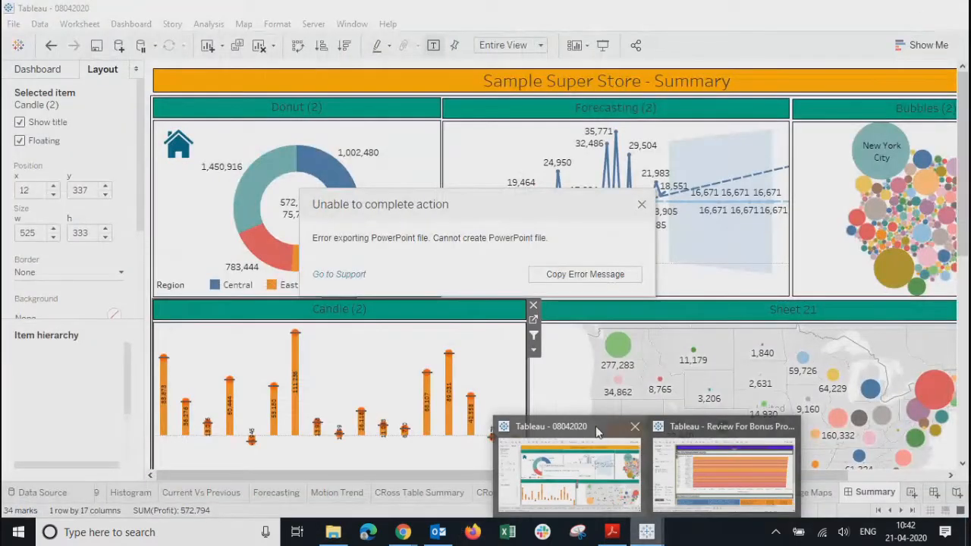
{"action": "left_click", "coordinate": [599, 481]}
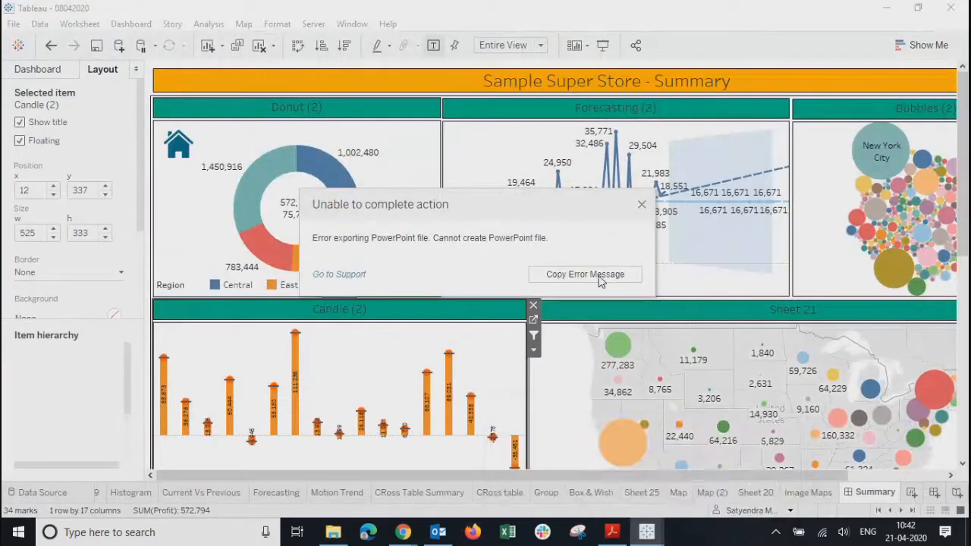
{"action": "left_click", "coordinate": [642, 207]}
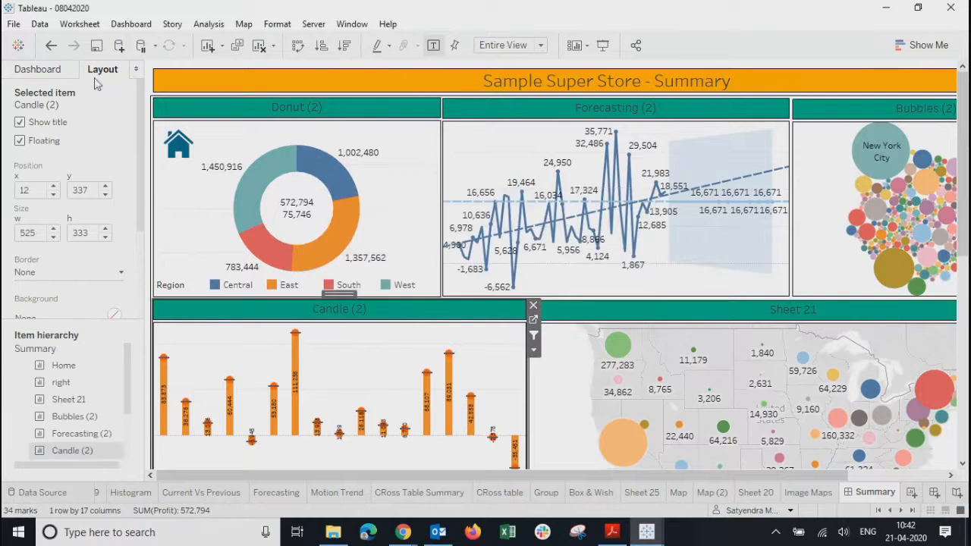
Step: Try again to export the workbook to the Pictures folder as the PowerPoint presentation 08042020.pptx
{"action": "left_click", "coordinate": [15, 25]}
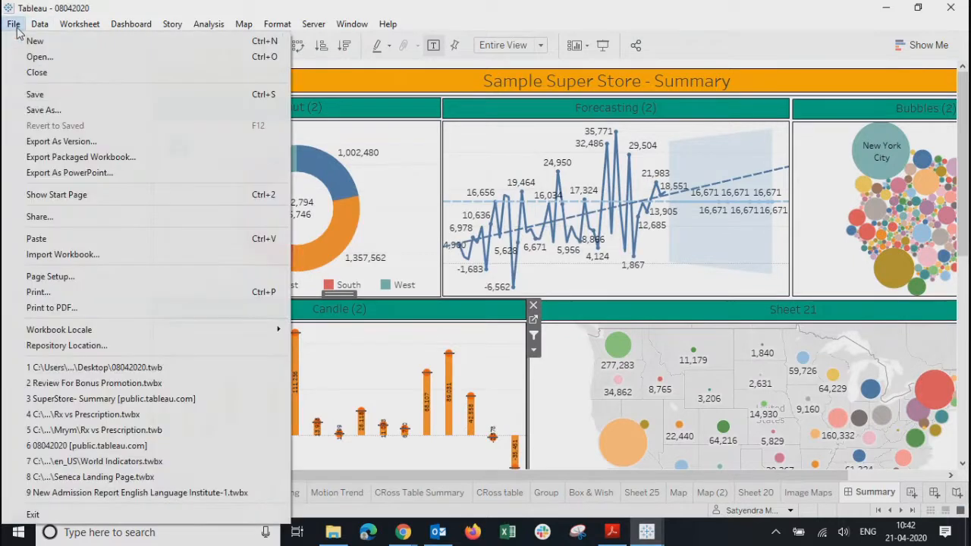
{"action": "left_click", "coordinate": [79, 173]}
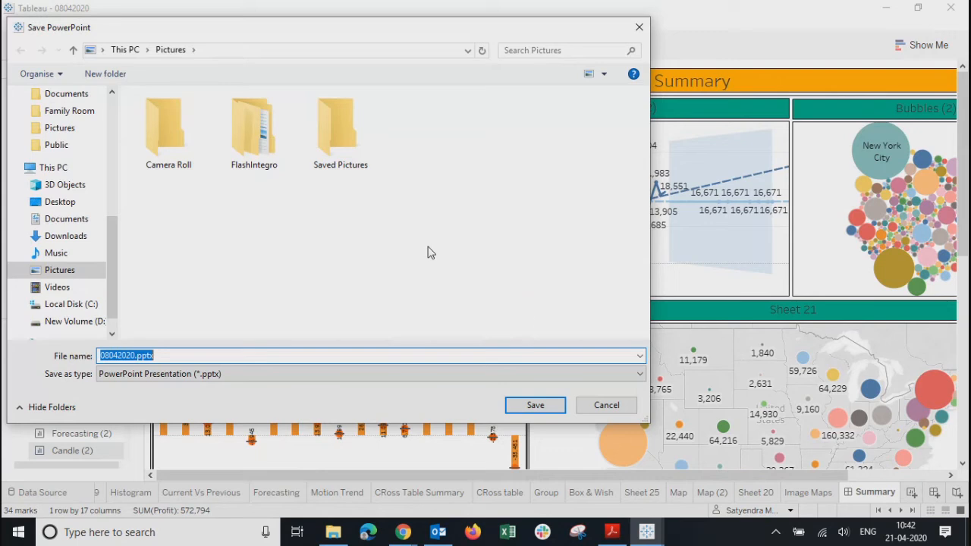
{"action": "left_click", "coordinate": [535, 406]}
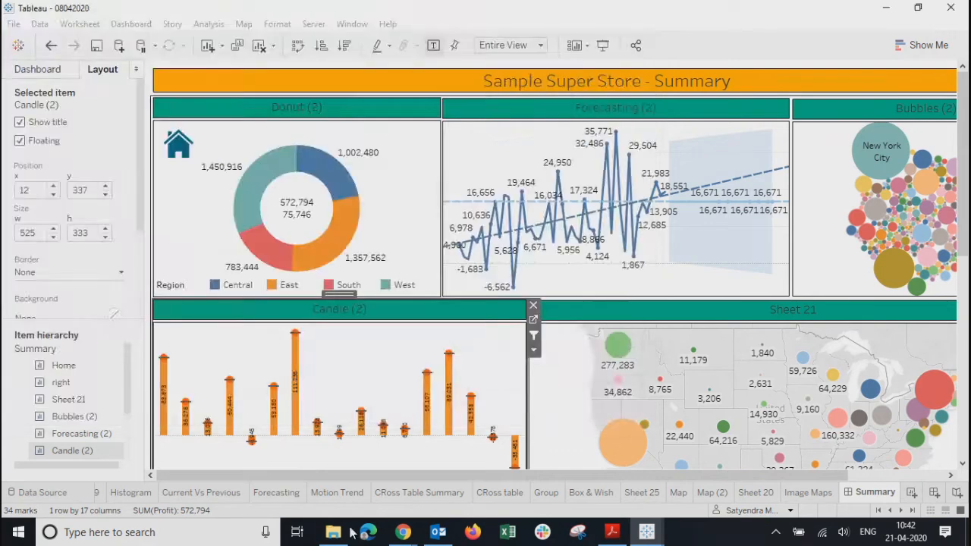
Step: Switch to File Explorer and refresh the Pictures folder to check for the exported presentation
{"action": "left_click", "coordinate": [333, 532]}
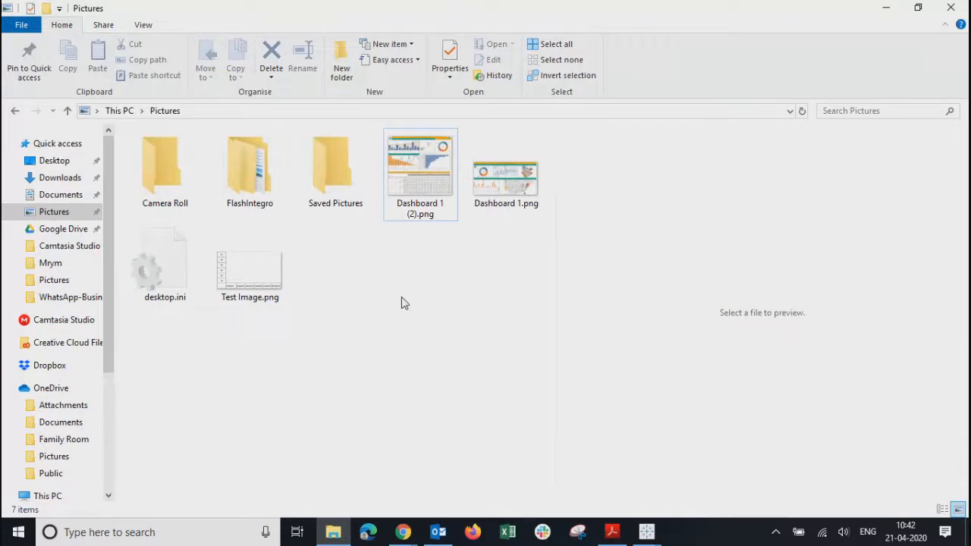
{"action": "right_click", "coordinate": [402, 298]}
{"action": "left_click", "coordinate": [403, 299]}
{"action": "right_click", "coordinate": [402, 298]}
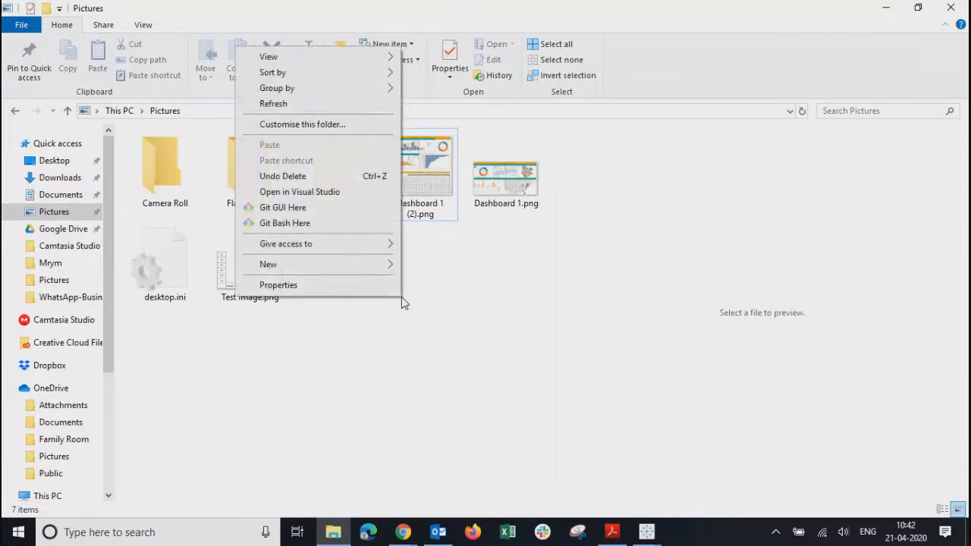
{"action": "left_click", "coordinate": [288, 103]}
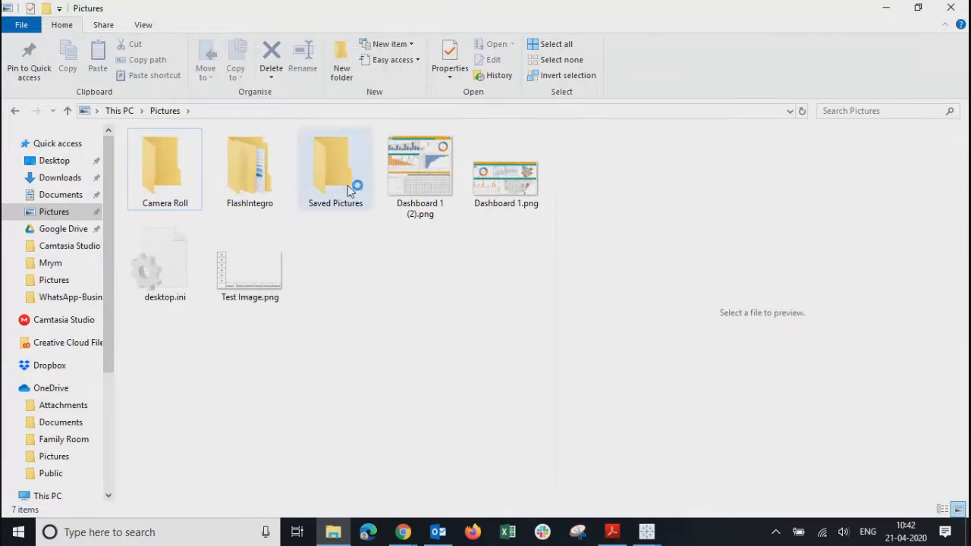
Step: Switch to the 08042020 workbook in Tableau and close the program that stopped working
{"action": "left_click", "coordinate": [649, 535]}
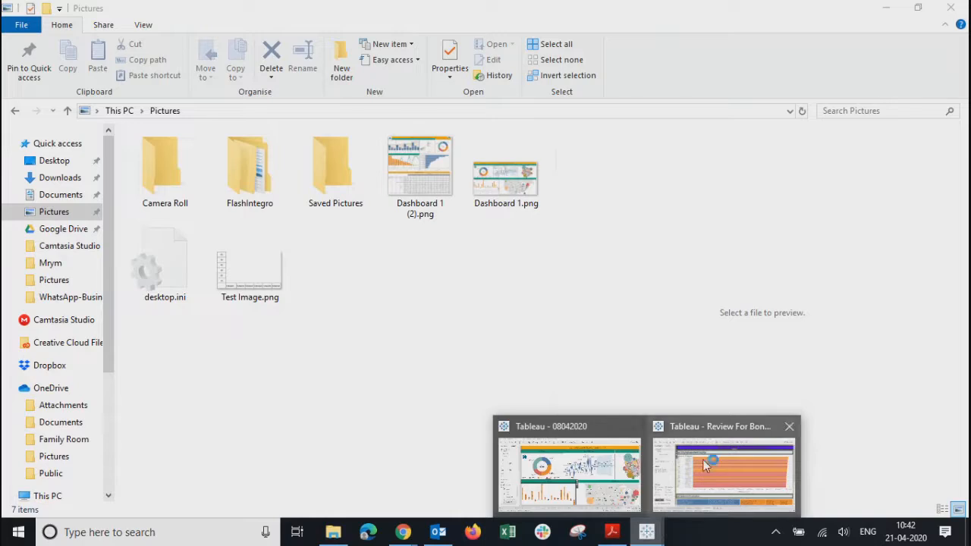
{"action": "left_click", "coordinate": [614, 457]}
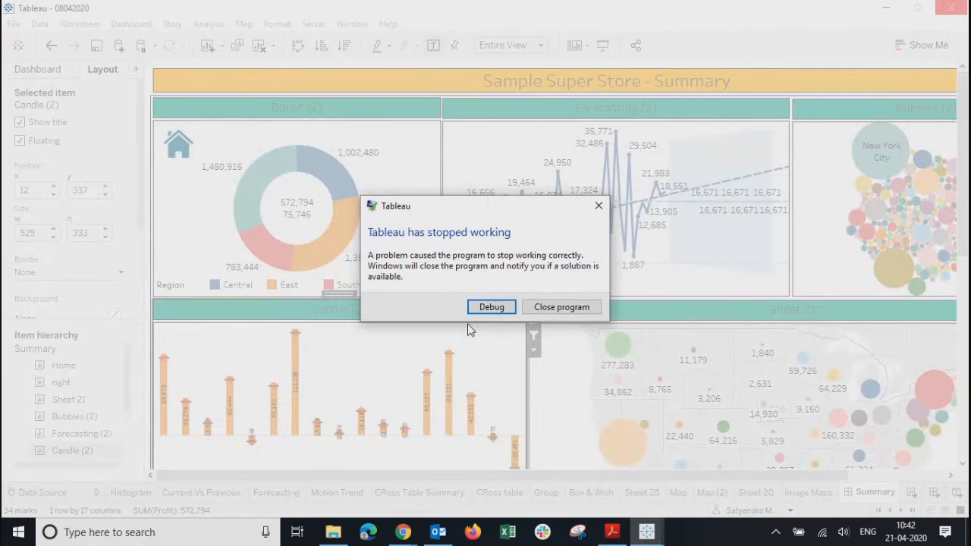
{"action": "left_click", "coordinate": [541, 311]}
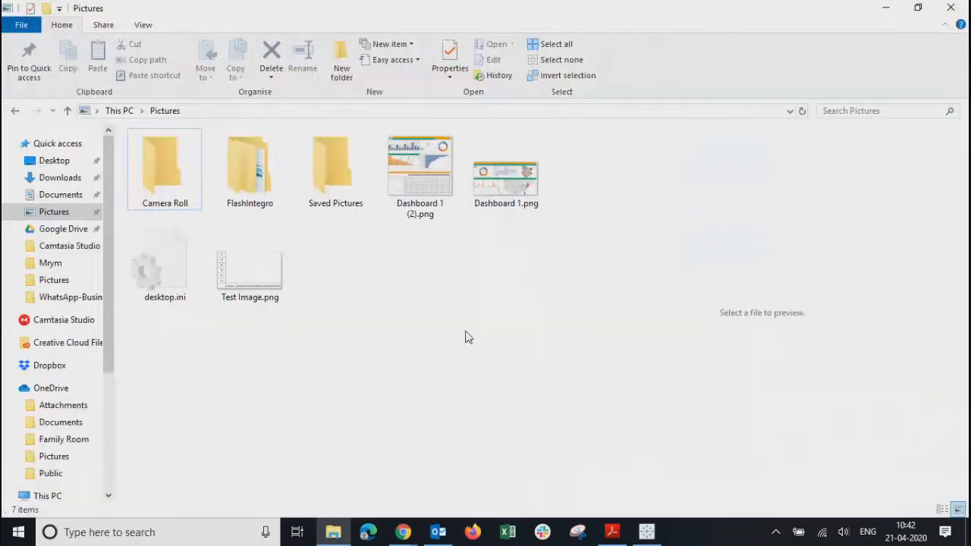
Step: Reopen the 08042020.twb workbook from the Desktop folder and bring its Tableau window to the front
{"action": "left_click", "coordinate": [334, 532]}
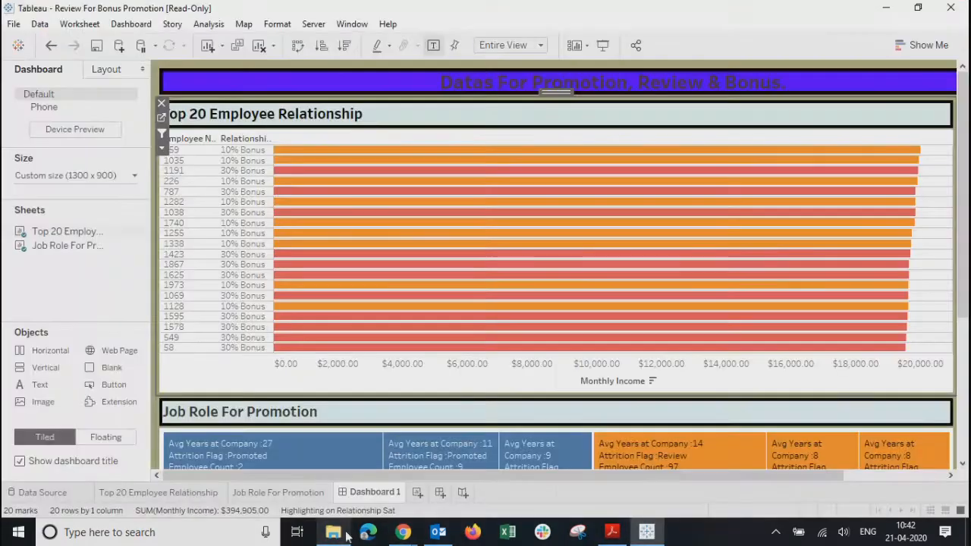
{"action": "left_click", "coordinate": [228, 534]}
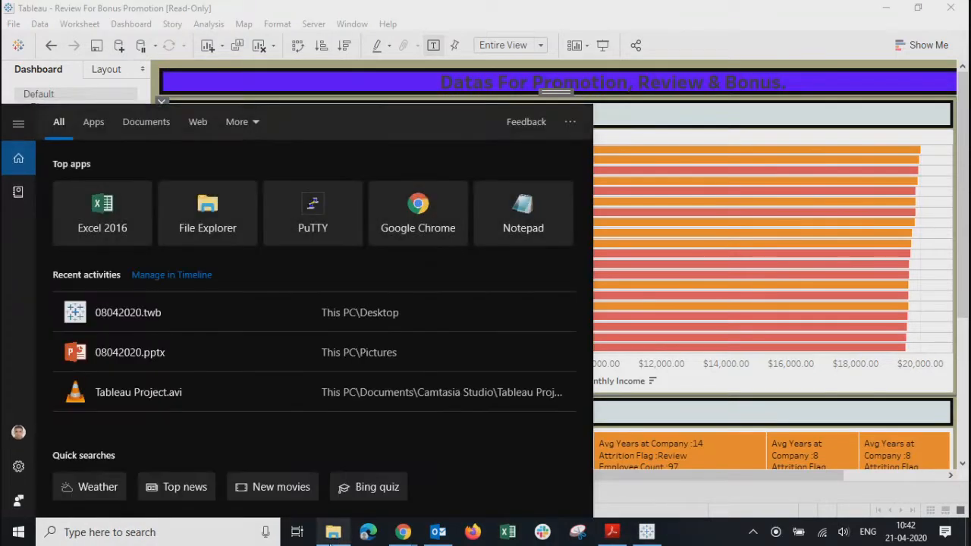
{"action": "left_click", "coordinate": [334, 533]}
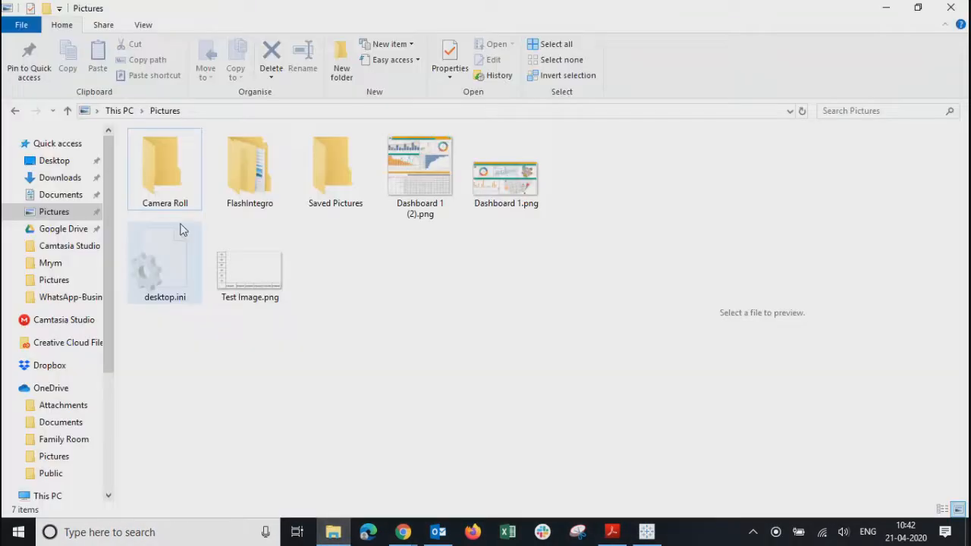
{"action": "left_click", "coordinate": [58, 161]}
{"action": "left_click", "coordinate": [174, 168]}
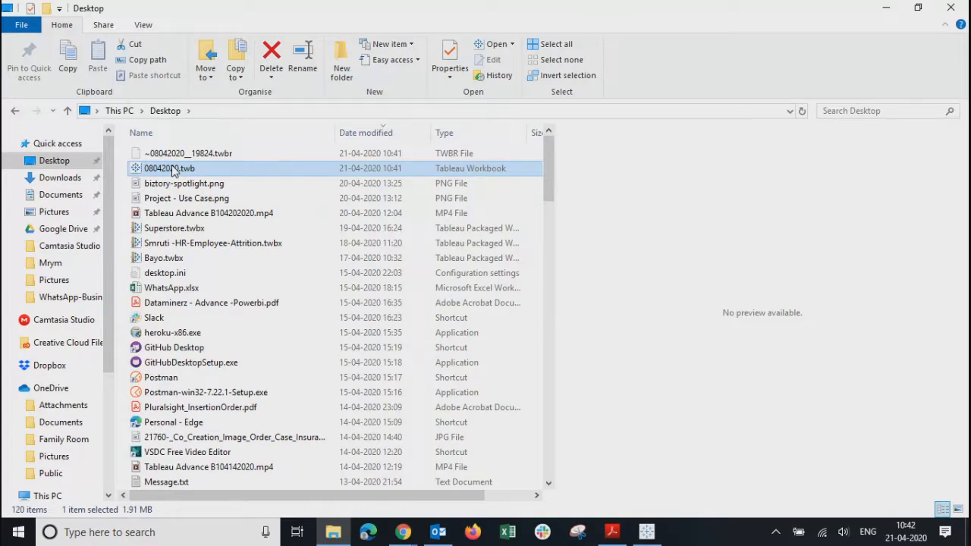
{"action": "left_click", "coordinate": [886, 11]}
{"action": "mouse_move", "coordinate": [651, 533]}
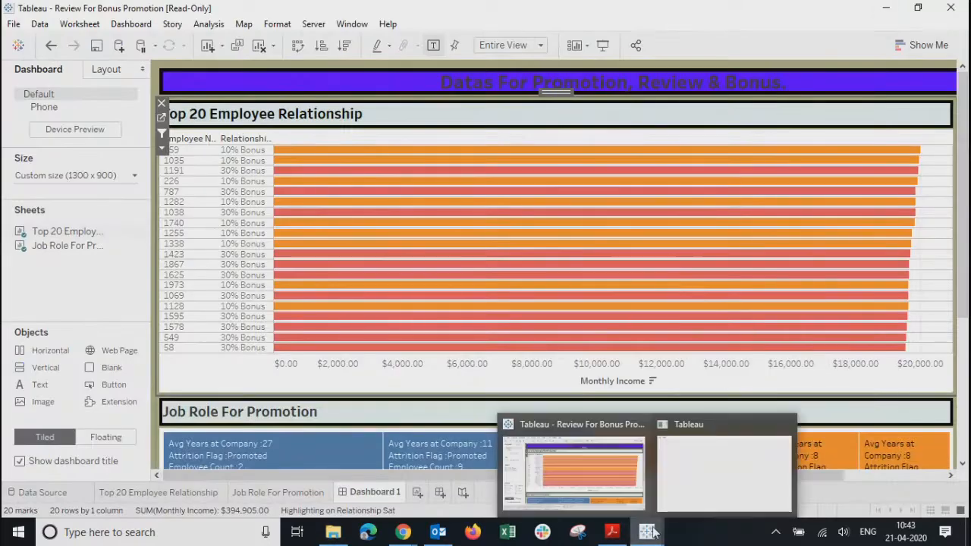
{"action": "mouse_move", "coordinate": [715, 474]}
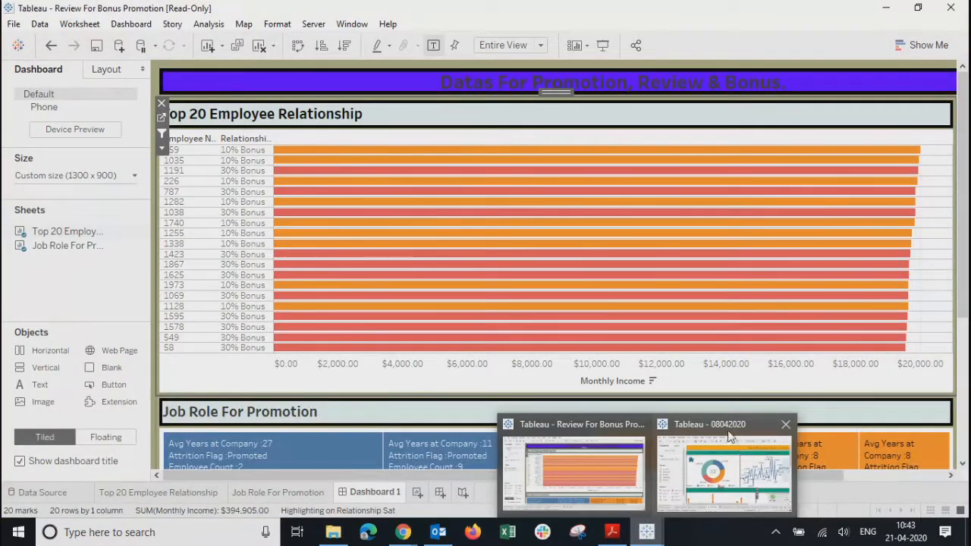
{"action": "left_click", "coordinate": [730, 438]}
{"action": "left_click", "coordinate": [799, 43]}
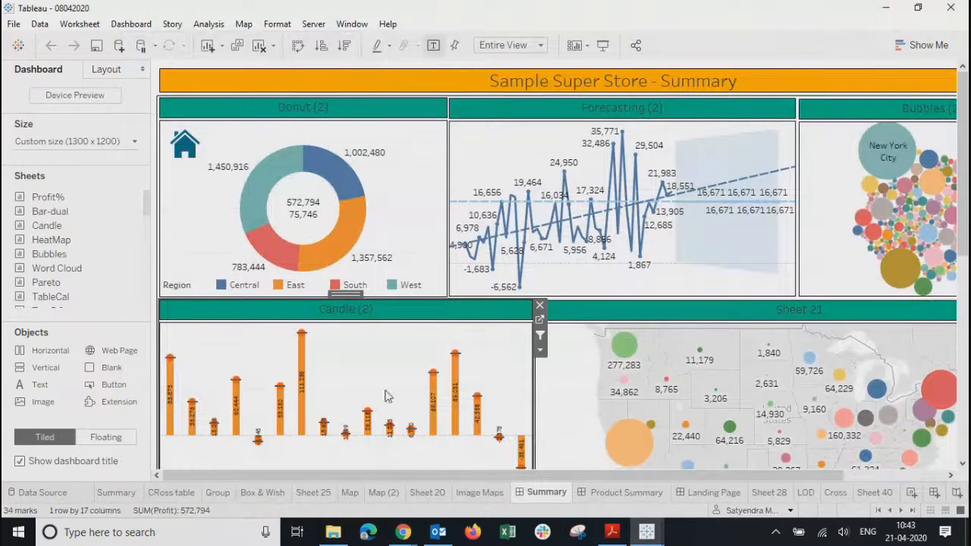
Step: View the CRoss table, CRoss Table Summary and Profit% worksheets in the reopened workbook
{"action": "left_click", "coordinate": [170, 497]}
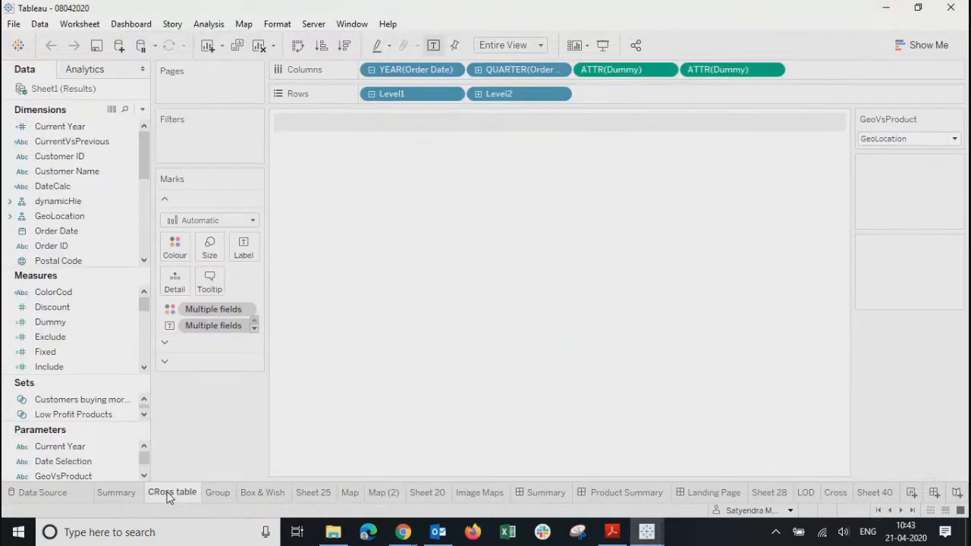
{"action": "left_click", "coordinate": [129, 493]}
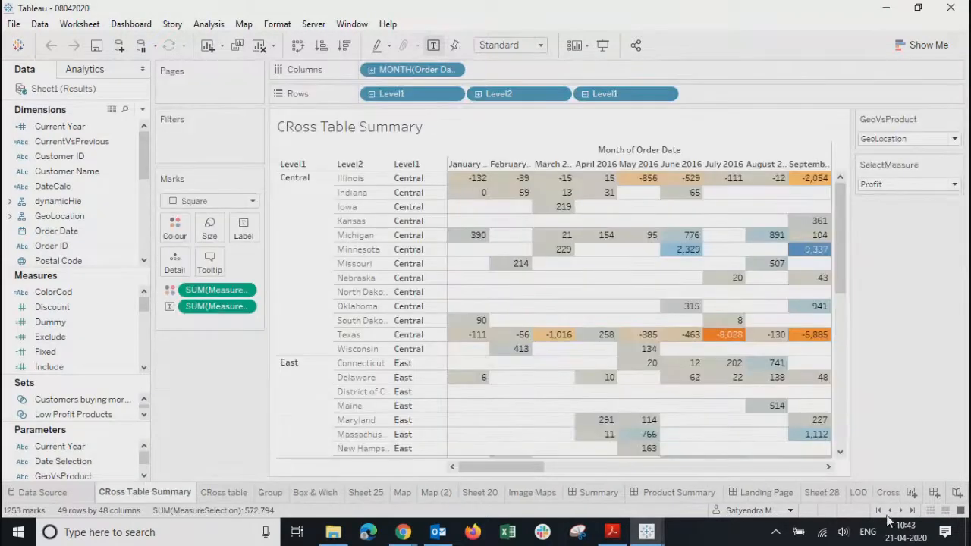
{"action": "left_click", "coordinate": [880, 511]}
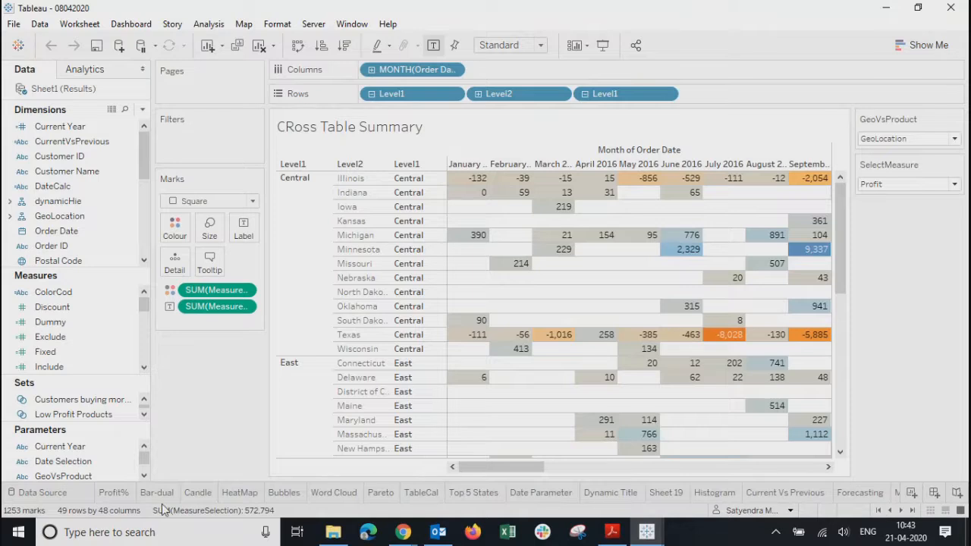
{"action": "left_click", "coordinate": [116, 493]}
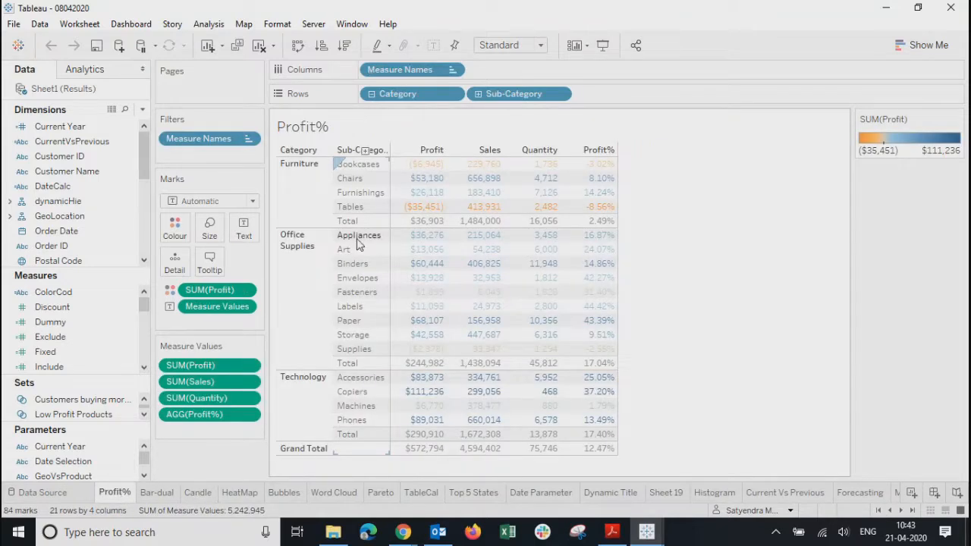
Step: Export the workbook as a PowerPoint presentation named 08042020.pptx in the Pictures folder
{"action": "left_click", "coordinate": [15, 25]}
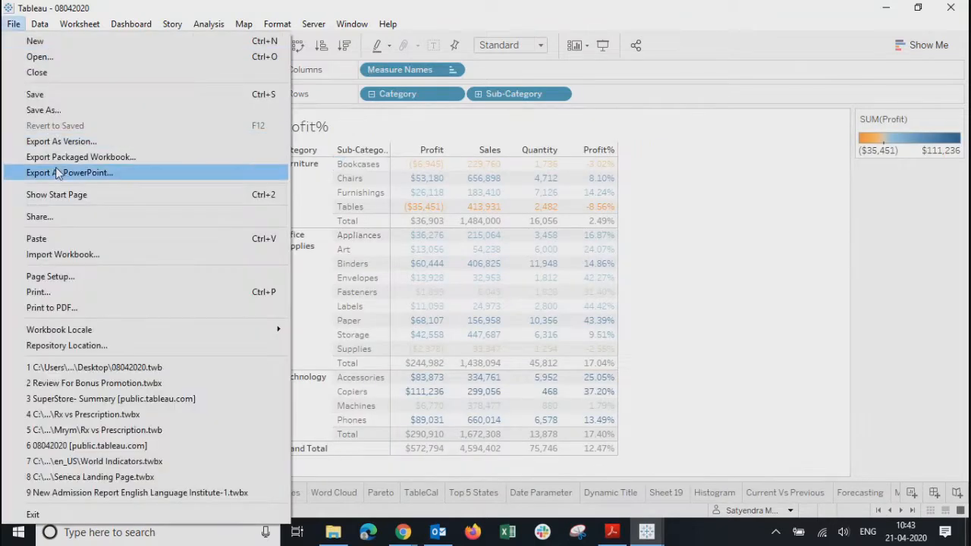
{"action": "left_click", "coordinate": [59, 174]}
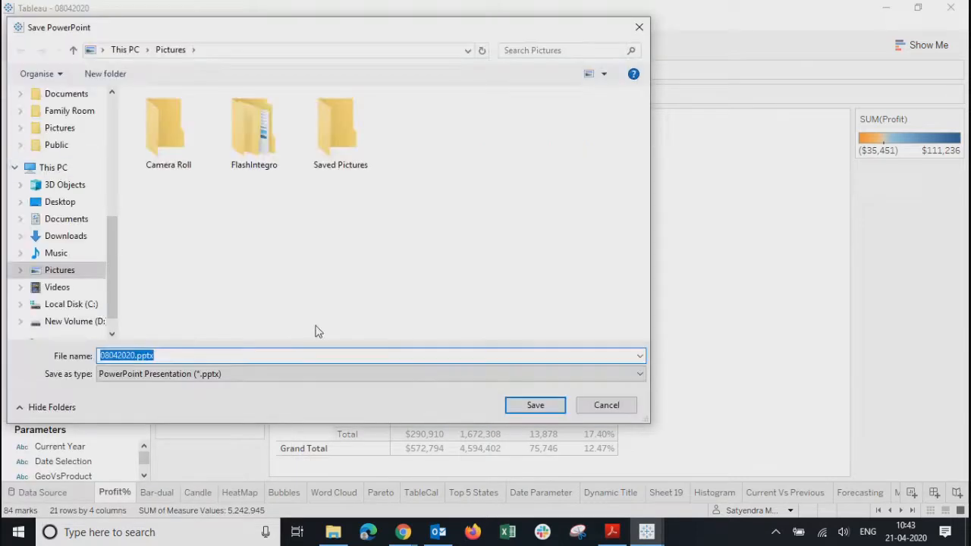
{"action": "left_click", "coordinate": [535, 408]}
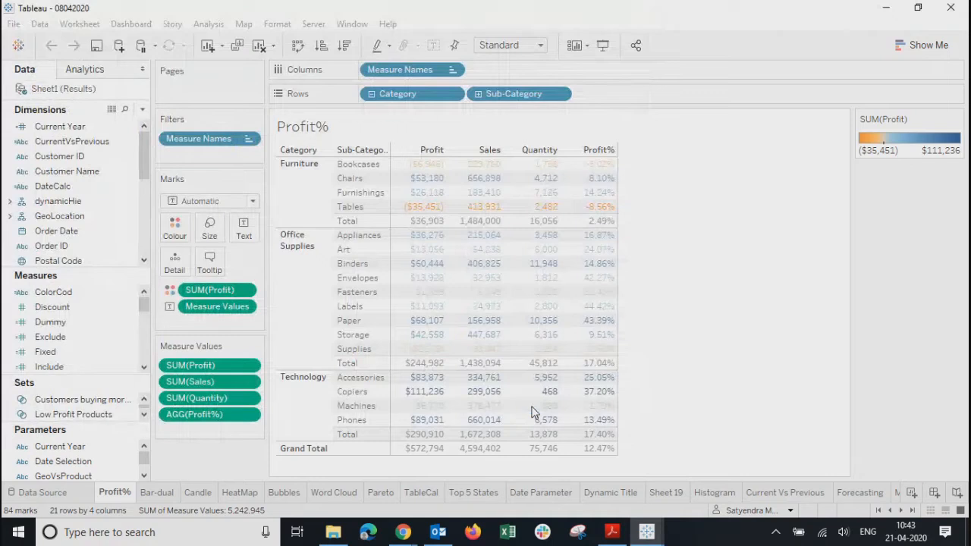
Step: Switch to File Explorer and refresh the Pictures folder to look for the newly exported 08042020.pptx
{"action": "left_click", "coordinate": [334, 533]}
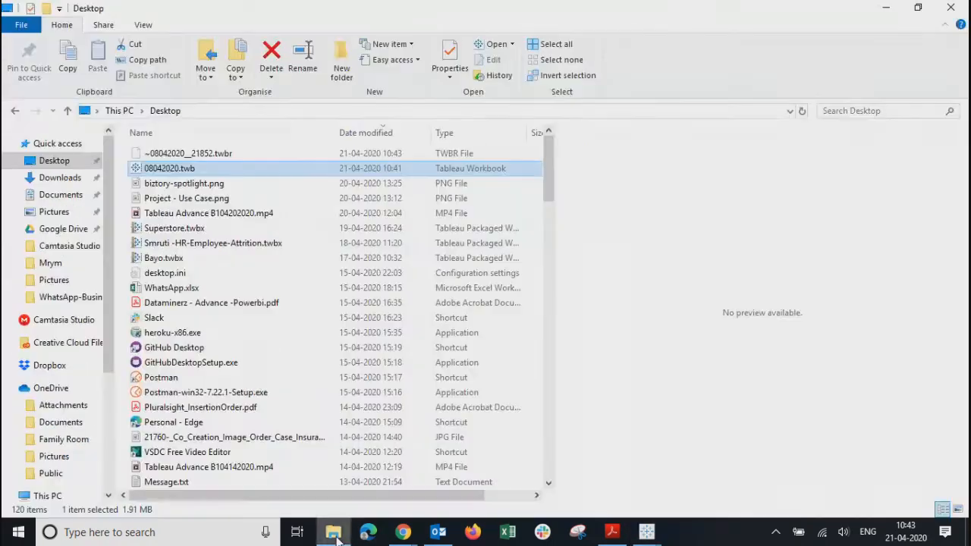
{"action": "left_click", "coordinate": [54, 212]}
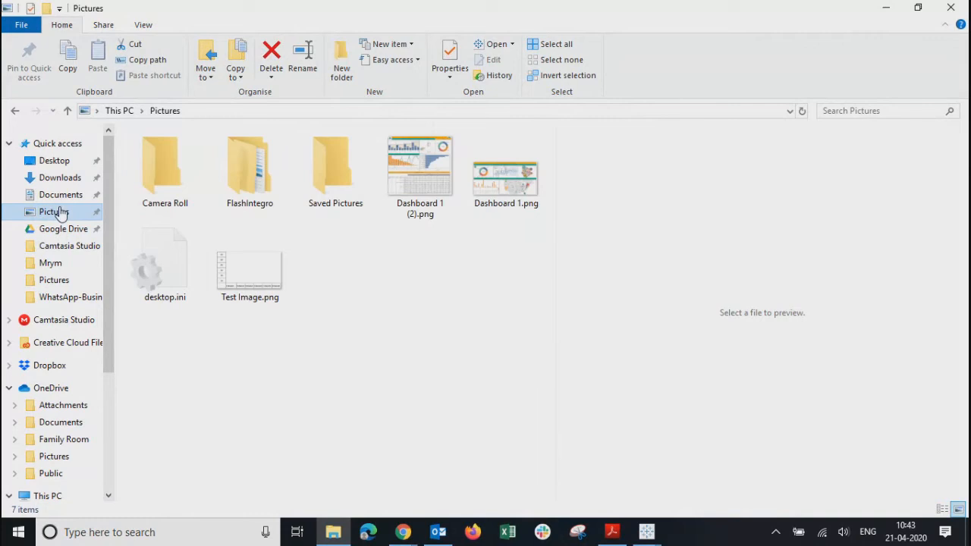
{"action": "right_click", "coordinate": [394, 308]}
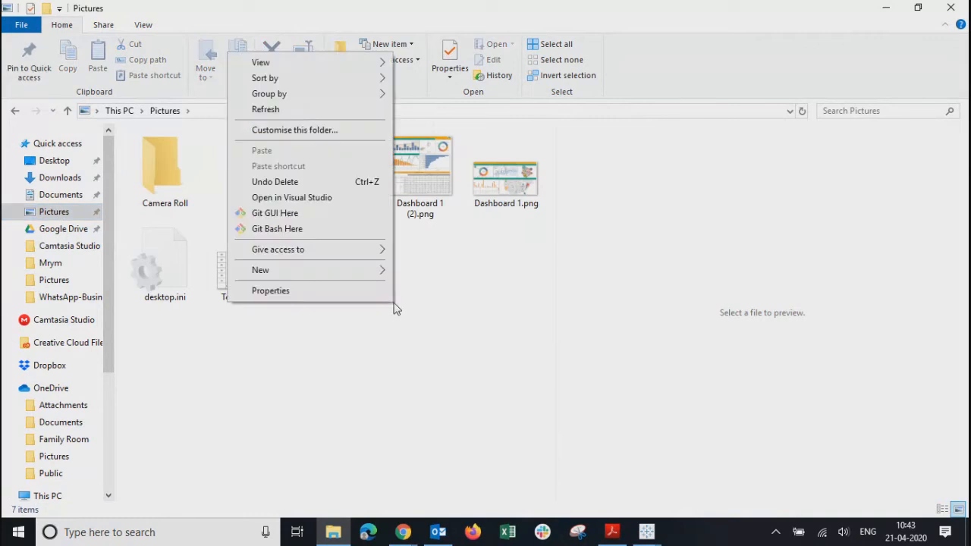
{"action": "left_click", "coordinate": [297, 110]}
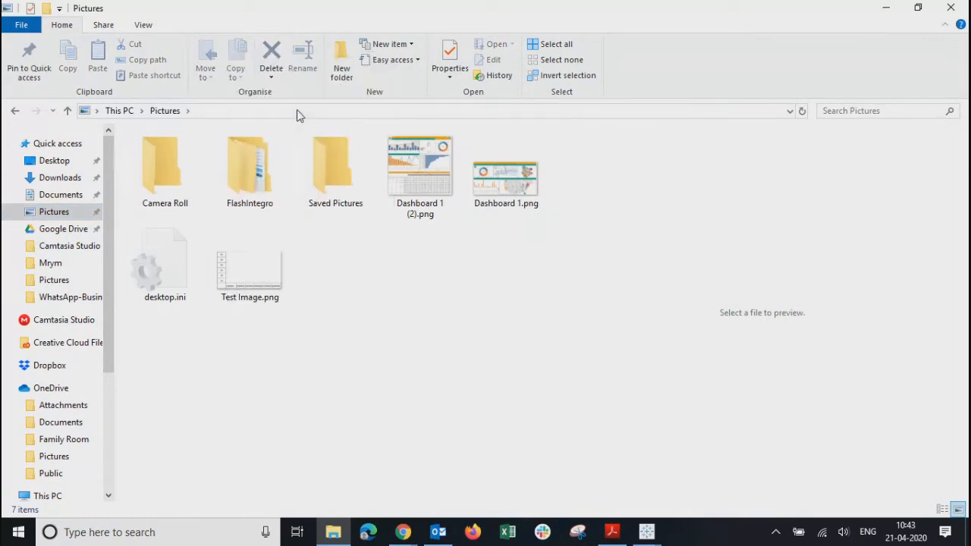
{"action": "left_click", "coordinate": [886, 7]}
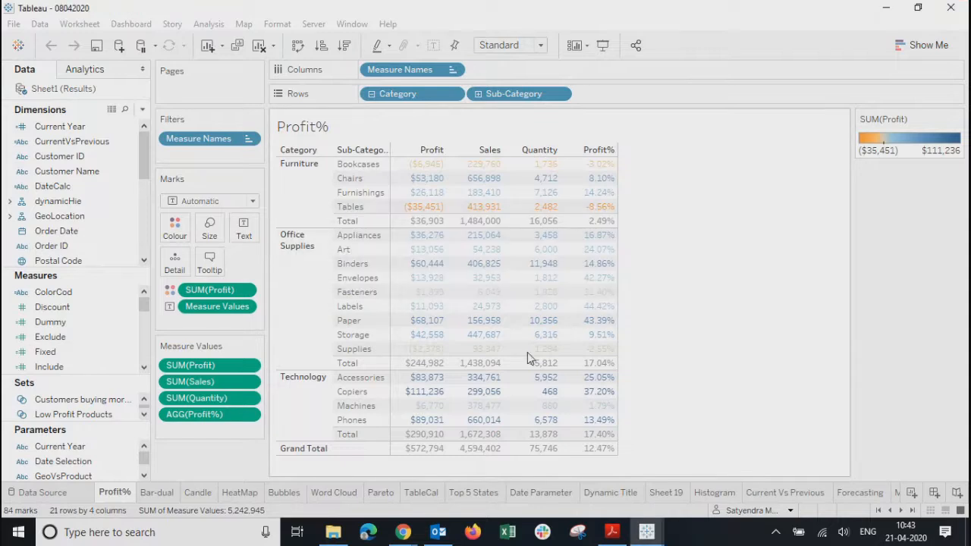
{"action": "right_click", "coordinate": [436, 283]}
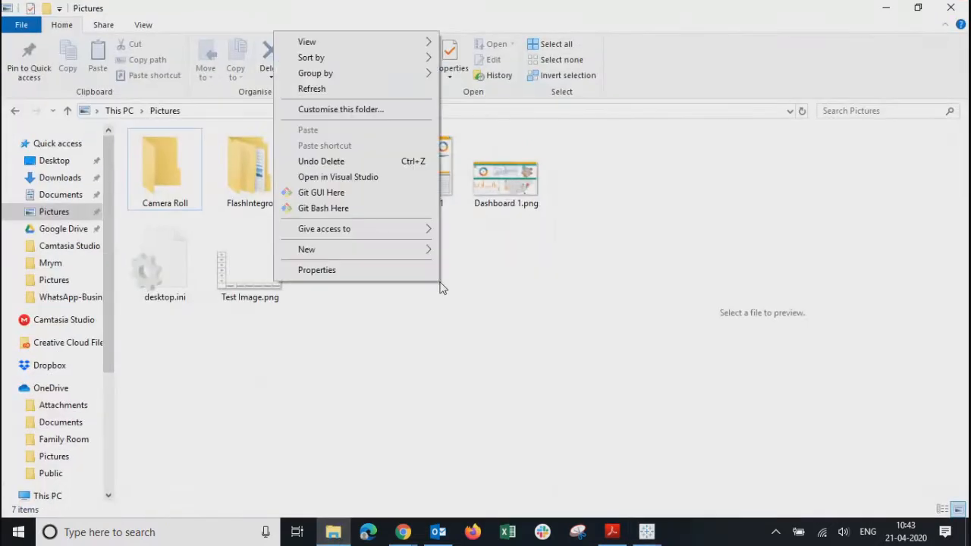
{"action": "left_click", "coordinate": [345, 89]}
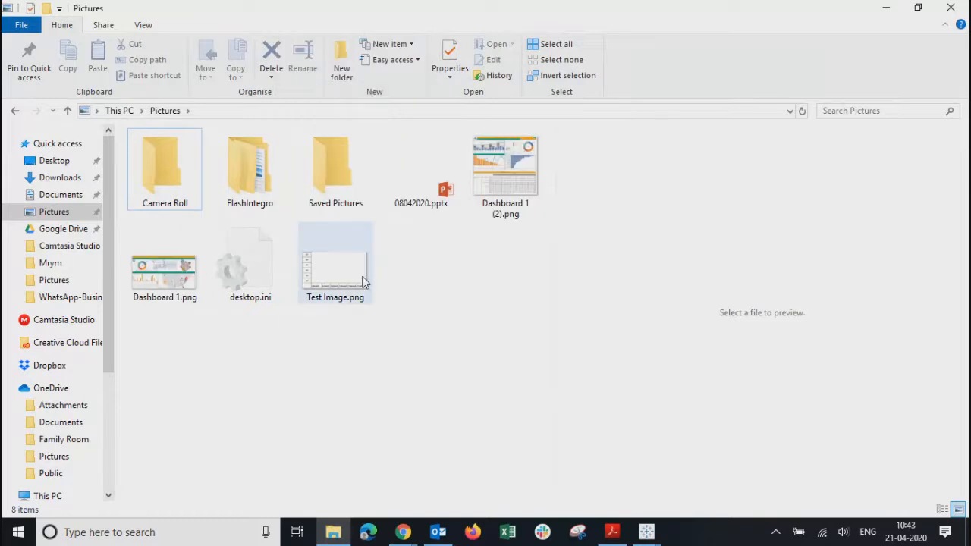
Step: Open 08042020.pptx in PowerPoint and look through its first six slides
{"action": "double_click", "coordinate": [429, 199]}
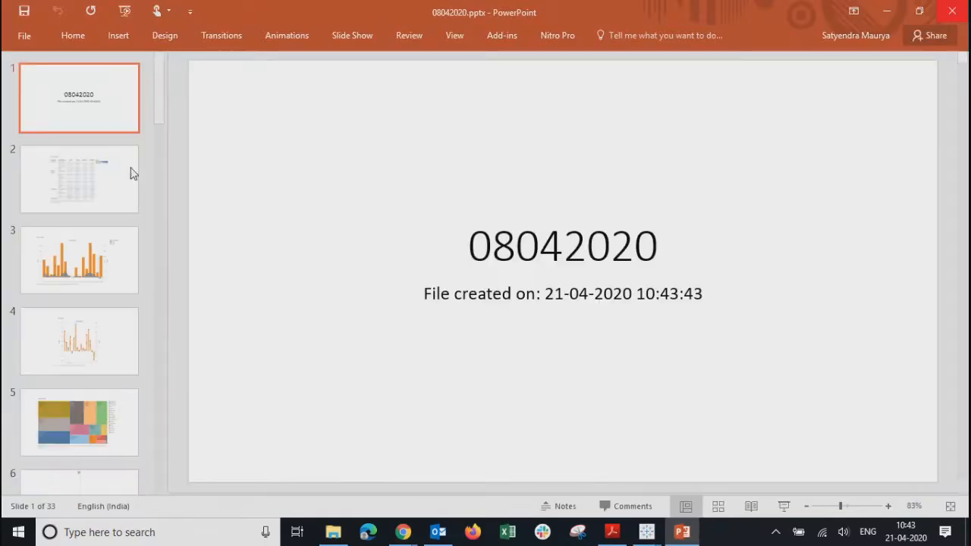
{"action": "left_click", "coordinate": [98, 194]}
{"action": "key", "text": "Up"}
{"action": "key", "text": "Down"}
{"action": "key", "text": "Up"}
{"action": "key", "text": "Down"}
{"action": "key", "text": "Down"}
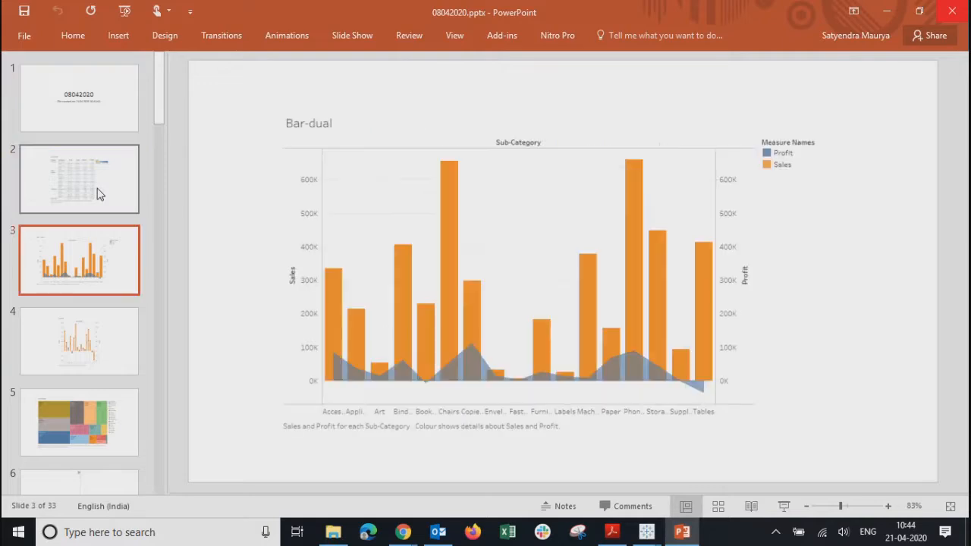
{"action": "key", "text": "Down"}
{"action": "key", "text": "Down"}
{"action": "key", "text": "Down"}
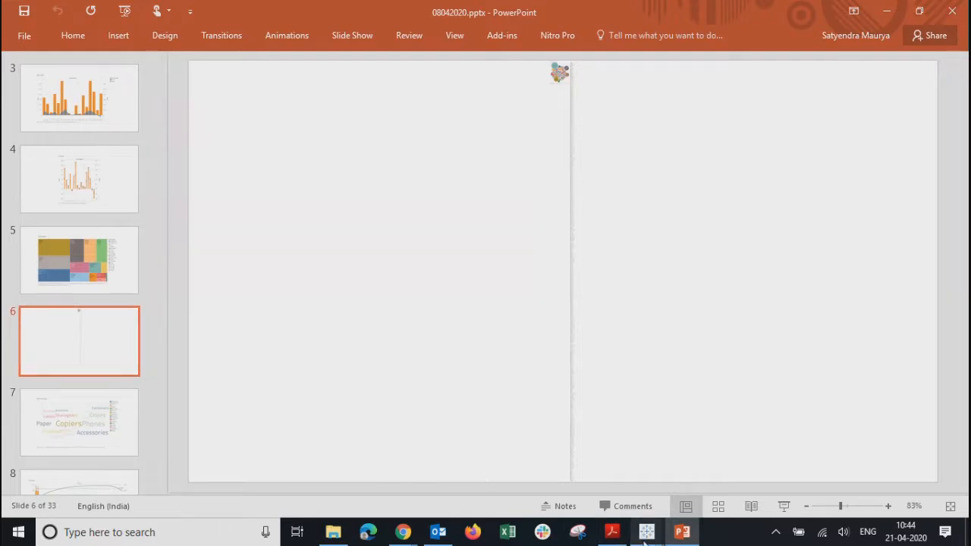
Step: Compare the Bubbles worksheet in Tableau with its exported picture on slide 6 in PowerPoint, magnifying the slide
{"action": "mouse_move", "coordinate": [646, 534]}
{"action": "left_click", "coordinate": [713, 460]}
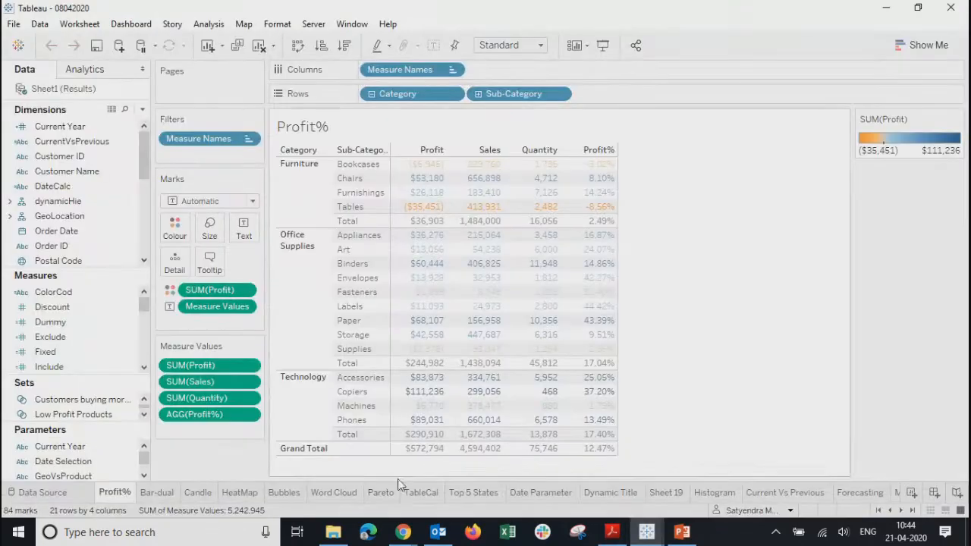
{"action": "left_click", "coordinate": [283, 493]}
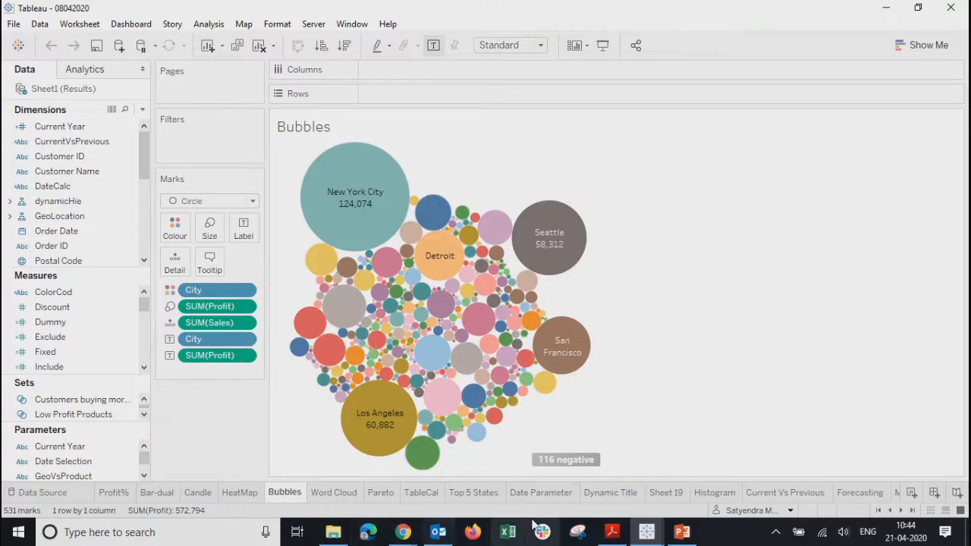
{"action": "left_click", "coordinate": [669, 537]}
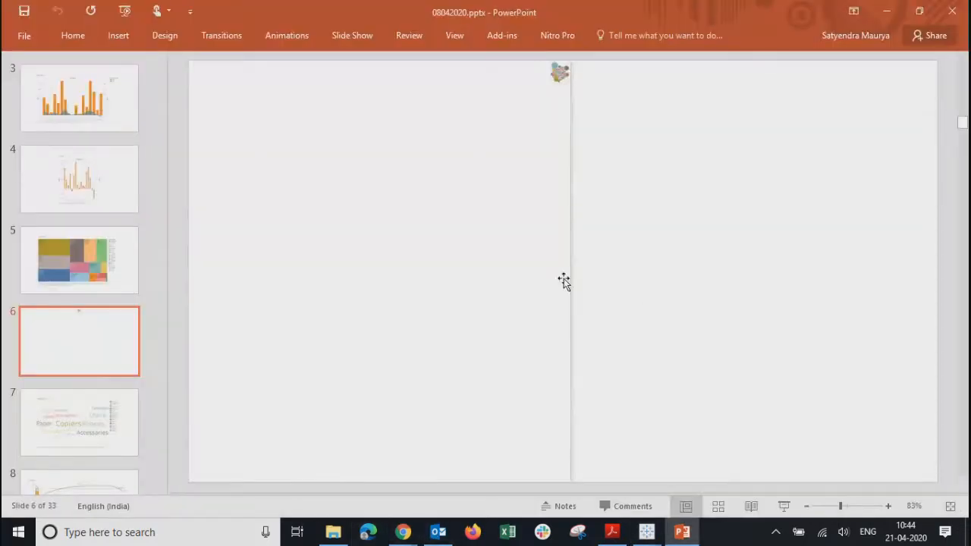
{"action": "left_click", "coordinate": [574, 186]}
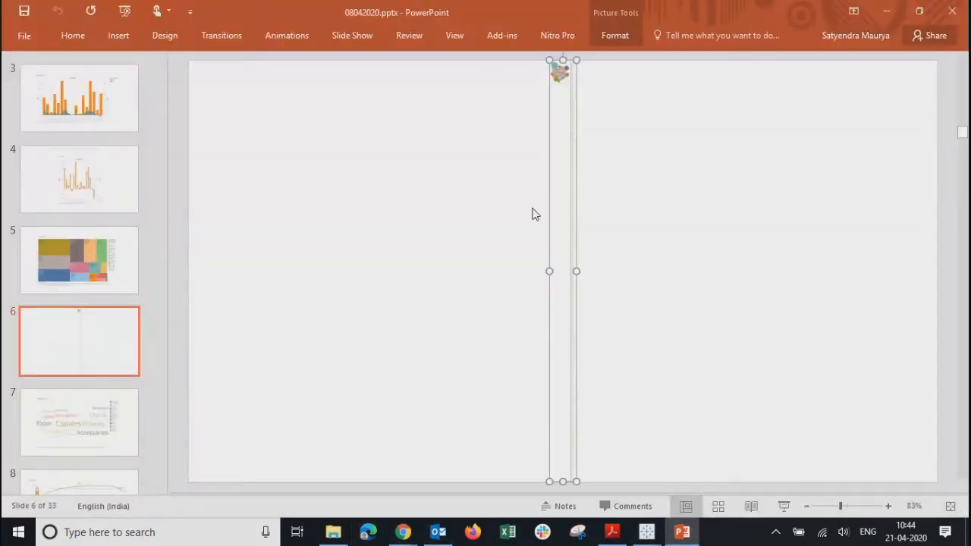
{"action": "scroll", "coordinate": [533, 214], "scroll_direction": "up", "scroll_amount": 4, "text": "ctrl"}
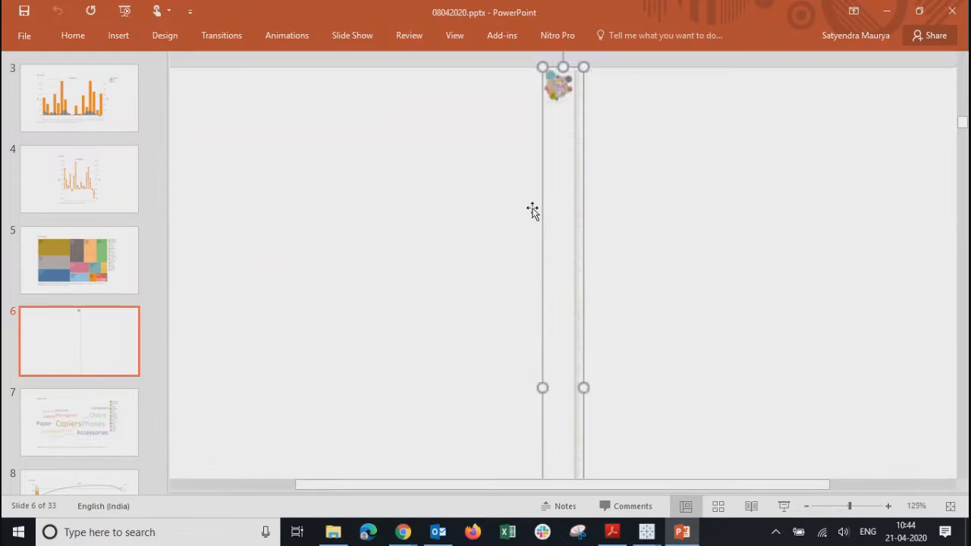
Step: Review the exported worksheet slides in sequence up to the state map on slide 23
{"action": "scroll", "coordinate": [533, 214], "scroll_direction": "up", "scroll_amount": 5}
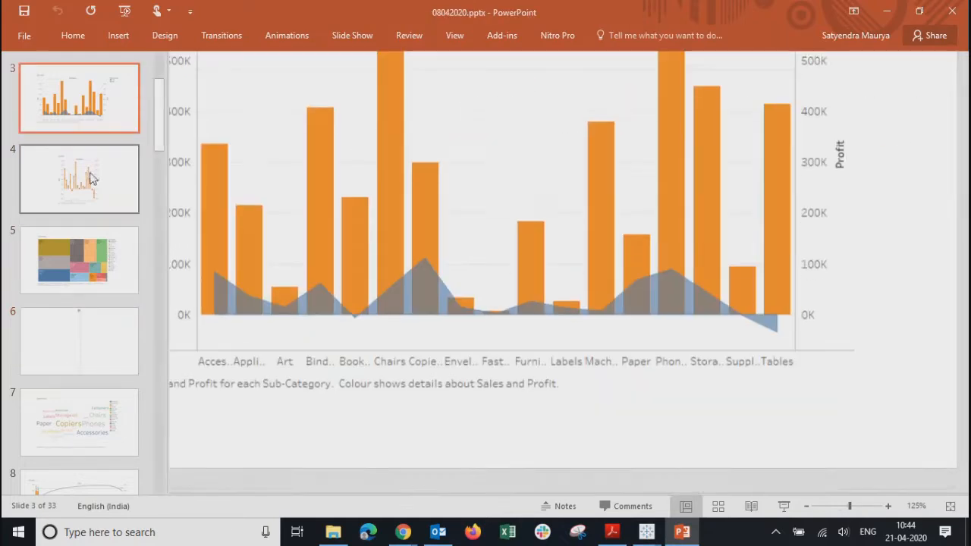
{"action": "left_click", "coordinate": [90, 178]}
{"action": "left_click", "coordinate": [72, 338]}
{"action": "key", "text": "Down"}
{"action": "key", "text": "Down"}
{"action": "key", "text": "Down"}
{"action": "key", "text": "Down"}
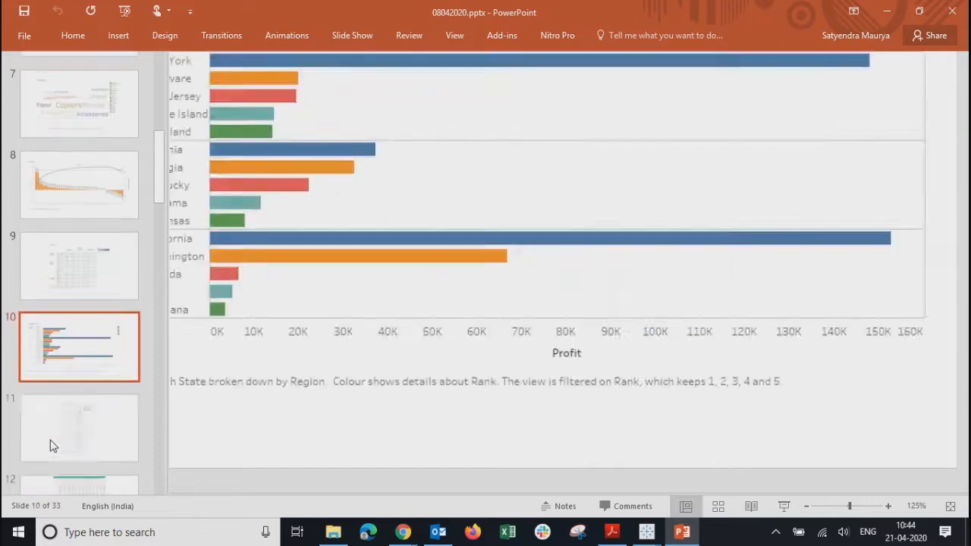
{"action": "key", "text": "Down"}
{"action": "key", "text": "Down"}
{"action": "key", "text": "Down"}
{"action": "key", "text": "Down"}
{"action": "key", "text": "Down"}
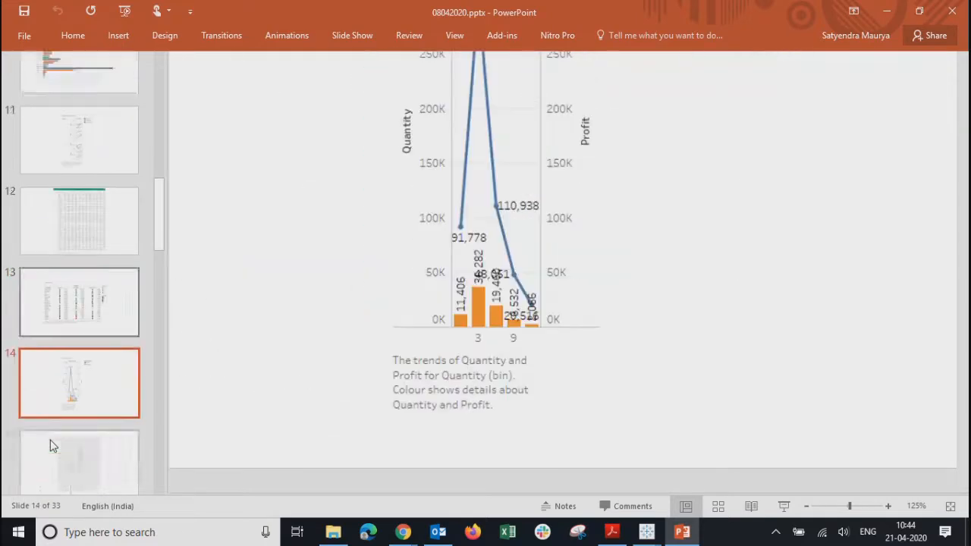
{"action": "key", "text": "Down"}
{"action": "key", "text": "Down"}
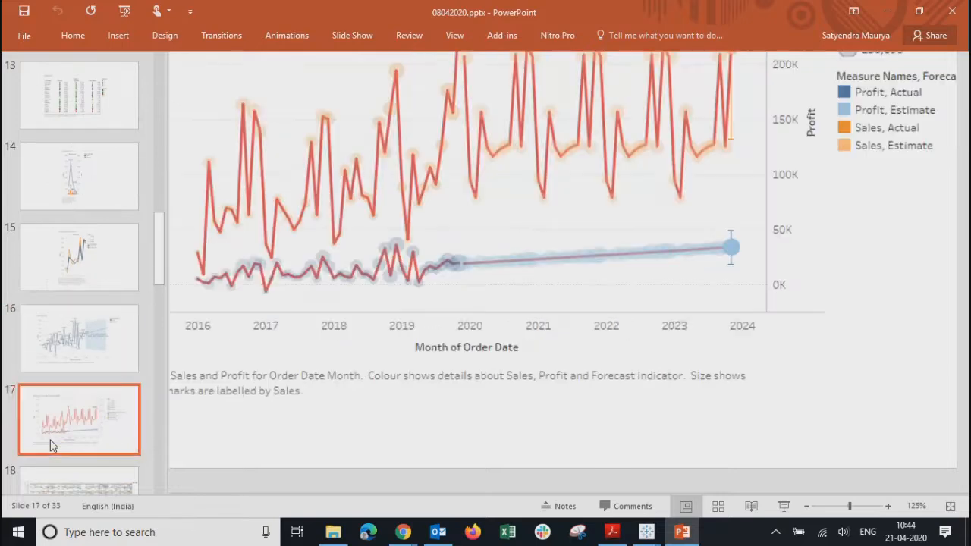
{"action": "key", "text": "Down"}
{"action": "key", "text": "Down"}
{"action": "key", "text": "Down"}
{"action": "key", "text": "Down"}
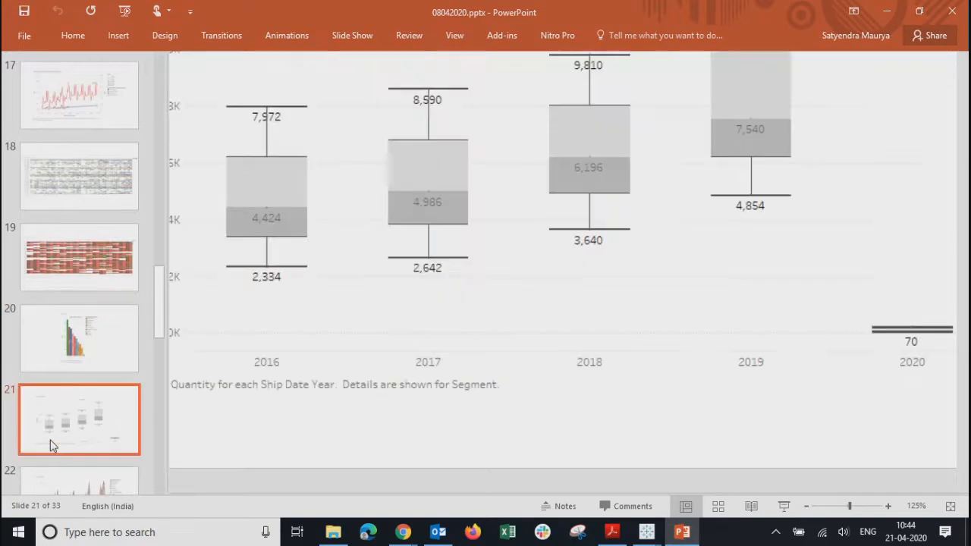
{"action": "key", "text": "Down"}
{"action": "key", "text": "Down"}
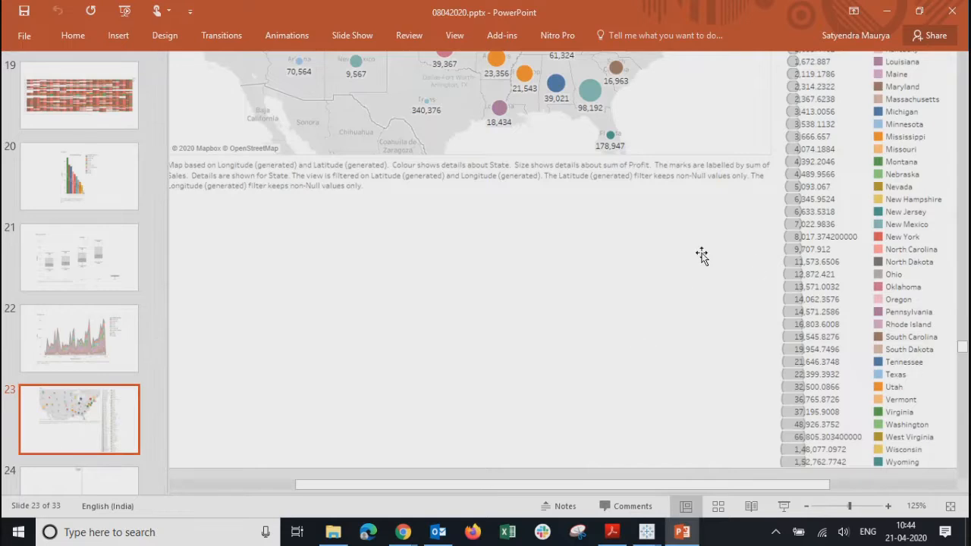
Step: Examine the state map and its legend on slide 23, and return to the Tableau workbook
{"action": "scroll", "coordinate": [701, 256], "scroll_direction": "up", "scroll_amount": 10}
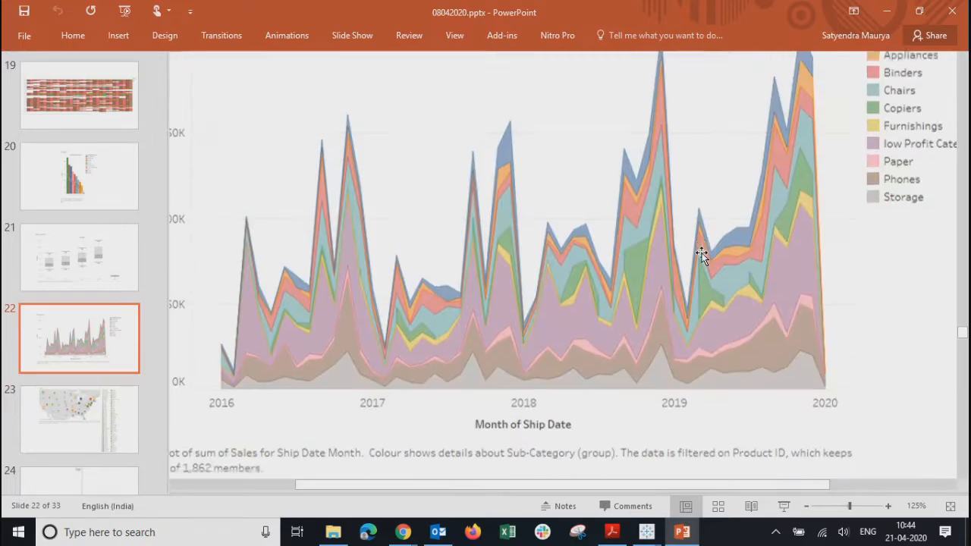
{"action": "scroll", "coordinate": [701, 256], "scroll_direction": "down", "scroll_amount": 5}
{"action": "scroll", "coordinate": [700, 256], "scroll_direction": "up", "scroll_amount": 1}
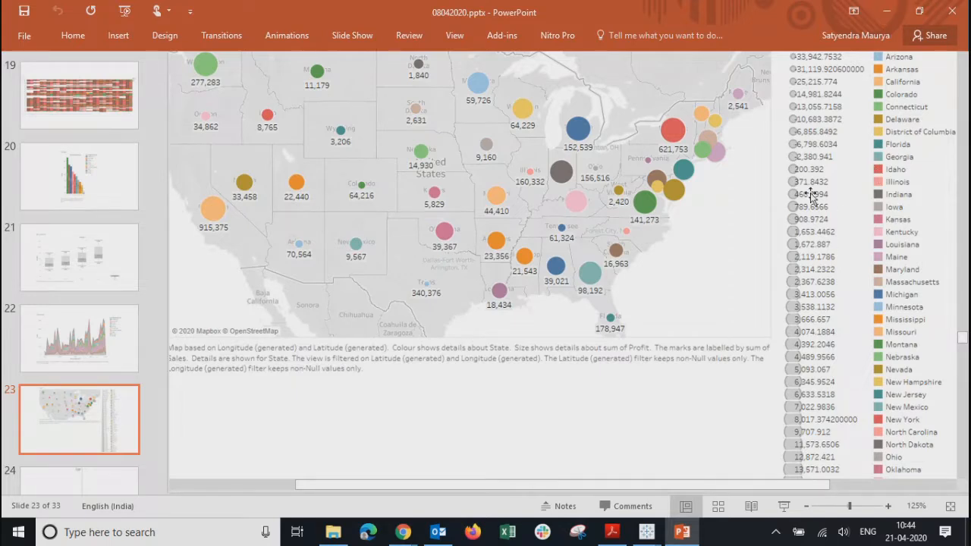
{"action": "left_click", "coordinate": [885, 15]}
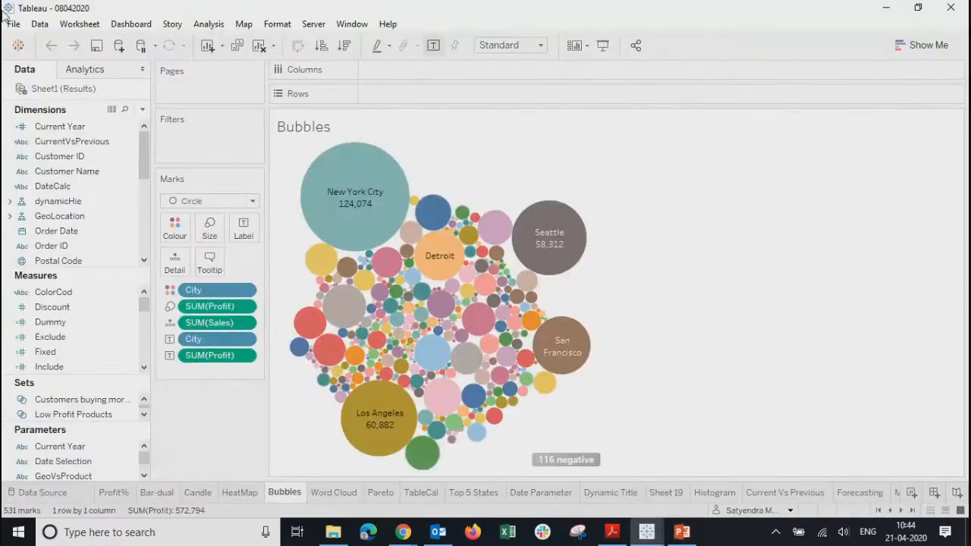
{"action": "left_click", "coordinate": [13, 25]}
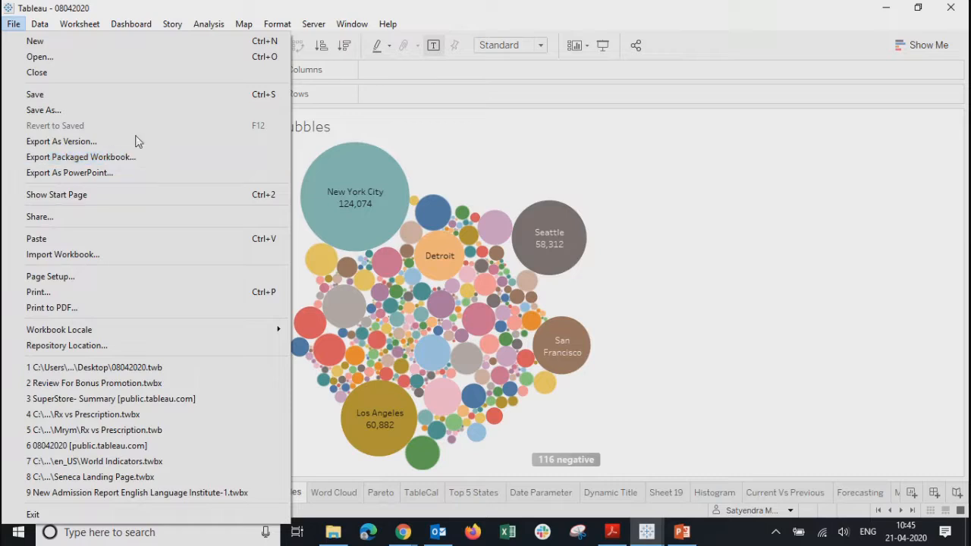
{"action": "left_click", "coordinate": [831, 257]}
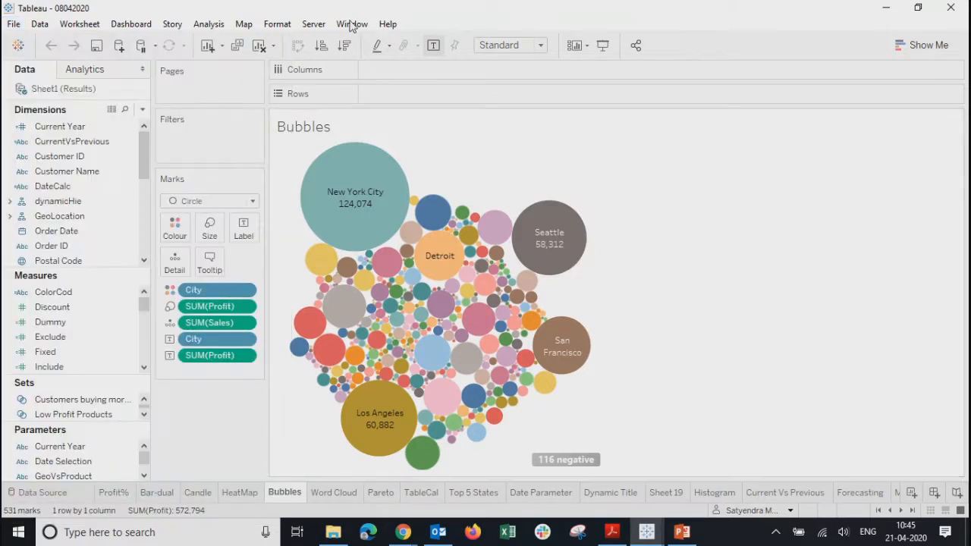
{"action": "left_click", "coordinate": [17, 27]}
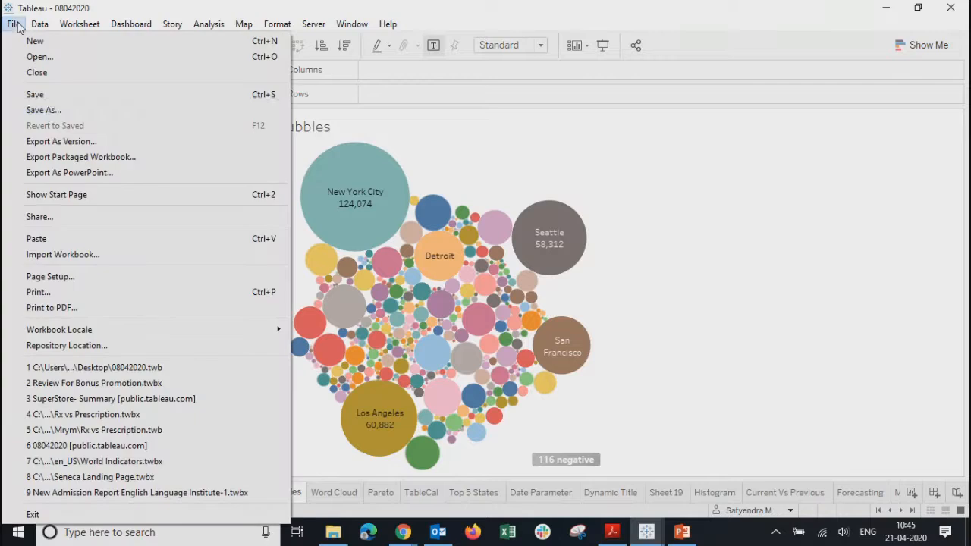
{"action": "left_click", "coordinate": [50, 113]}
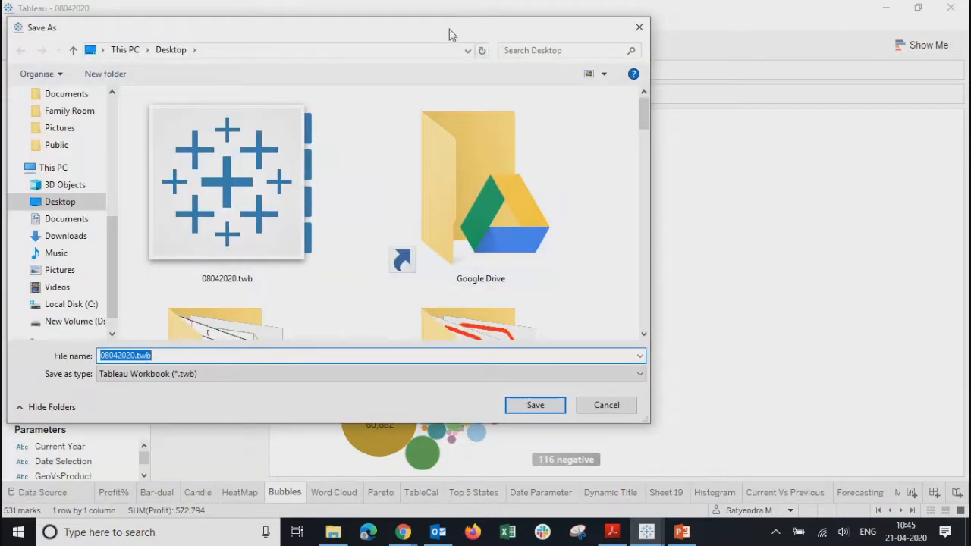
{"action": "left_click_drag", "start_coordinate": [448, 34], "coordinate": [569, 40]}
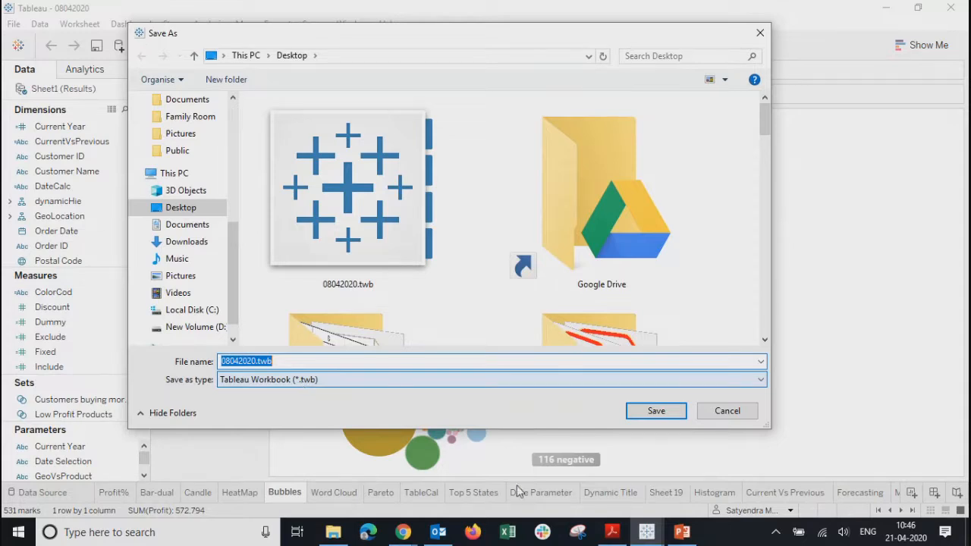
{"action": "left_click", "coordinate": [722, 422]}
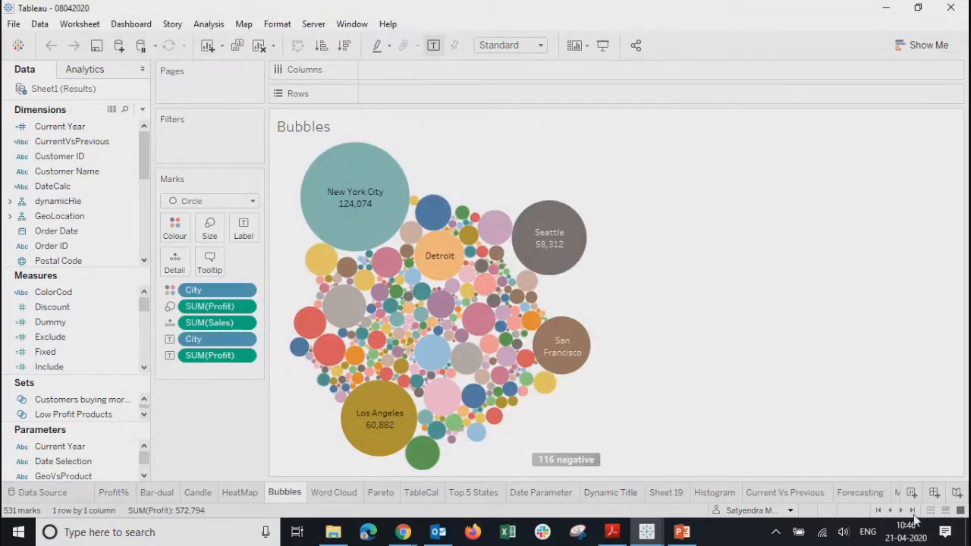
Step: Jump to the last sheets of the workbook and view the Landing Page dashboard
{"action": "left_click", "coordinate": [914, 517]}
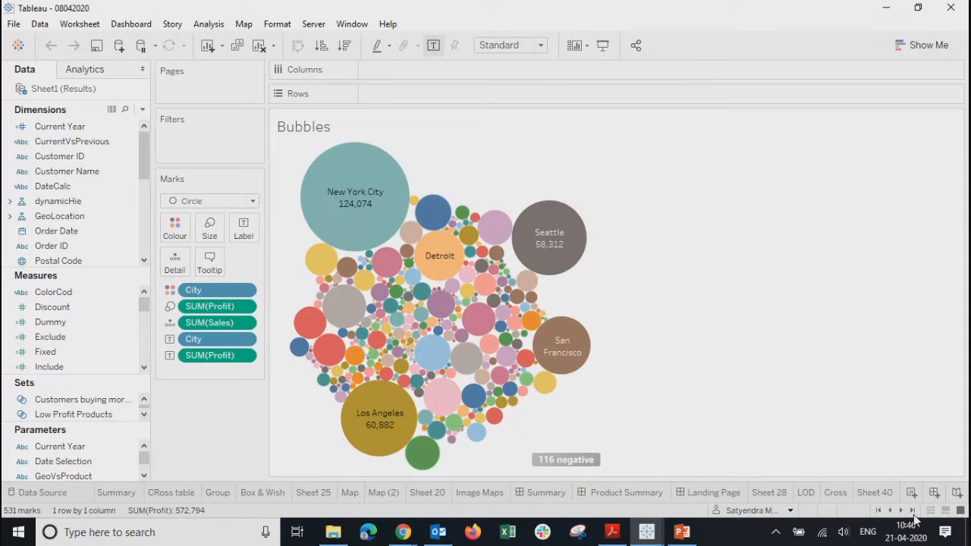
{"action": "left_click", "coordinate": [704, 492]}
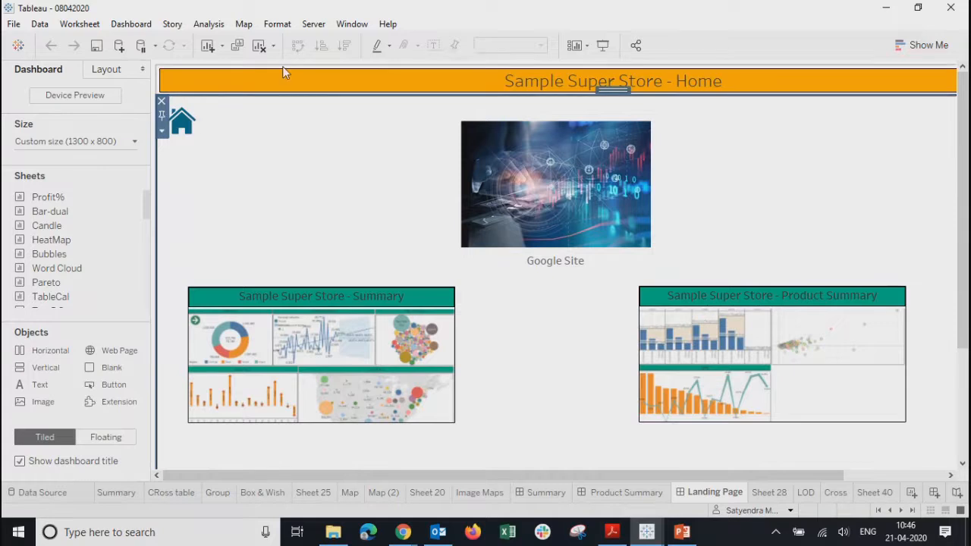
Step: Look at the save options for exporting the workbook as a Tableau Packaged Workbook (.twbx), and leave without exporting
{"action": "left_click", "coordinate": [14, 29]}
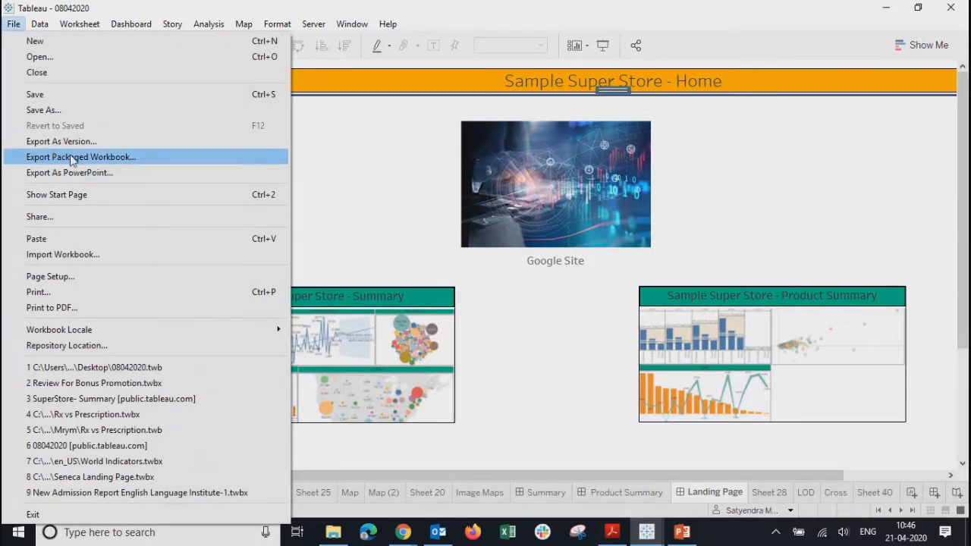
{"action": "left_click", "coordinate": [70, 157]}
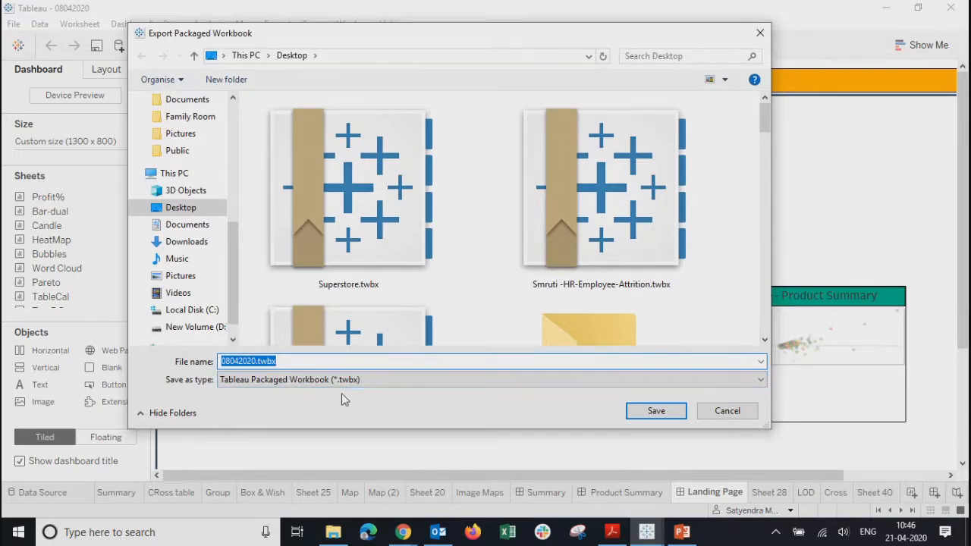
{"action": "left_click", "coordinate": [738, 421]}
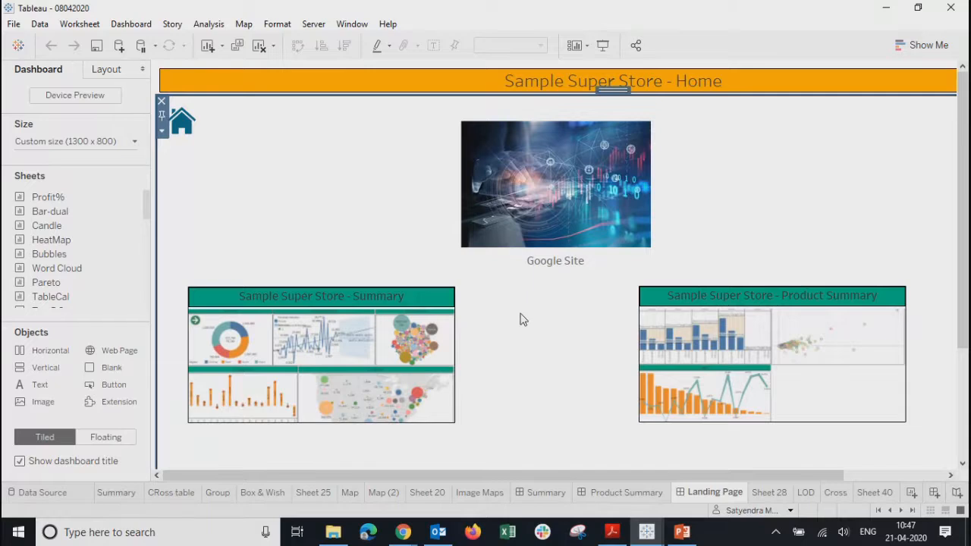
Step: Review the older Tableau versions offered for exporting the workbook, and check which Tableau Desktop version is installed
{"action": "left_click", "coordinate": [13, 28]}
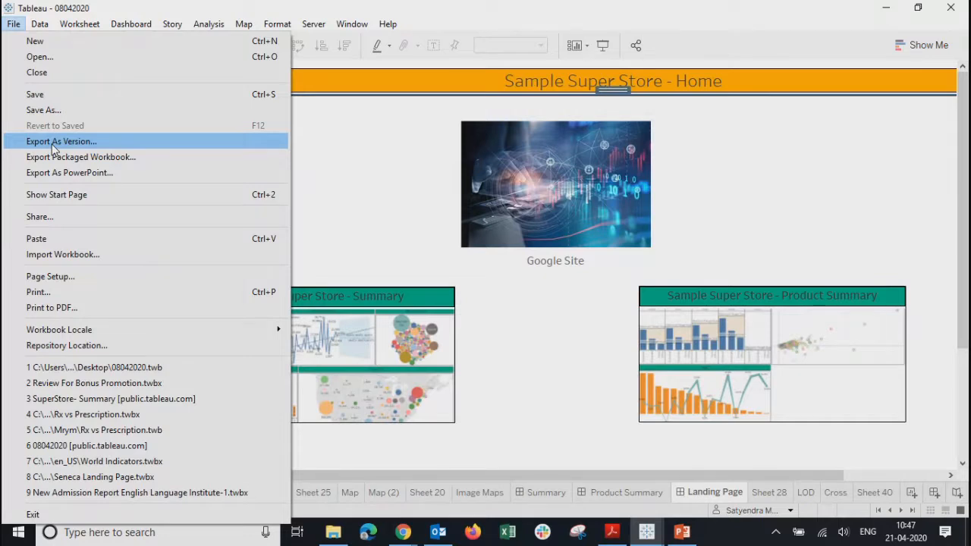
{"action": "left_click", "coordinate": [53, 142]}
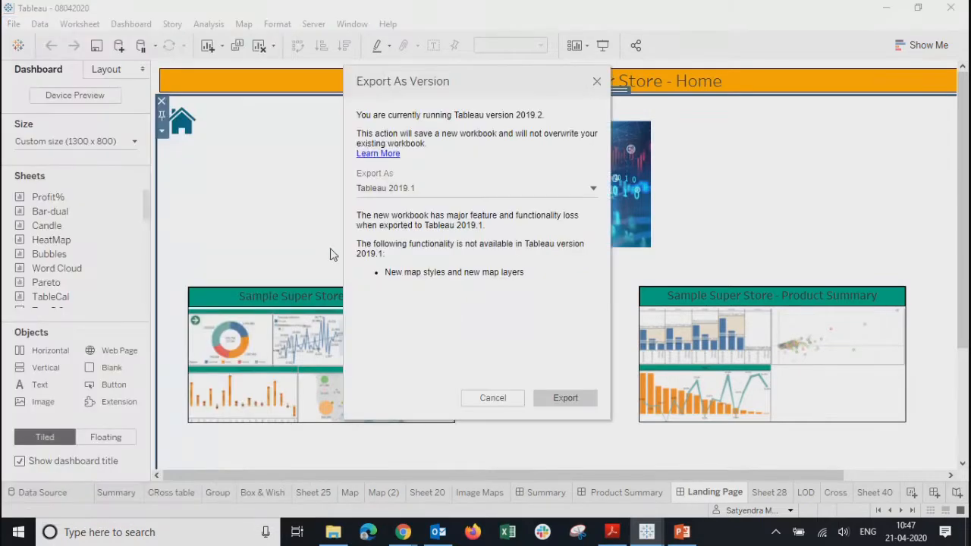
{"action": "left_click", "coordinate": [446, 190]}
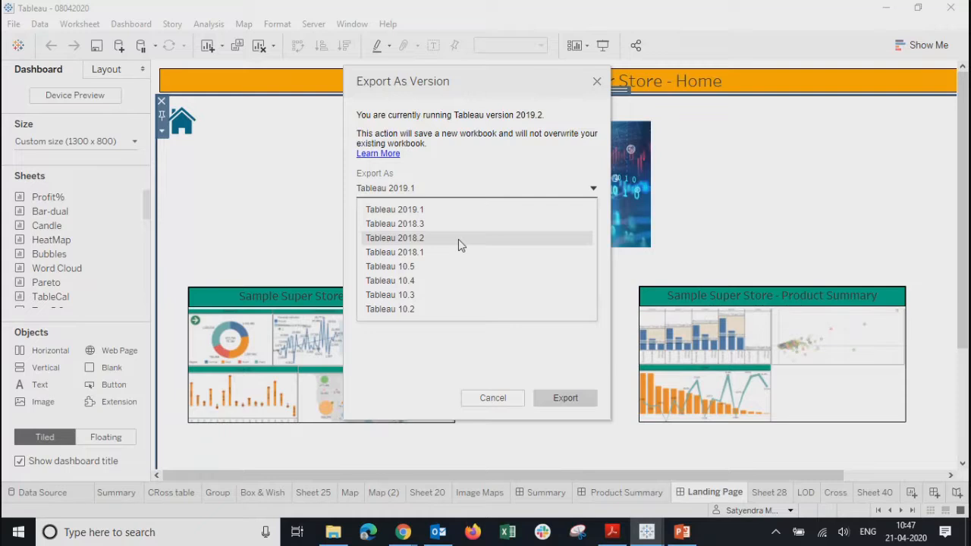
{"action": "left_click", "coordinate": [597, 82]}
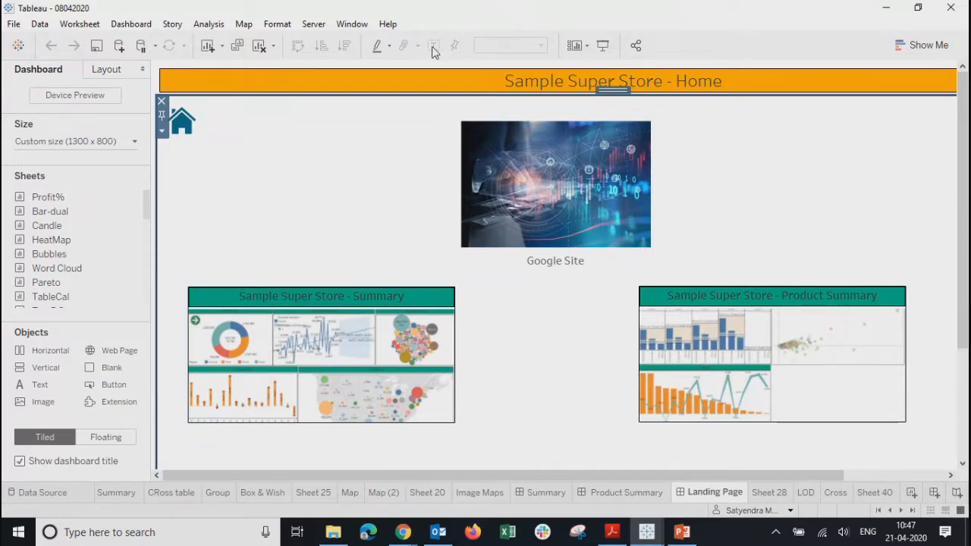
{"action": "left_click", "coordinate": [386, 29]}
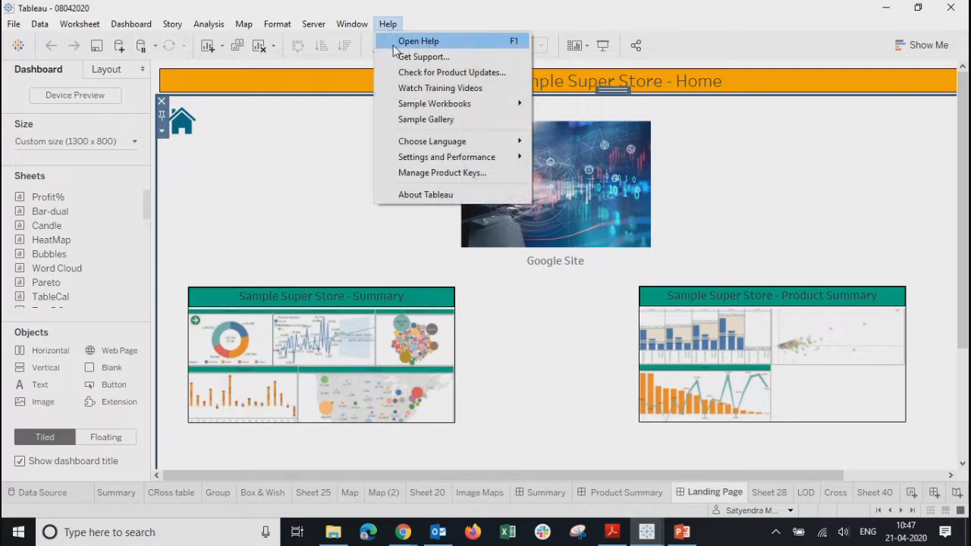
{"action": "left_click", "coordinate": [416, 197]}
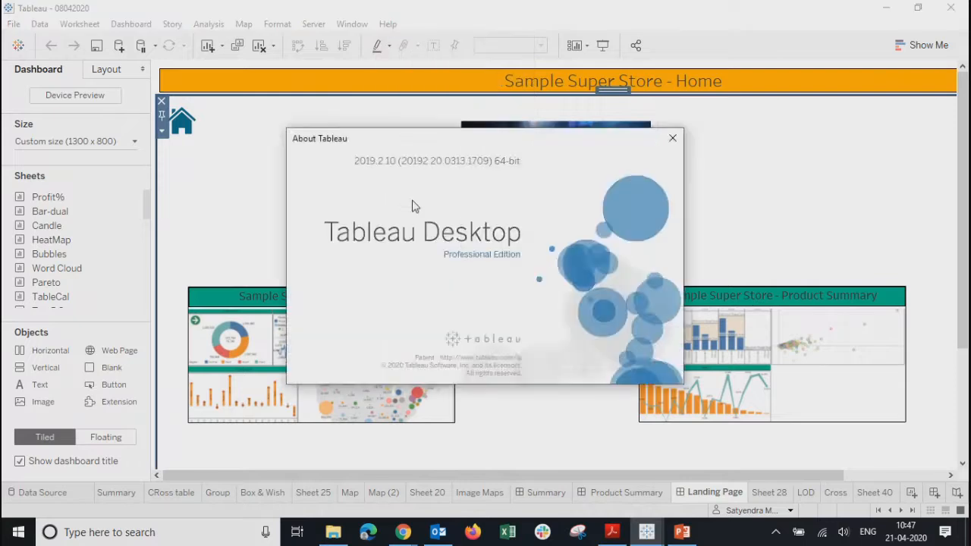
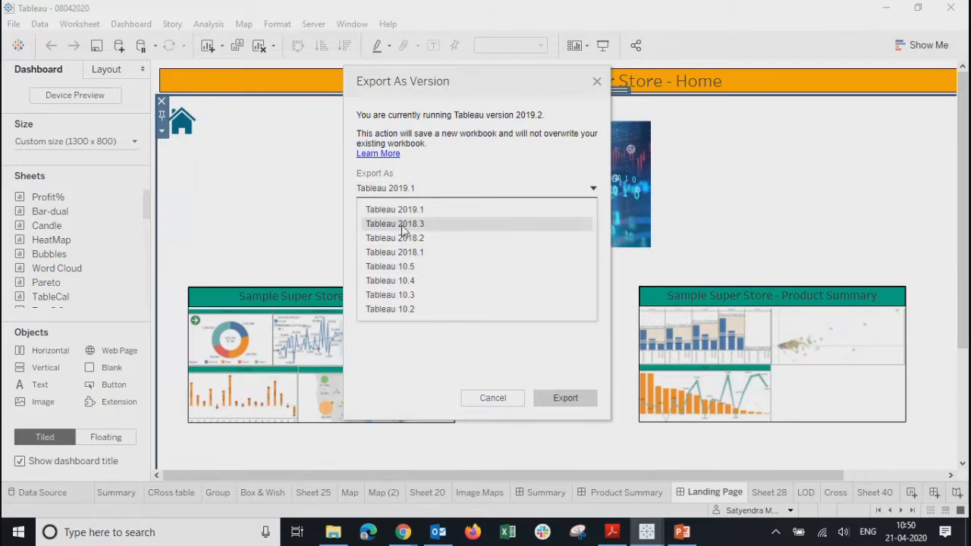
Step: Export the workbook as Tableau 2018.3 to the Desktop as 08042020_v2018.3.twb, and close the export dialog
{"action": "left_click", "coordinate": [403, 227]}
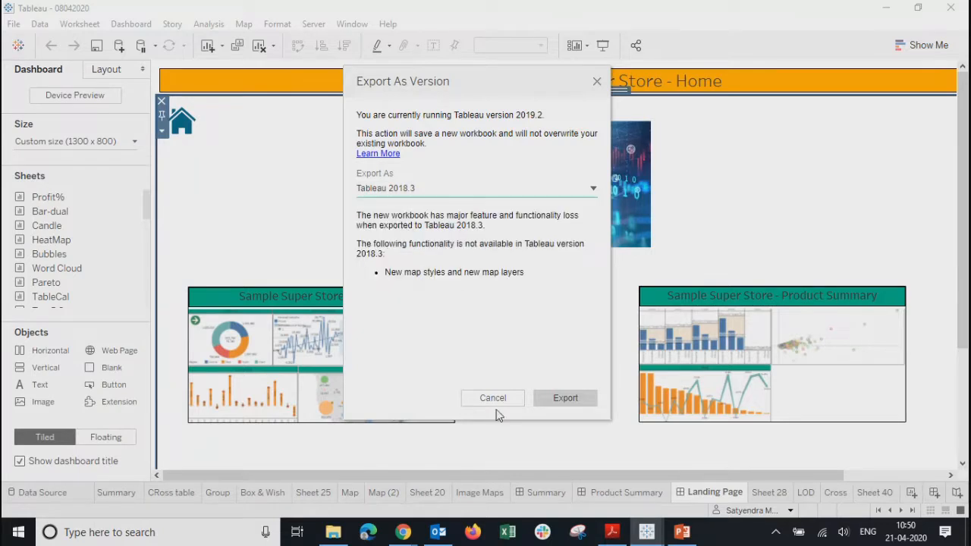
{"action": "left_click", "coordinate": [566, 402]}
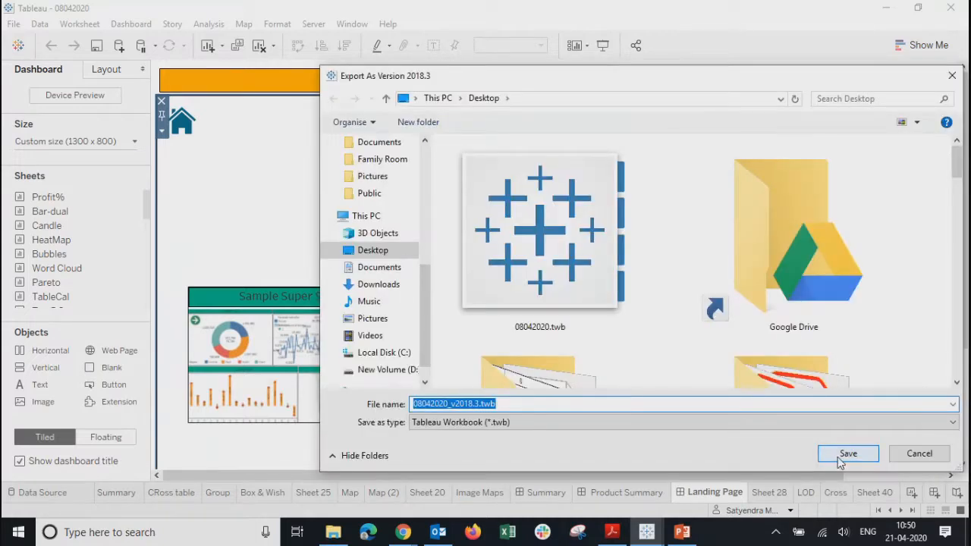
{"action": "left_click", "coordinate": [844, 455]}
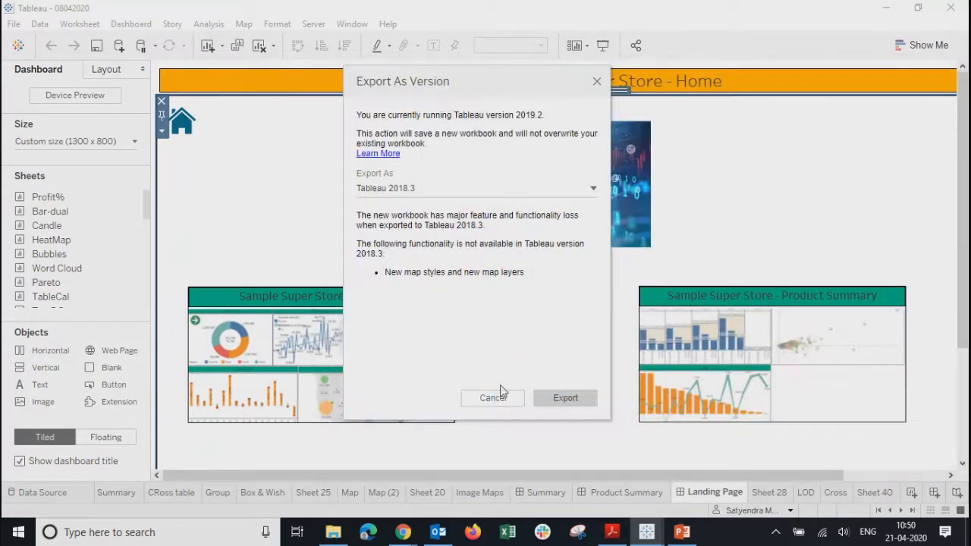
{"action": "left_click", "coordinate": [497, 401]}
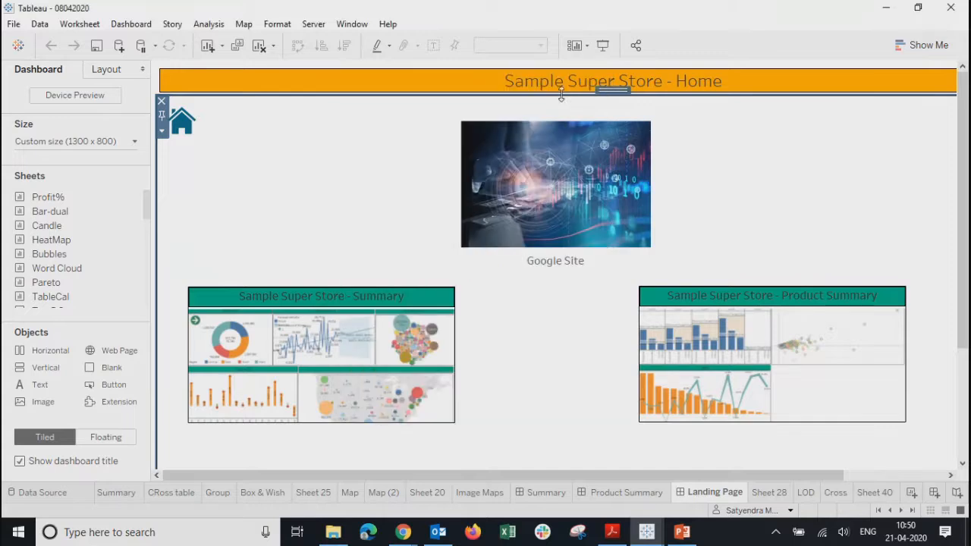
Step: Switch to File Explorer and browse to the Desktop folder to find the exported workbook
{"action": "left_click", "coordinate": [333, 532]}
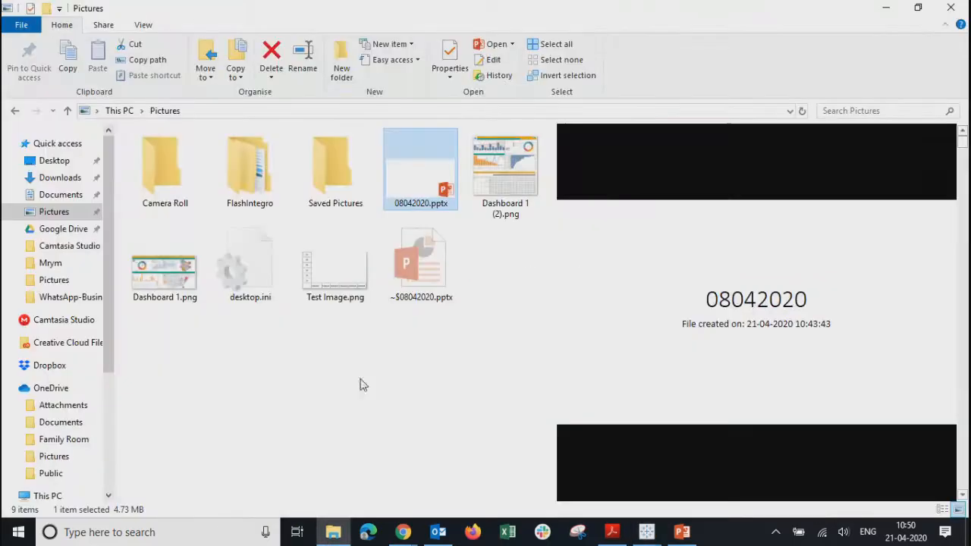
{"action": "left_click", "coordinate": [336, 398]}
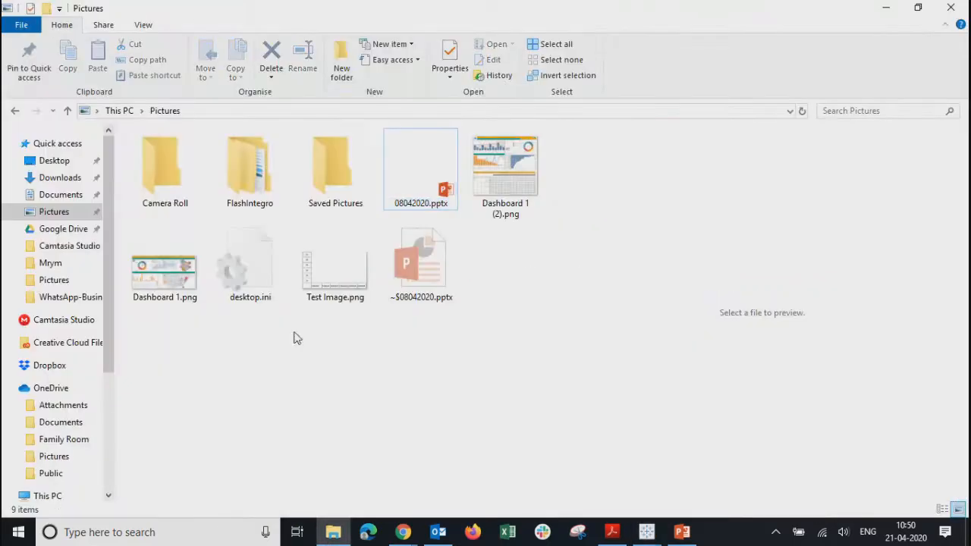
{"action": "right_click", "coordinate": [301, 386]}
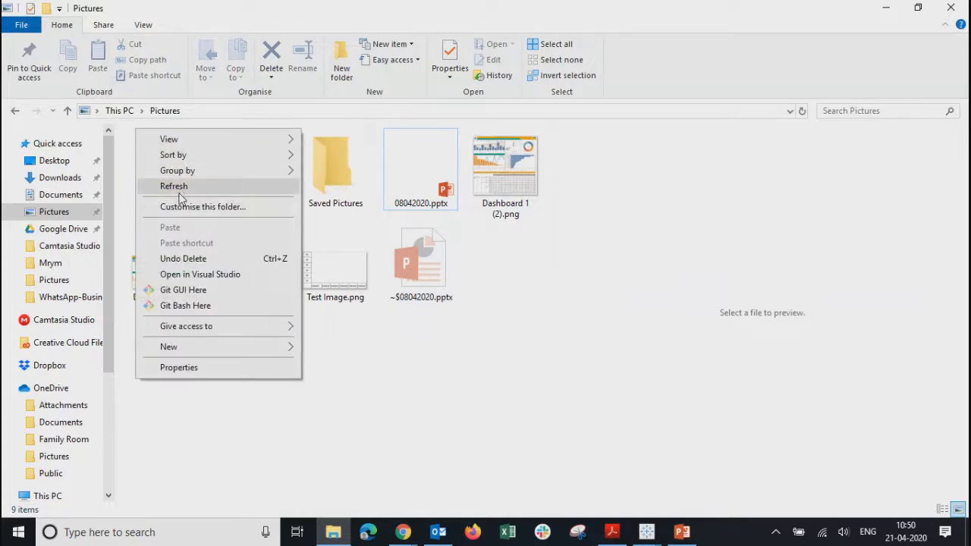
{"action": "left_click", "coordinate": [178, 190]}
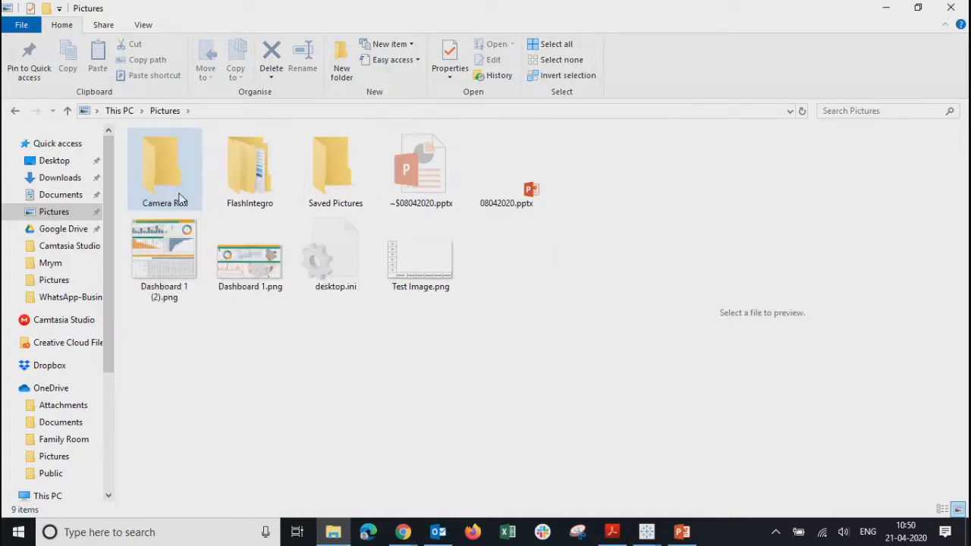
{"action": "left_click", "coordinate": [65, 196]}
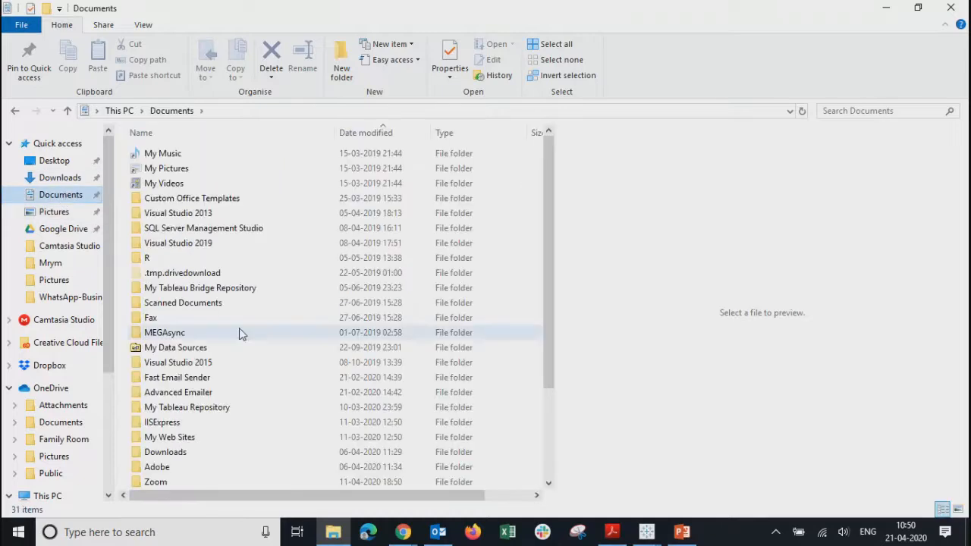
{"action": "left_click", "coordinate": [66, 168]}
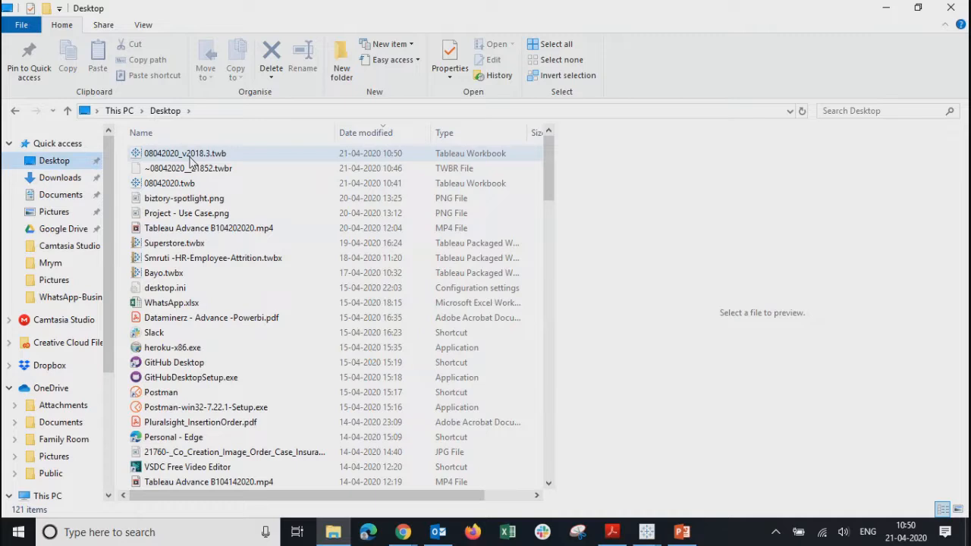
Step: Open 08042020_v2018.3.twb from the Desktop in Tableau and bring its window to the front
{"action": "left_click", "coordinate": [174, 156]}
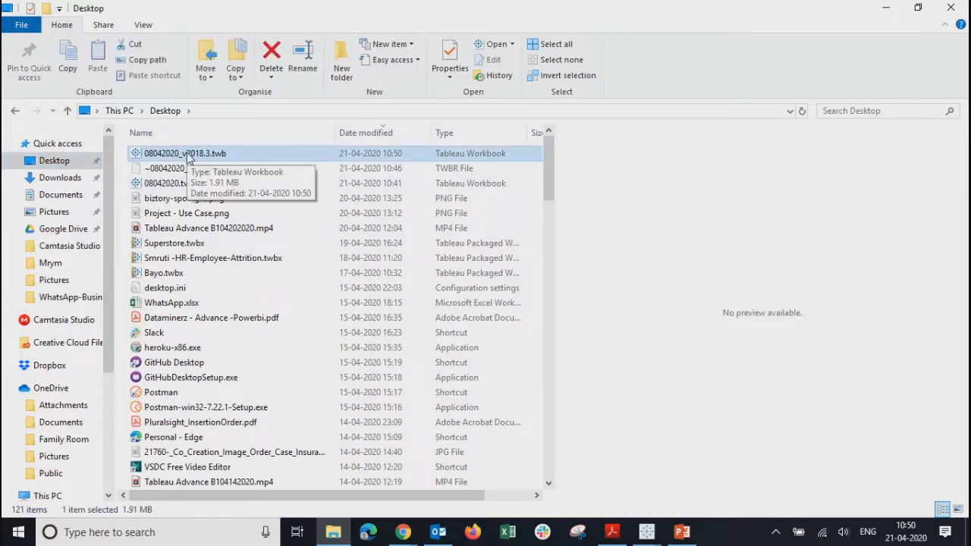
{"action": "left_click", "coordinate": [188, 156]}
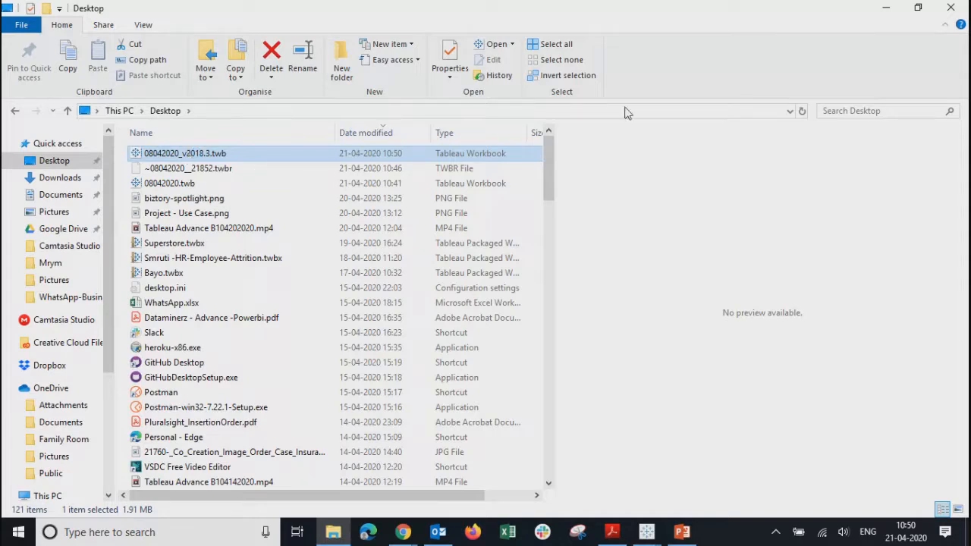
{"action": "left_click", "coordinate": [885, 12]}
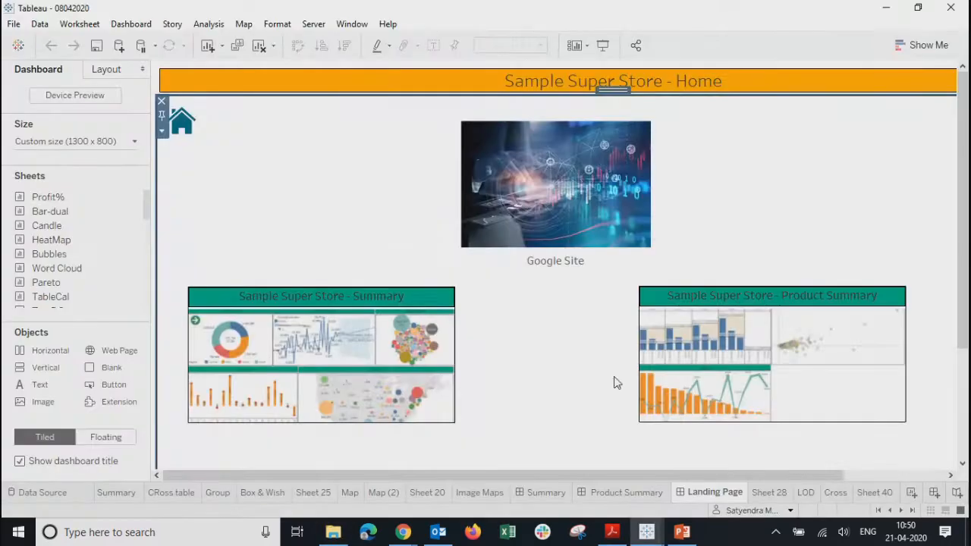
{"action": "mouse_move", "coordinate": [648, 535]}
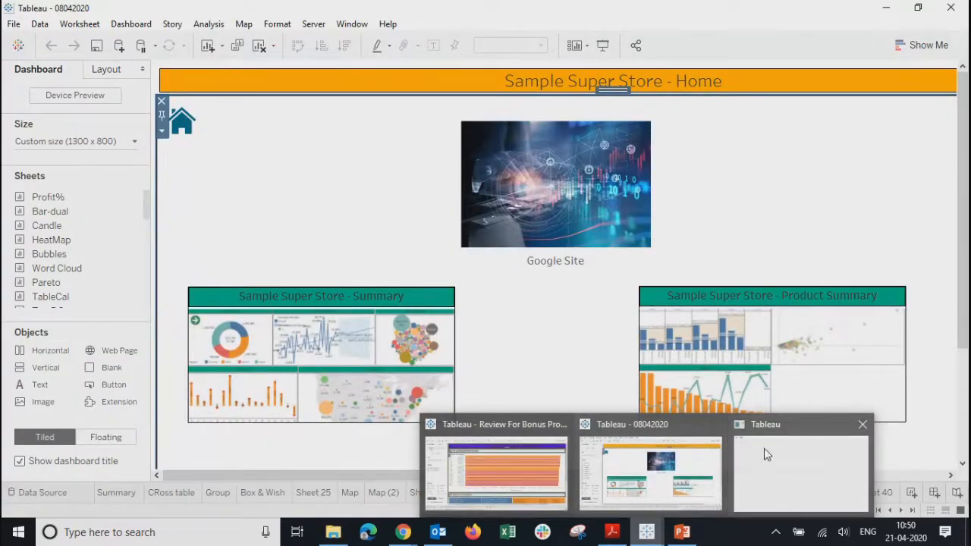
{"action": "mouse_move", "coordinate": [773, 438]}
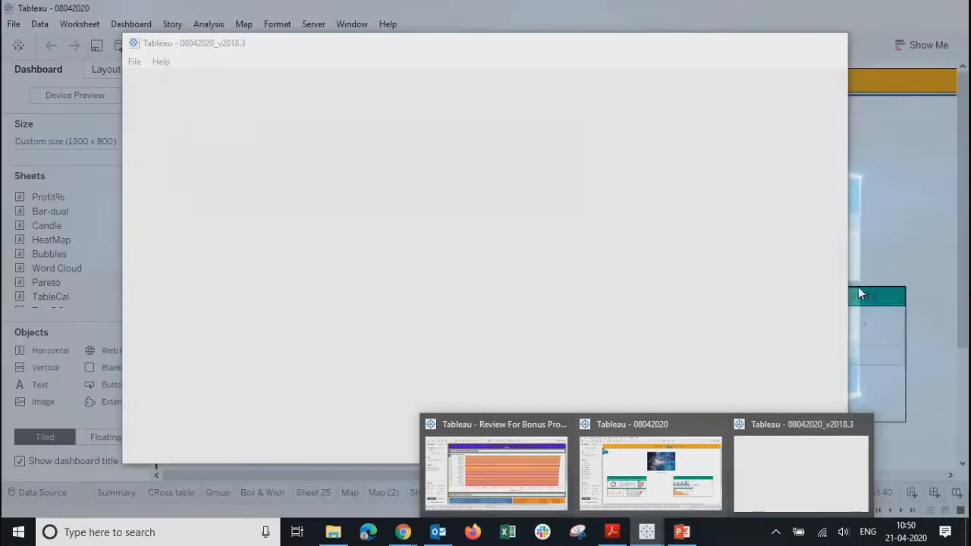
{"action": "left_click", "coordinate": [650, 467]}
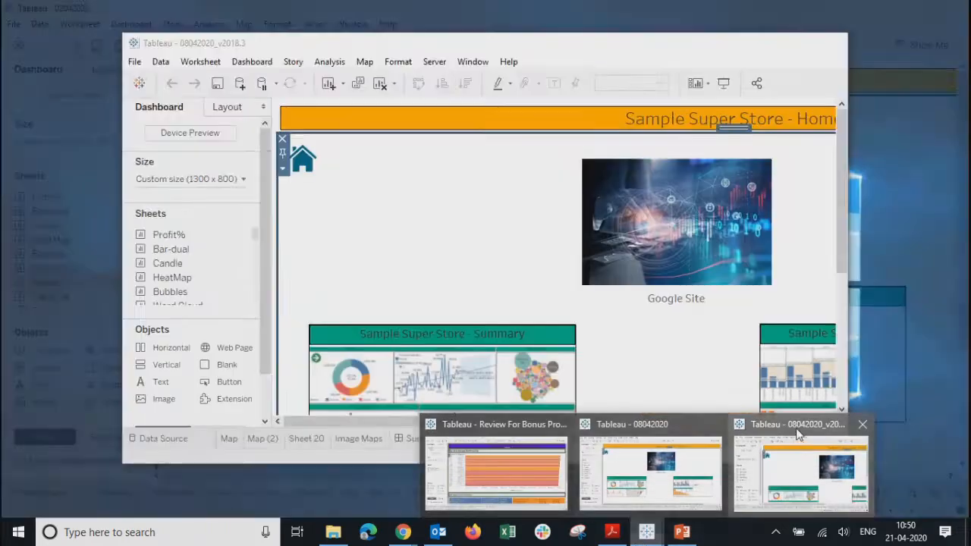
{"action": "left_click", "coordinate": [798, 432]}
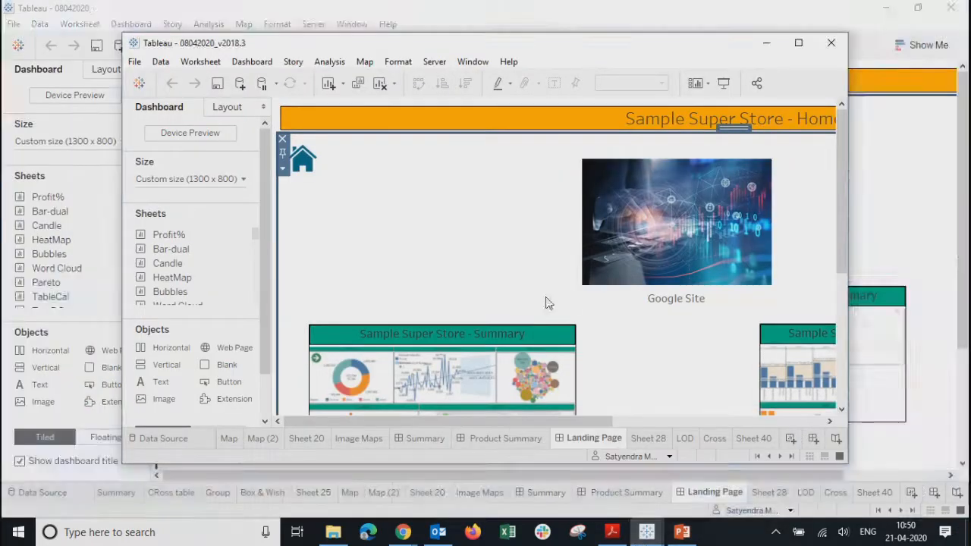
Step: Search Windows for the installed Tableau applications using "tabl", and maximize the 08042020_v2018.3 workbook window
{"action": "left_click", "coordinate": [190, 535]}
{"action": "type", "text": "tabl"}
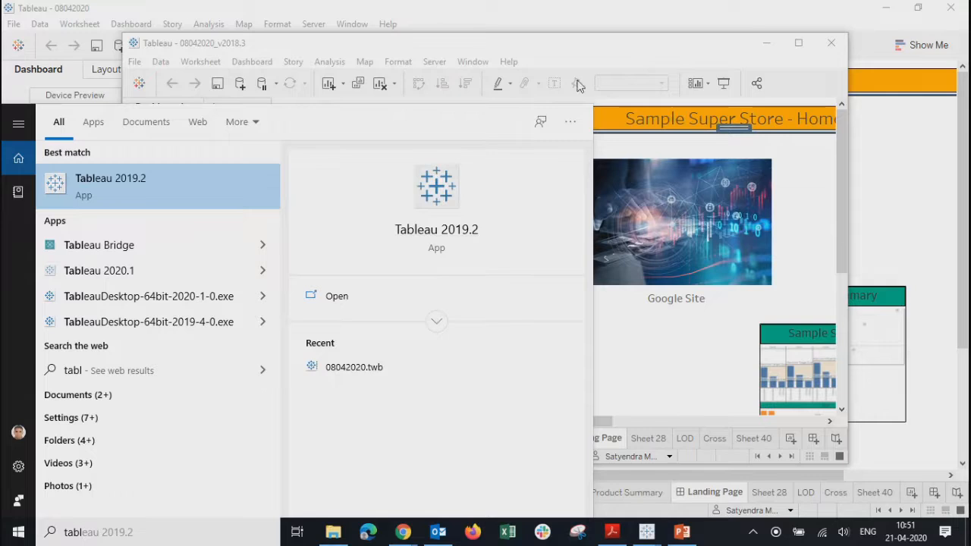
{"action": "left_click", "coordinate": [623, 46]}
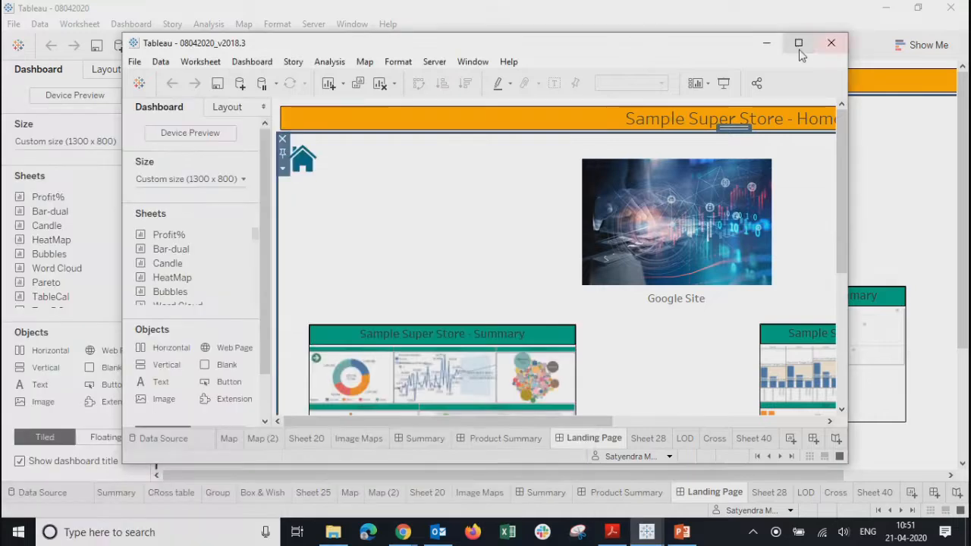
{"action": "left_click", "coordinate": [800, 51]}
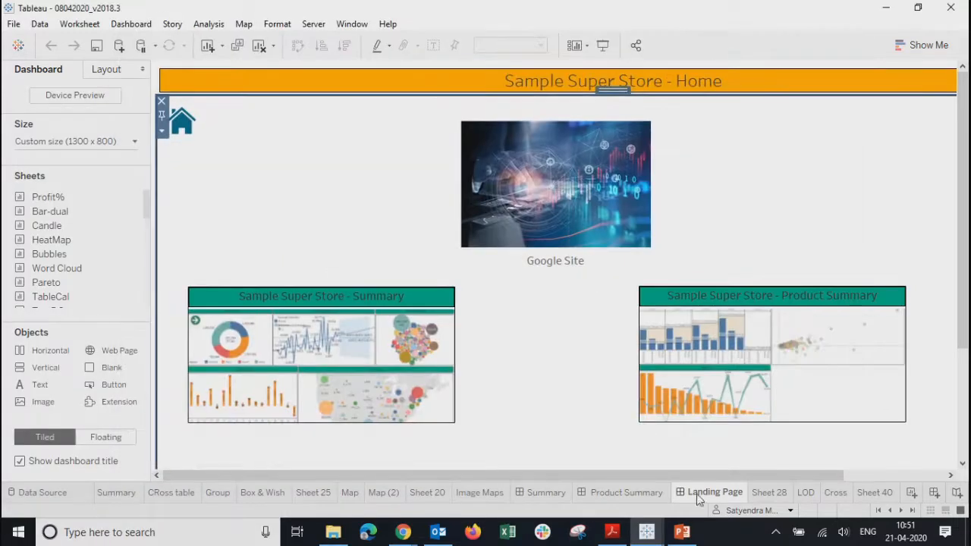
Step: Check the Tableau version information from the 08042020_v2018.3 workbook, and keep that workbook in front
{"action": "left_click", "coordinate": [388, 23]}
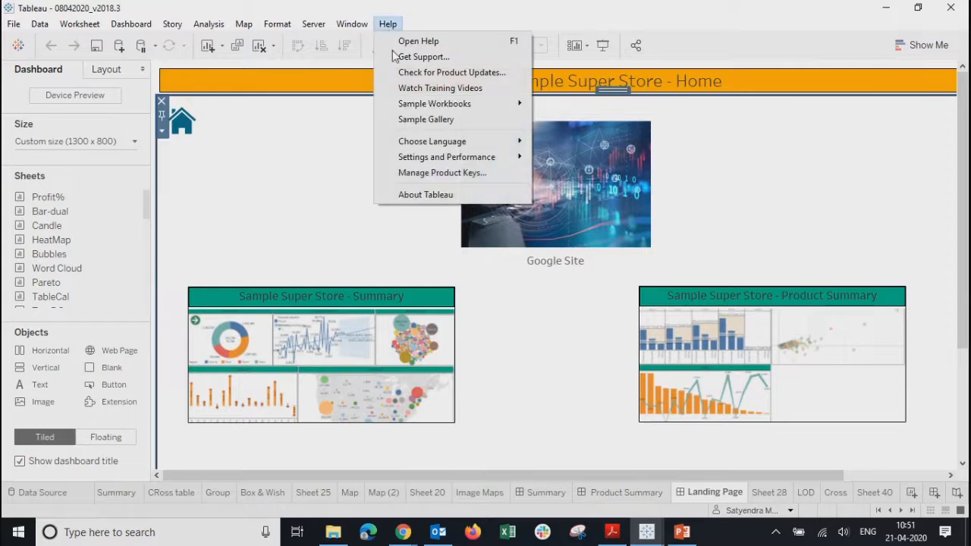
{"action": "left_click", "coordinate": [414, 195]}
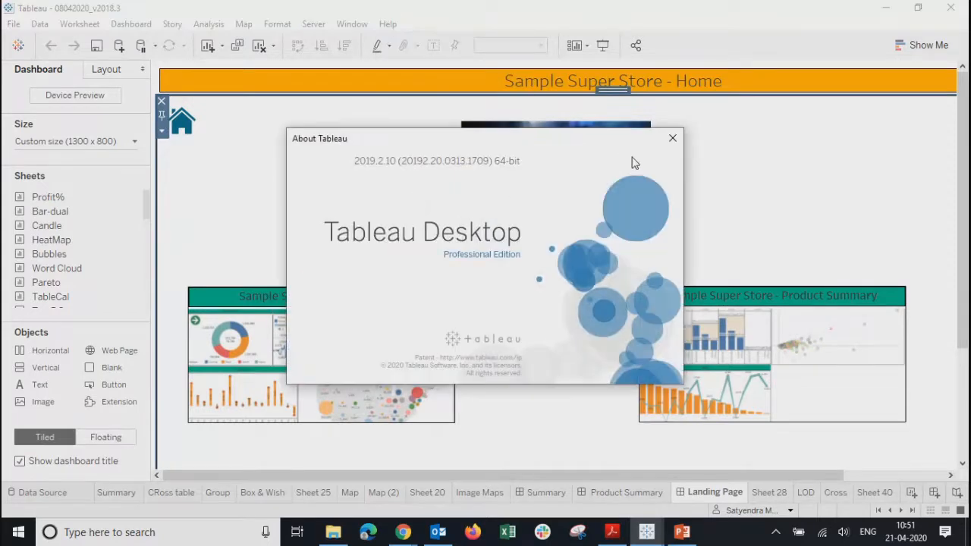
{"action": "left_click", "coordinate": [670, 137]}
{"action": "left_click", "coordinate": [388, 24]}
{"action": "left_click", "coordinate": [390, 194]}
{"action": "left_click", "coordinate": [675, 137]}
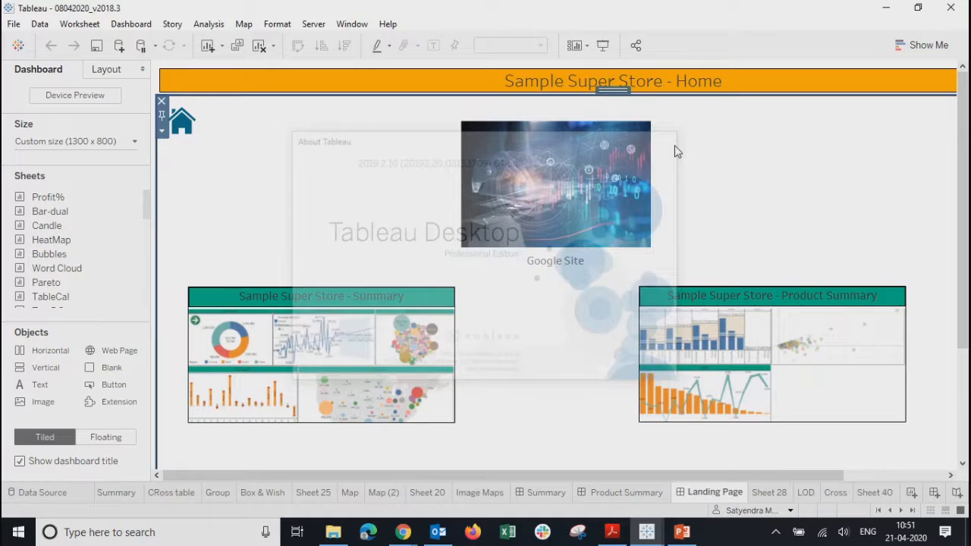
{"action": "mouse_move", "coordinate": [649, 542]}
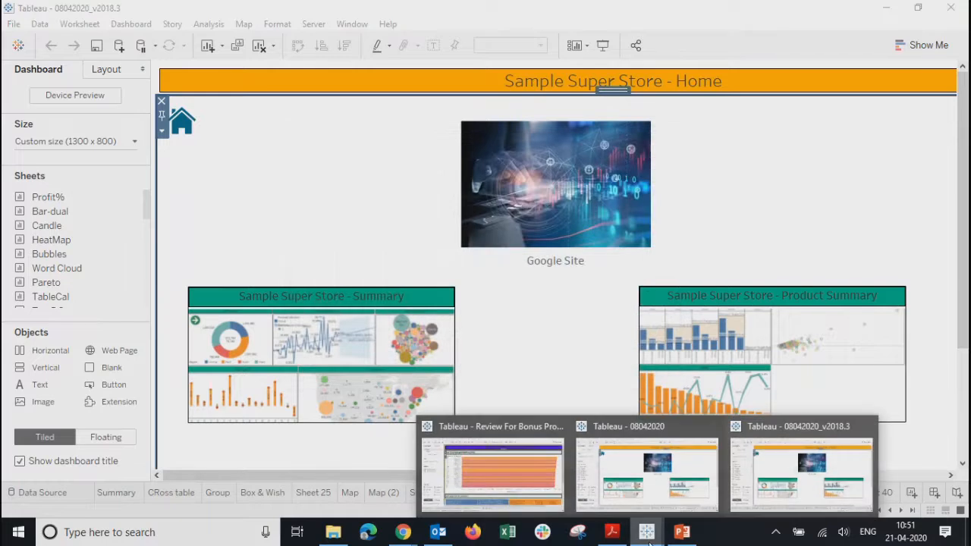
{"action": "left_click", "coordinate": [796, 432]}
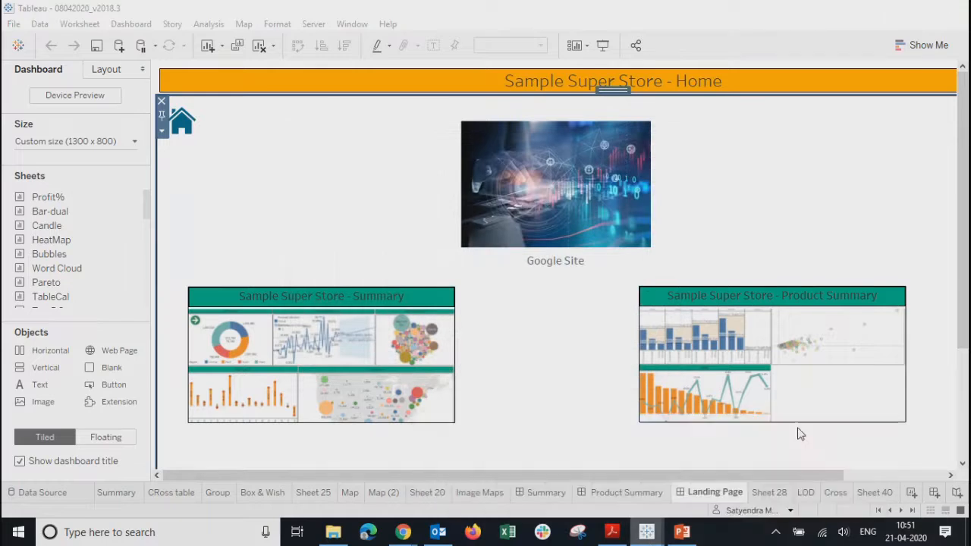
Step: View the About Tableau information to read the installed Tableau Desktop version, and close it
{"action": "left_click", "coordinate": [387, 23]}
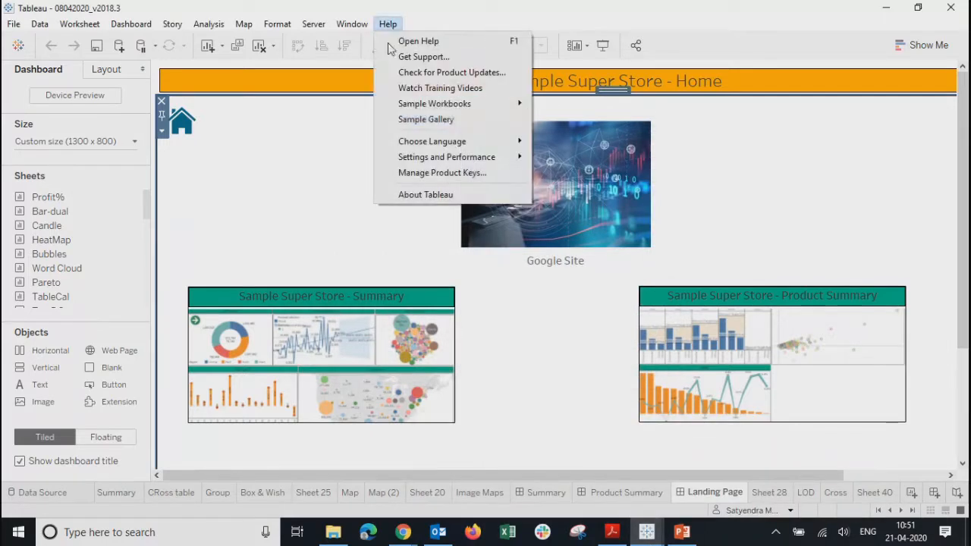
{"action": "left_click", "coordinate": [405, 197]}
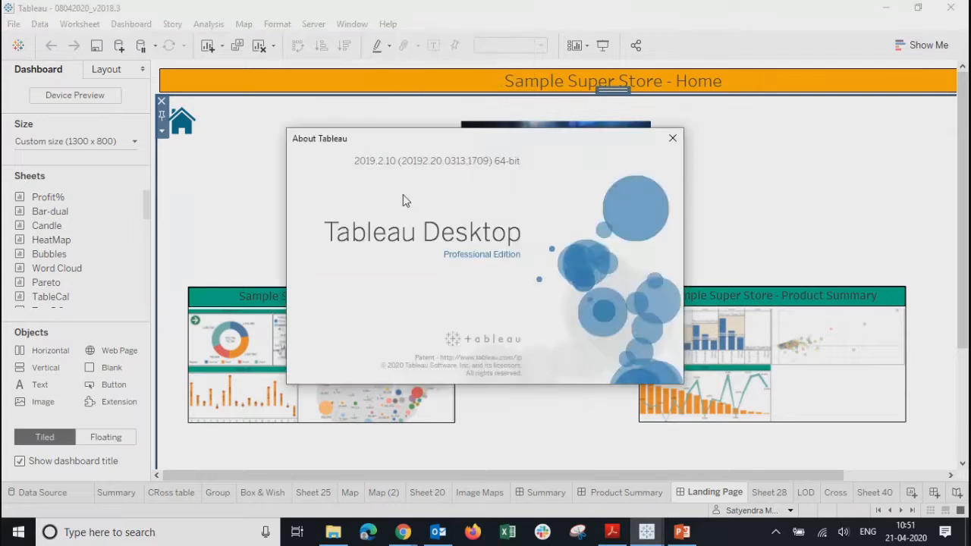
{"action": "left_click", "coordinate": [672, 139]}
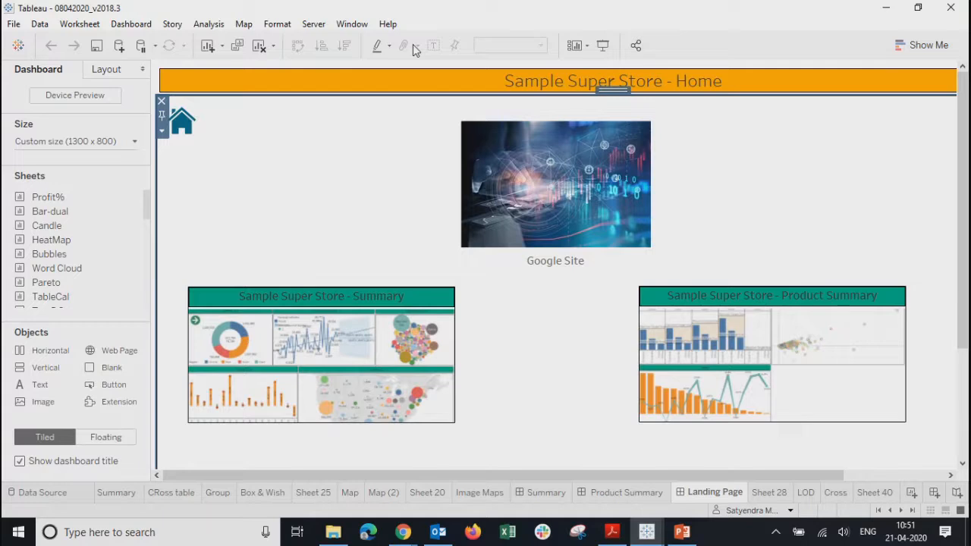
Step: Open Export As Version and examine which functionality is lost when exporting to Tableau 2019.1, 2018.3 and 2018.2
{"action": "left_click", "coordinate": [13, 24]}
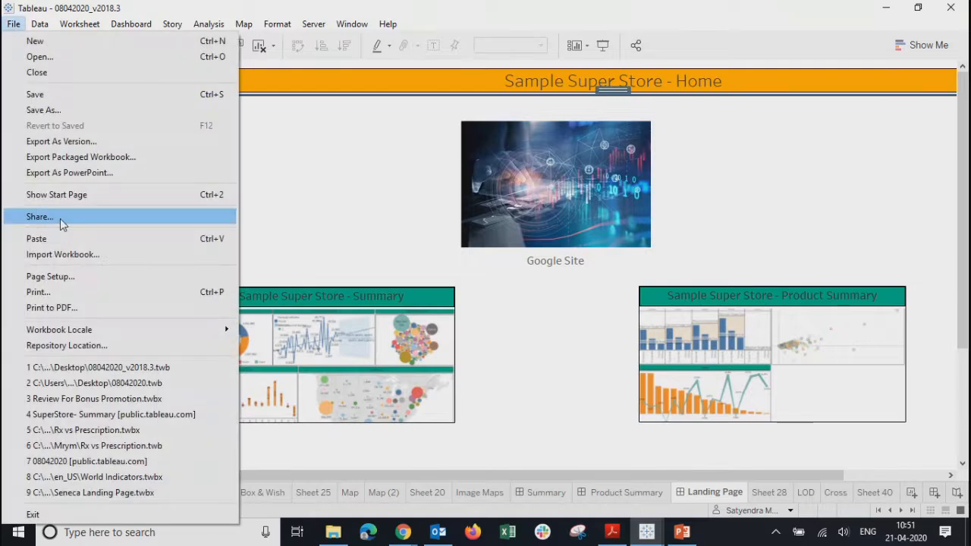
{"action": "left_click", "coordinate": [67, 145]}
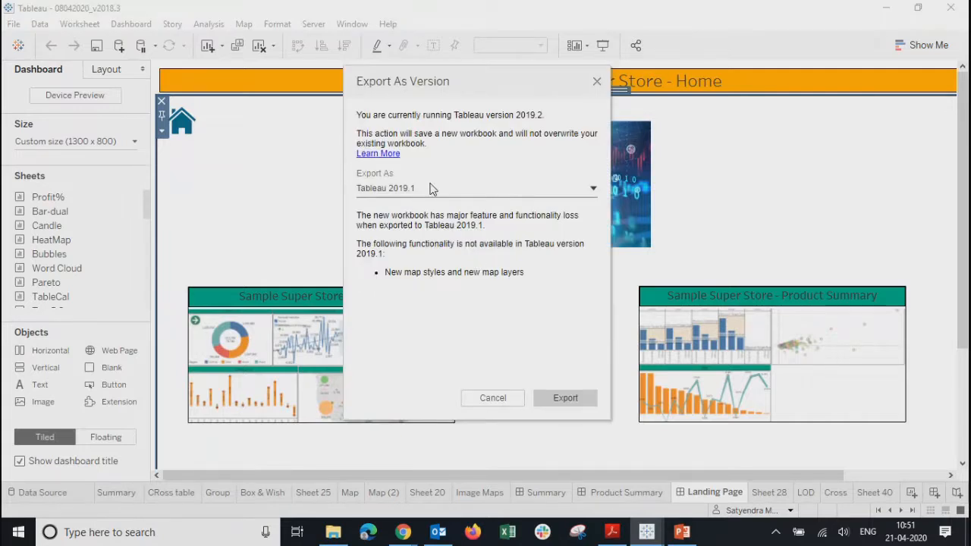
{"action": "left_click", "coordinate": [431, 189]}
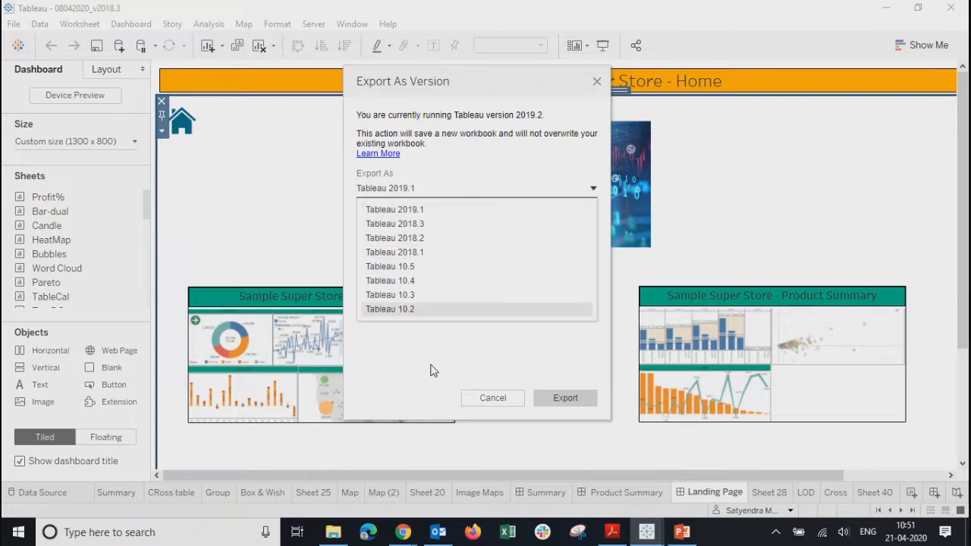
{"action": "left_click", "coordinate": [434, 371]}
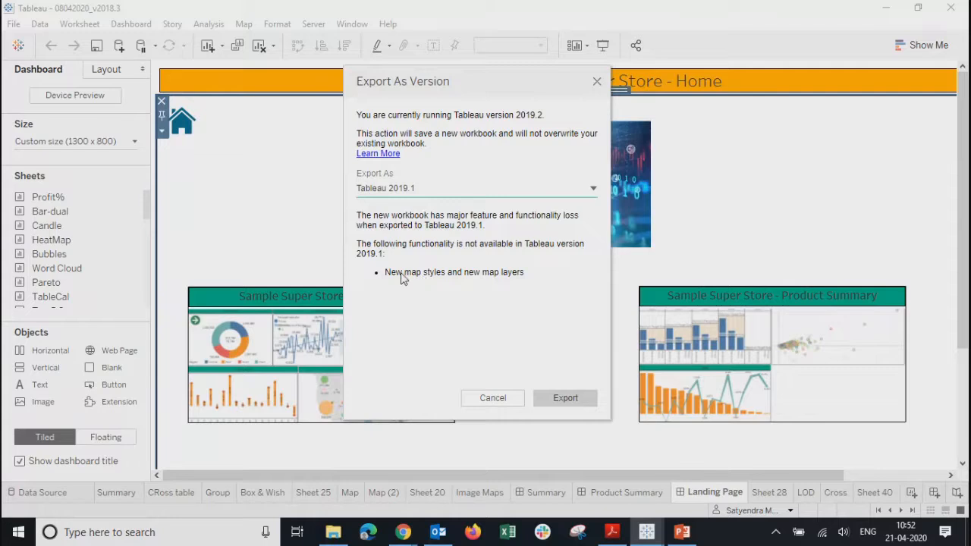
{"action": "left_click", "coordinate": [421, 194]}
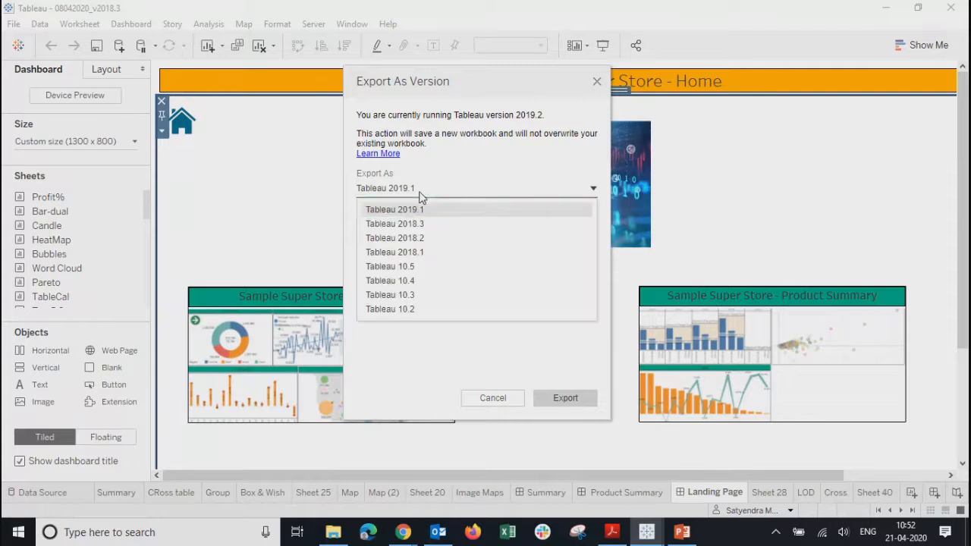
{"action": "left_click", "coordinate": [402, 229]}
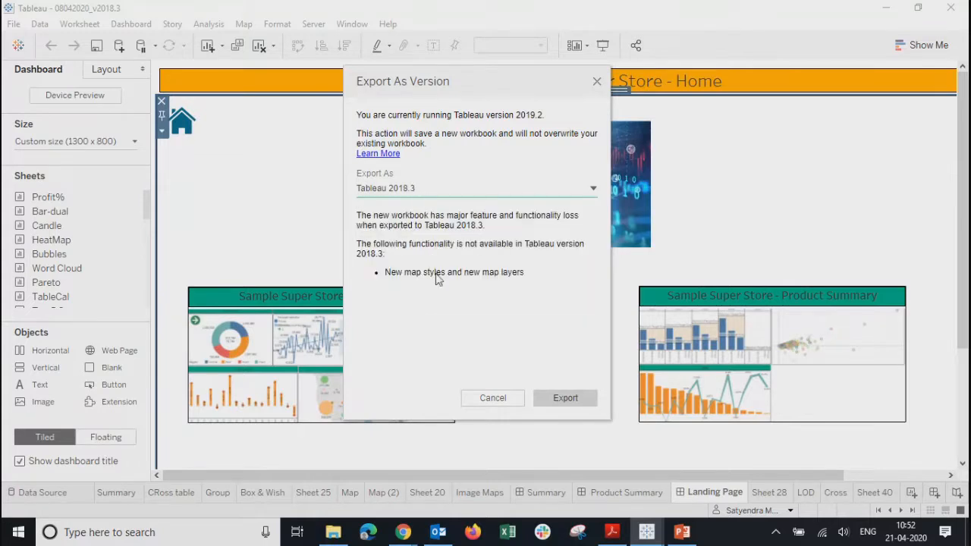
{"action": "left_click", "coordinate": [401, 196]}
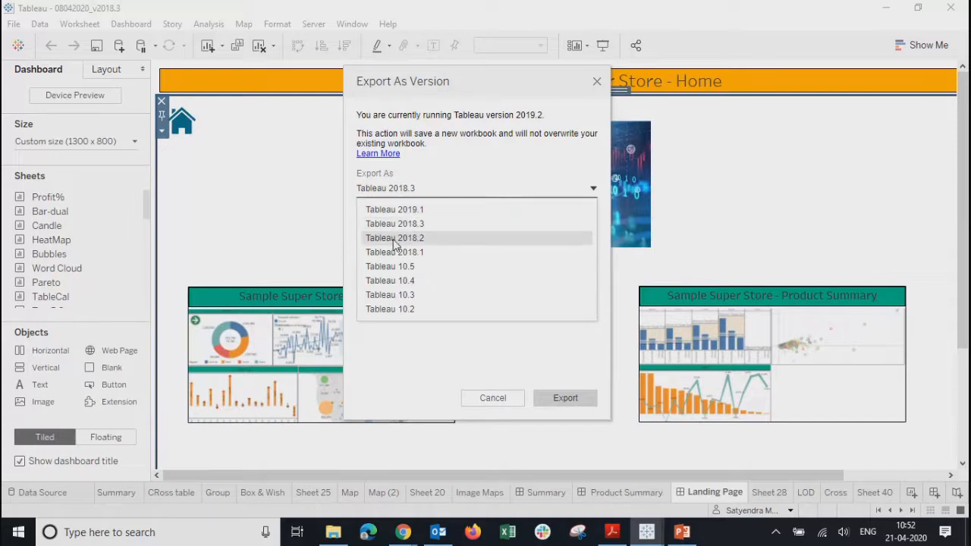
{"action": "left_click", "coordinate": [395, 238]}
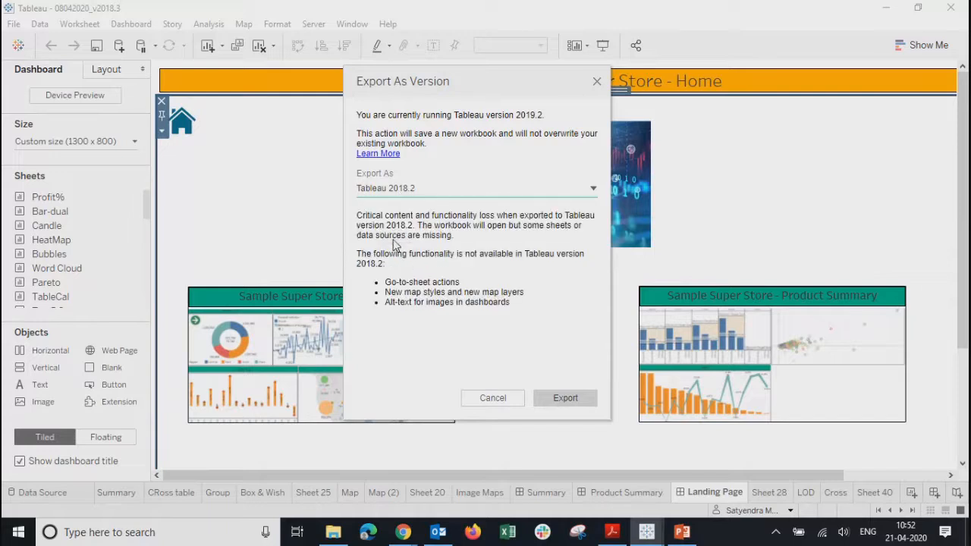
{"action": "left_click", "coordinate": [427, 192]}
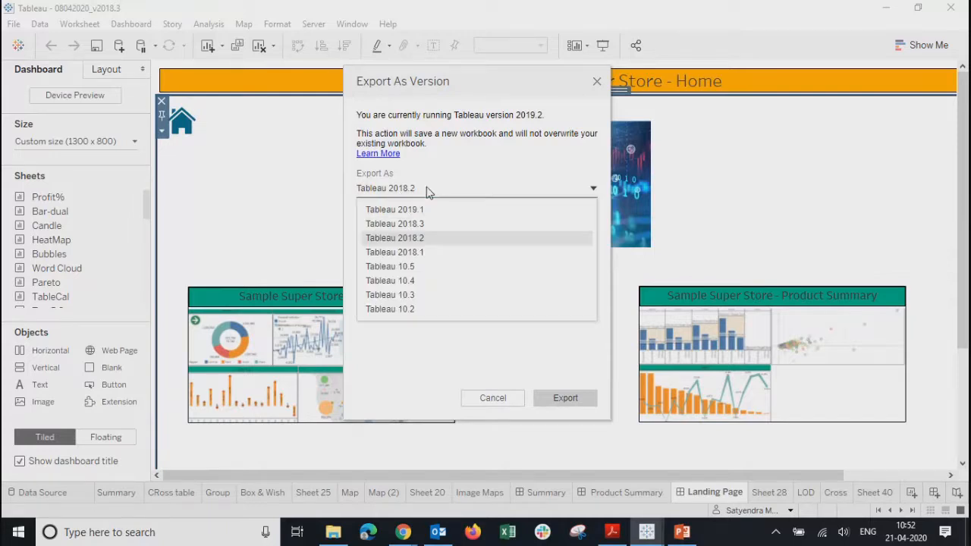
{"action": "left_click", "coordinate": [450, 366]}
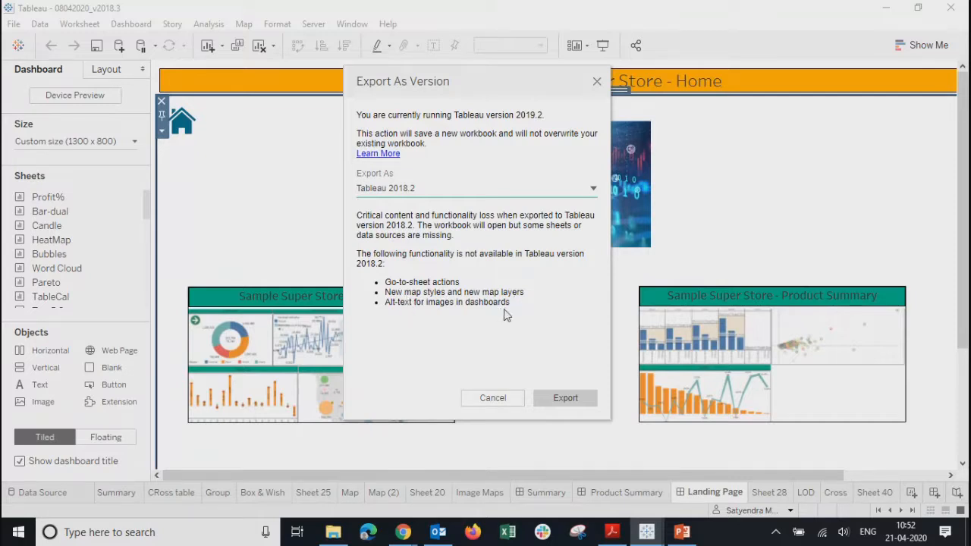
Step: Compare the functionality loss notes for Tableau 2018.1, 10.5 and 10.2, and close the version export without exporting
{"action": "left_click", "coordinate": [395, 190]}
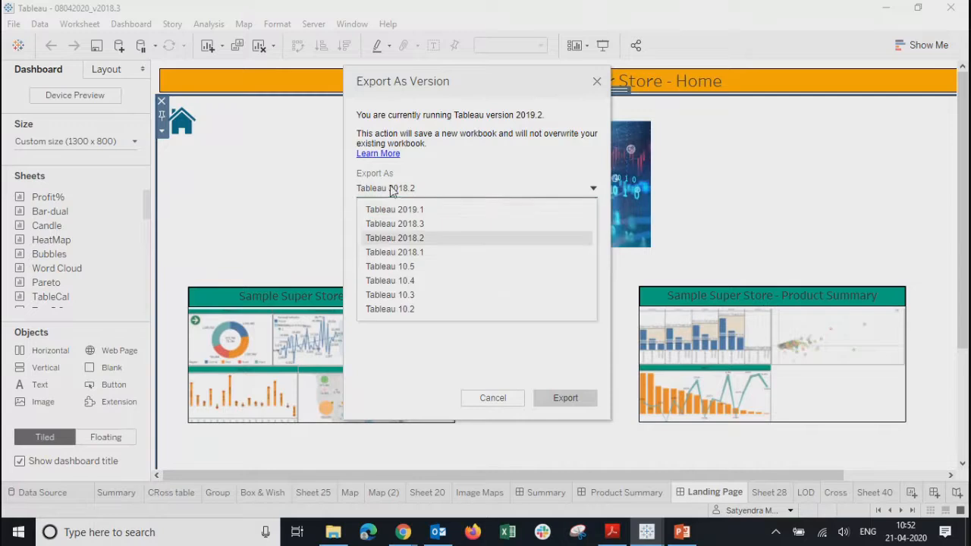
{"action": "left_click", "coordinate": [383, 255]}
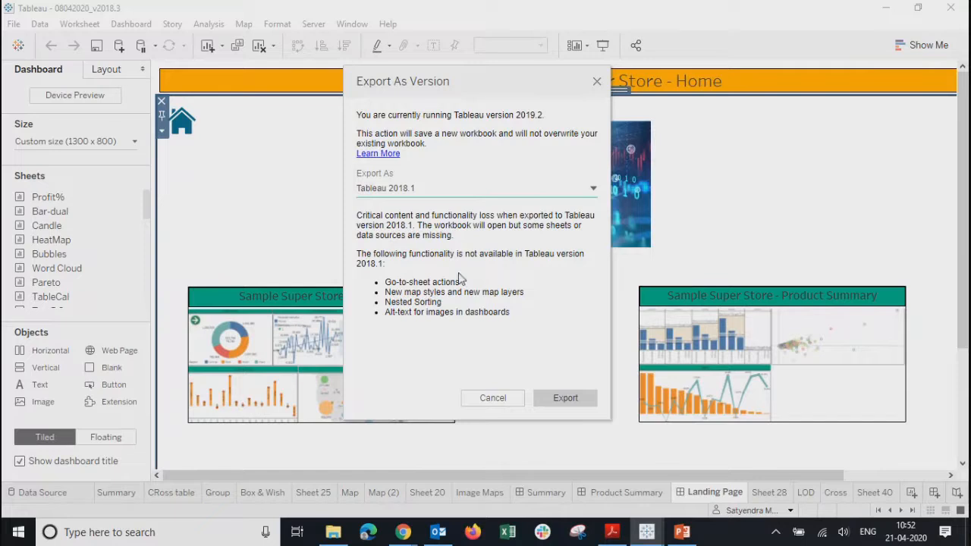
{"action": "left_click", "coordinate": [415, 194]}
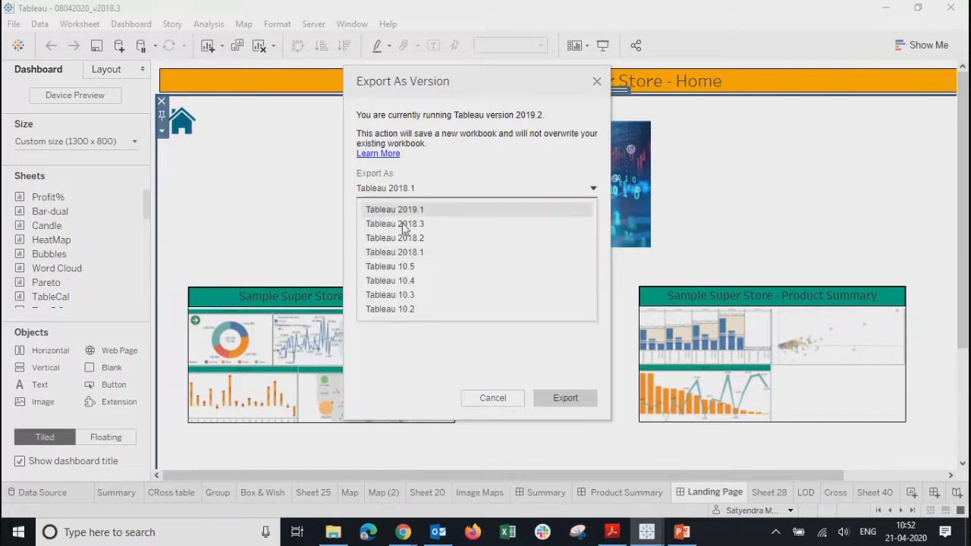
{"action": "left_click", "coordinate": [397, 269]}
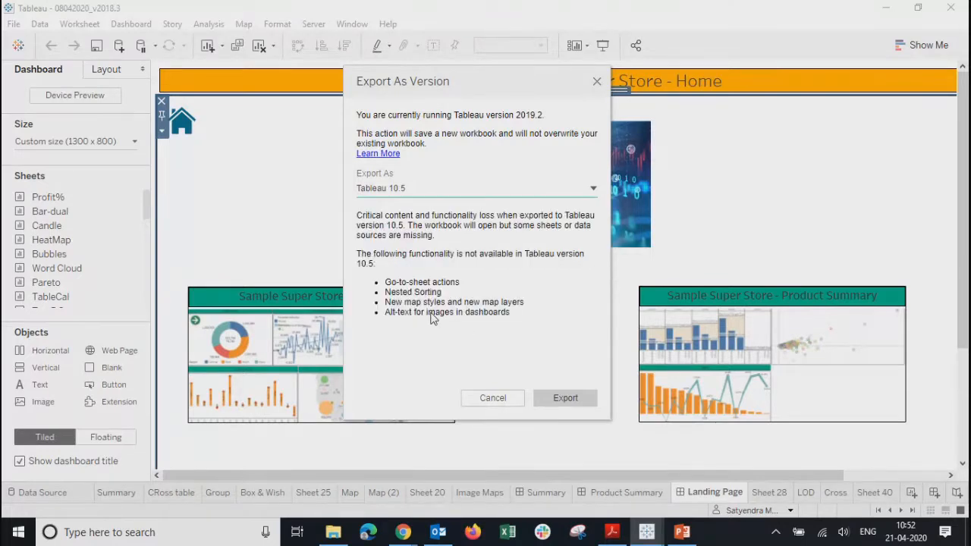
{"action": "left_click", "coordinate": [381, 191]}
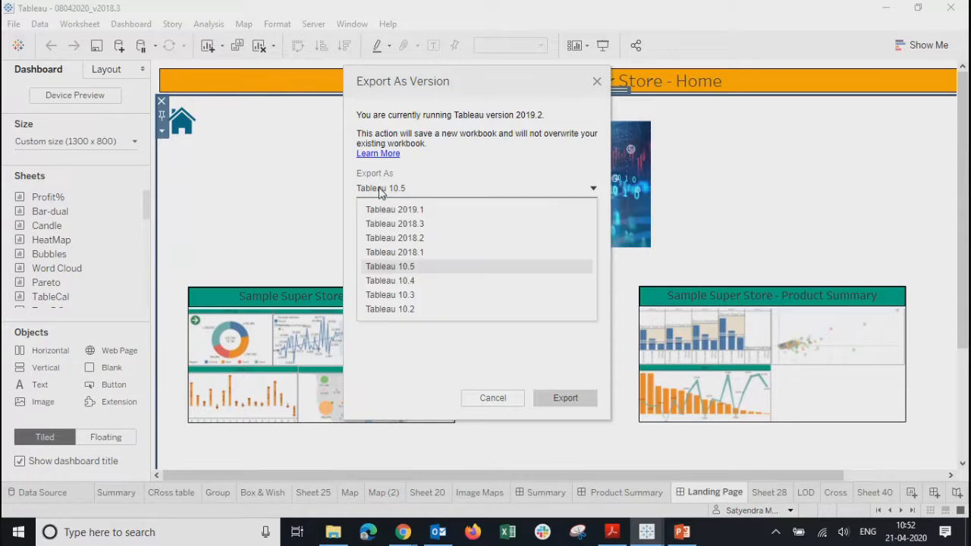
{"action": "left_click", "coordinate": [390, 310]}
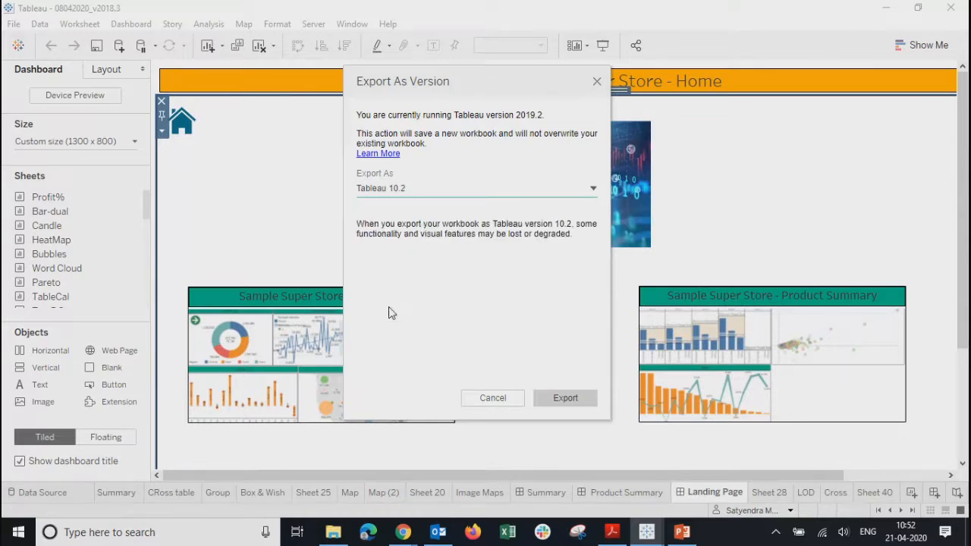
{"action": "left_click", "coordinate": [596, 79]}
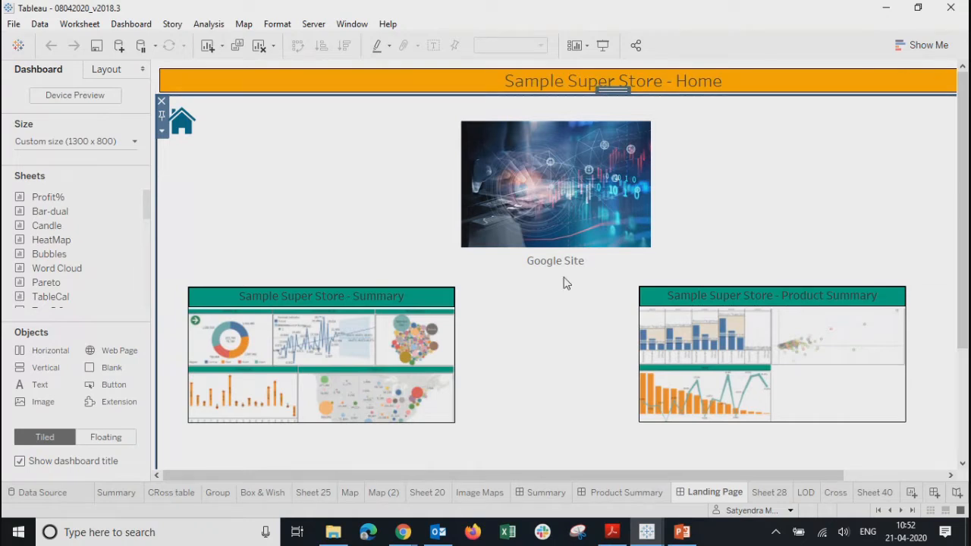
Step: Show the Tableau start page and return to the Landing Page dashboard
{"action": "left_click", "coordinate": [14, 24]}
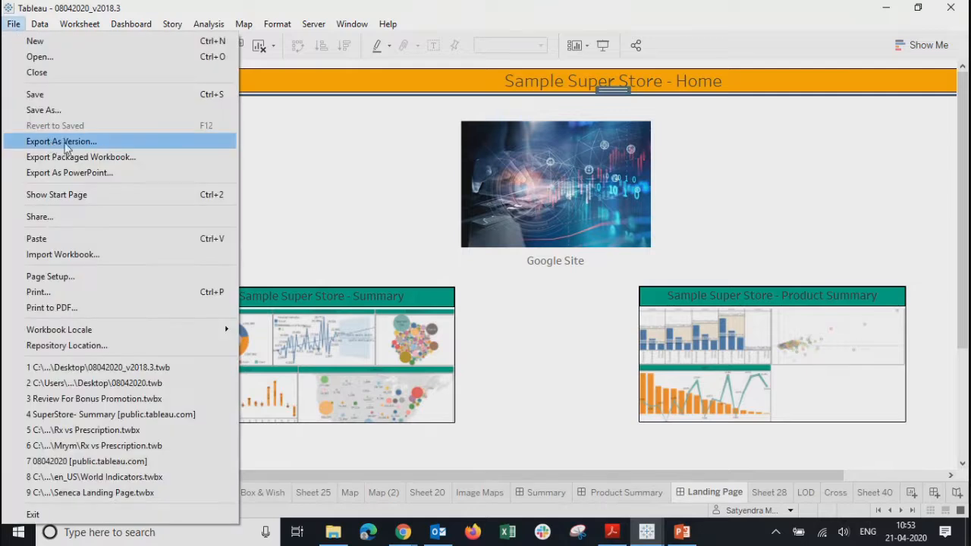
{"action": "left_click", "coordinate": [54, 195]}
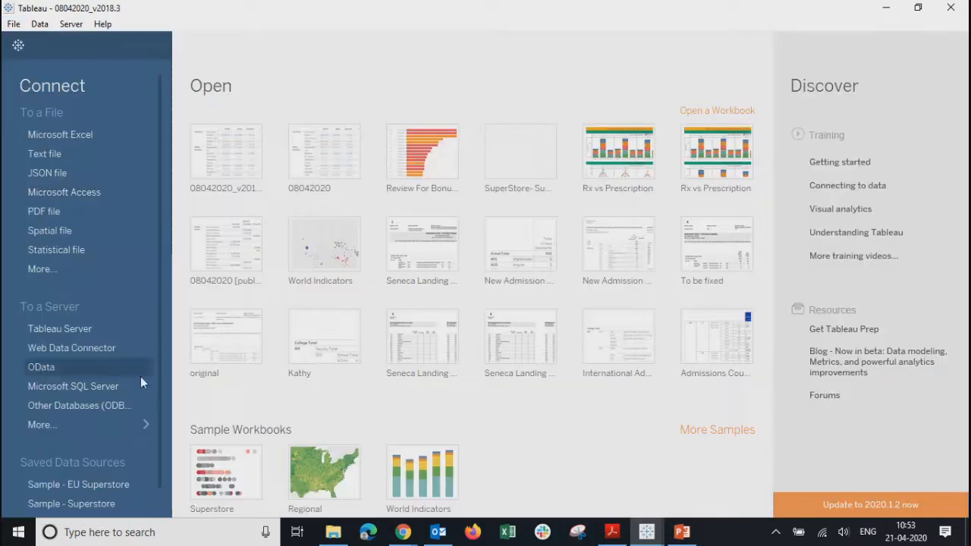
{"action": "left_click", "coordinate": [17, 45]}
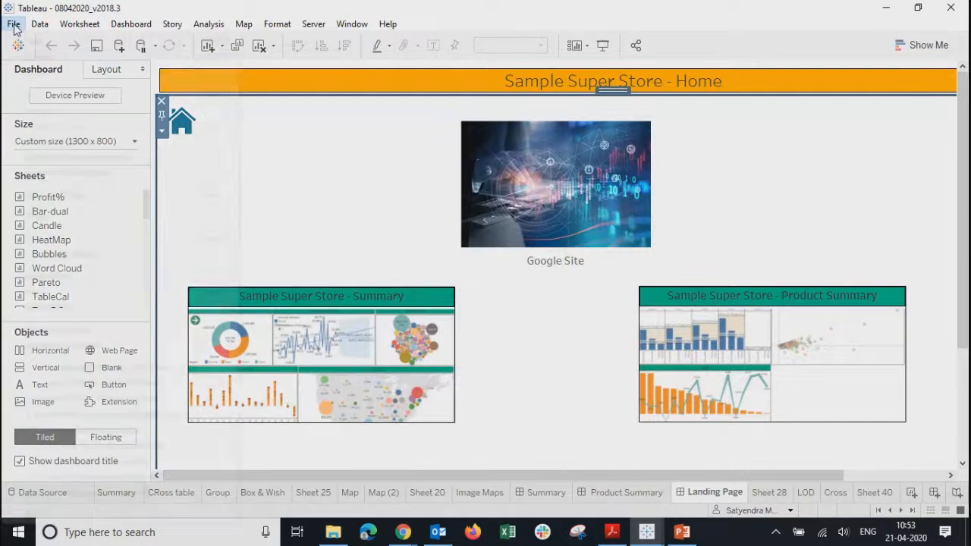
Step: Print the active Landing Page sheet to an A4 portrait PDF, save it in This PC's Pictures folder as 08042020_v2018.3.pdf, and close the opened PDF
{"action": "left_click", "coordinate": [14, 26]}
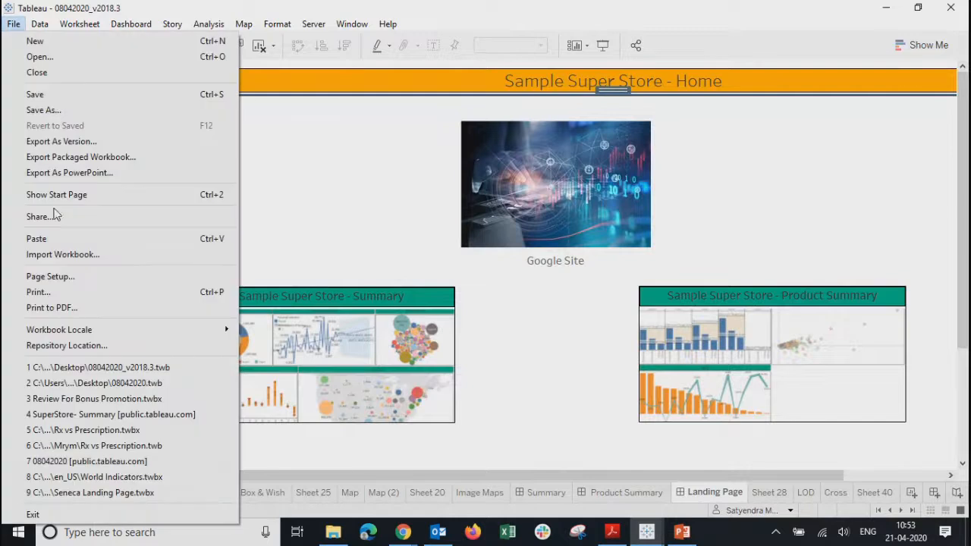
{"action": "left_click", "coordinate": [57, 311]}
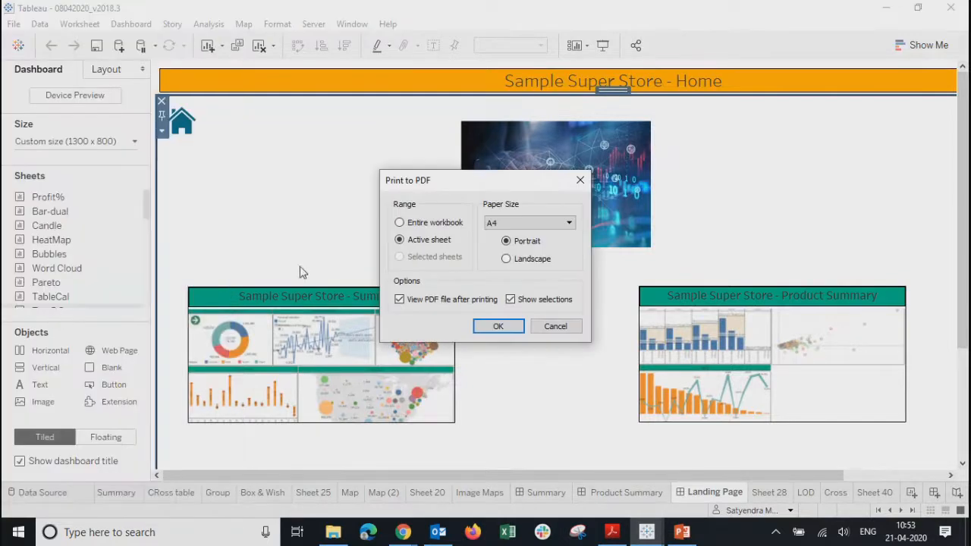
{"action": "left_click", "coordinate": [499, 328]}
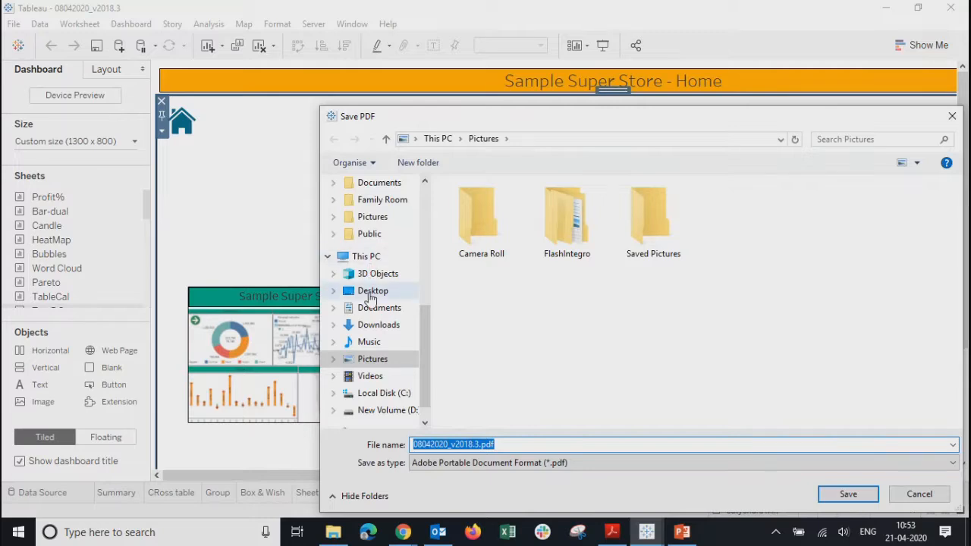
{"action": "left_click", "coordinate": [374, 218]}
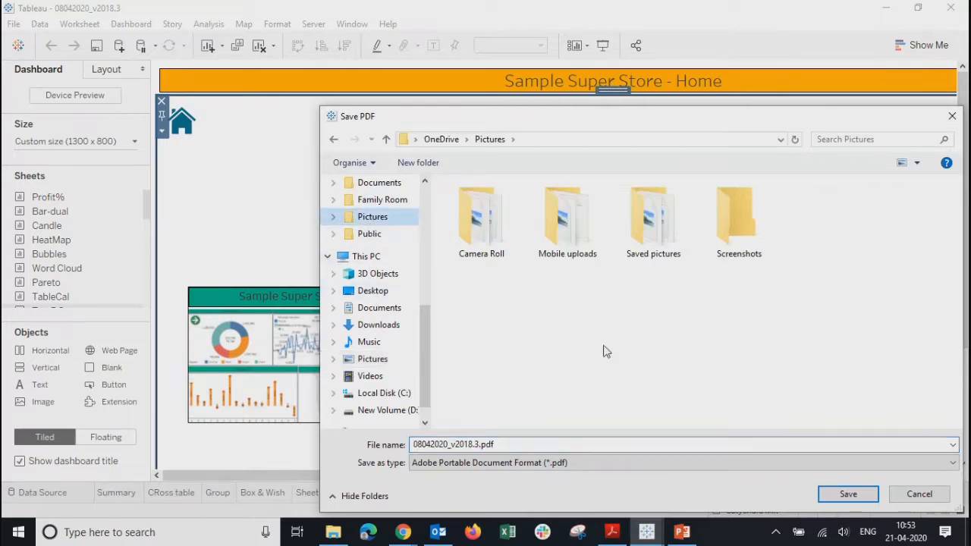
{"action": "left_click", "coordinate": [375, 363]}
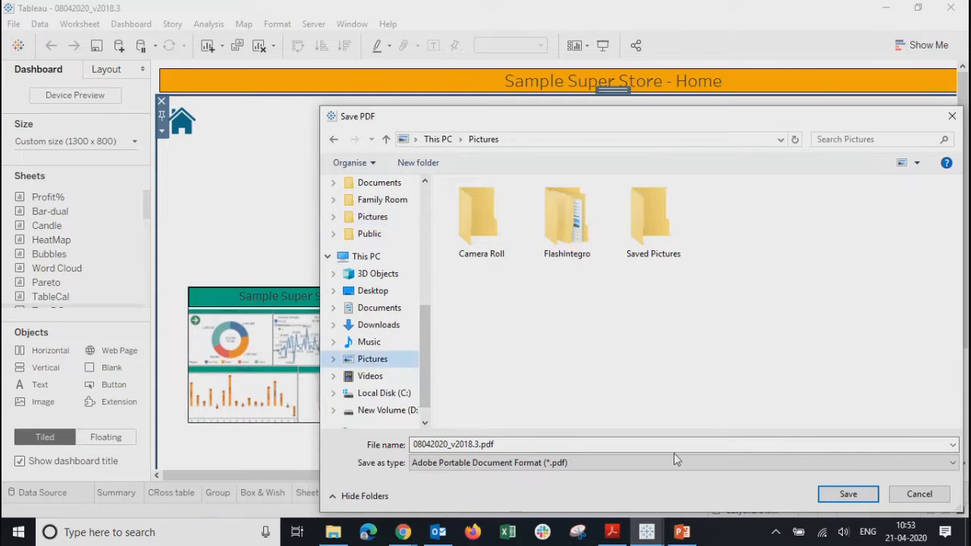
{"action": "left_click", "coordinate": [828, 498]}
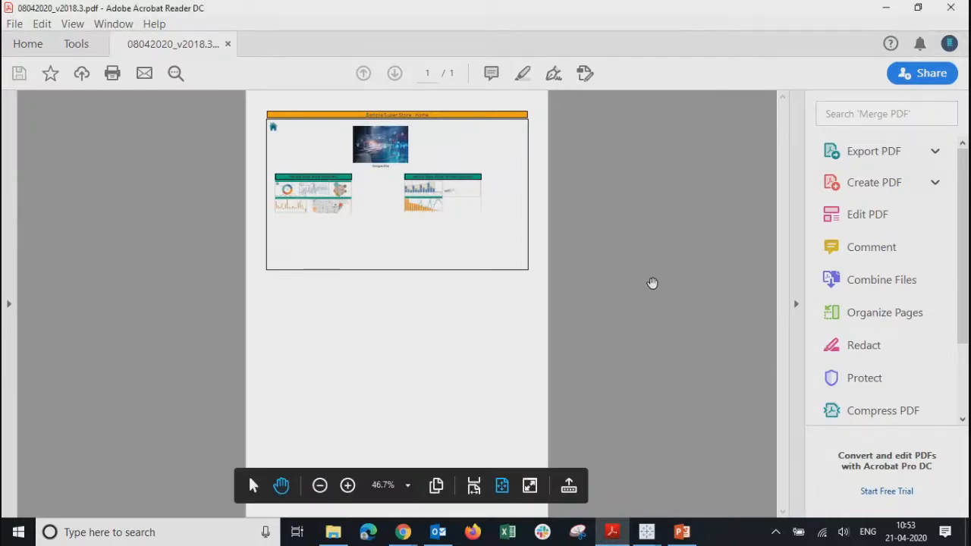
{"action": "left_click", "coordinate": [953, 19]}
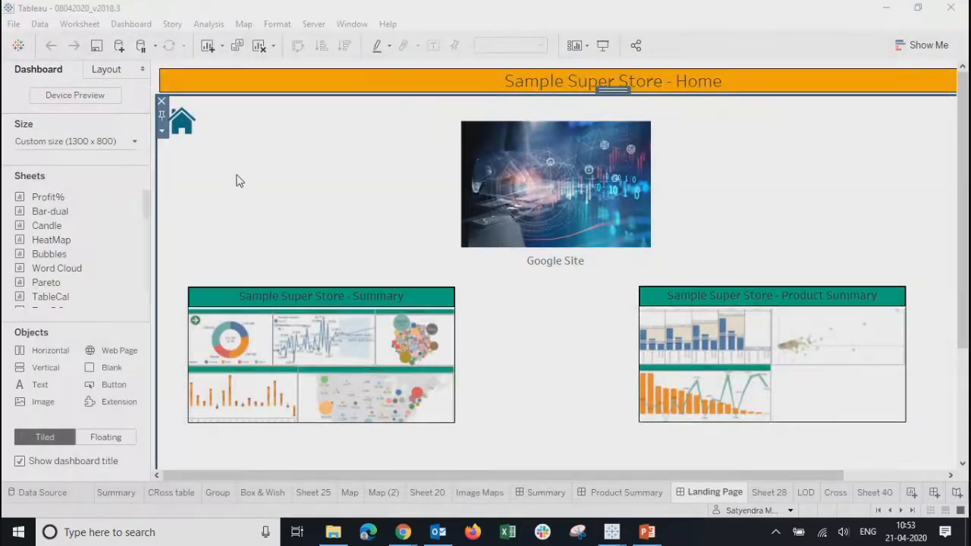
Step: Print the entire workbook to an A4 portrait PDF, replacing 08042020_v2018.3.pdf in This PC's Pictures folder
{"action": "left_click", "coordinate": [14, 24]}
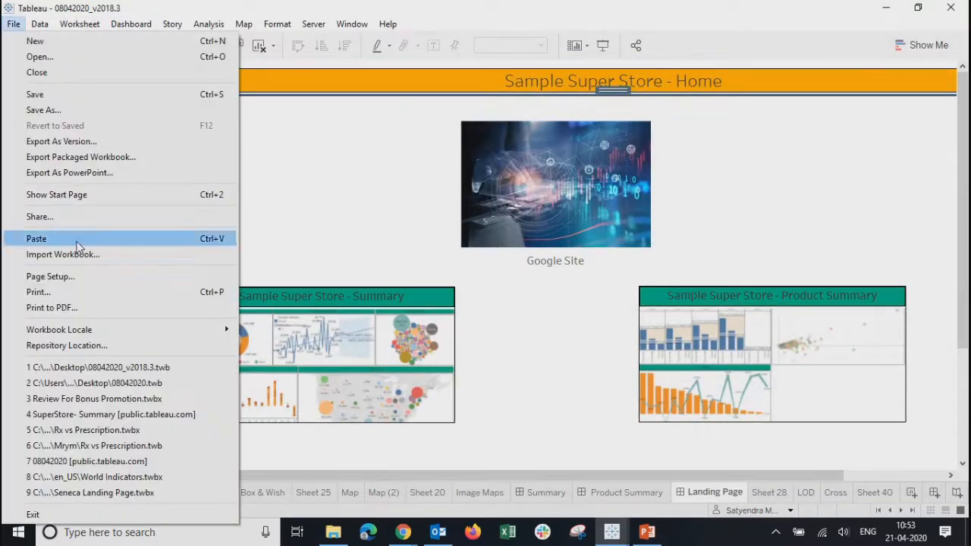
{"action": "left_click", "coordinate": [65, 308]}
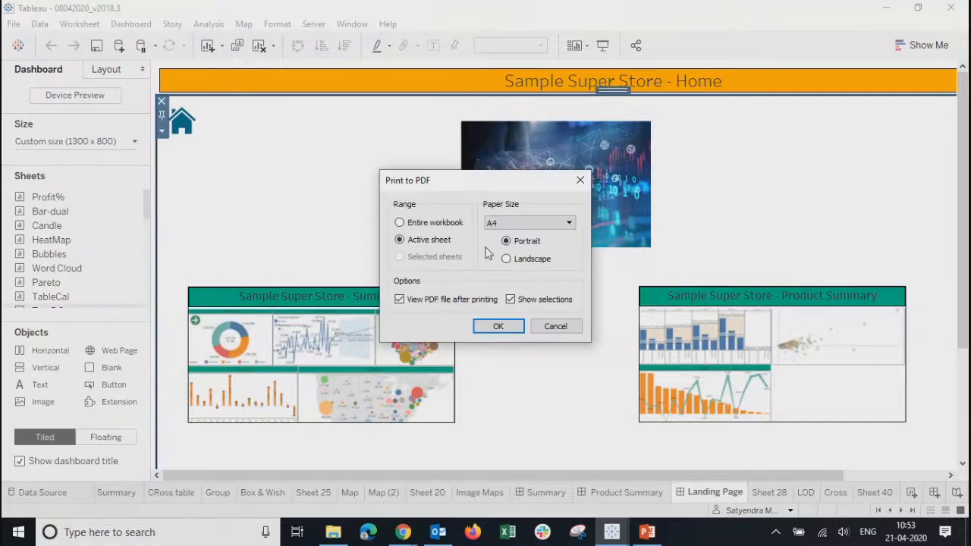
{"action": "left_click", "coordinate": [401, 224]}
{"action": "left_click", "coordinate": [498, 328]}
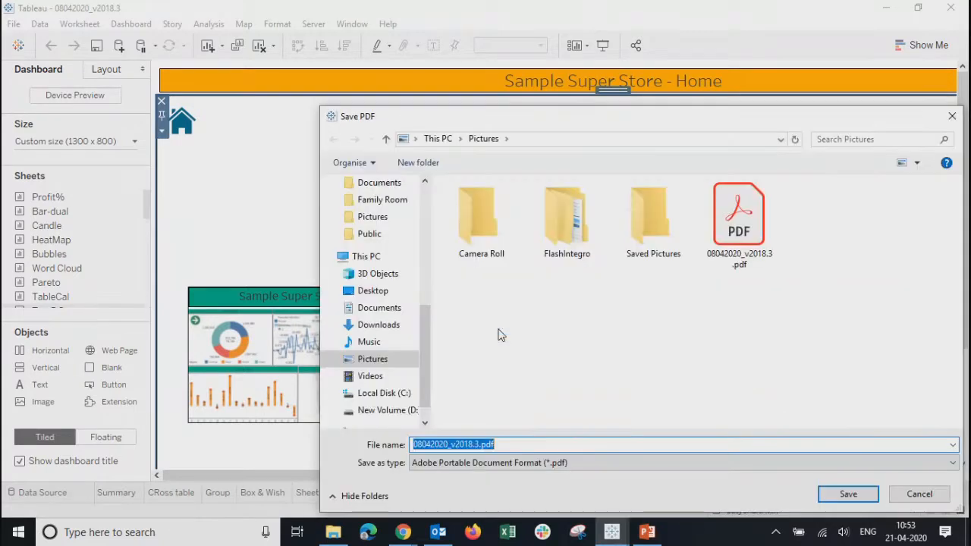
{"action": "left_click", "coordinate": [735, 215]}
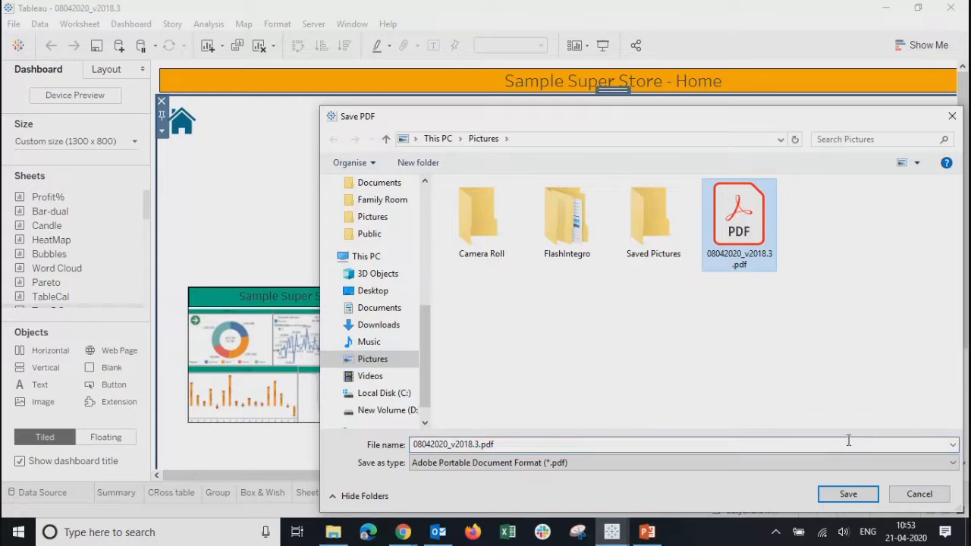
{"action": "left_click", "coordinate": [849, 494]}
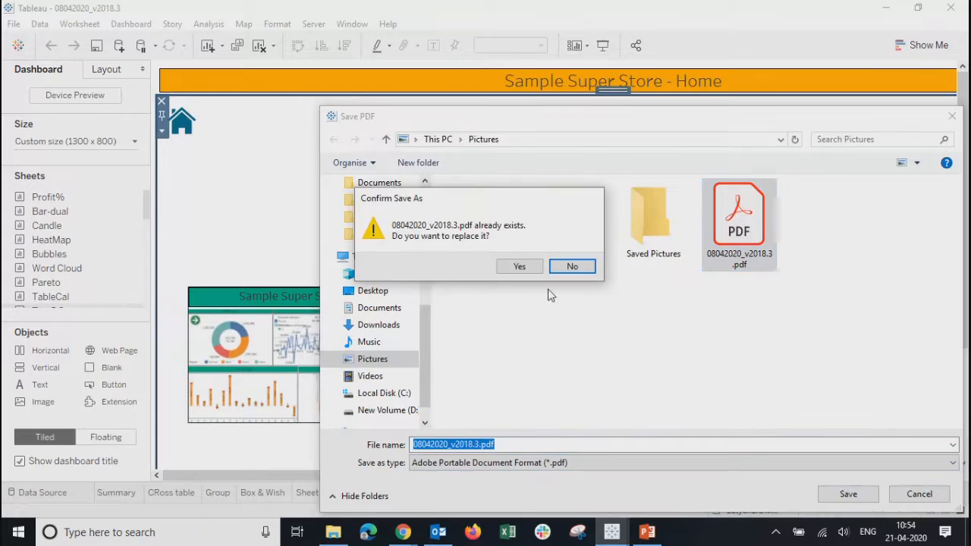
{"action": "left_click", "coordinate": [519, 267]}
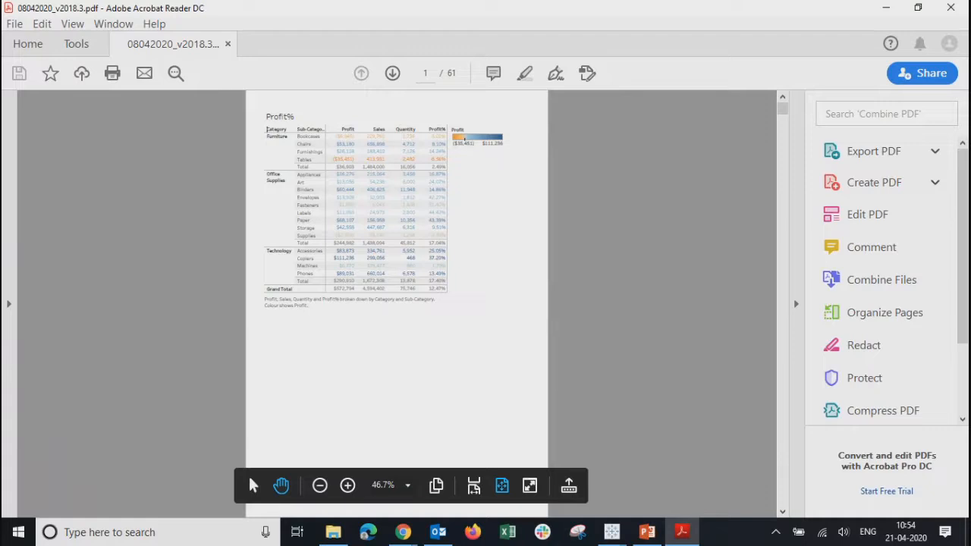
Step: Examine the first three pages of the printed PDF, comparing how the Bar-dual chart is split across pages
{"action": "key", "text": "Page_Down"}
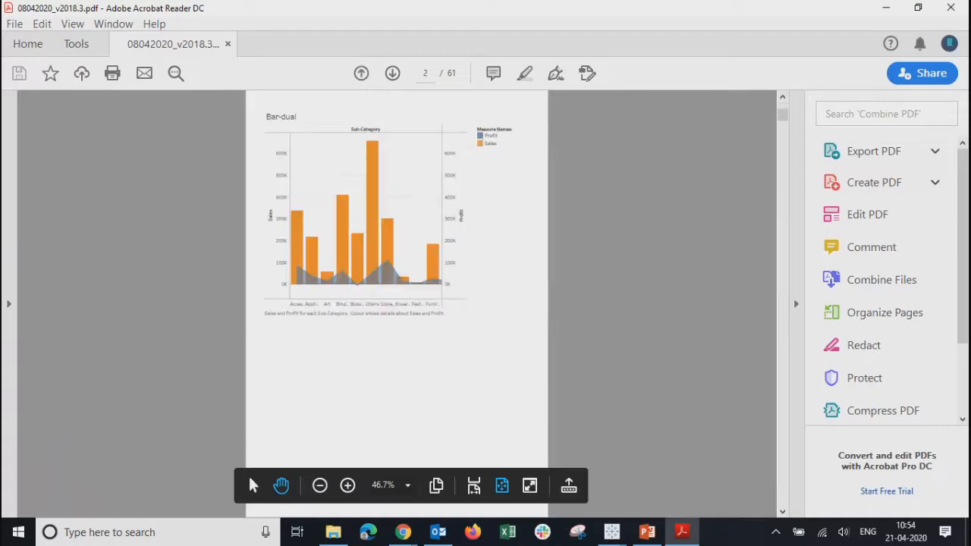
{"action": "key", "text": "Page_Down"}
{"action": "key", "text": "Page_Down"}
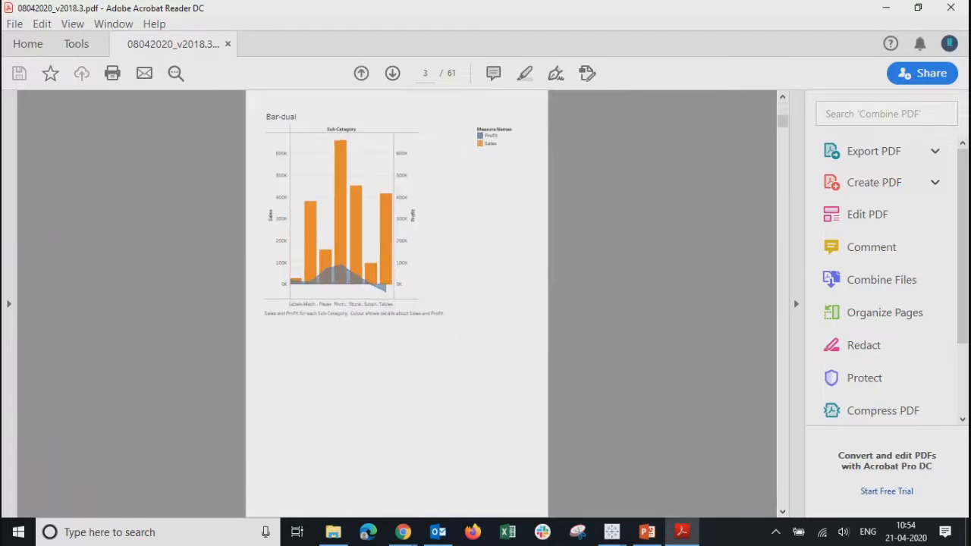
{"action": "key", "text": "Home"}
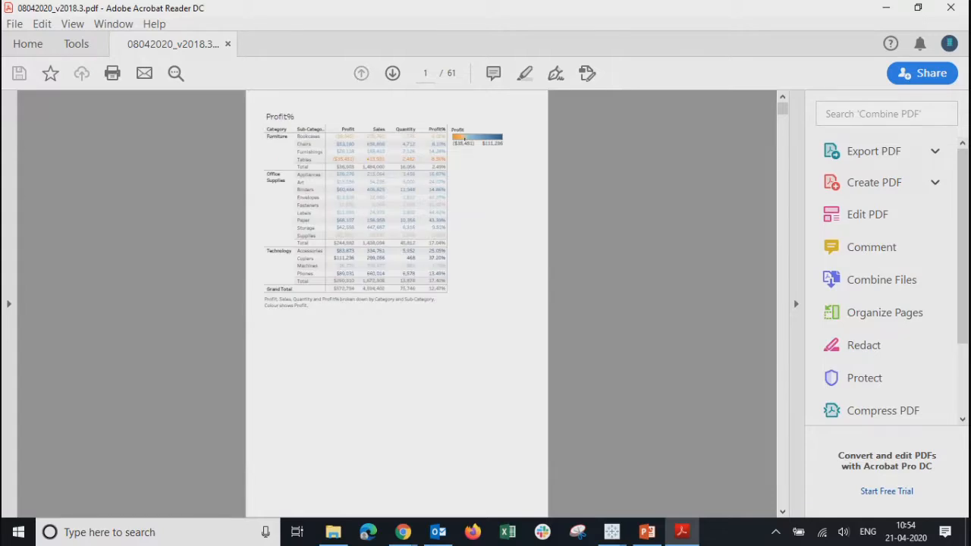
{"action": "key", "text": "Page_Down"}
{"action": "key", "text": "Page_Down"}
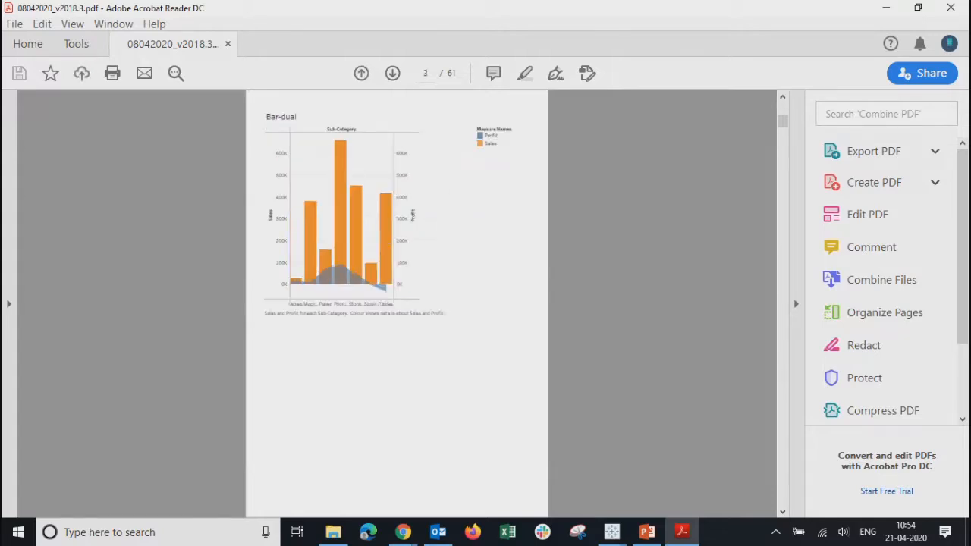
{"action": "key", "text": "Page_Down"}
{"action": "key", "text": "Page_Up"}
{"action": "key", "text": "Page_Up"}
{"action": "key", "text": "Page_Down"}
{"action": "key", "text": "Page_Up"}
{"action": "key", "text": "Page_Down"}
{"action": "key", "text": "Page_Up"}
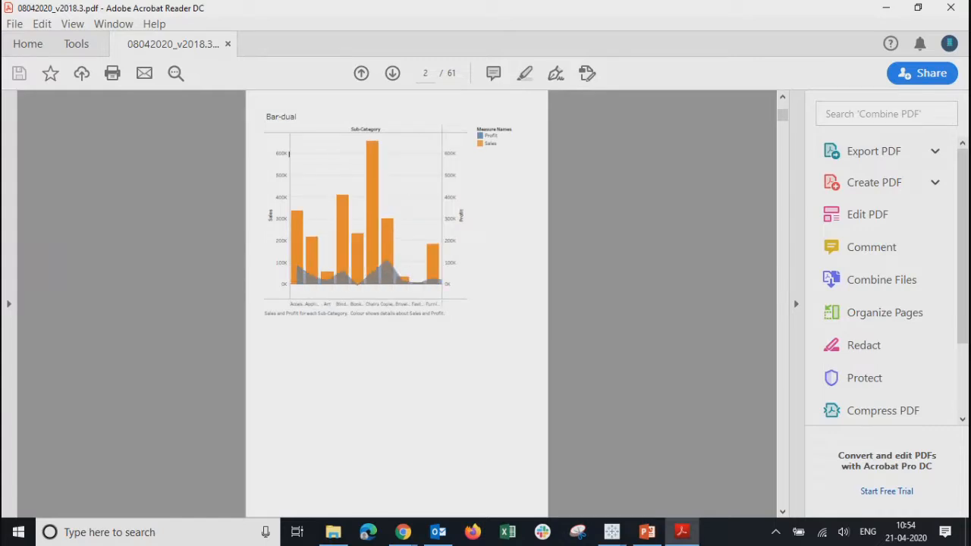
{"action": "key", "text": "Page_Down"}
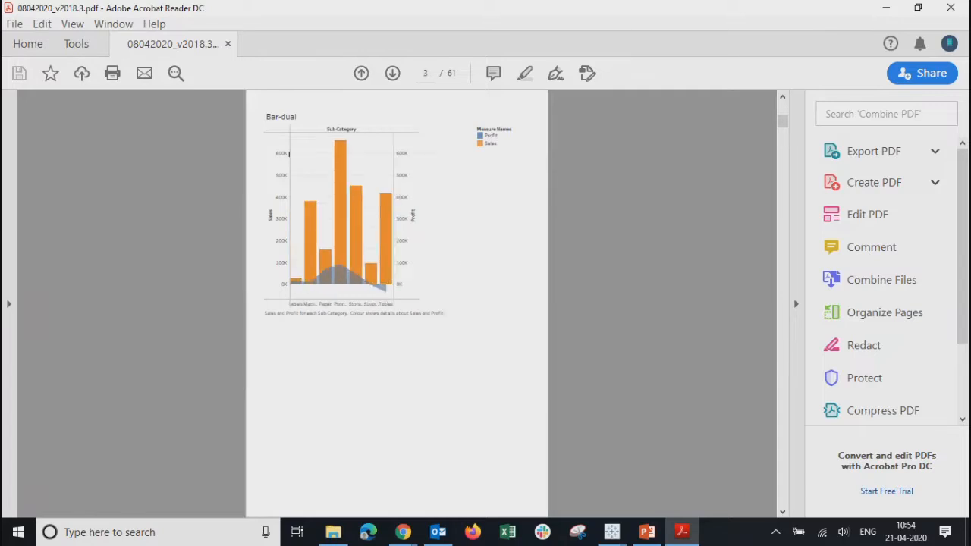
Step: Review the PDF pages from HeatMap and Bubbles through to TableCal on page 12
{"action": "scroll", "coordinate": [289, 154], "scroll_direction": "down", "scroll_amount": 5}
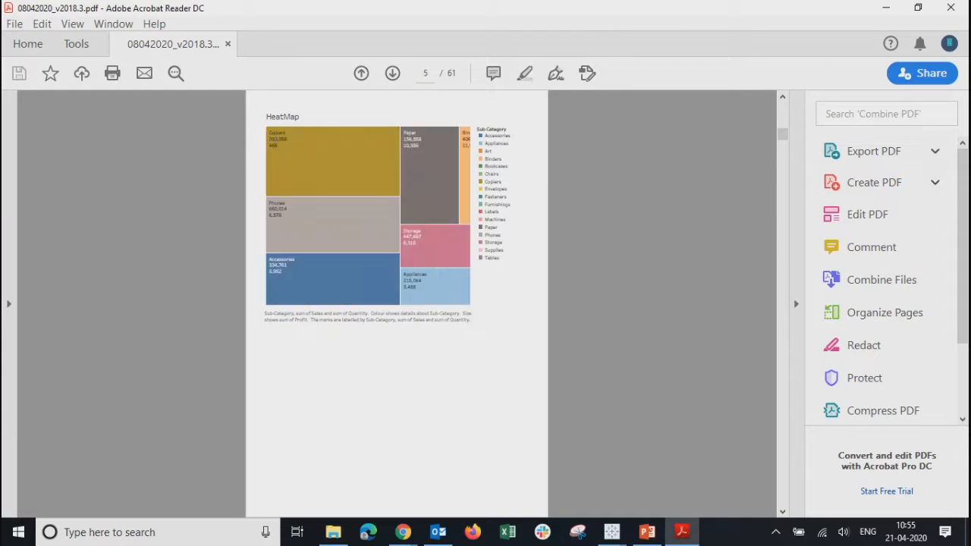
{"action": "scroll", "coordinate": [397, 303], "scroll_direction": "down", "scroll_amount": 1}
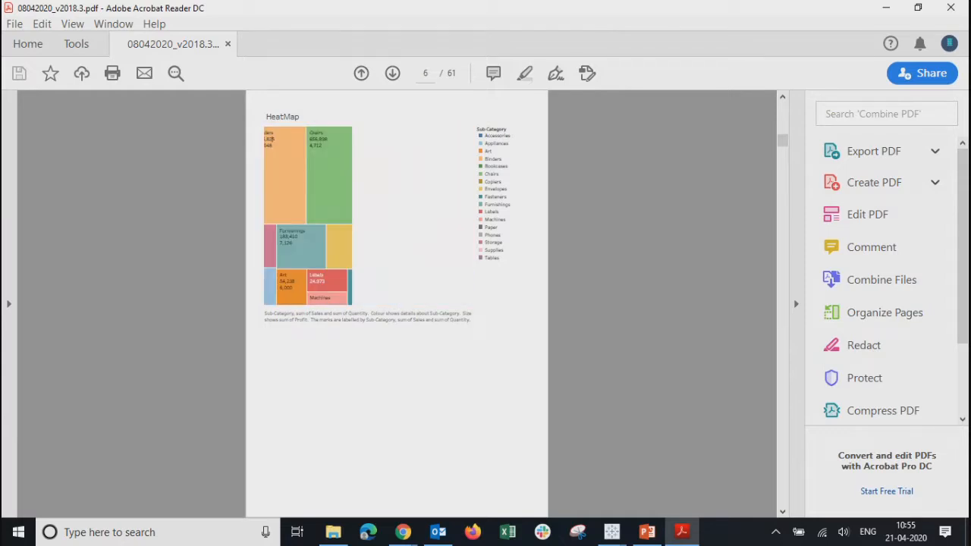
{"action": "scroll", "coordinate": [272, 139], "scroll_direction": "down", "scroll_amount": 1}
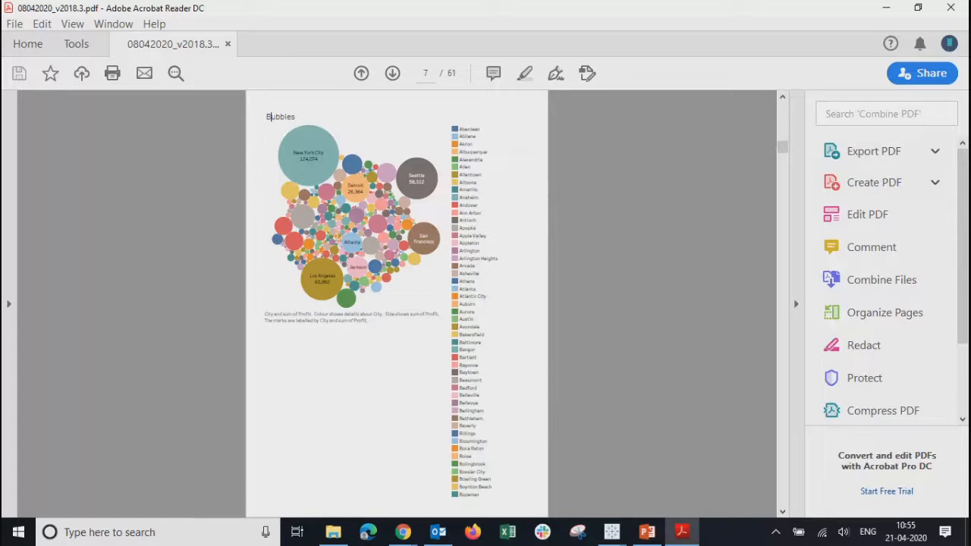
{"action": "scroll", "coordinate": [499, 265], "scroll_direction": "down", "scroll_amount": 5}
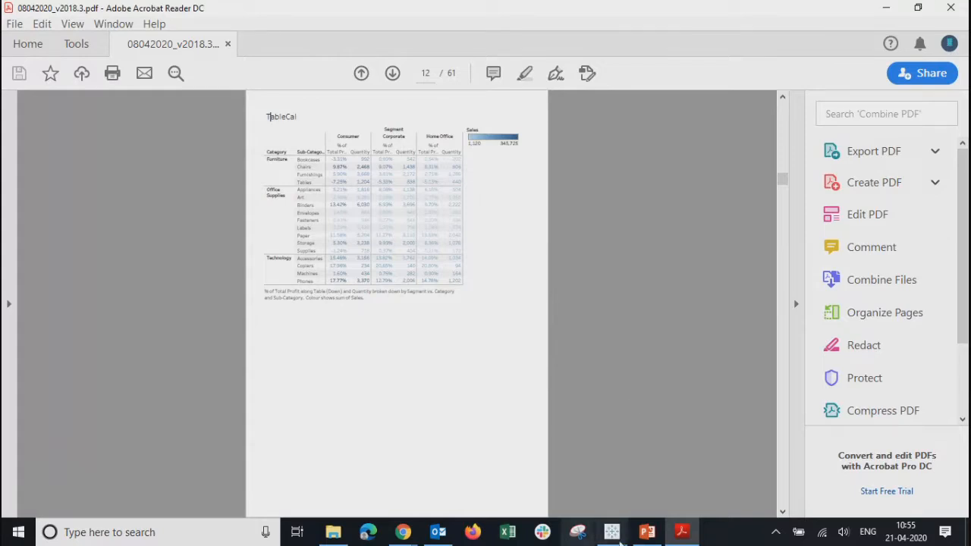
Step: Switch back to the 08042020_v2018.3 workbook in Tableau, view its repository location and close the folder selection without changing it
{"action": "mouse_move", "coordinate": [612, 532]}
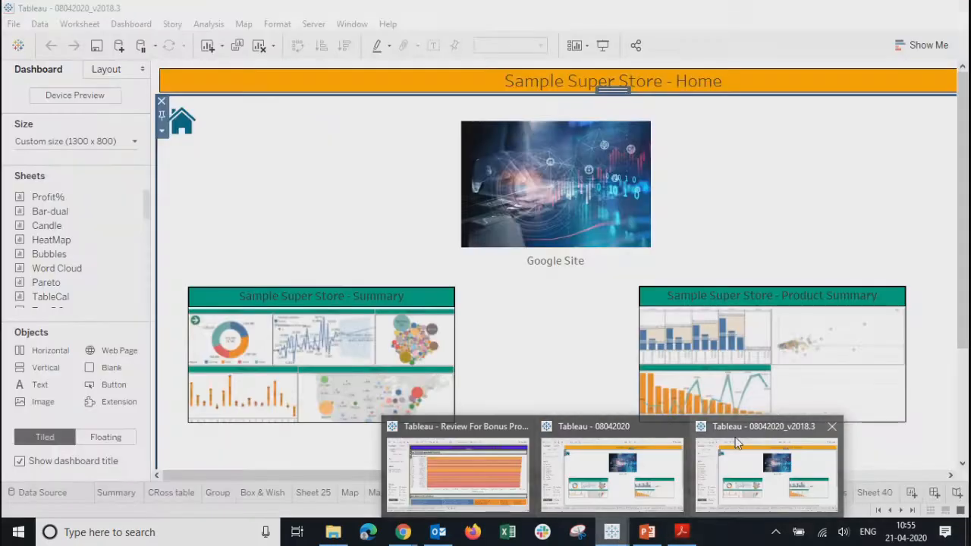
{"action": "left_click", "coordinate": [739, 445]}
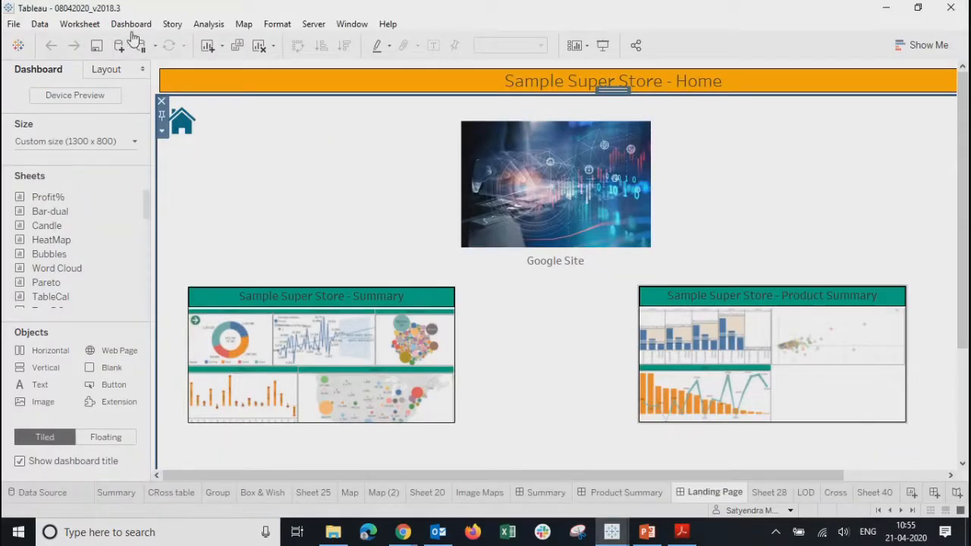
{"action": "left_click", "coordinate": [14, 24]}
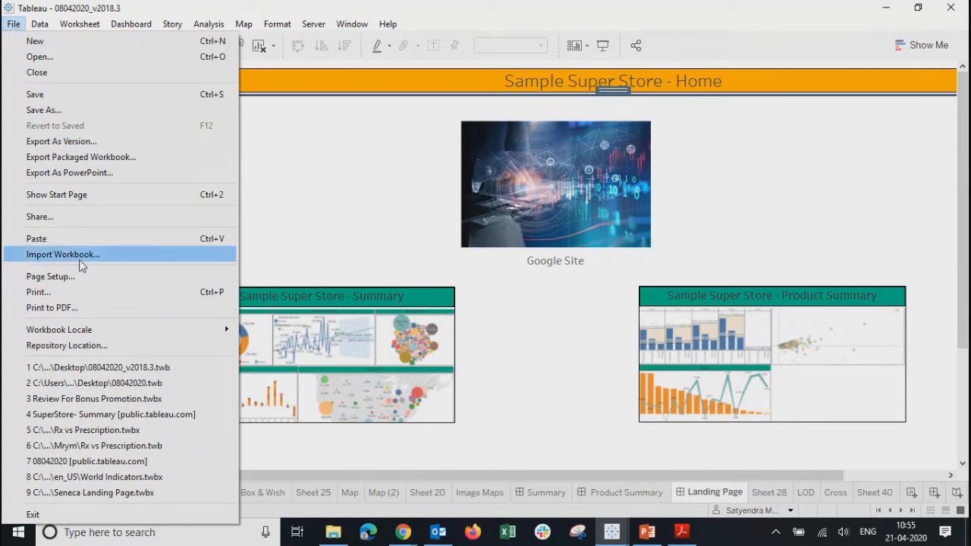
{"action": "left_click", "coordinate": [289, 170]}
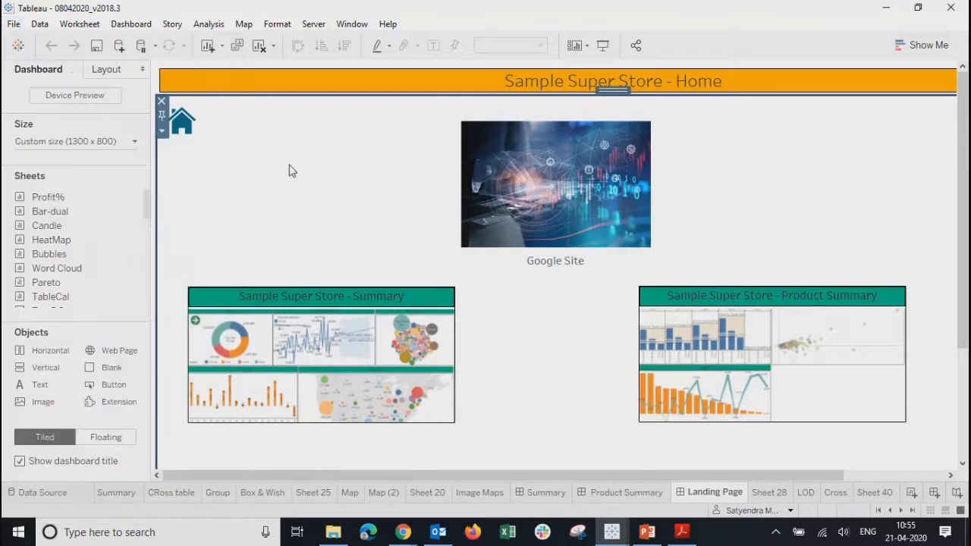
{"action": "left_click", "coordinate": [14, 24]}
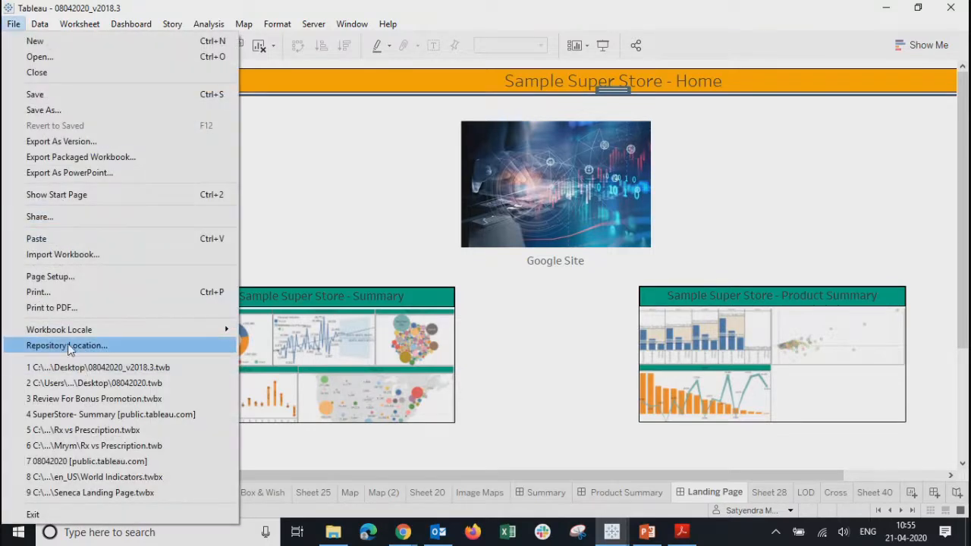
{"action": "left_click", "coordinate": [76, 345]}
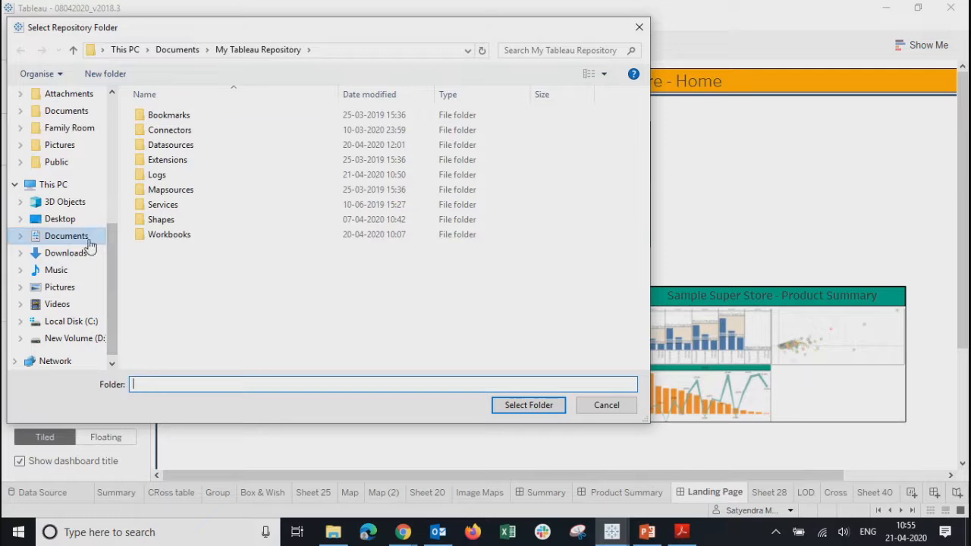
{"action": "left_click", "coordinate": [640, 29]}
{"action": "left_click", "coordinate": [39, 24]}
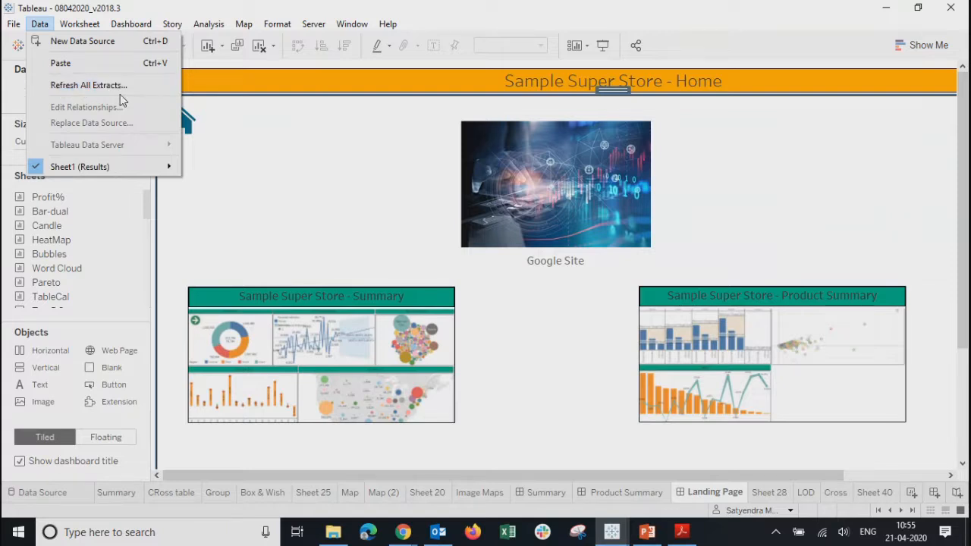
{"action": "mouse_move", "coordinate": [76, 25]}
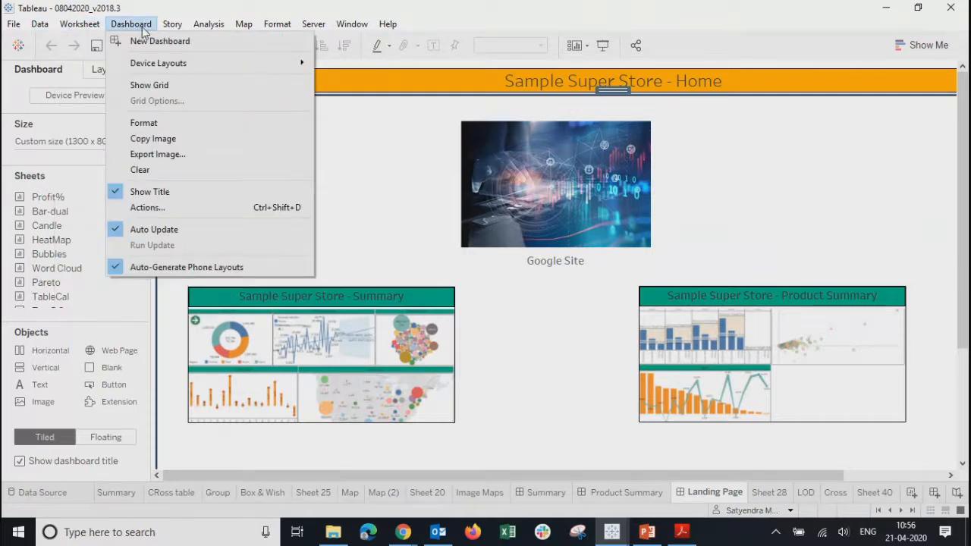
{"action": "mouse_move", "coordinate": [181, 29]}
{"action": "mouse_move", "coordinate": [217, 30]}
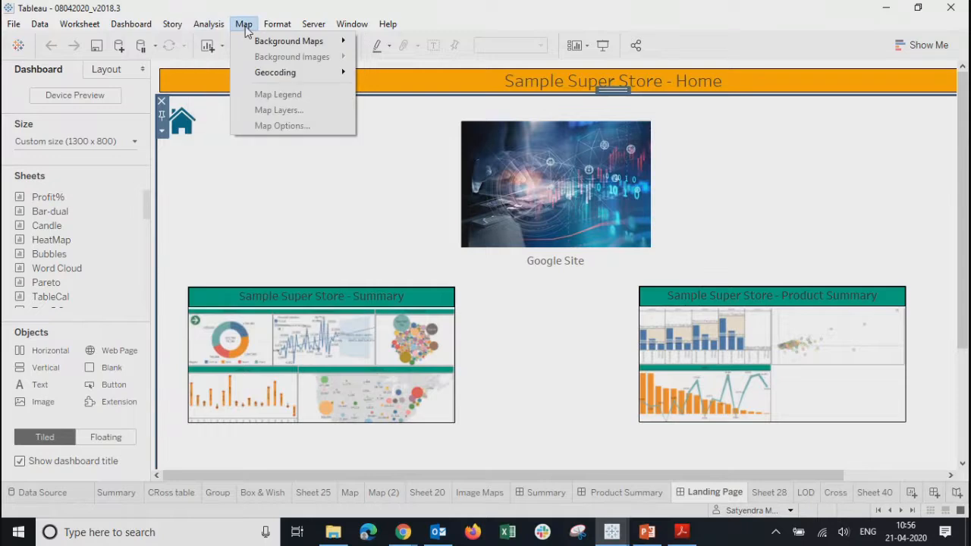
{"action": "mouse_move", "coordinate": [280, 30]}
{"action": "mouse_move", "coordinate": [317, 31]}
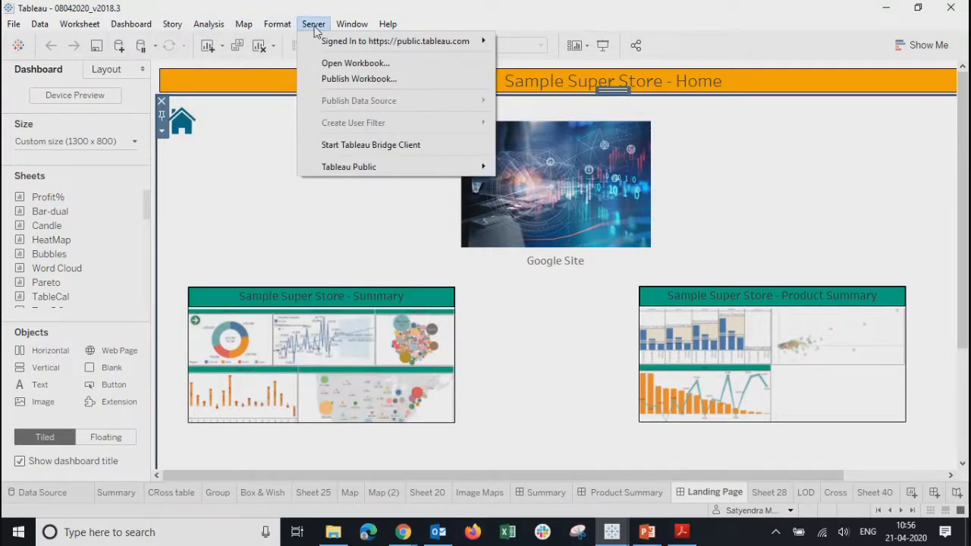
{"action": "mouse_move", "coordinate": [347, 27]}
{"action": "left_click", "coordinate": [337, 129]}
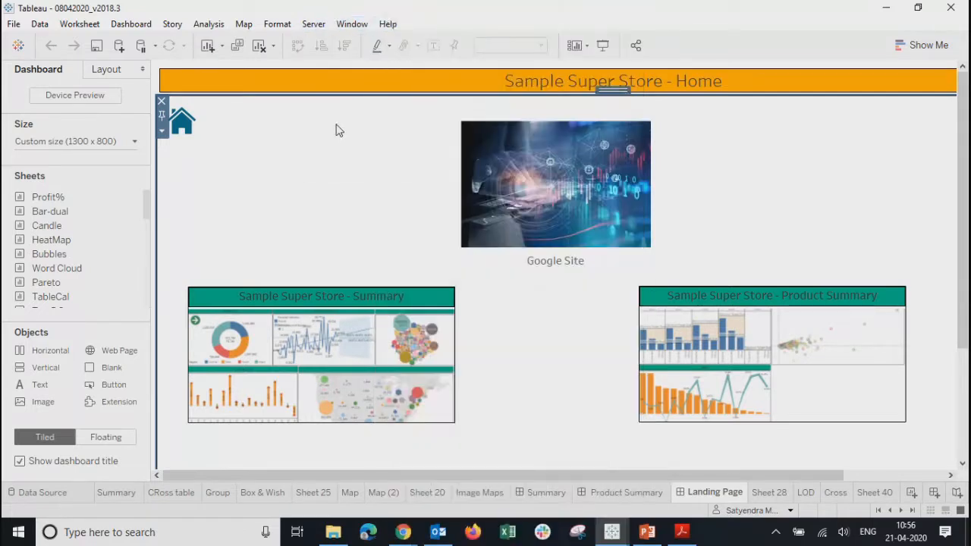
{"action": "left_click", "coordinate": [389, 25]}
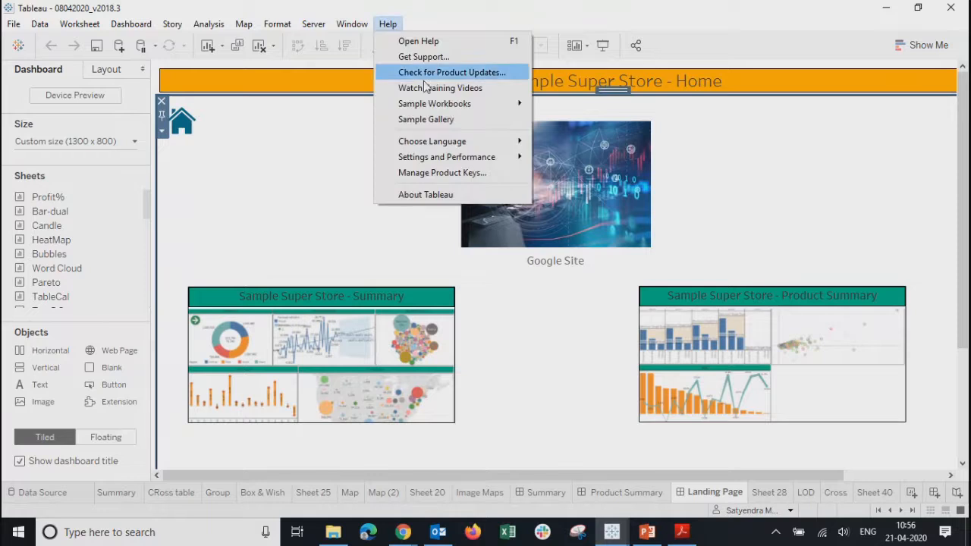
{"action": "mouse_move", "coordinate": [475, 107]}
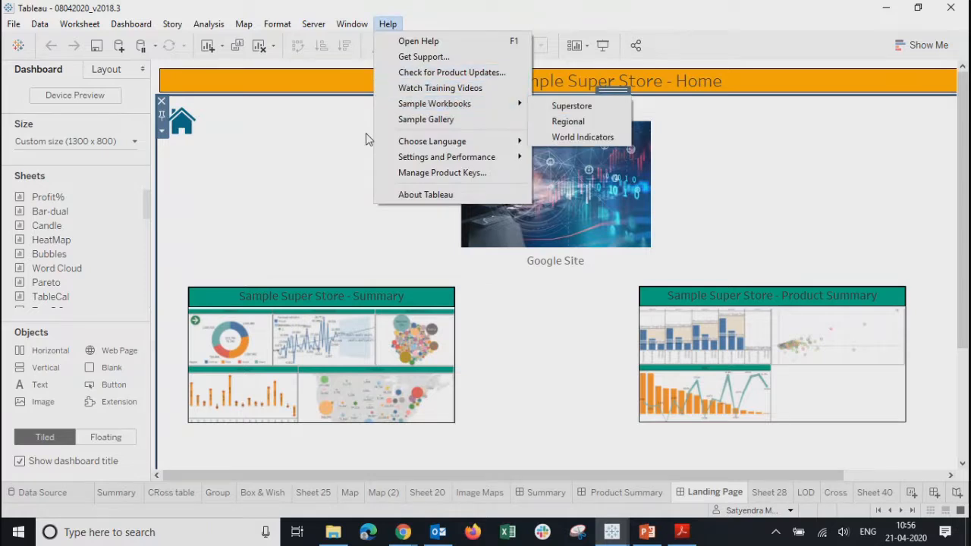
{"action": "left_click", "coordinate": [335, 142]}
Step: Minimise the 08042020_v2018.3 workbook and its PDF, and view the Desktop folder in File Explorer before returning to the 08042020 workbook
{"action": "left_click", "coordinate": [882, 9]}
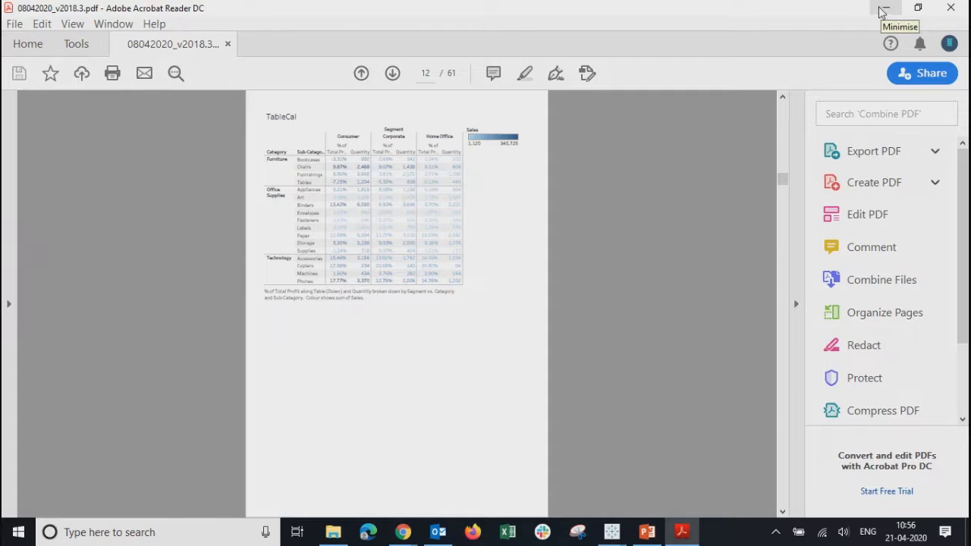
{"action": "left_click", "coordinate": [888, 9]}
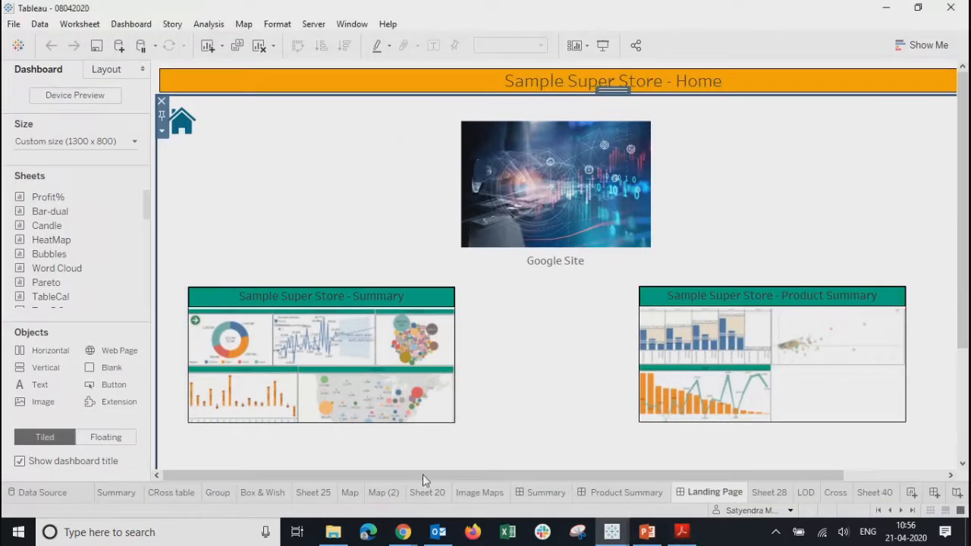
{"action": "left_click", "coordinate": [333, 532]}
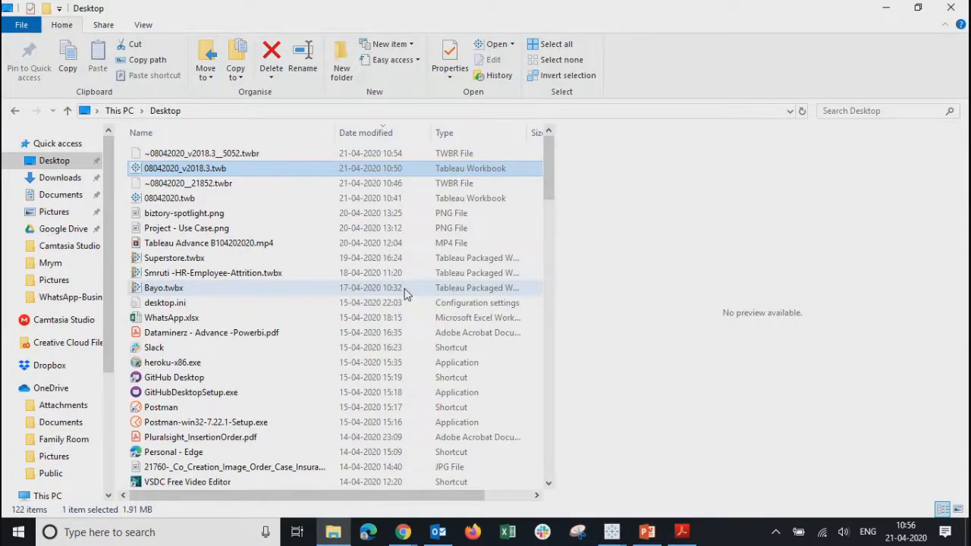
{"action": "key", "text": "alt+Tab"}
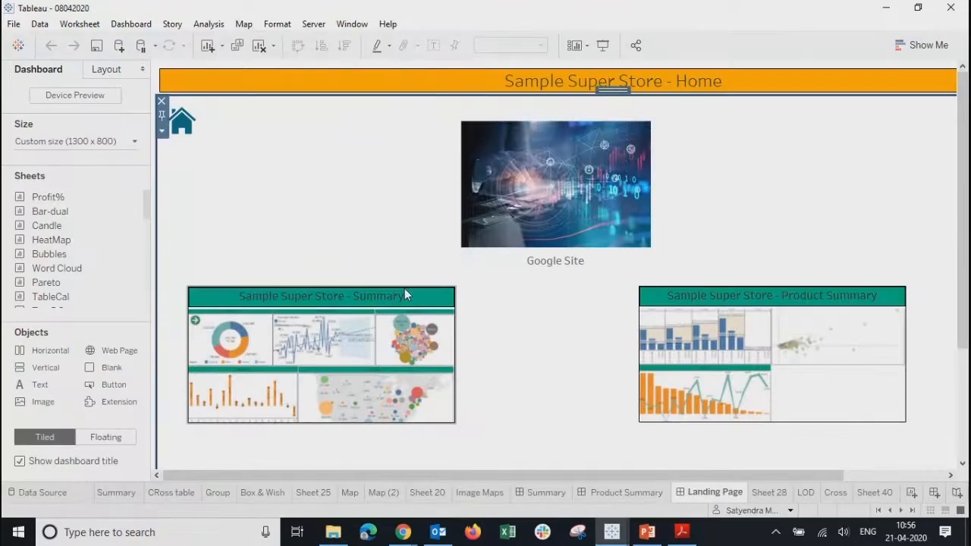